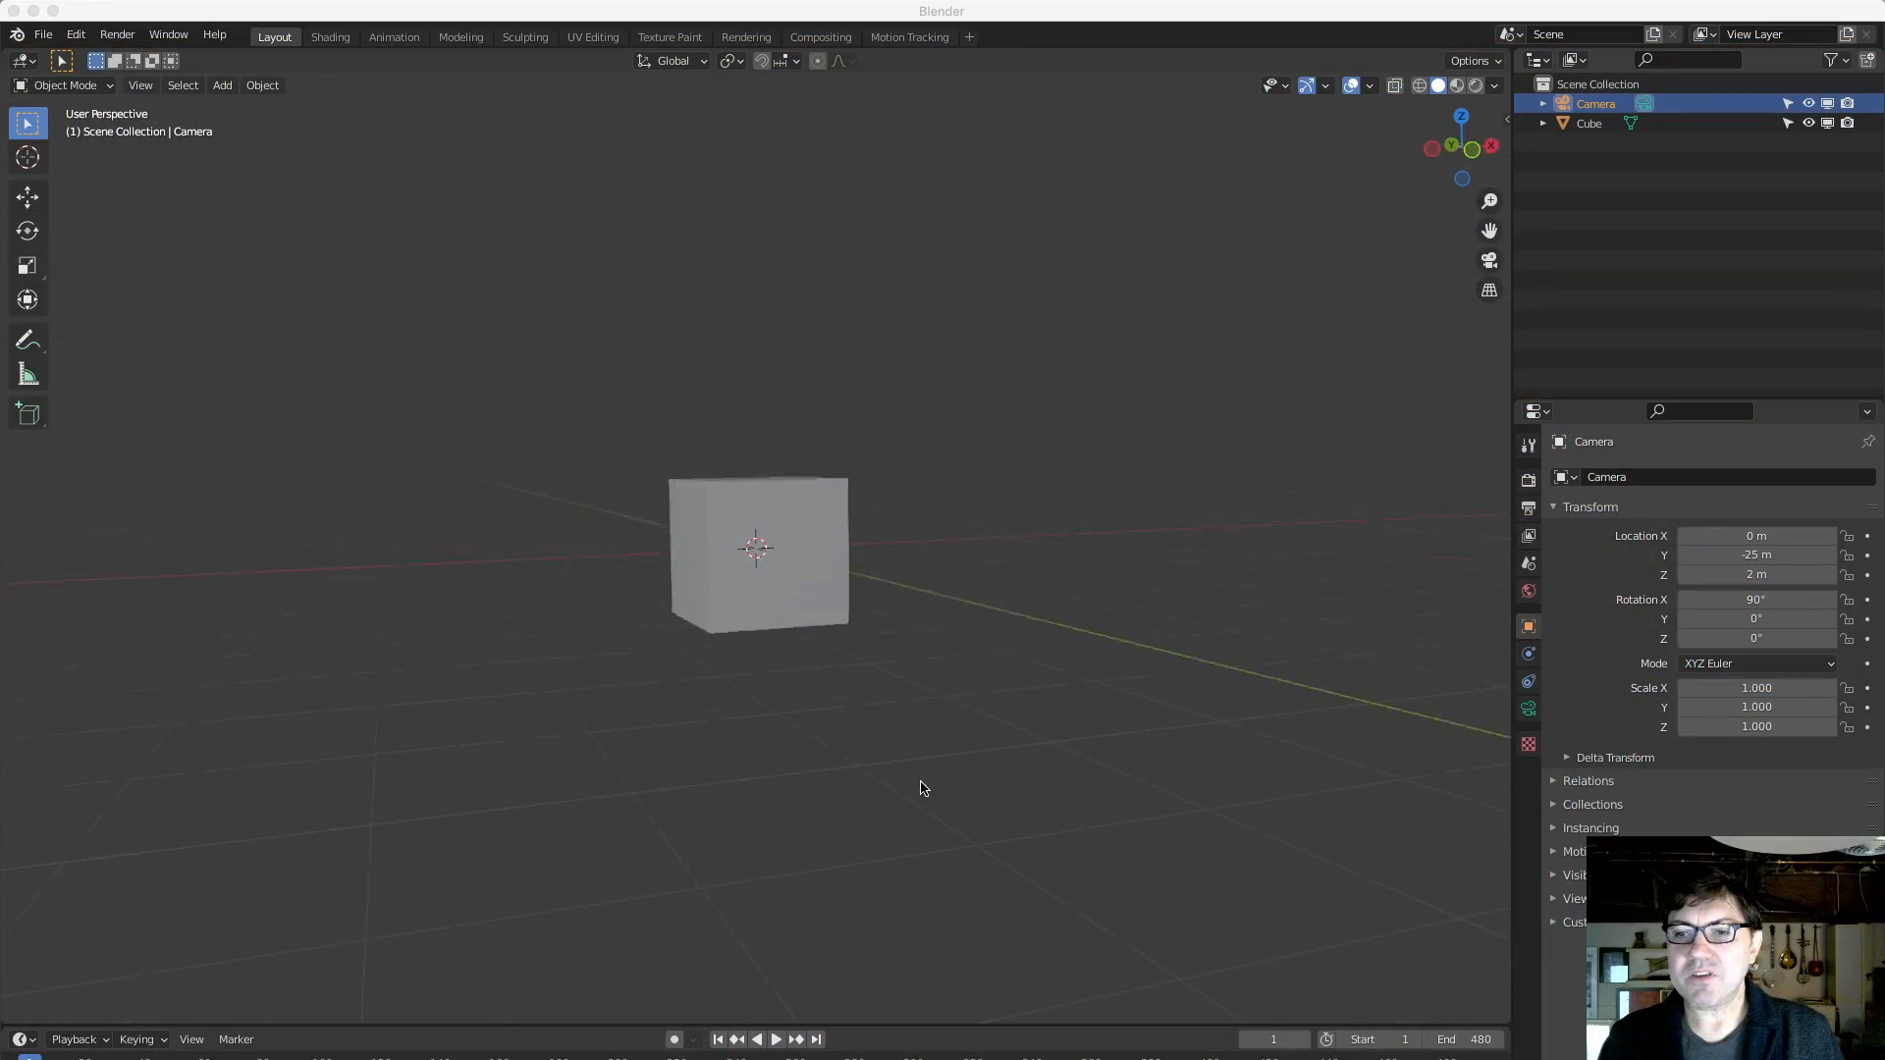
Delete the cube at the scene's origin.
middle_click_drag(921, 787, 842, 684)
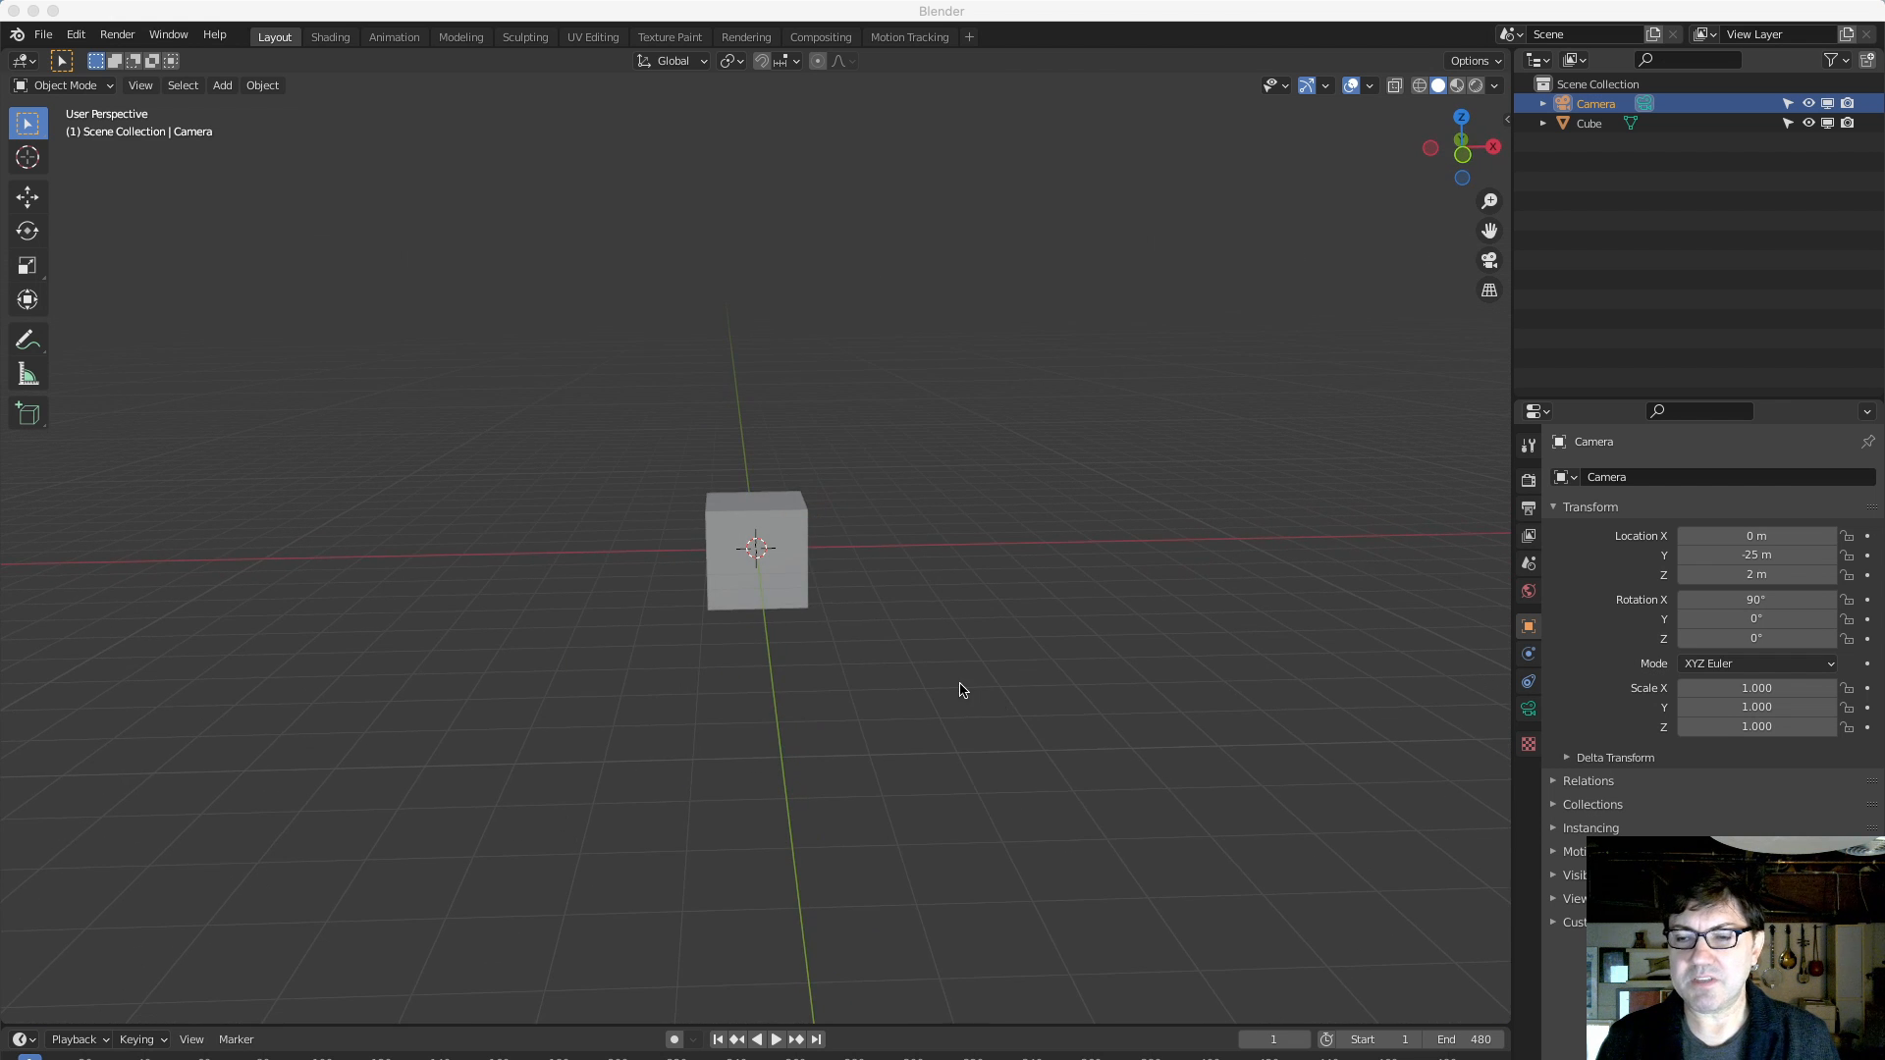
middle_click_drag(959, 686, 929, 716)
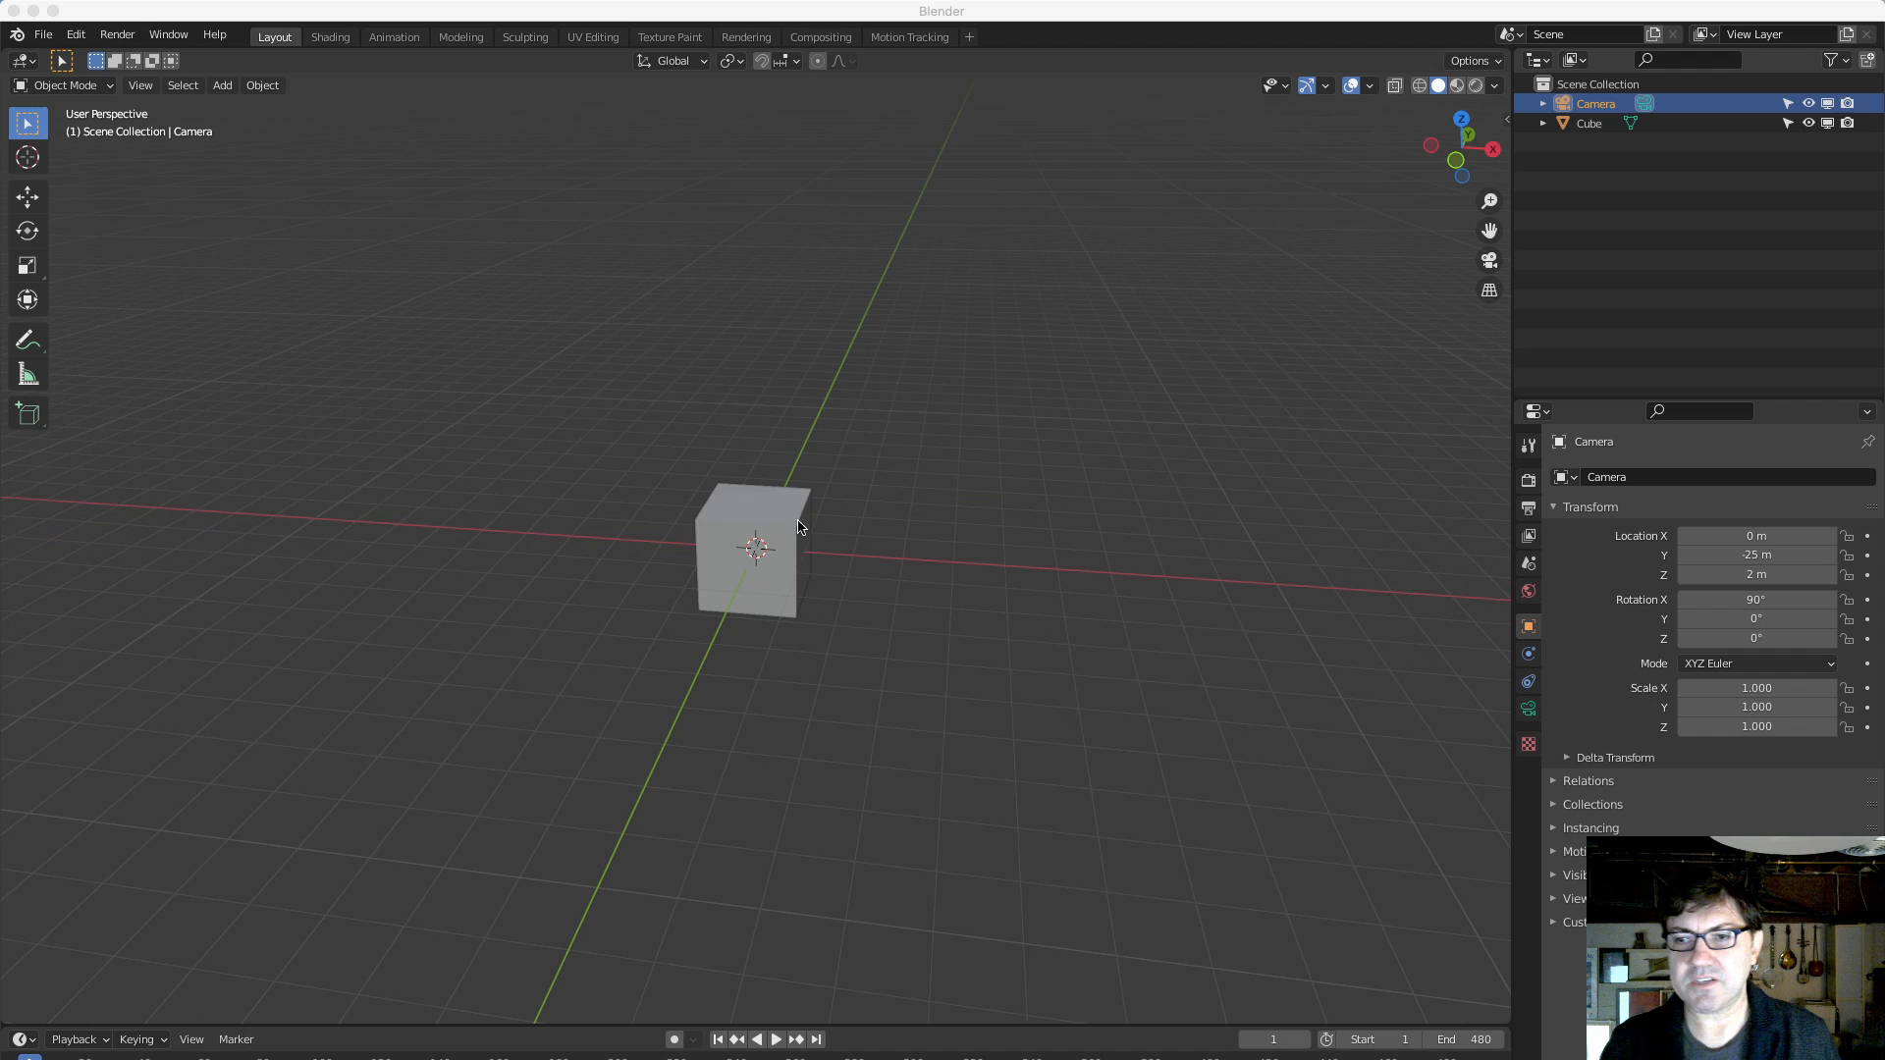
middle_click_drag(799, 636, 721, 636)
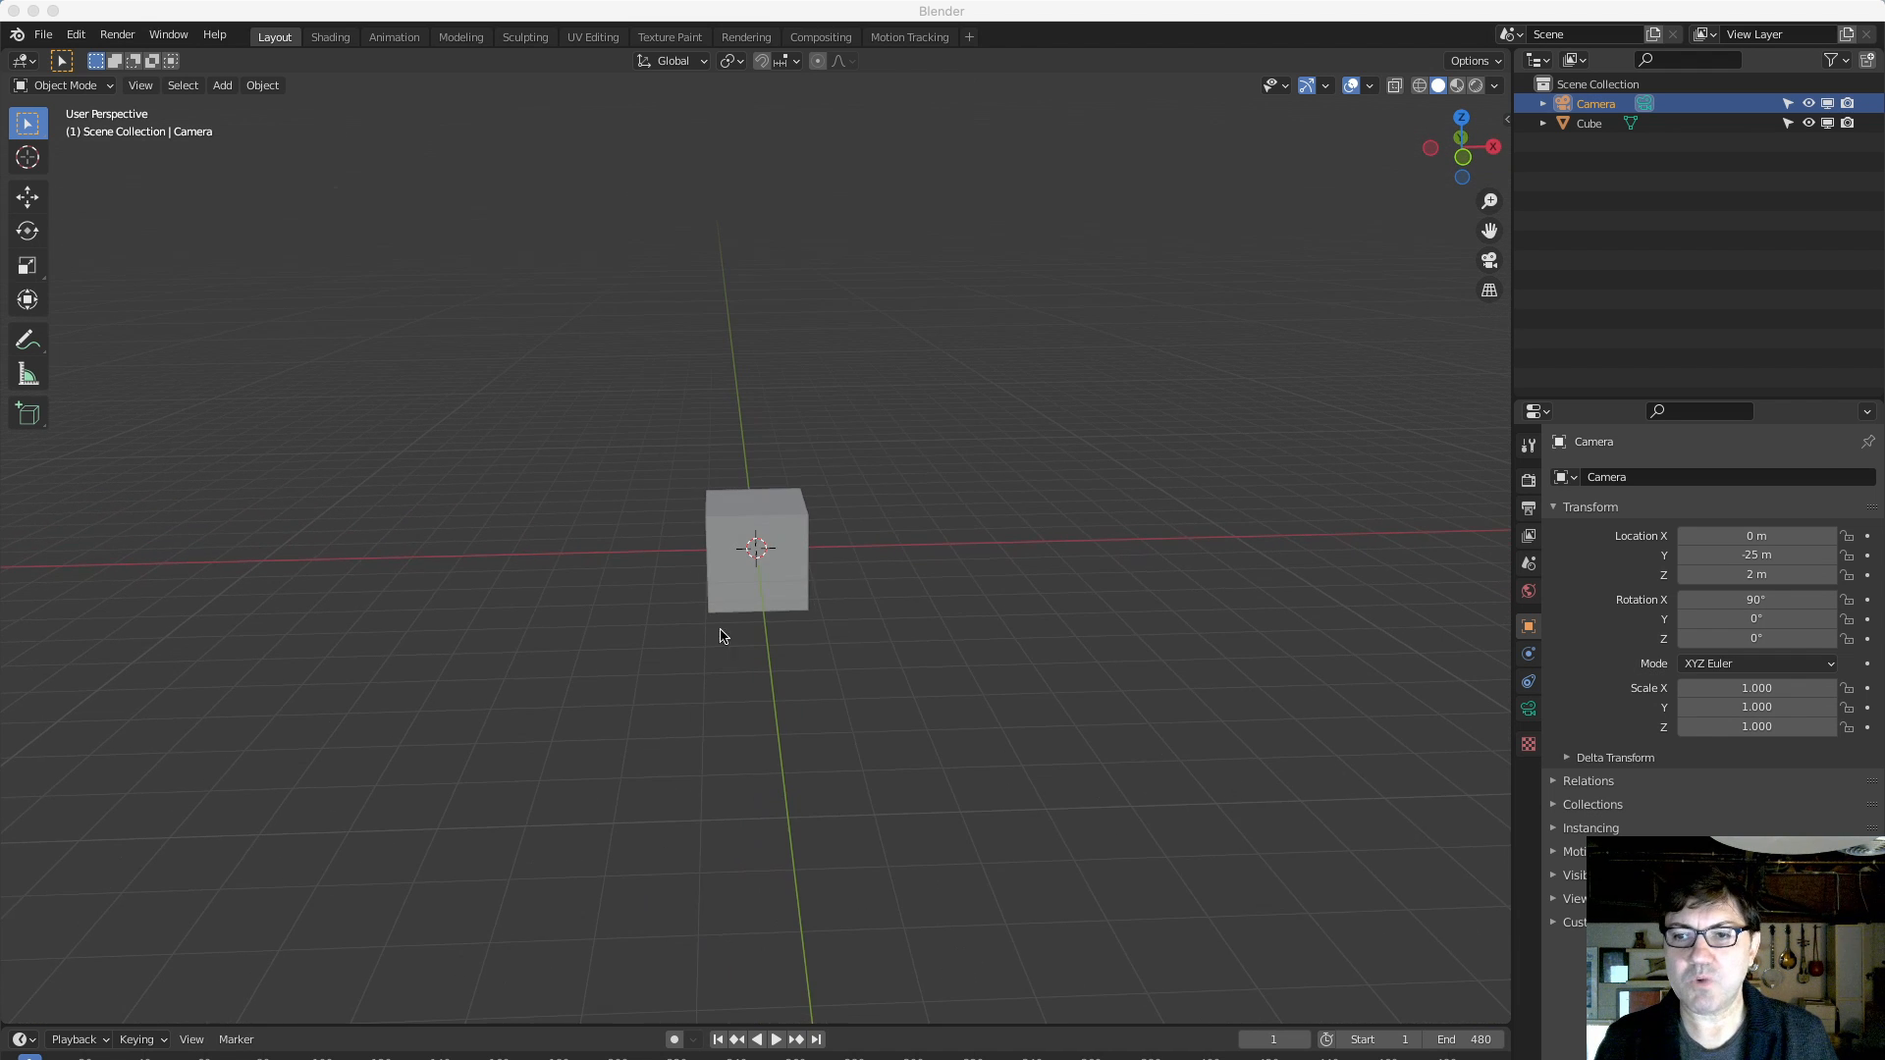
left_click(631, 611)
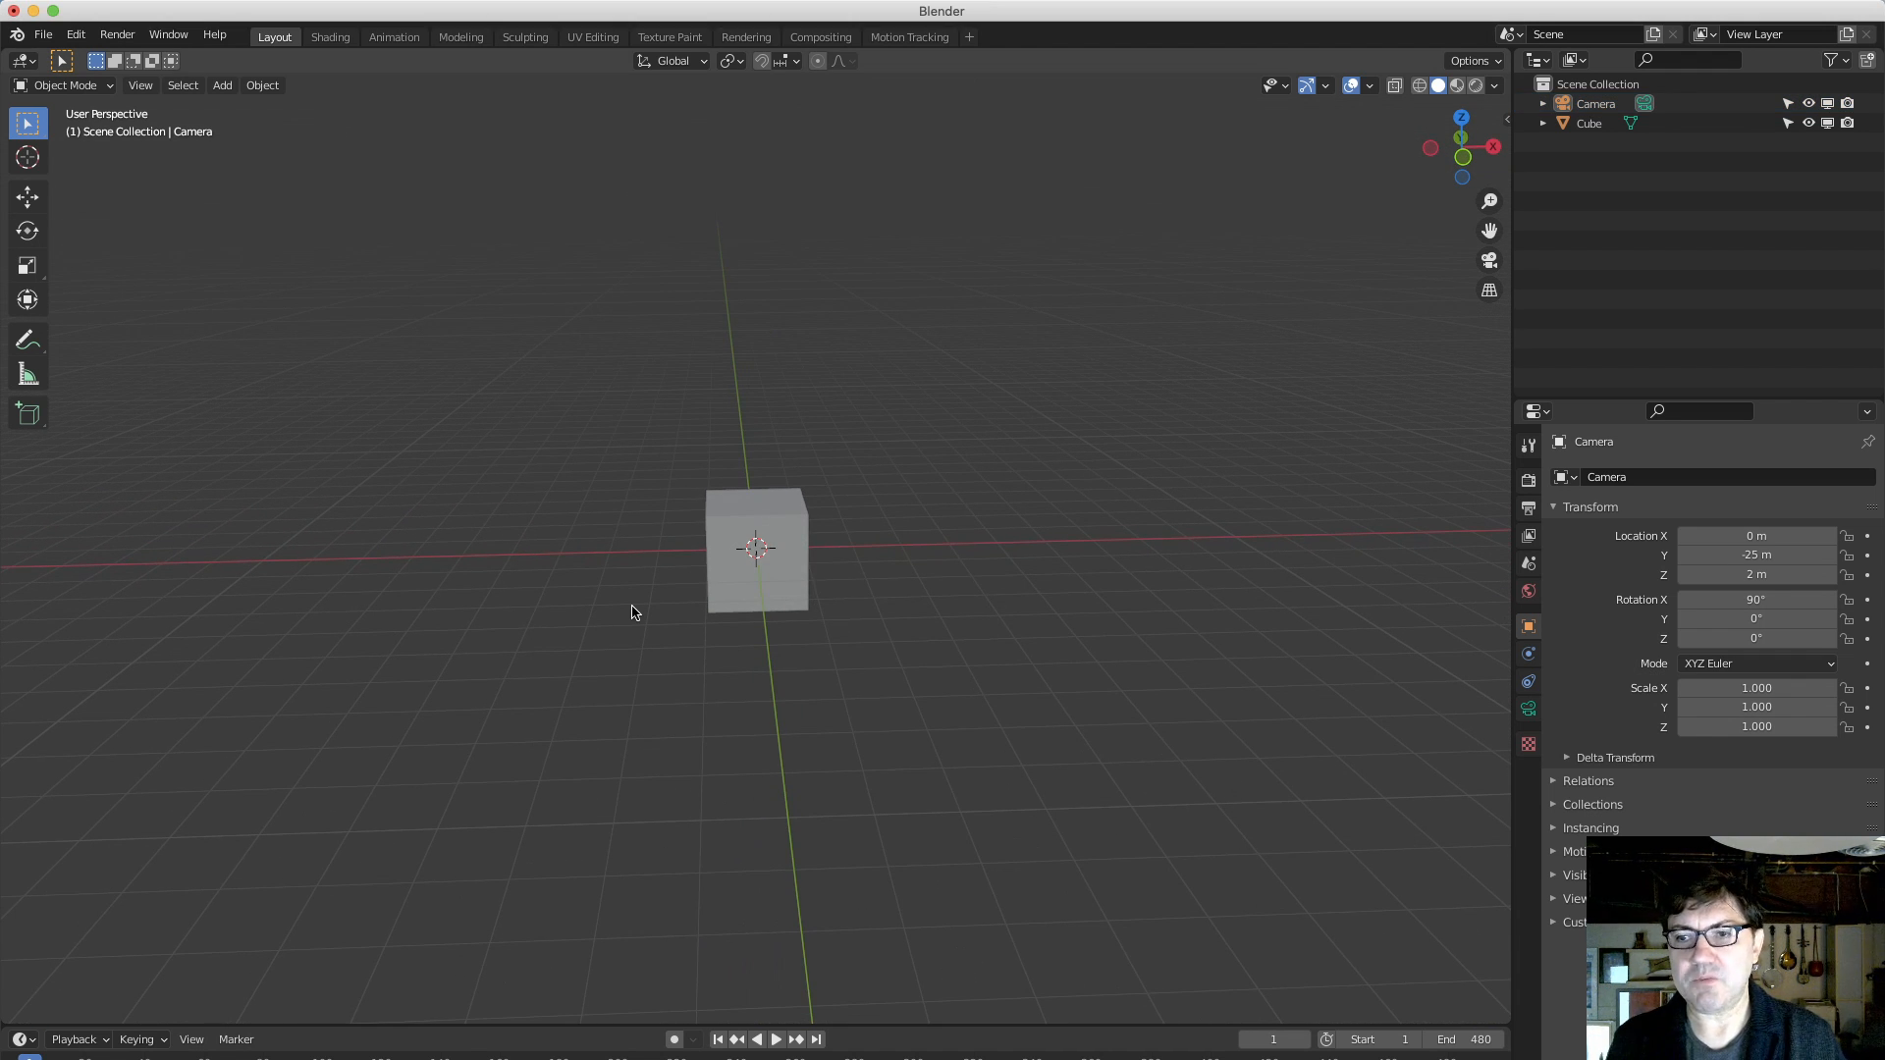
key("Delete")
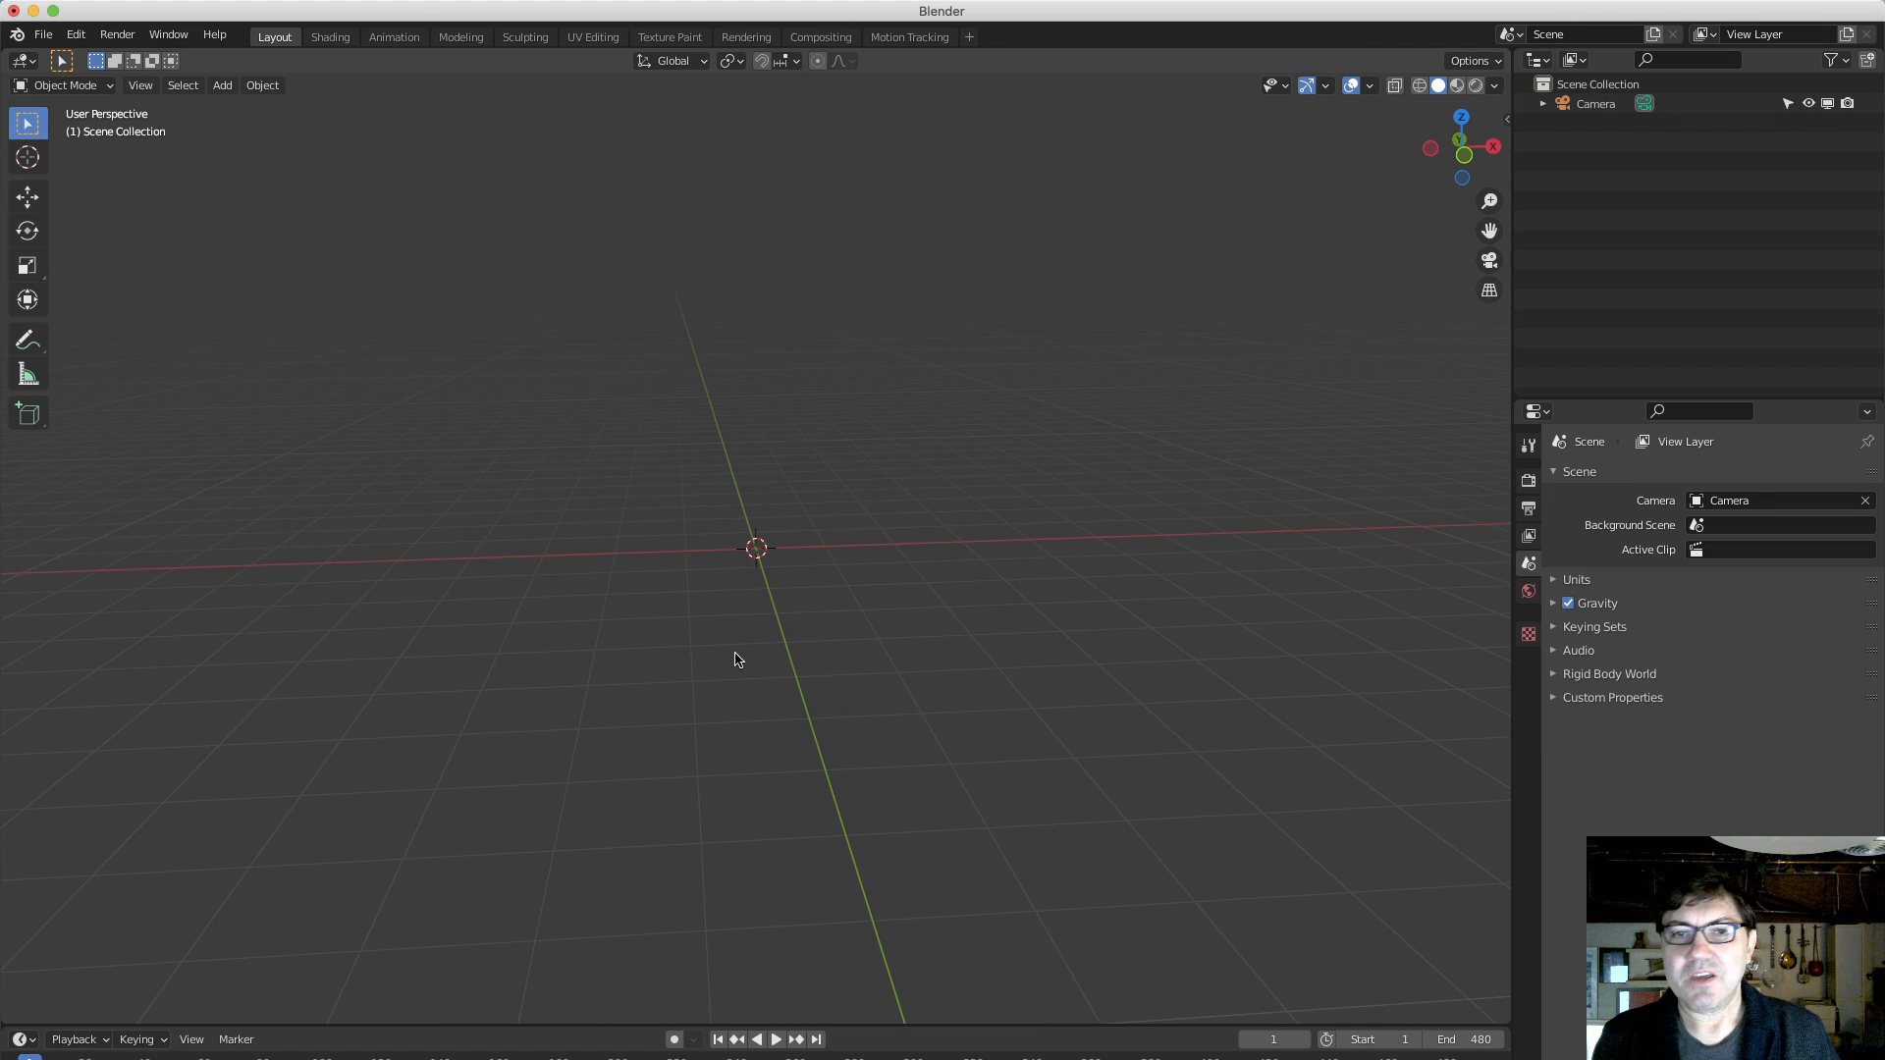
Add a mesh plane at the origin with a size of 25 m.
key("shift+a")
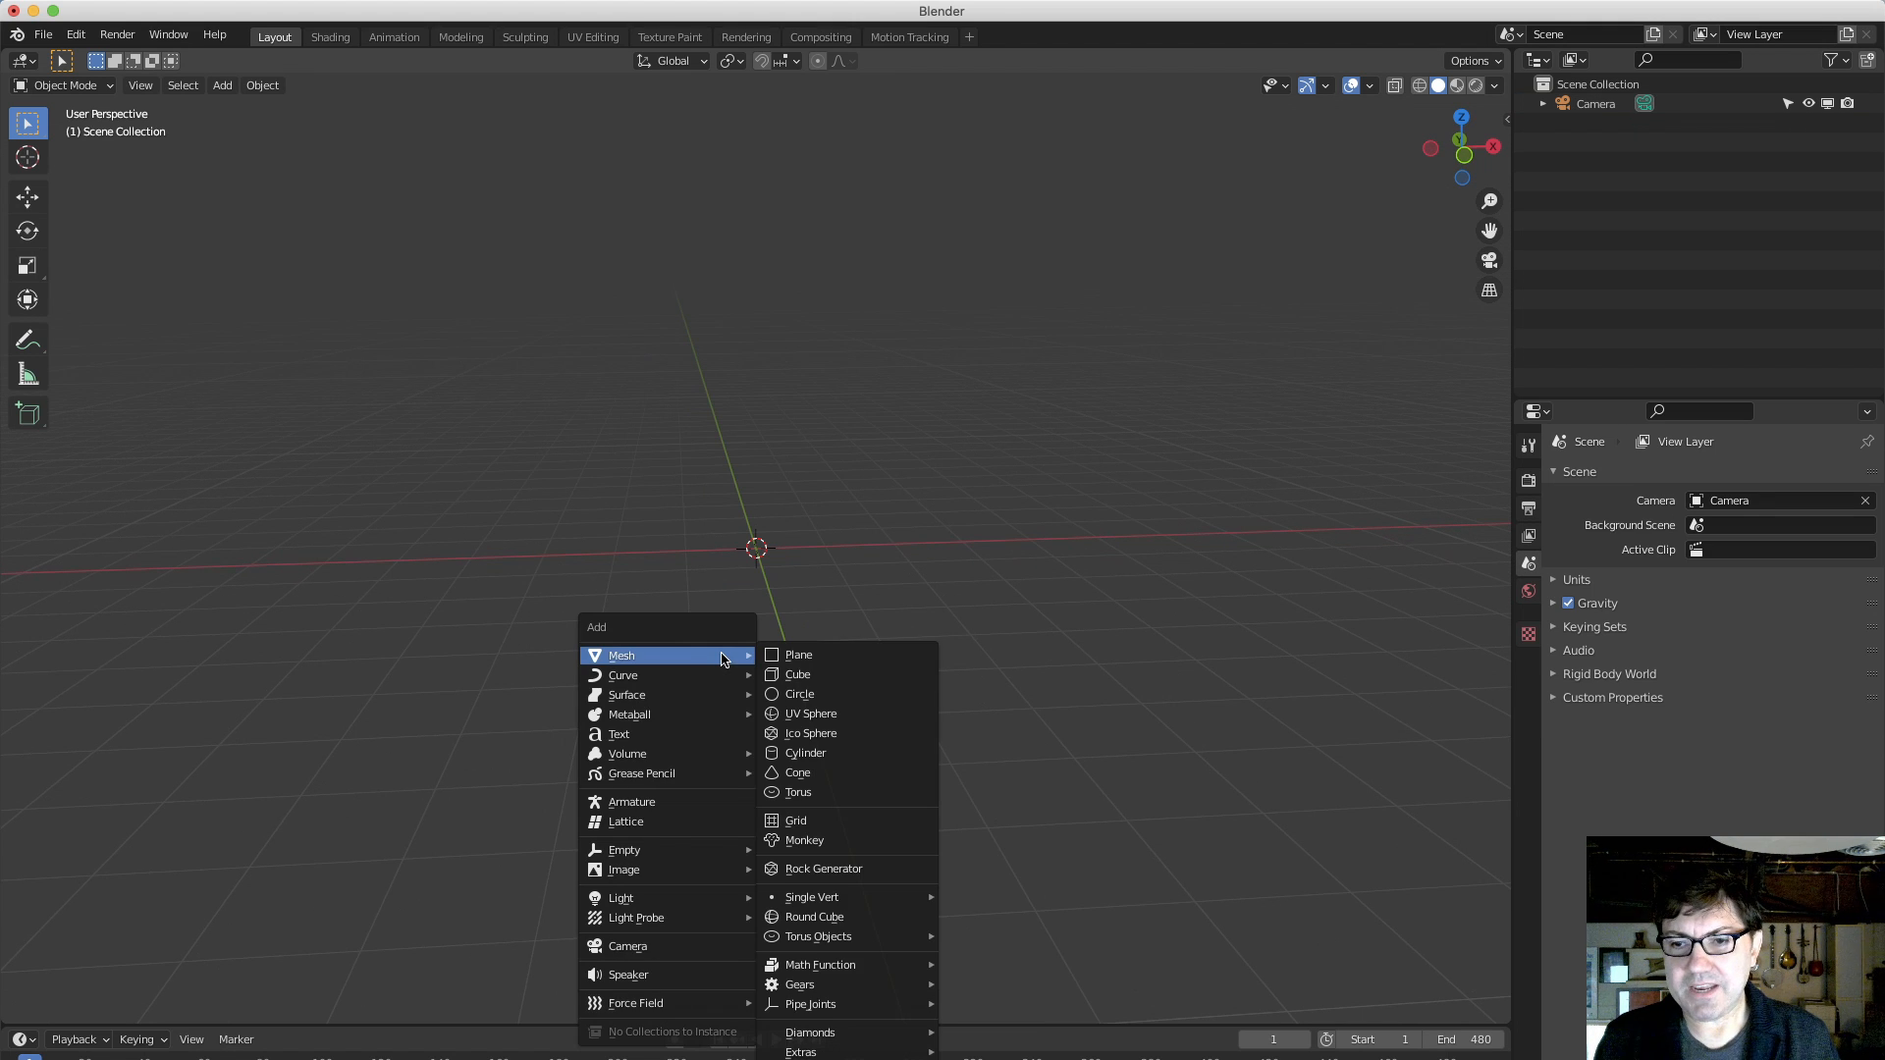
left_click(859, 661)
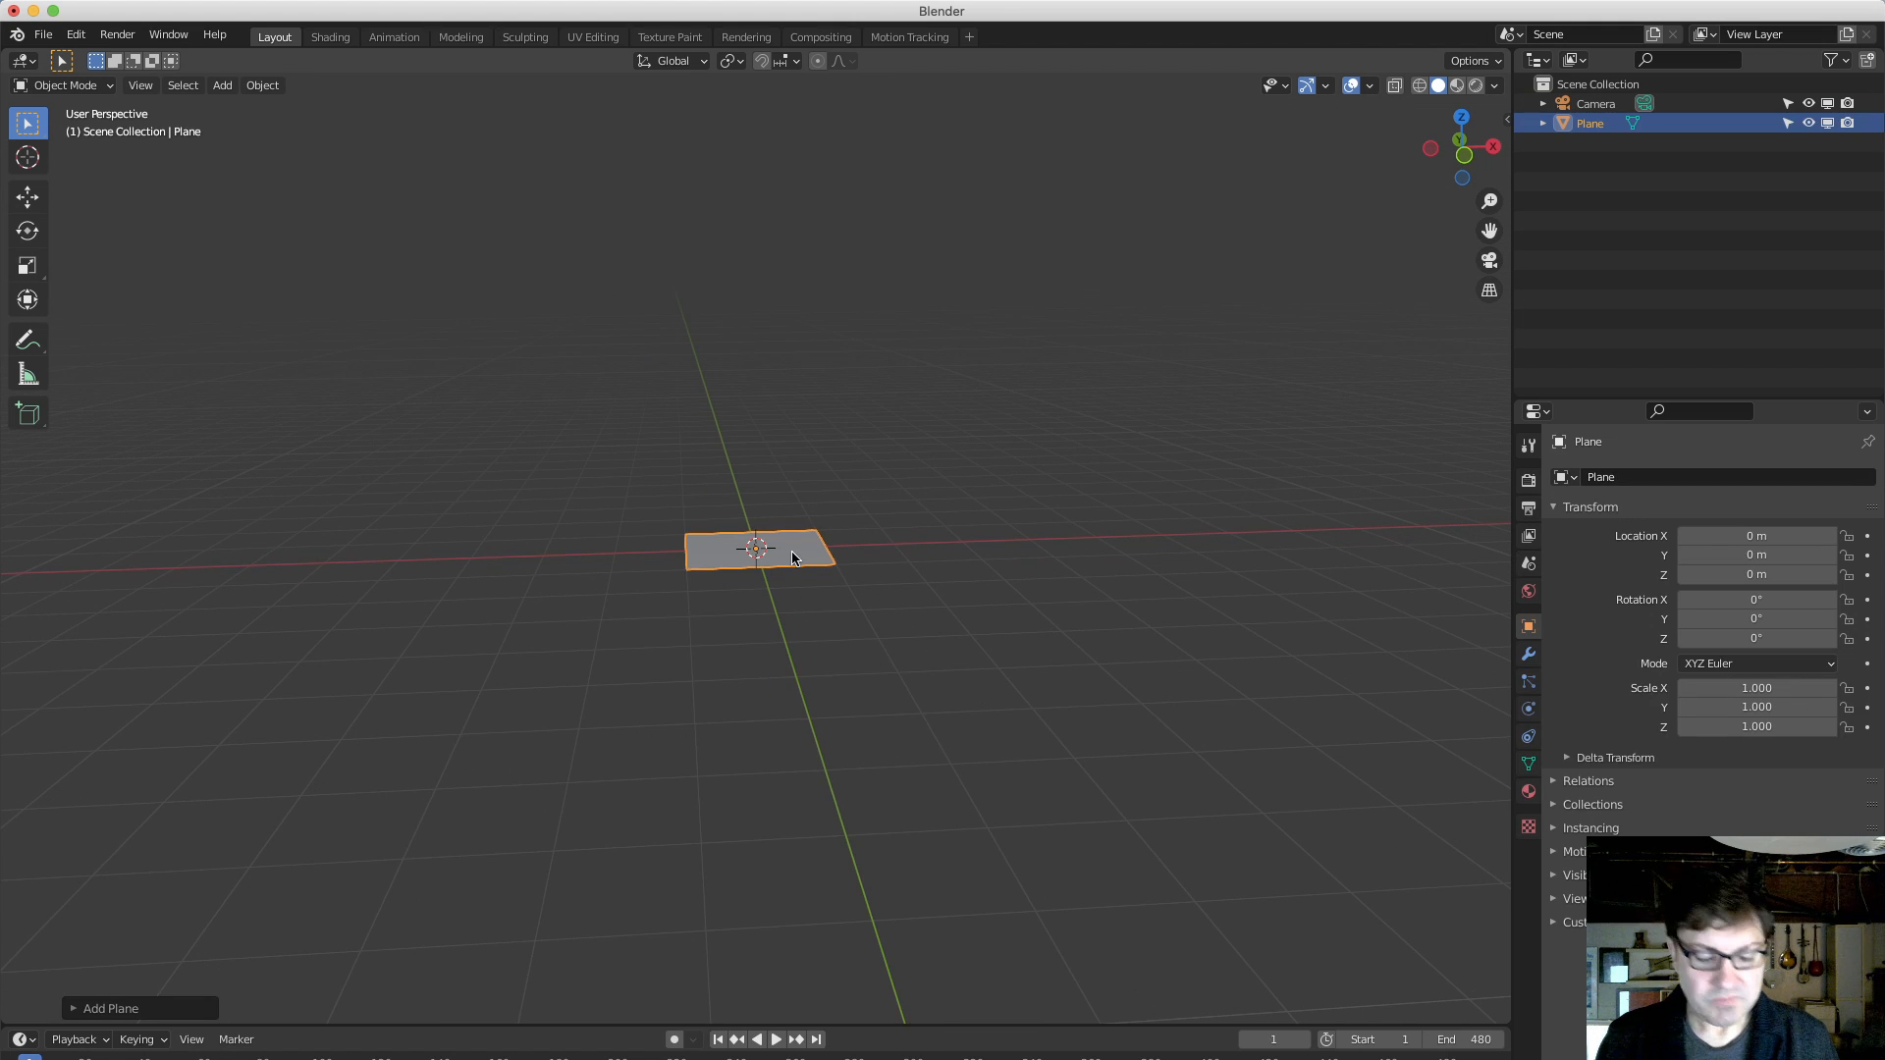
left_click(69, 1008)
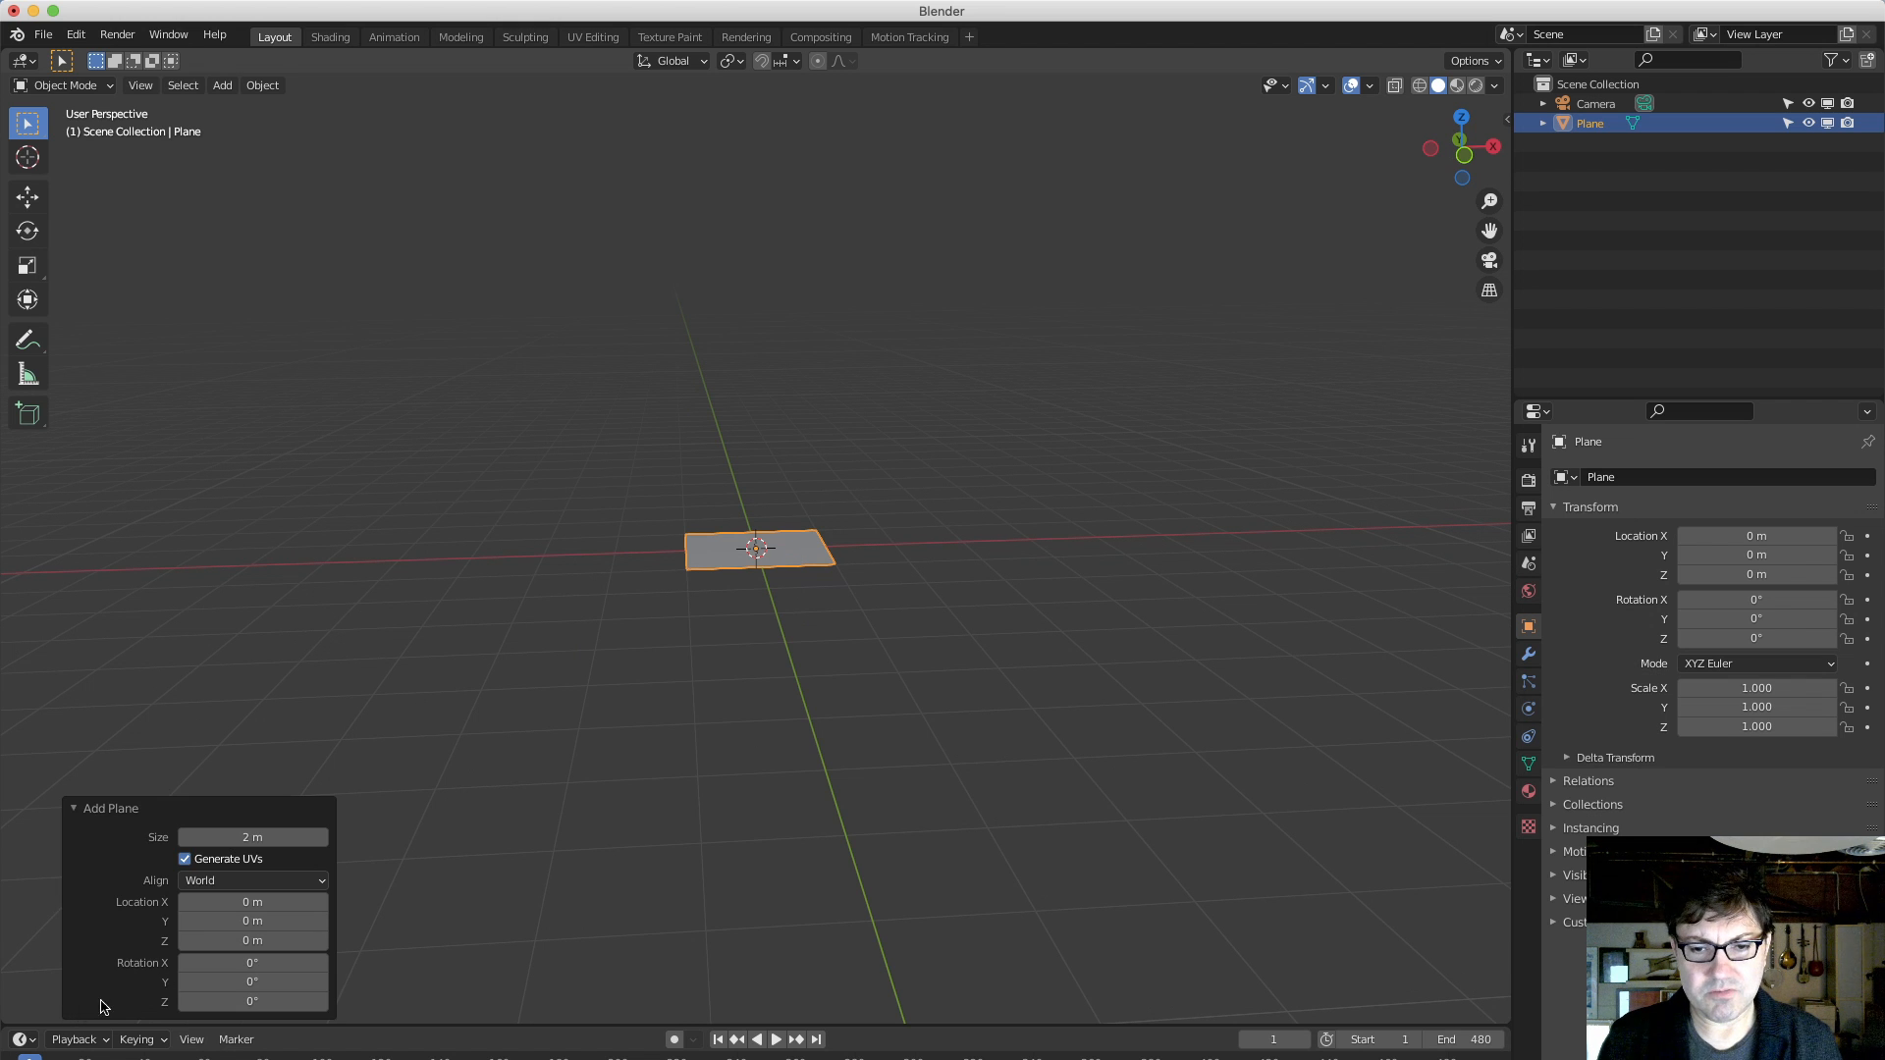
left_click(252, 836)
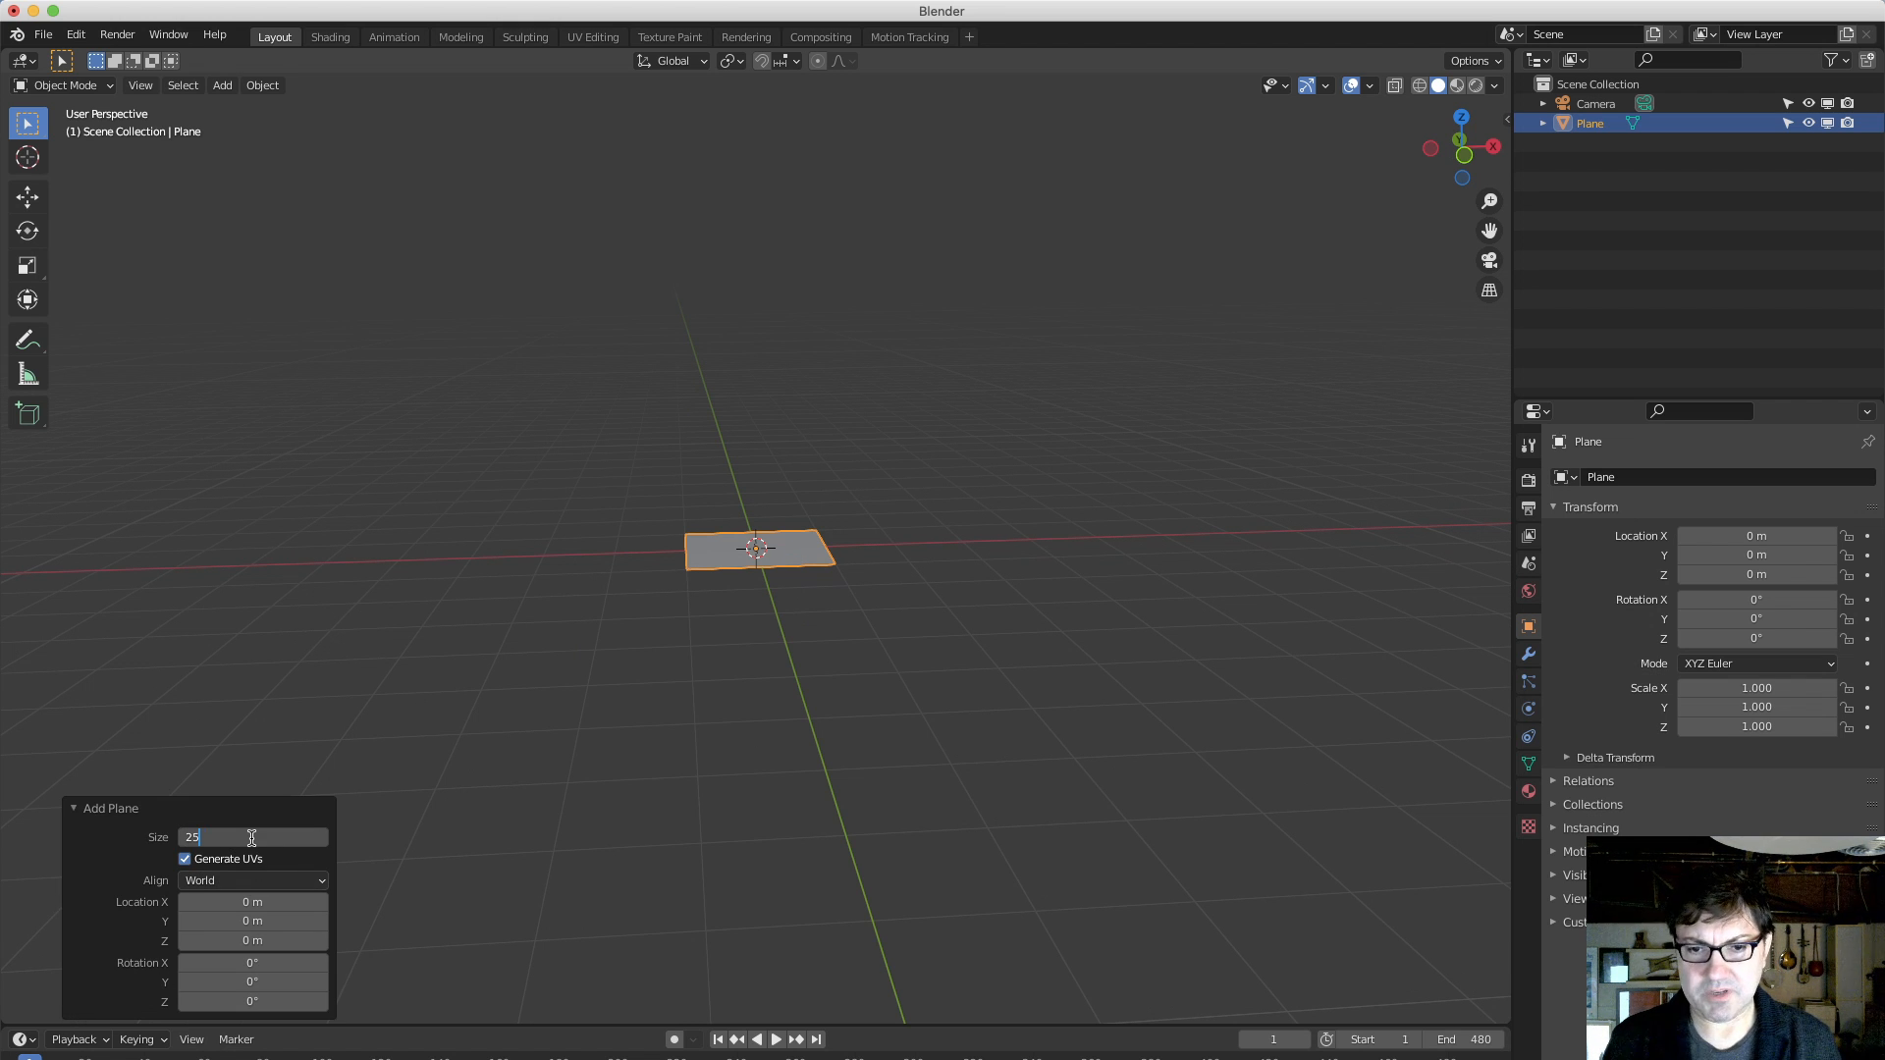
type("5")
key("Return")
scroll(765, 626, "down", 4)
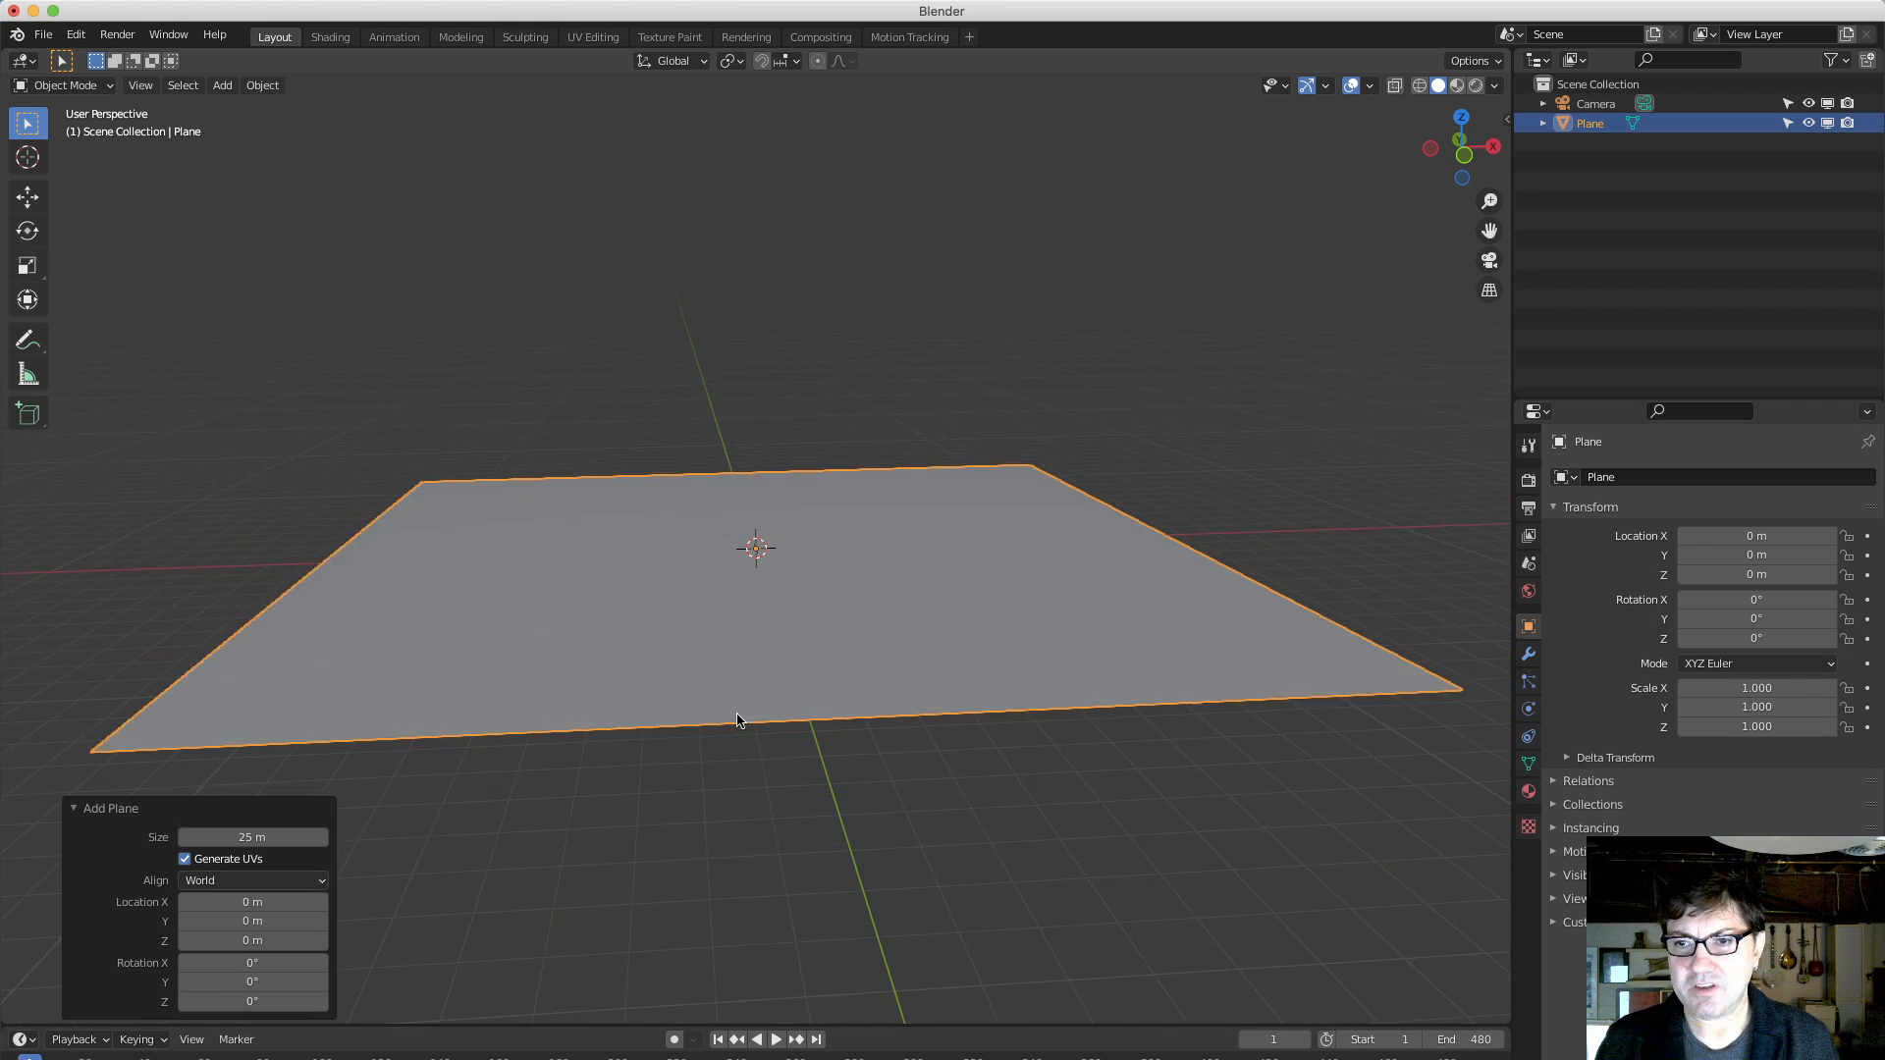
middle_click_drag(734, 661, 803, 664)
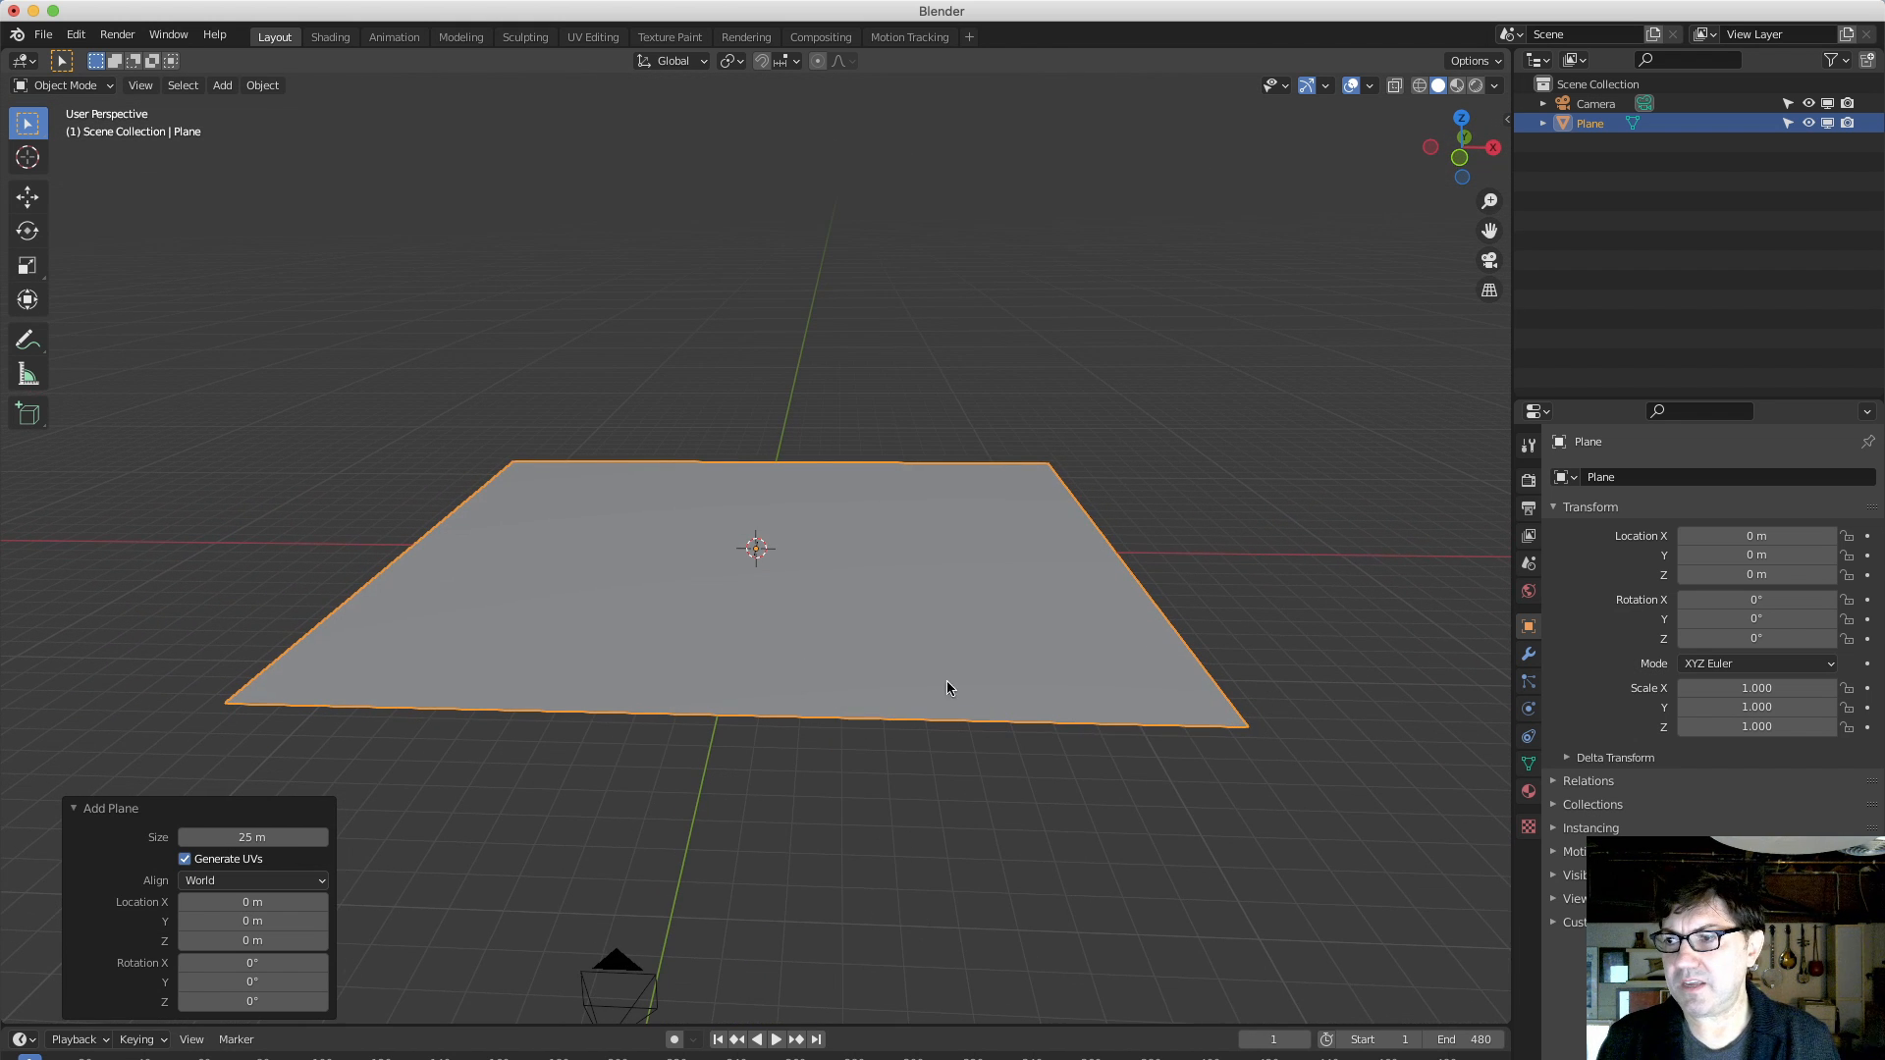
Add a Subdivision Surface modifier to the plane and set its viewport levels to 6.
left_click(1528, 654)
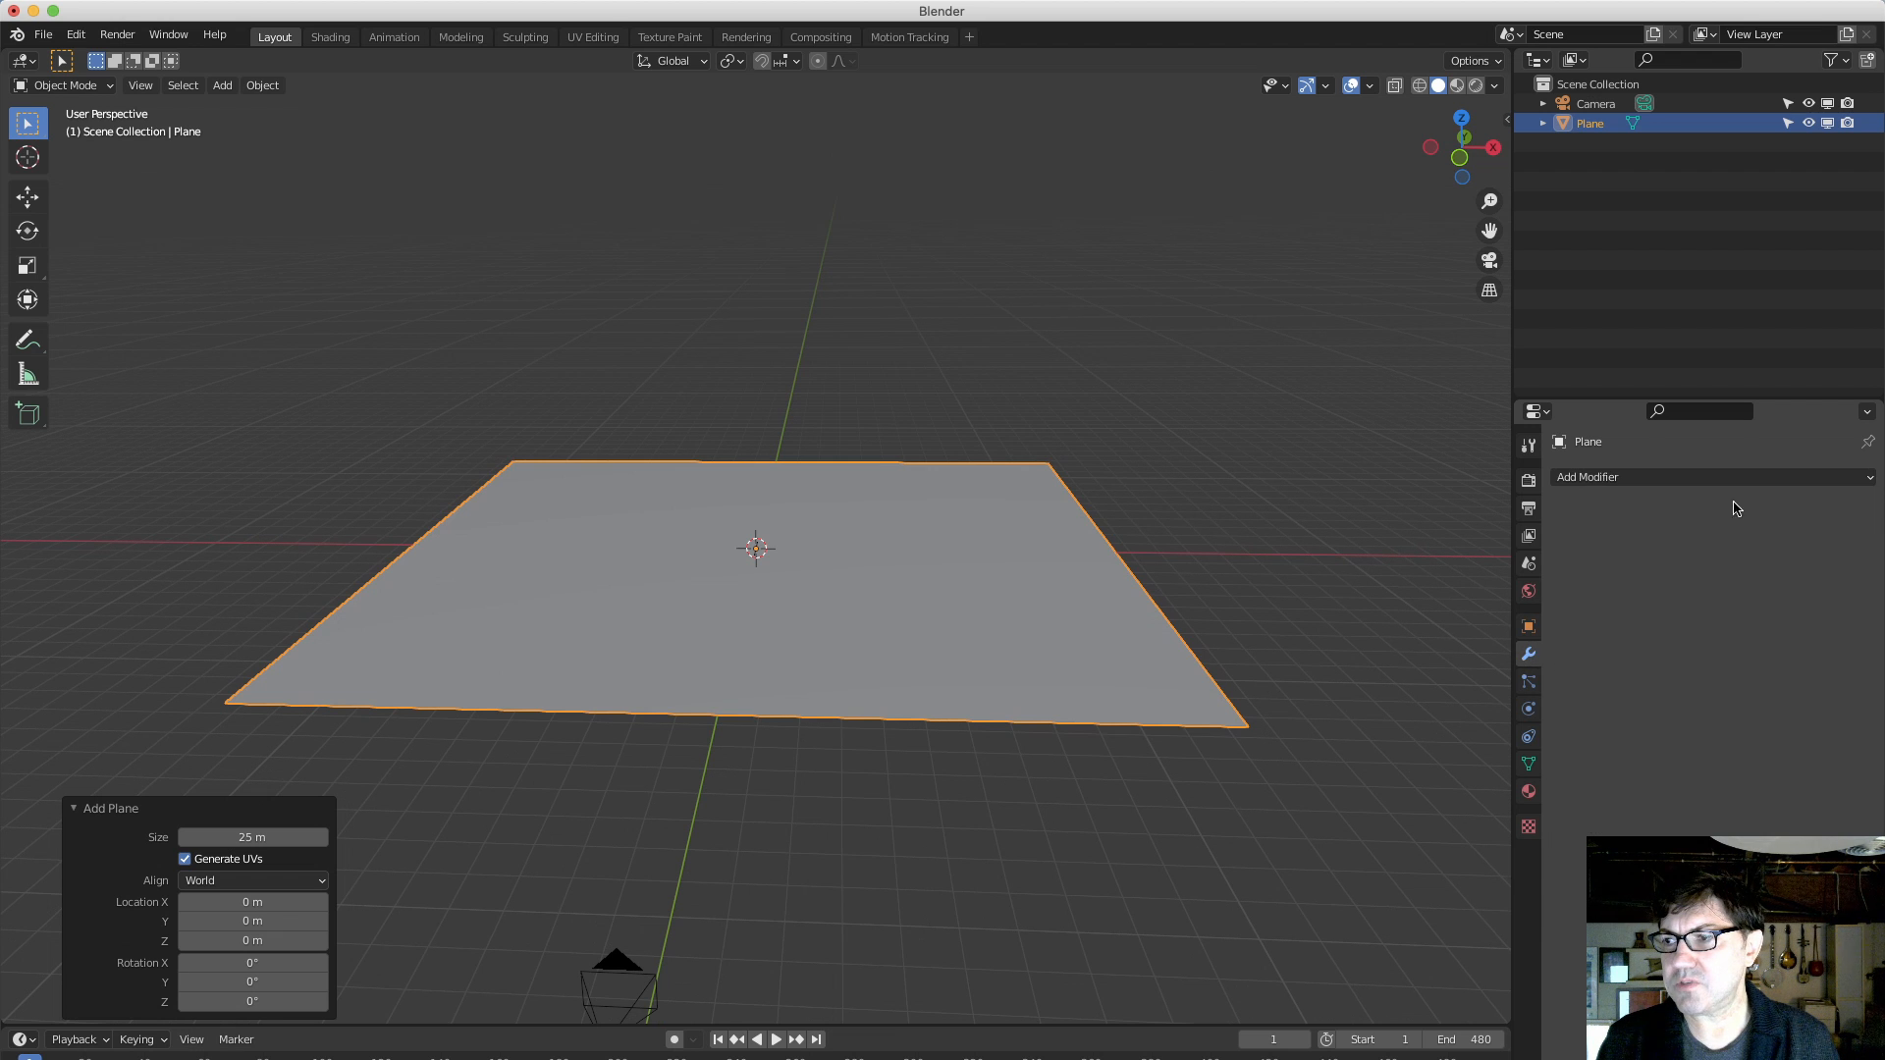
left_click(1715, 477)
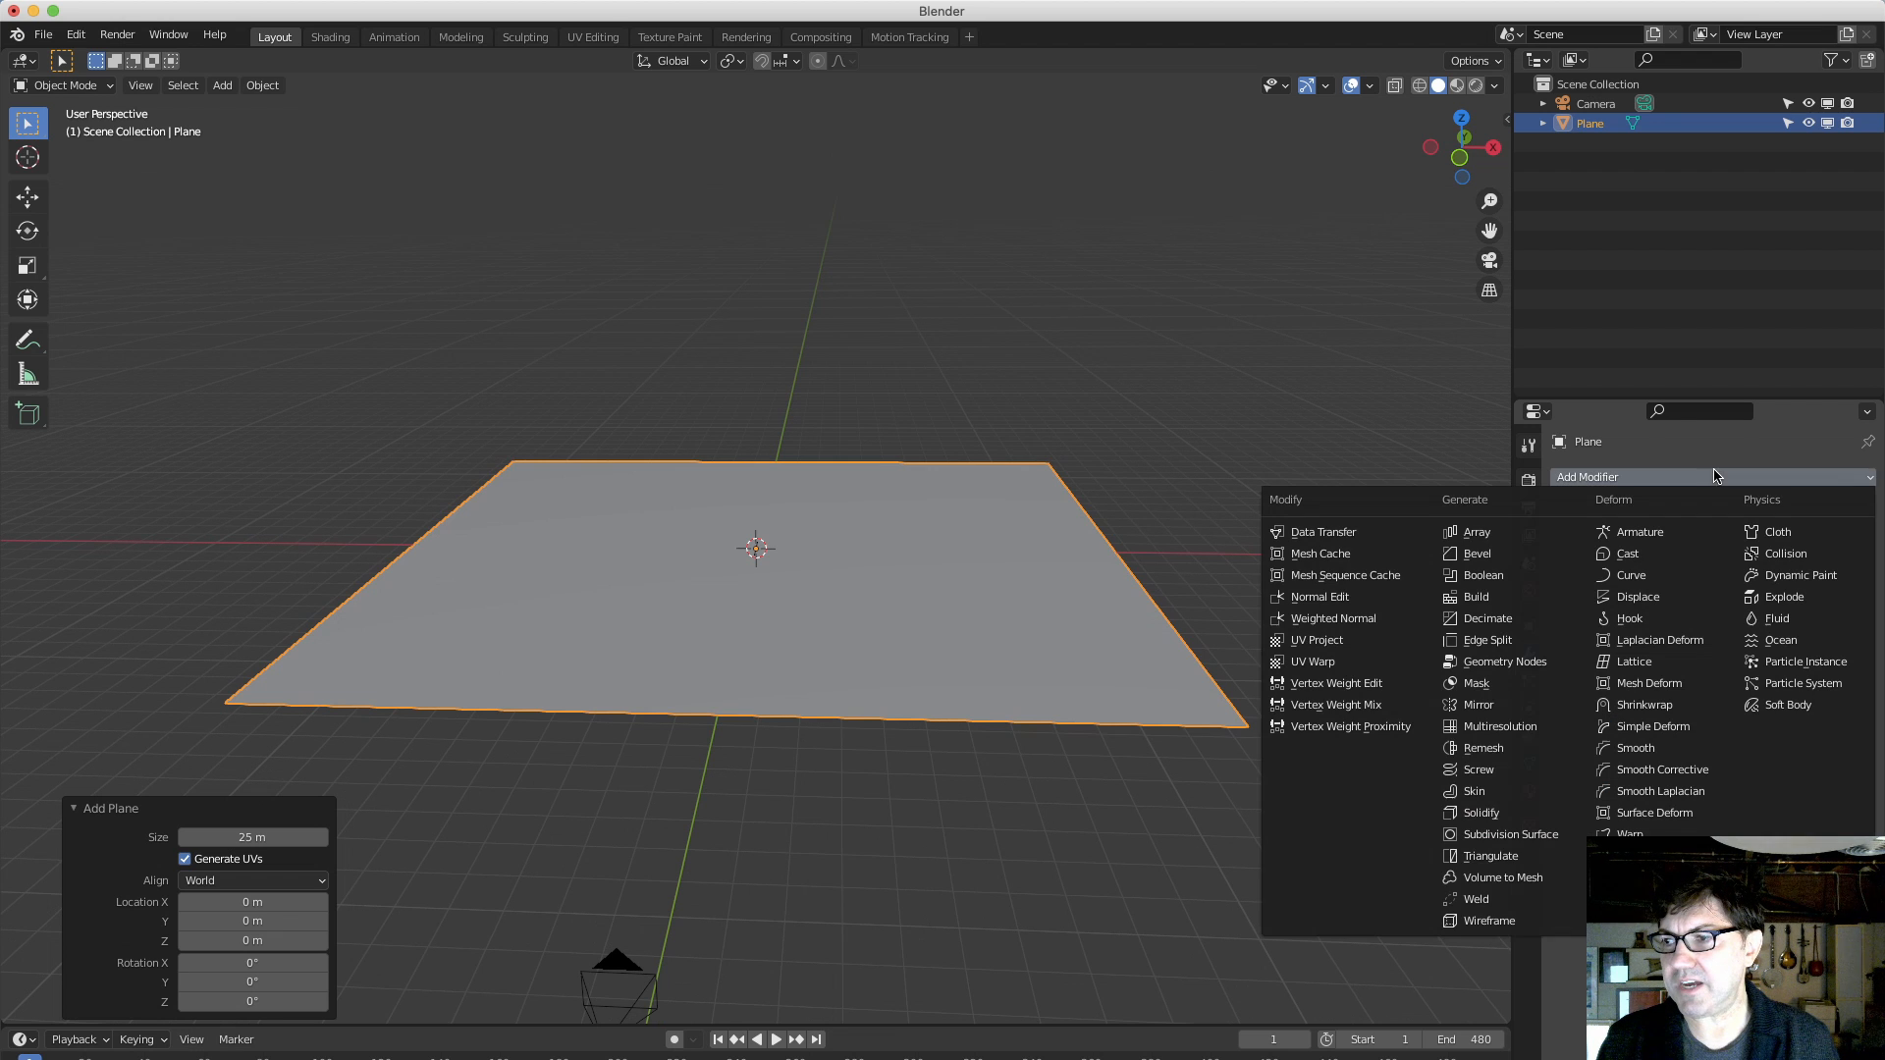
left_click(1521, 836)
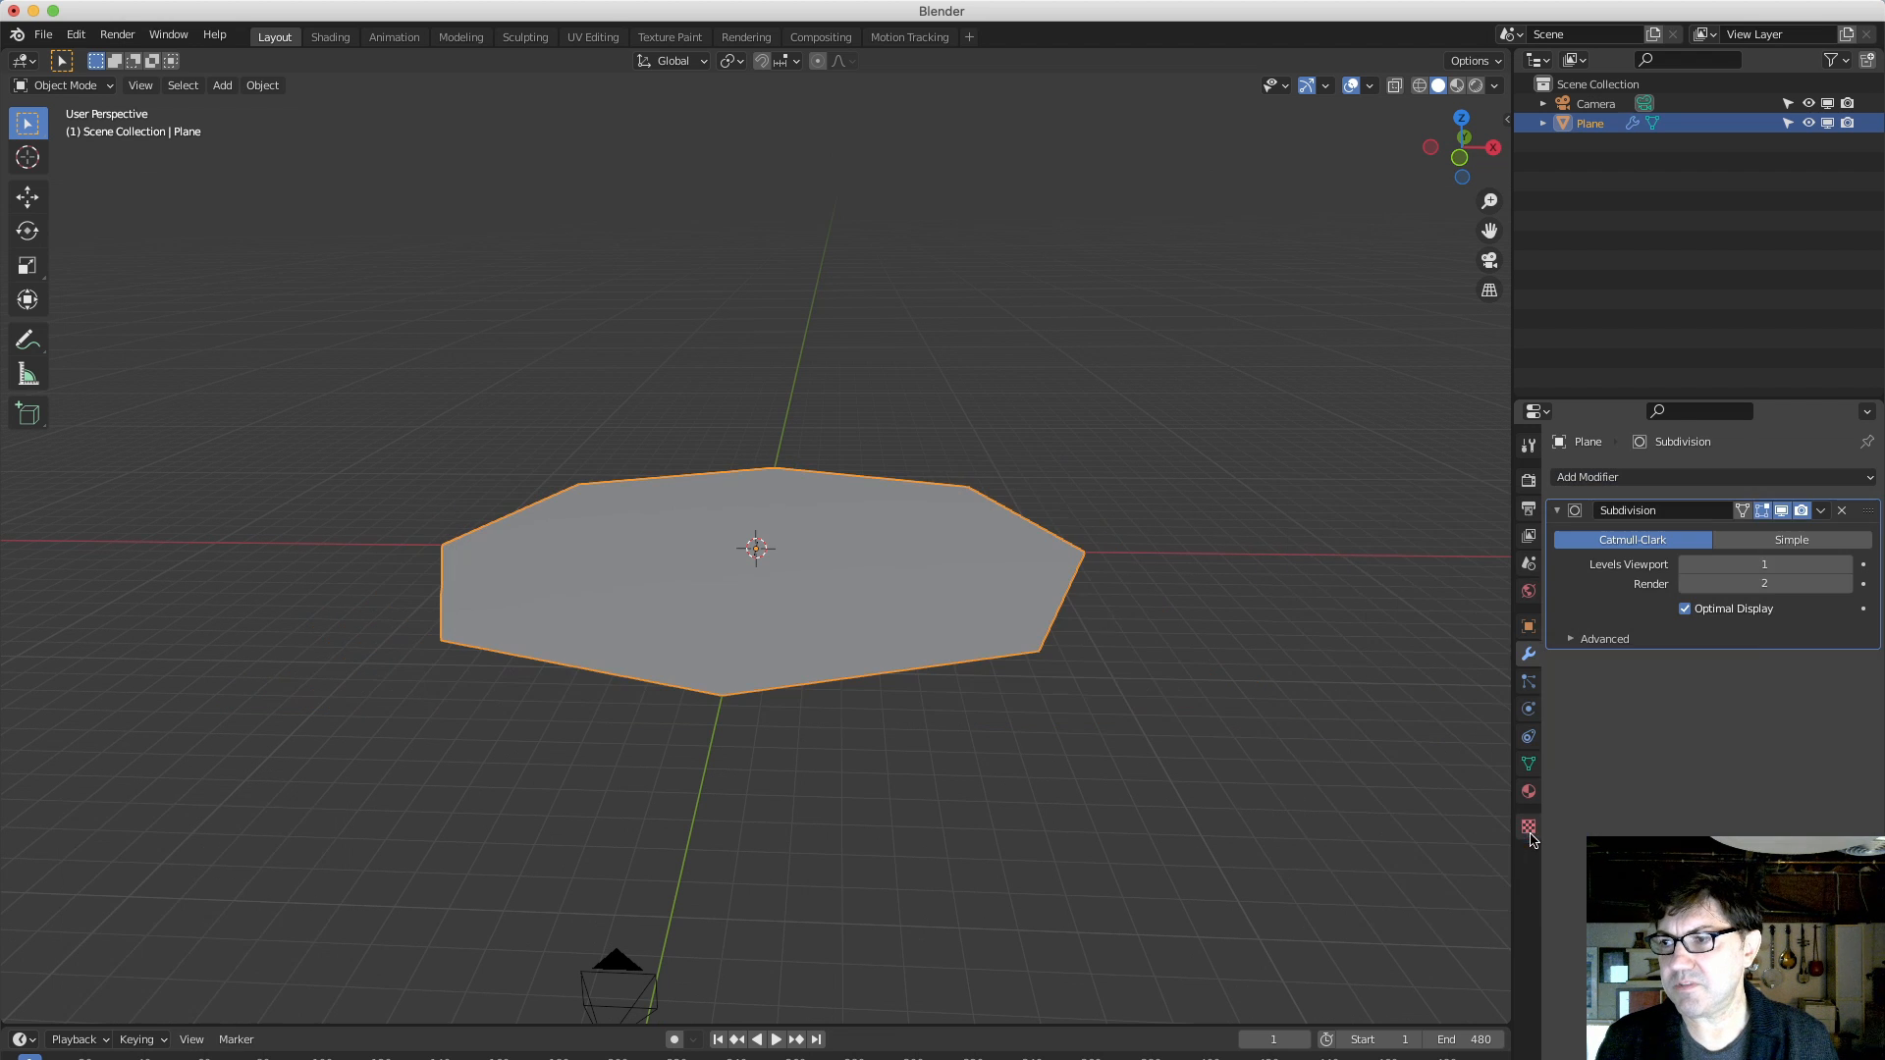
left_click(1846, 564)
left_click(1846, 564)
left_click(1845, 565)
left_click(1845, 565)
left_click(1846, 564)
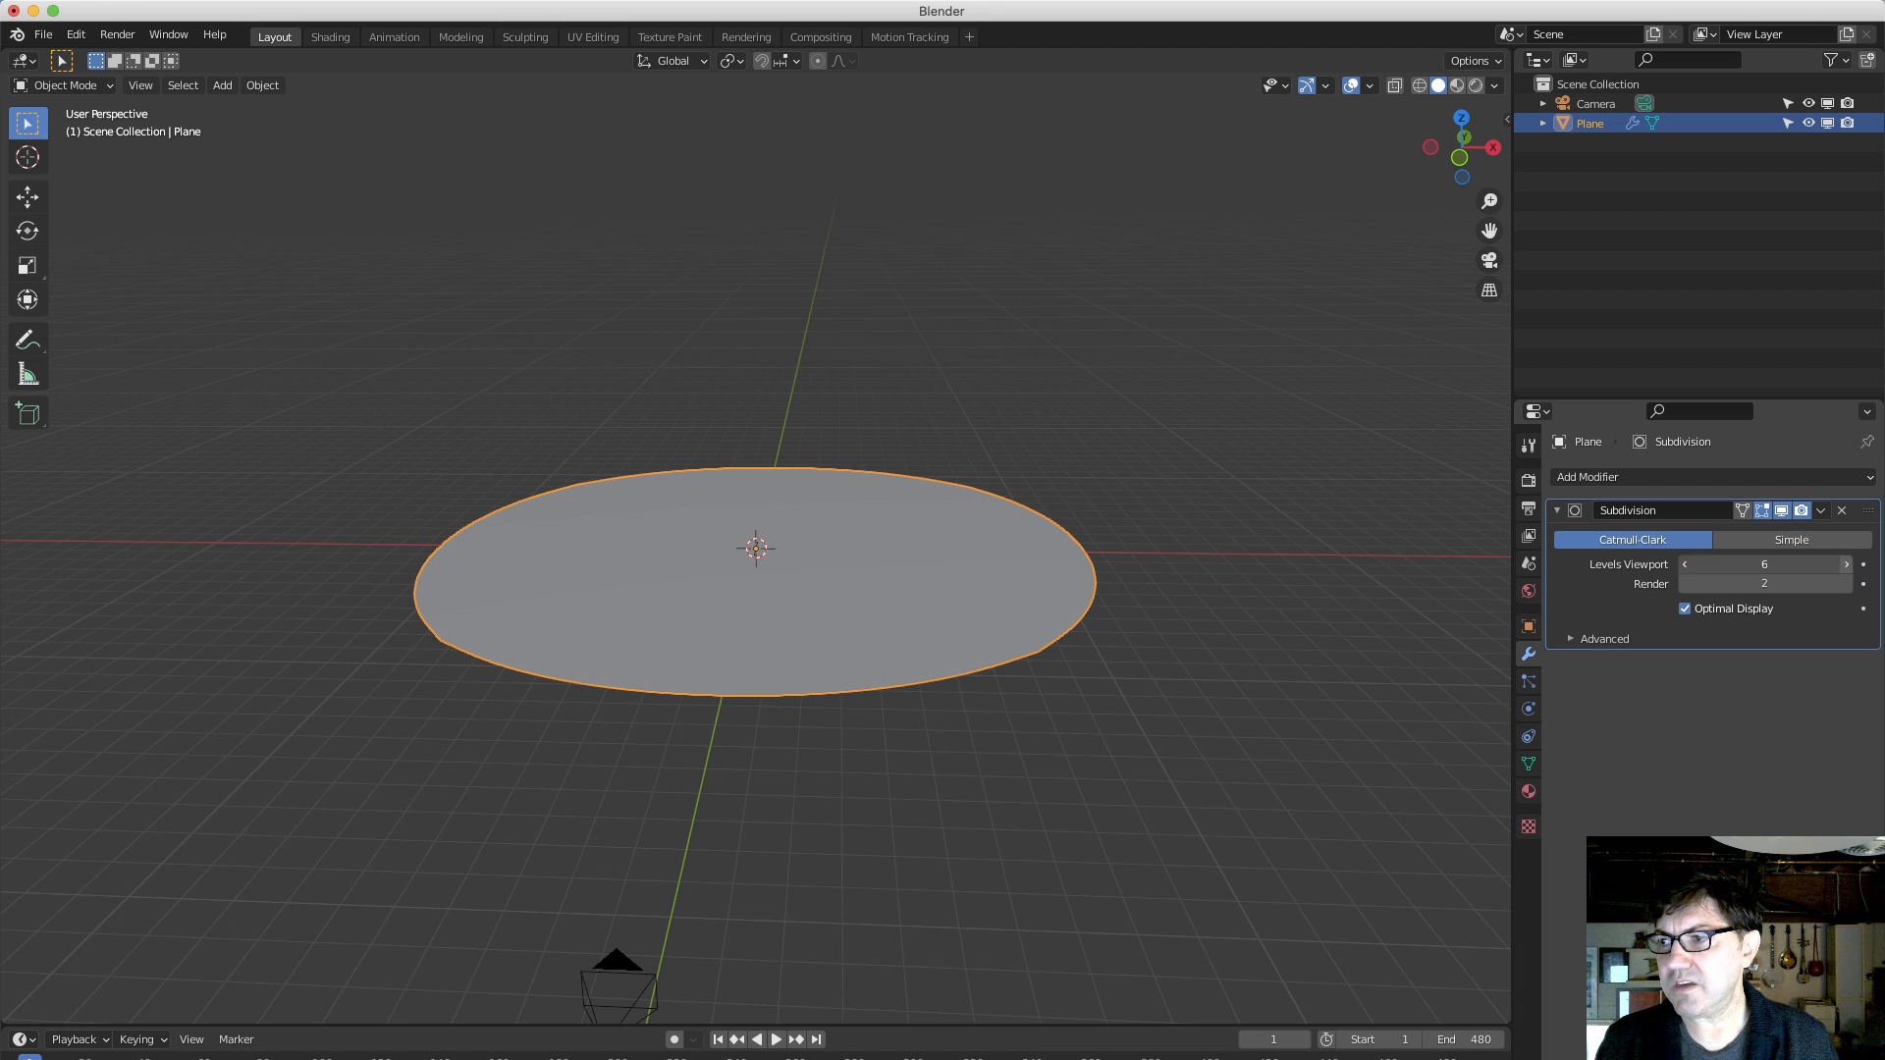
Switch the plane's subdivision to Simple and apply the modifier.
left_click(1858, 539)
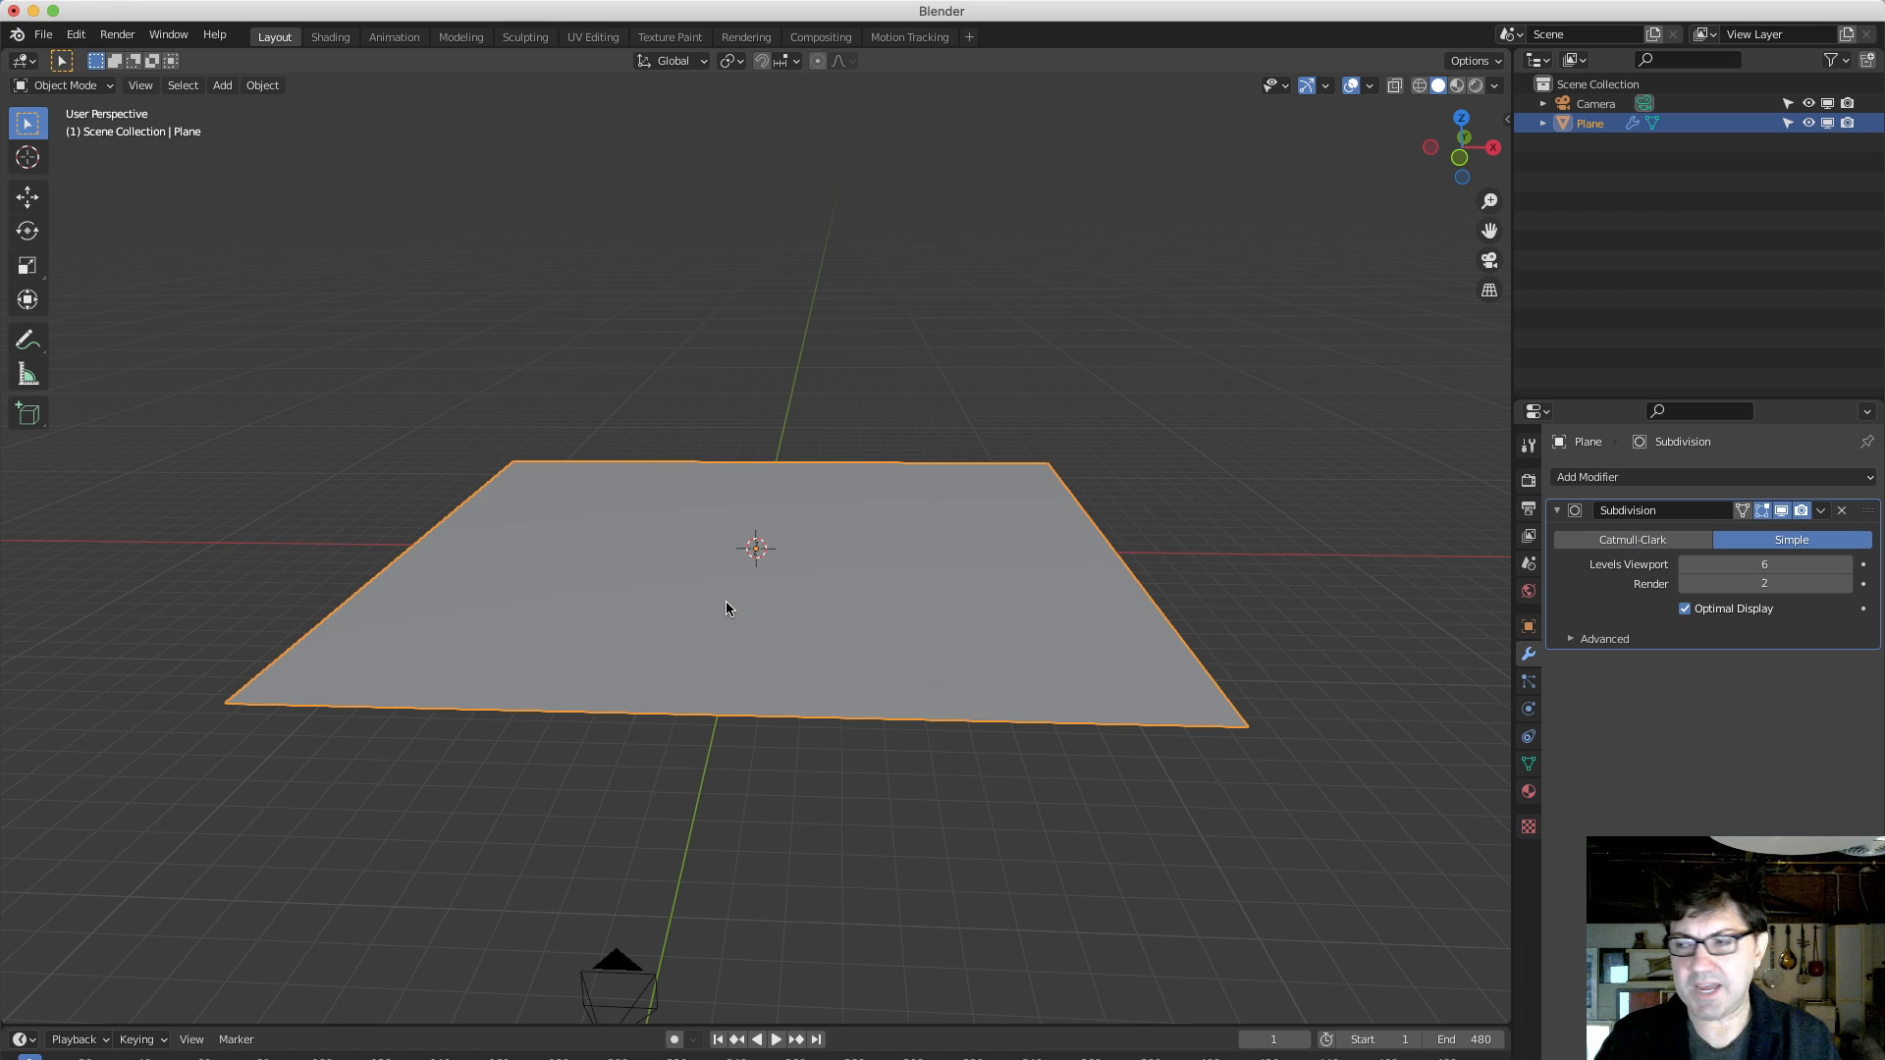
left_click(1815, 511)
left_click(1777, 541)
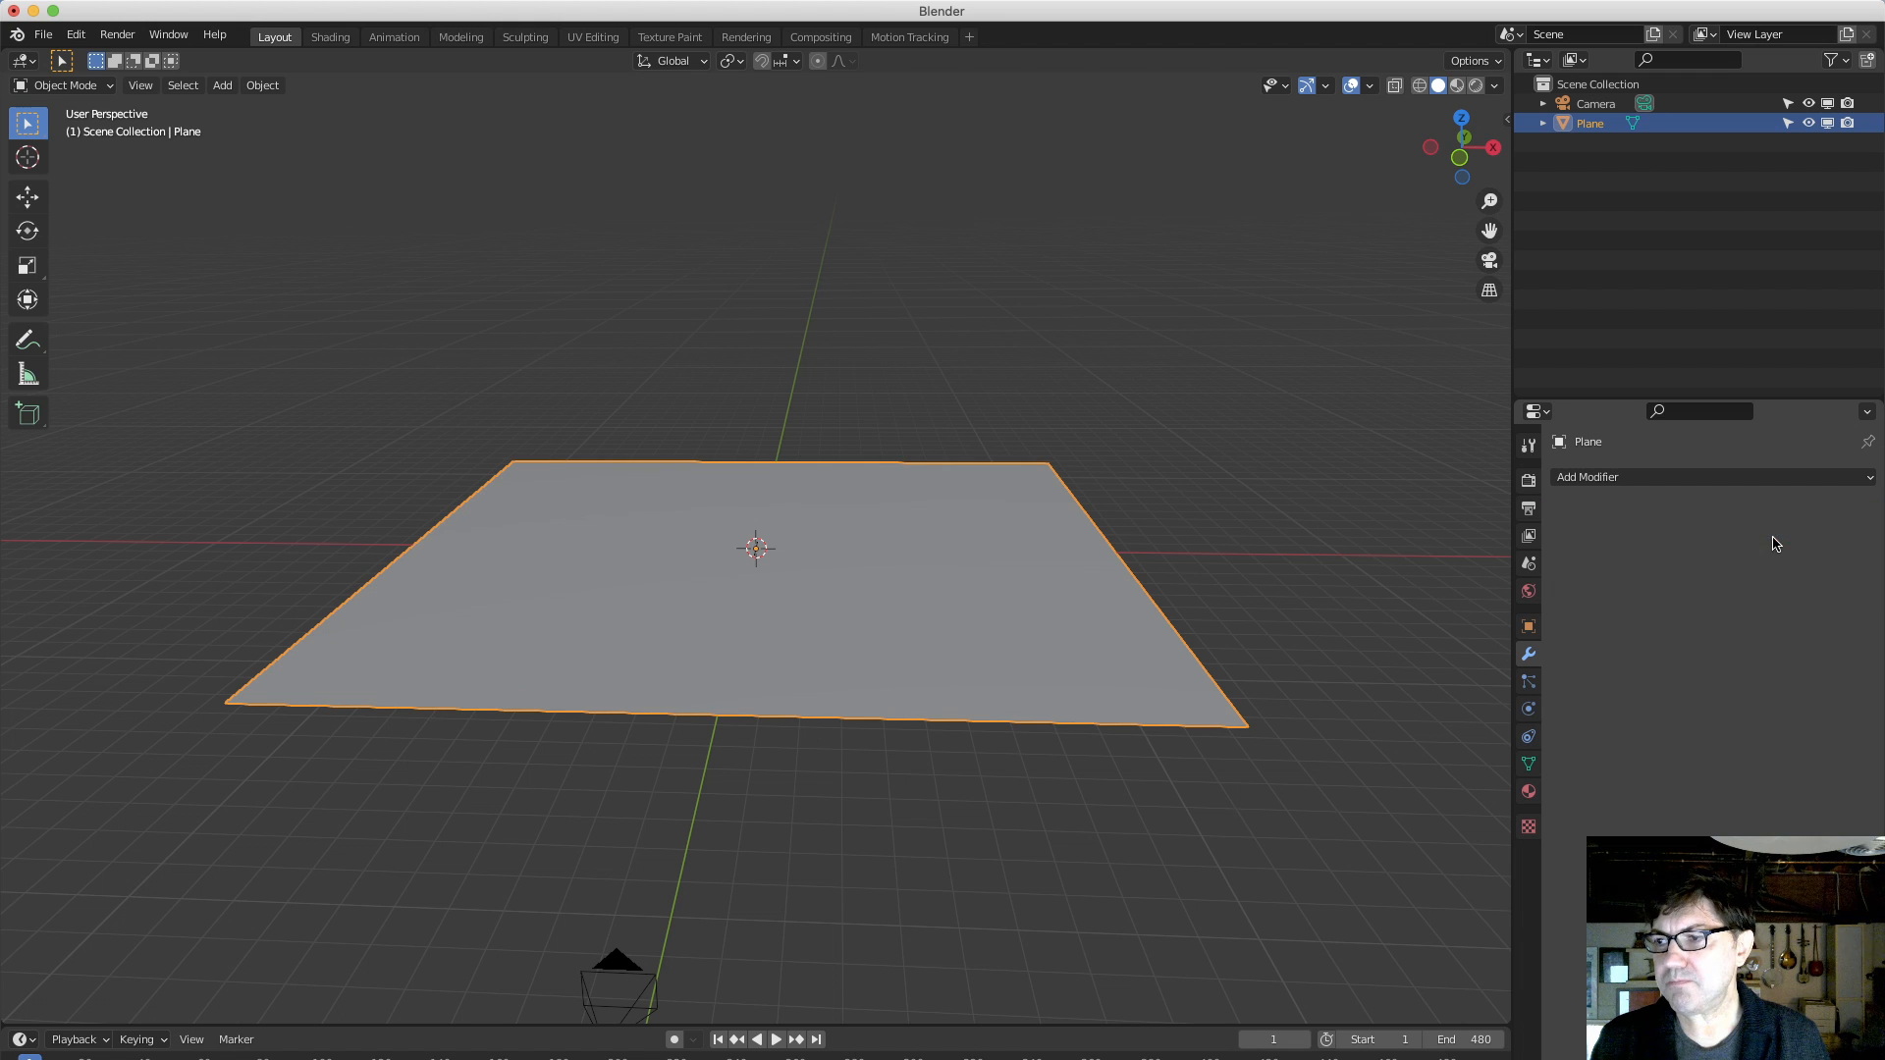
Add another Subdivision Surface modifier, keeping Catmull-Clark, and set its viewport levels to 4.
left_click(1782, 481)
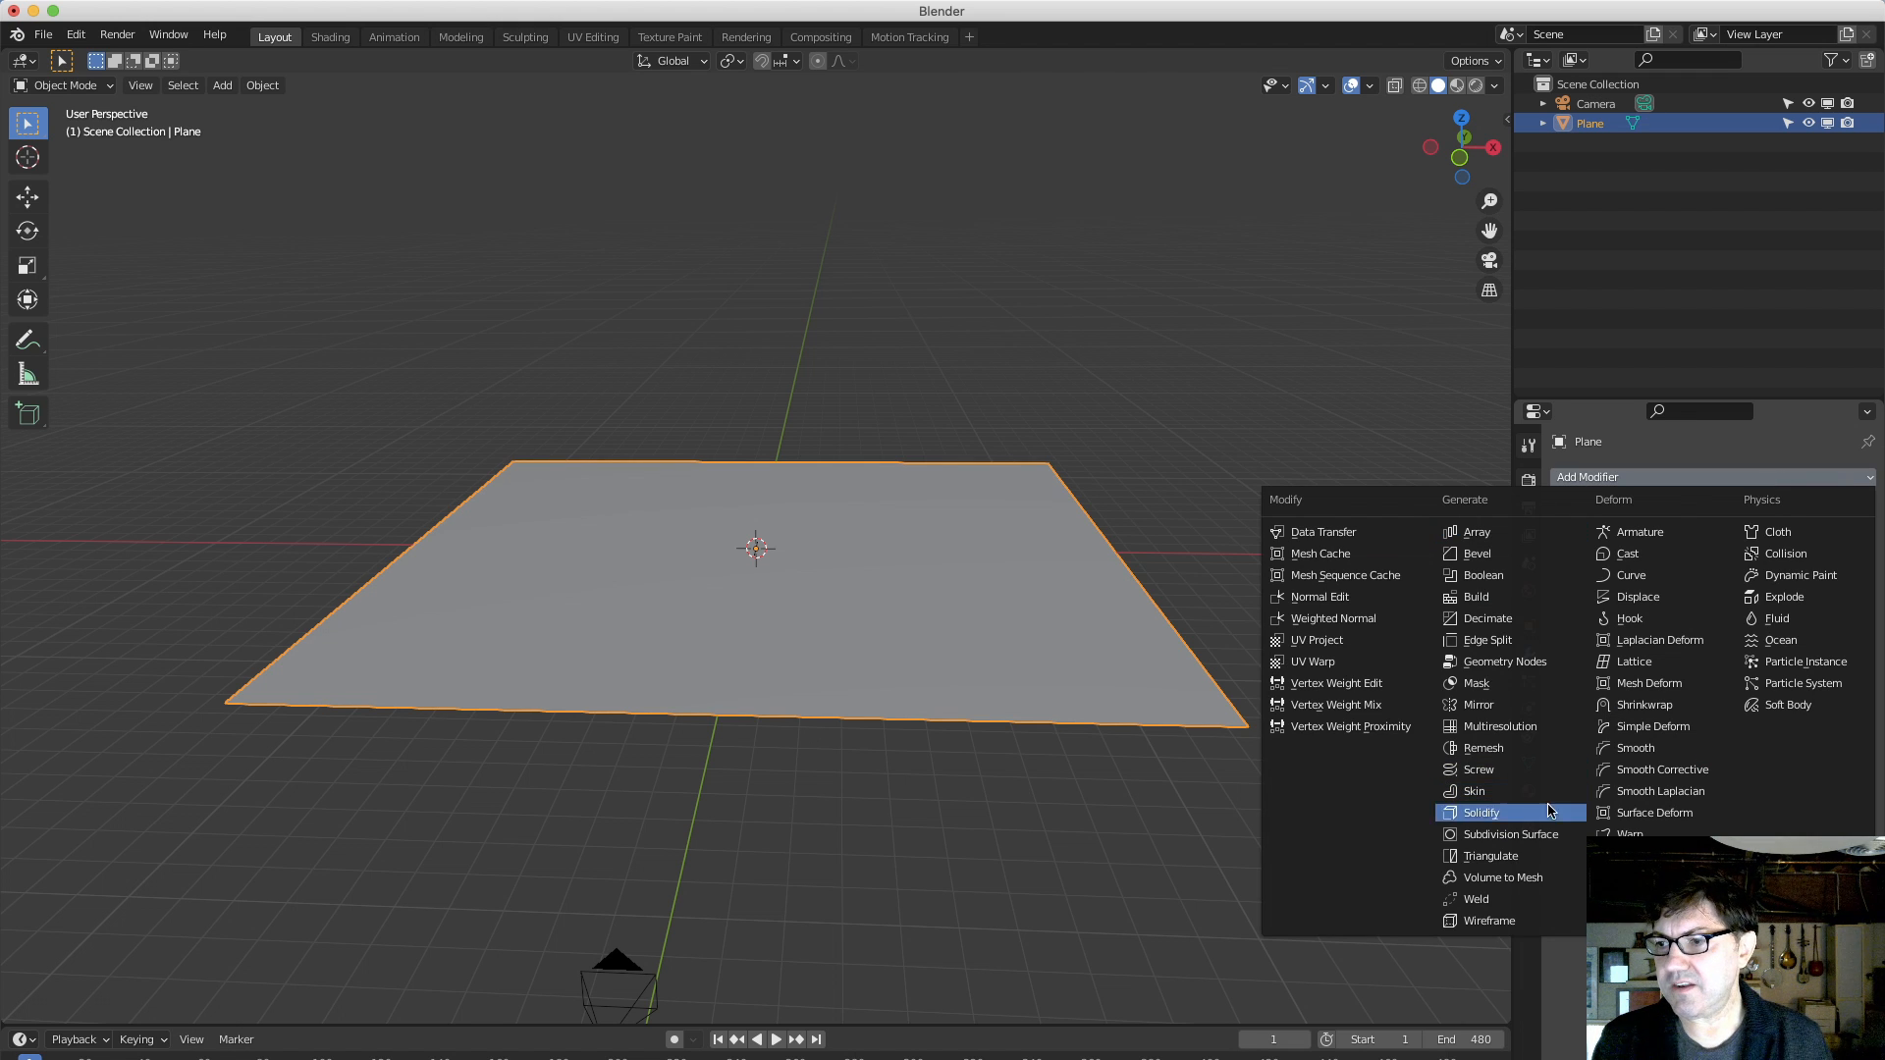
left_click(1546, 833)
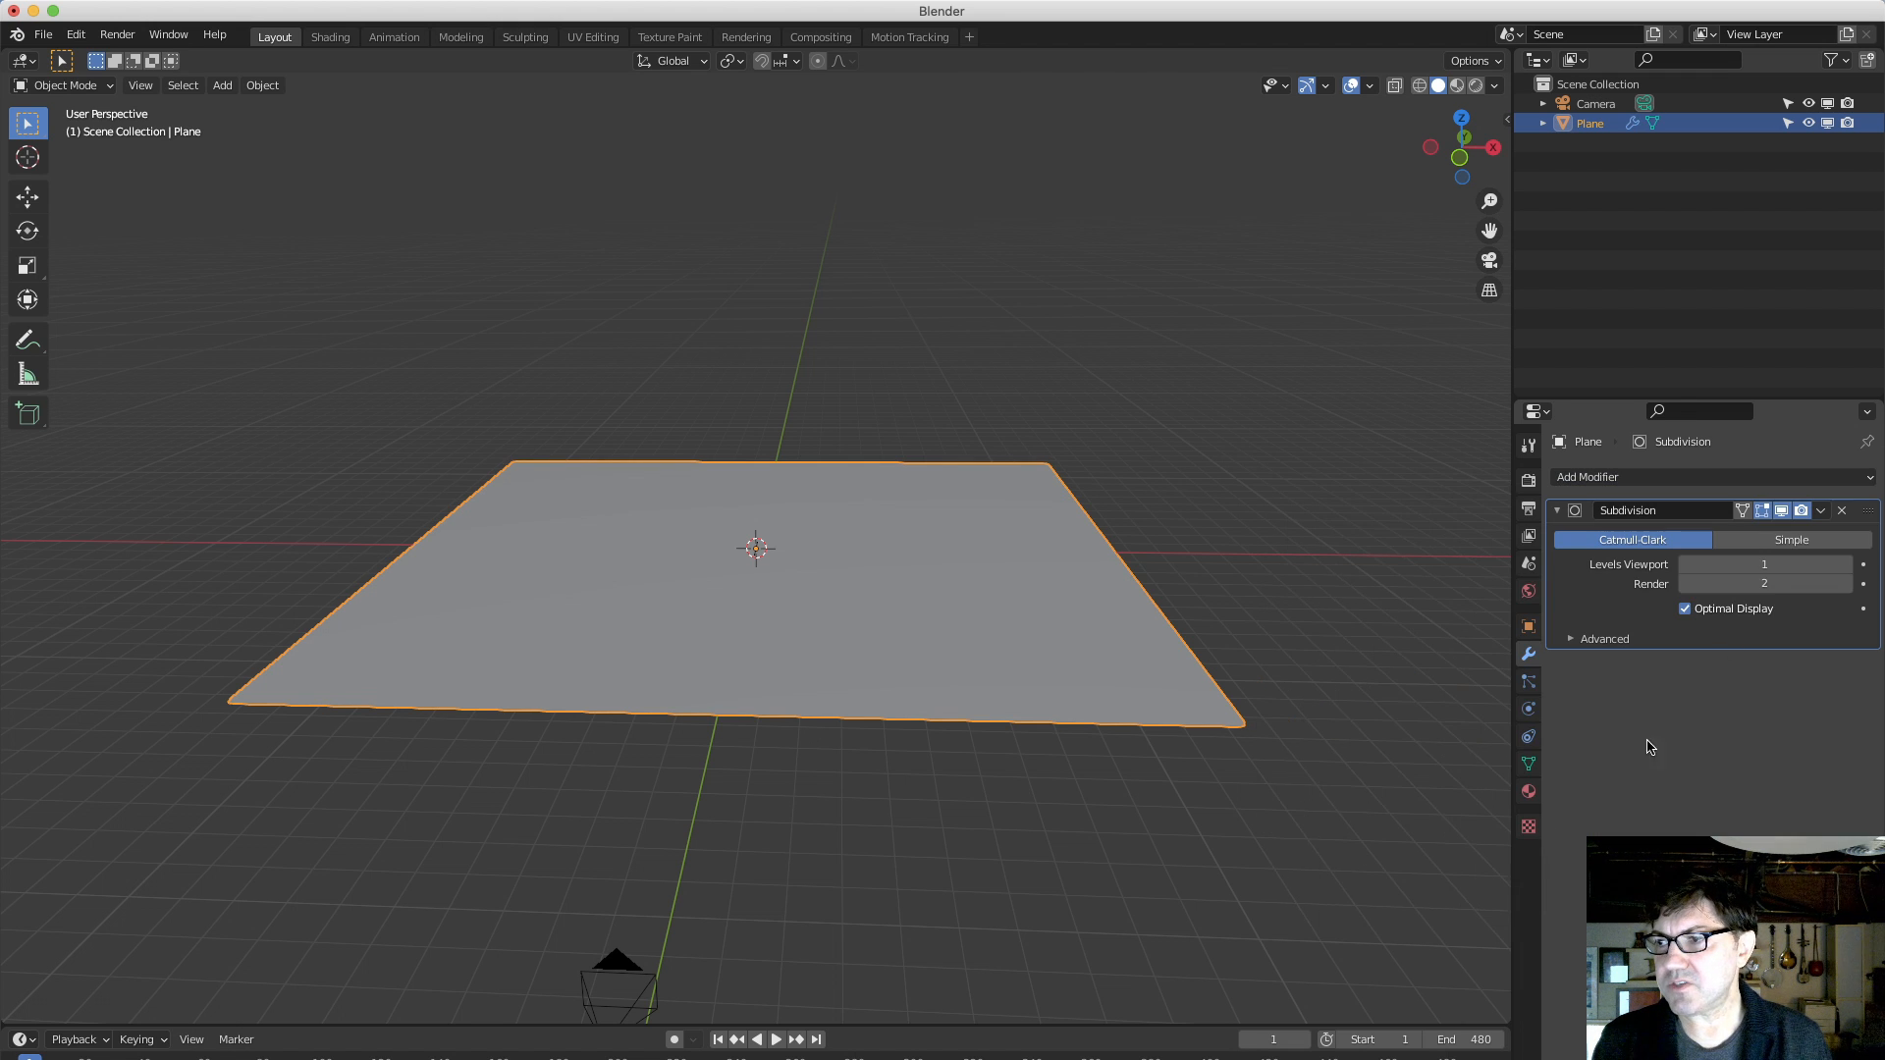
left_click(1847, 565)
left_click(1846, 566)
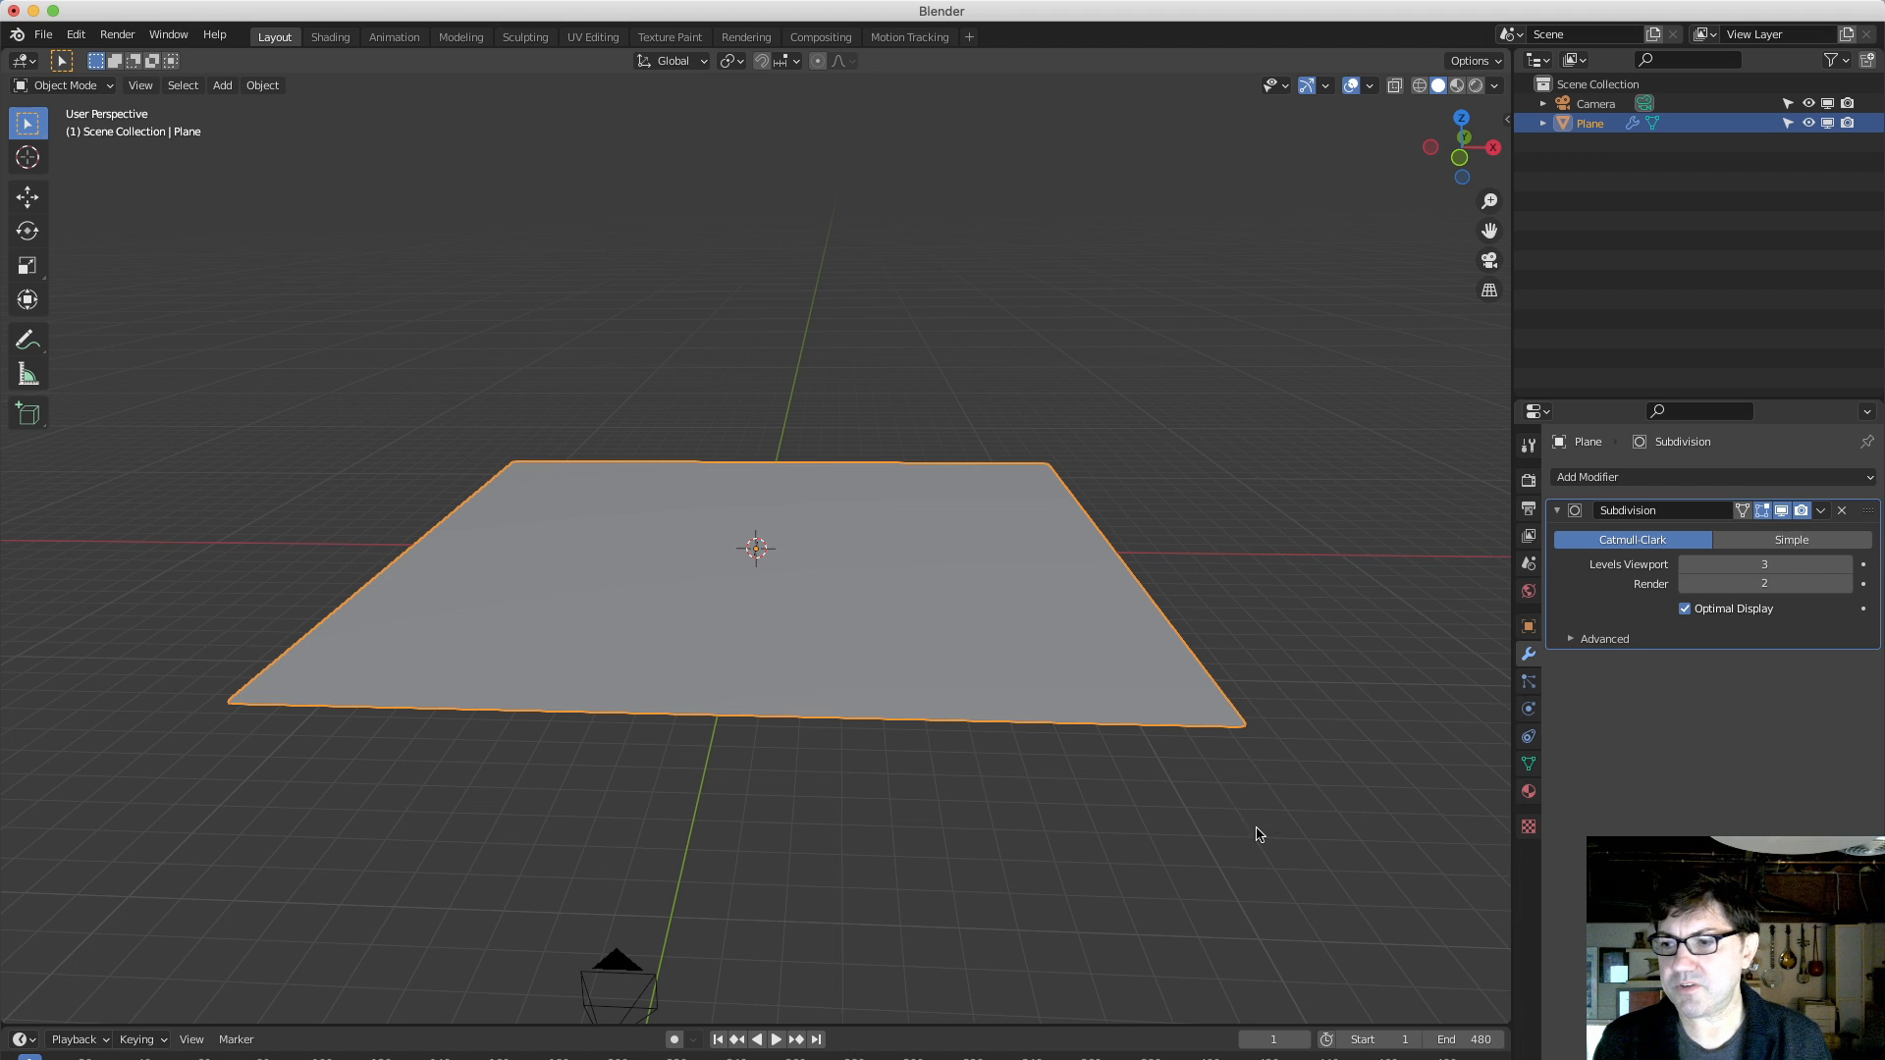
left_click(1848, 566)
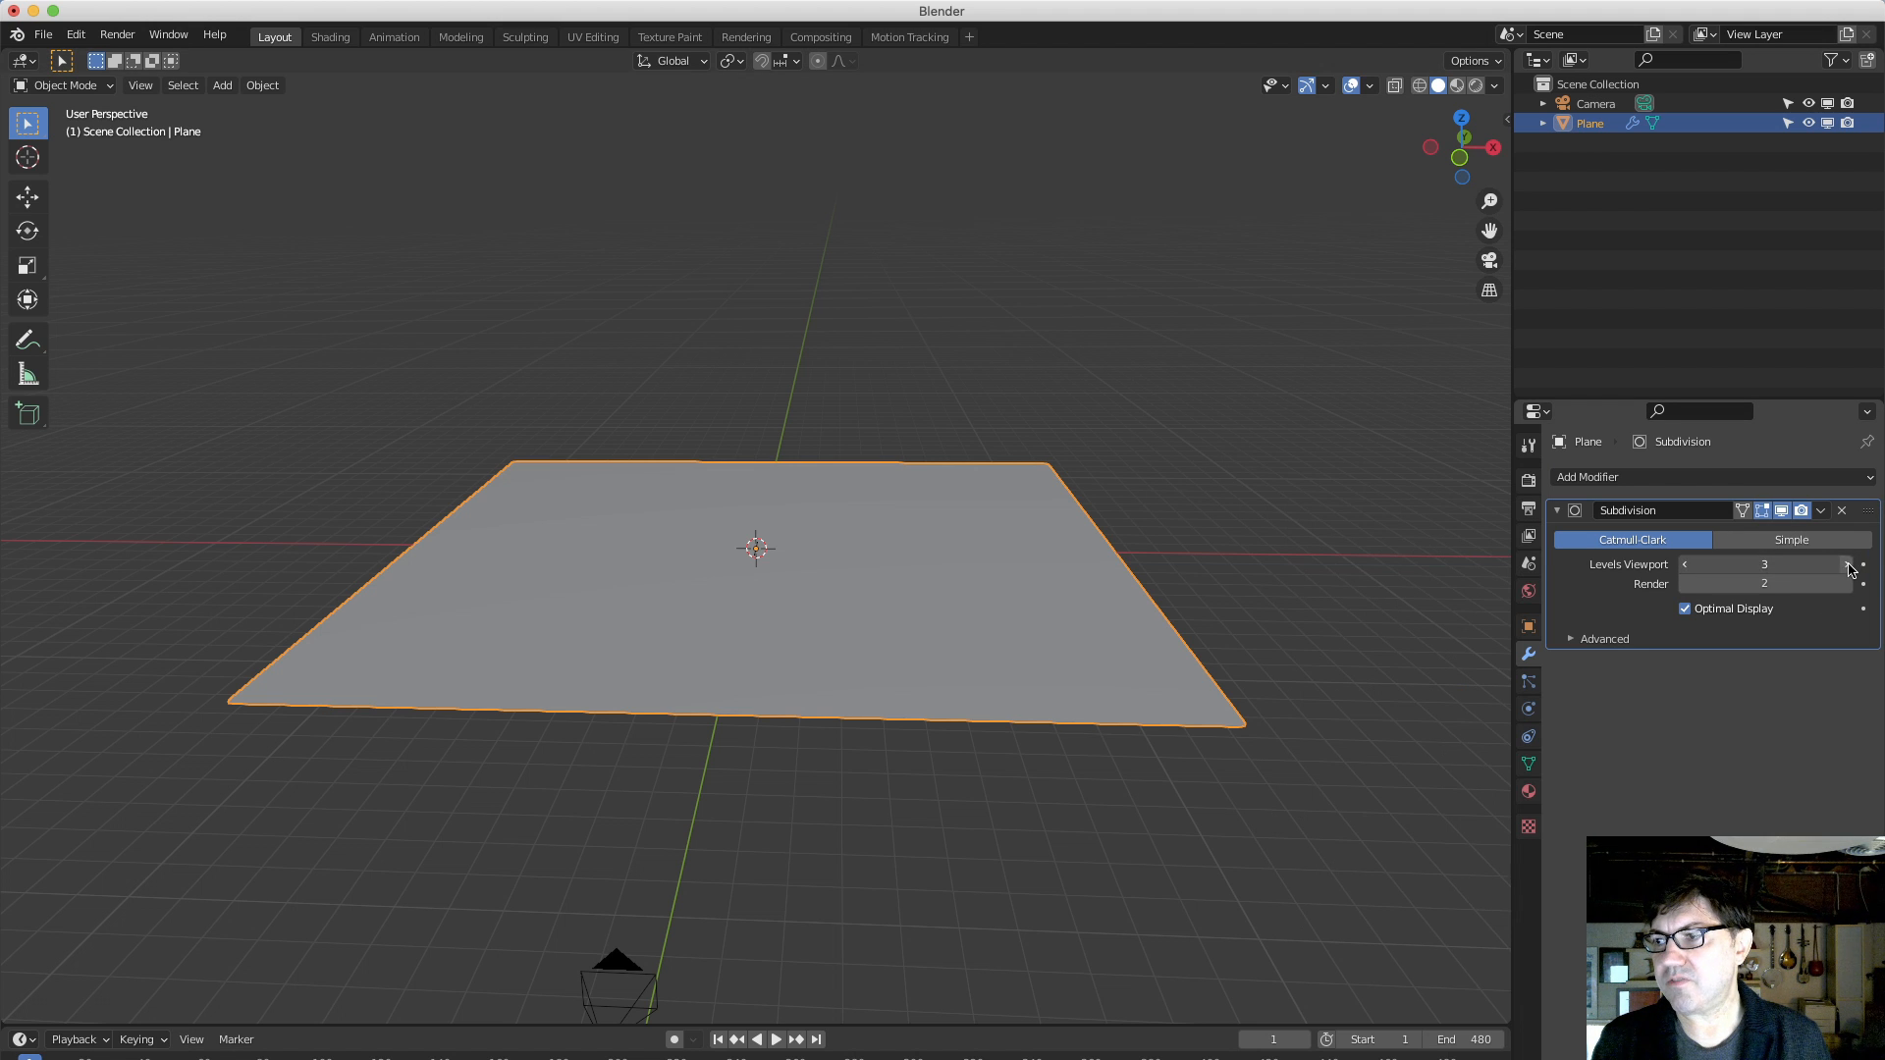
Add a Displace modifier to the plane below the Subdivision modifier.
left_click(1708, 480)
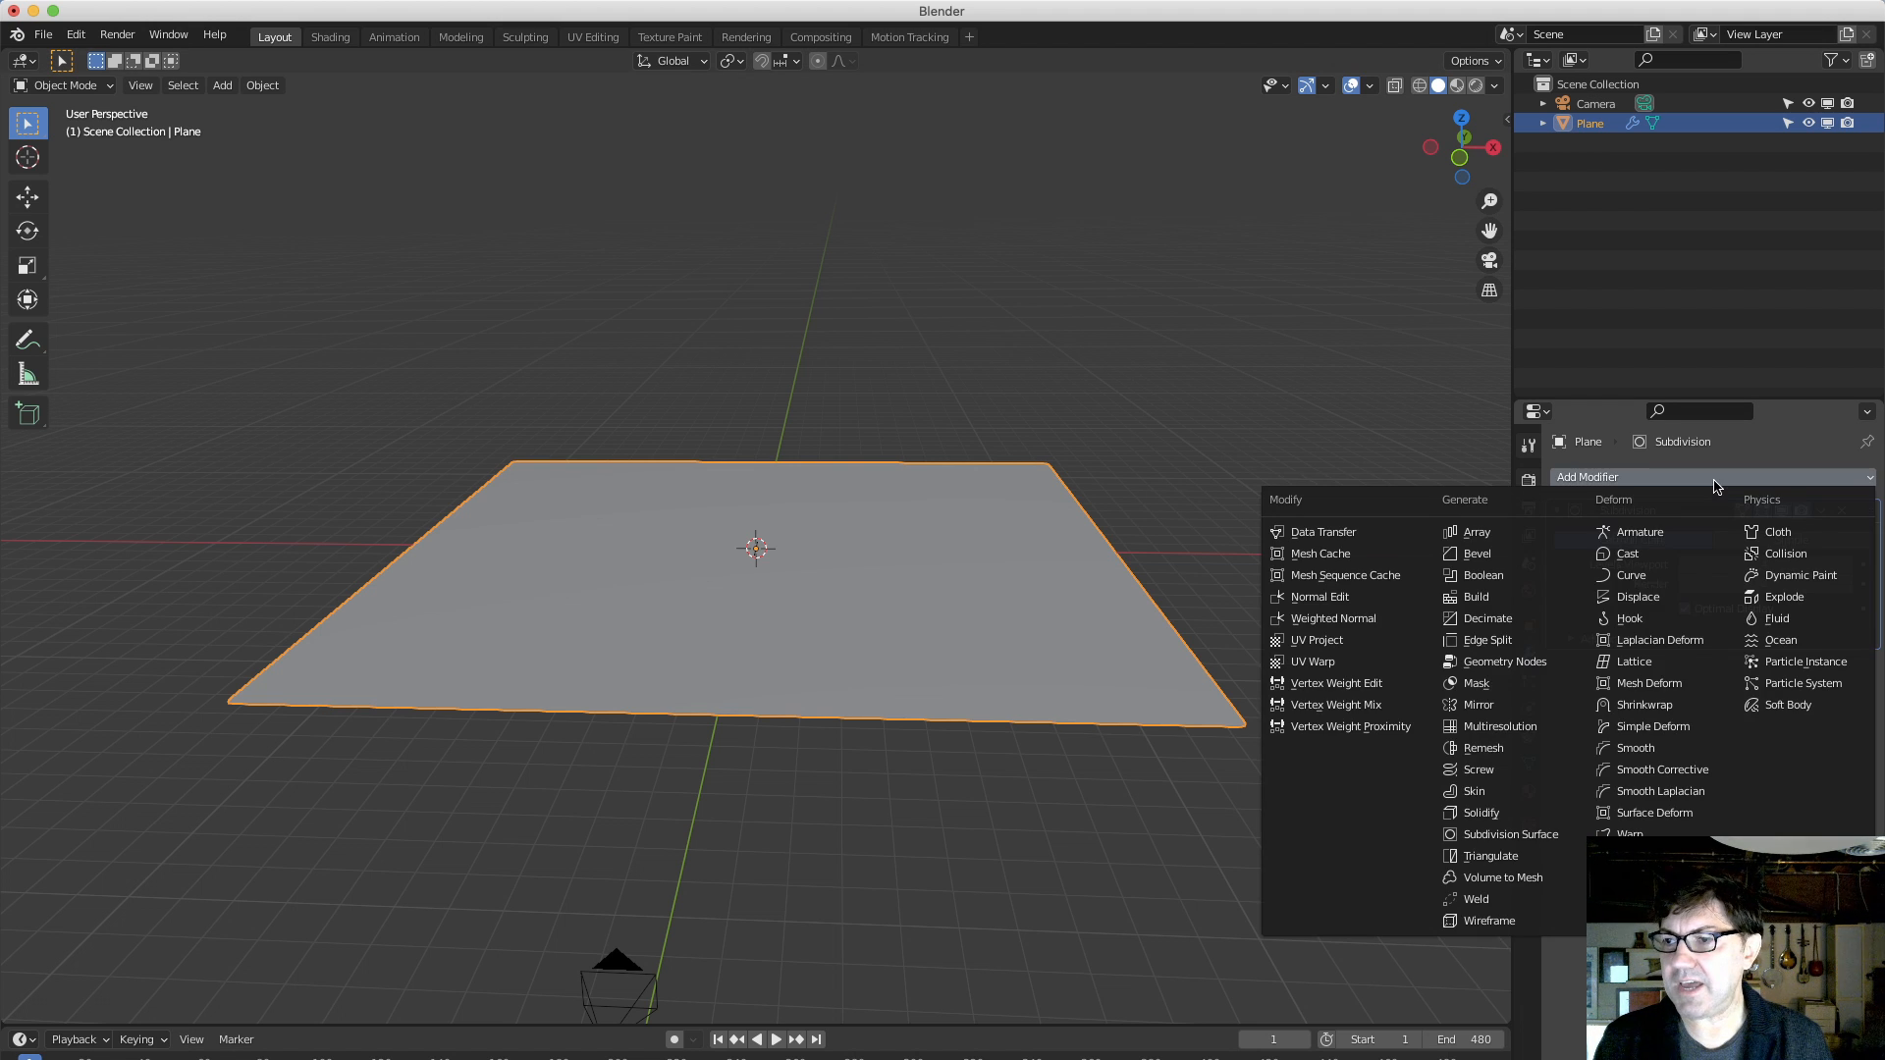
left_click(1656, 595)
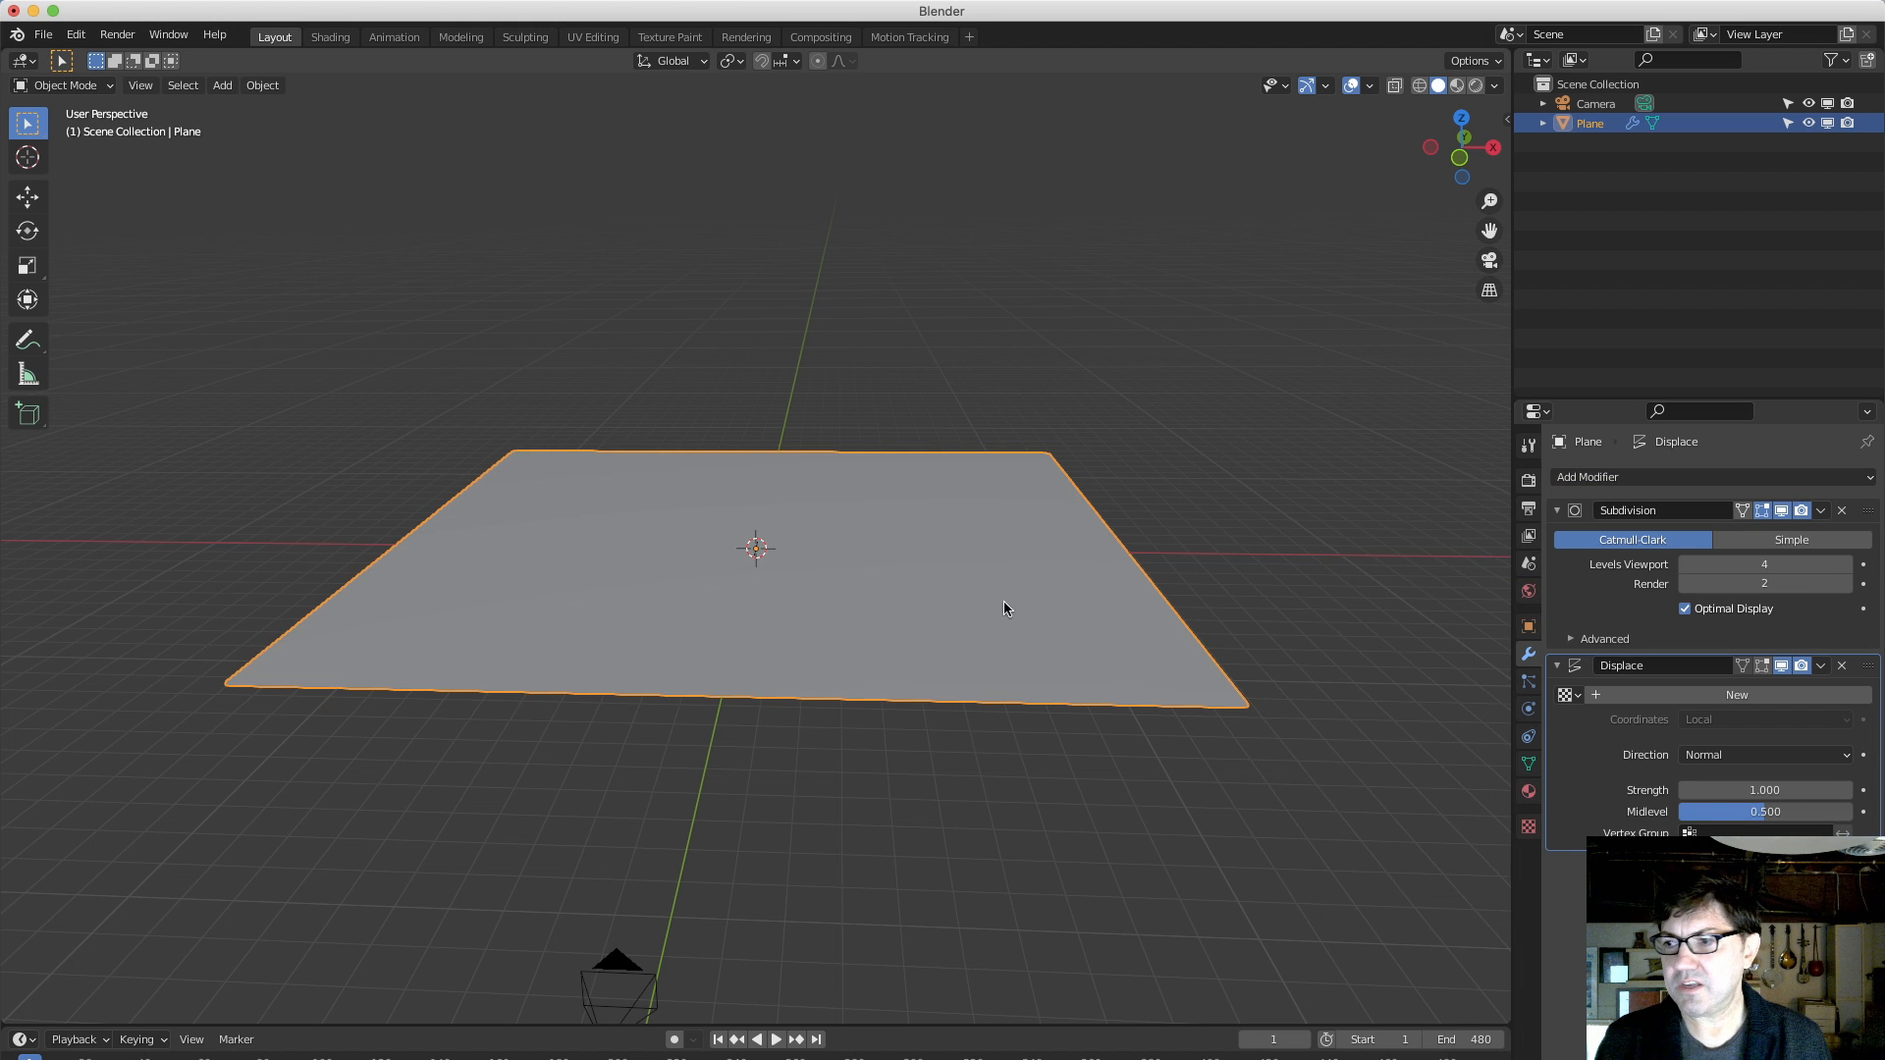
middle_click_drag(1004, 604, 974, 596)
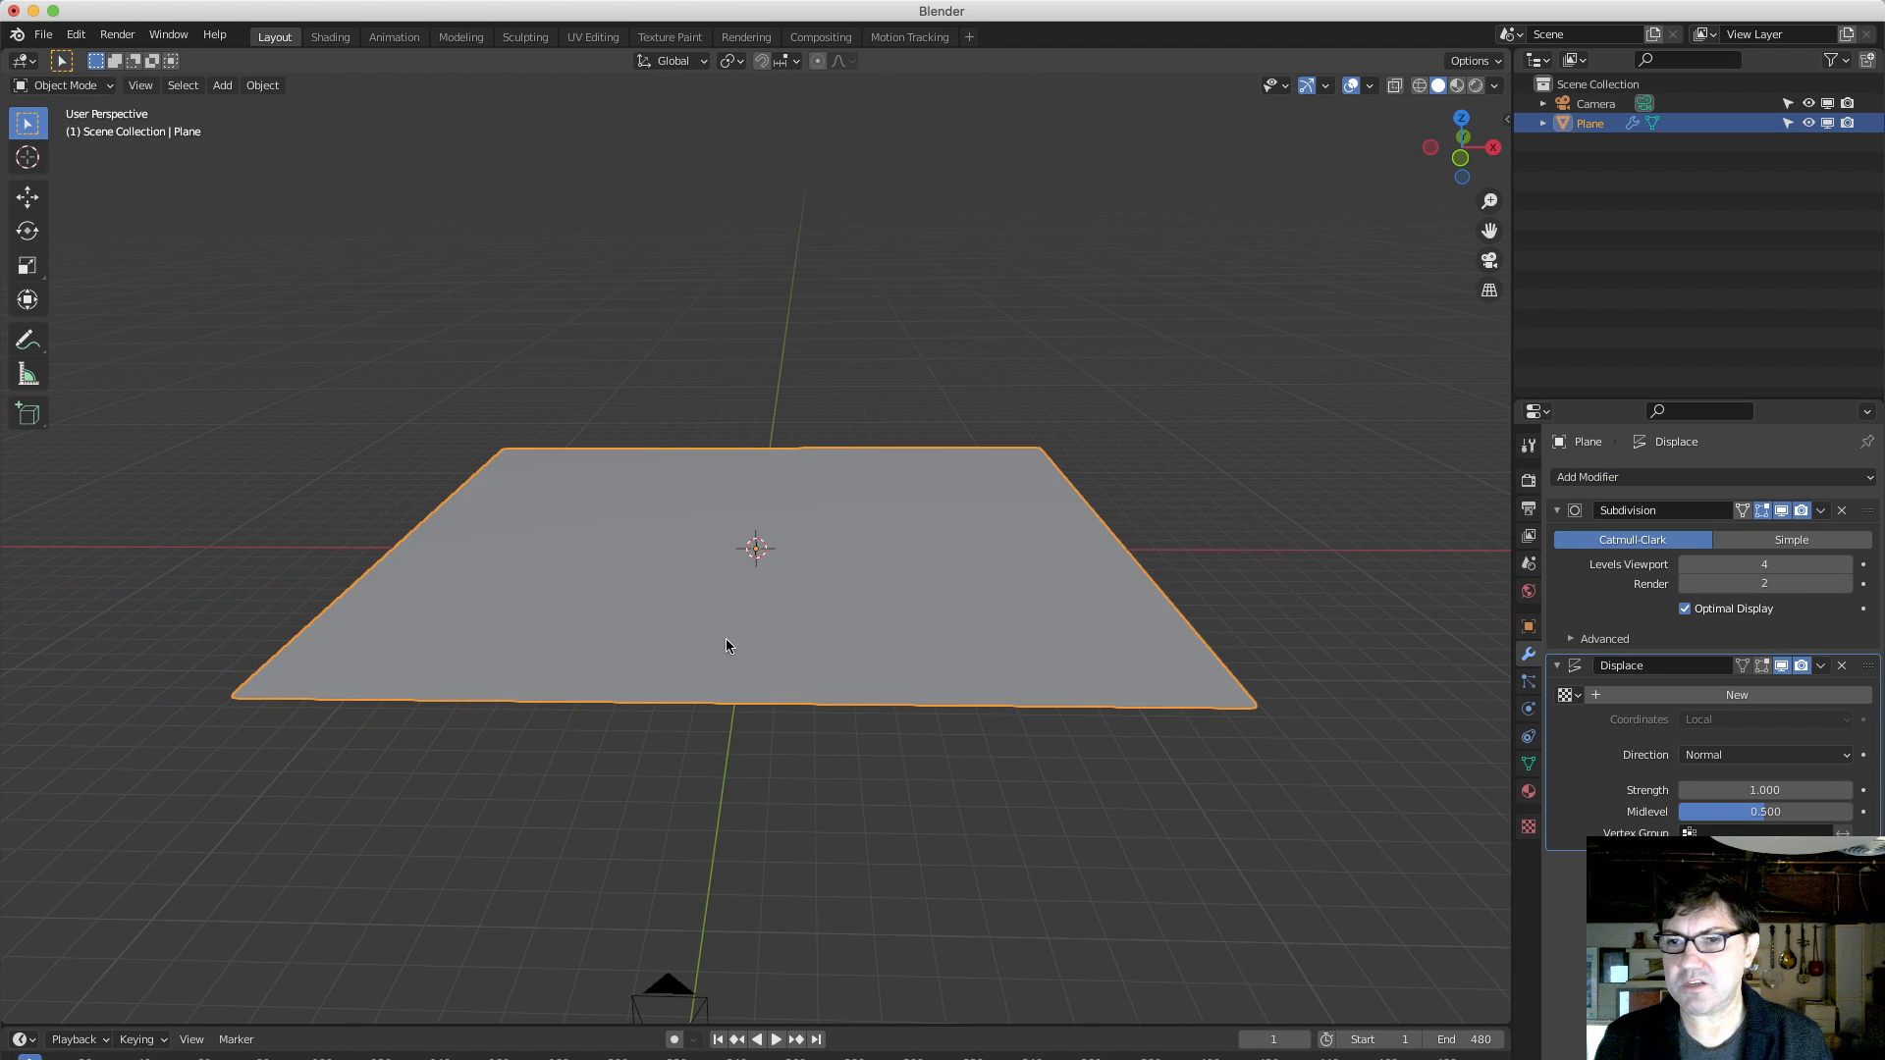
Create a new texture for the Displace modifier and set its type to Clouds.
left_click(1739, 696)
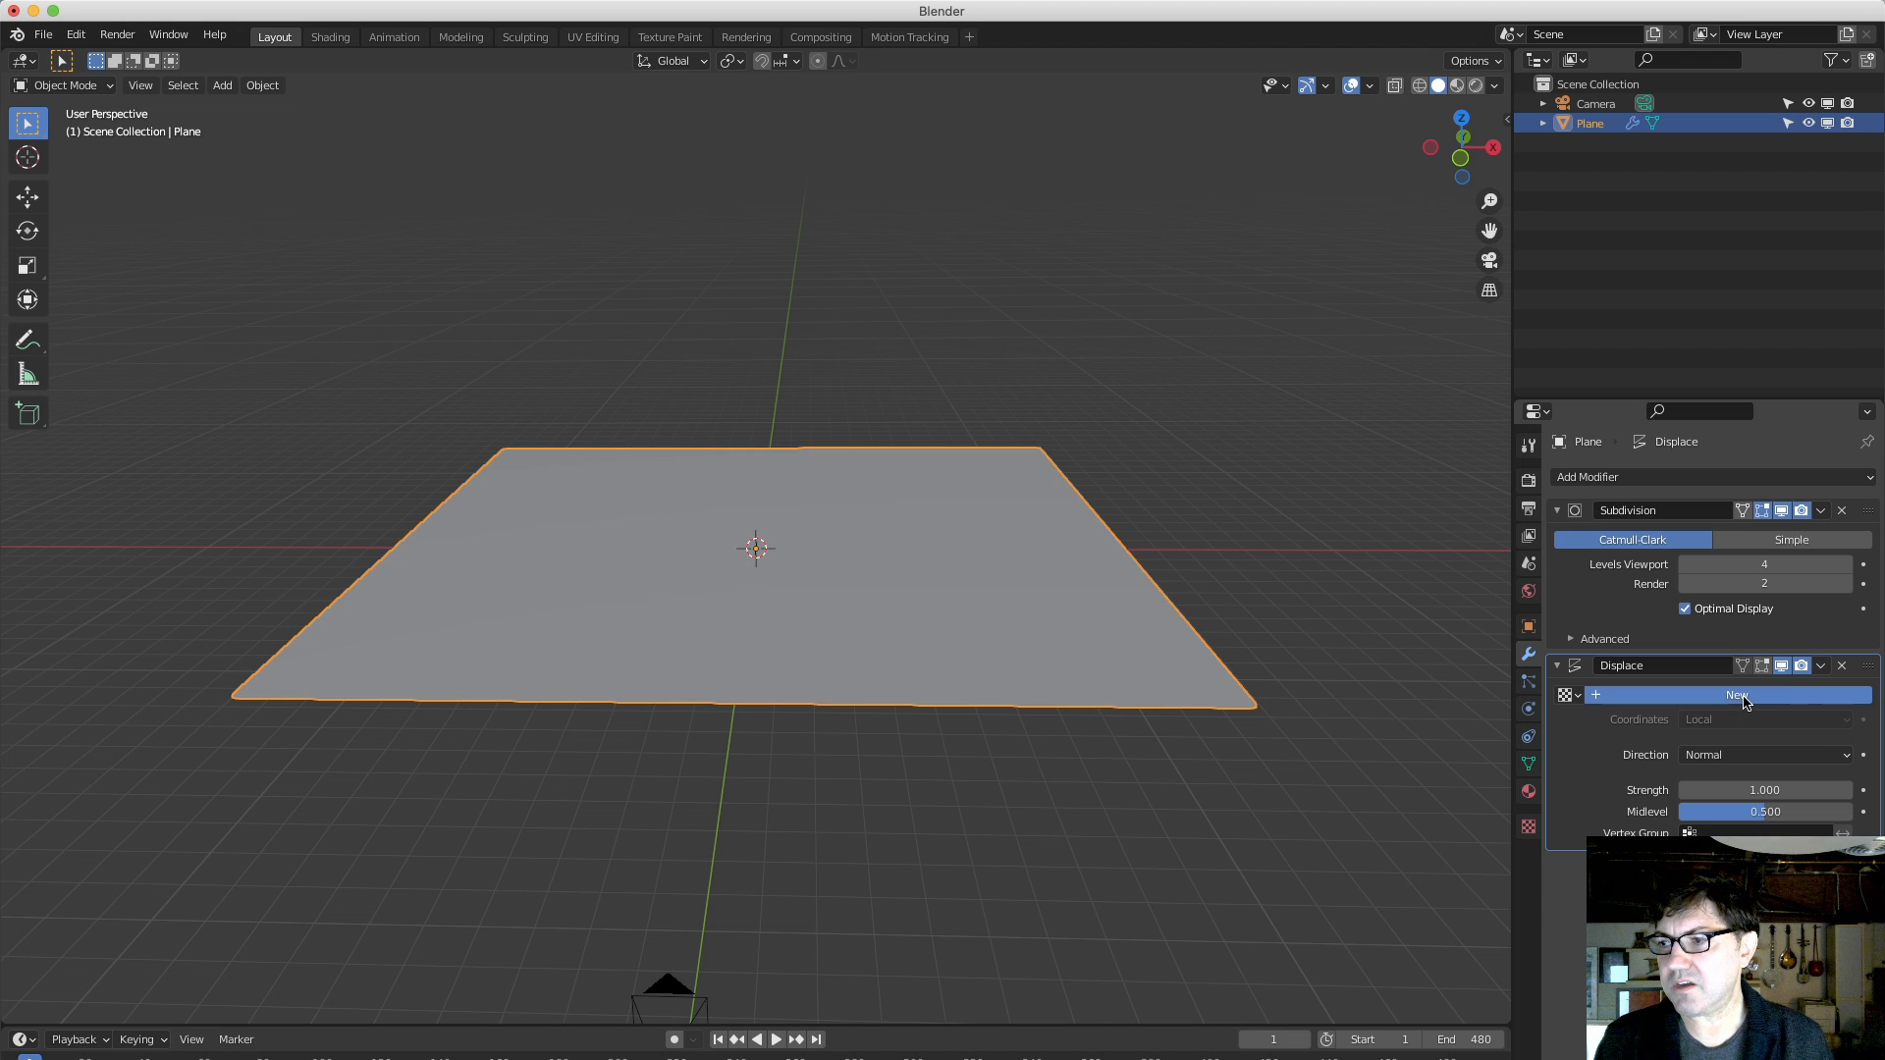
left_click(1528, 826)
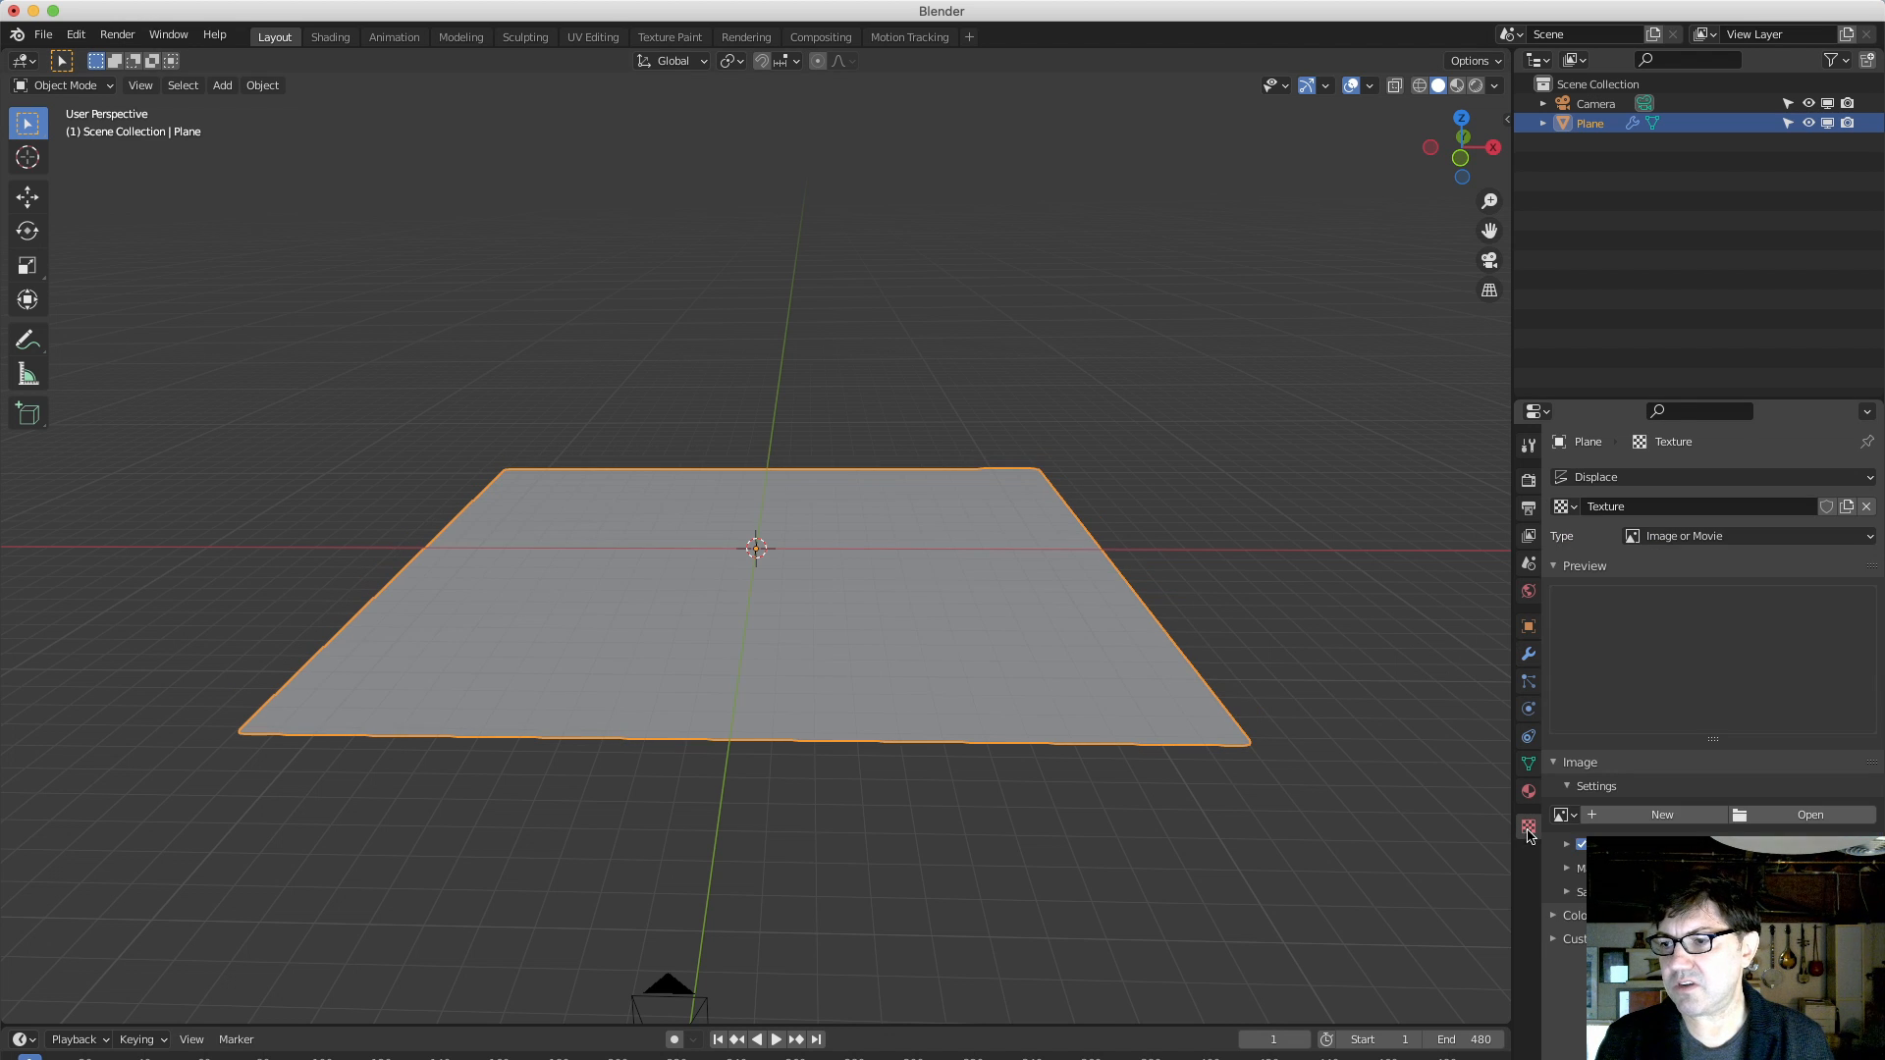
left_click(1775, 538)
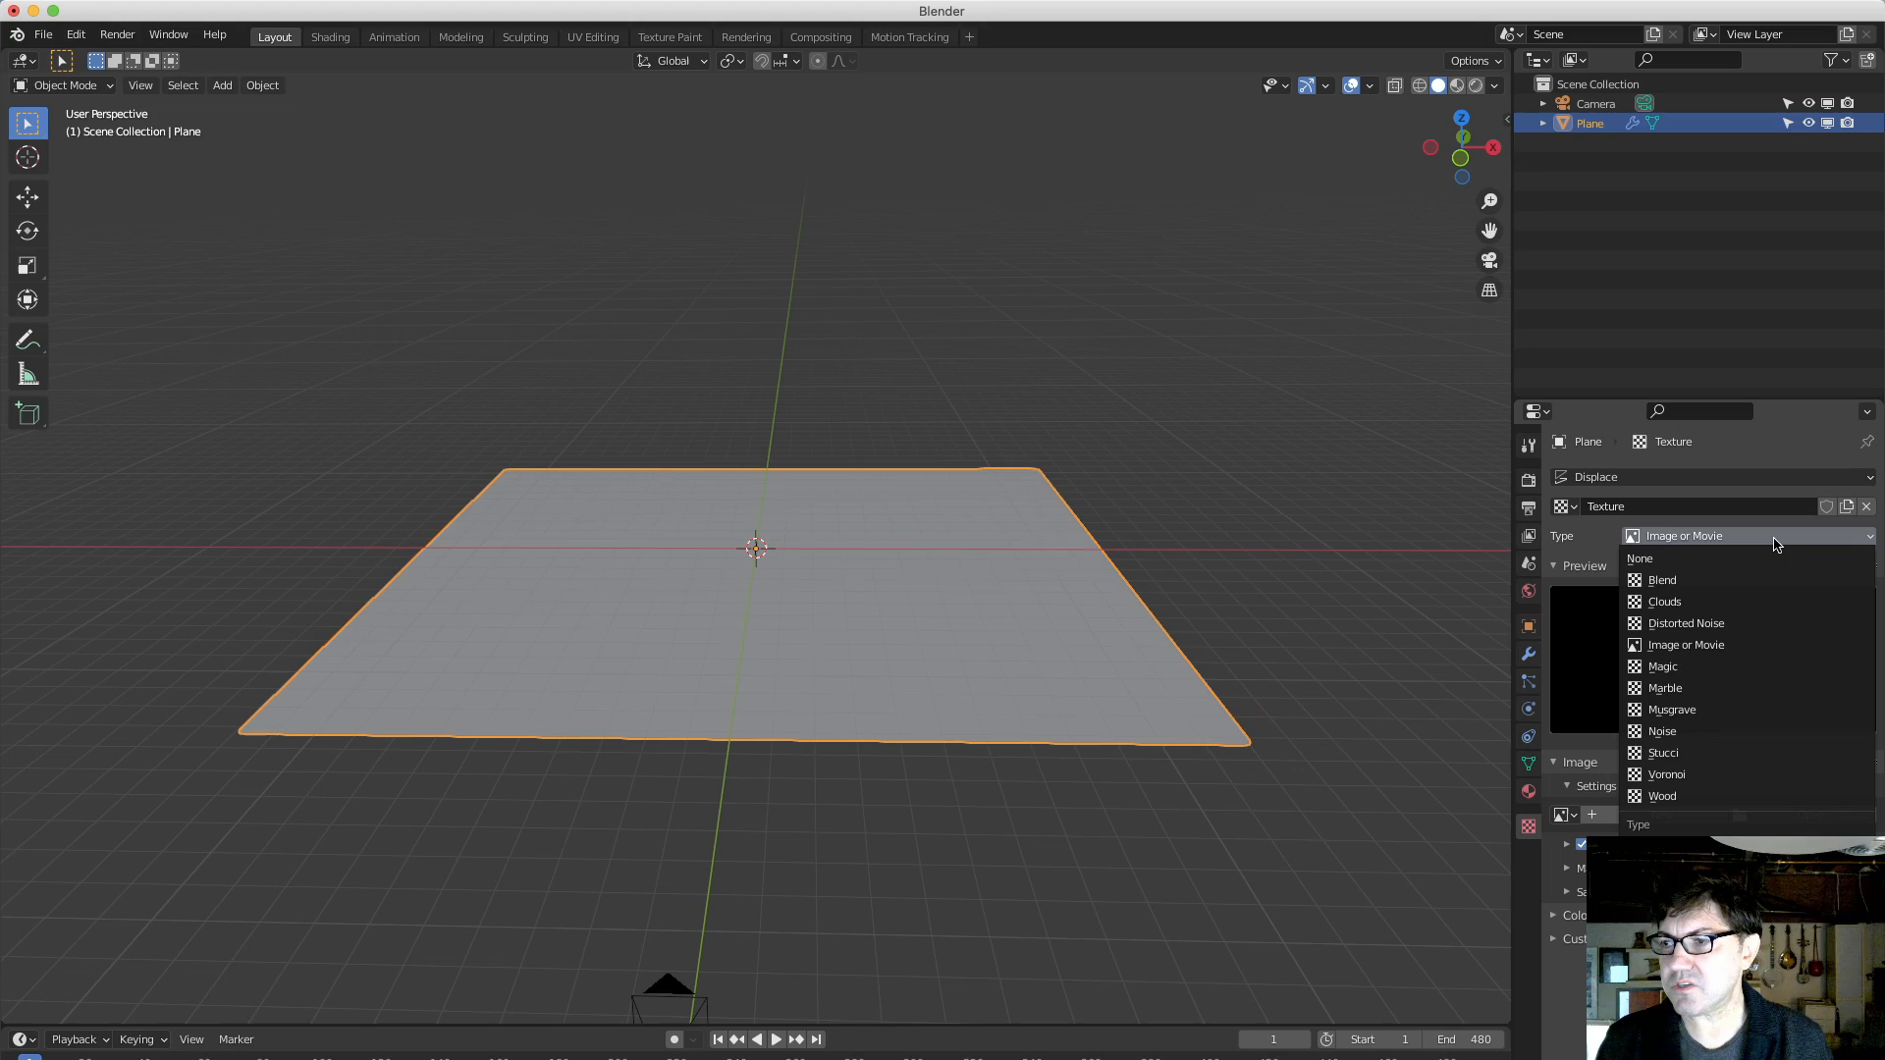
left_click(1705, 604)
middle_click_drag(740, 609, 785, 595)
scroll(716, 616, "up", 2)
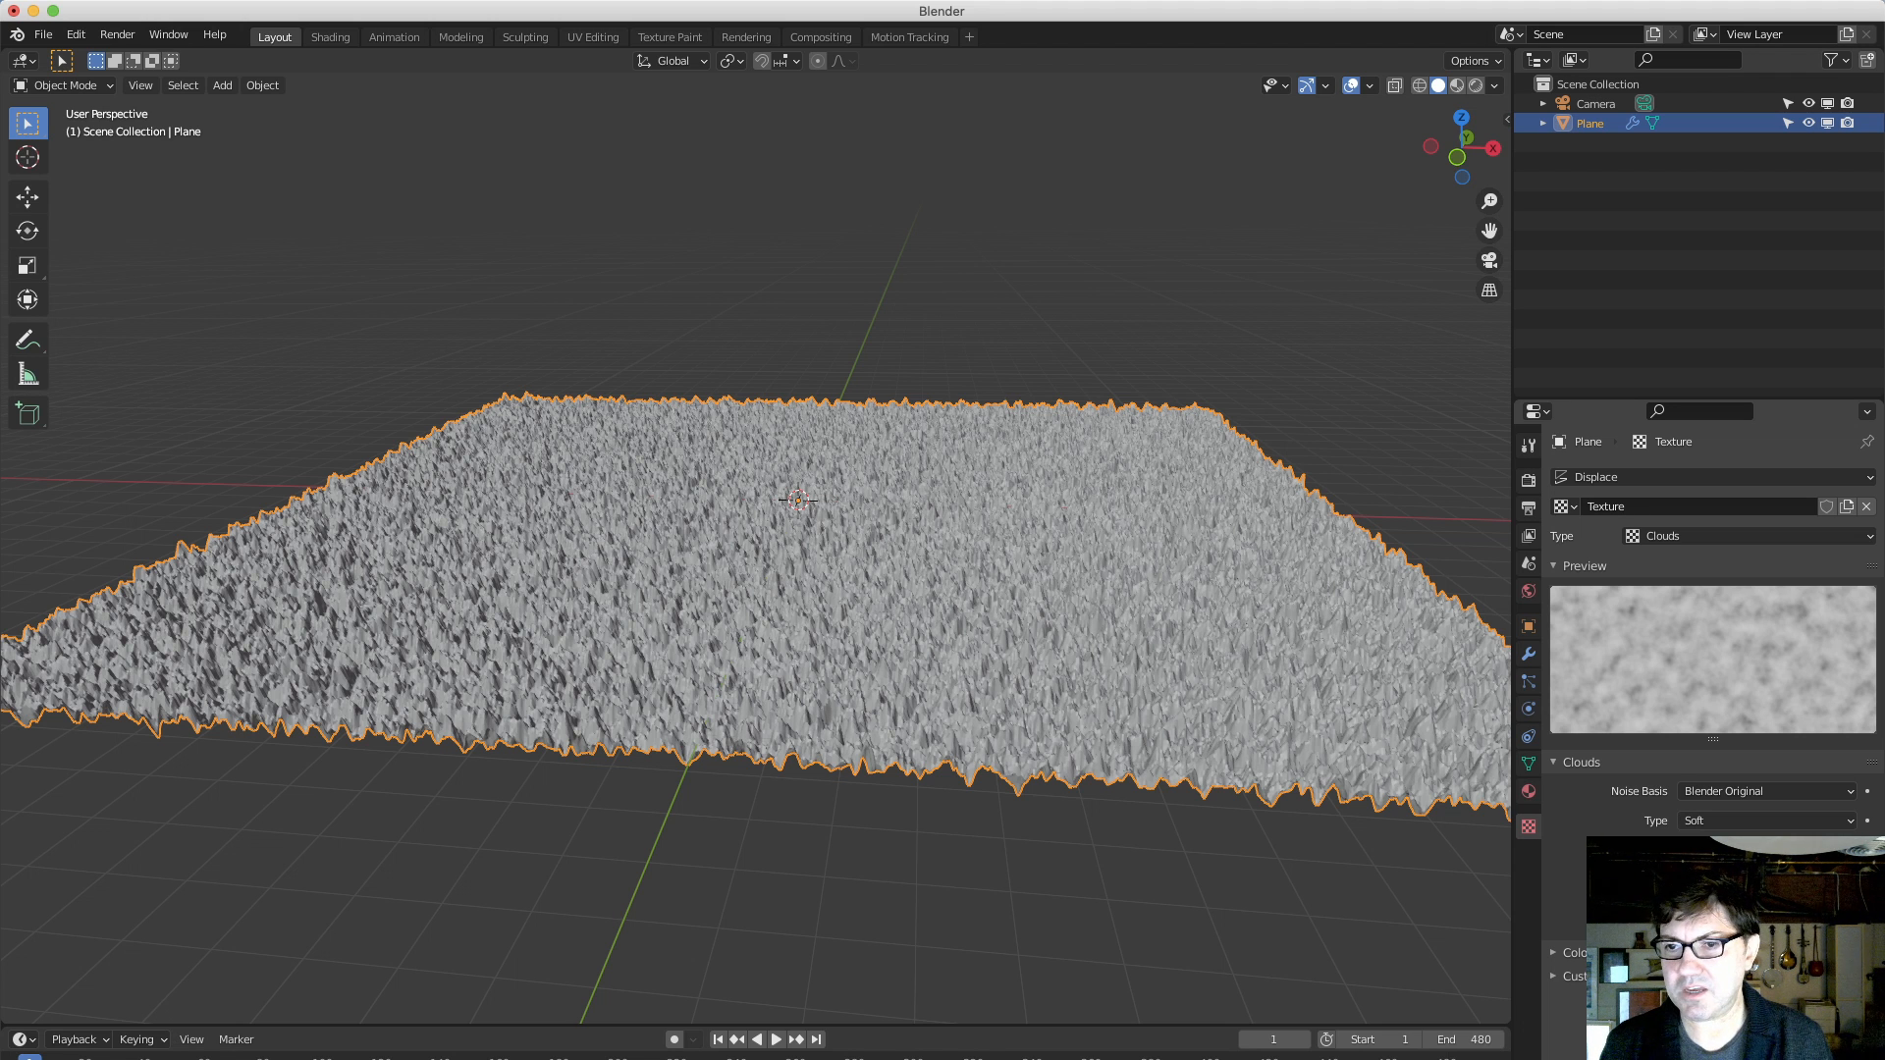
Enlarge the Clouds texture's size until the plane has broad, gentle undulations instead of fine spikes.
key("Return")
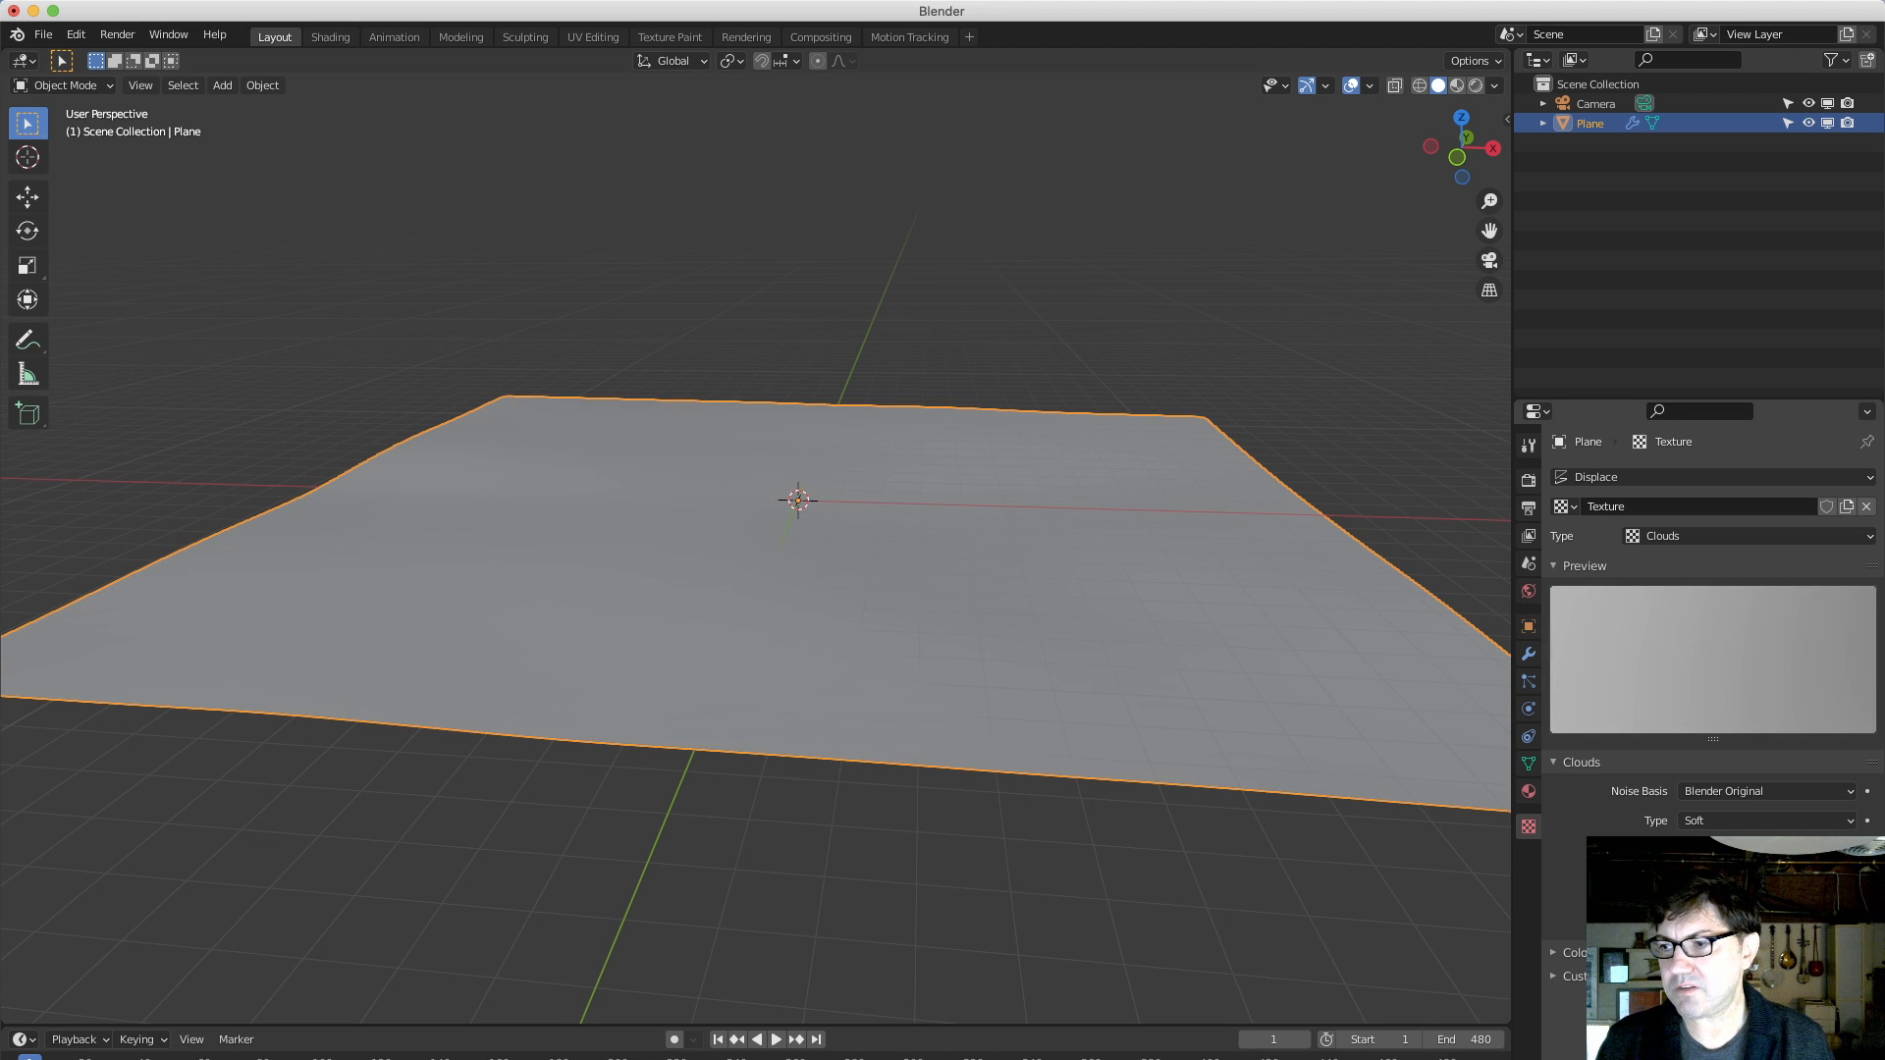
key("Return")
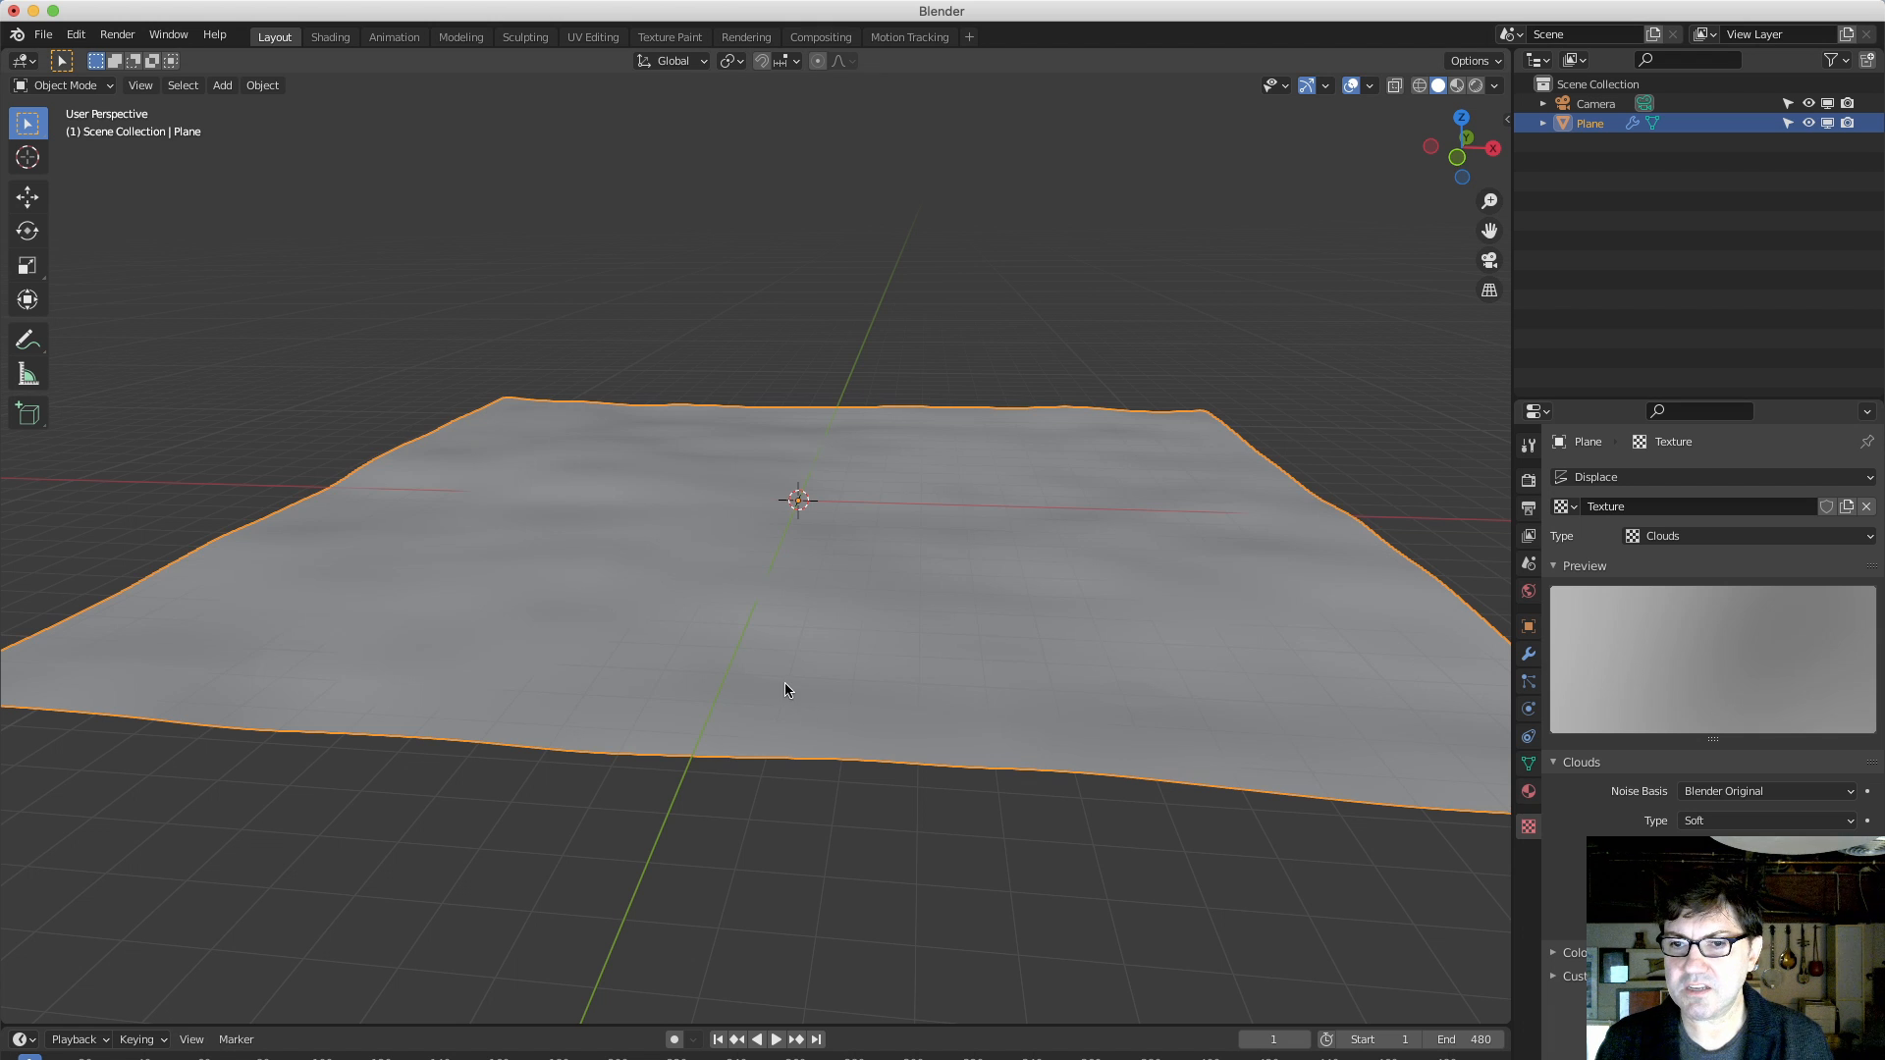
middle_click_drag(785, 682, 786, 656)
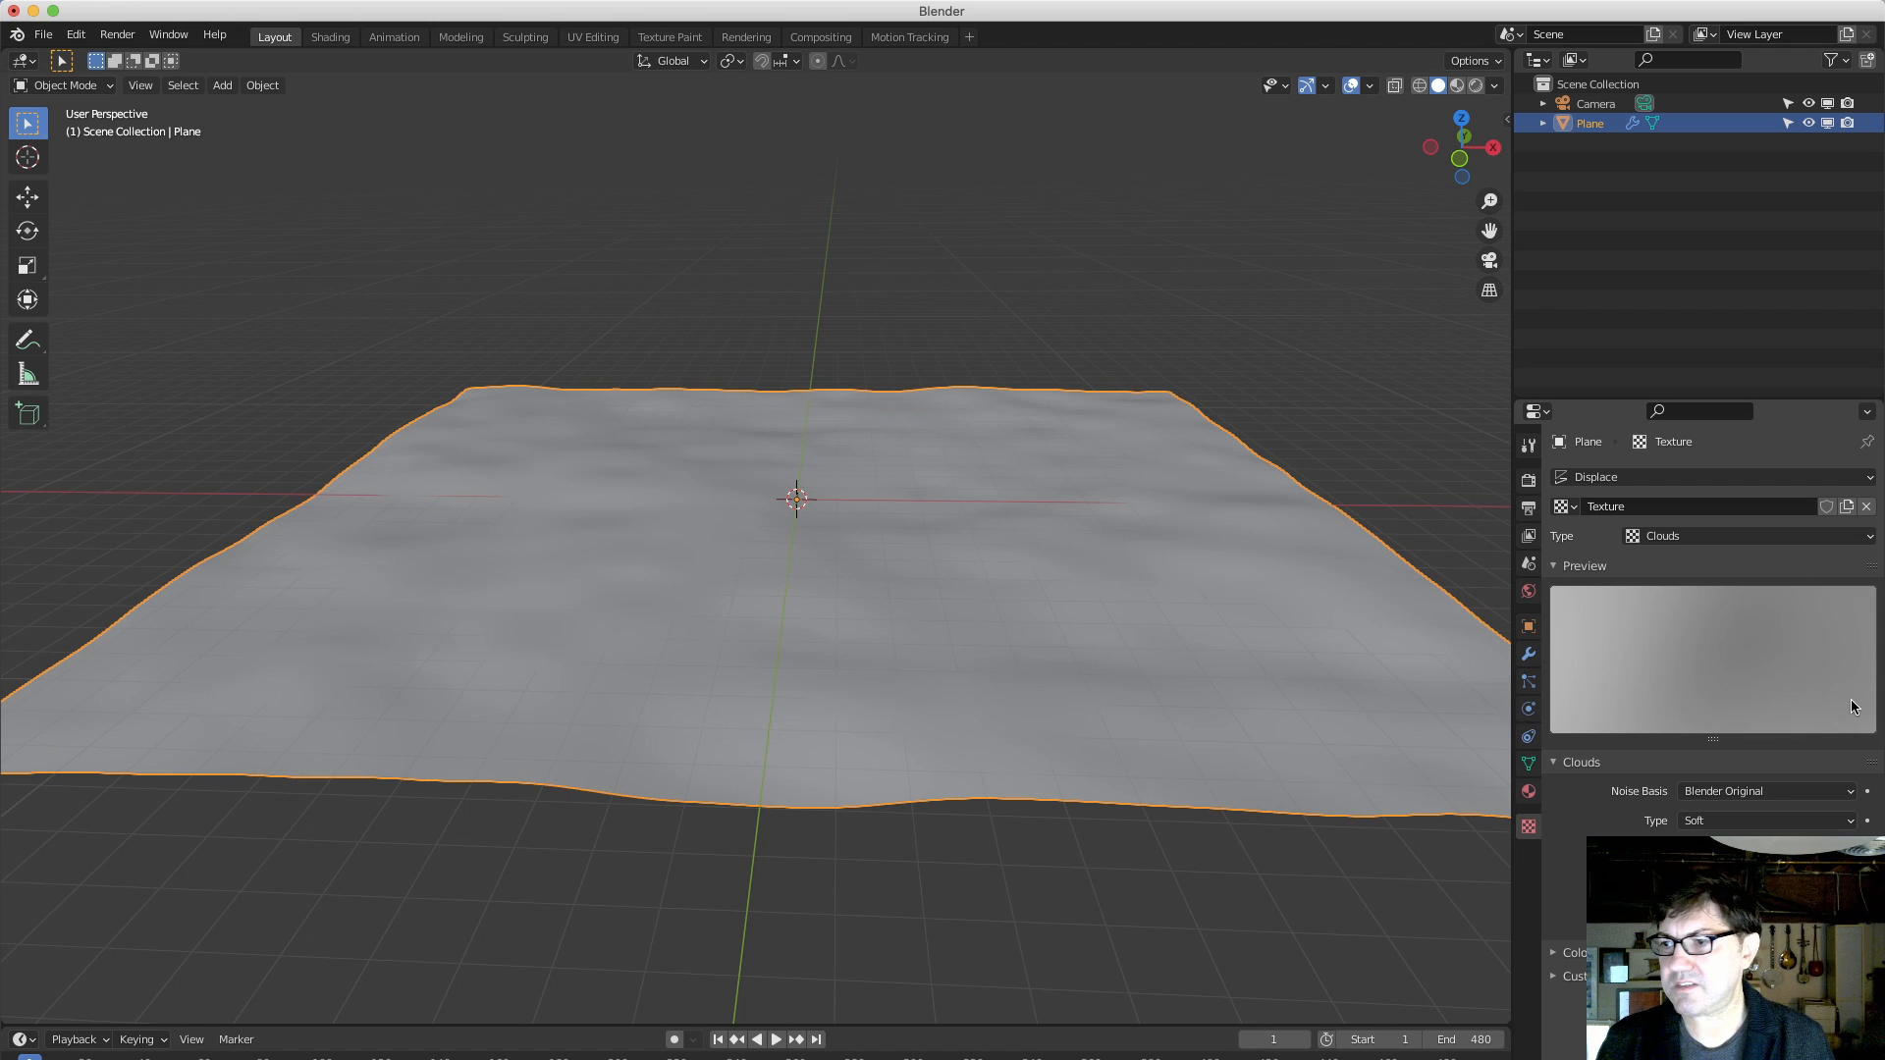
Set the Displace modifier's strength to 2 for more pronounced hills.
left_click(1529, 655)
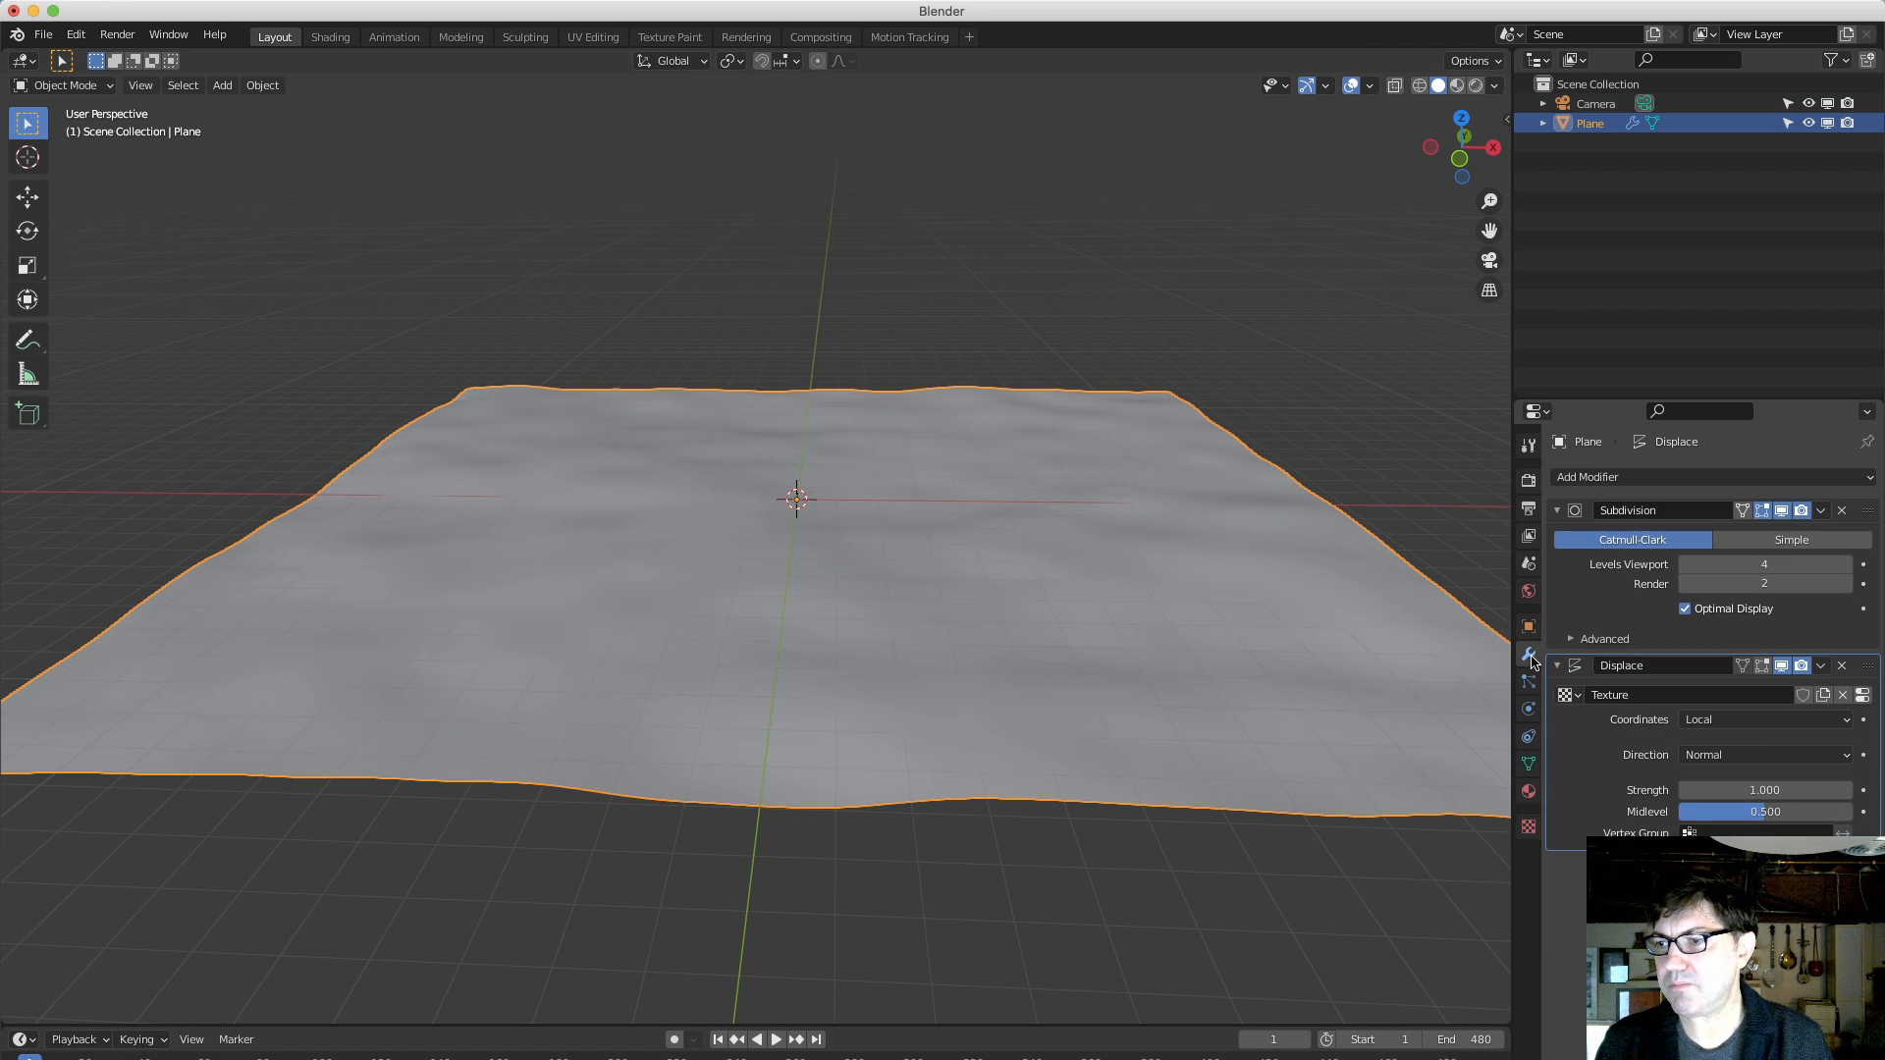
left_click(1777, 793)
type("2")
key("Return")
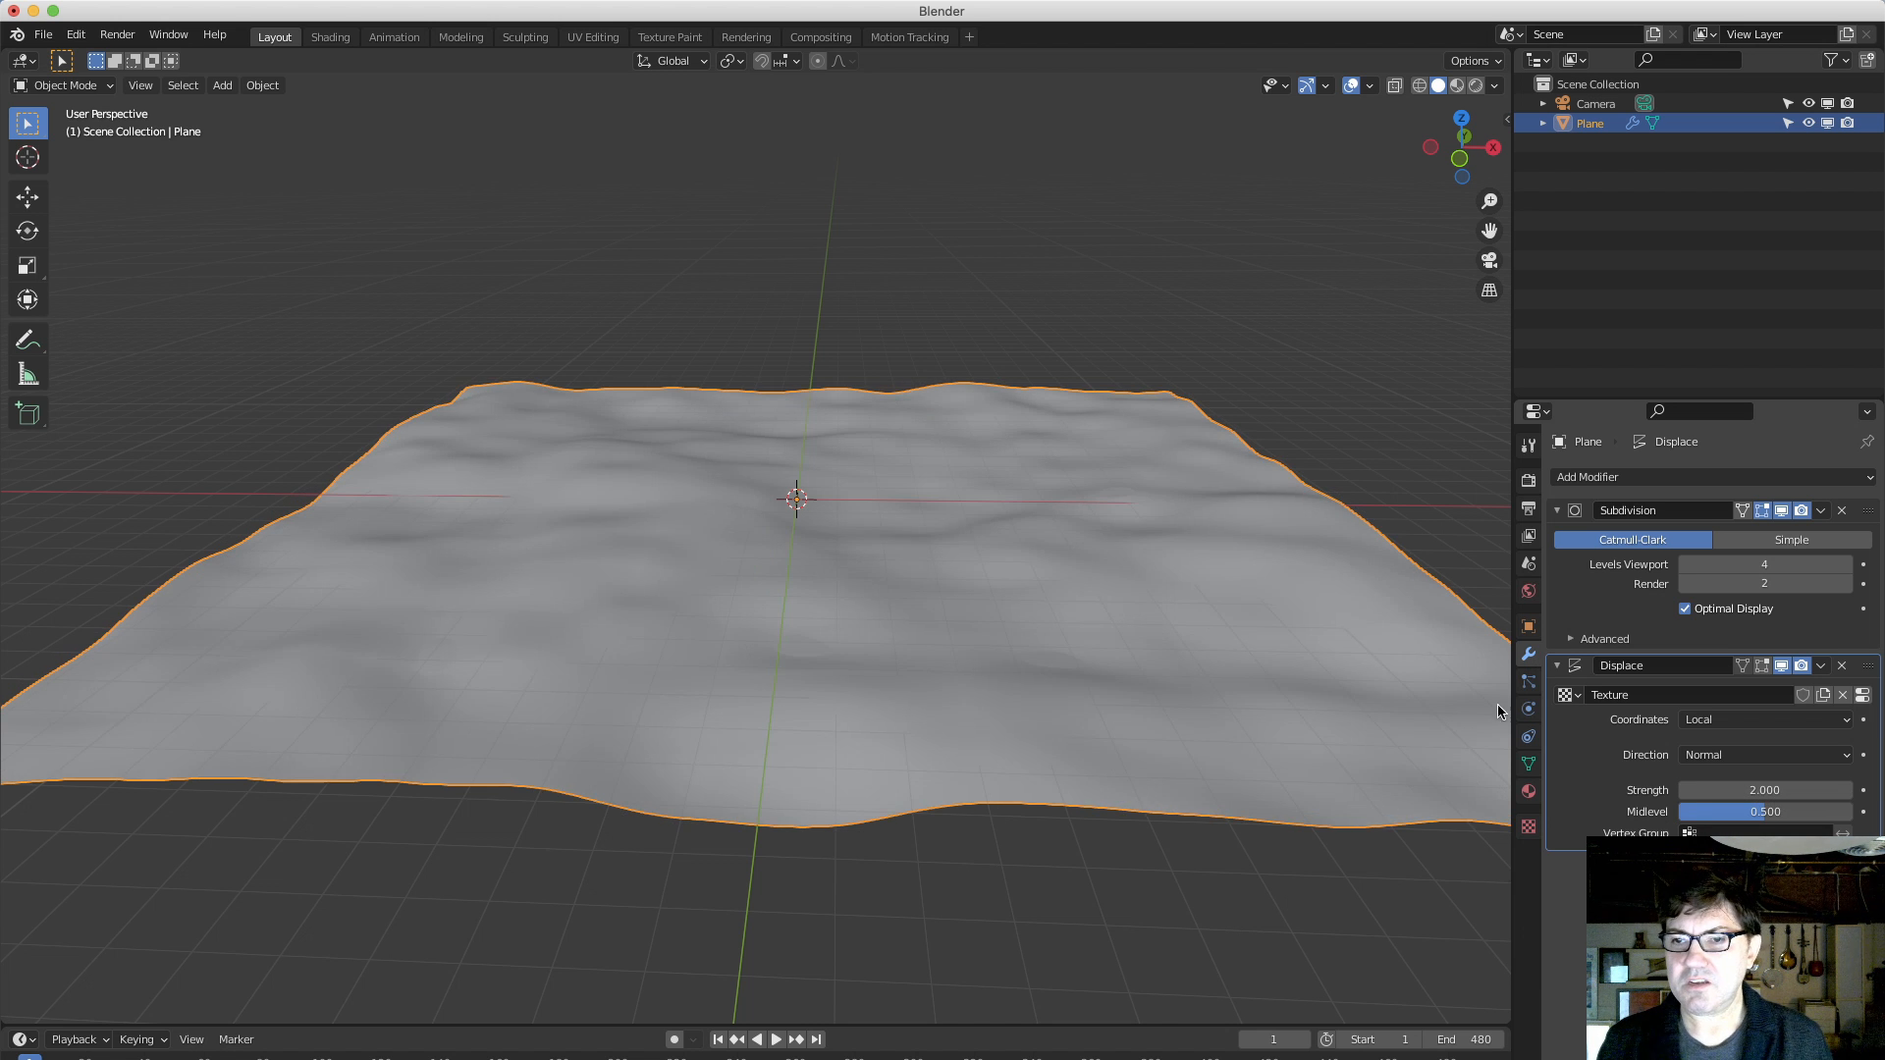
mouse_move(911, 707)
middle_mouse_down()
mouse_move(913, 660)
mouse_move(933, 698)
mouse_move(910, 705)
middle_mouse_up()
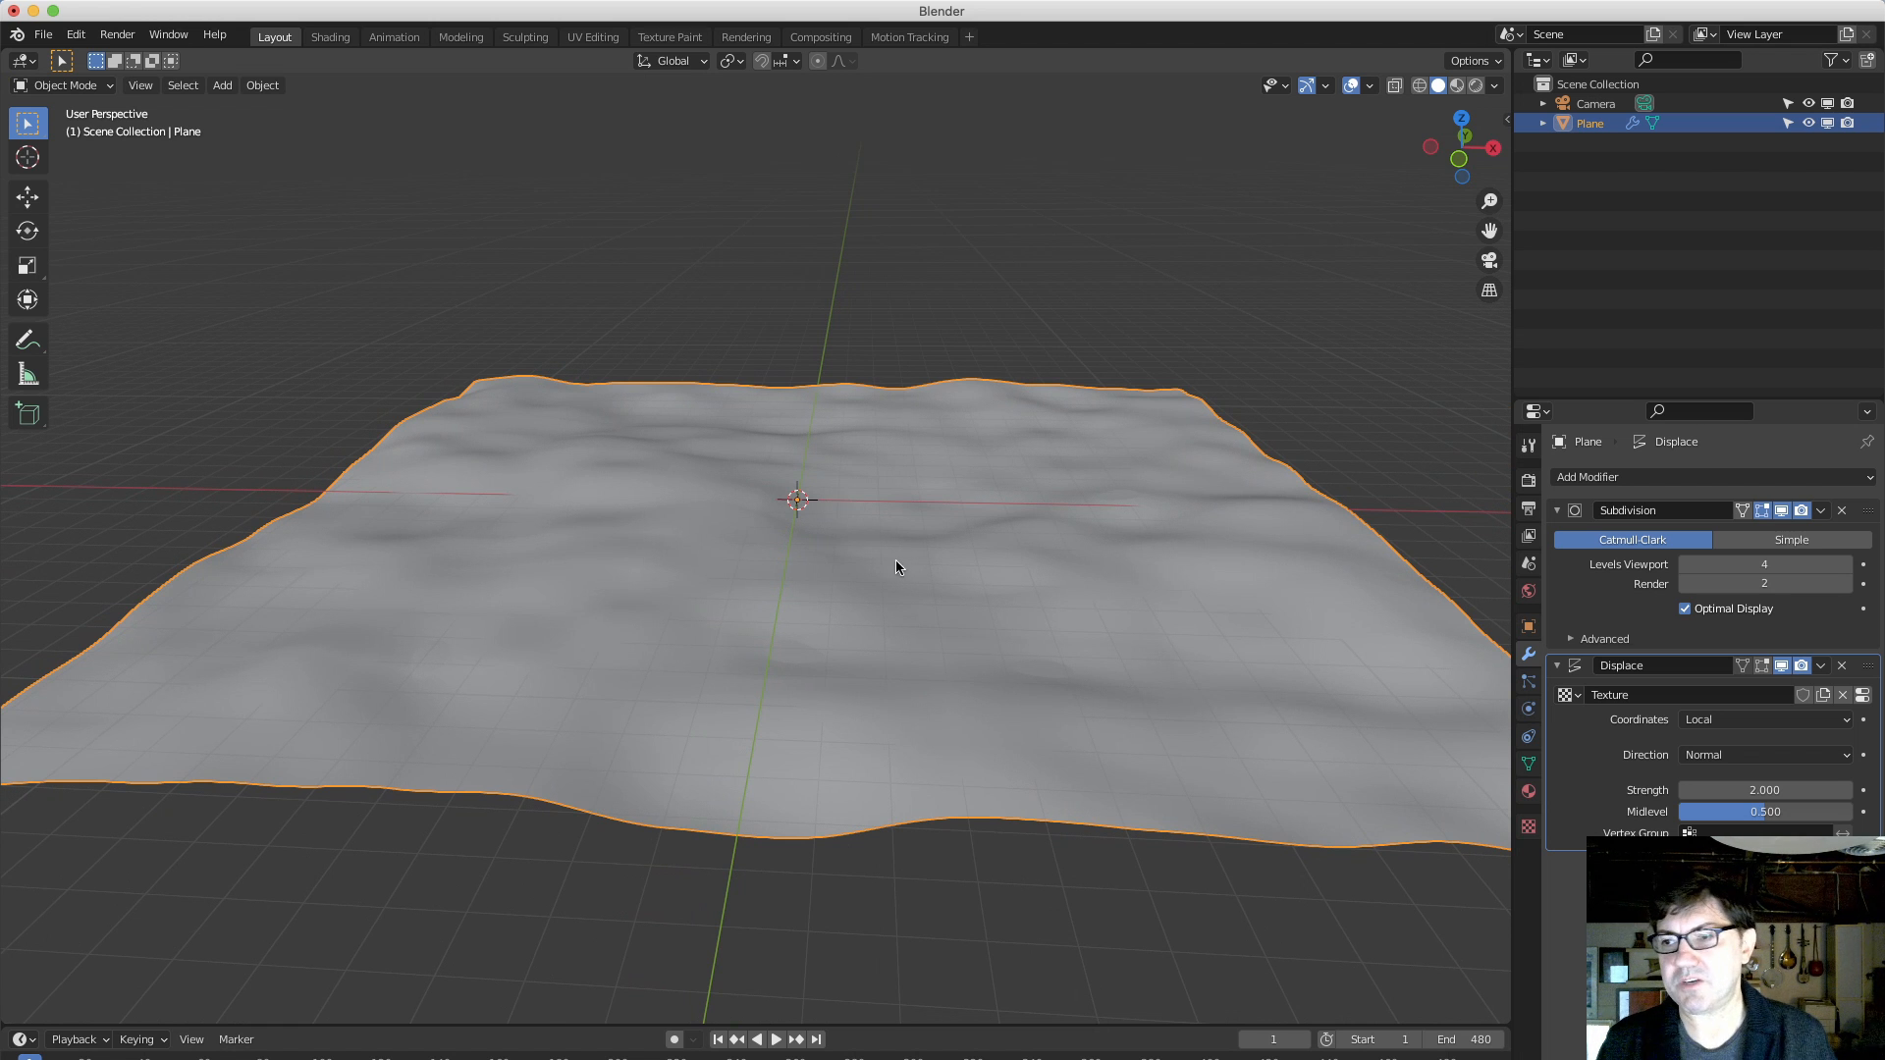
middle_click_drag(895, 561, 924, 571)
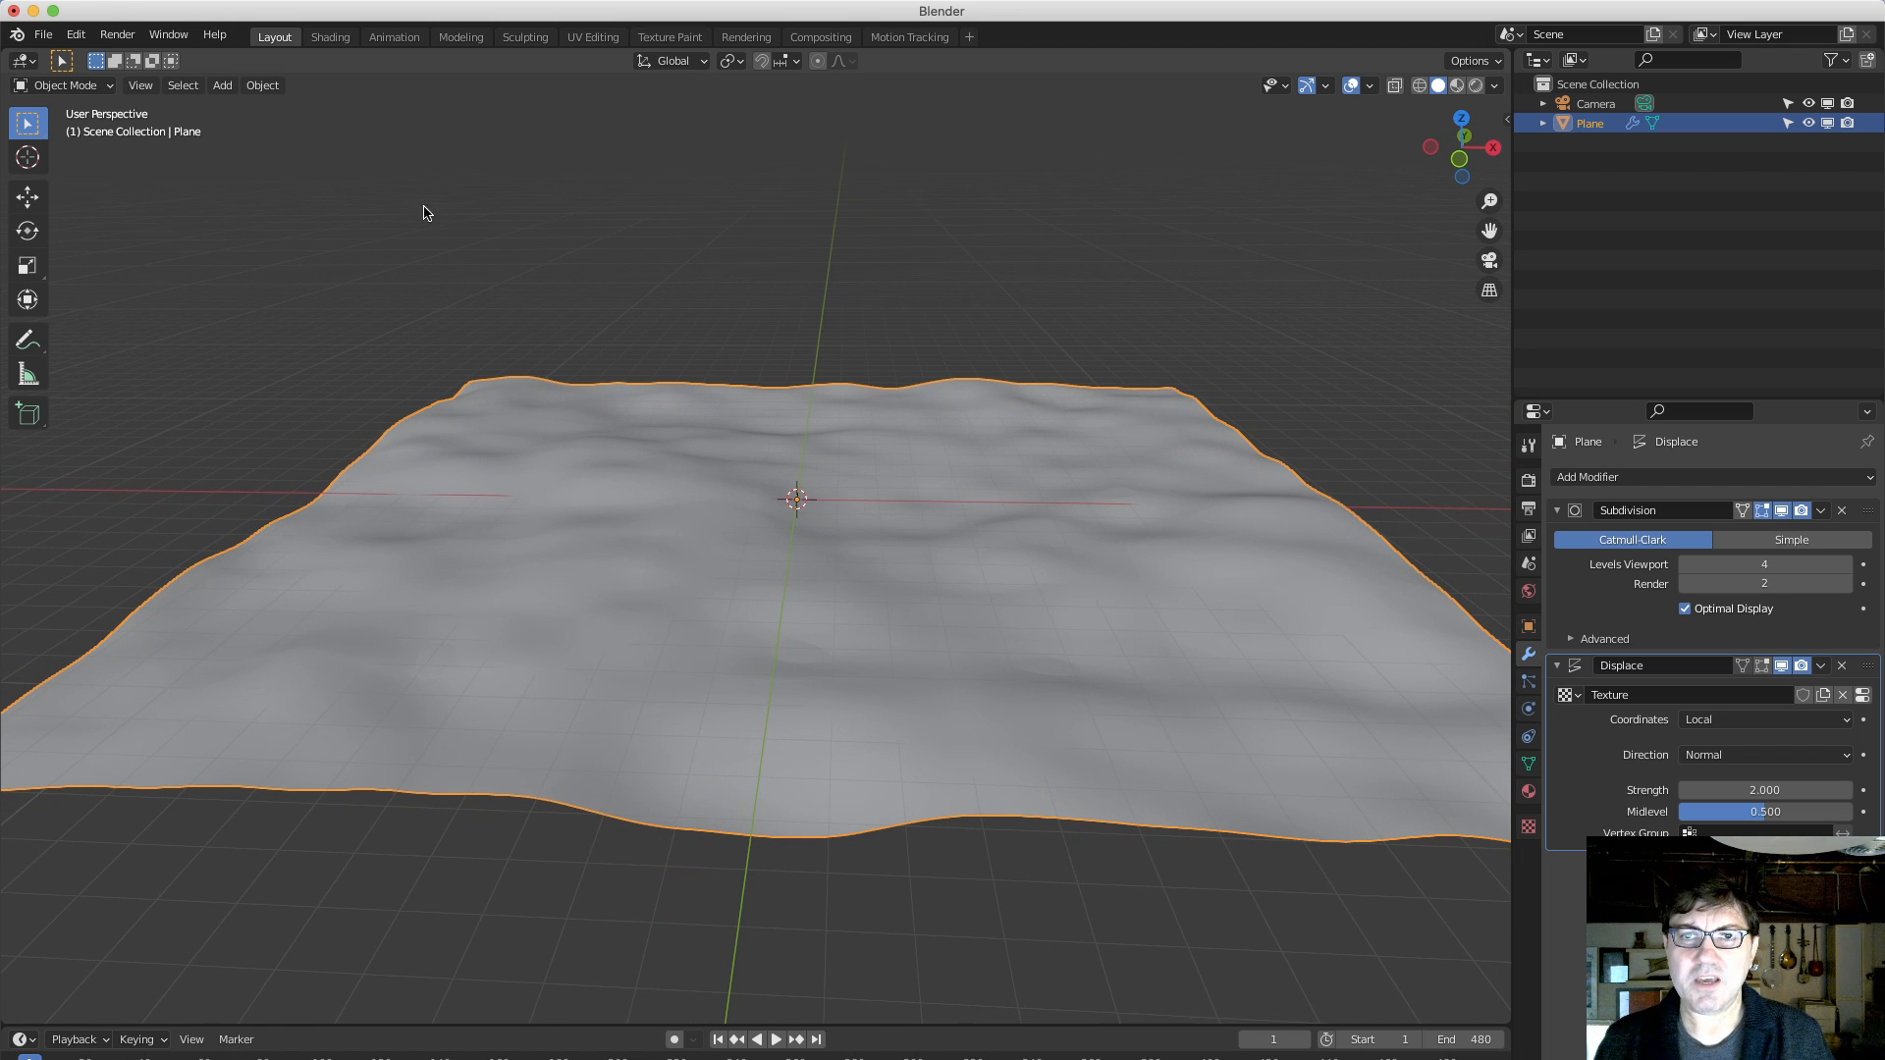
Convert the displaced terrain plane to a mesh so that its modifiers are baked into the geometry.
left_click(270, 87)
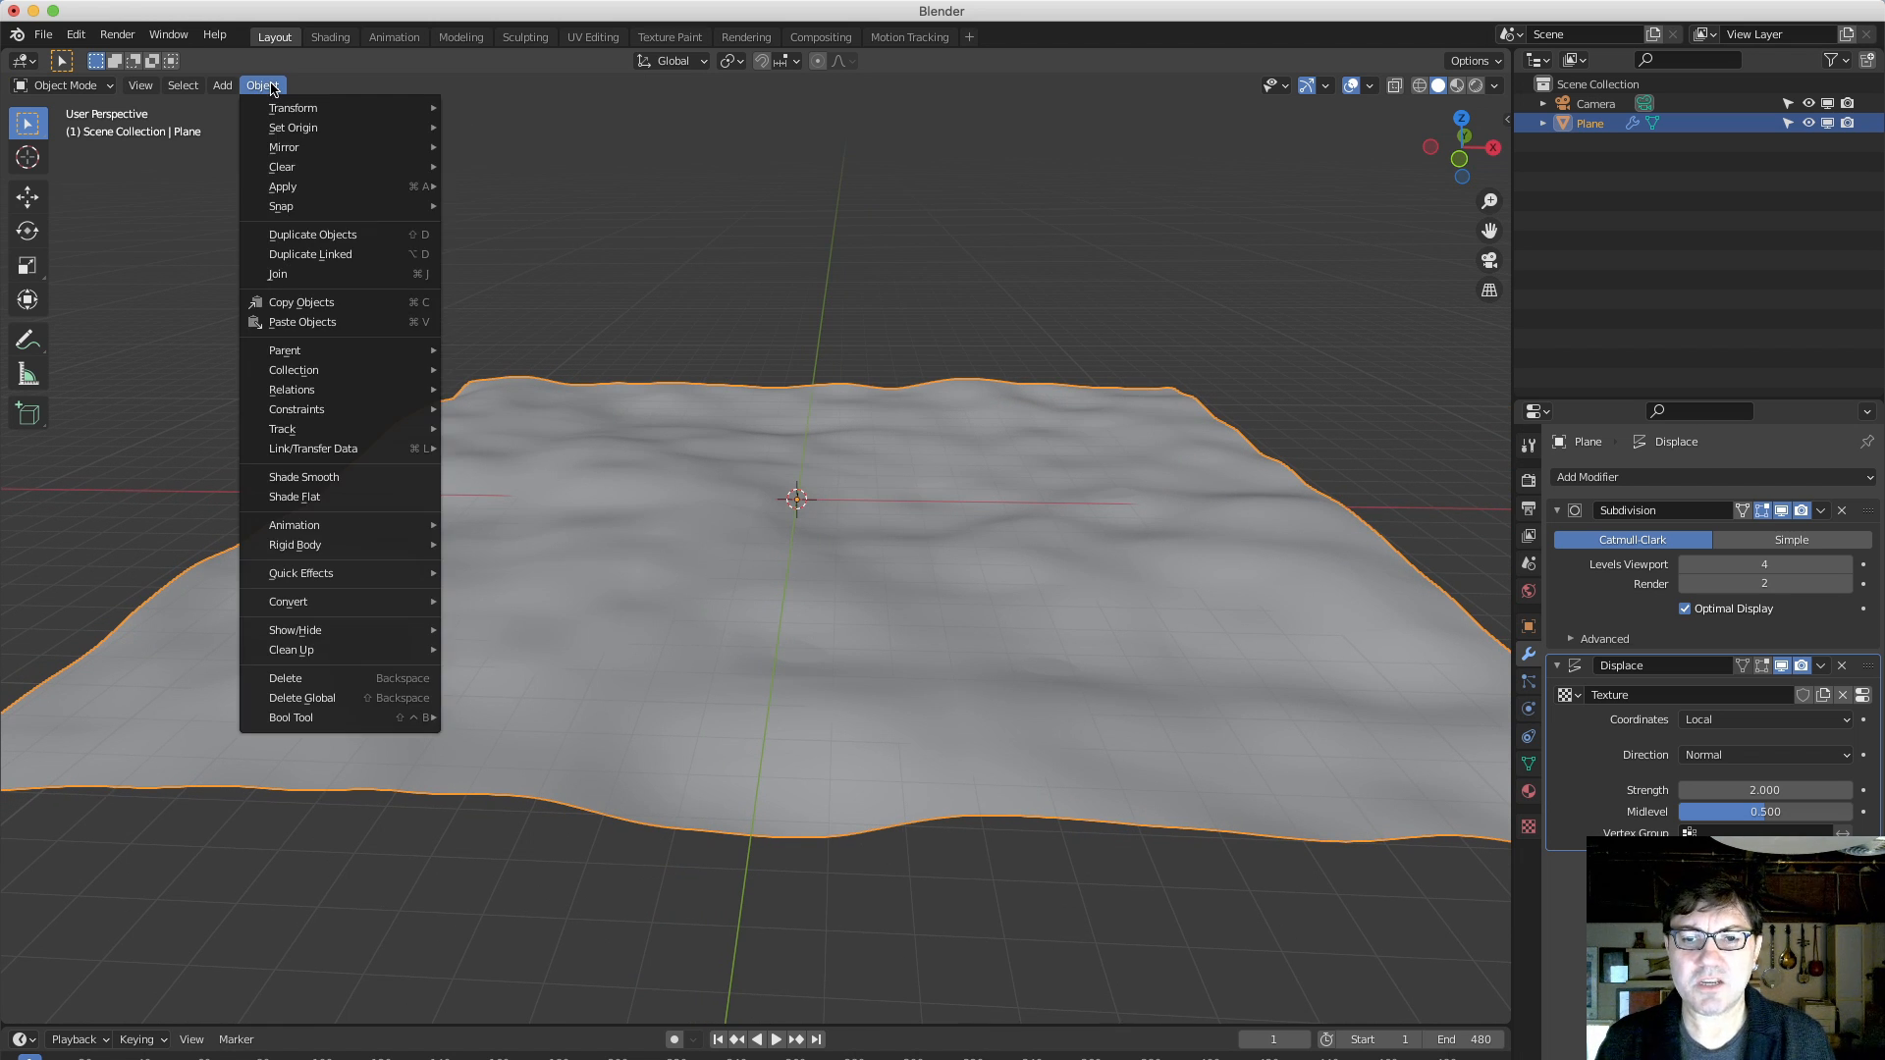
mouse_move(388, 606)
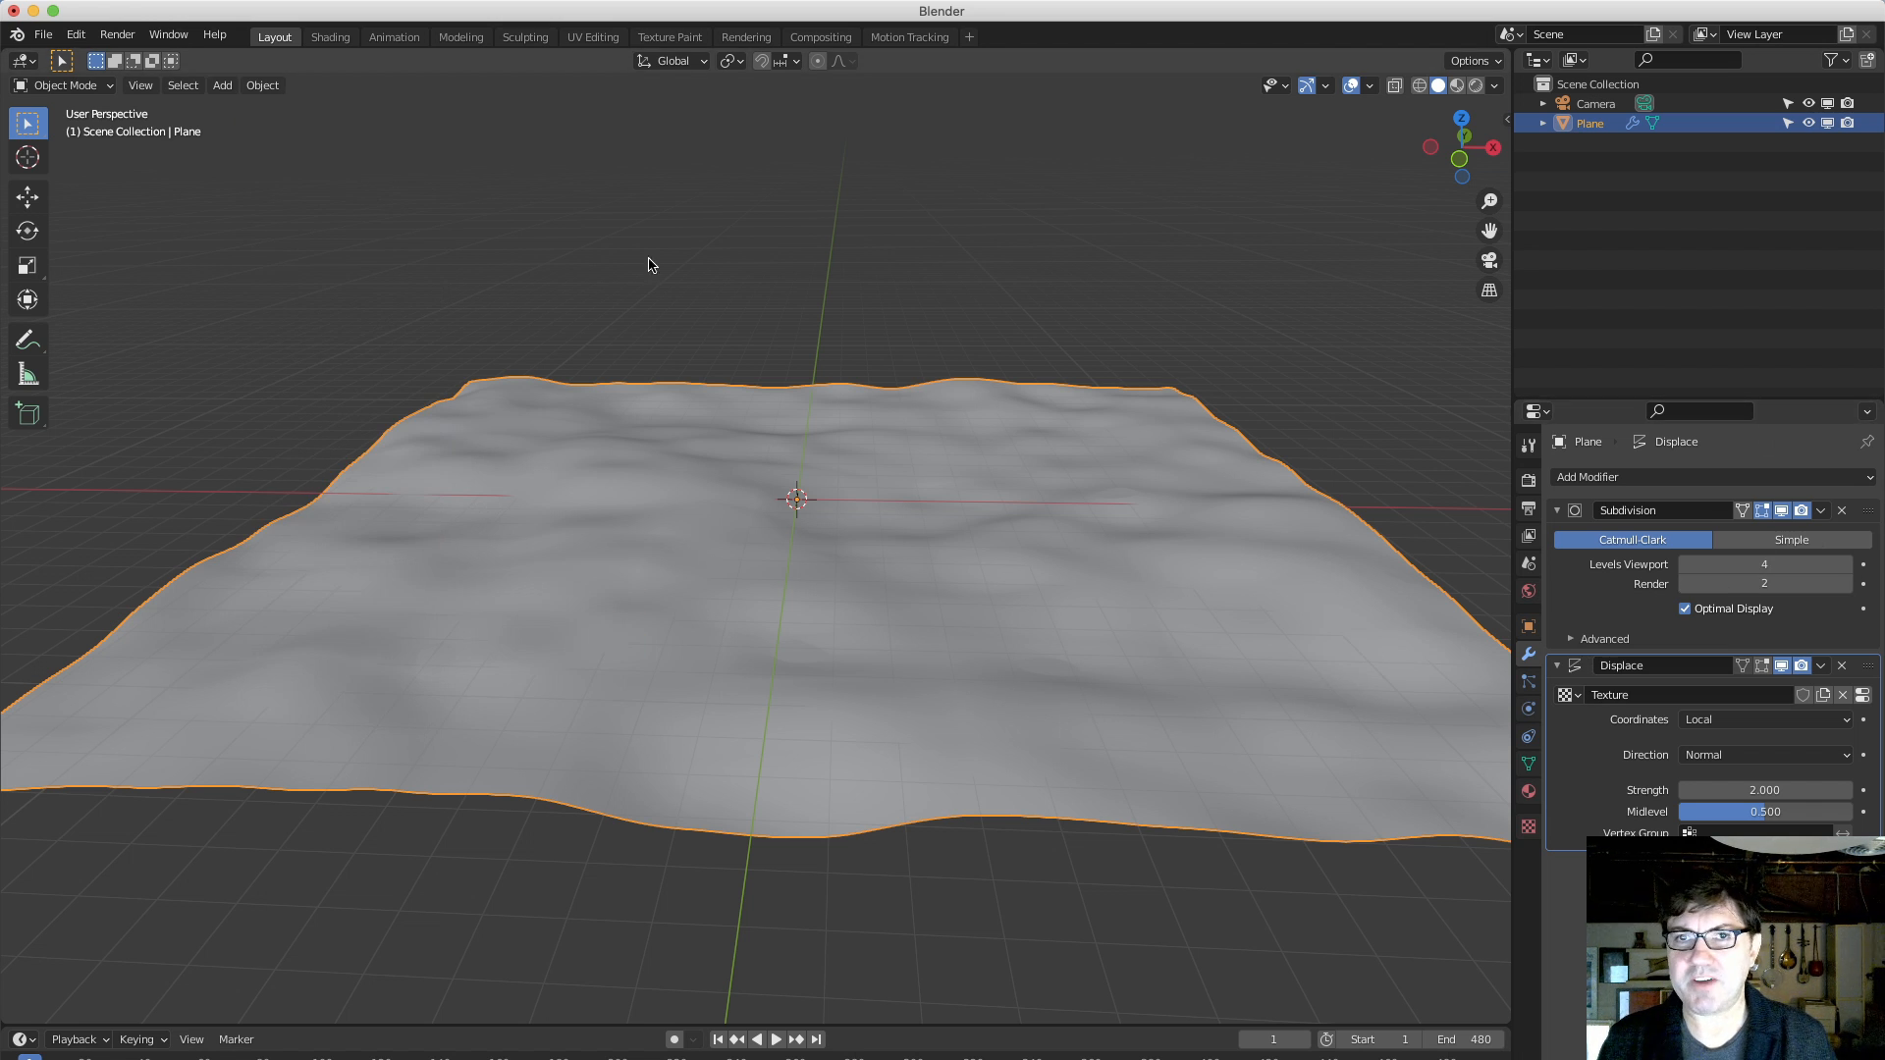
left_click(284, 89)
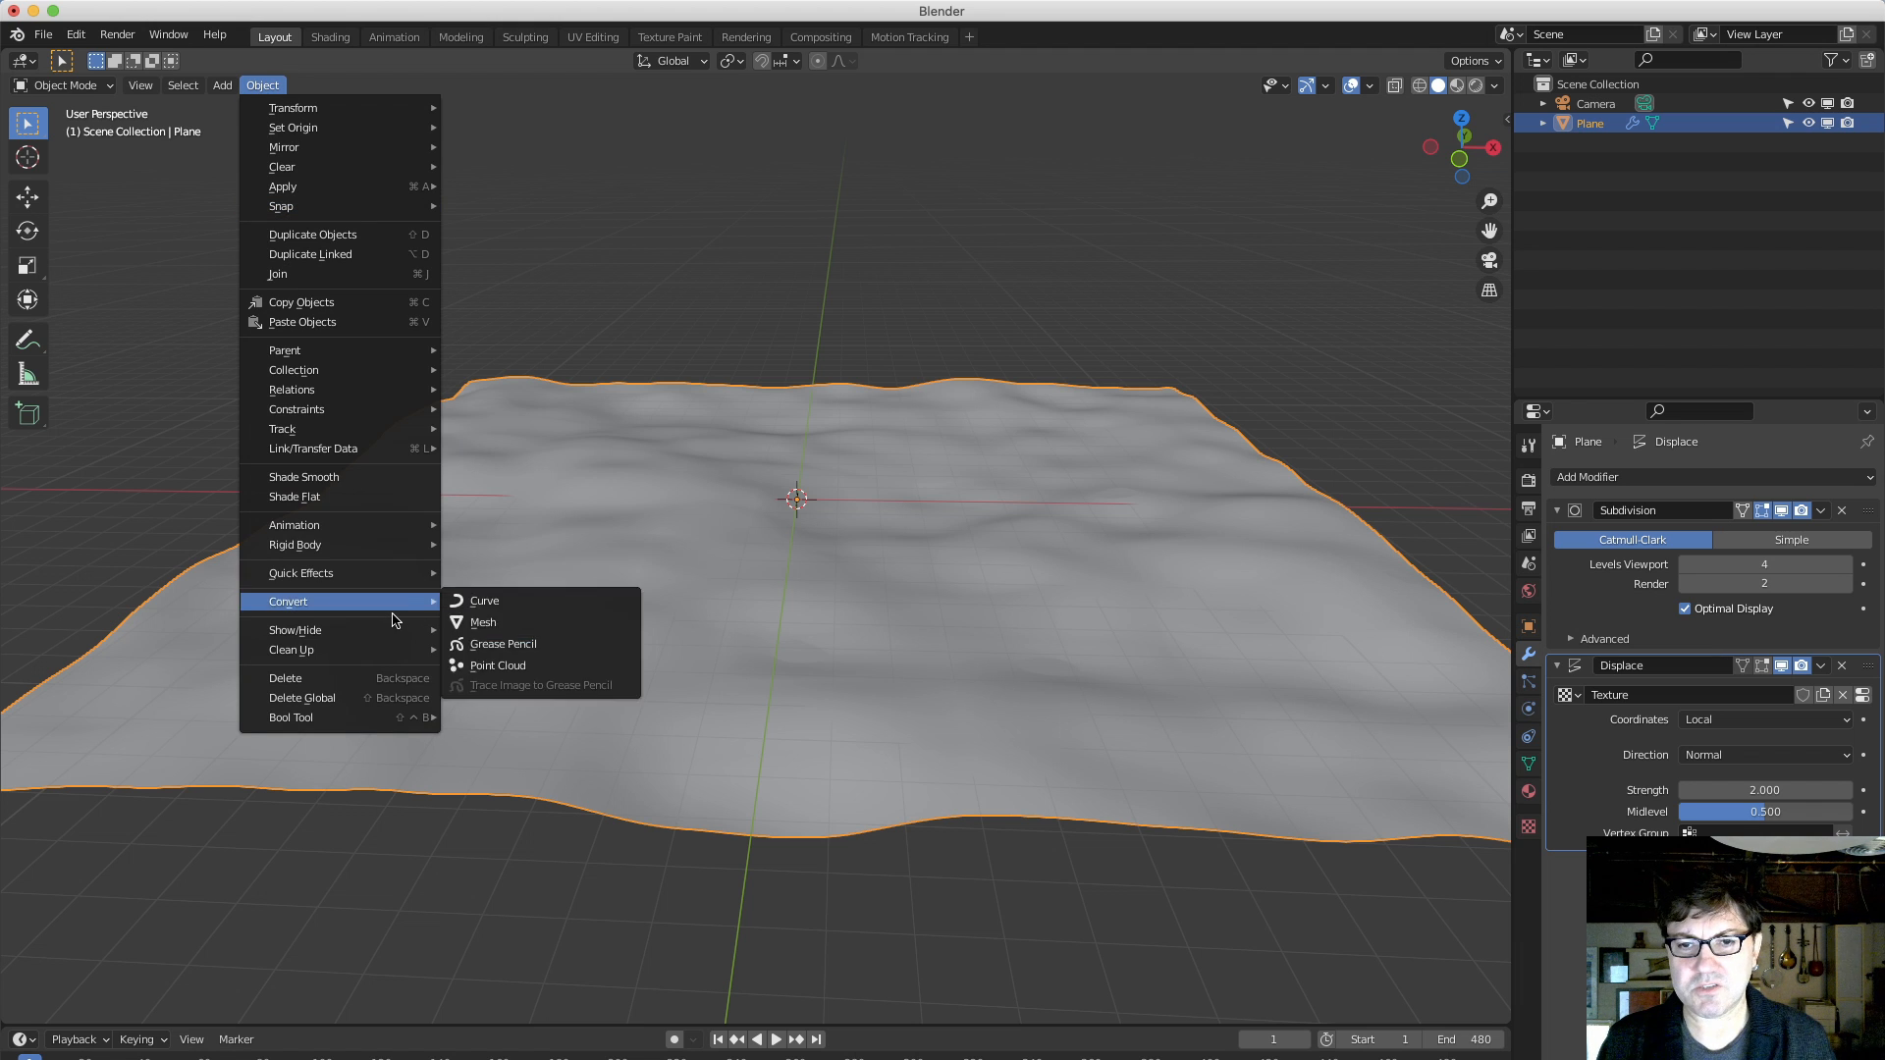
mouse_move(393, 610)
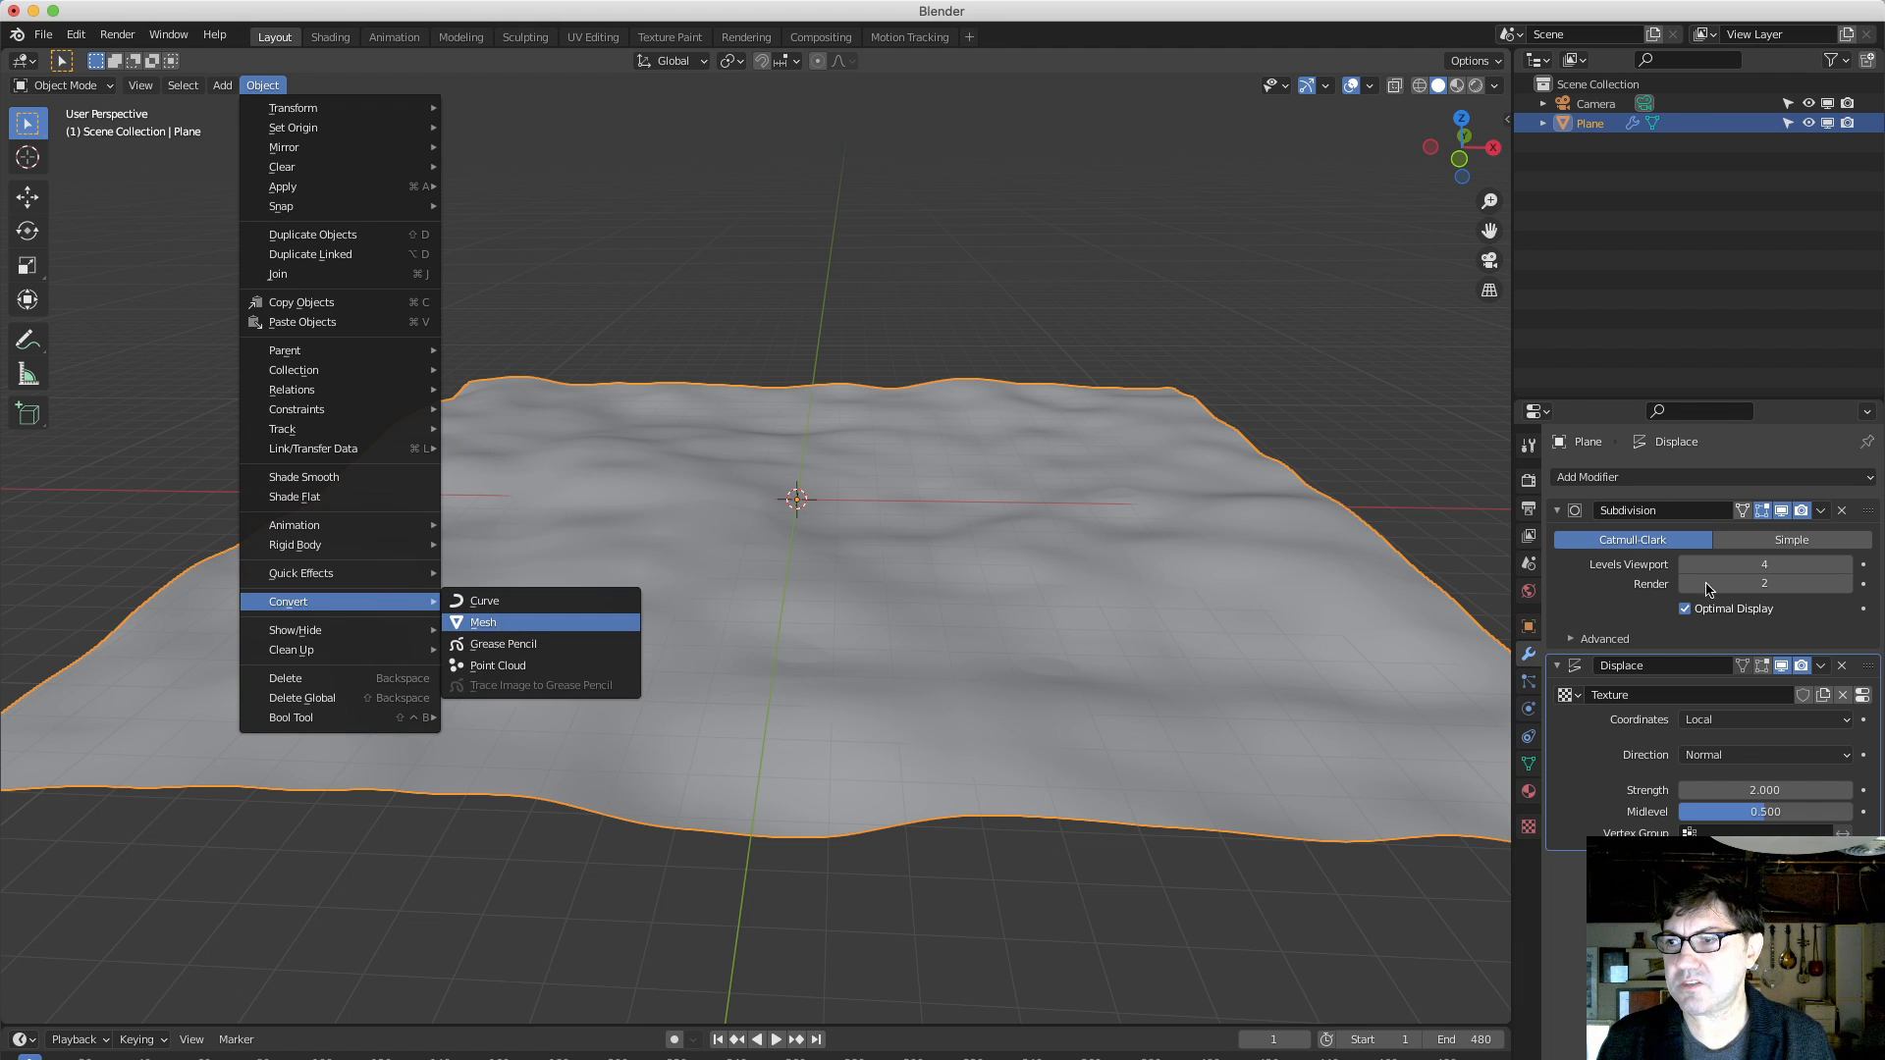
left_click(496, 623)
scroll(744, 598, "down", 2)
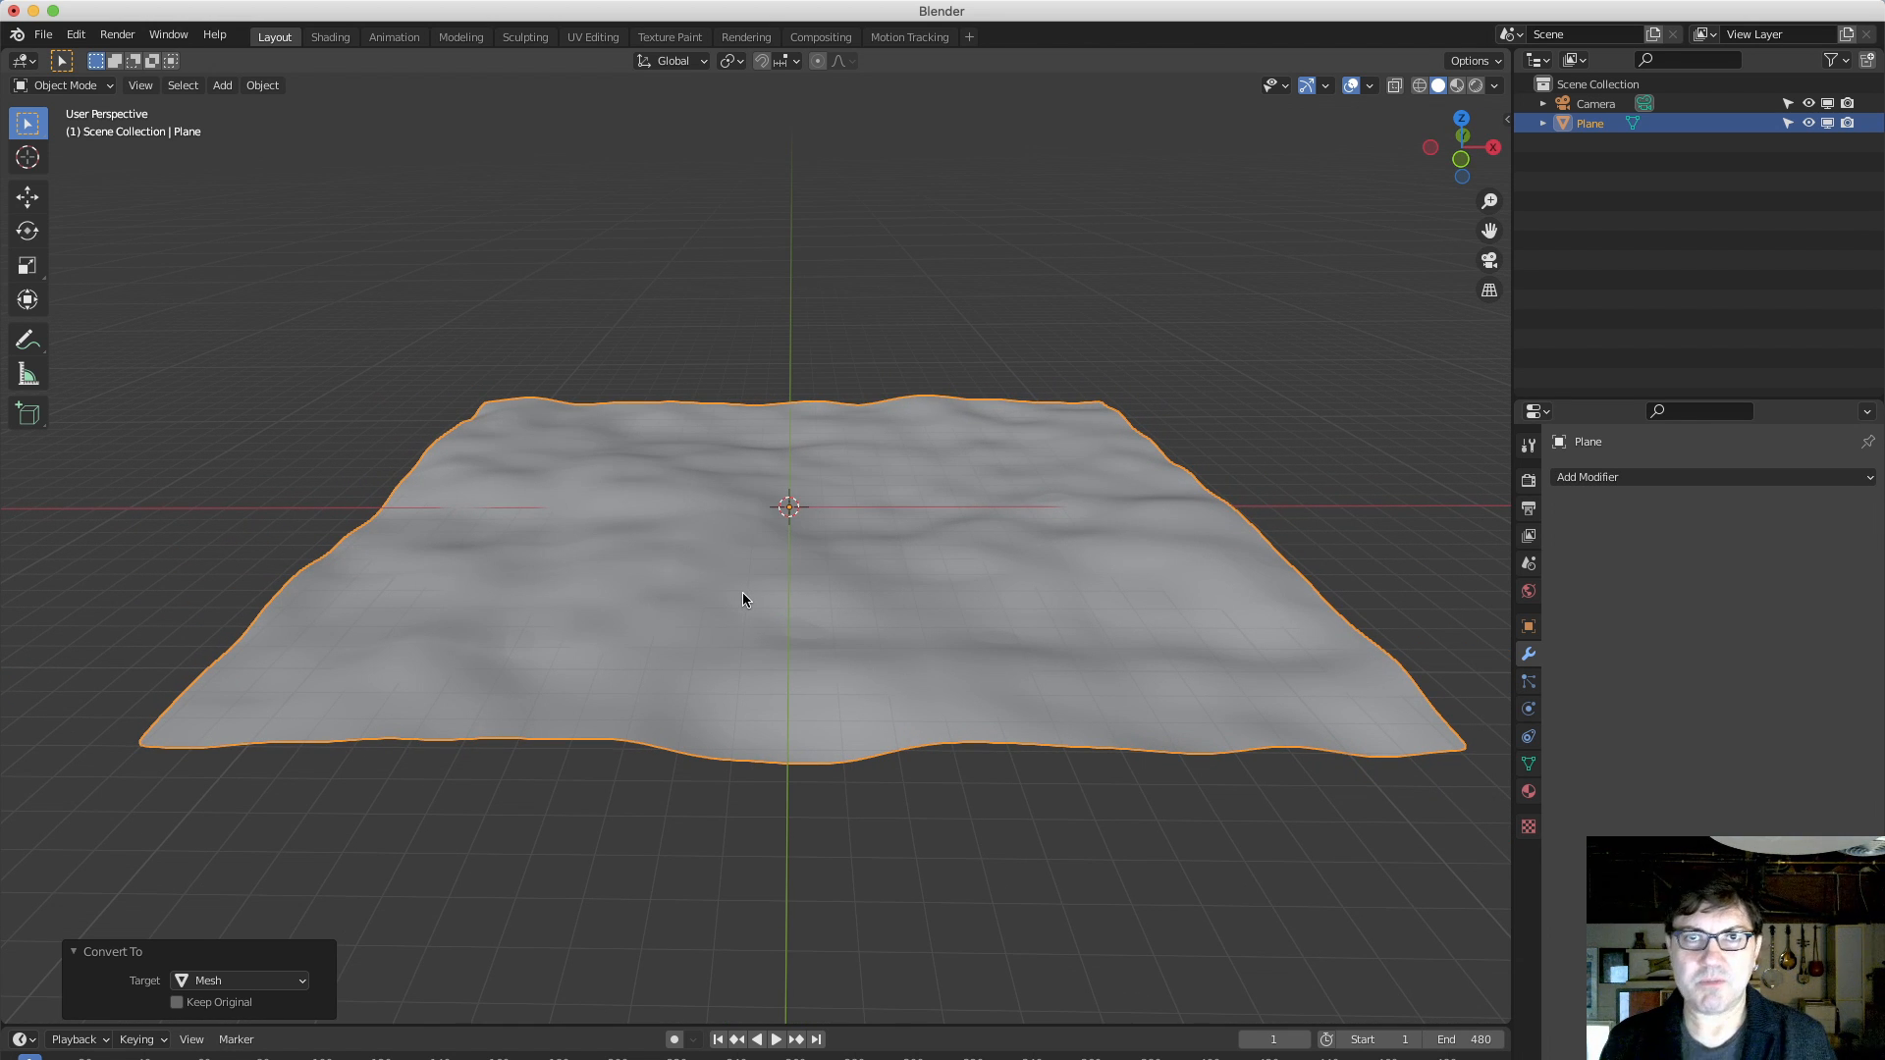
Hide the terrain plane in the viewport and add a rock at the origin with the Rock Generator.
left_click(1811, 124)
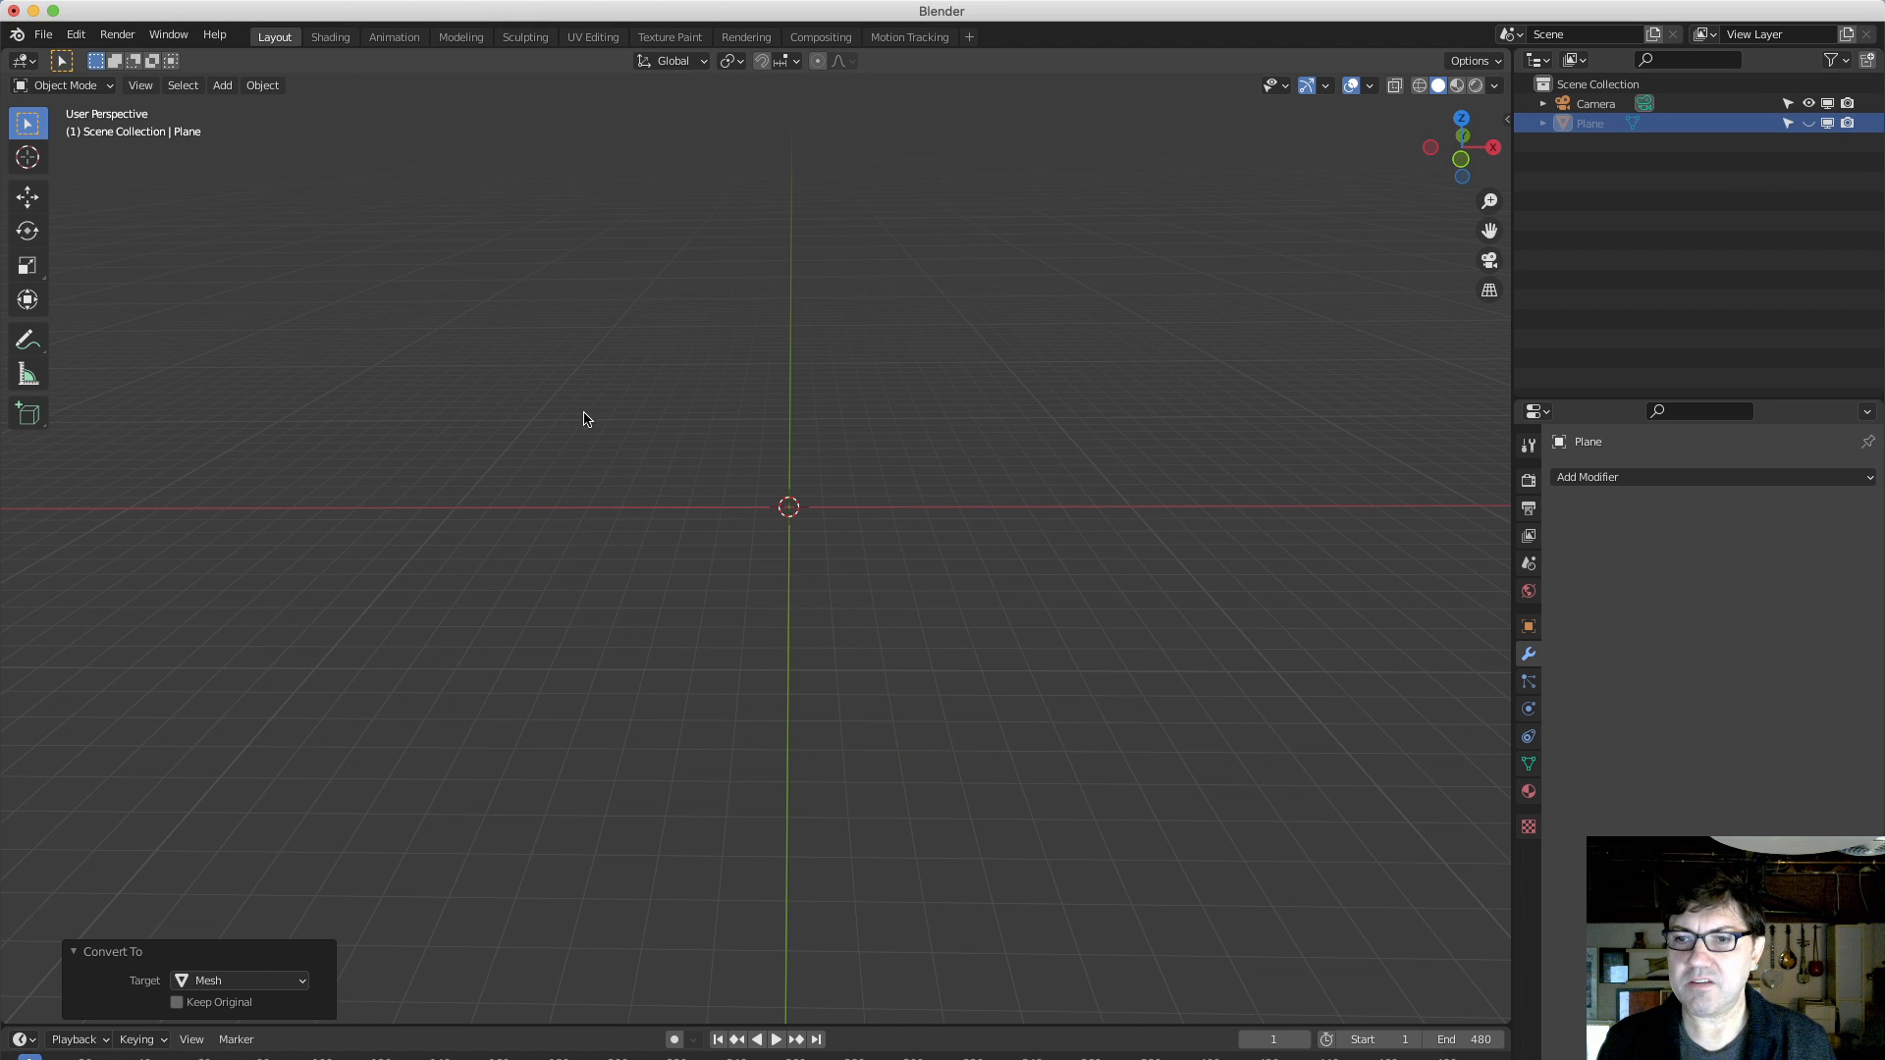
middle_click_drag(585, 417, 600, 424)
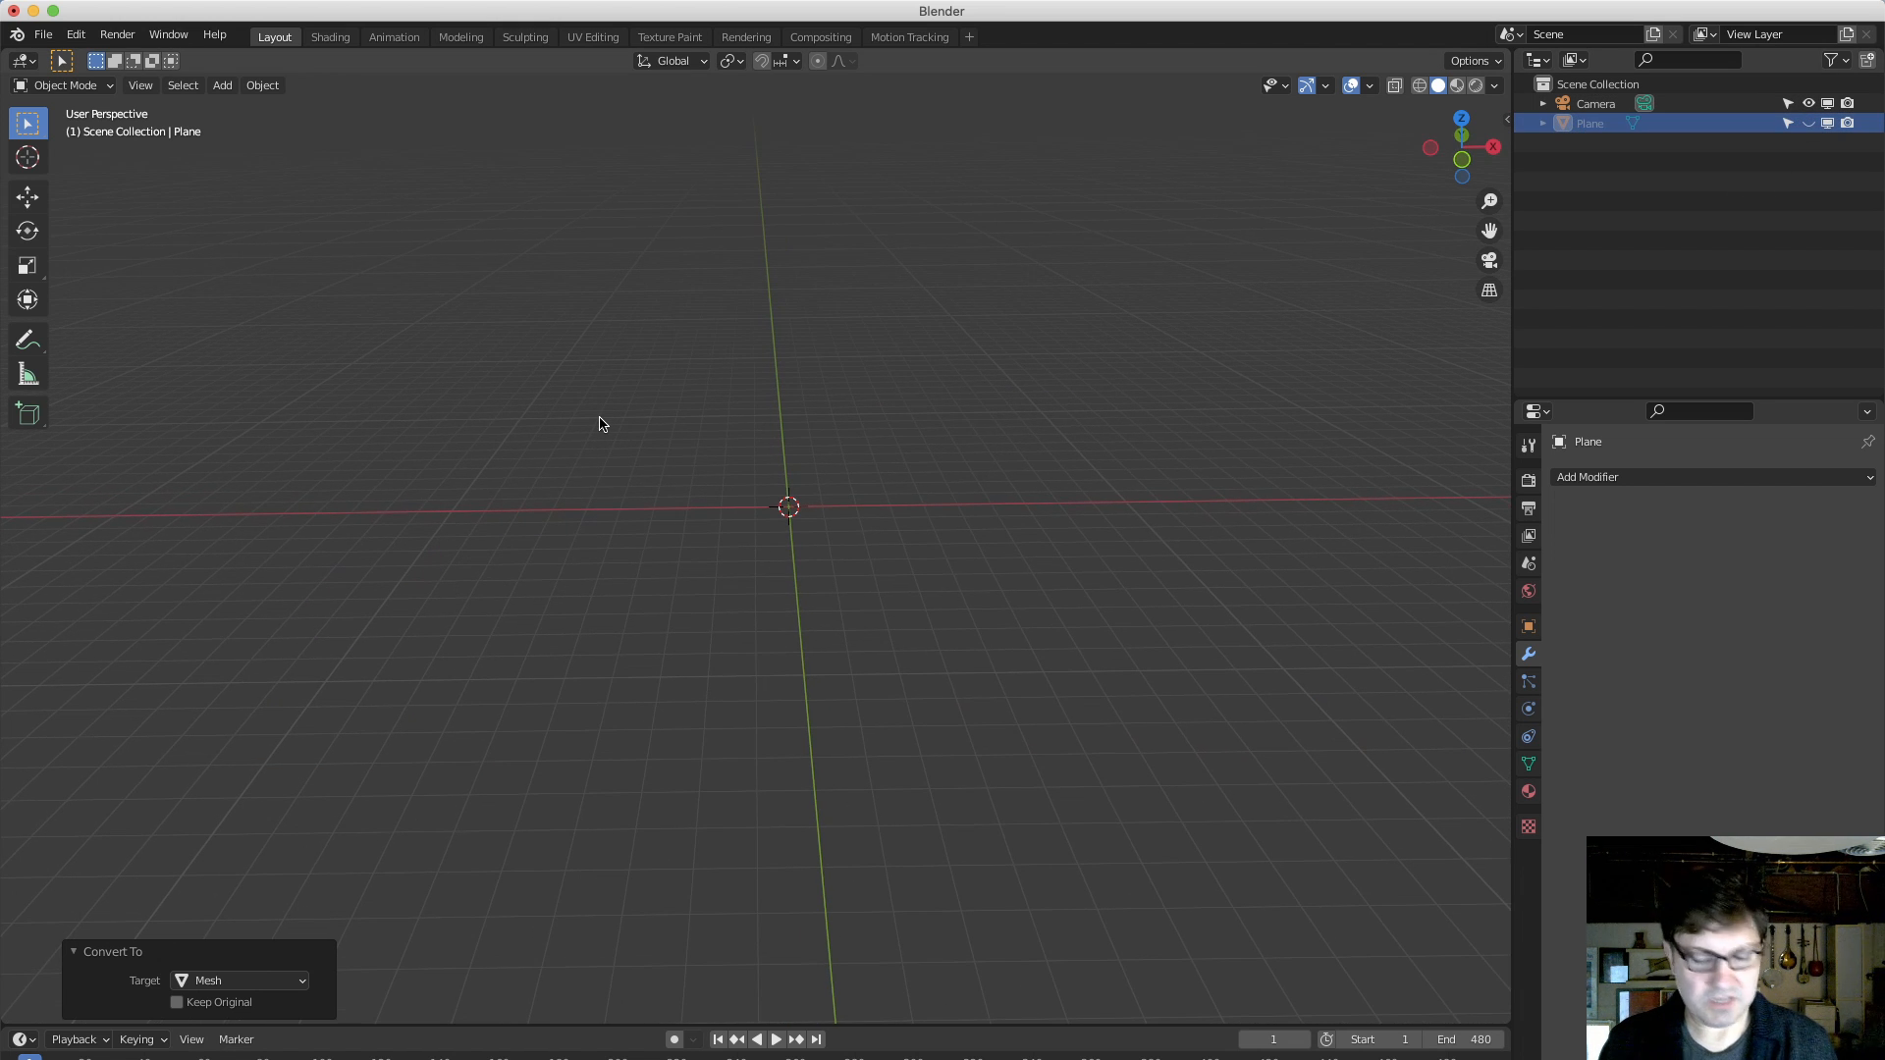
key("shift+a")
mouse_move(601, 423)
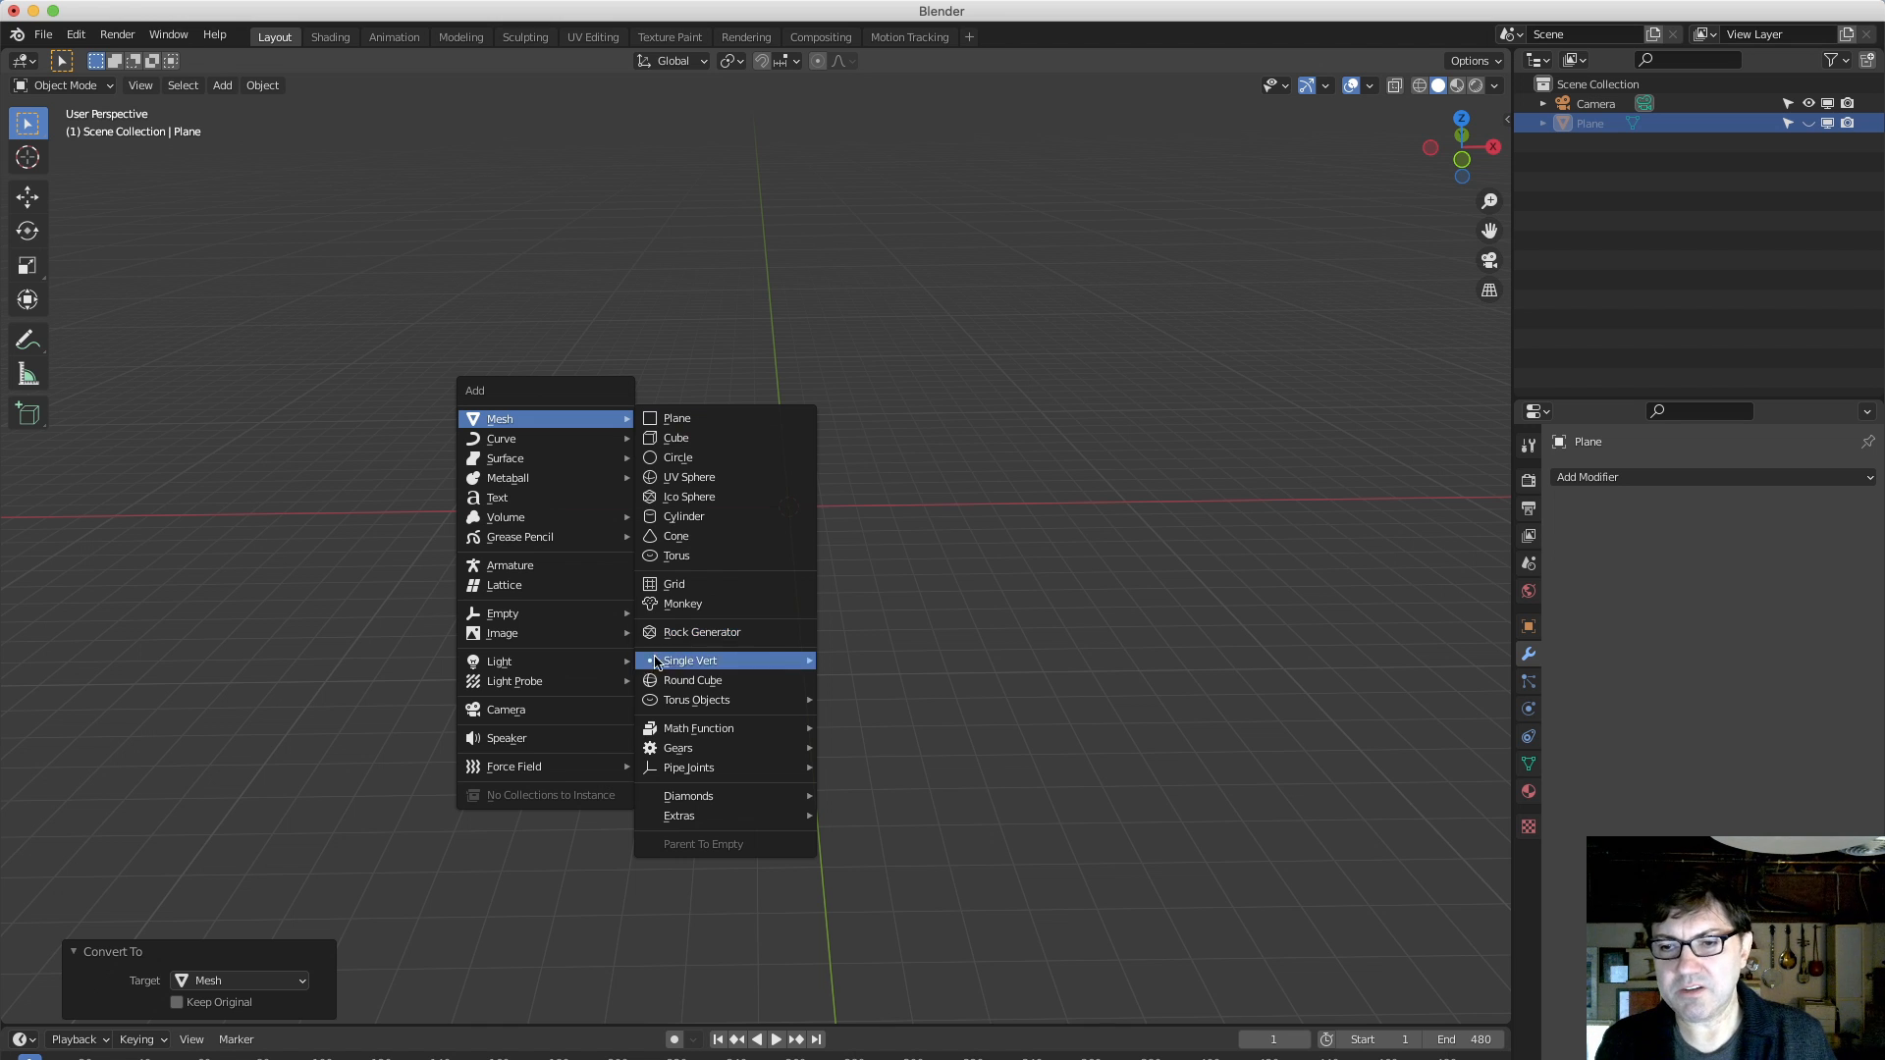
left_click(719, 635)
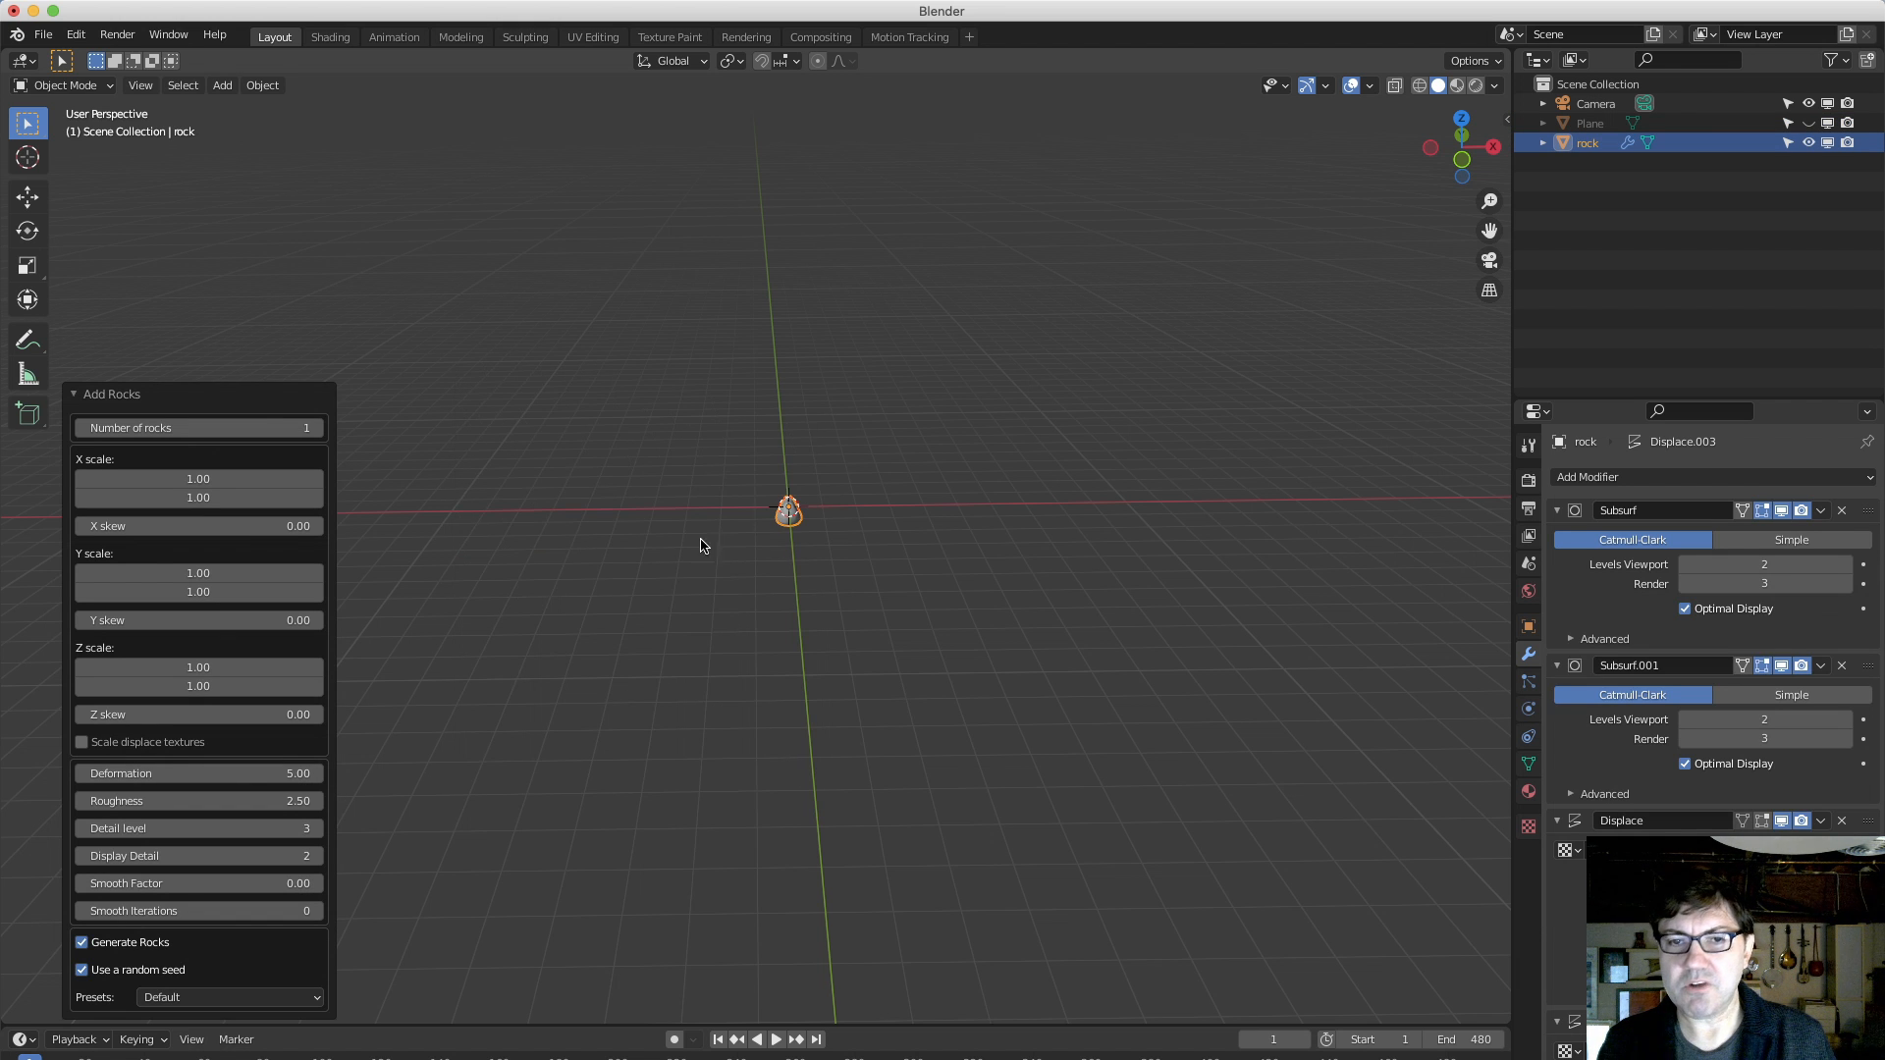
scroll(850, 497, "up", 4)
middle_click_drag(960, 447, 651, 602, "shift")
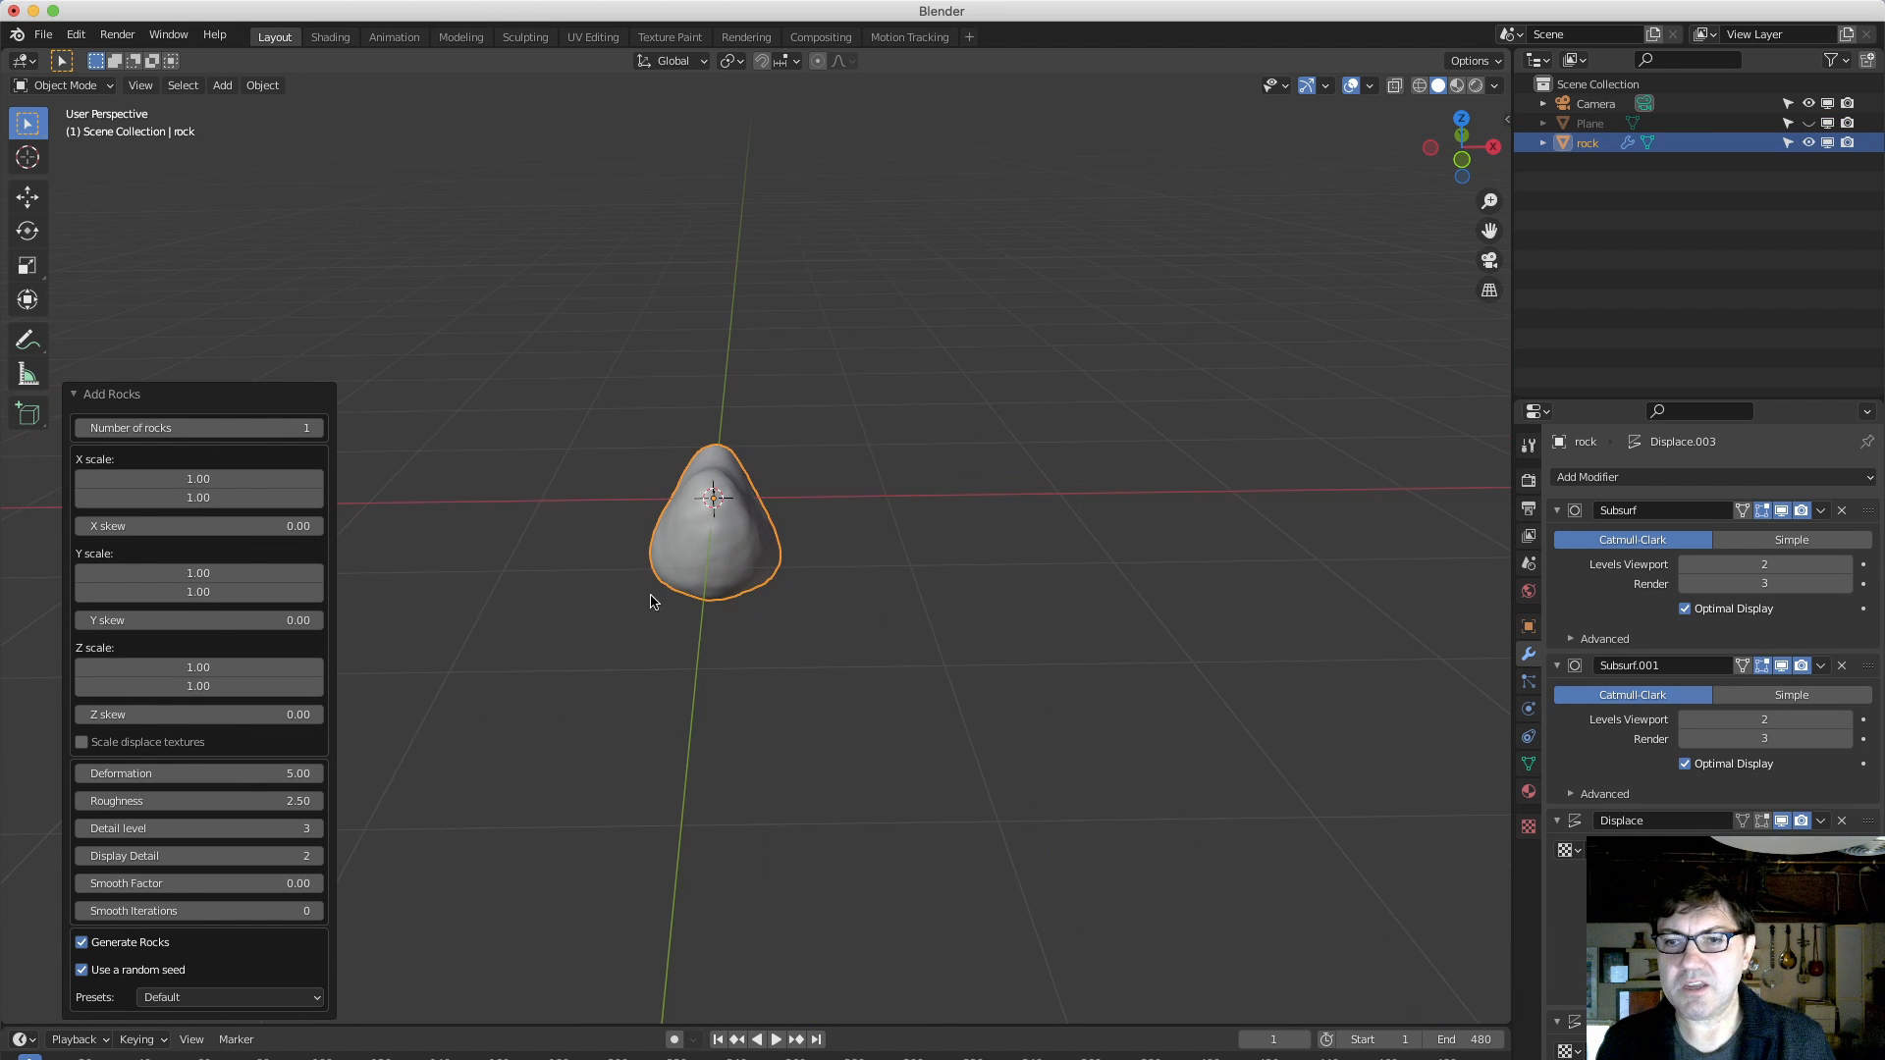
Set the number of generated rocks to 5.
double_click(302, 429)
type("5")
key("Return")
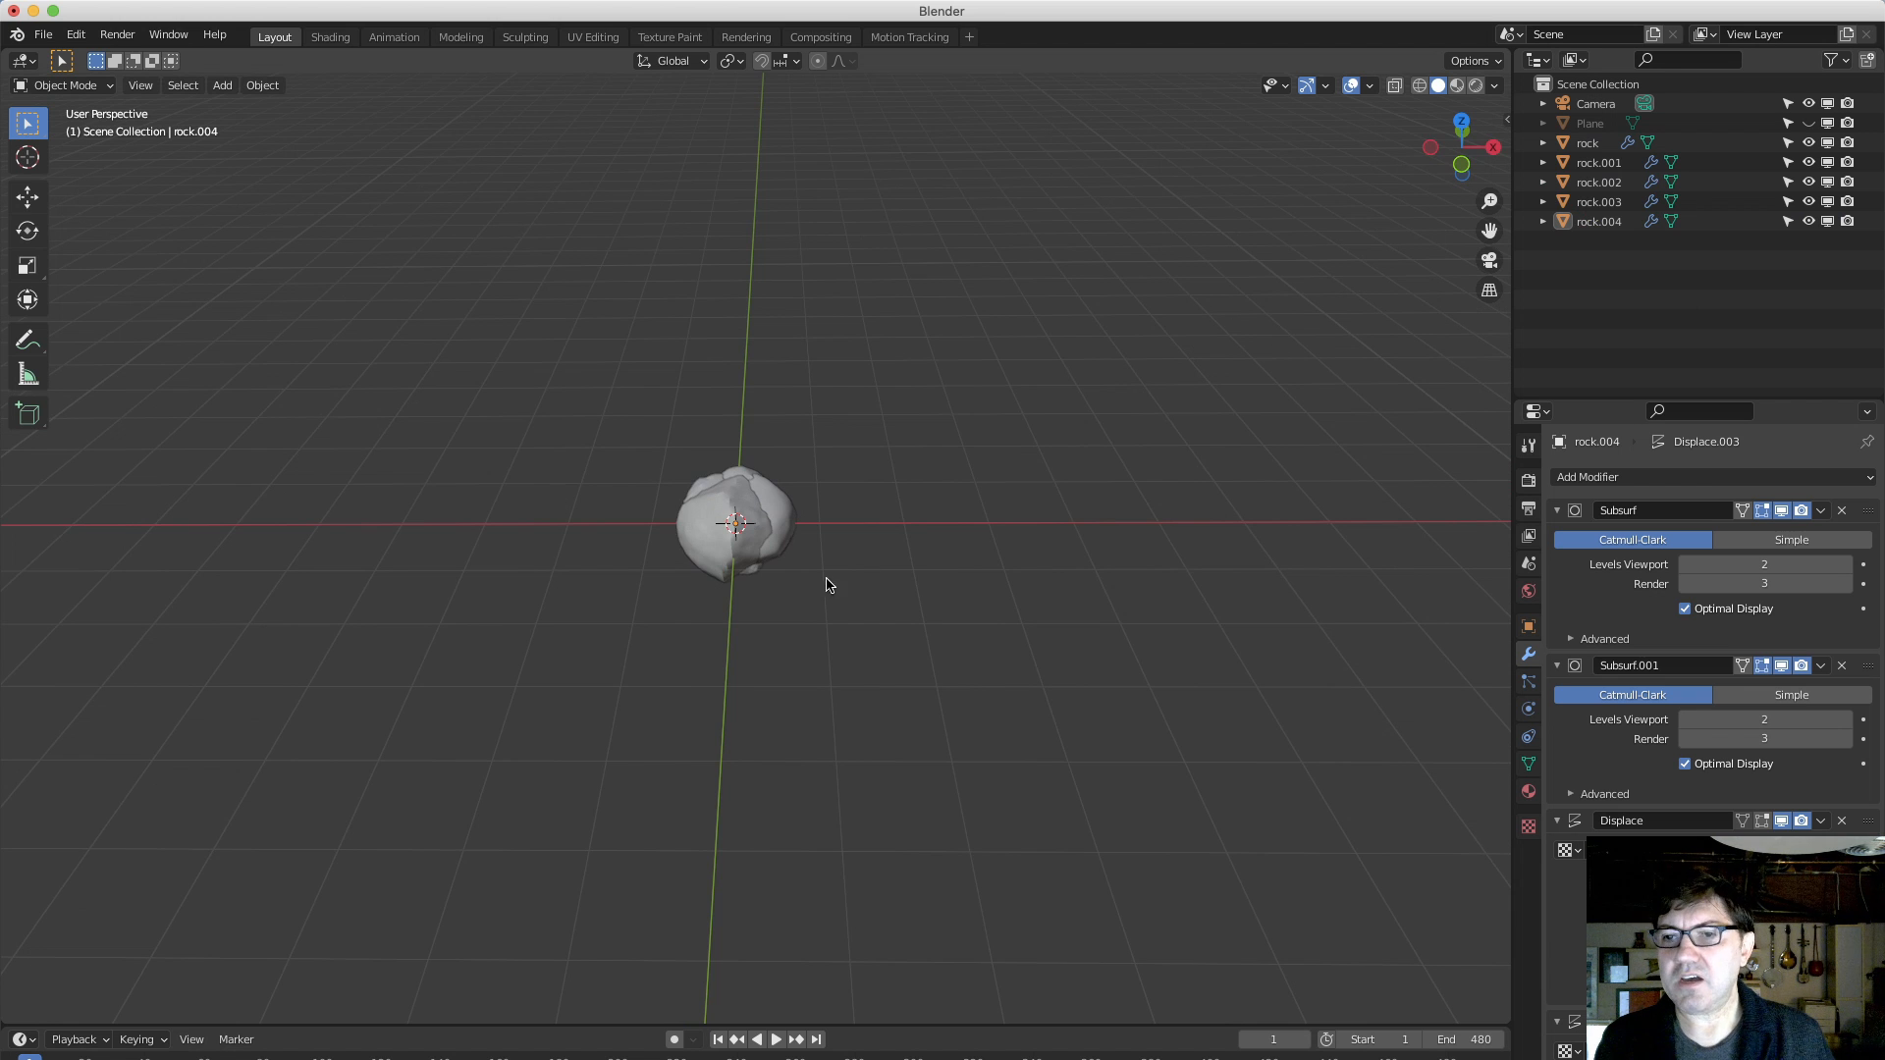
middle_click_drag(827, 585, 907, 542)
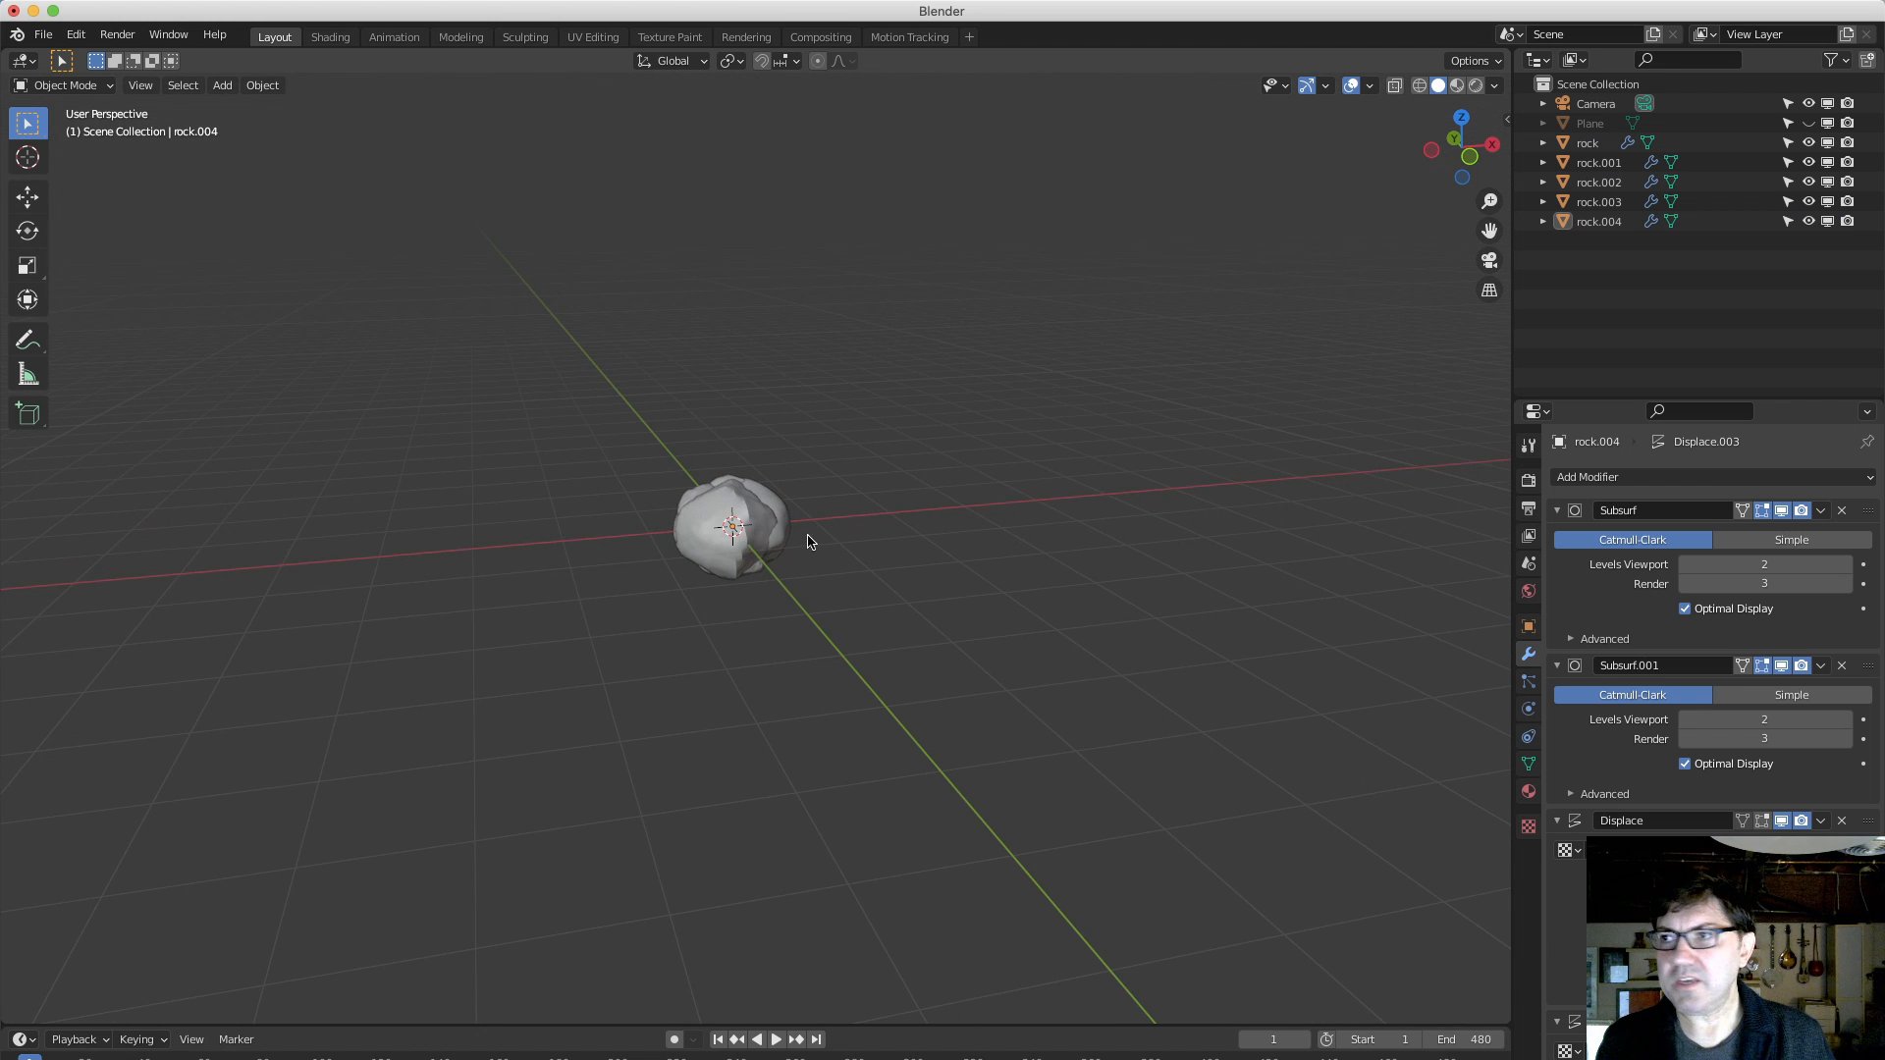
Select all five rocks and move them into a new collection named "rocks".
left_click_drag(628, 403, 970, 626)
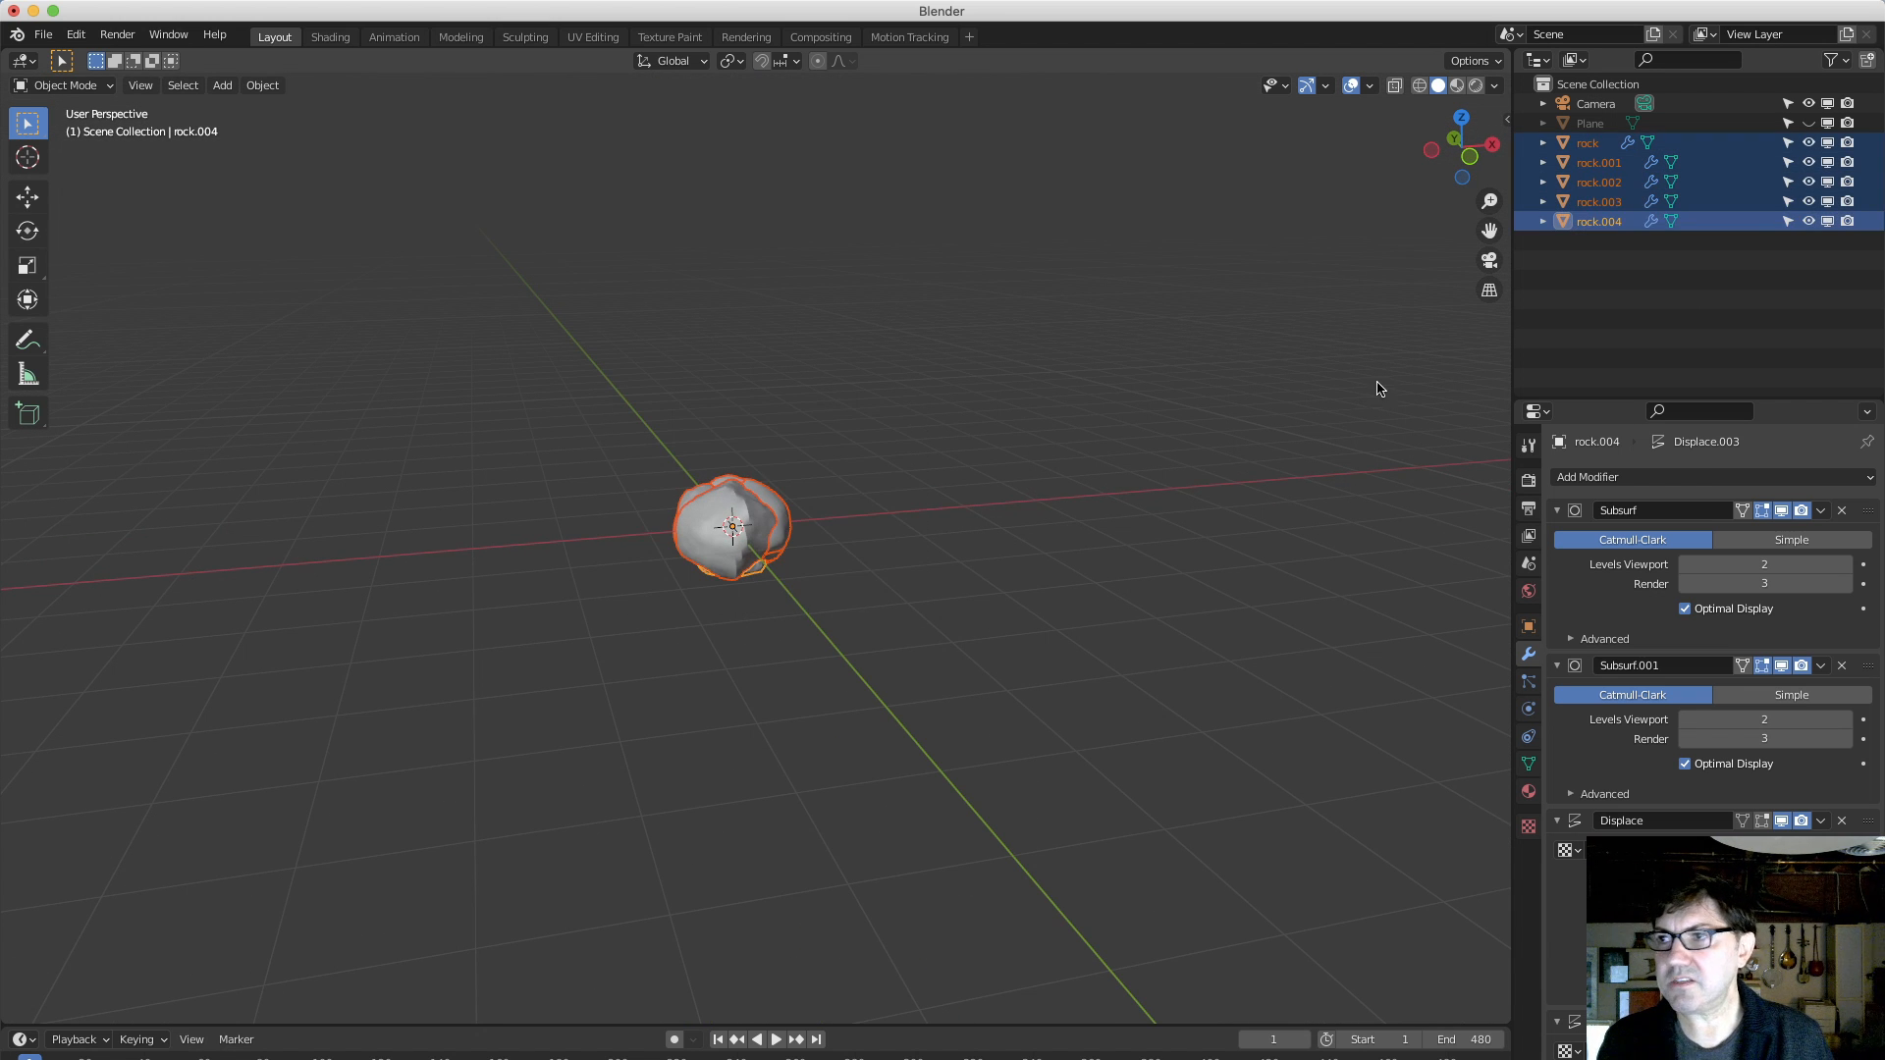
key("m")
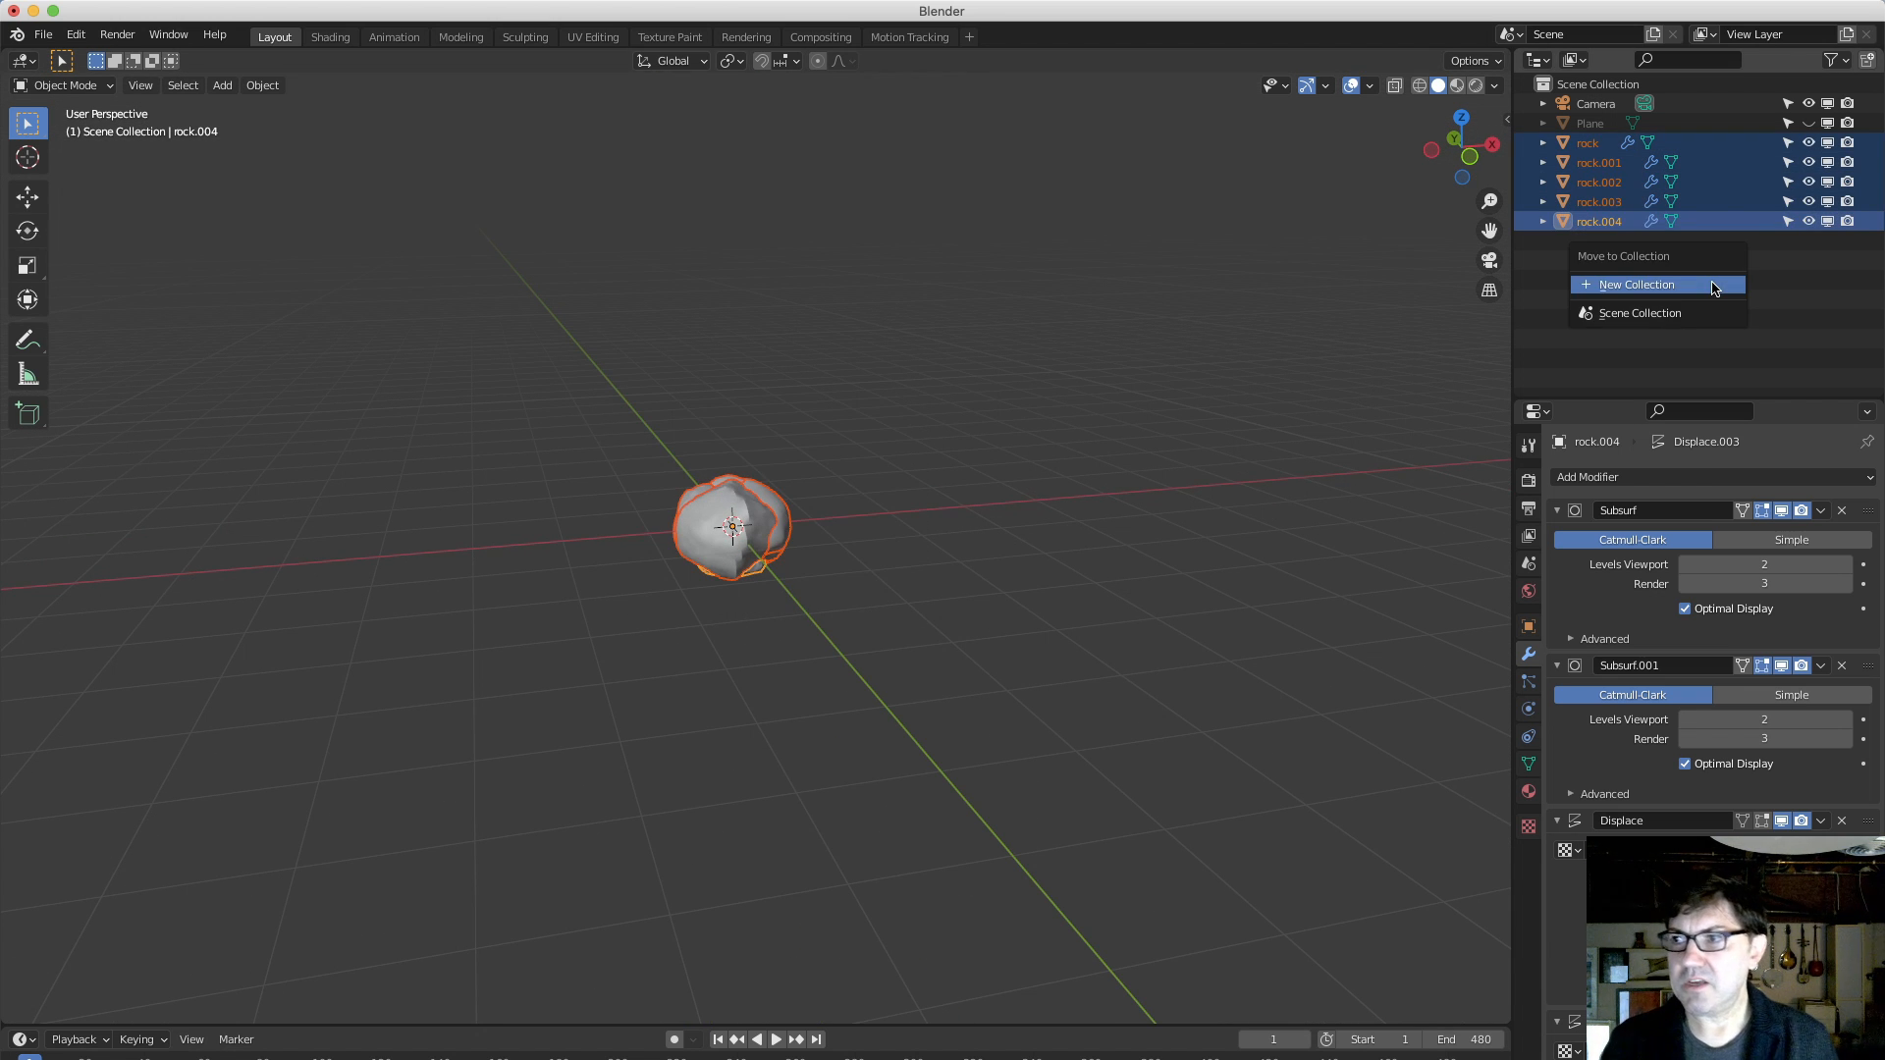
left_click(1714, 285)
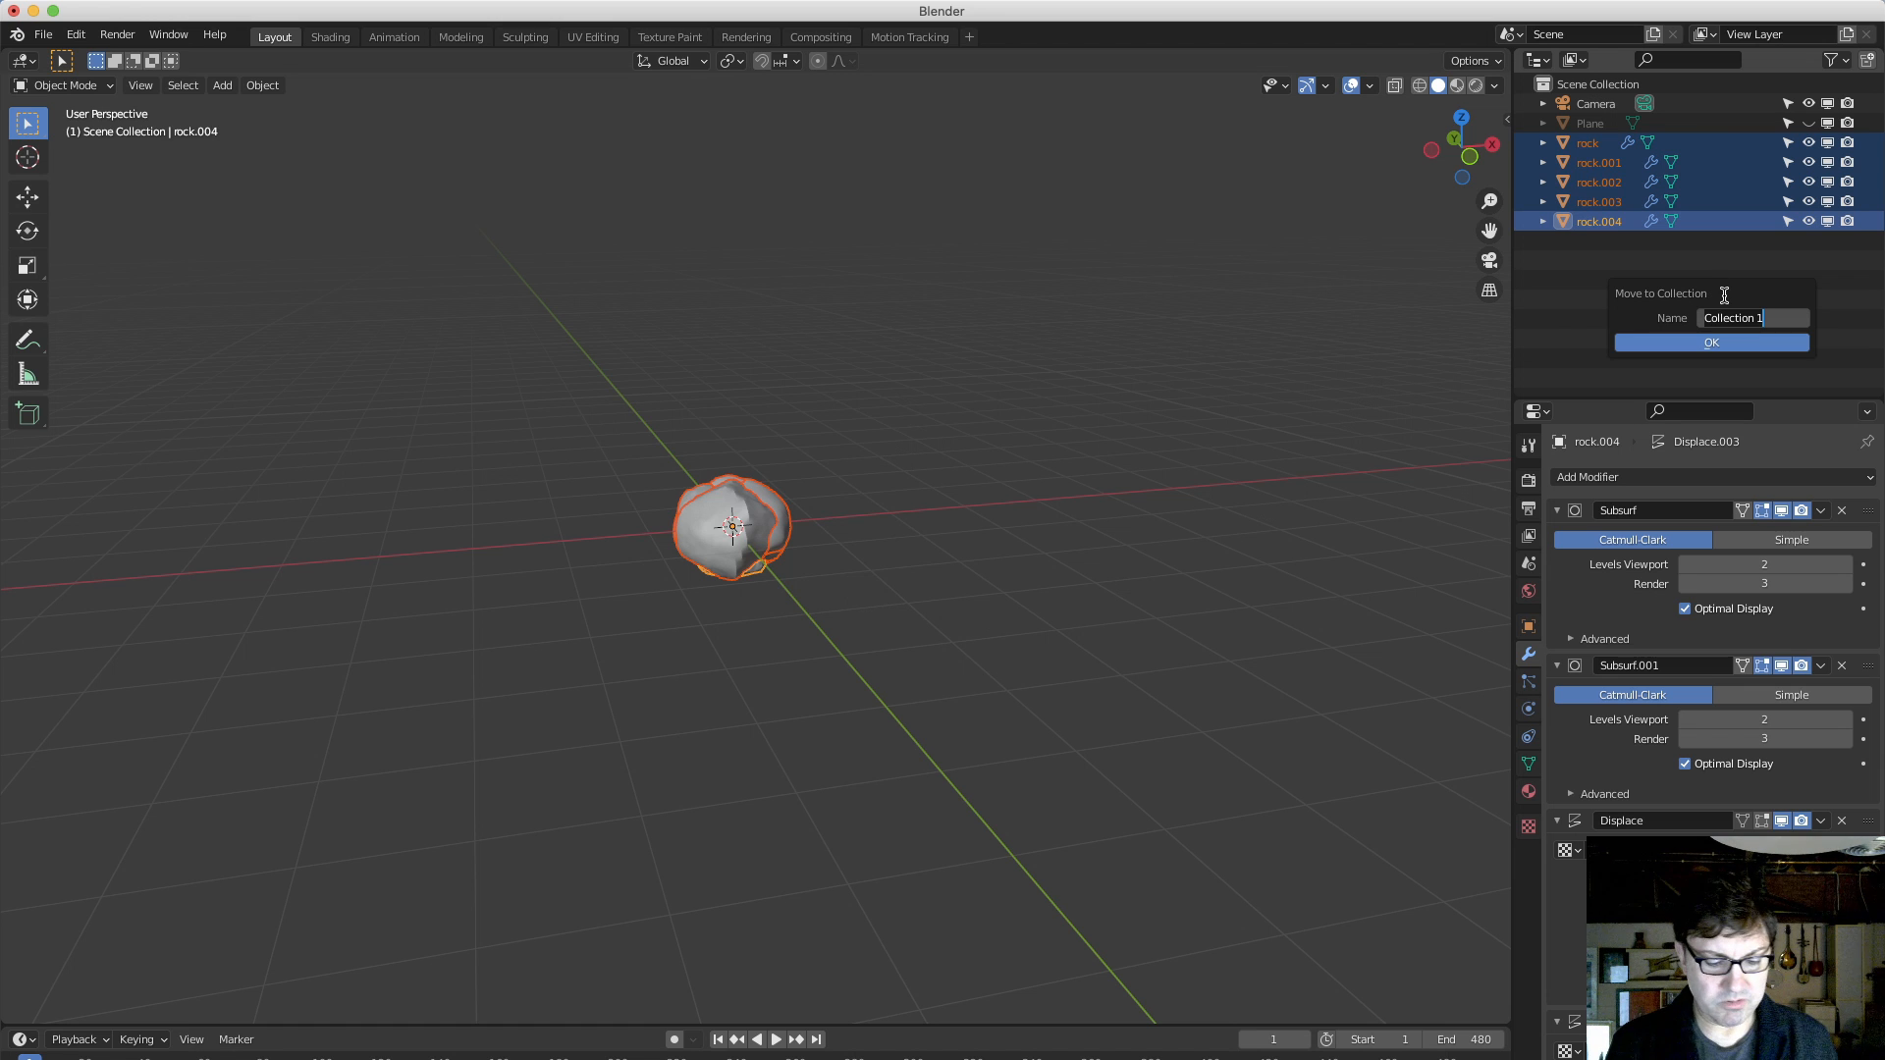
type("rocks")
key("Return")
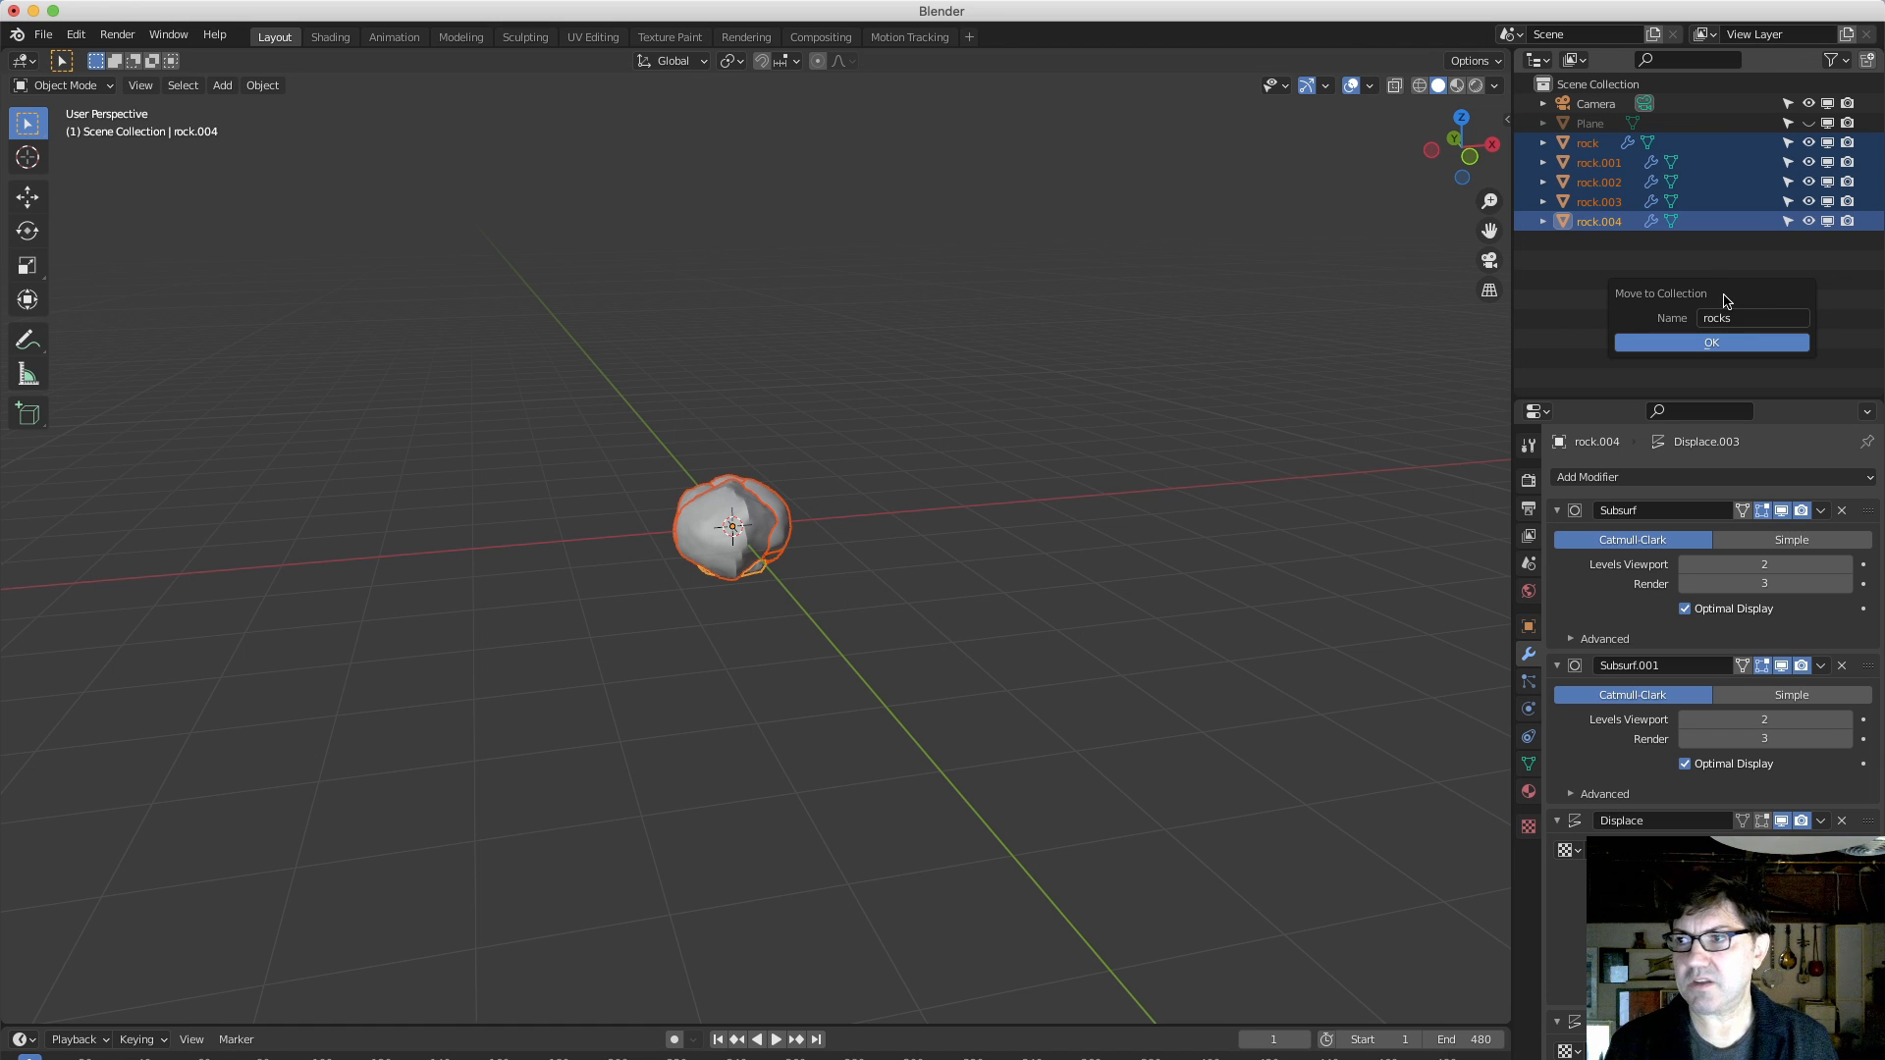
left_click(1723, 343)
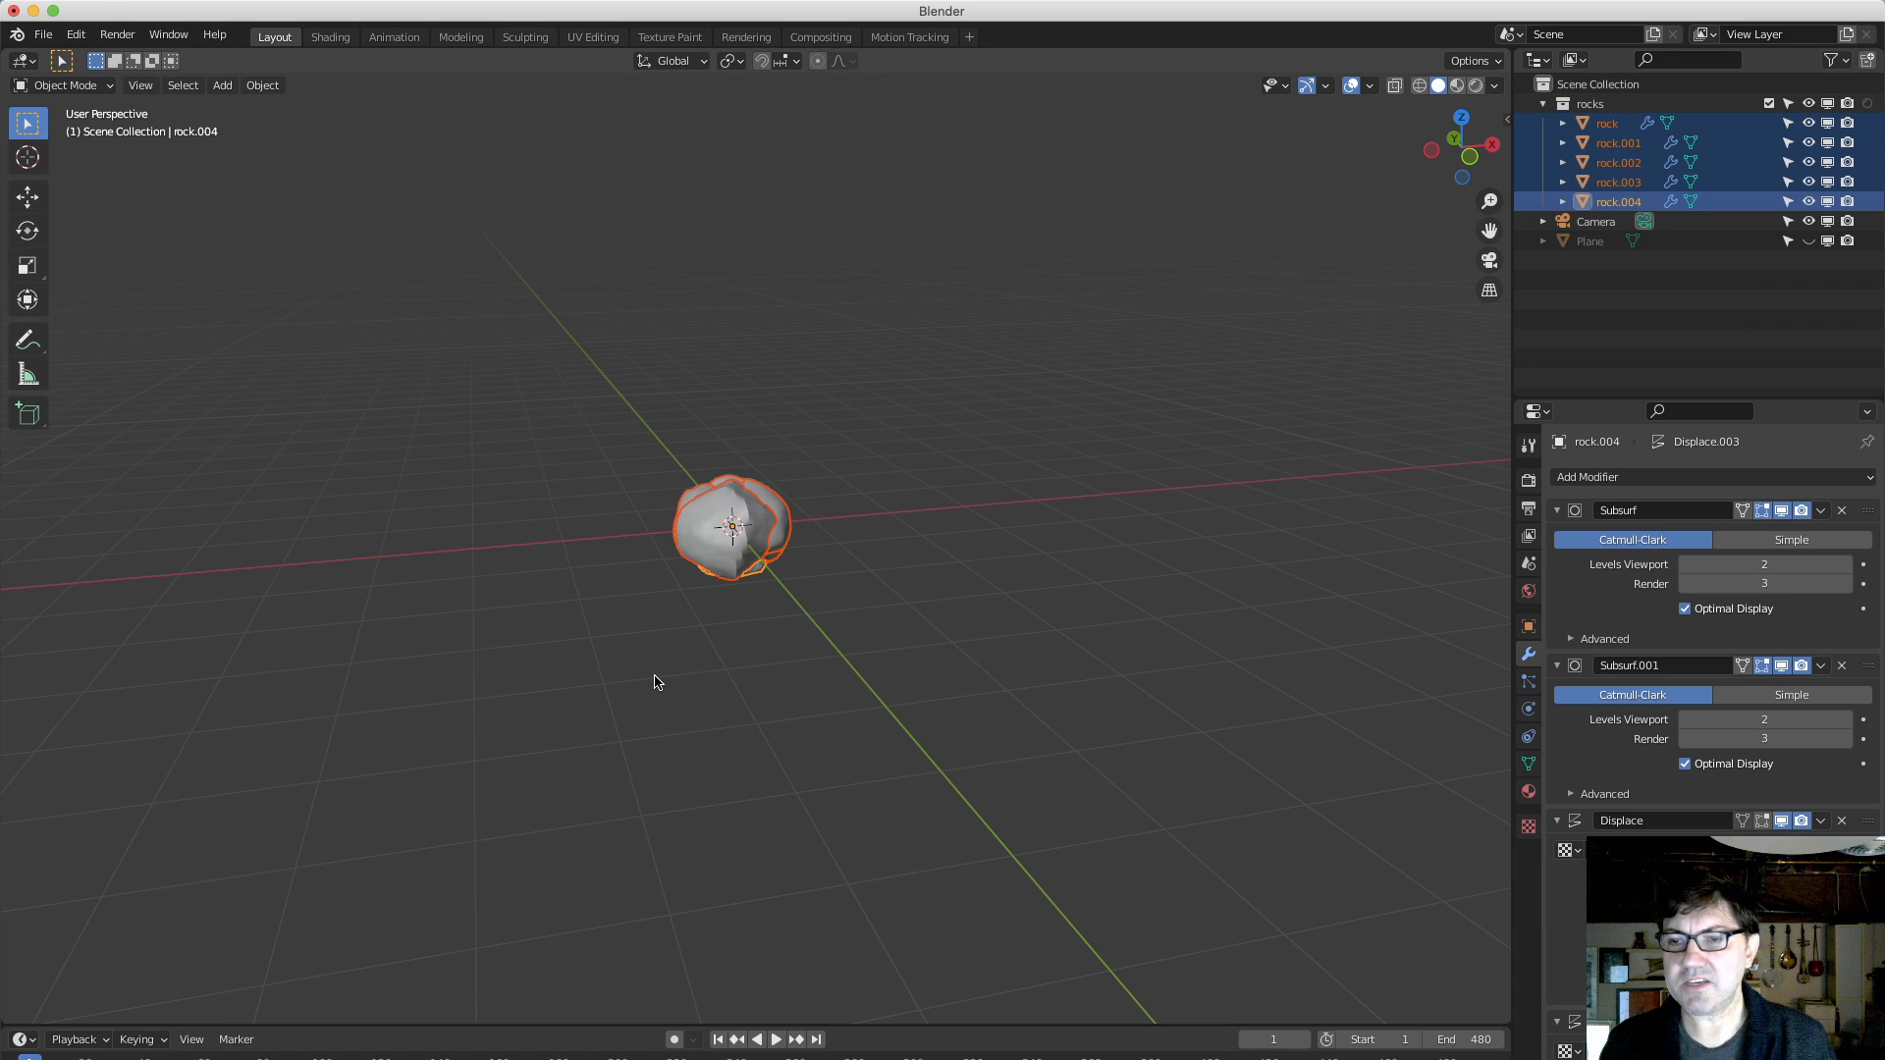
Move the five rocks about 63 m along the global X axis and unhide the terrain plane.
scroll(657, 683, "down", 3)
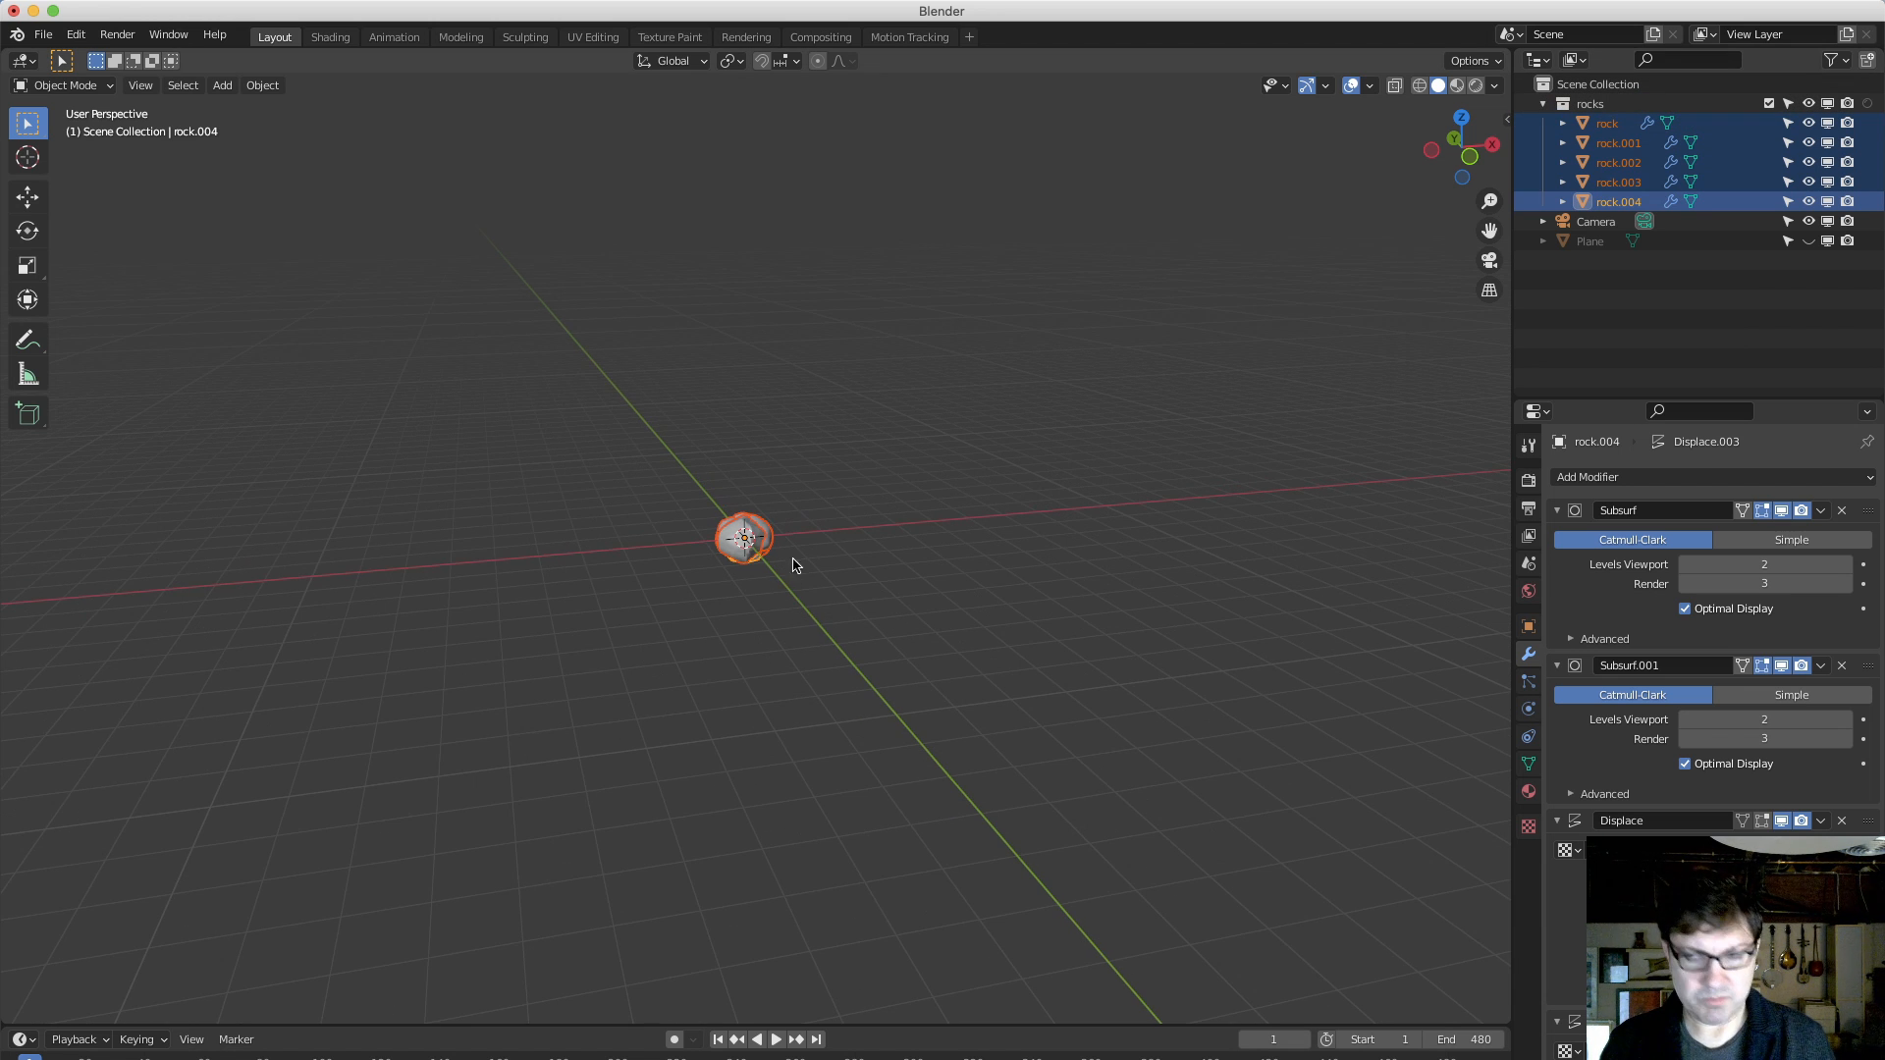
key("g")
key("x")
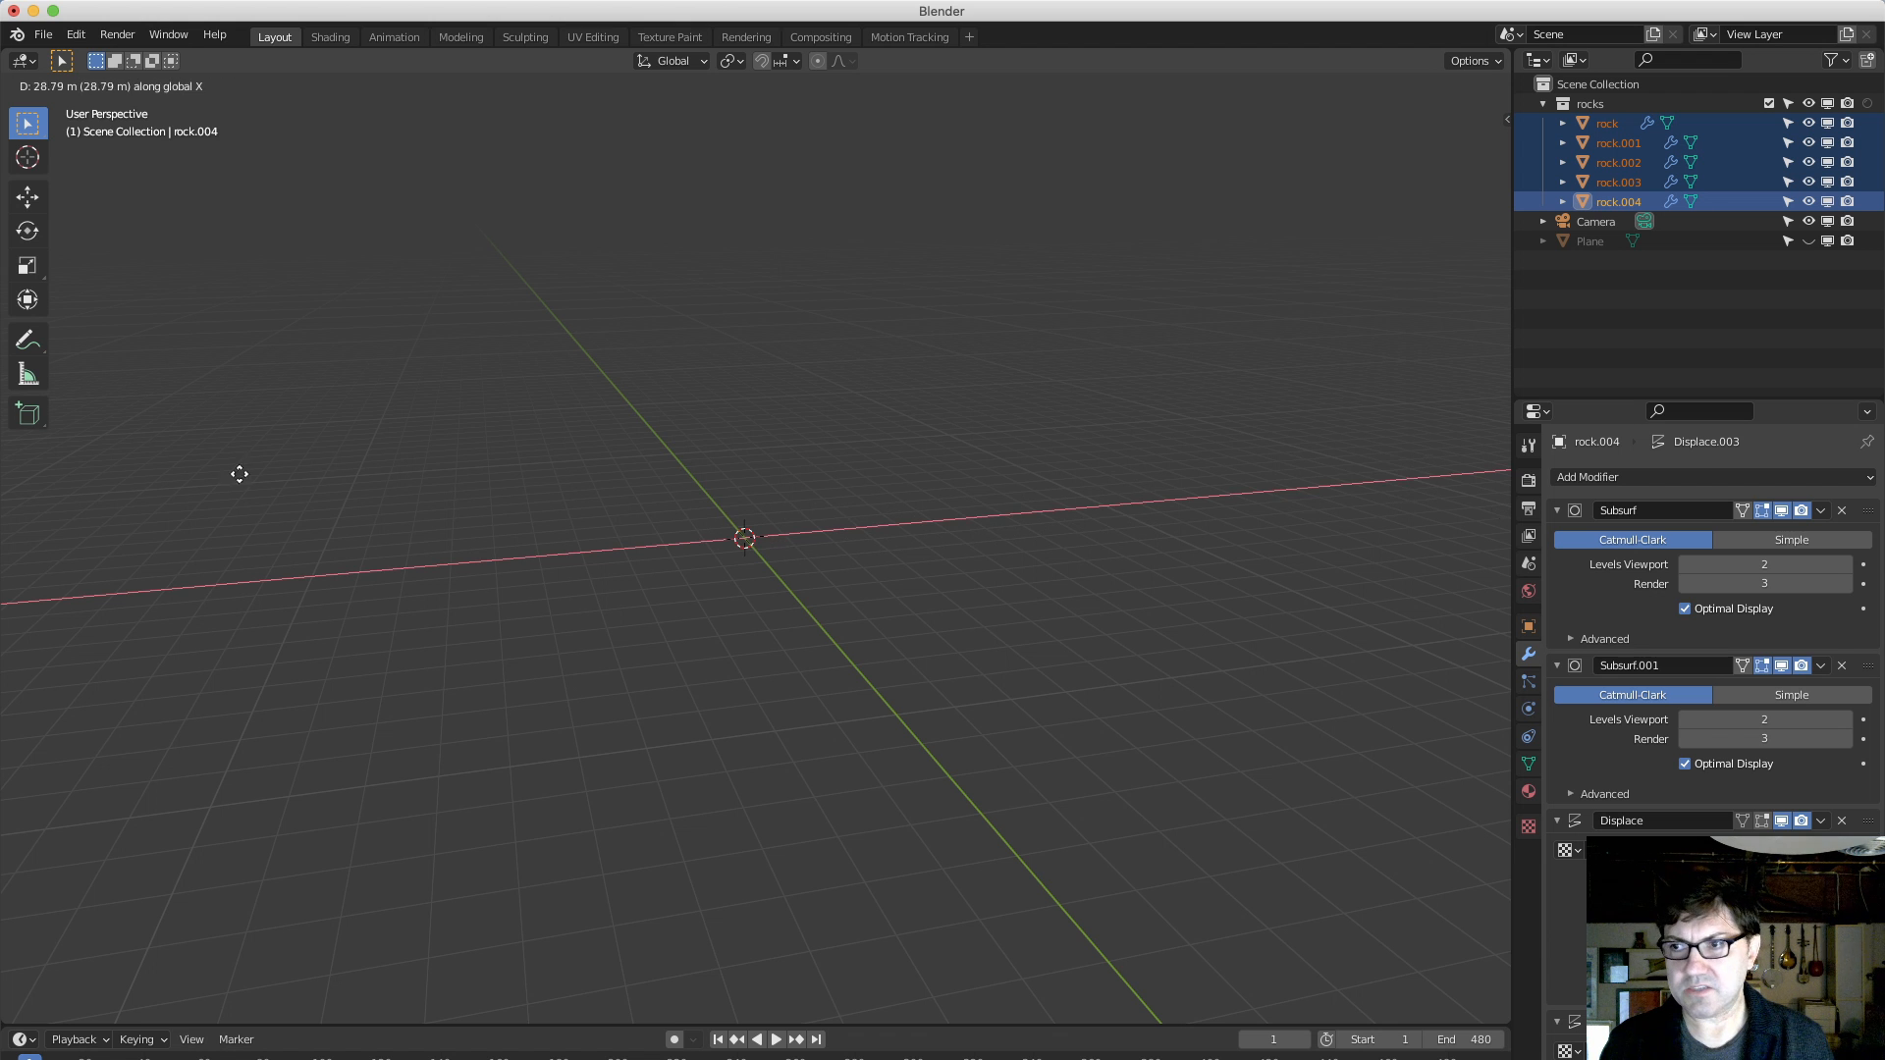
left_click(854, 419)
middle_click_drag(796, 552, 670, 633)
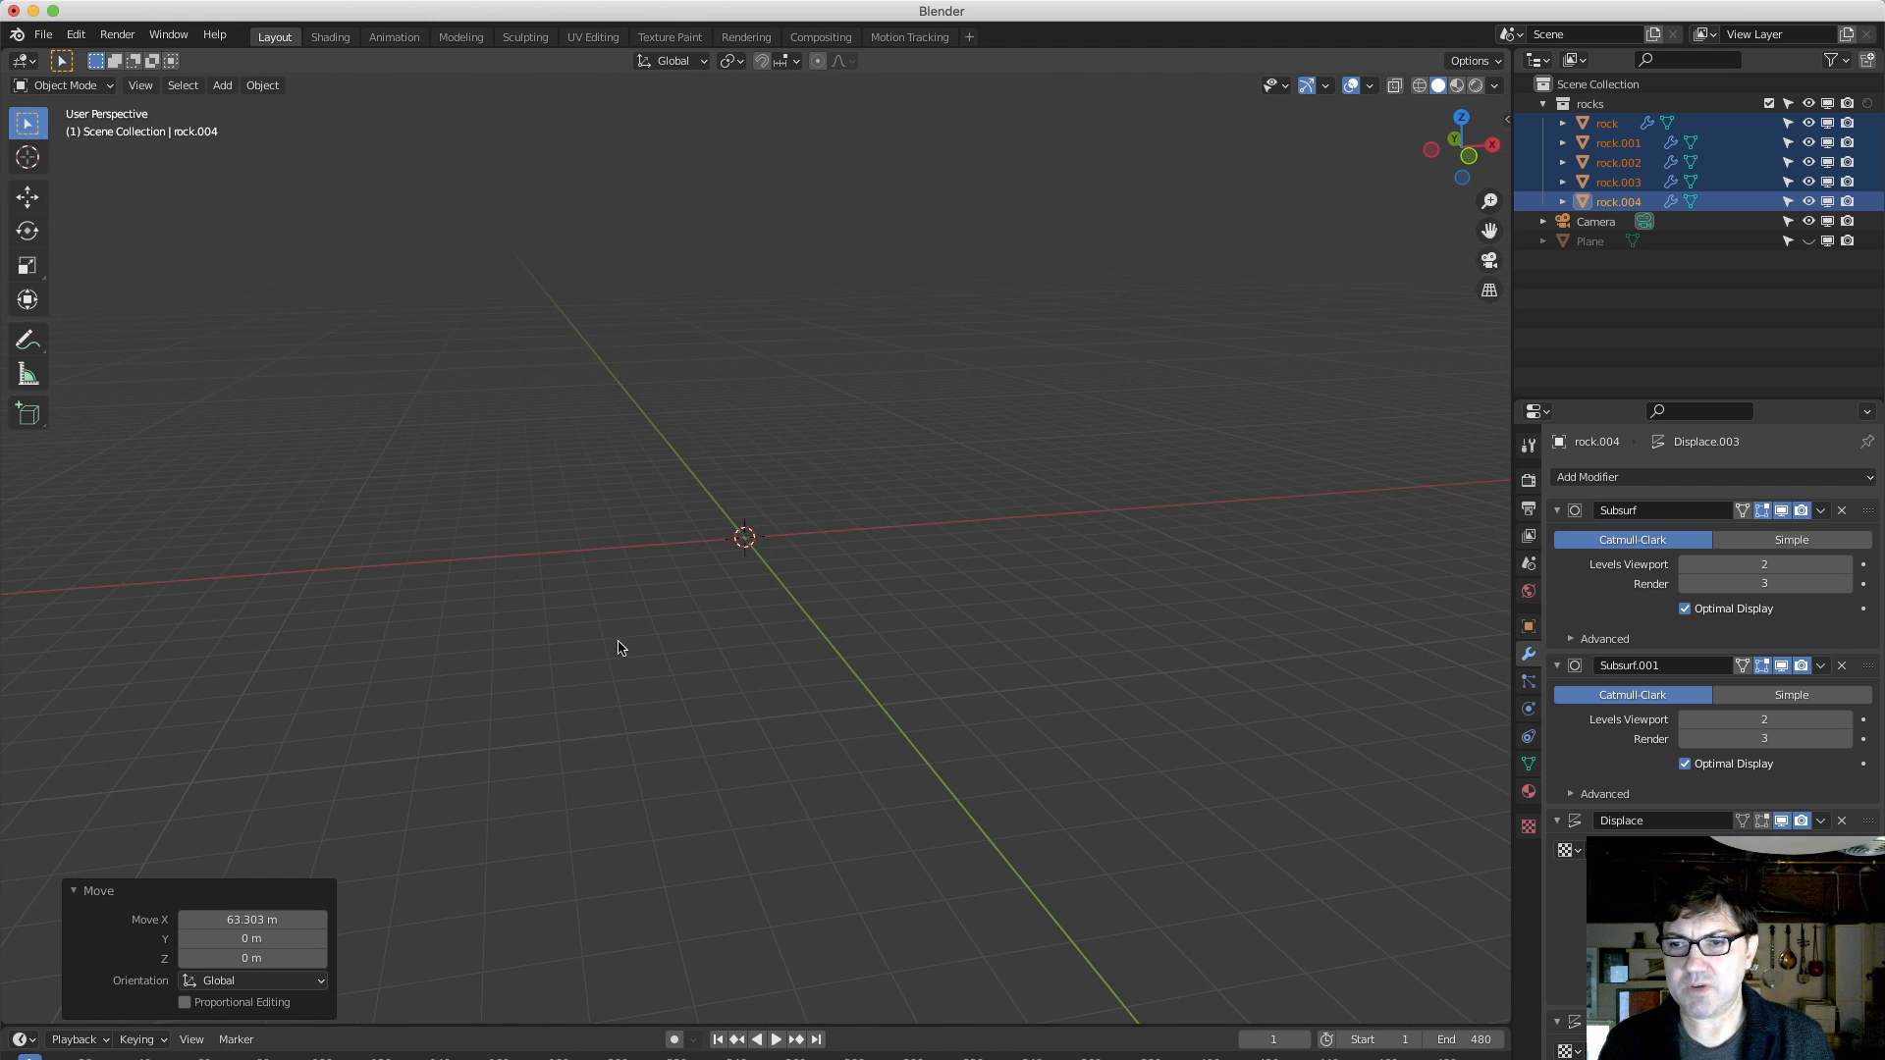
left_click(1727, 273)
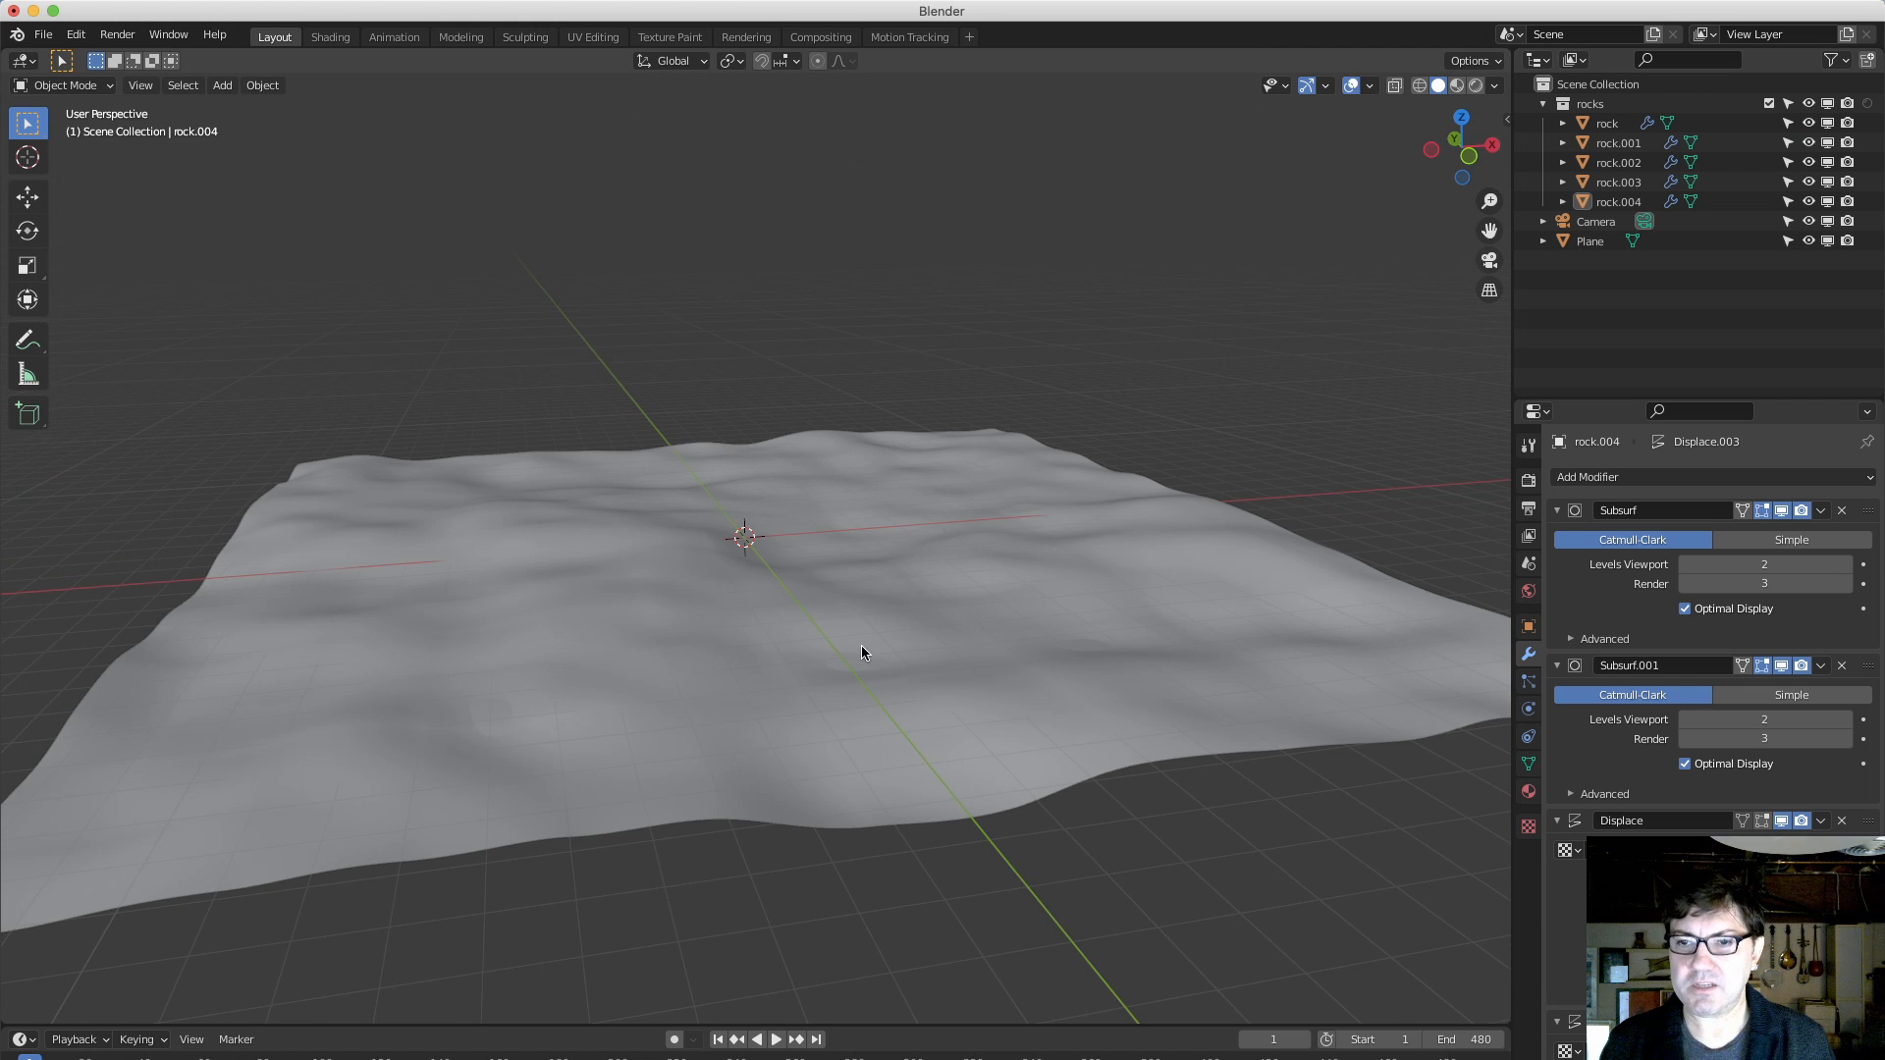
mouse_move(862, 645)
middle_mouse_down()
mouse_move(822, 654)
mouse_move(844, 641)
middle_mouse_up()
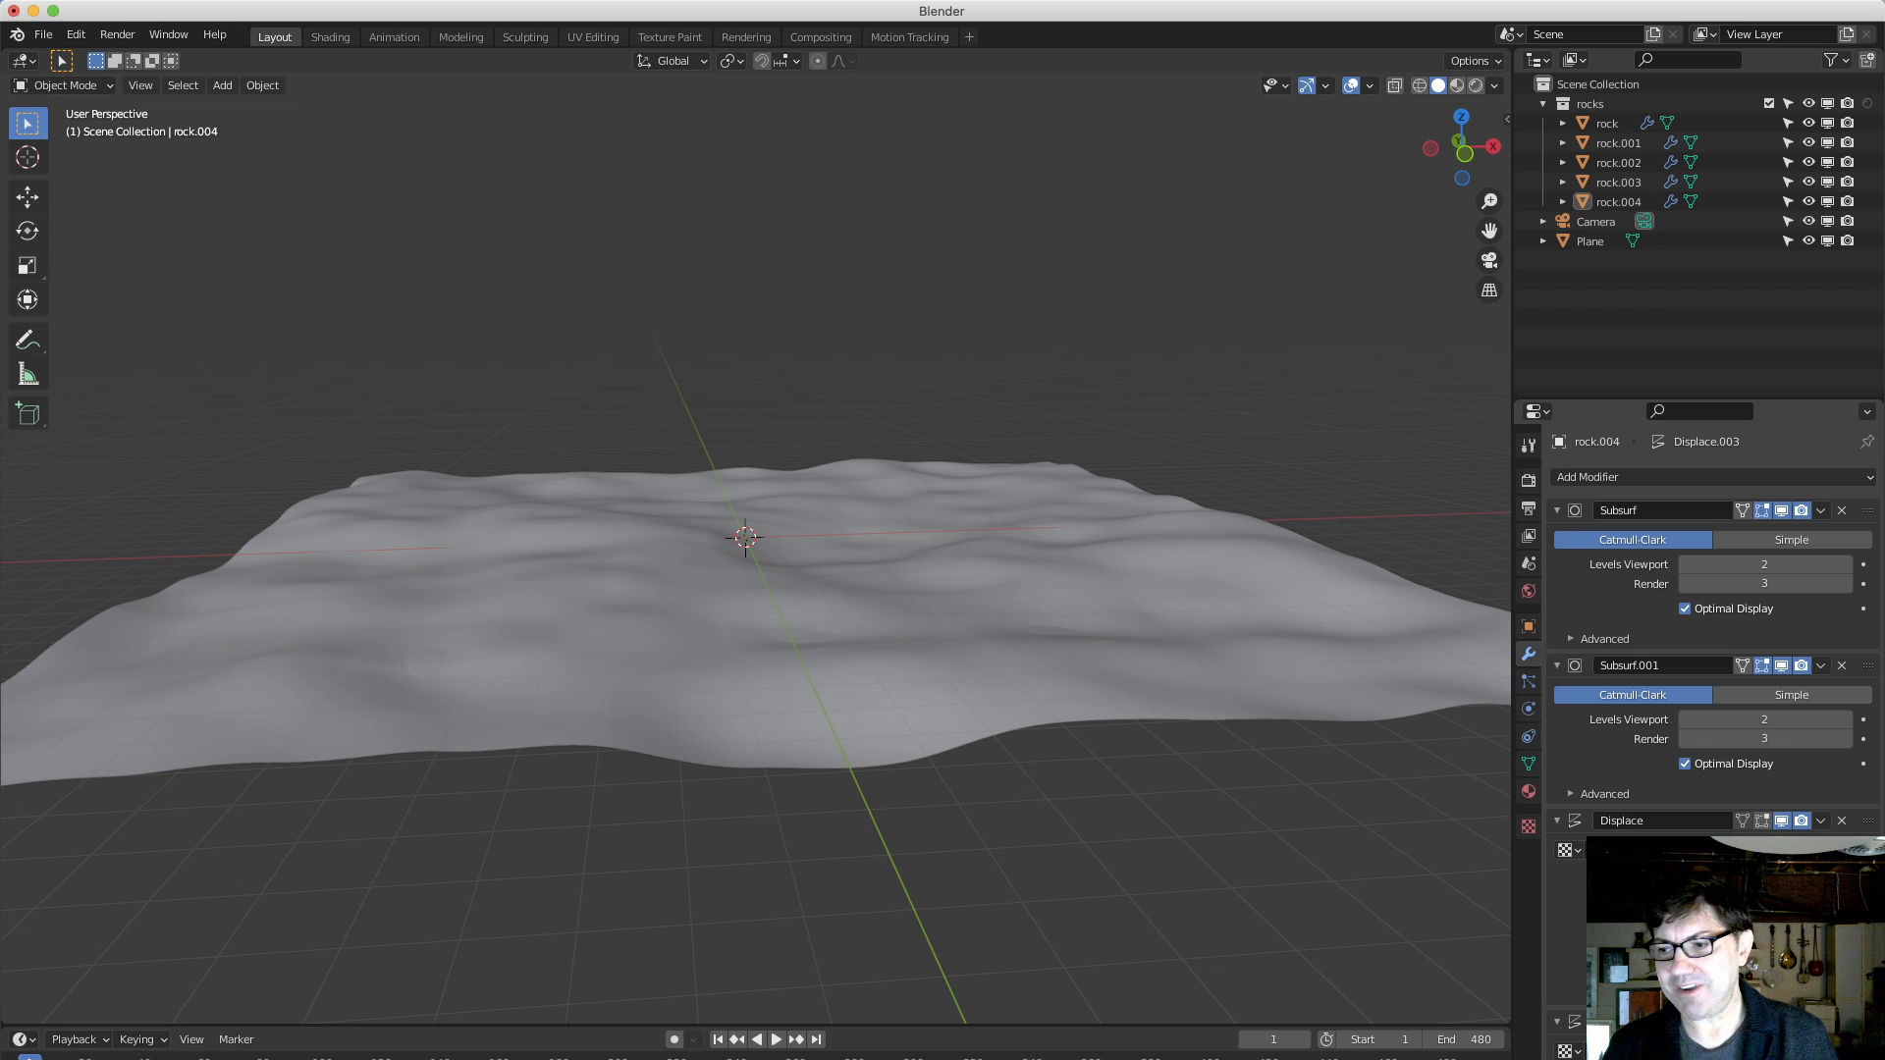
Split the 3D viewport horizontally, select the terrain plane and turn the lower area into a Geometry Node Editor.
left_click_drag(1506, 1022, 707, 469)
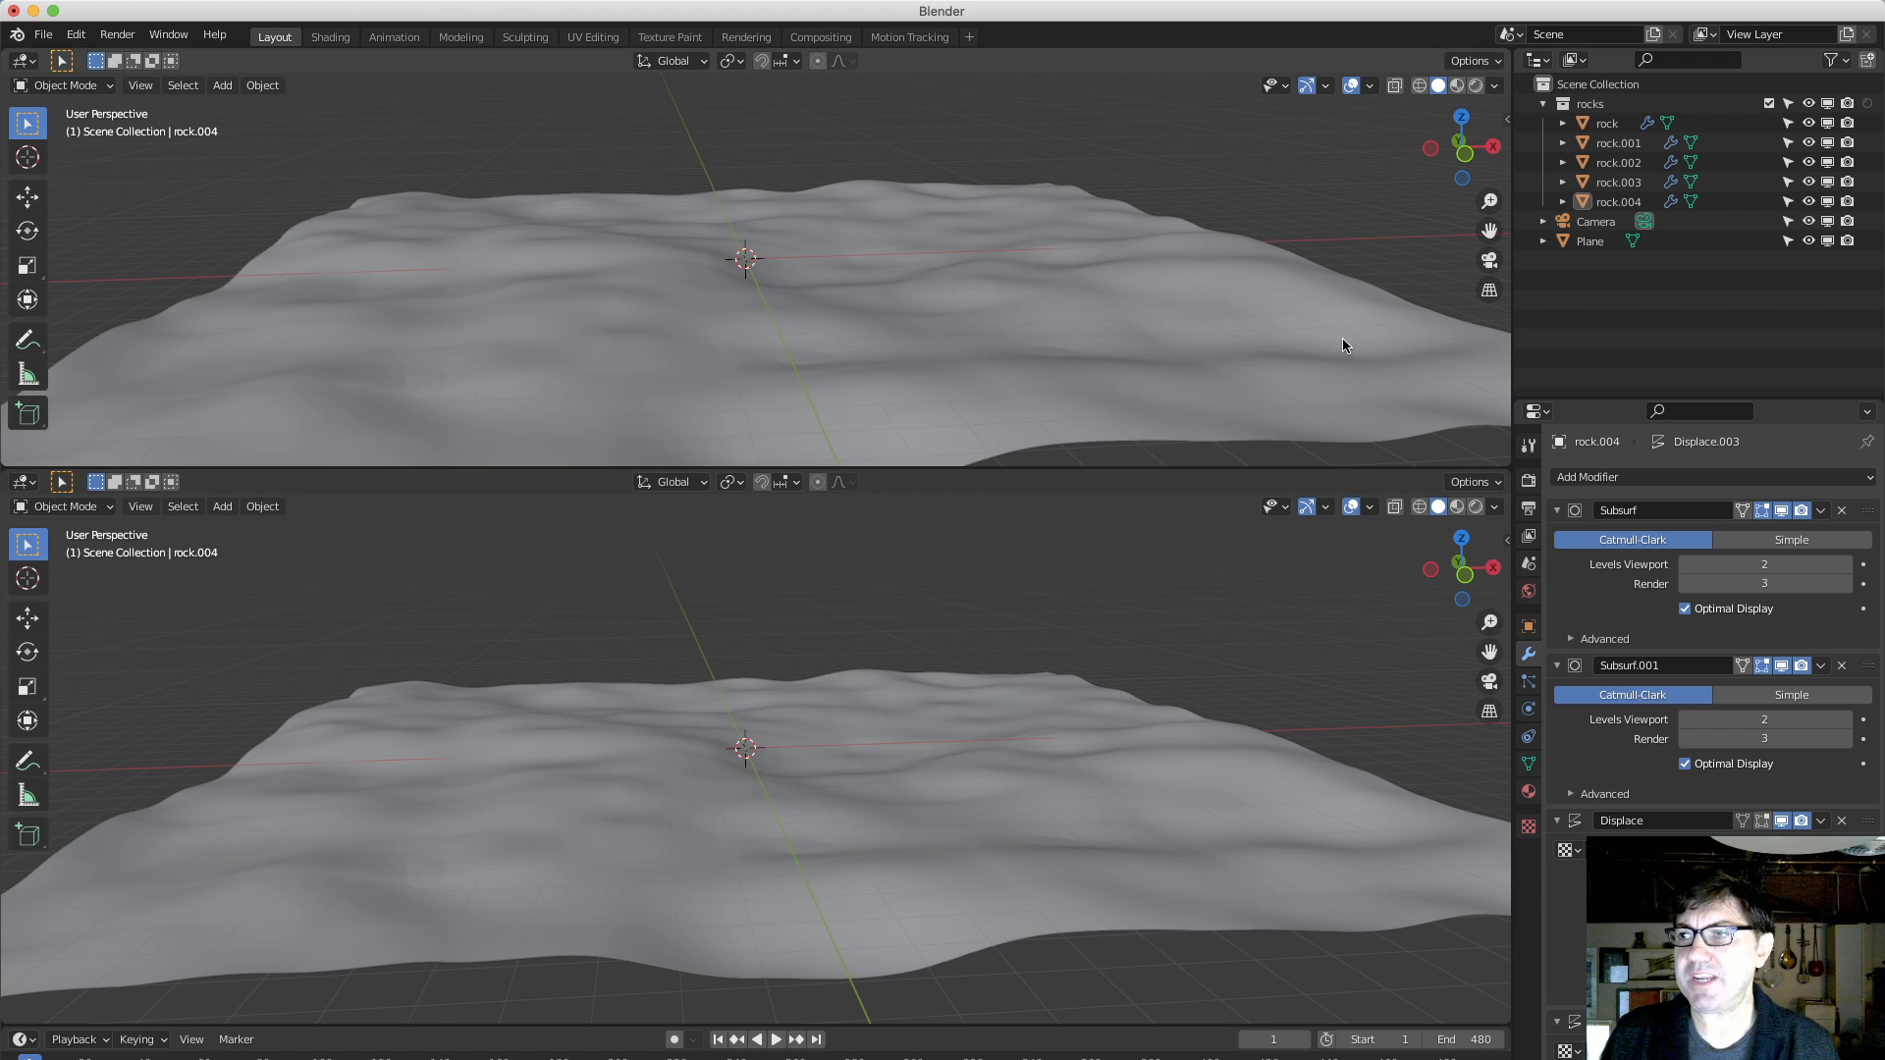
left_click(1019, 373)
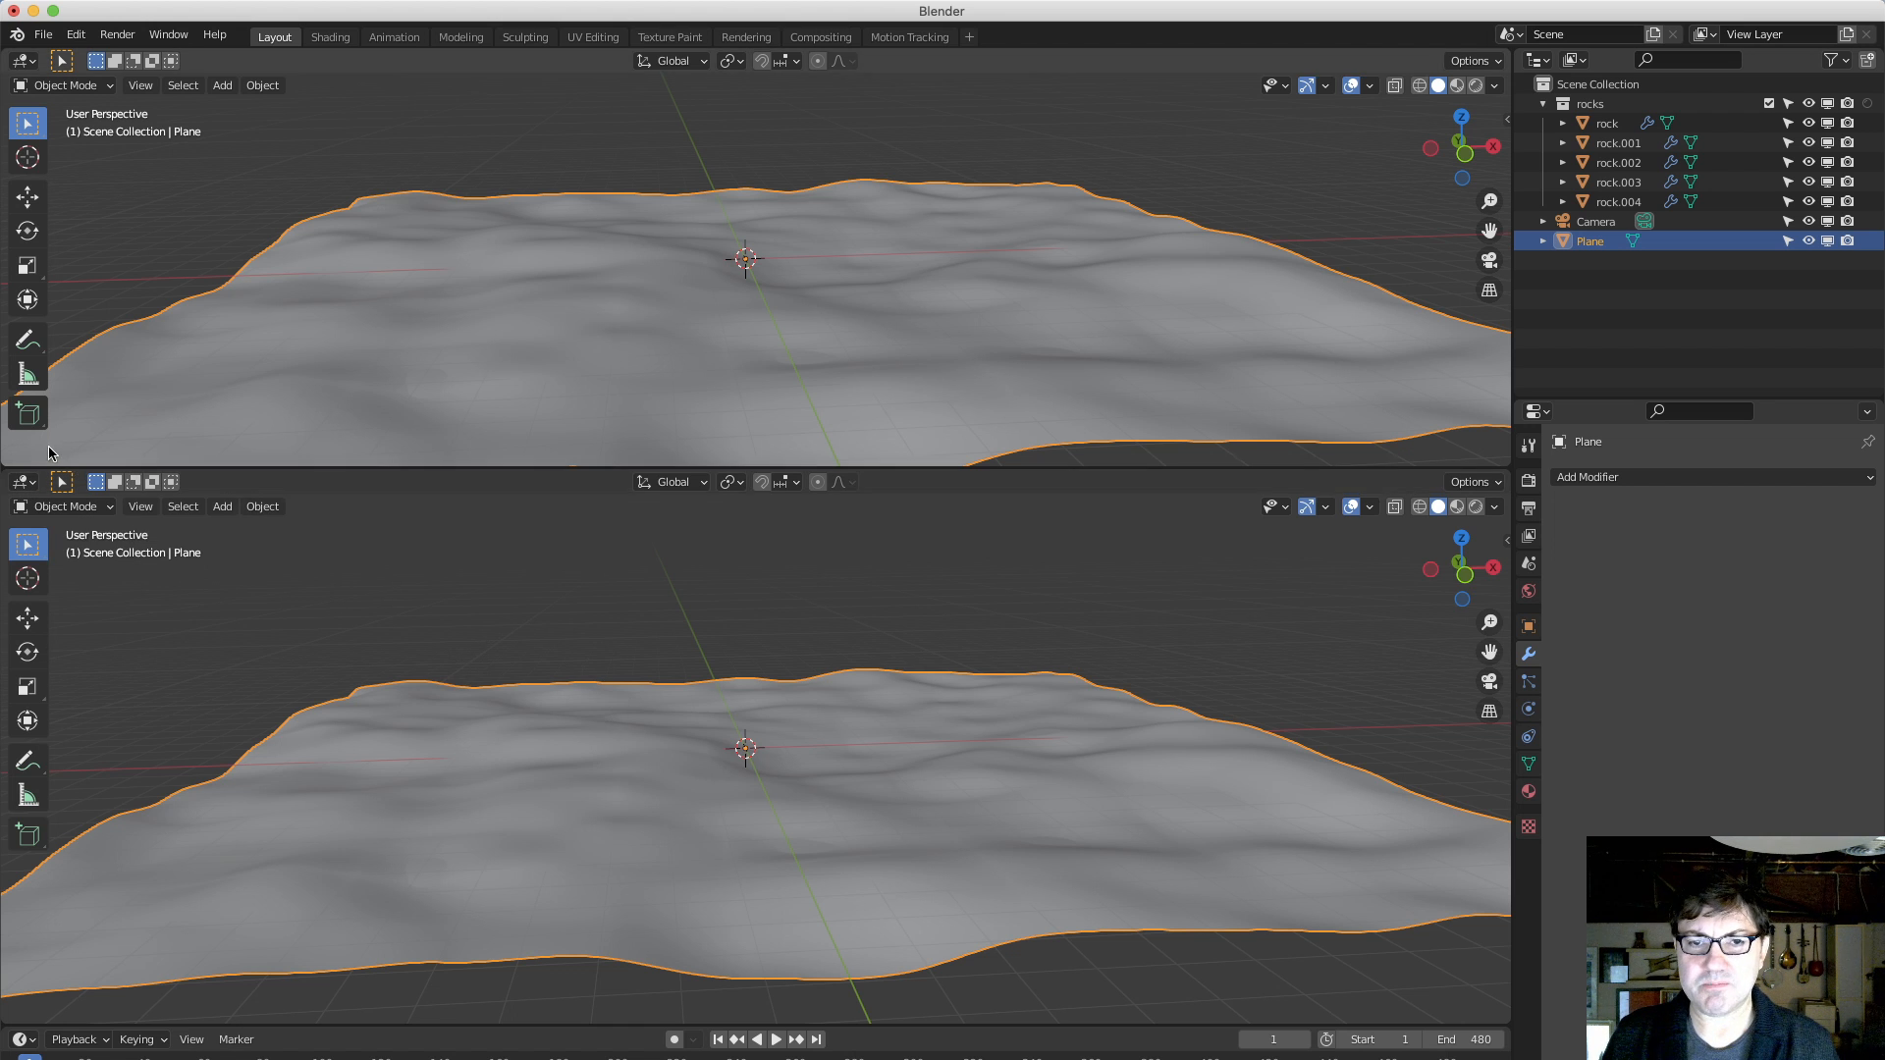
left_click(25, 482)
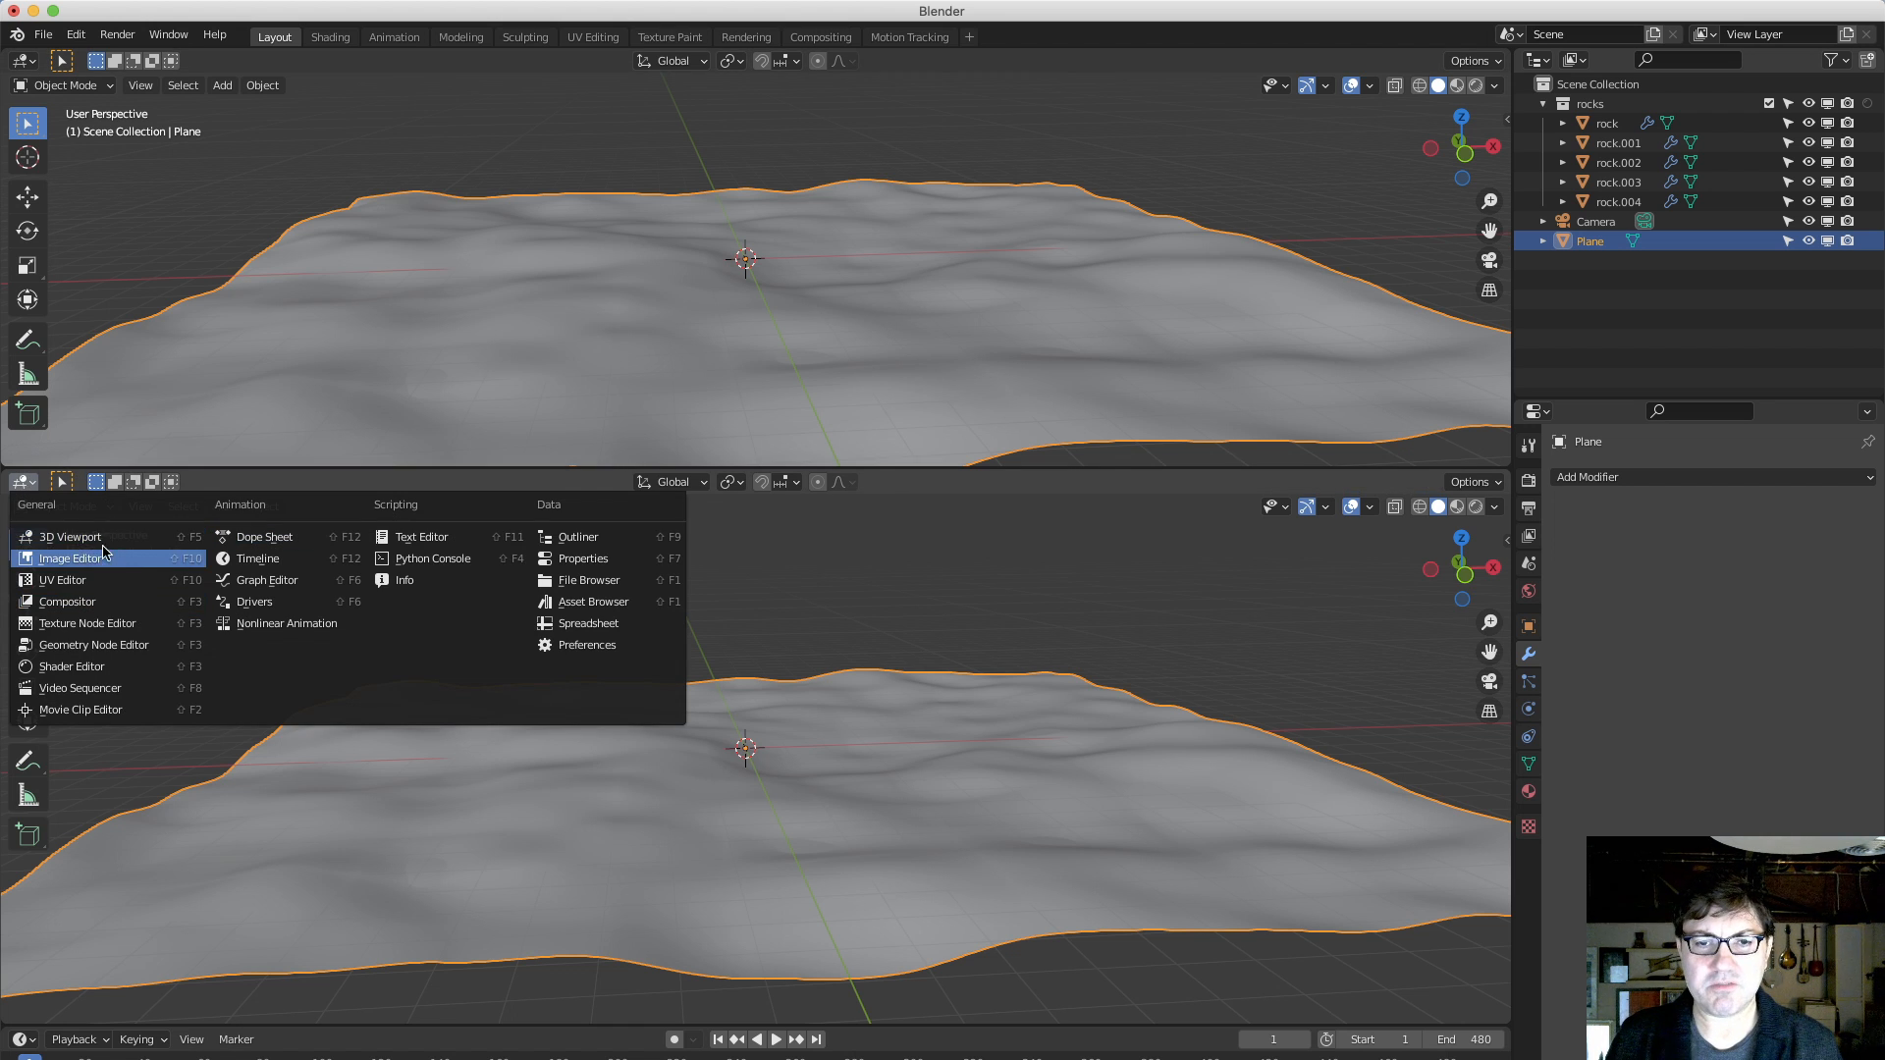
left_click(115, 647)
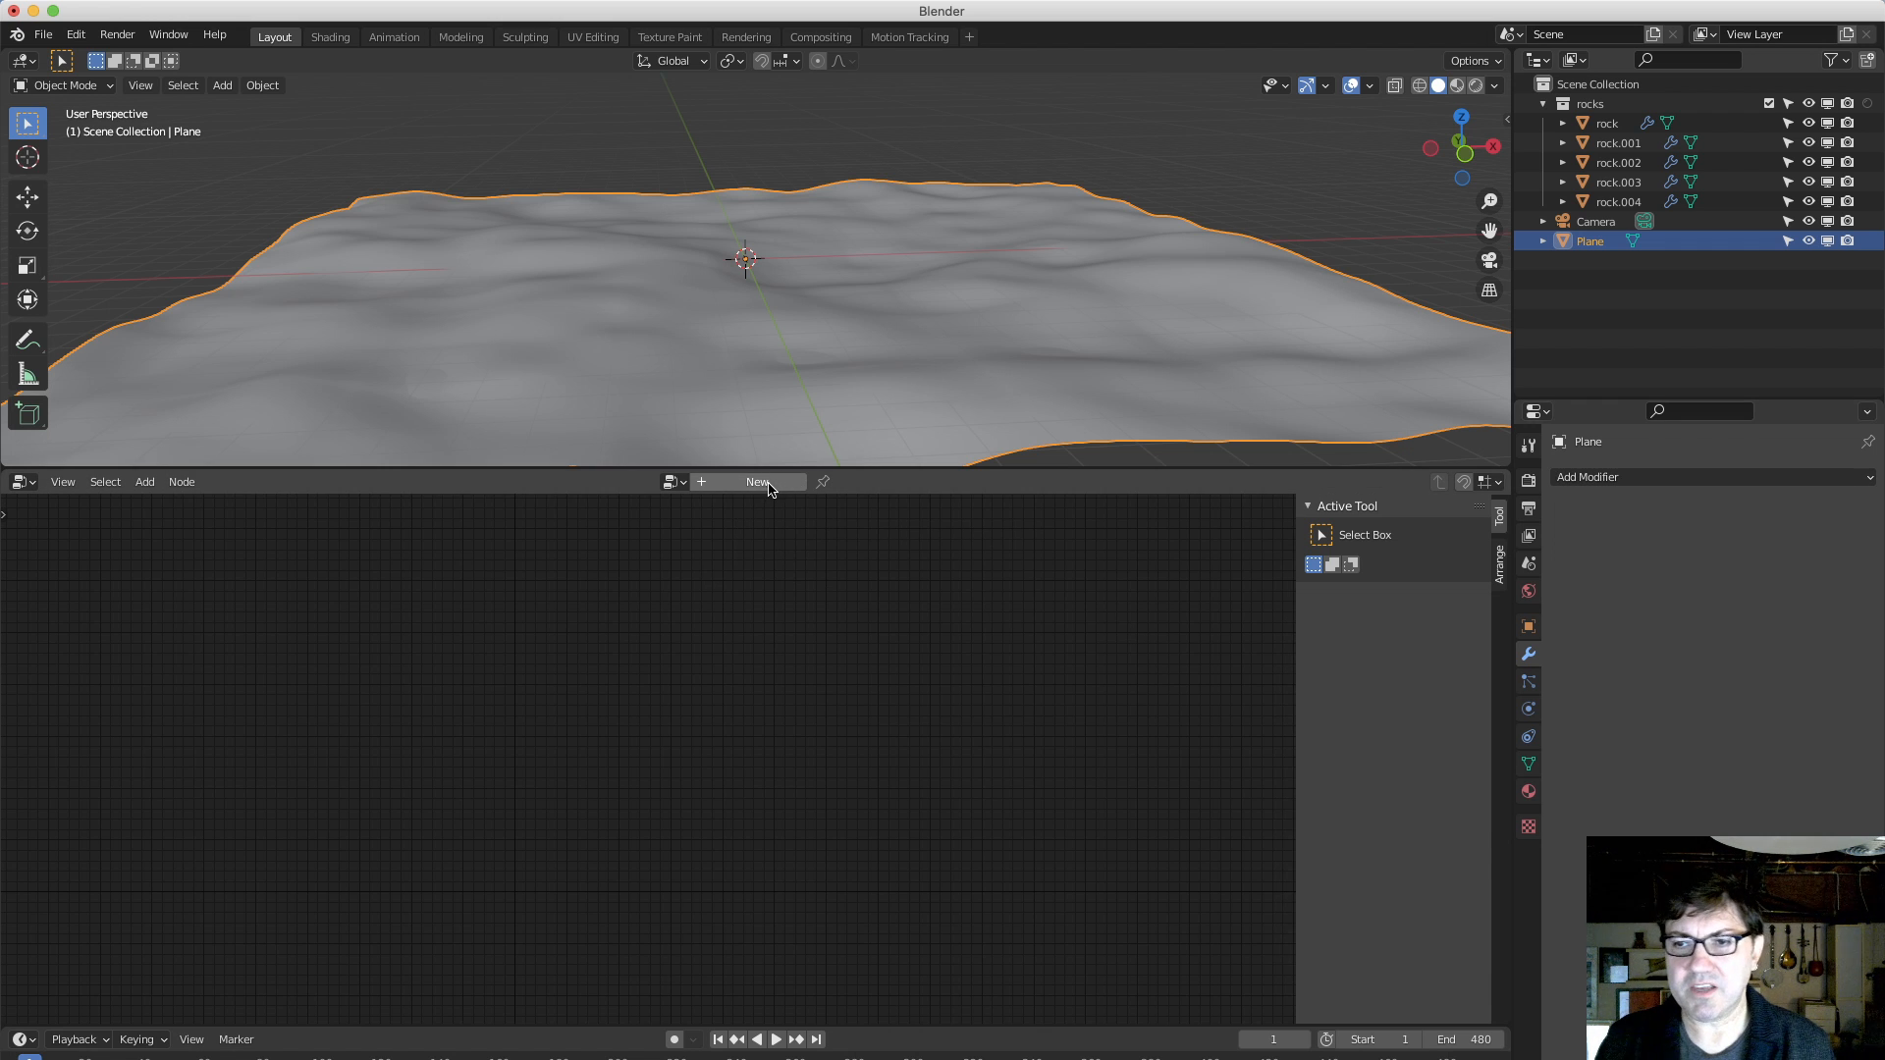
Create a new Geometry Nodes modifier with a new node group on the terrain plane.
left_click(1712, 481)
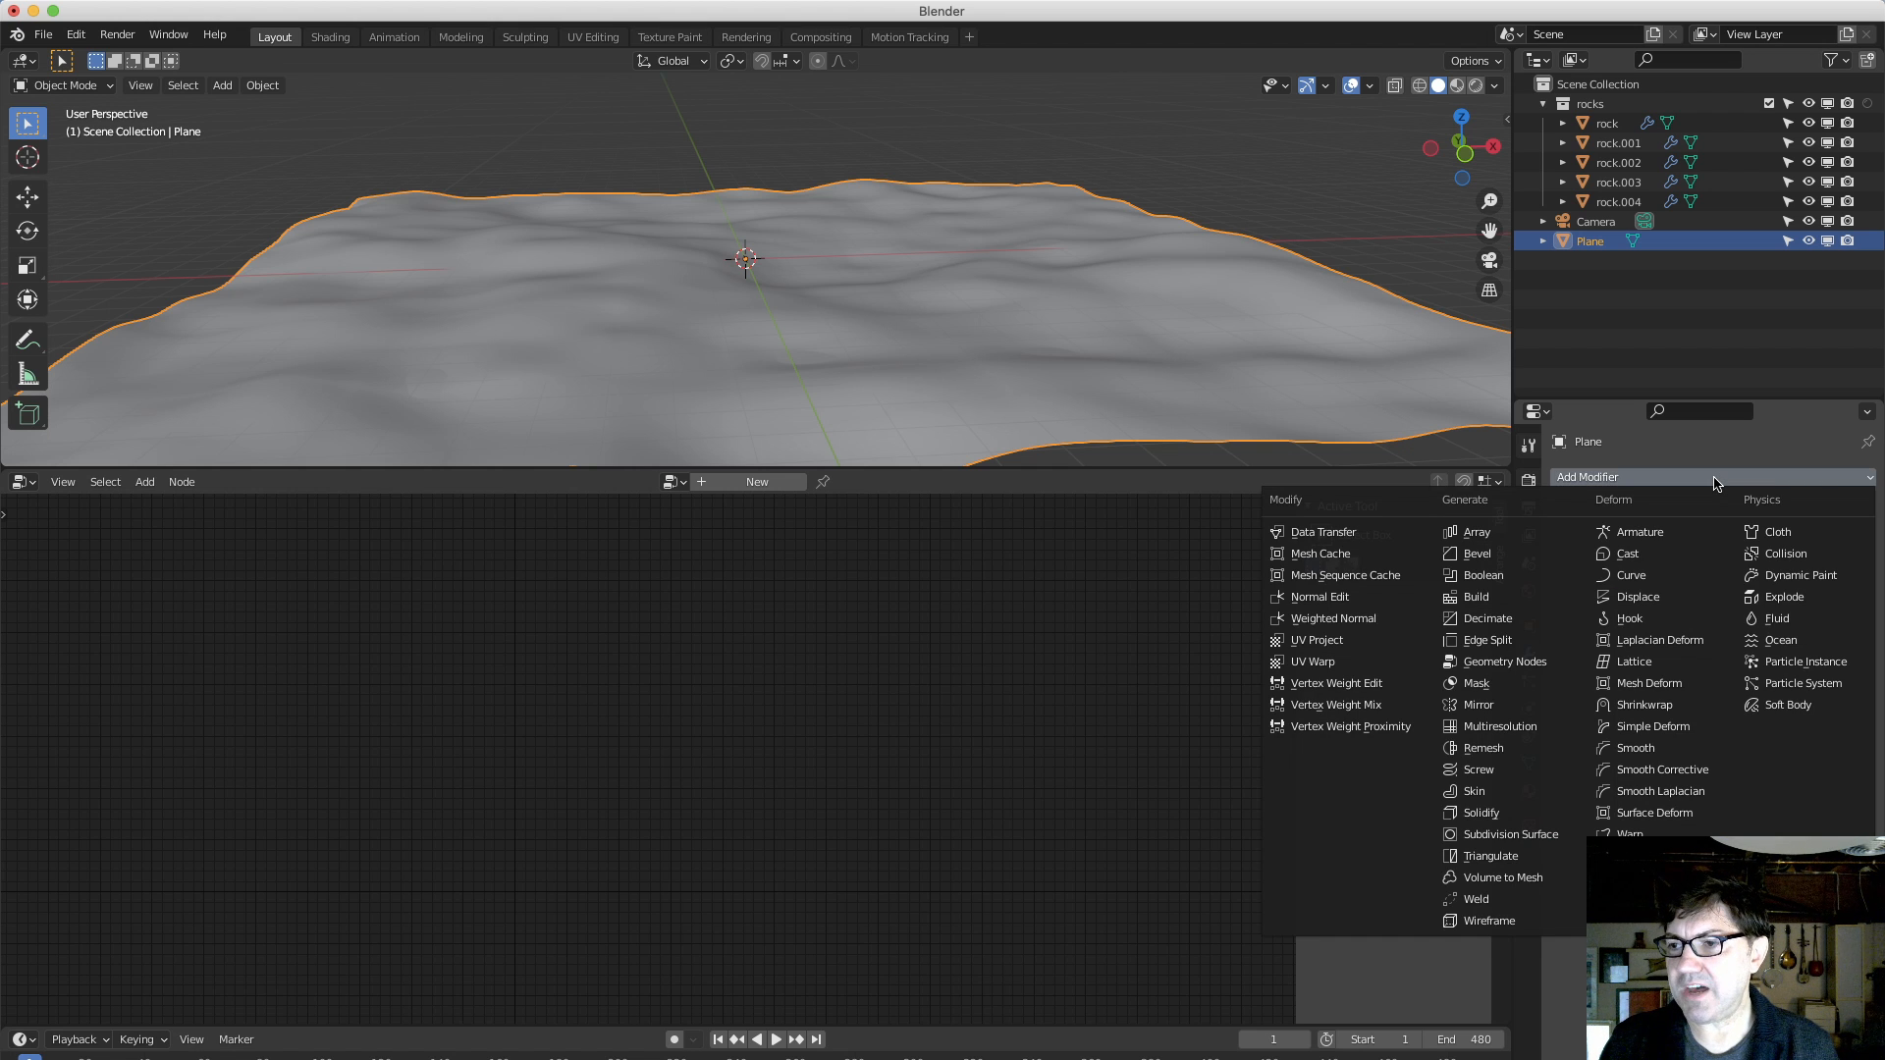
left_click(1760, 479)
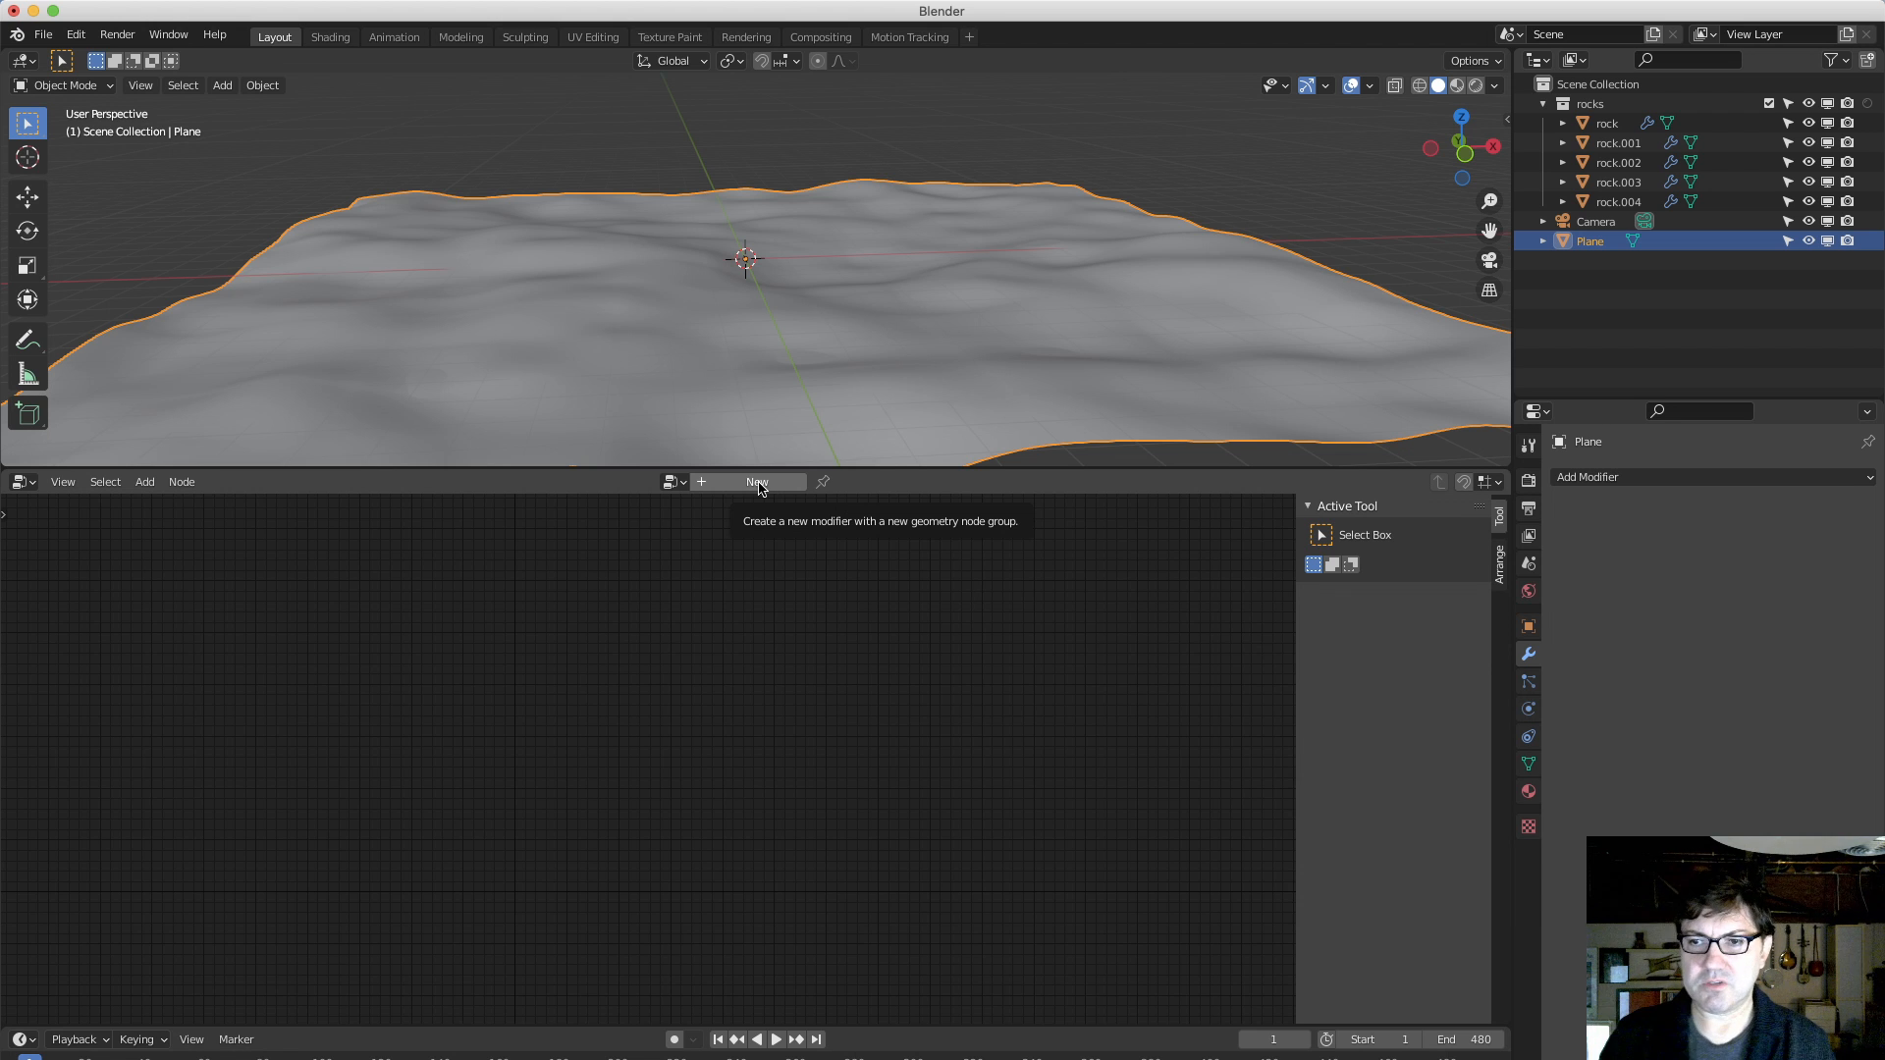
left_click(757, 483)
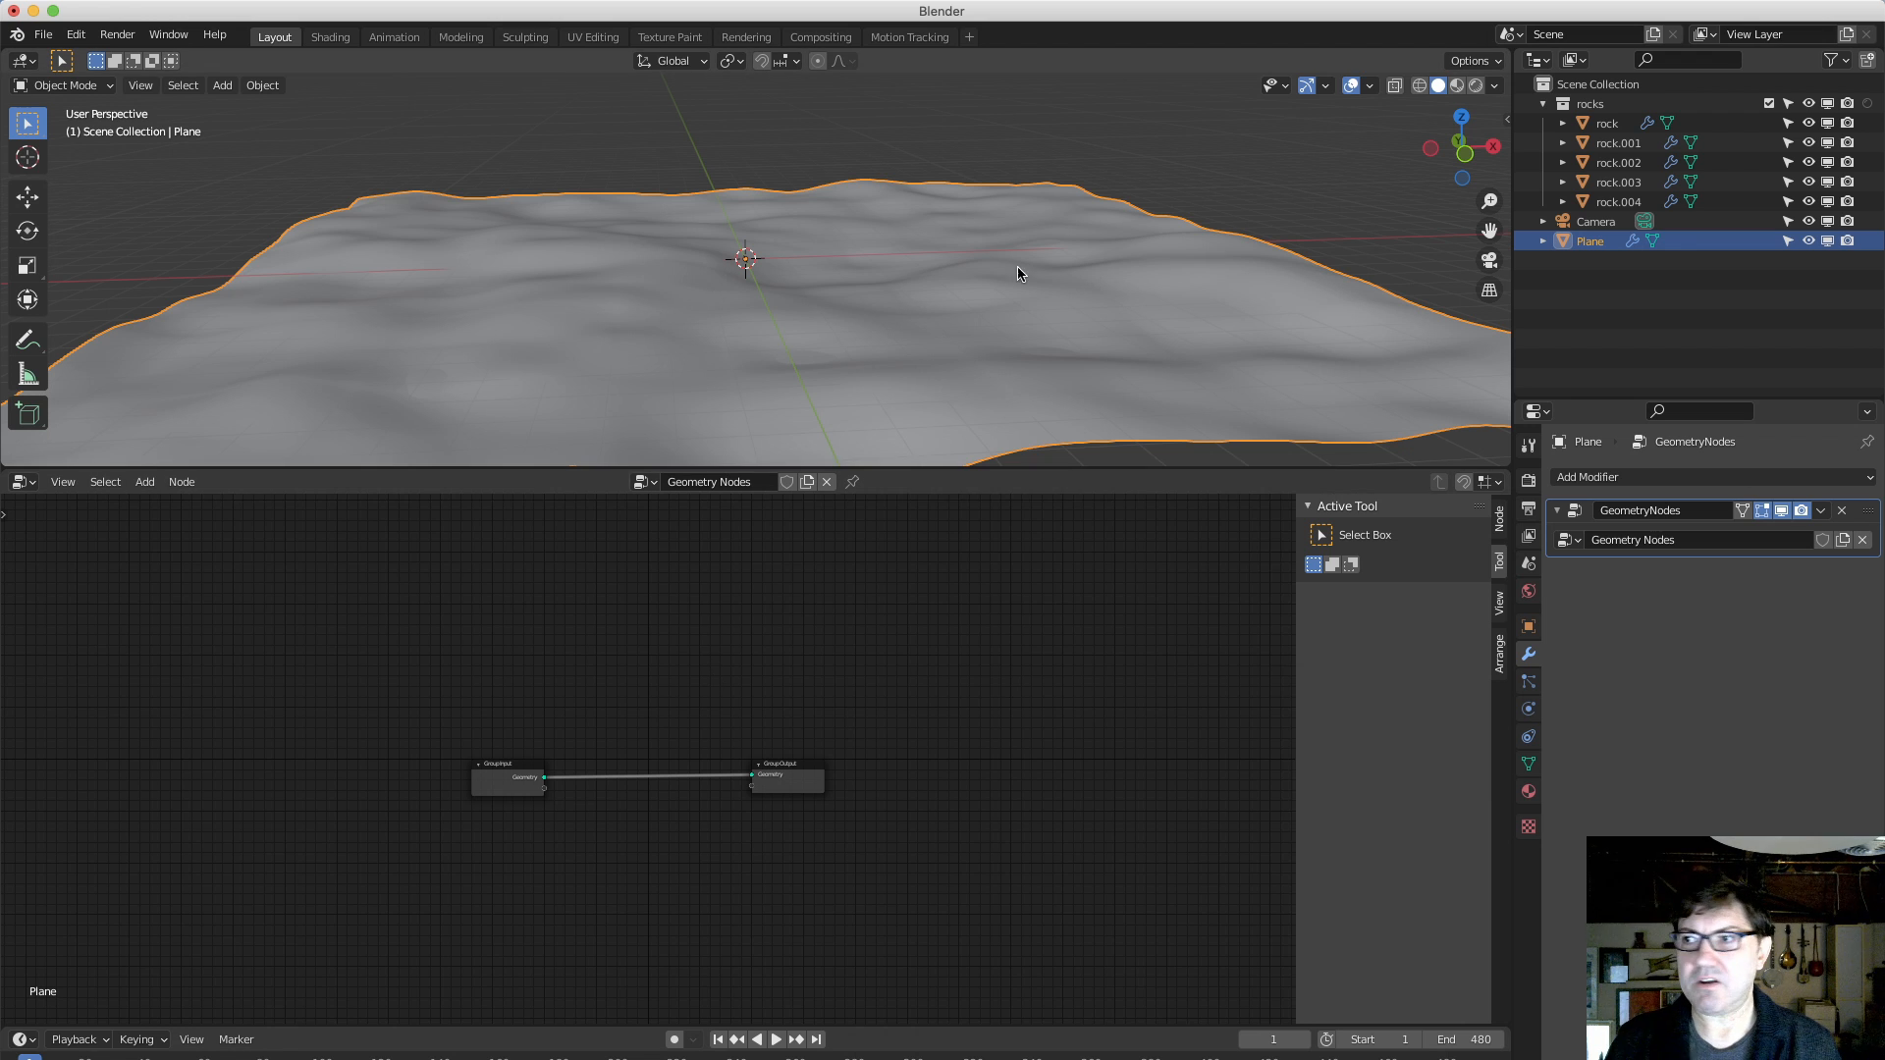
Rename the terrain plane to "Ground".
double_click(1590, 241)
type("Ground")
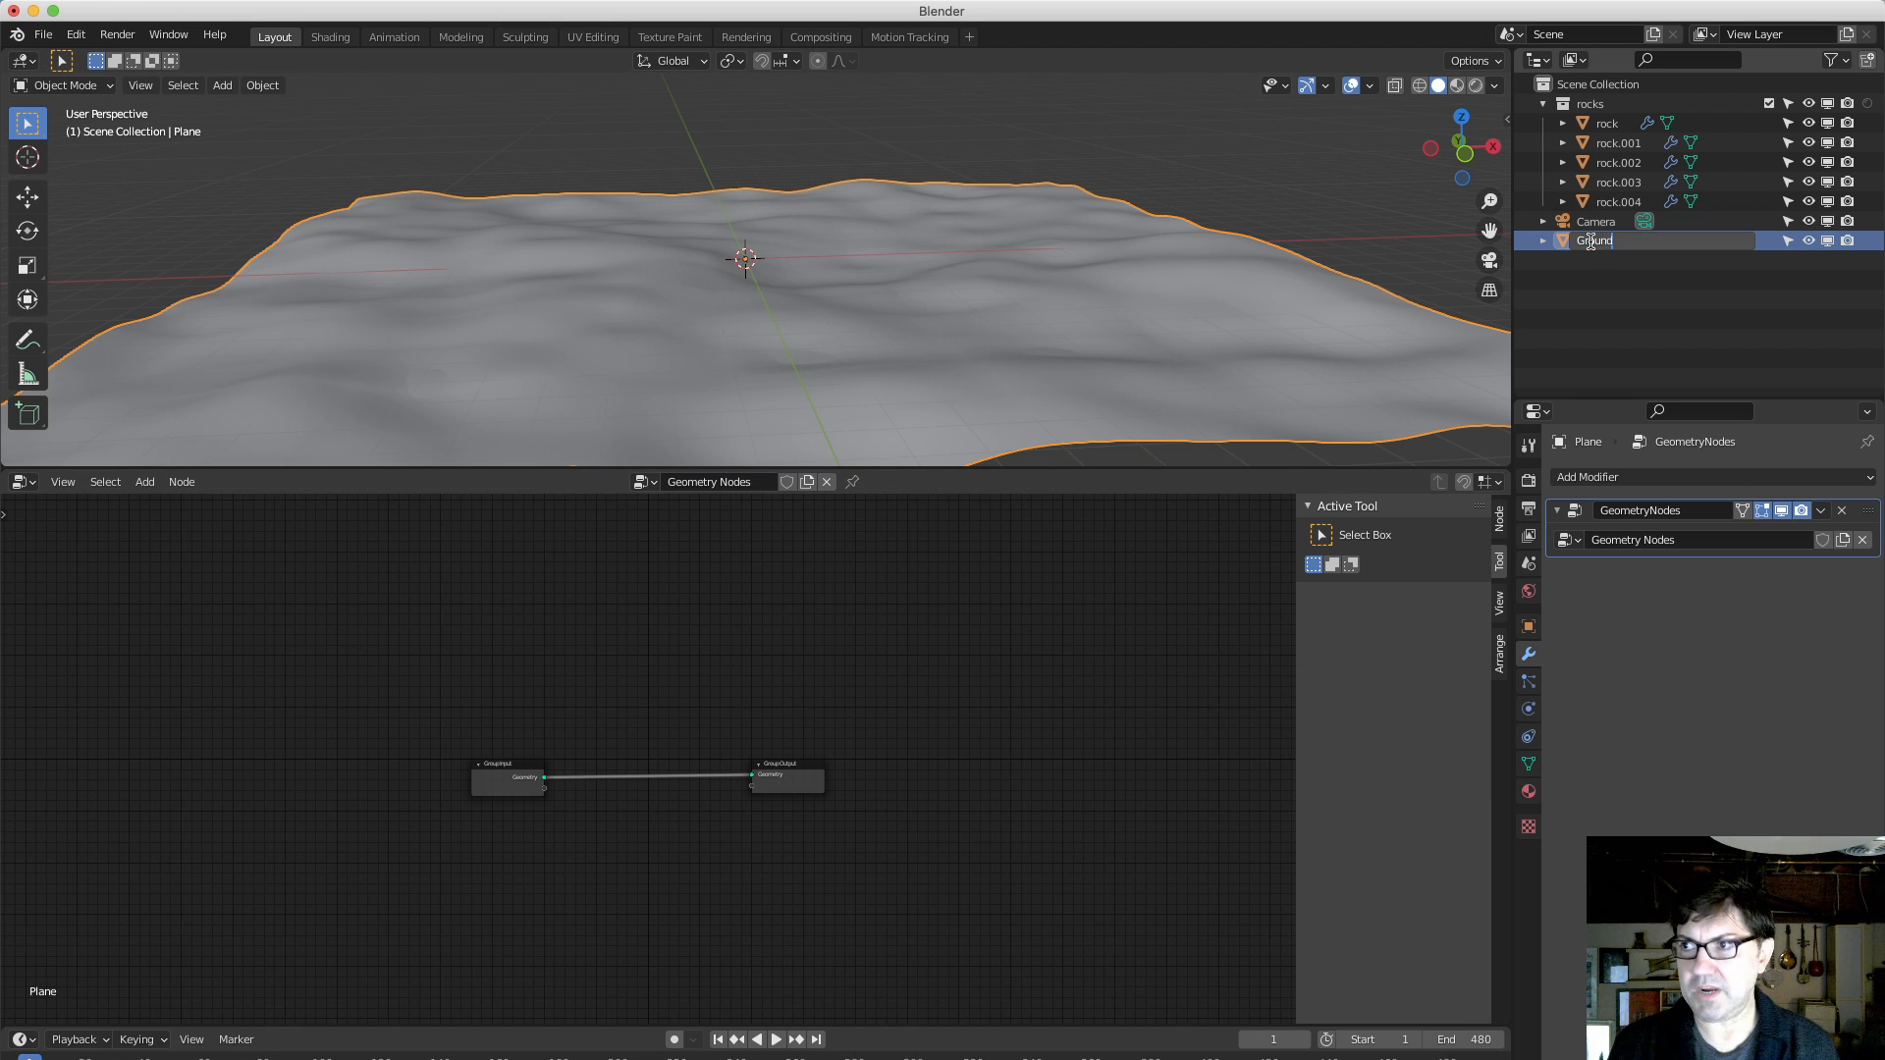
key("Return")
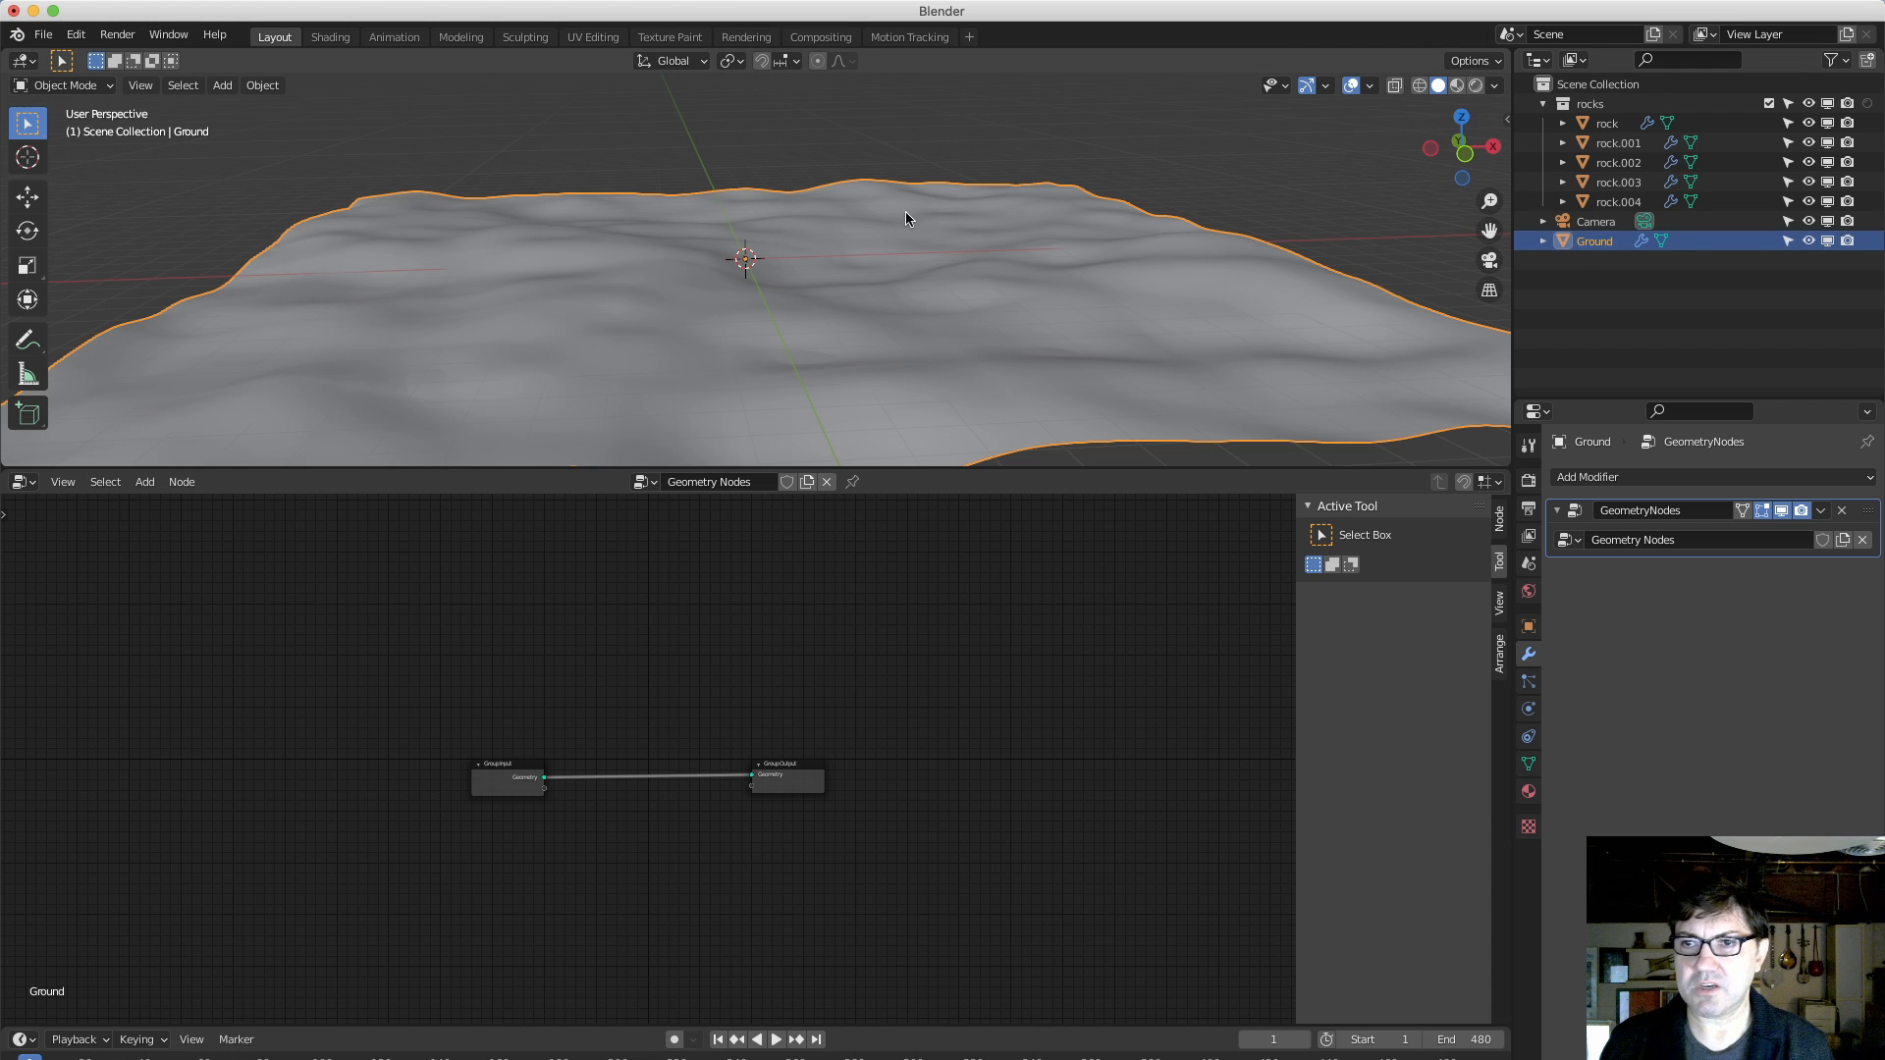
middle_click_drag(799, 293, 779, 298)
Move the Group Input node slightly farther from the Group Output node and select the Group Output node.
scroll(660, 763, "up", 9)
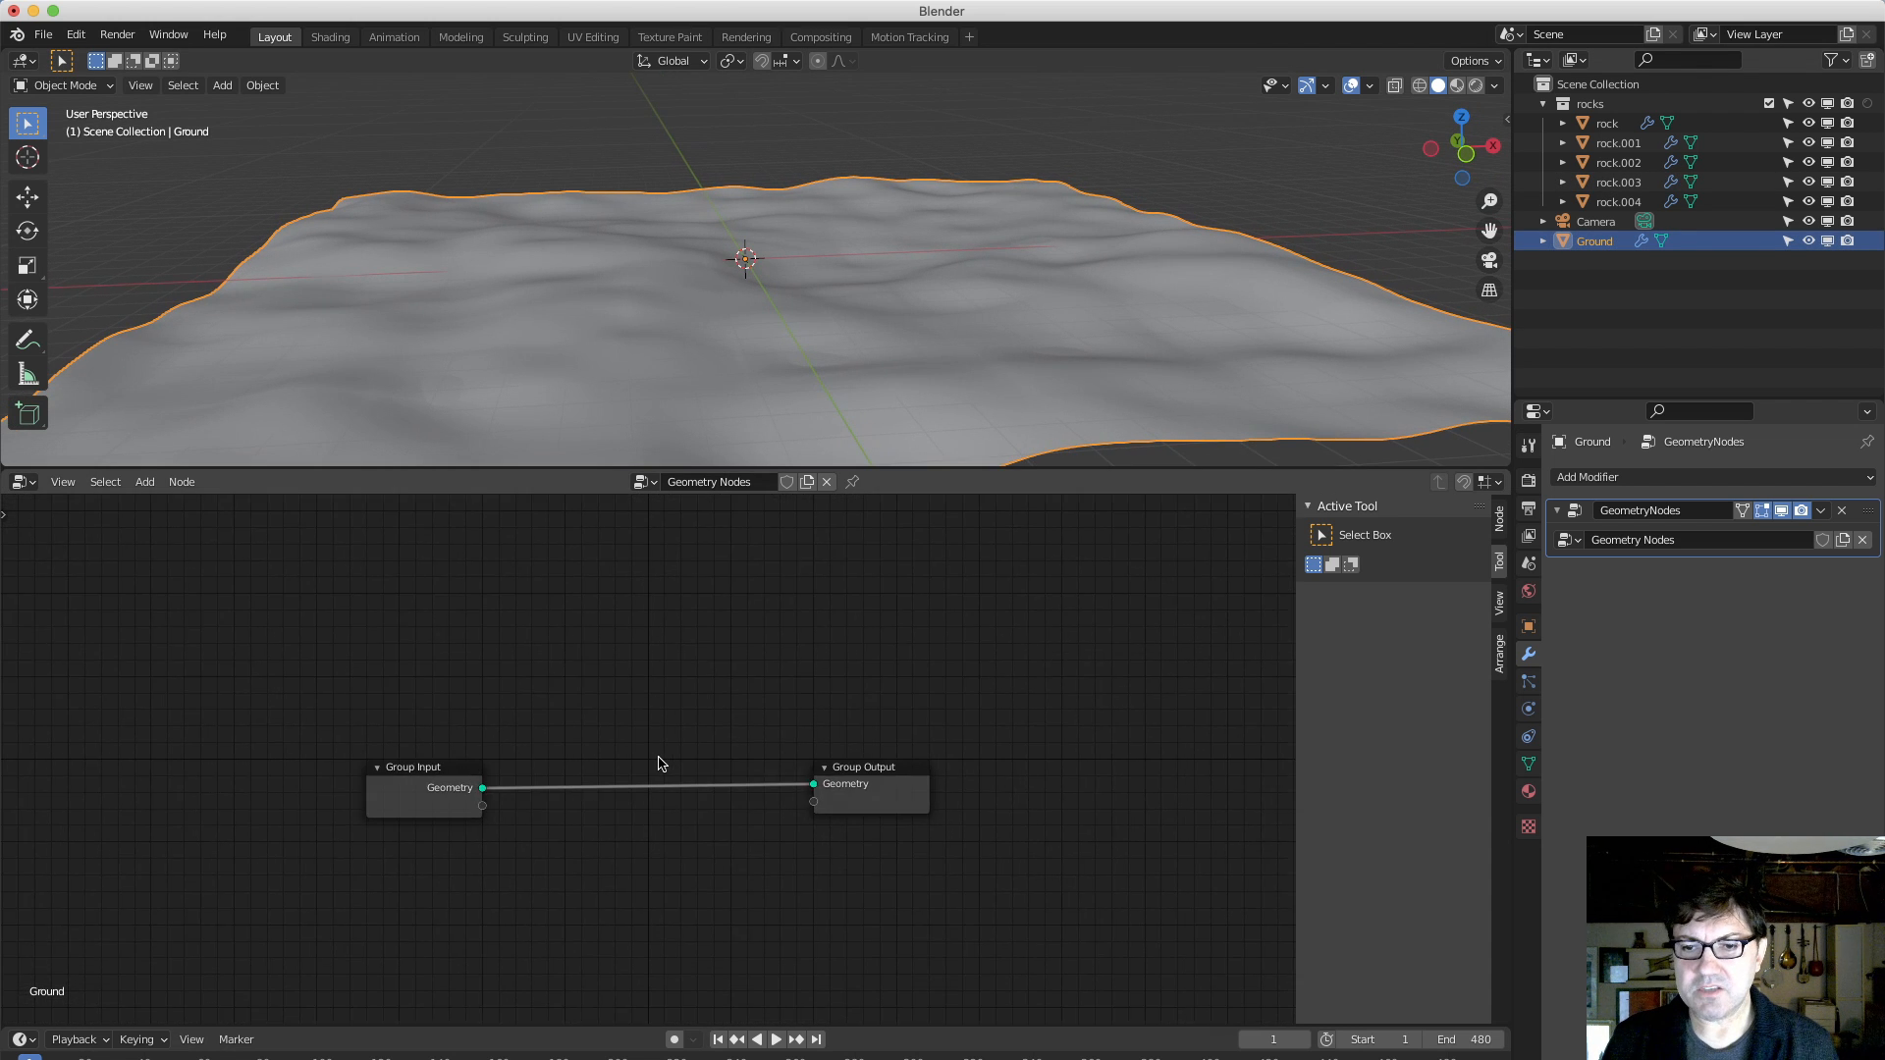
middle_click_drag(663, 709, 686, 762)
scroll(686, 763, "up", 2)
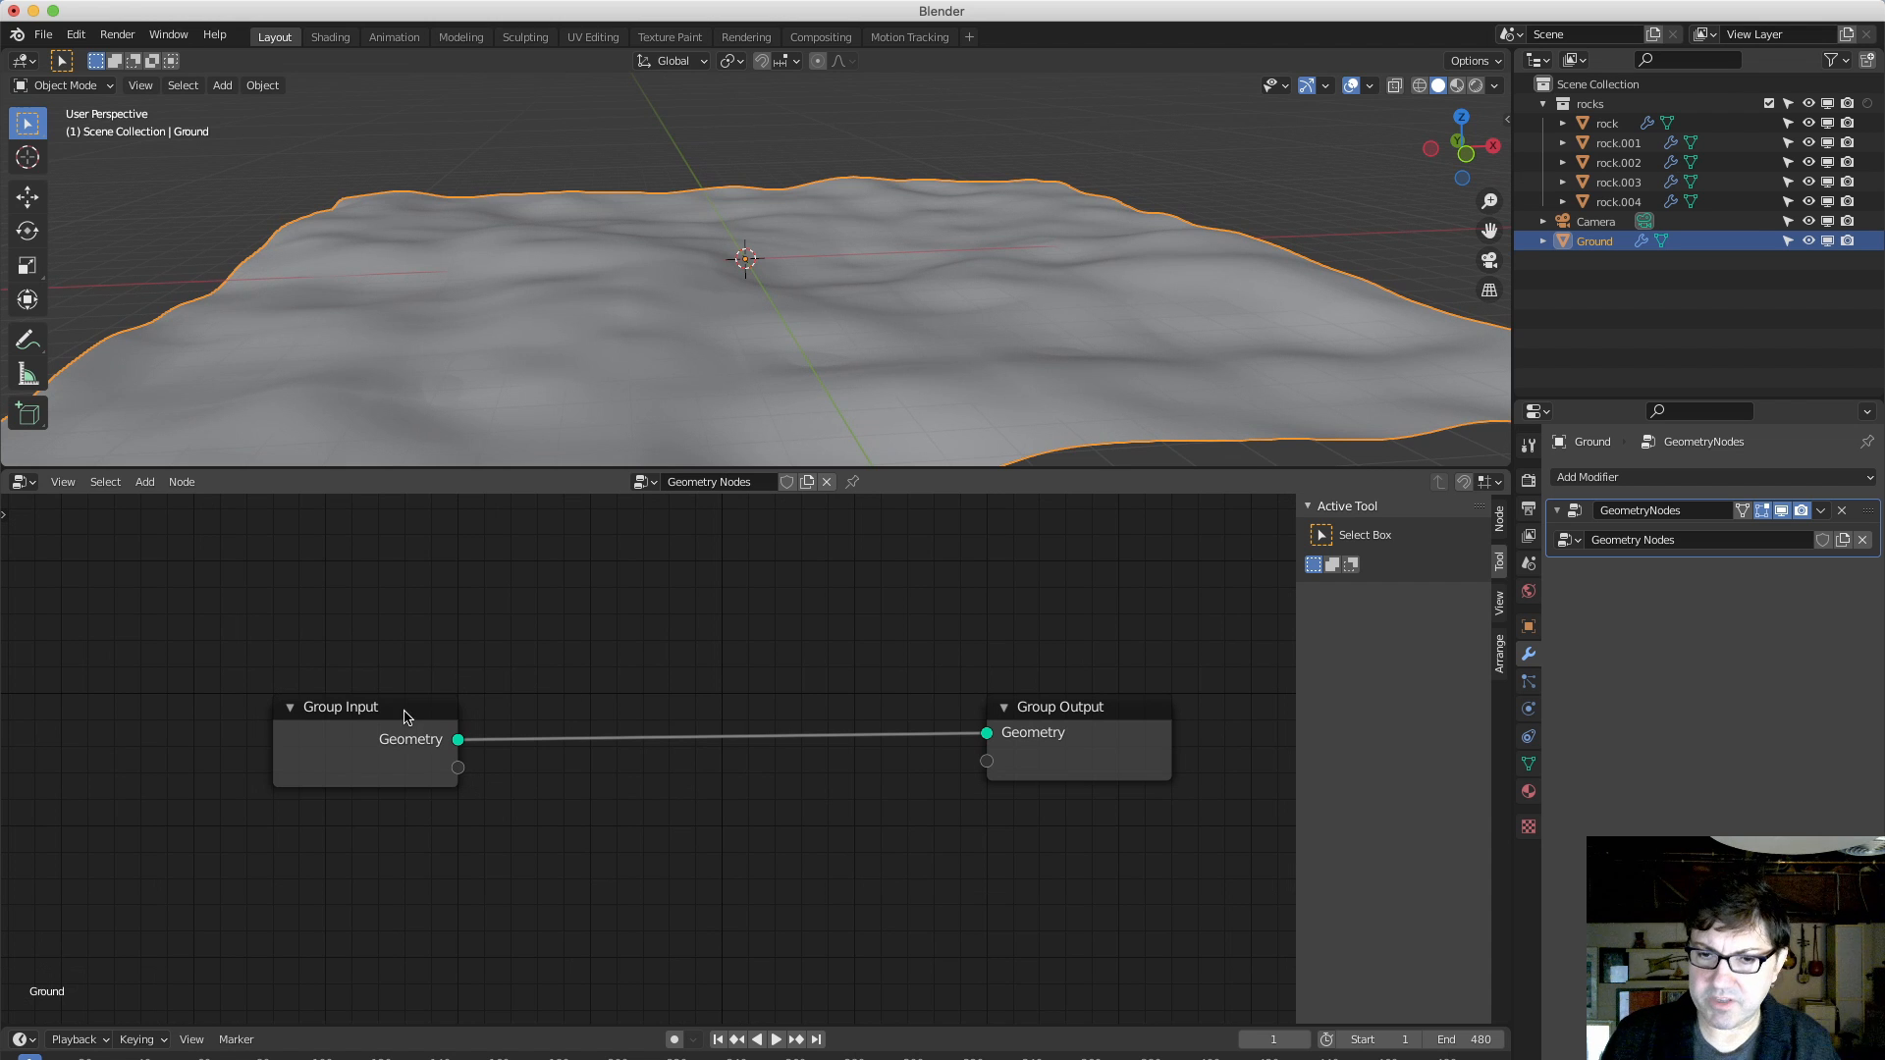
left_click_drag(406, 712, 377, 708)
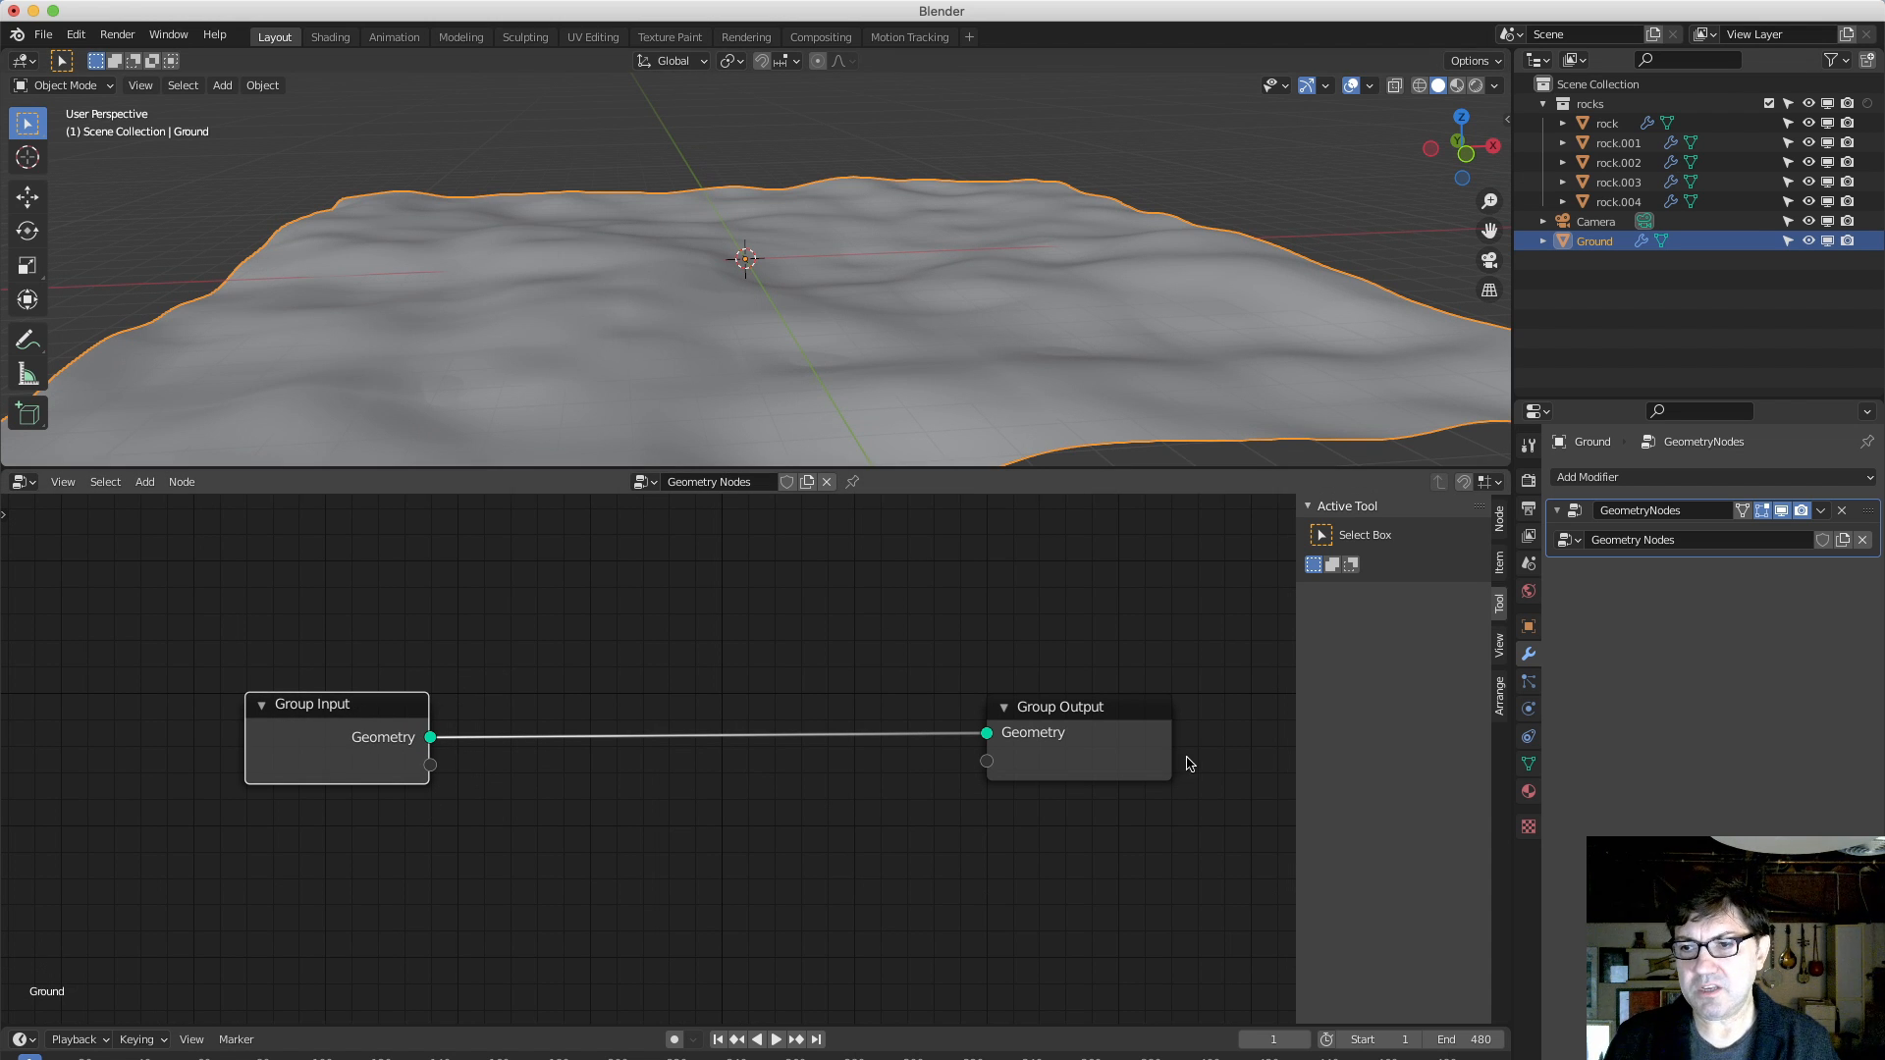
left_click(1102, 709)
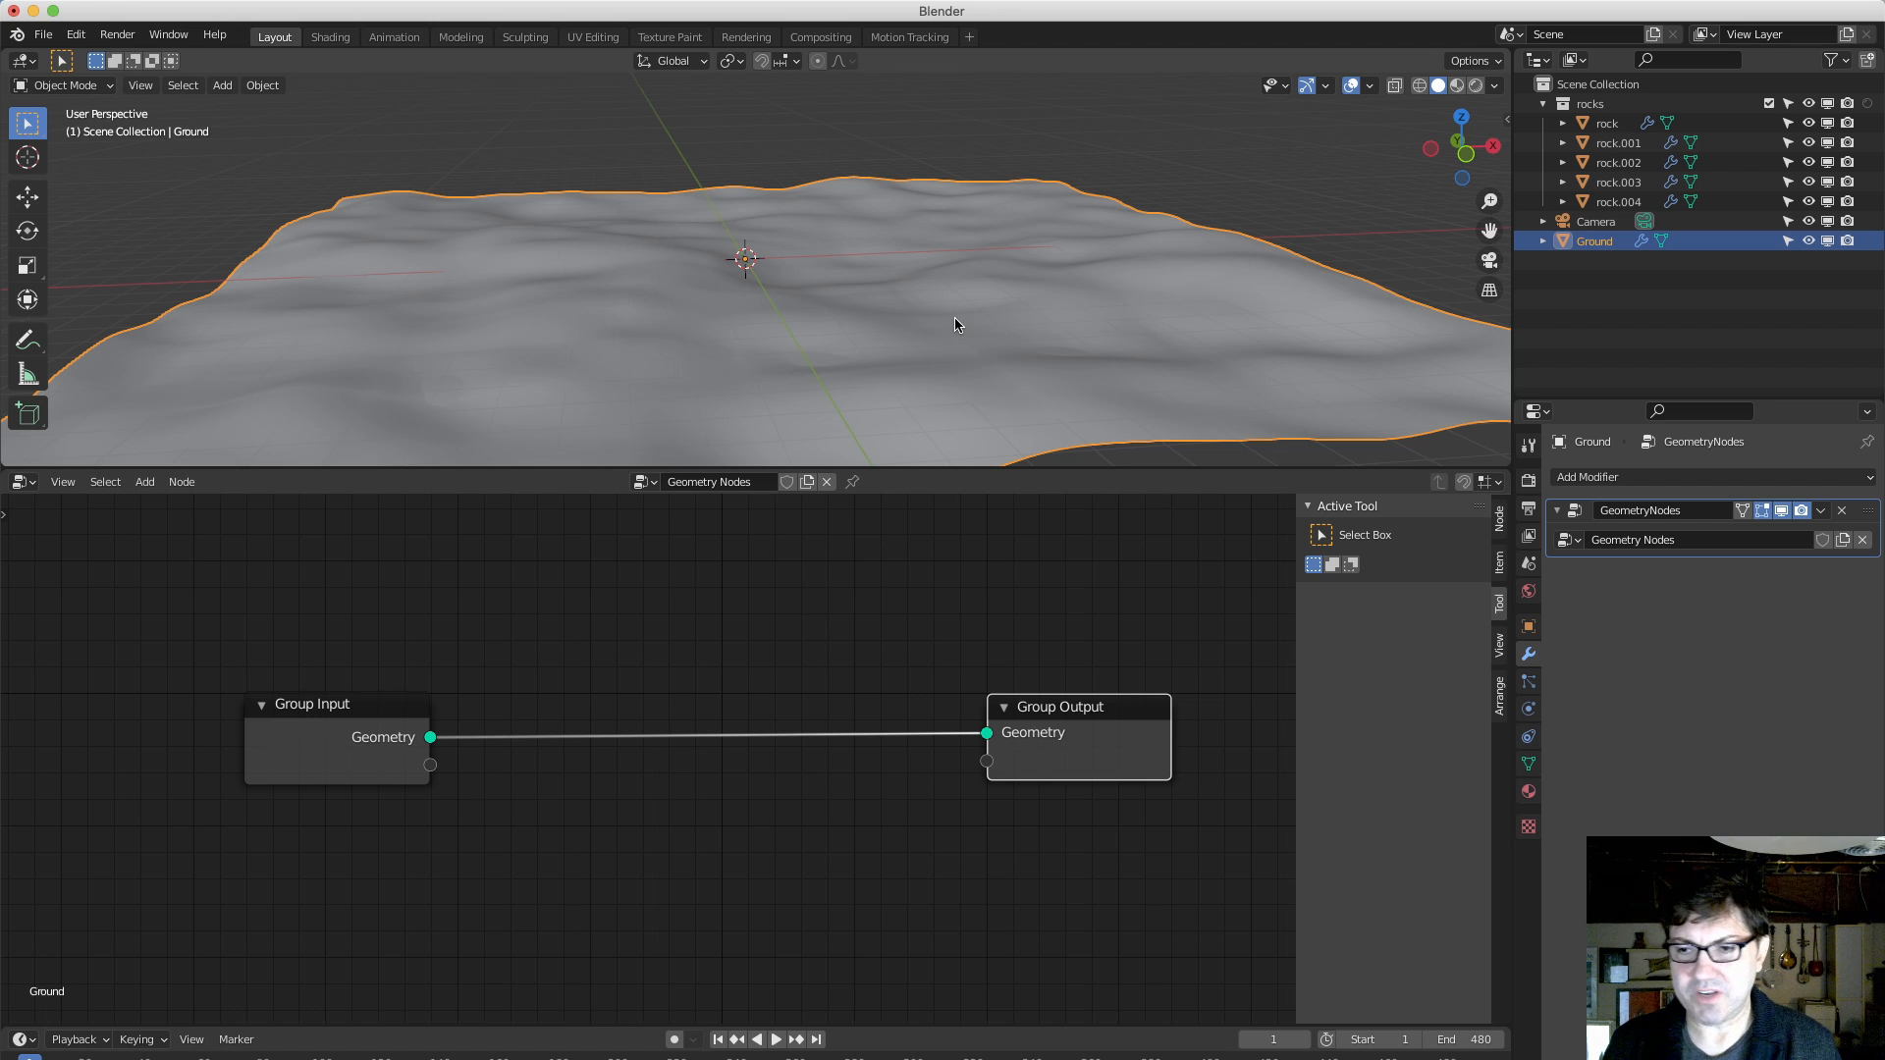
Add a Point Distribute node on the link between the Group Input and Group Output nodes.
mouse_move(690, 635)
middle_mouse_down()
mouse_move(694, 609)
mouse_move(632, 604)
mouse_move(665, 629)
middle_mouse_up()
scroll(629, 297, "down", 2)
scroll(691, 303, "down", 2)
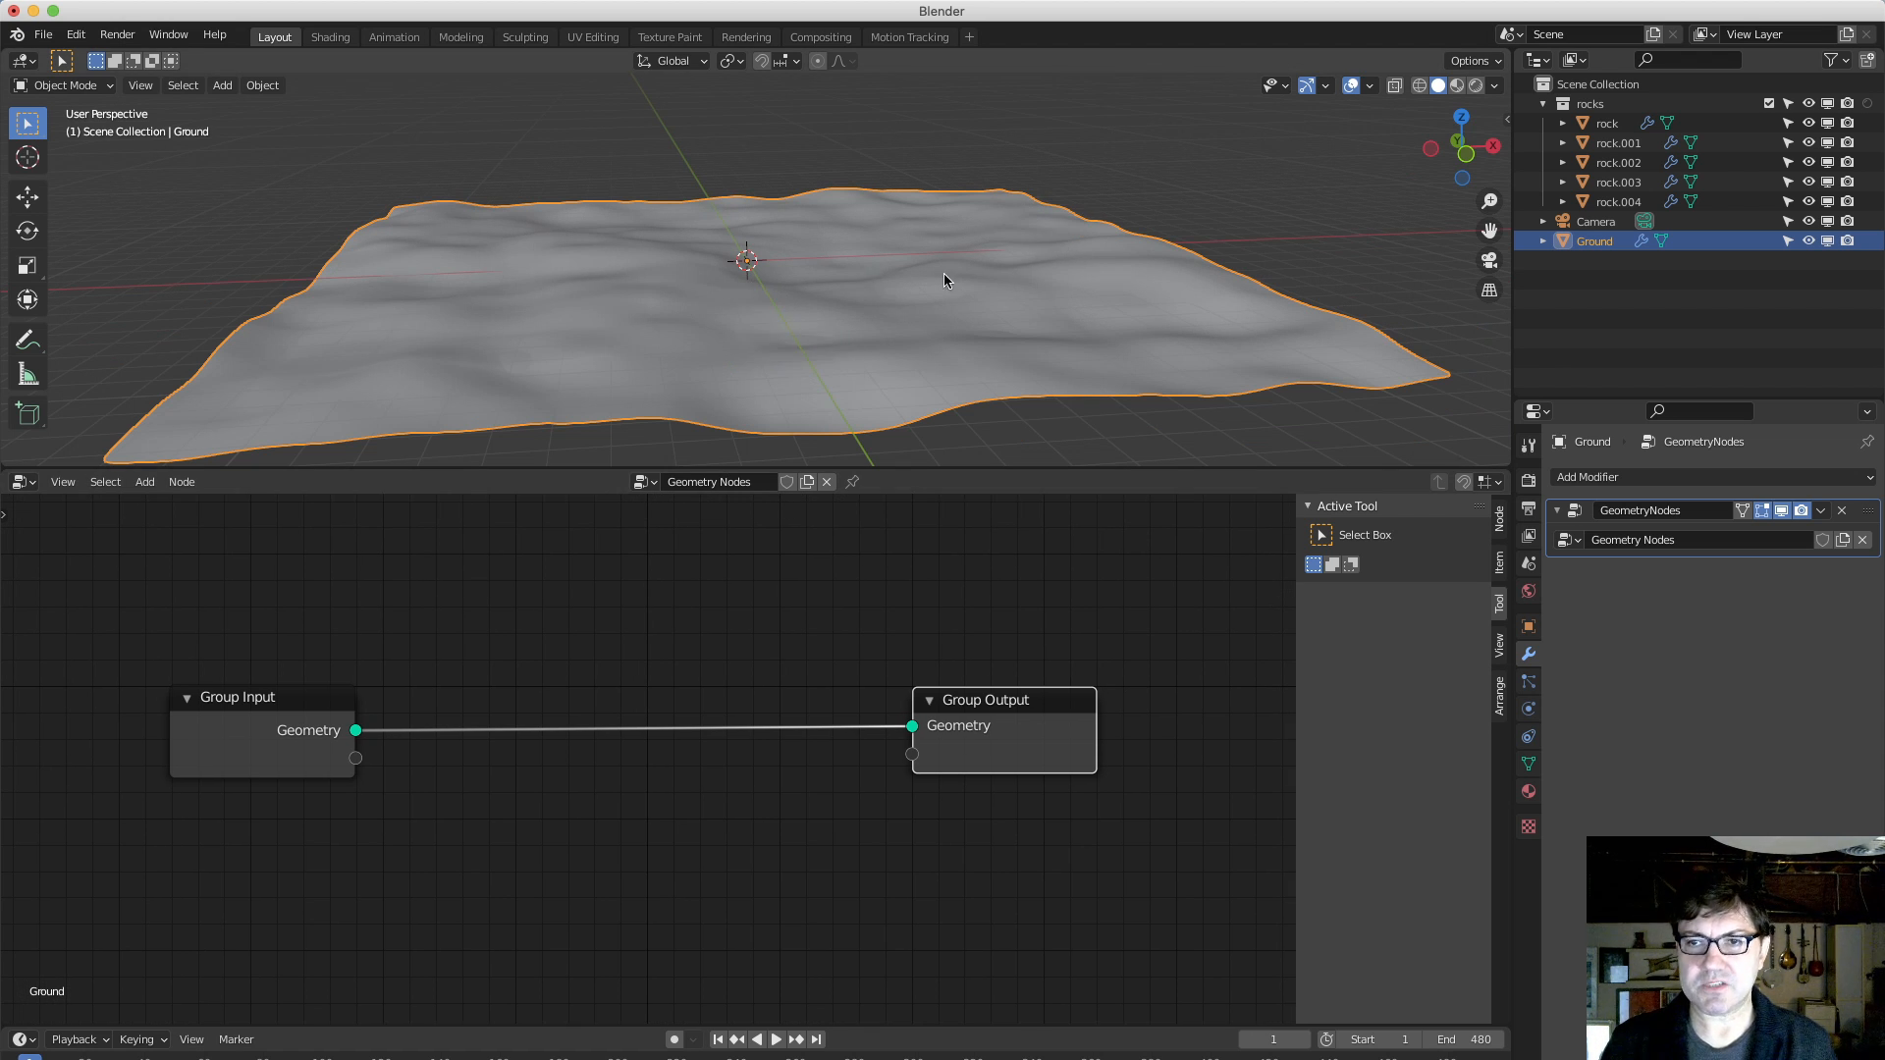
key("shift+a")
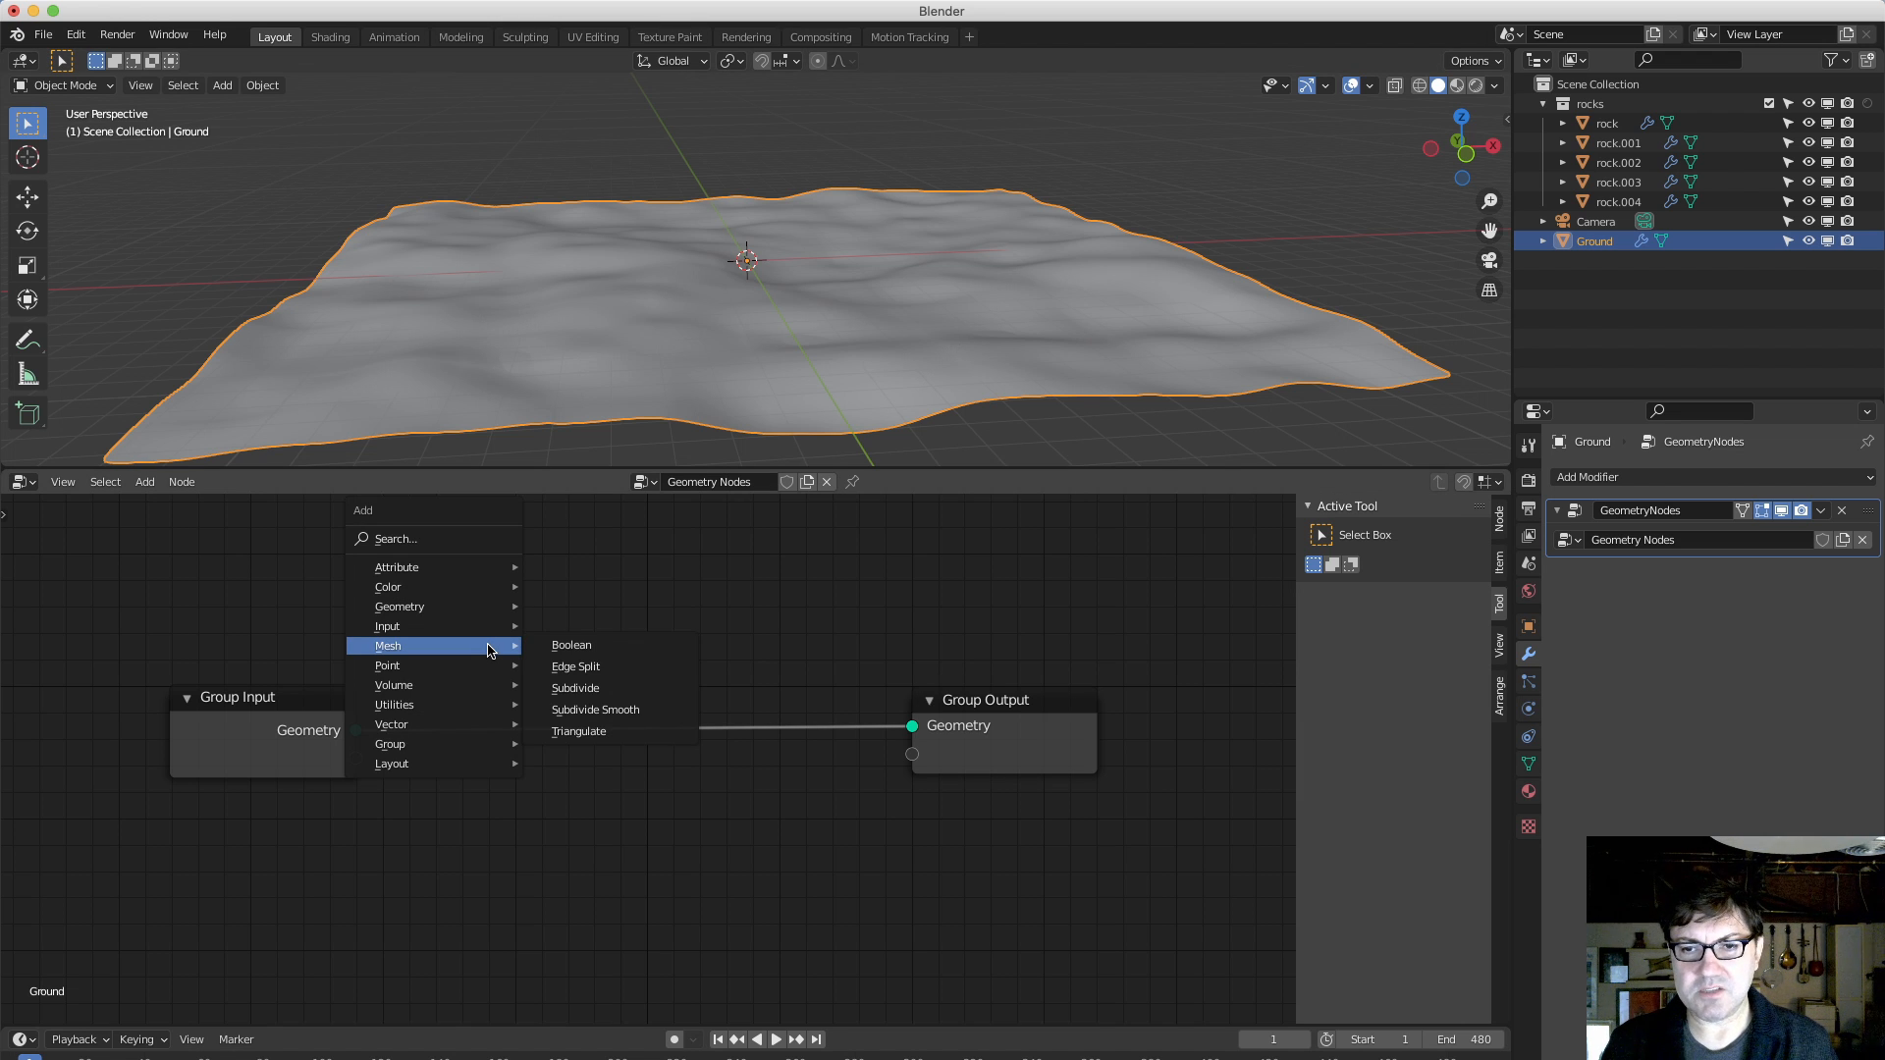
mouse_move(456, 669)
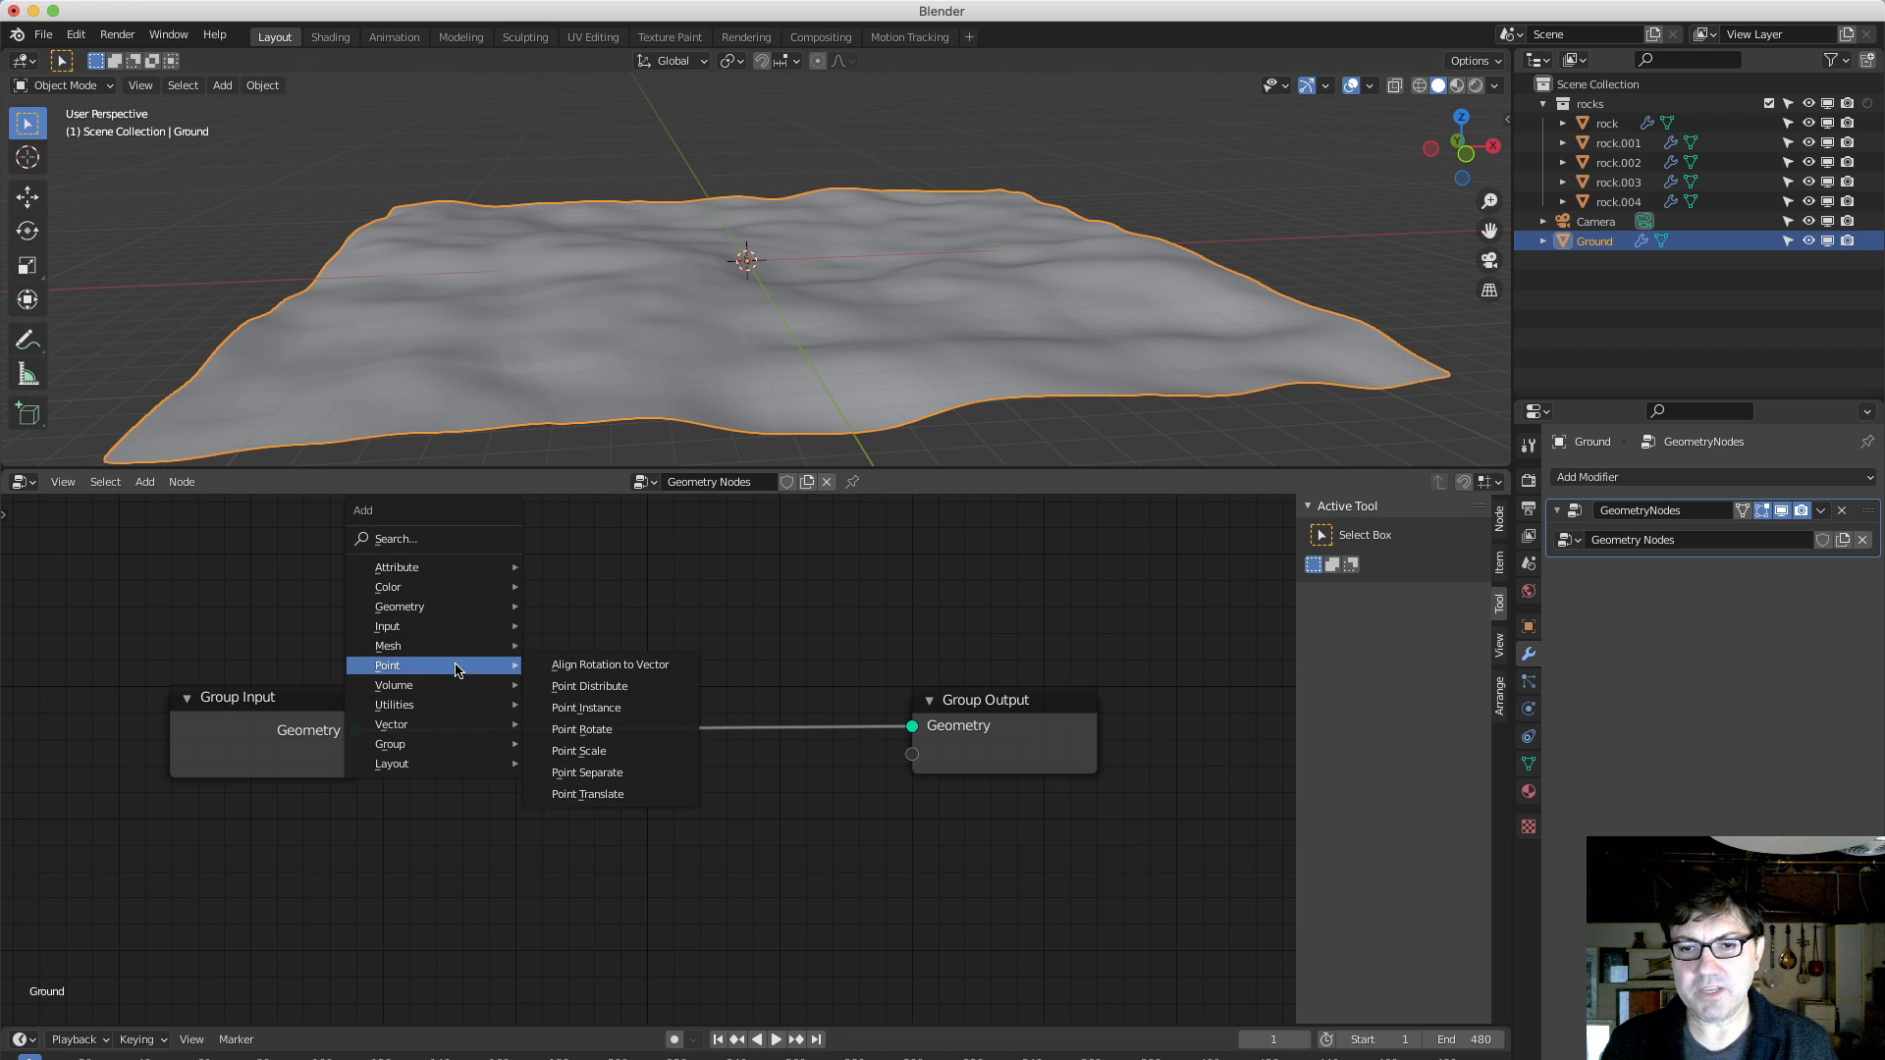
left_click(628, 686)
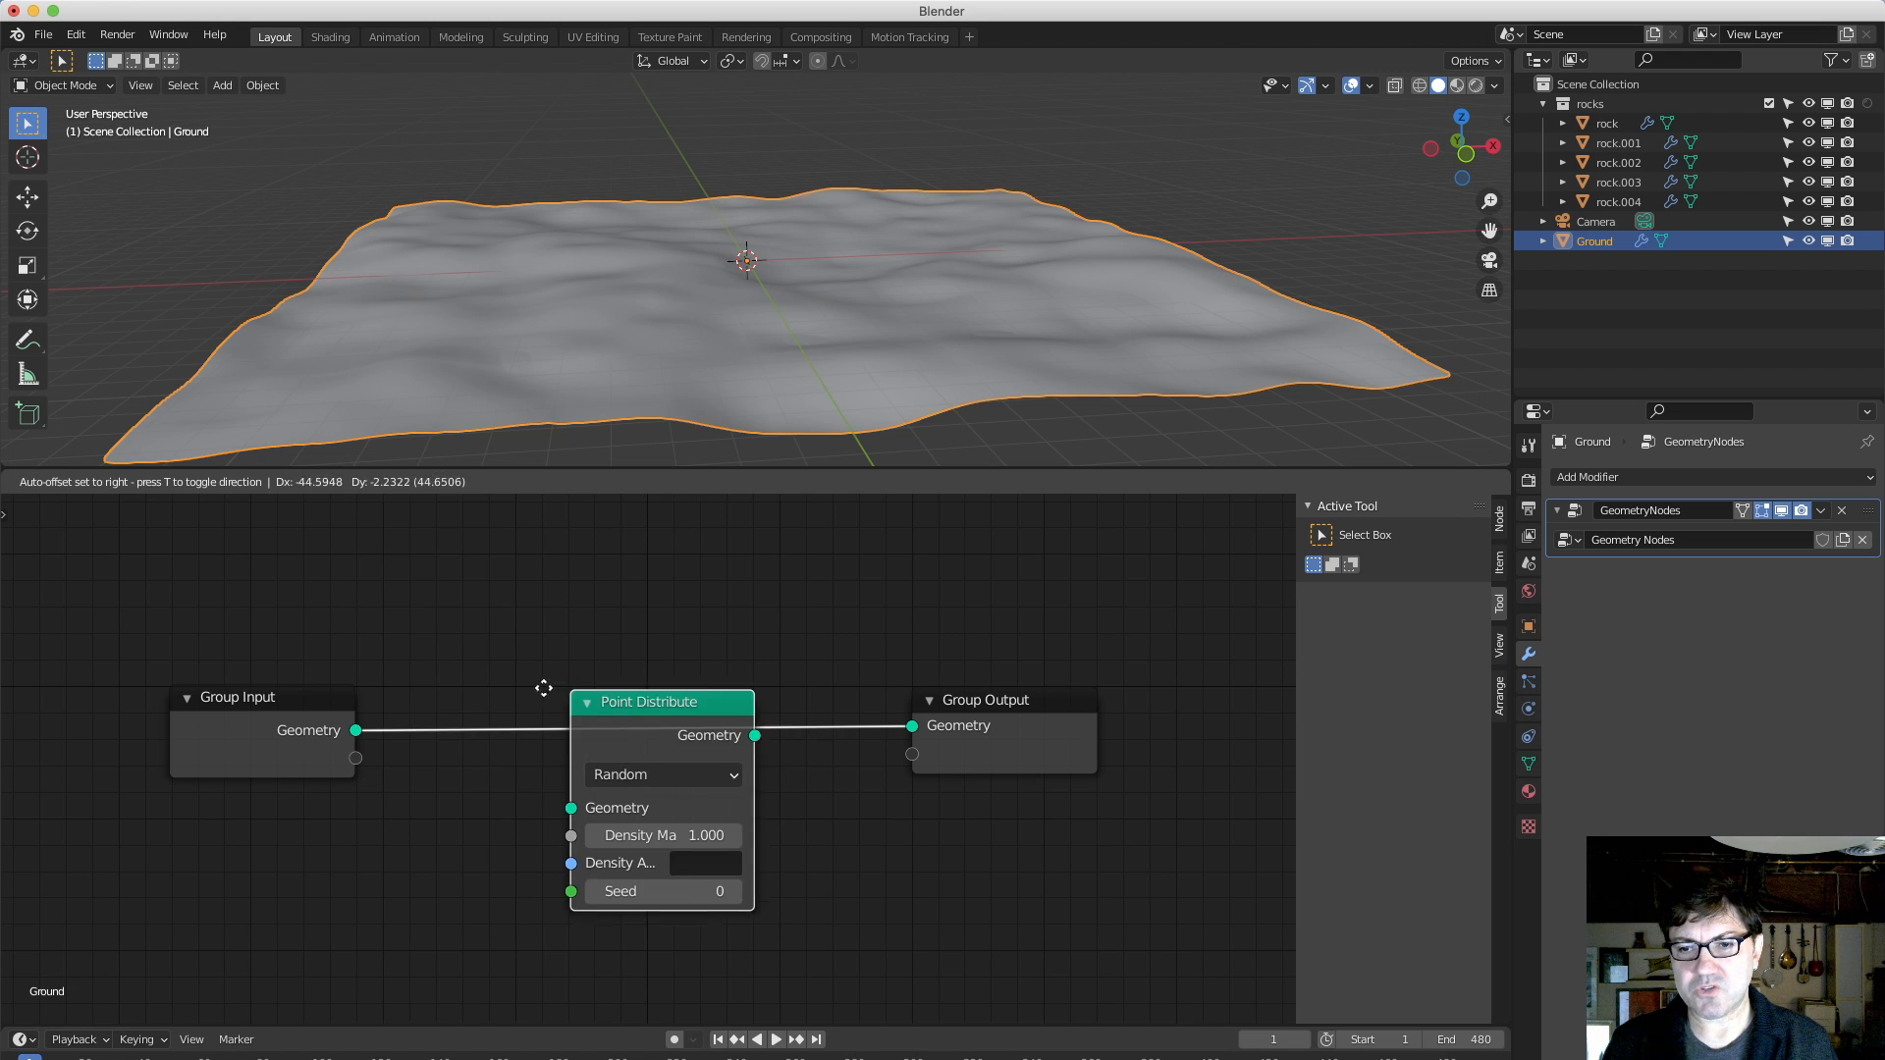
left_click(441, 628)
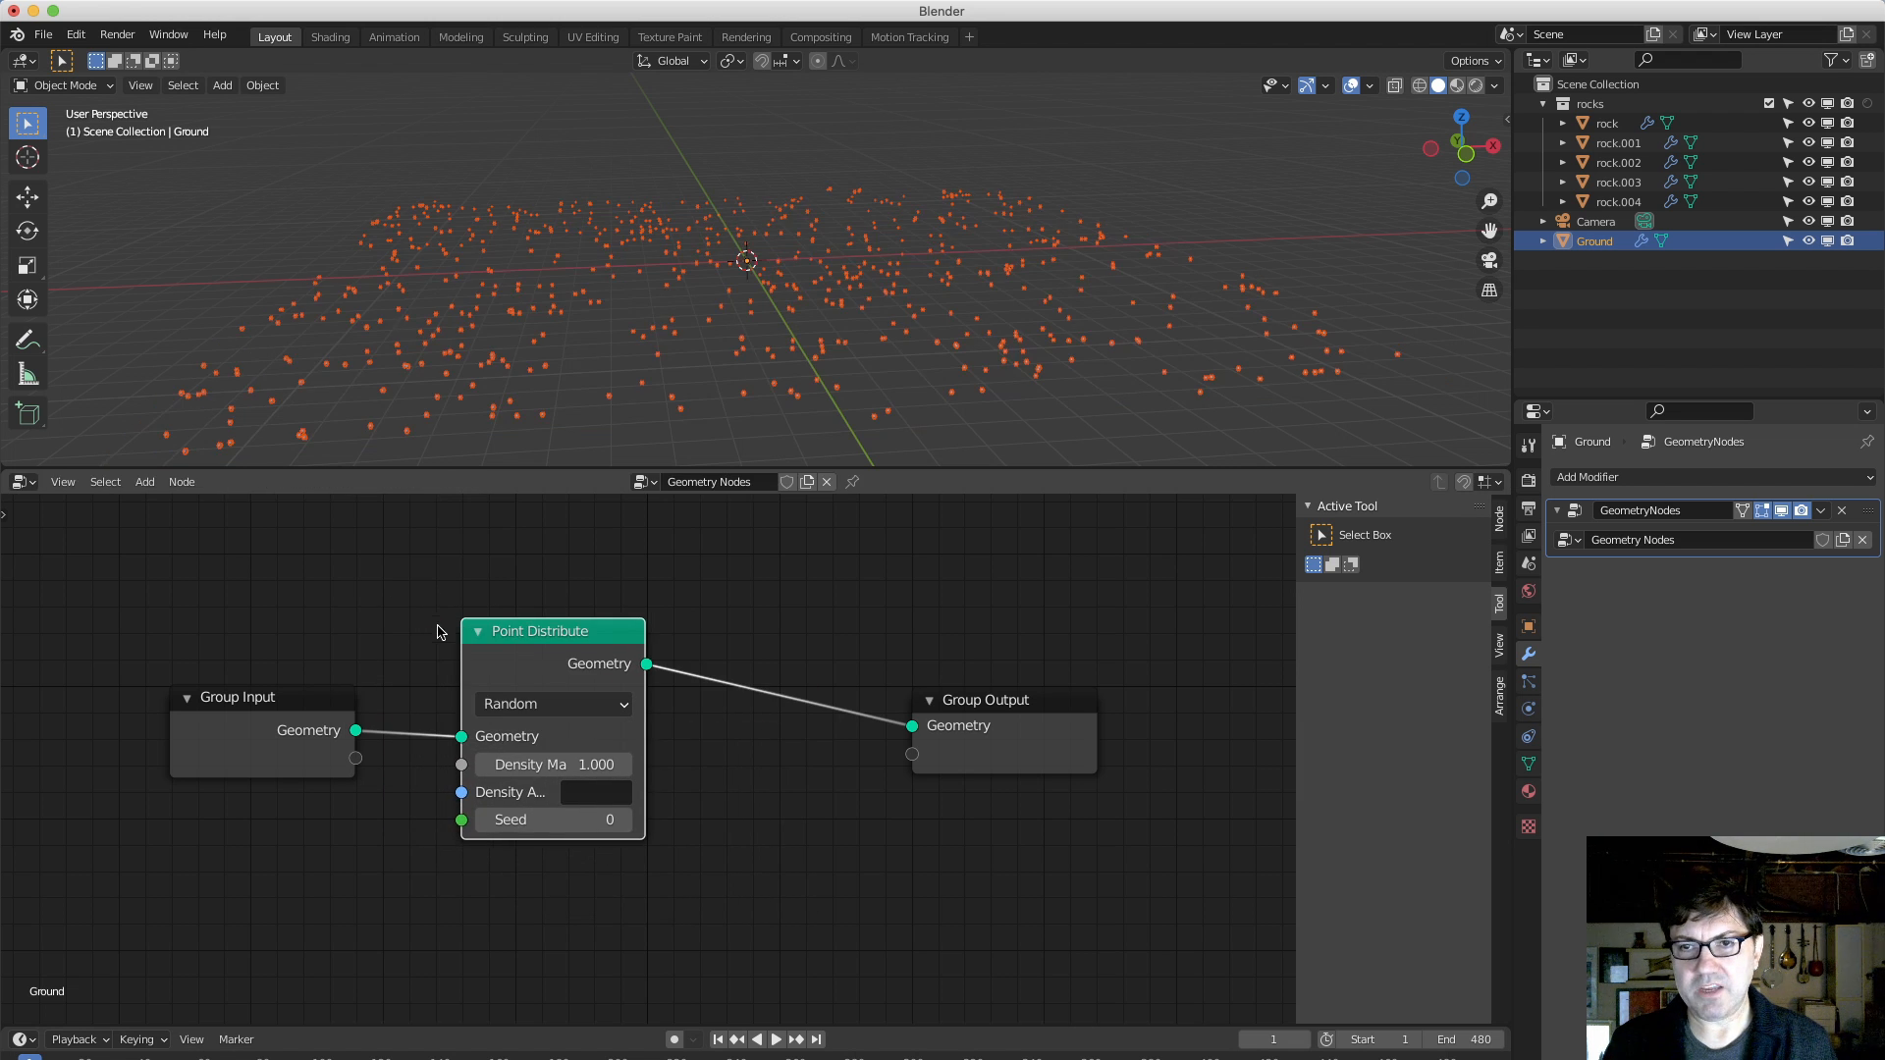
middle_click_drag(801, 241, 794, 260)
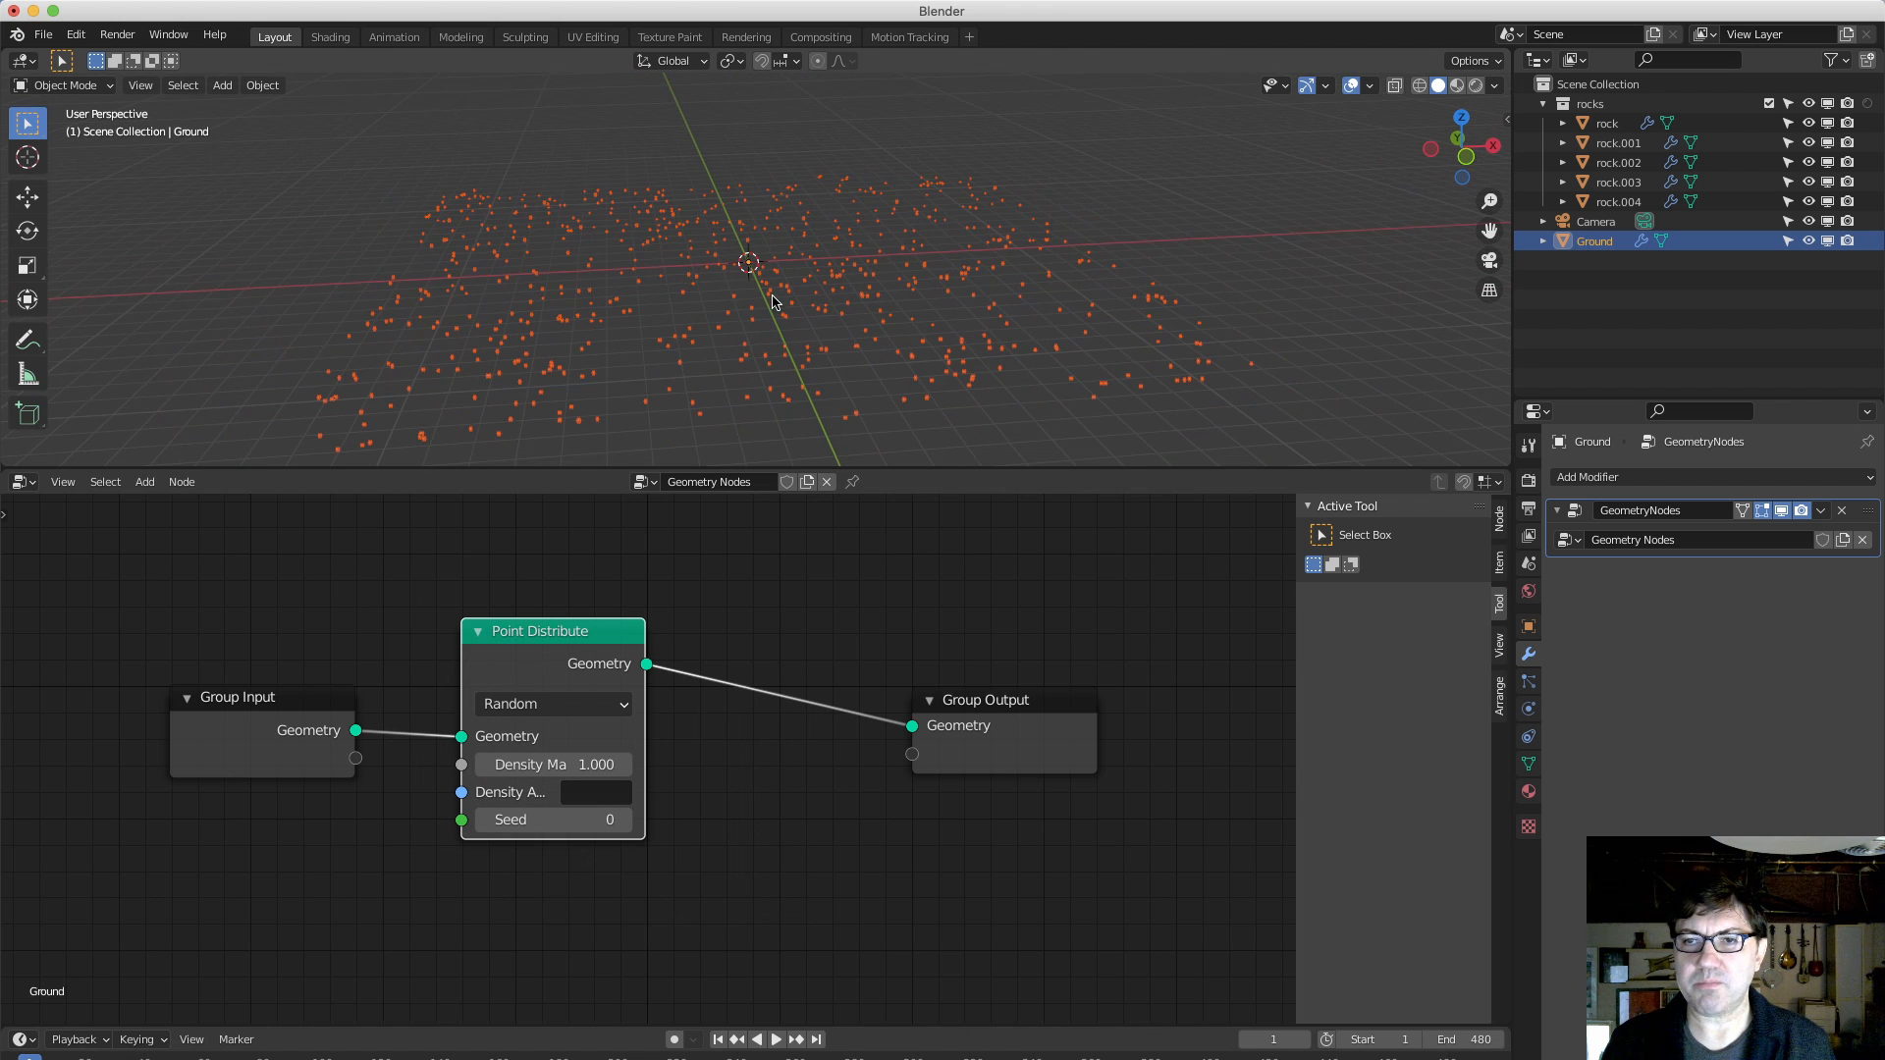
scroll(634, 332, "down", 2)
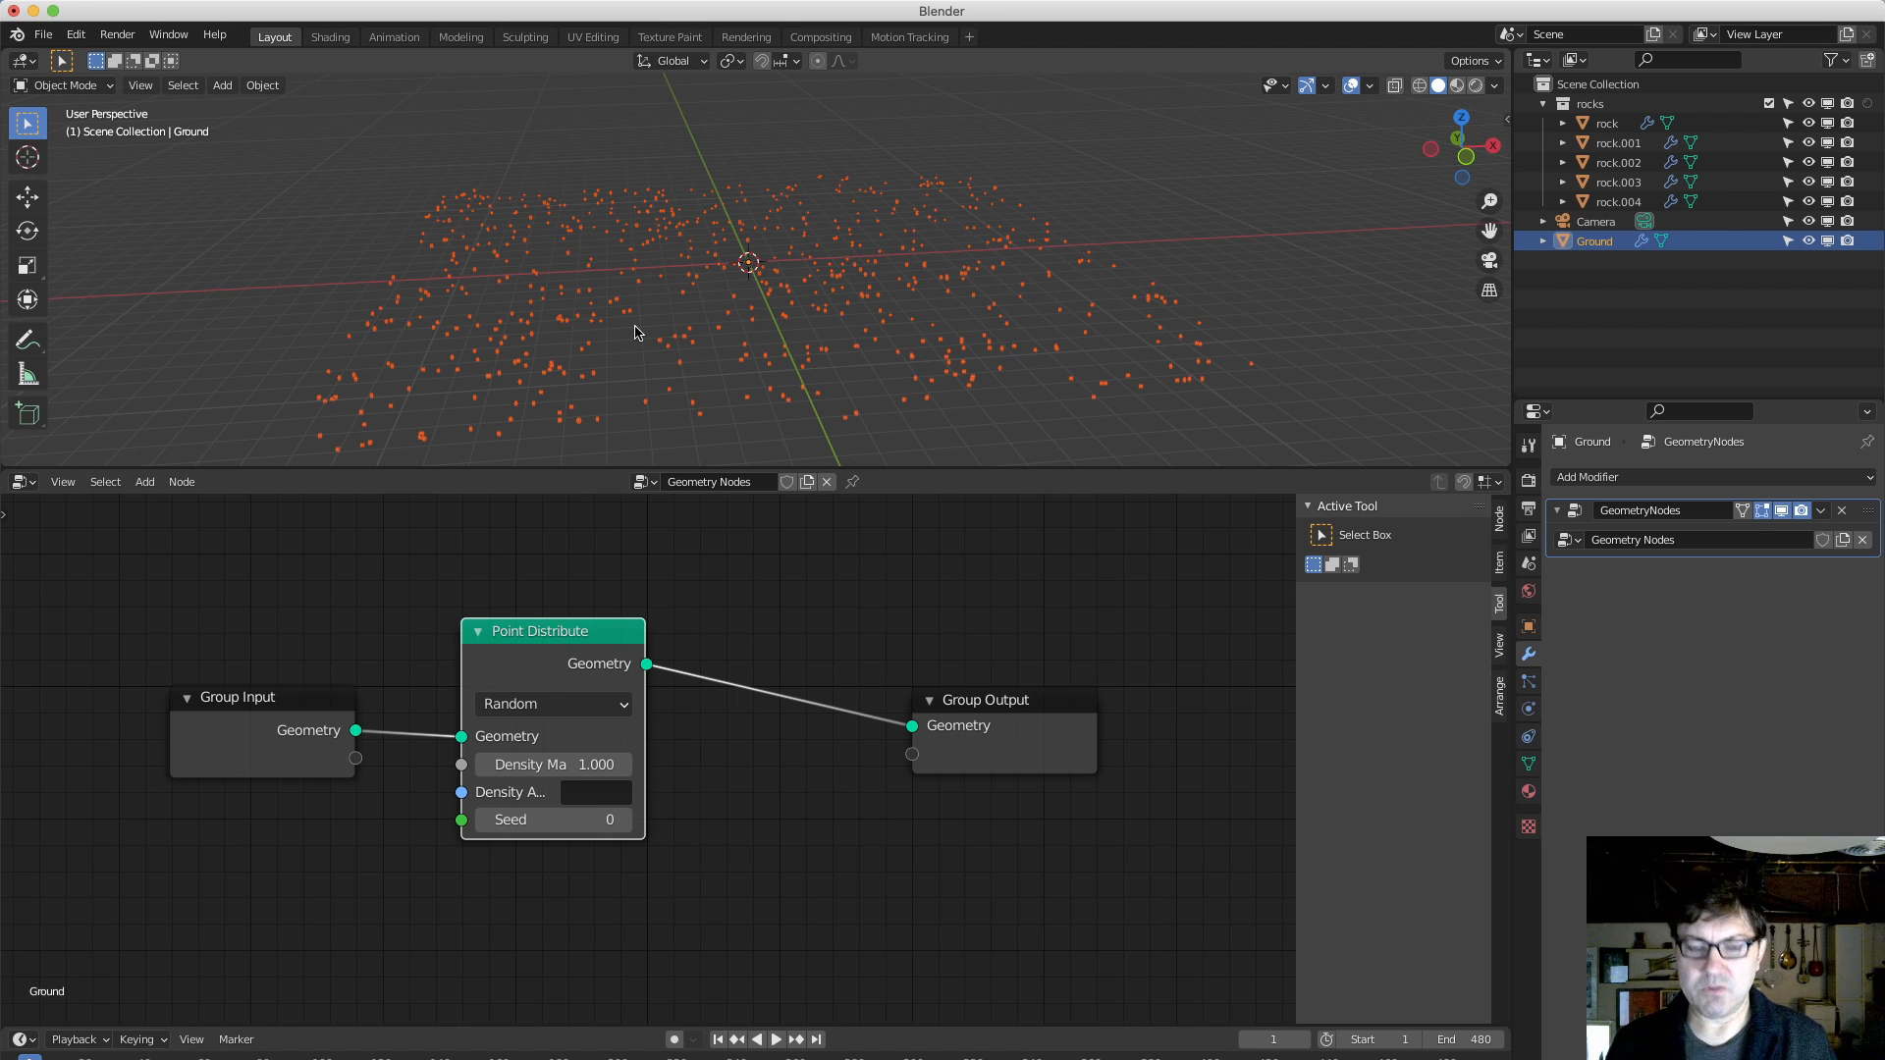
key("shift+a")
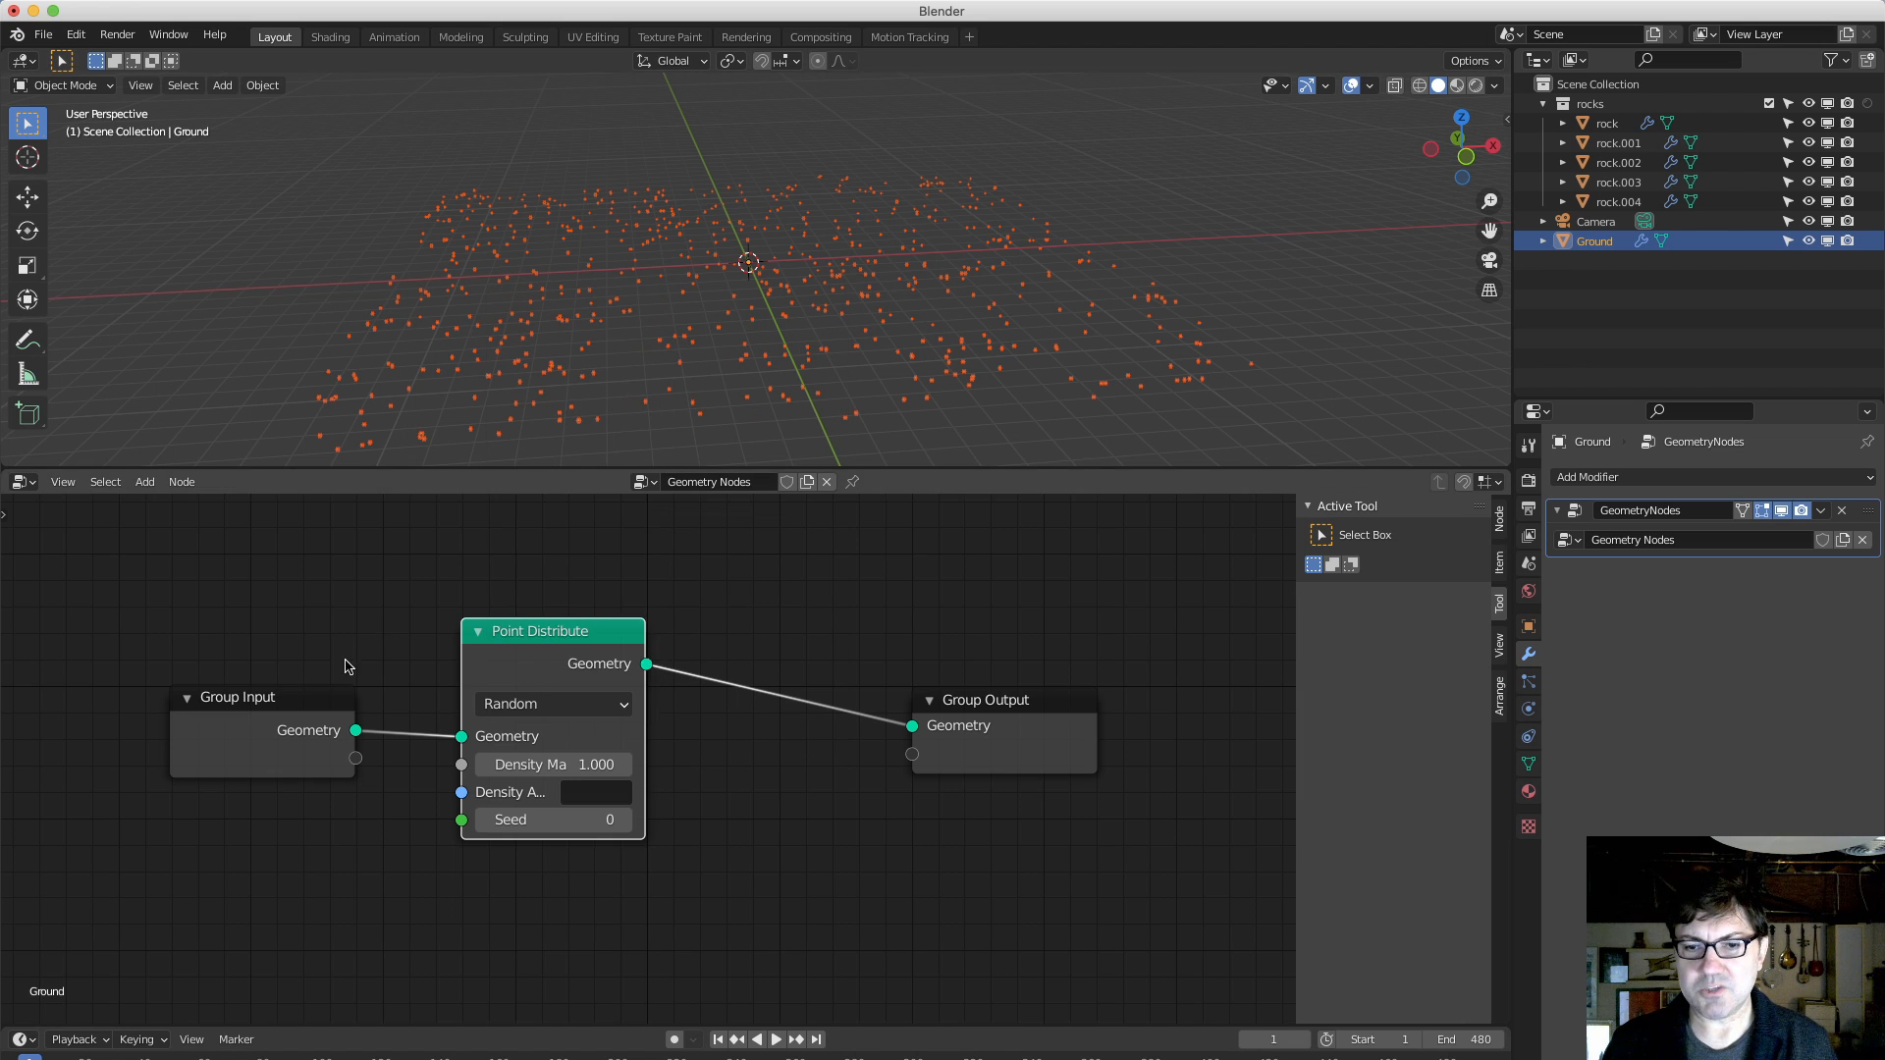
key("shift+a")
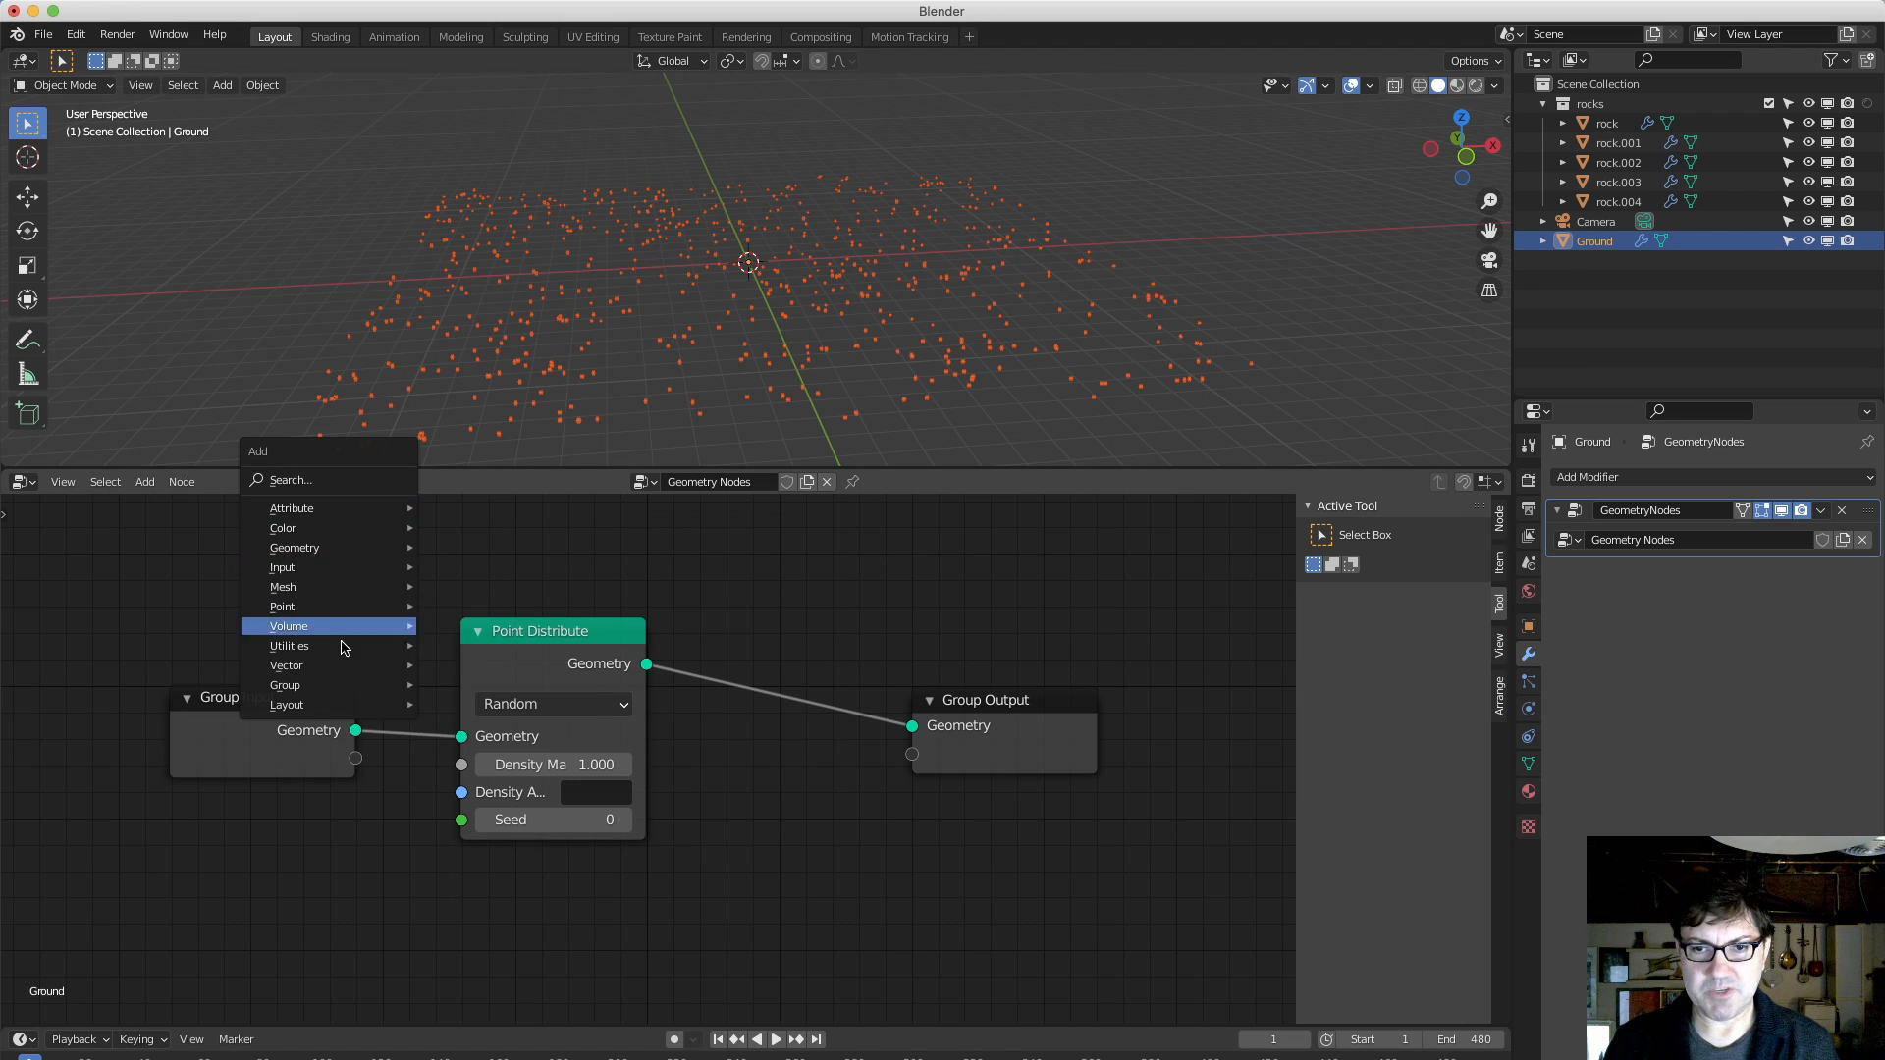
mouse_move(348, 643)
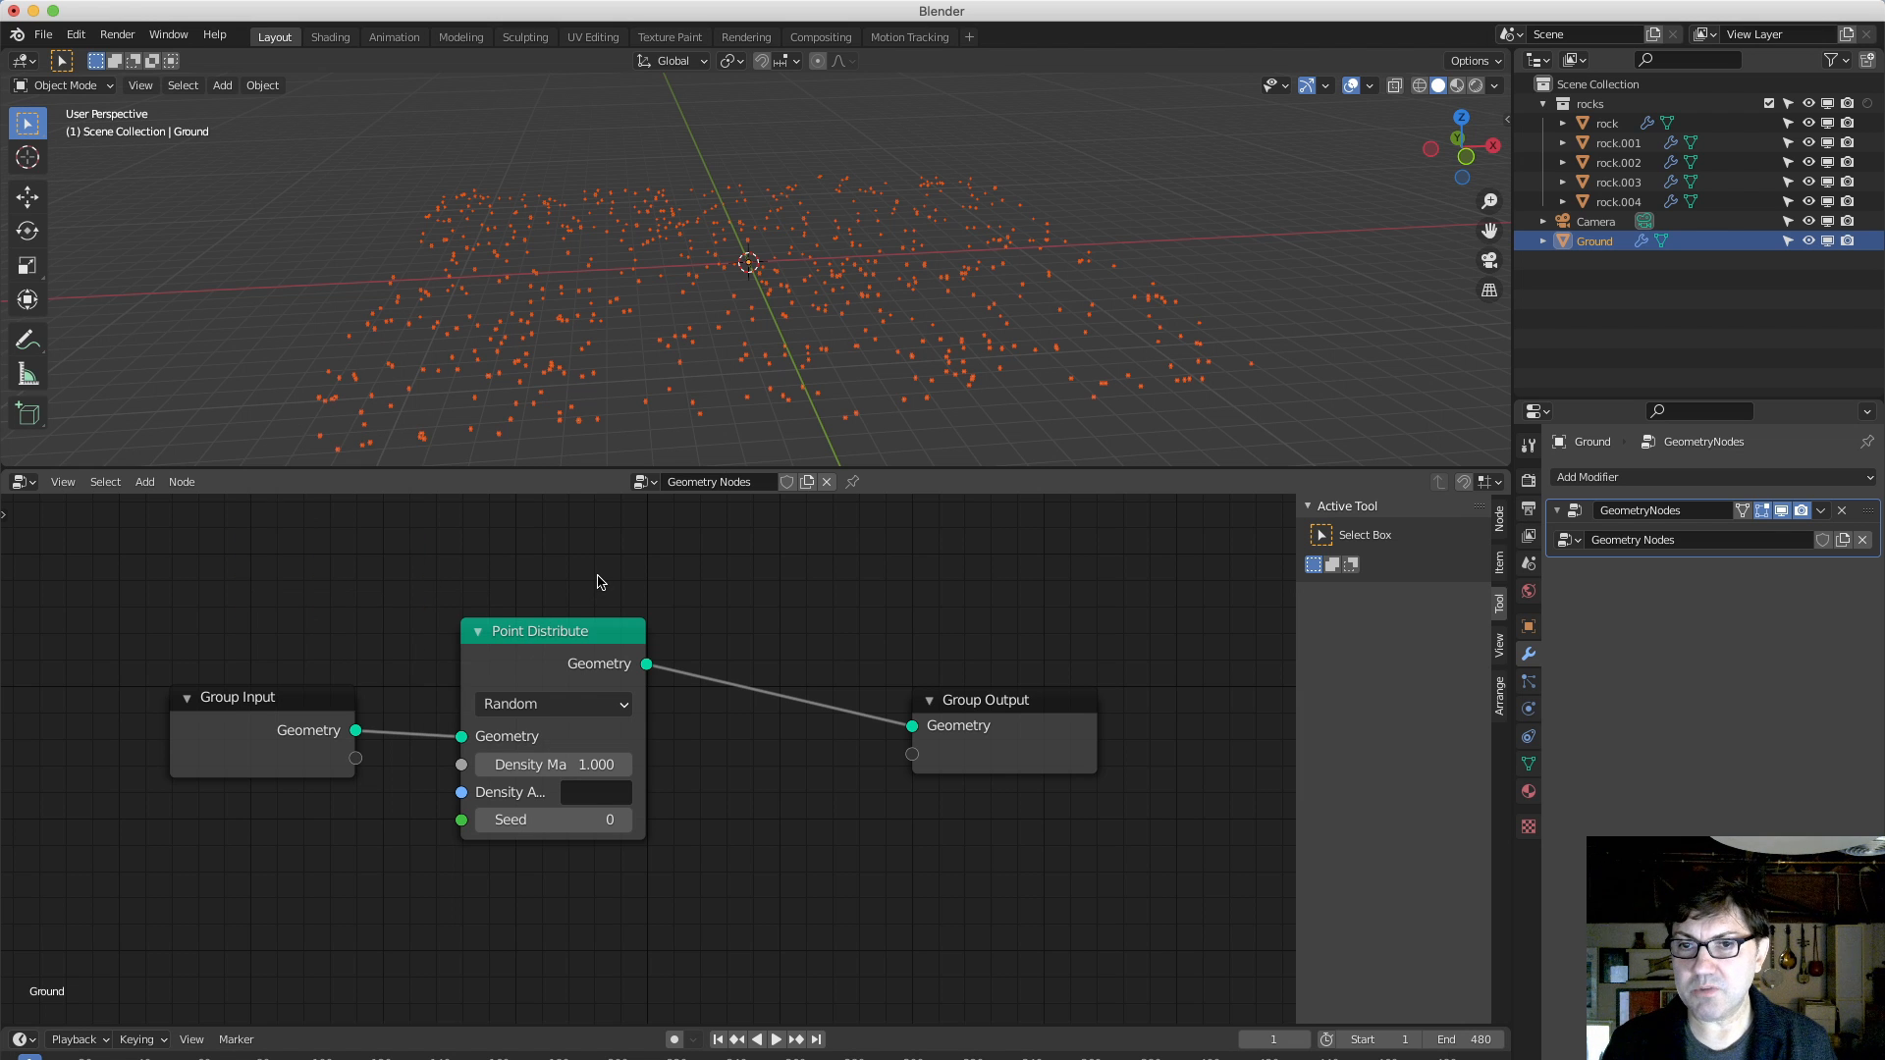
Move the Group Output node farther from the Point Distribute node and clear the node selection.
middle_click_drag(601, 582, 533, 591)
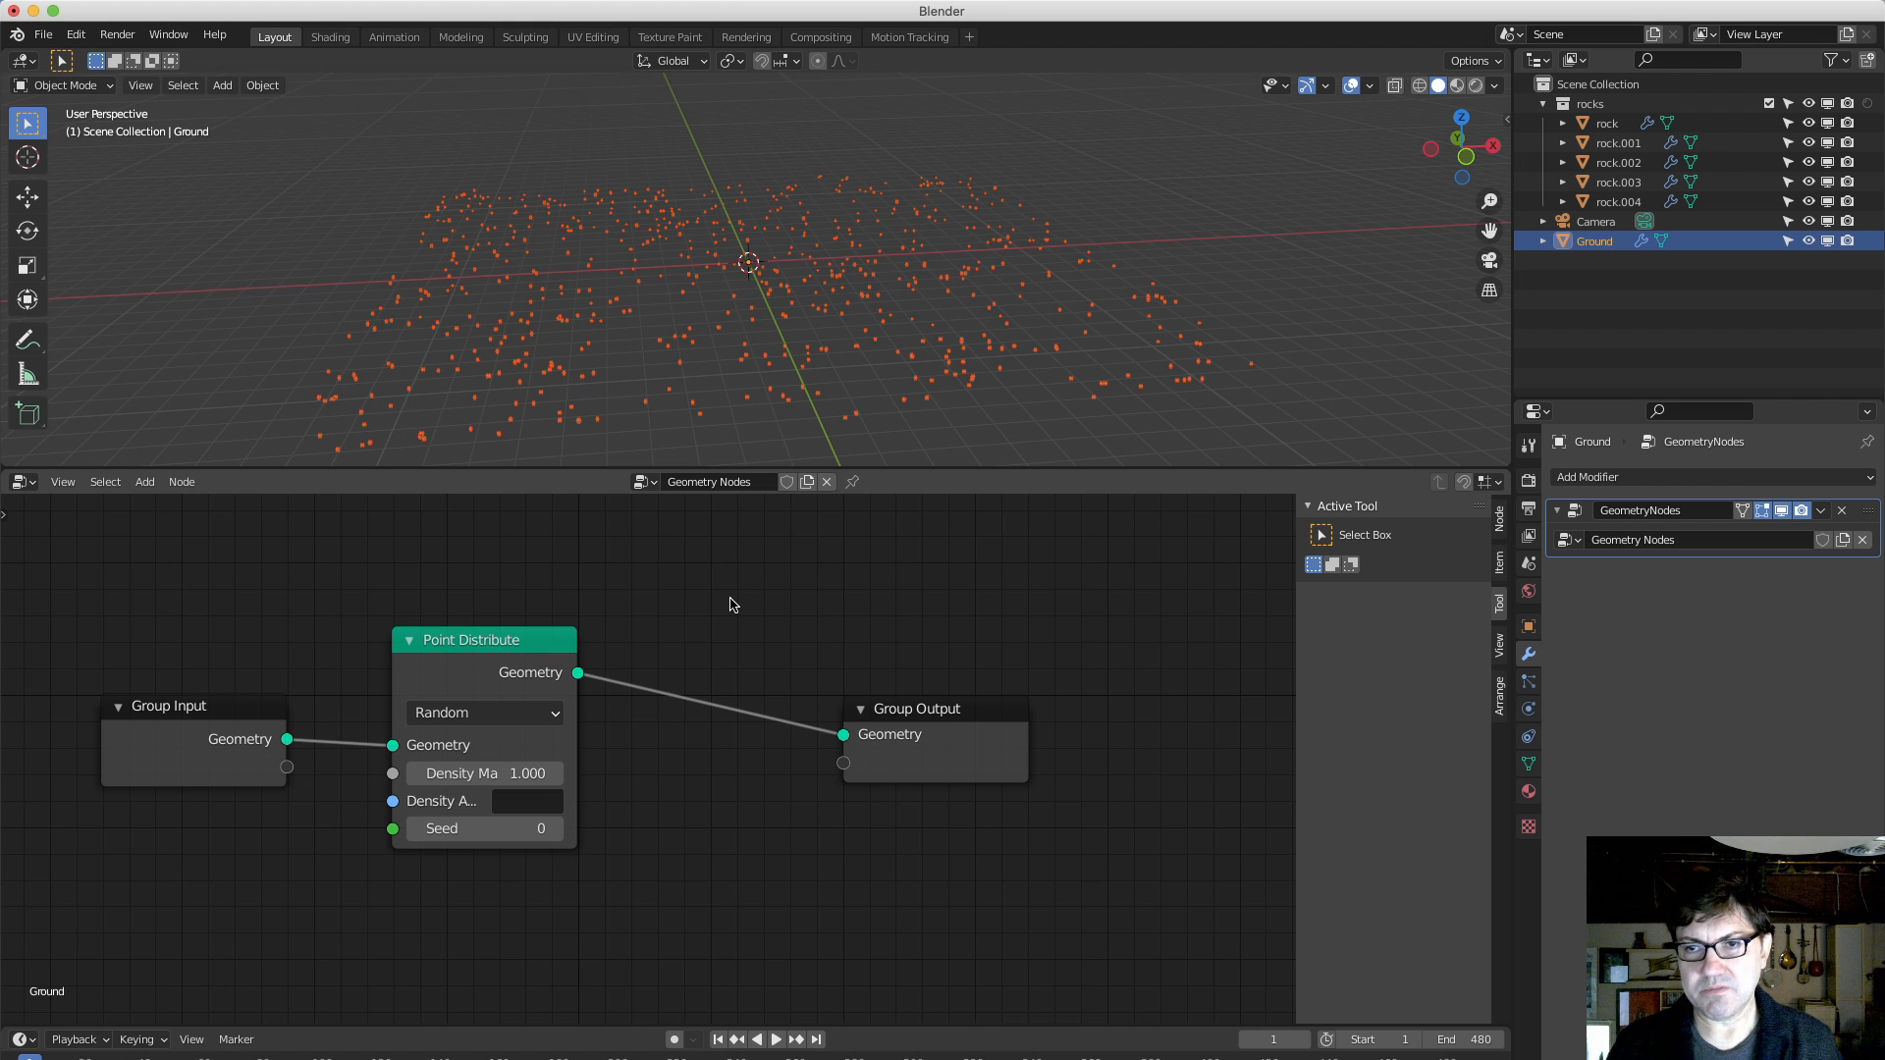
left_click_drag(993, 703, 1172, 673)
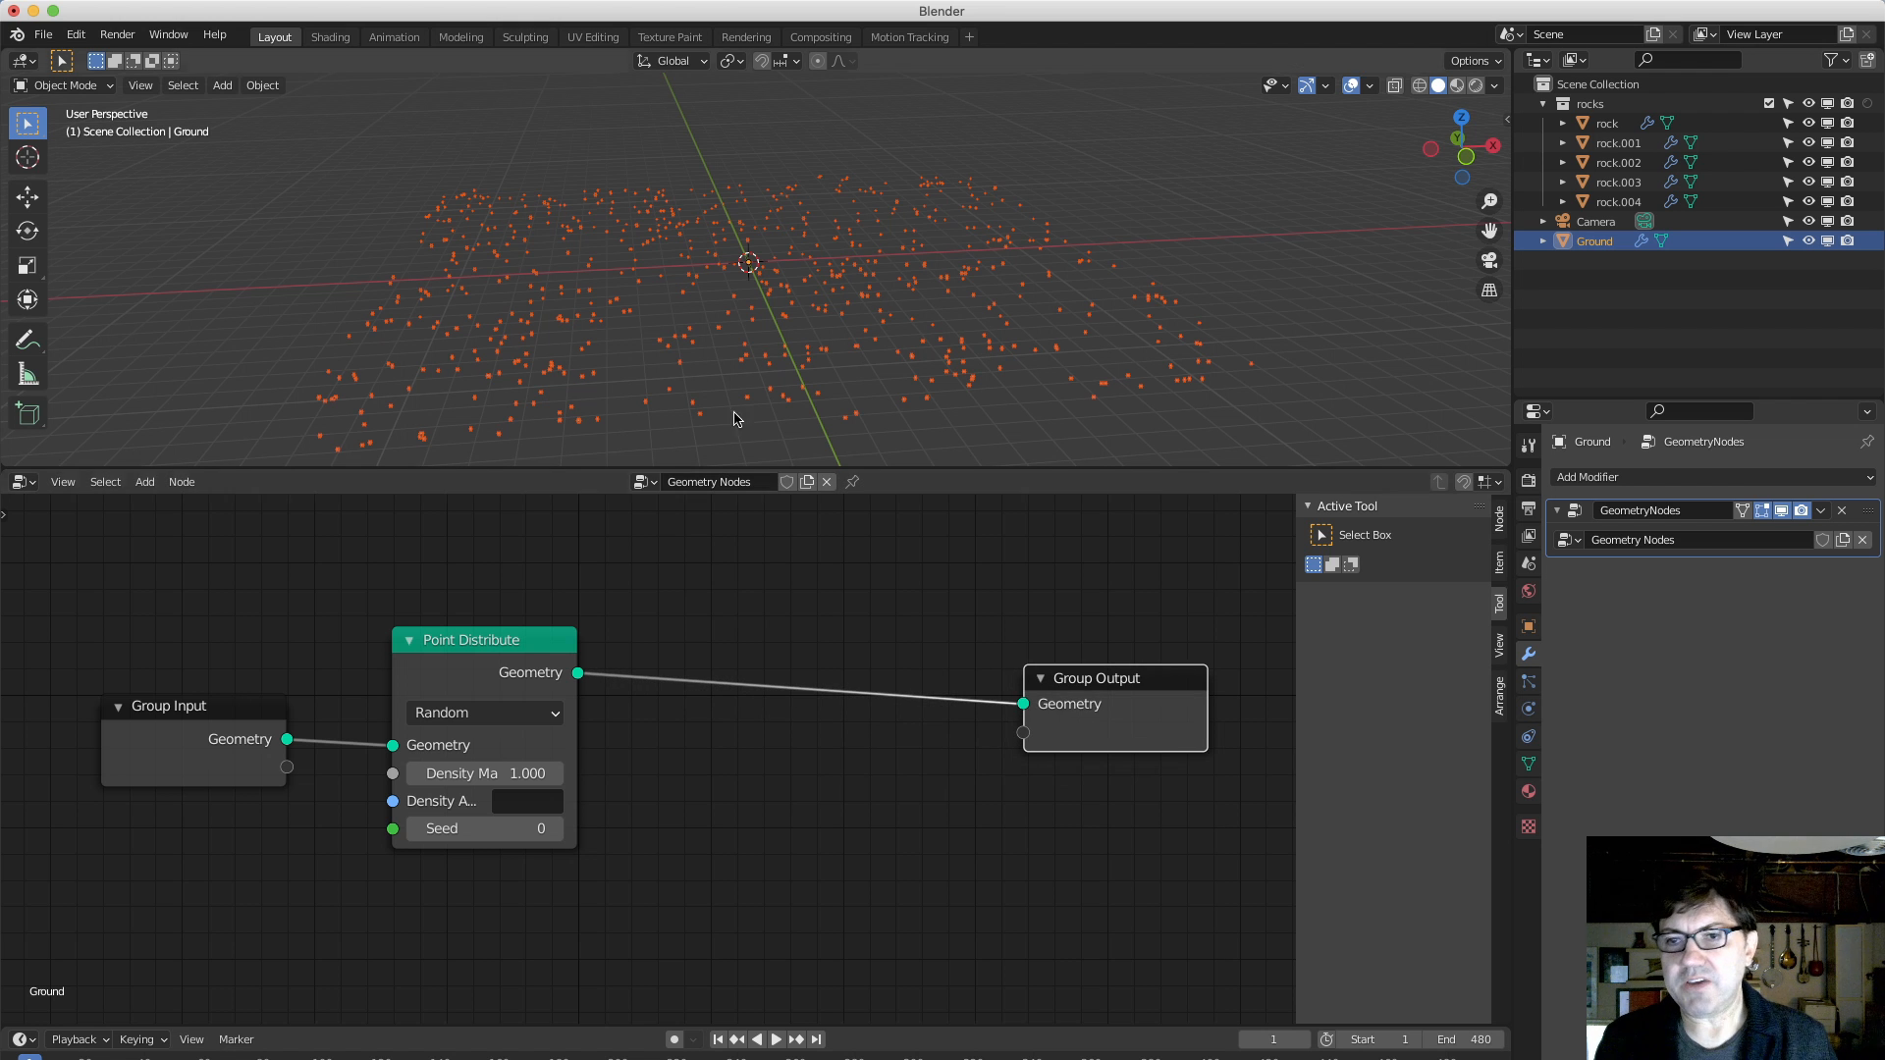
scroll(683, 324, "right", 5)
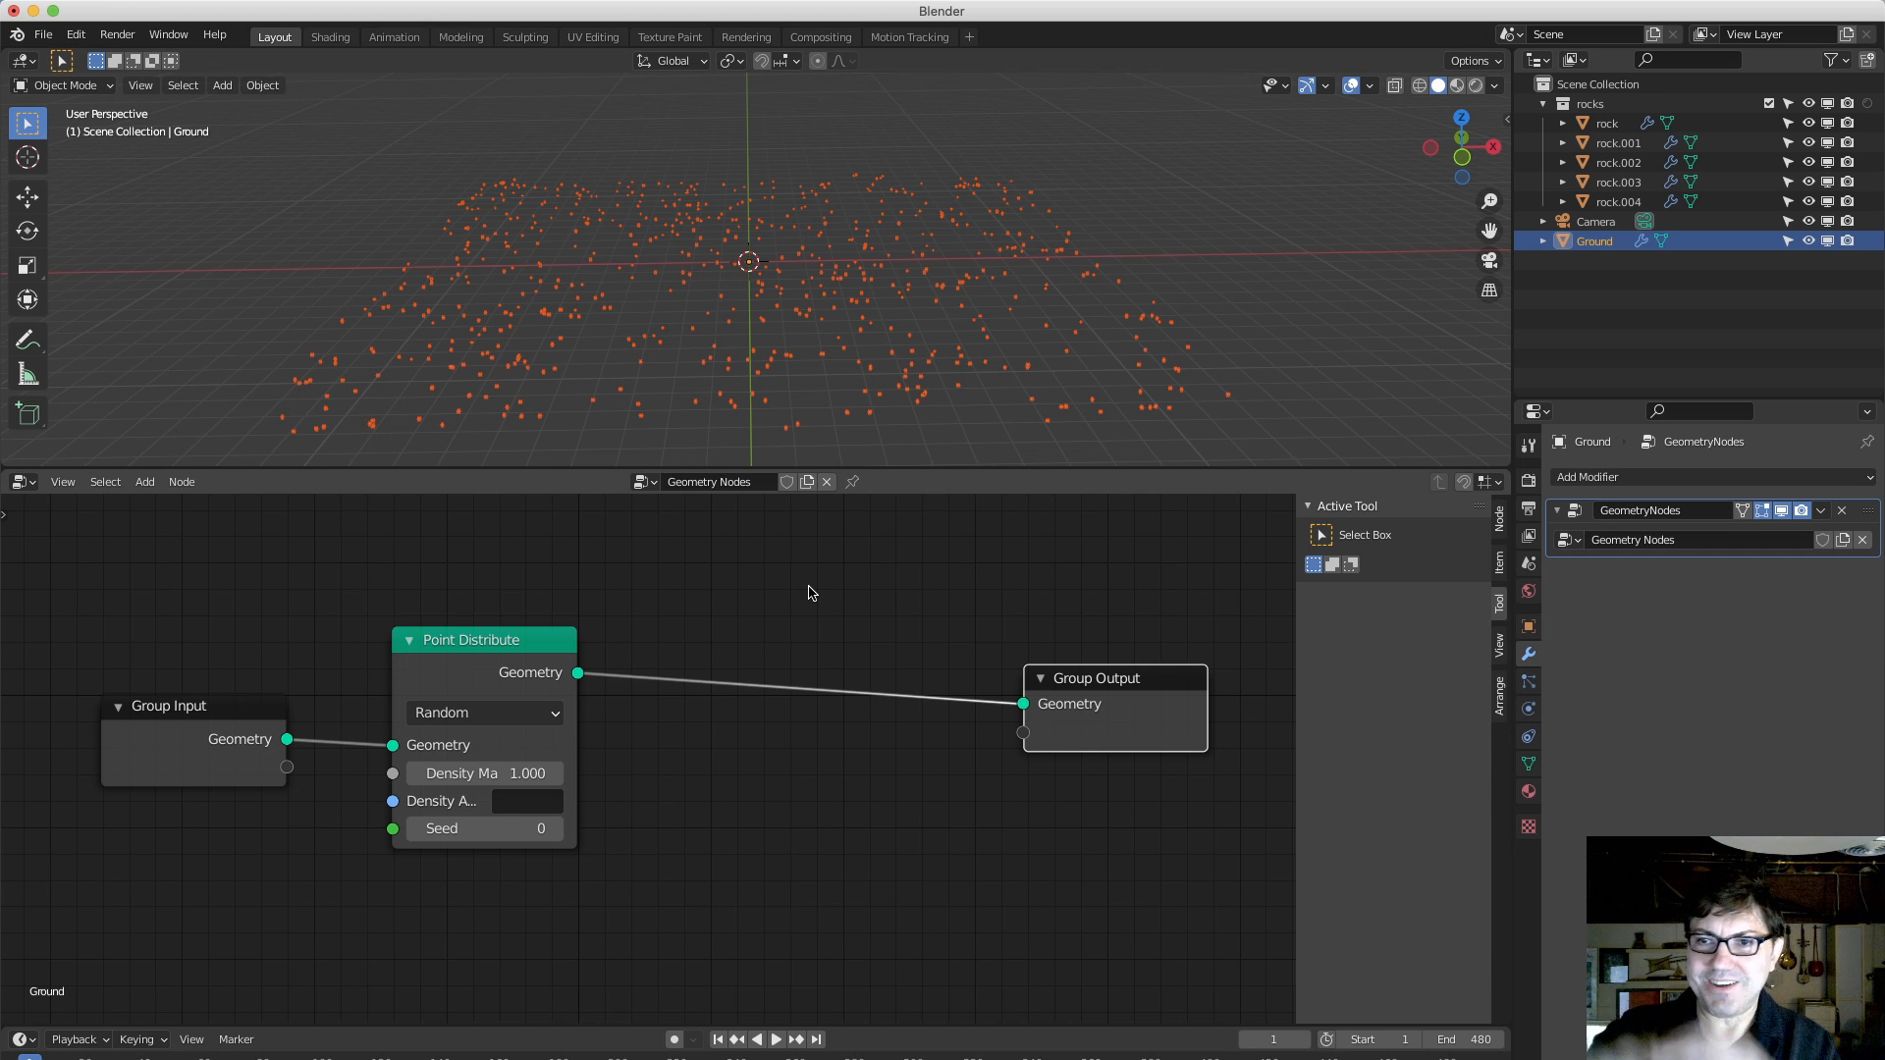
left_click(848, 634)
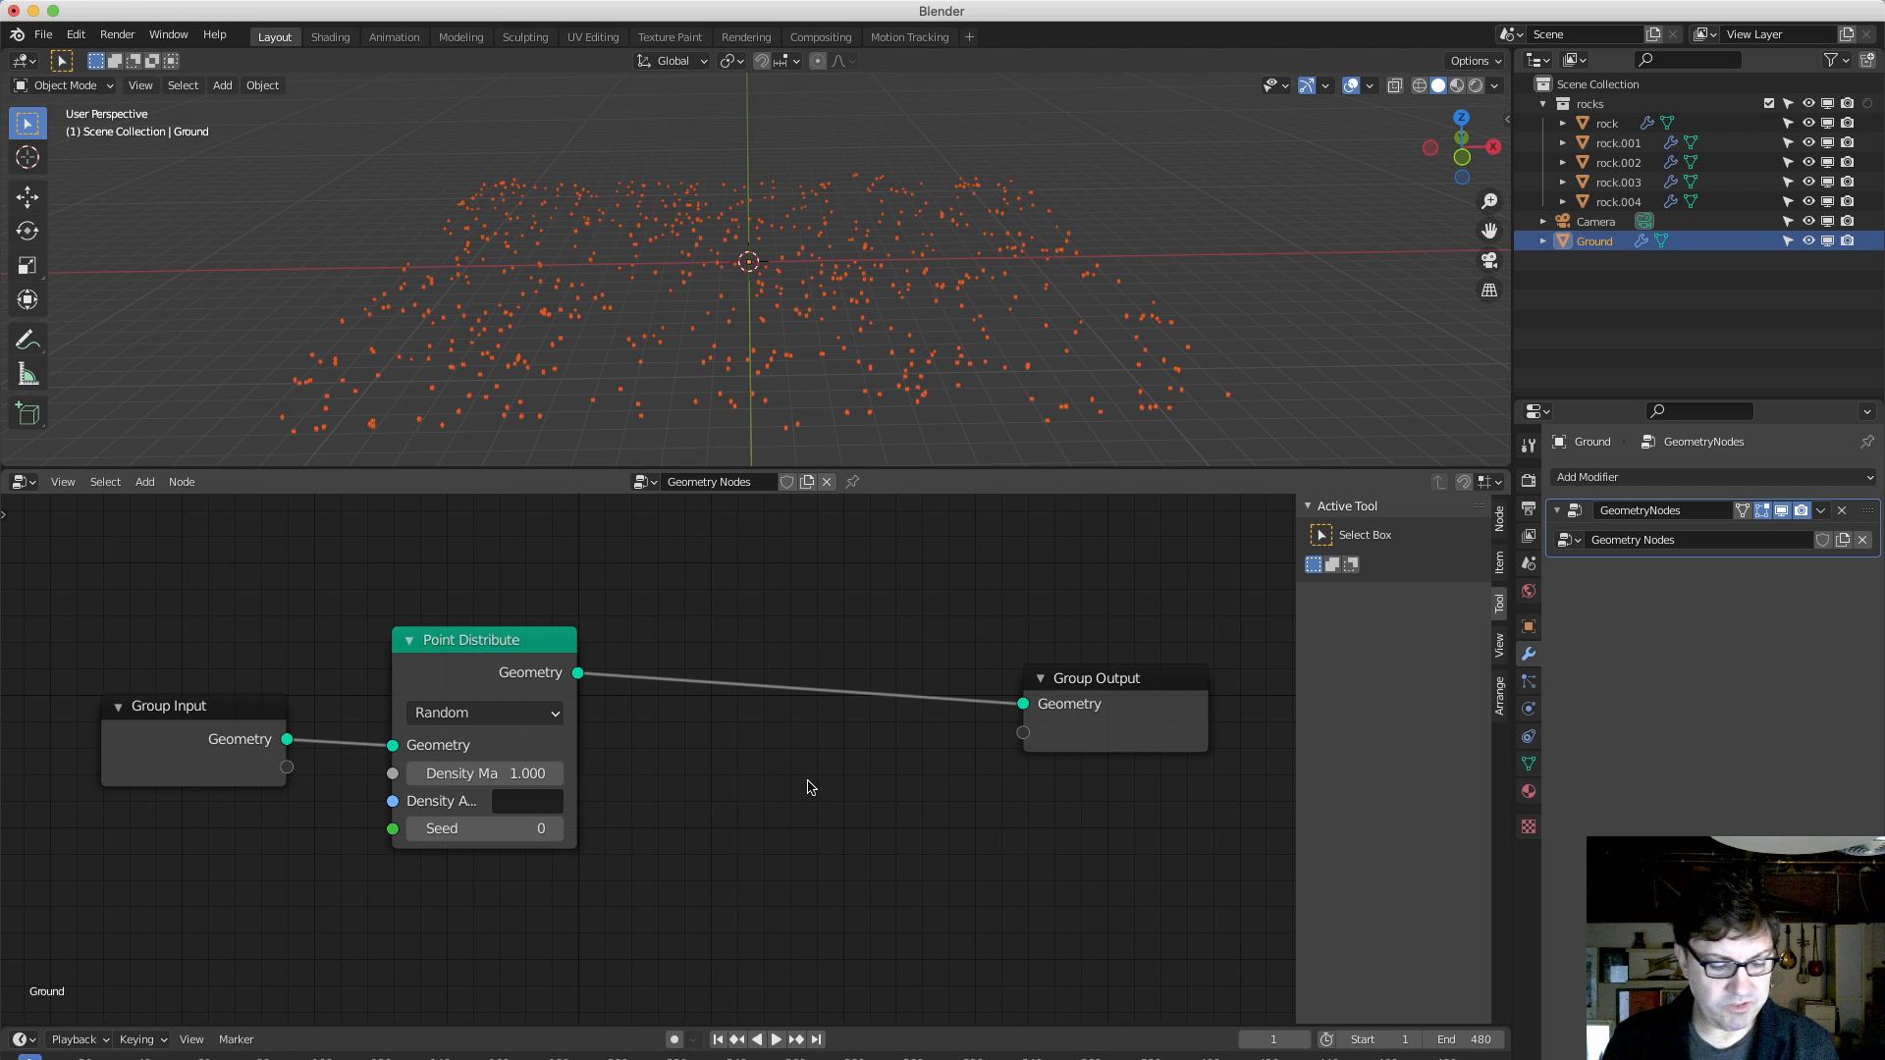
Insert a Point Instance node on the link between Point Distribute and Group Output and align it with them.
key("shift+a")
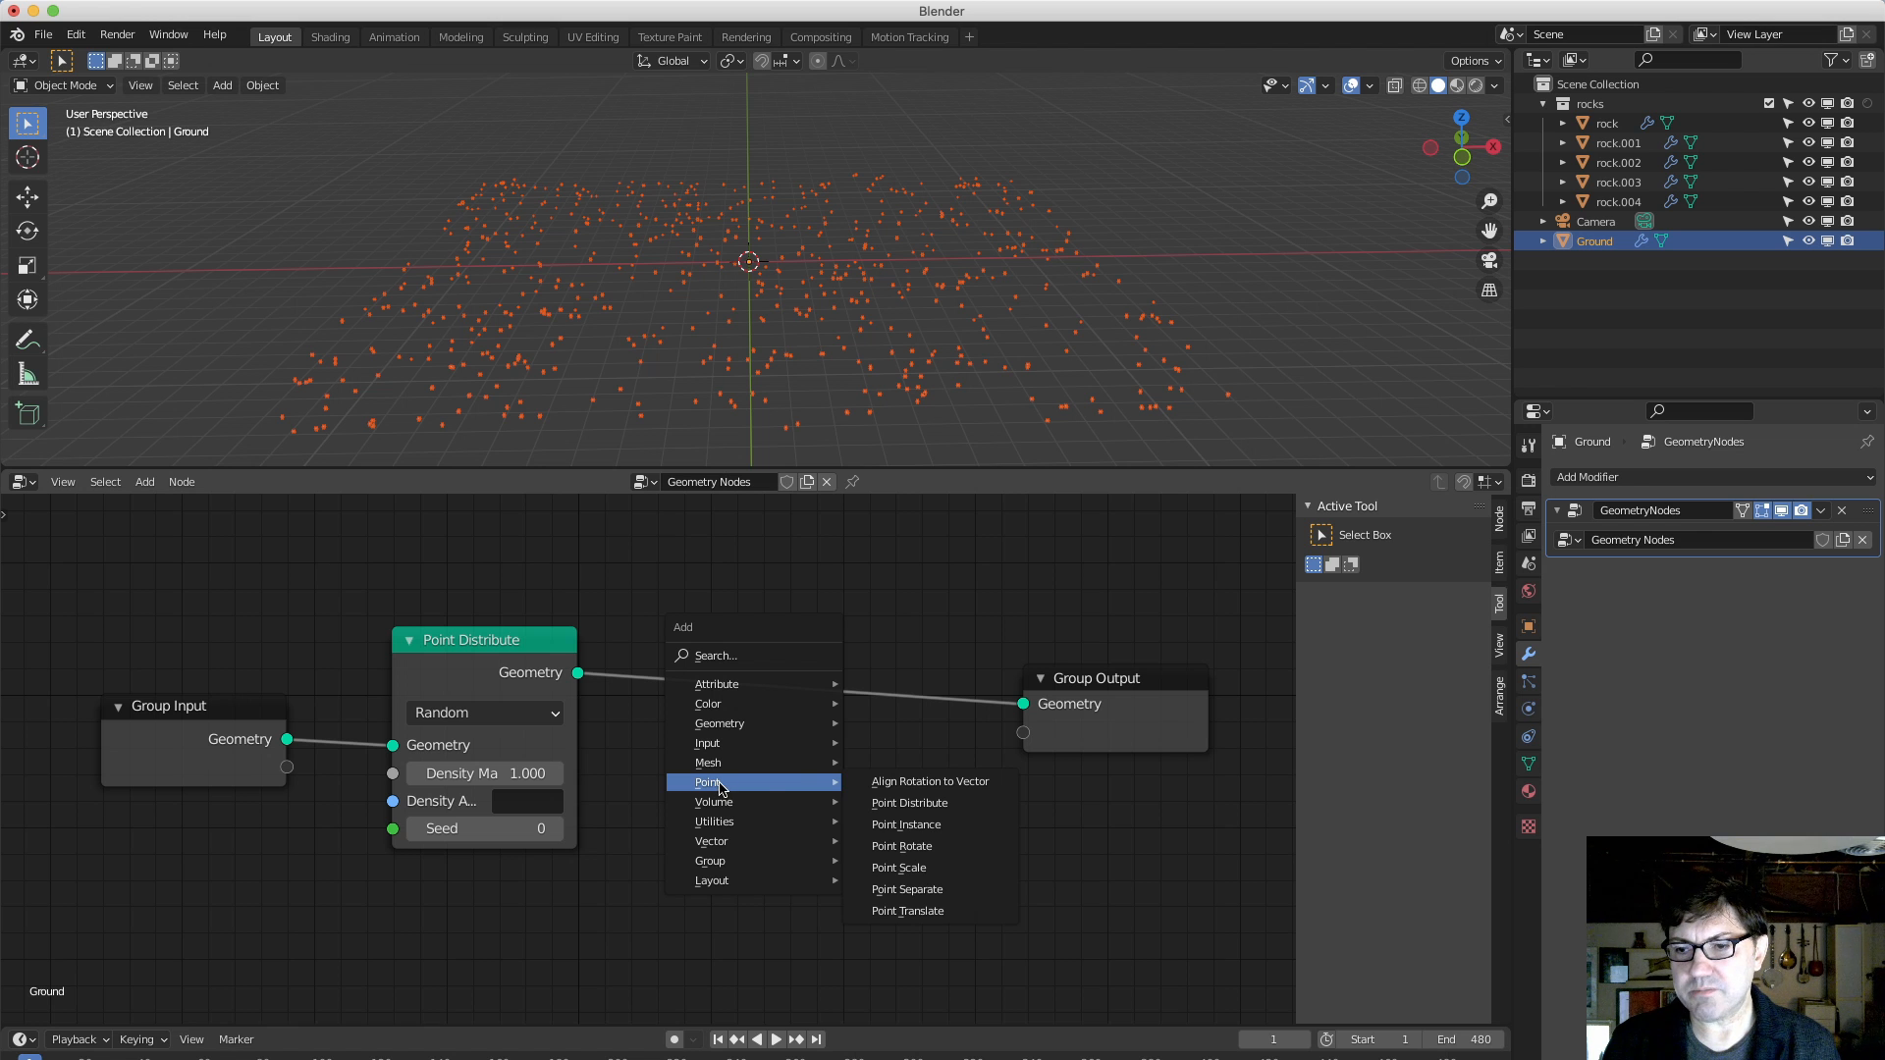
left_click(934, 828)
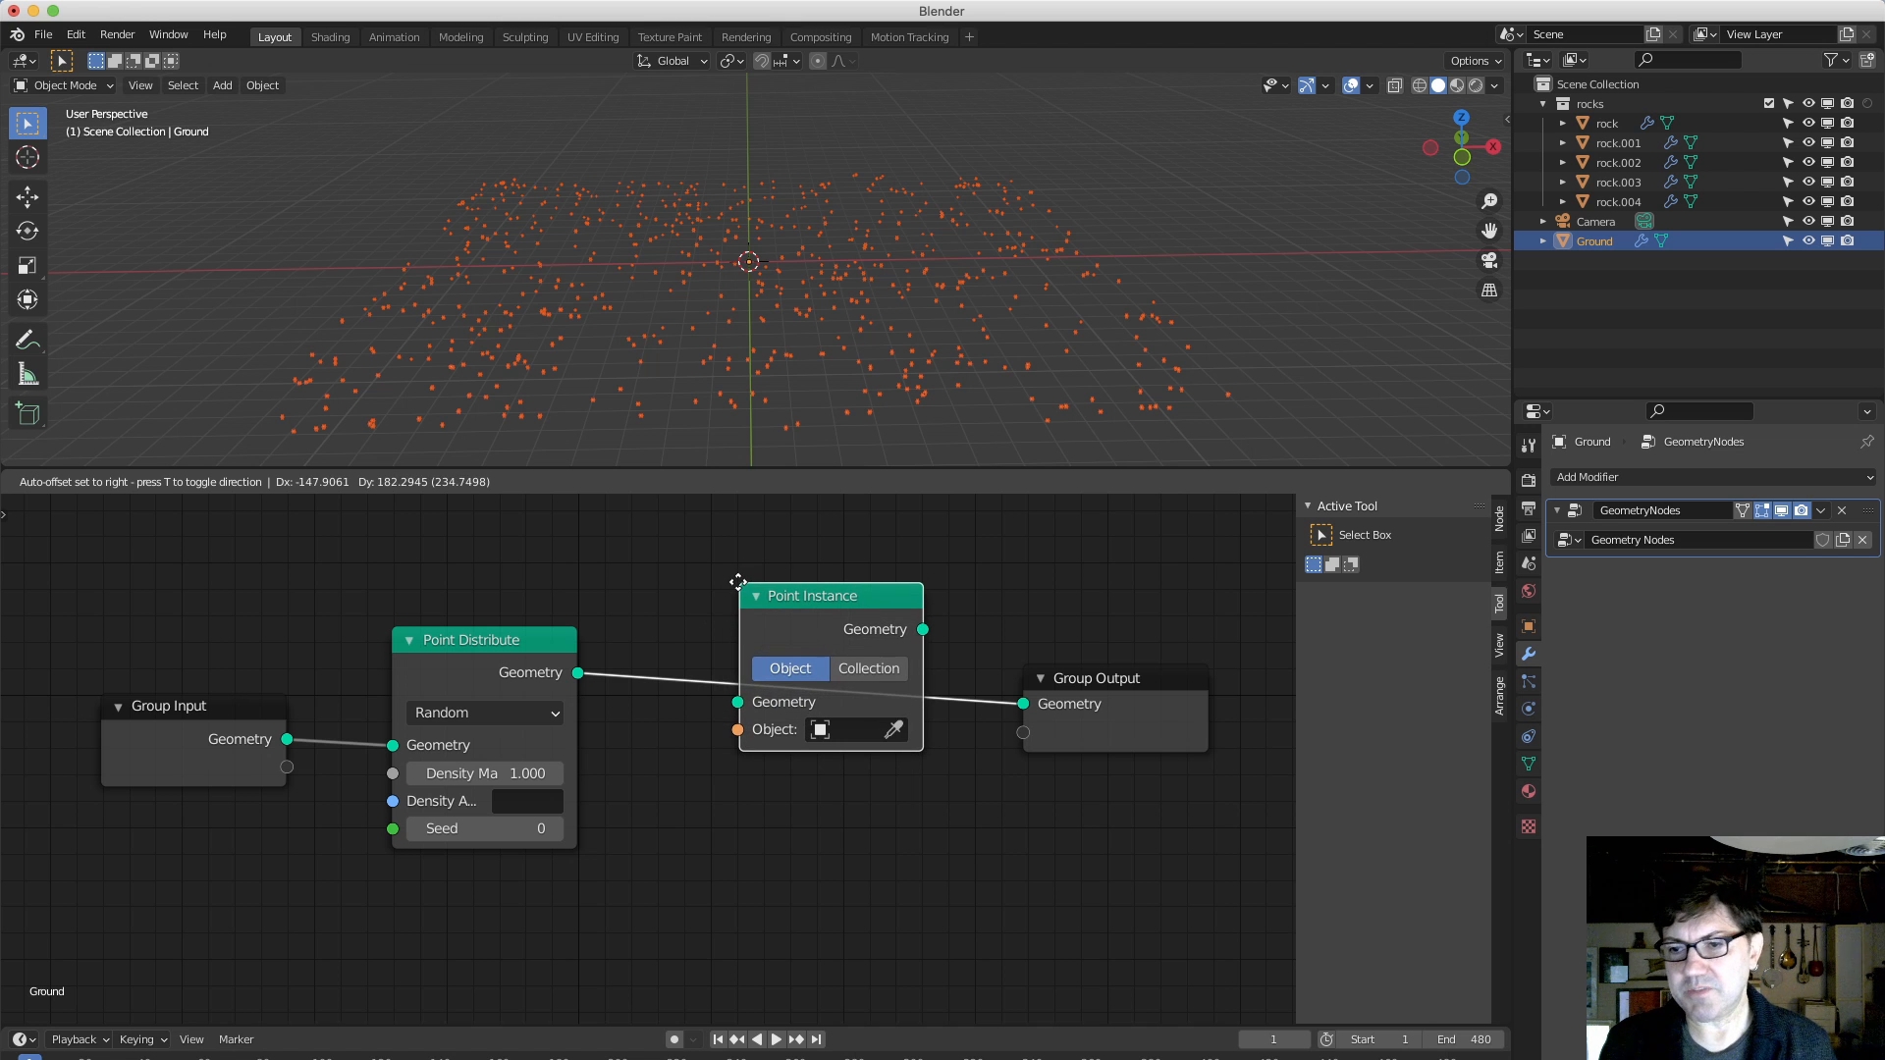
left_click(739, 582)
left_click_drag(810, 601, 809, 637)
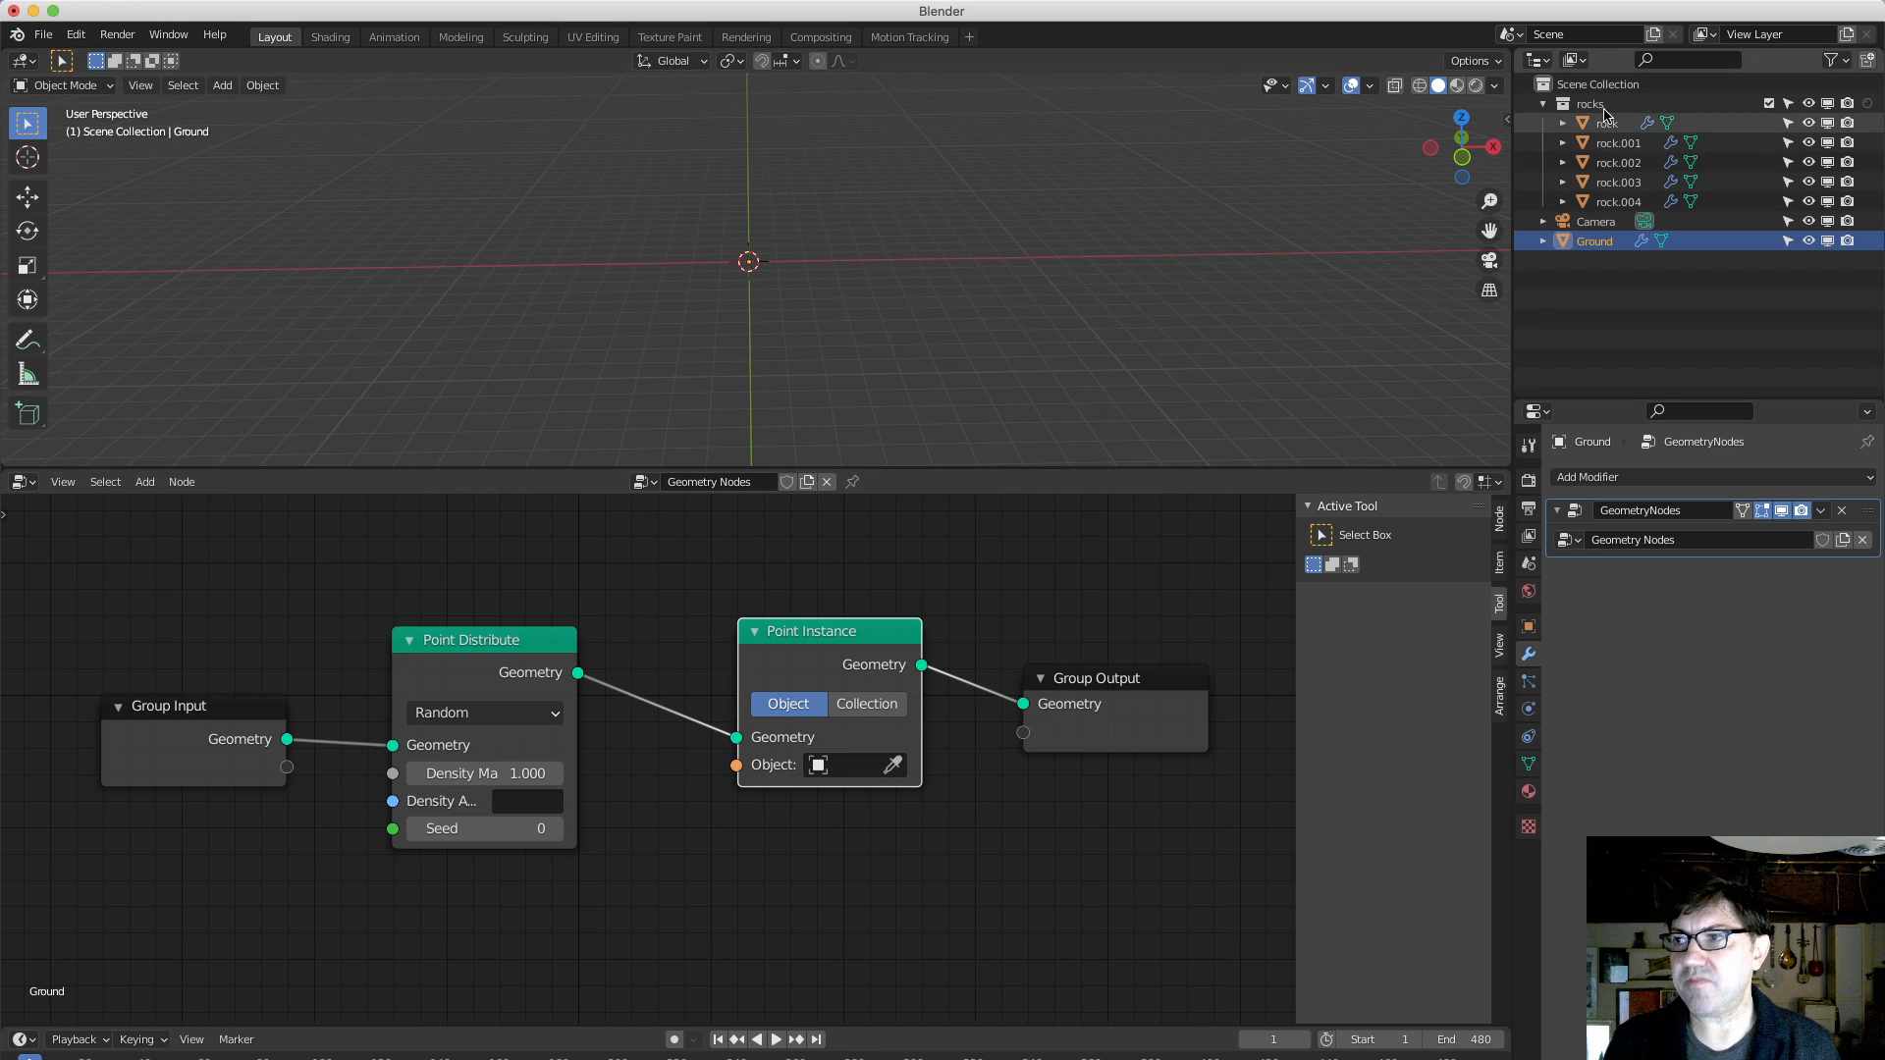
Set the Point Instance node's object to "rock" and inspect the scattered instances.
left_click(841, 766)
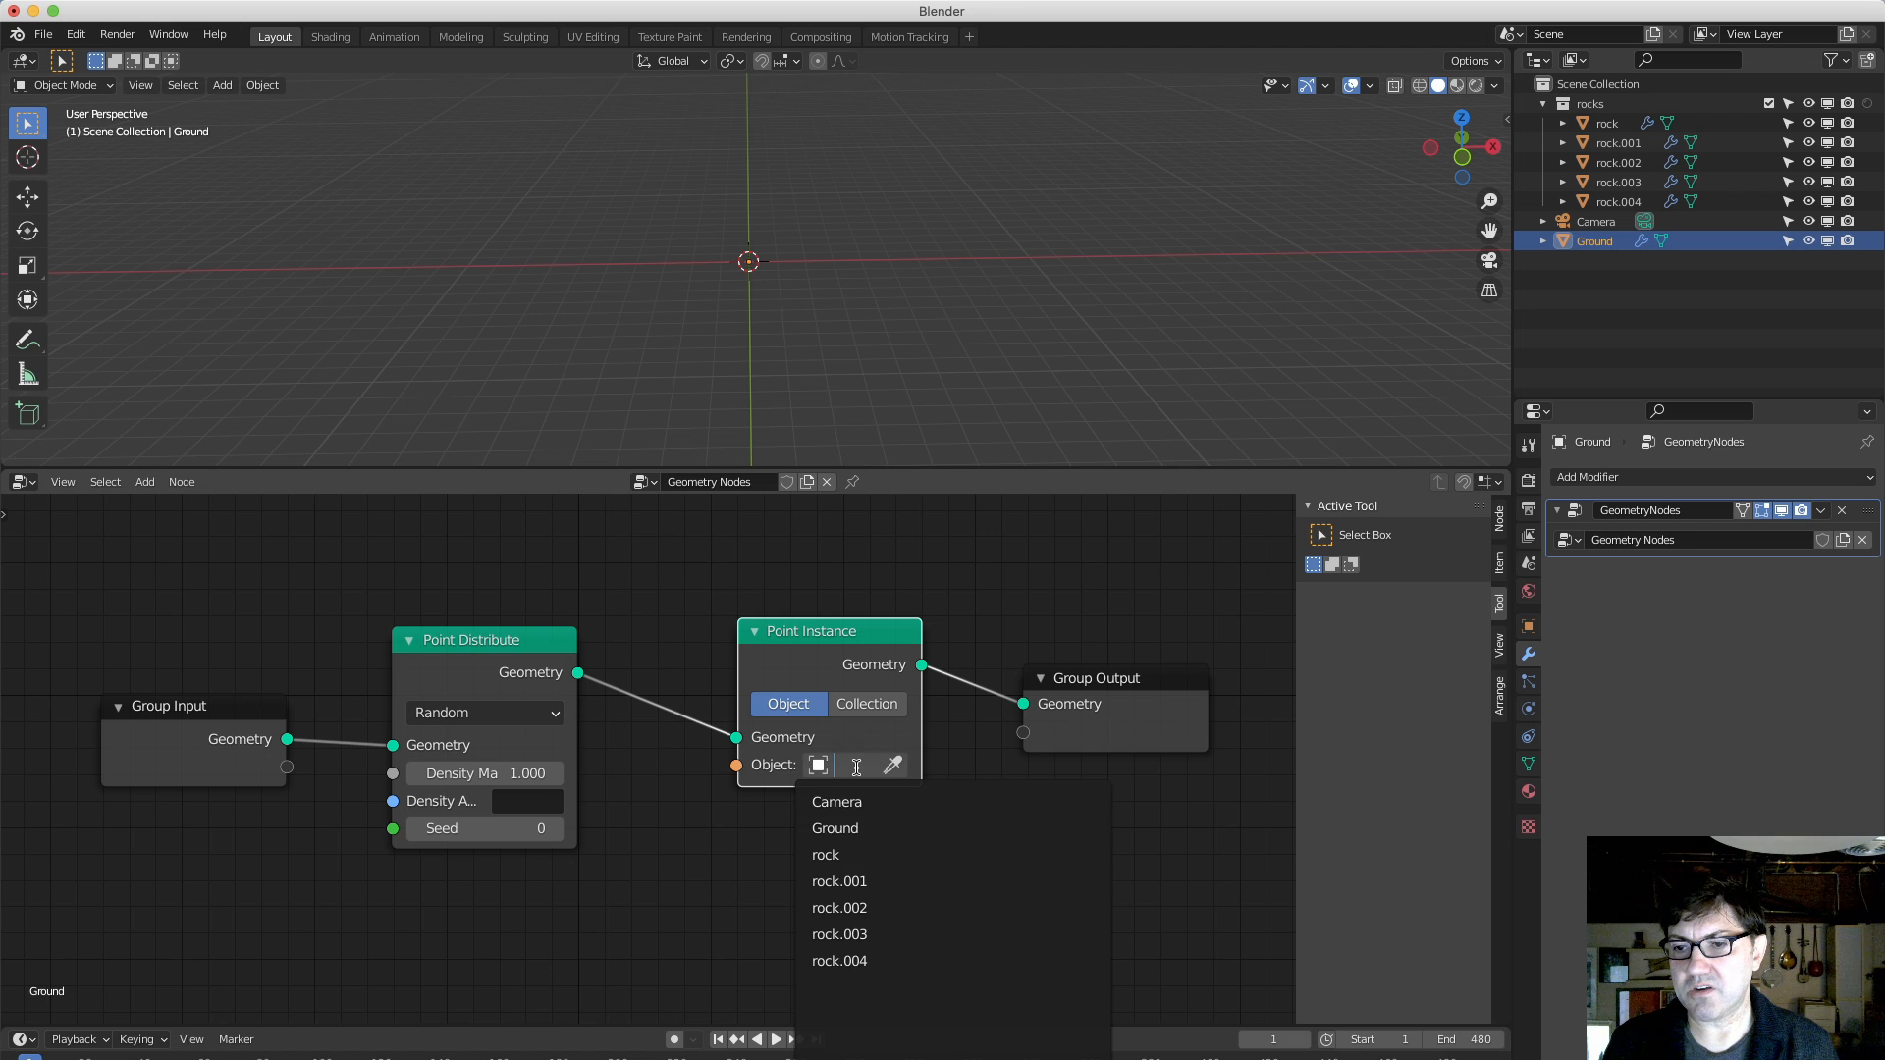
left_click(876, 856)
middle_click_drag(840, 288, 722, 277)
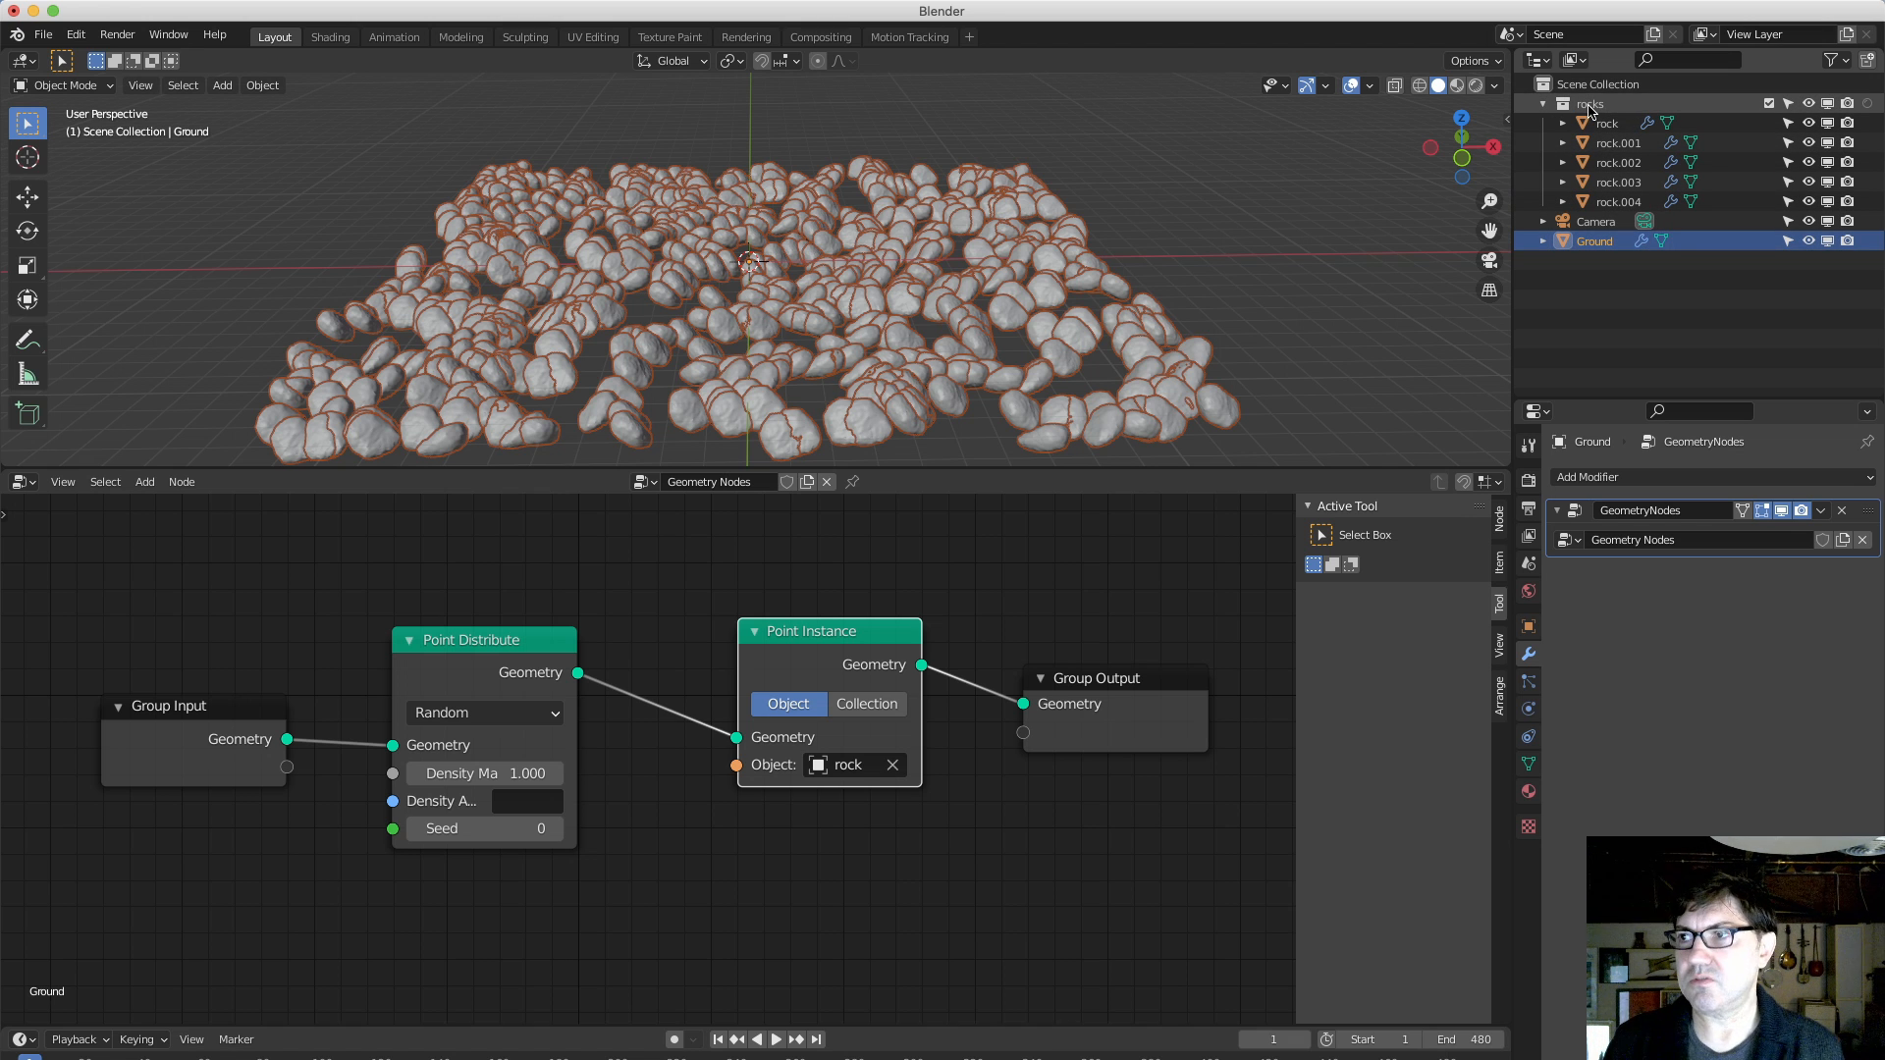
Switch the Point Instance node to Collection mode and assign the "rocks" collection.
left_click(864, 706)
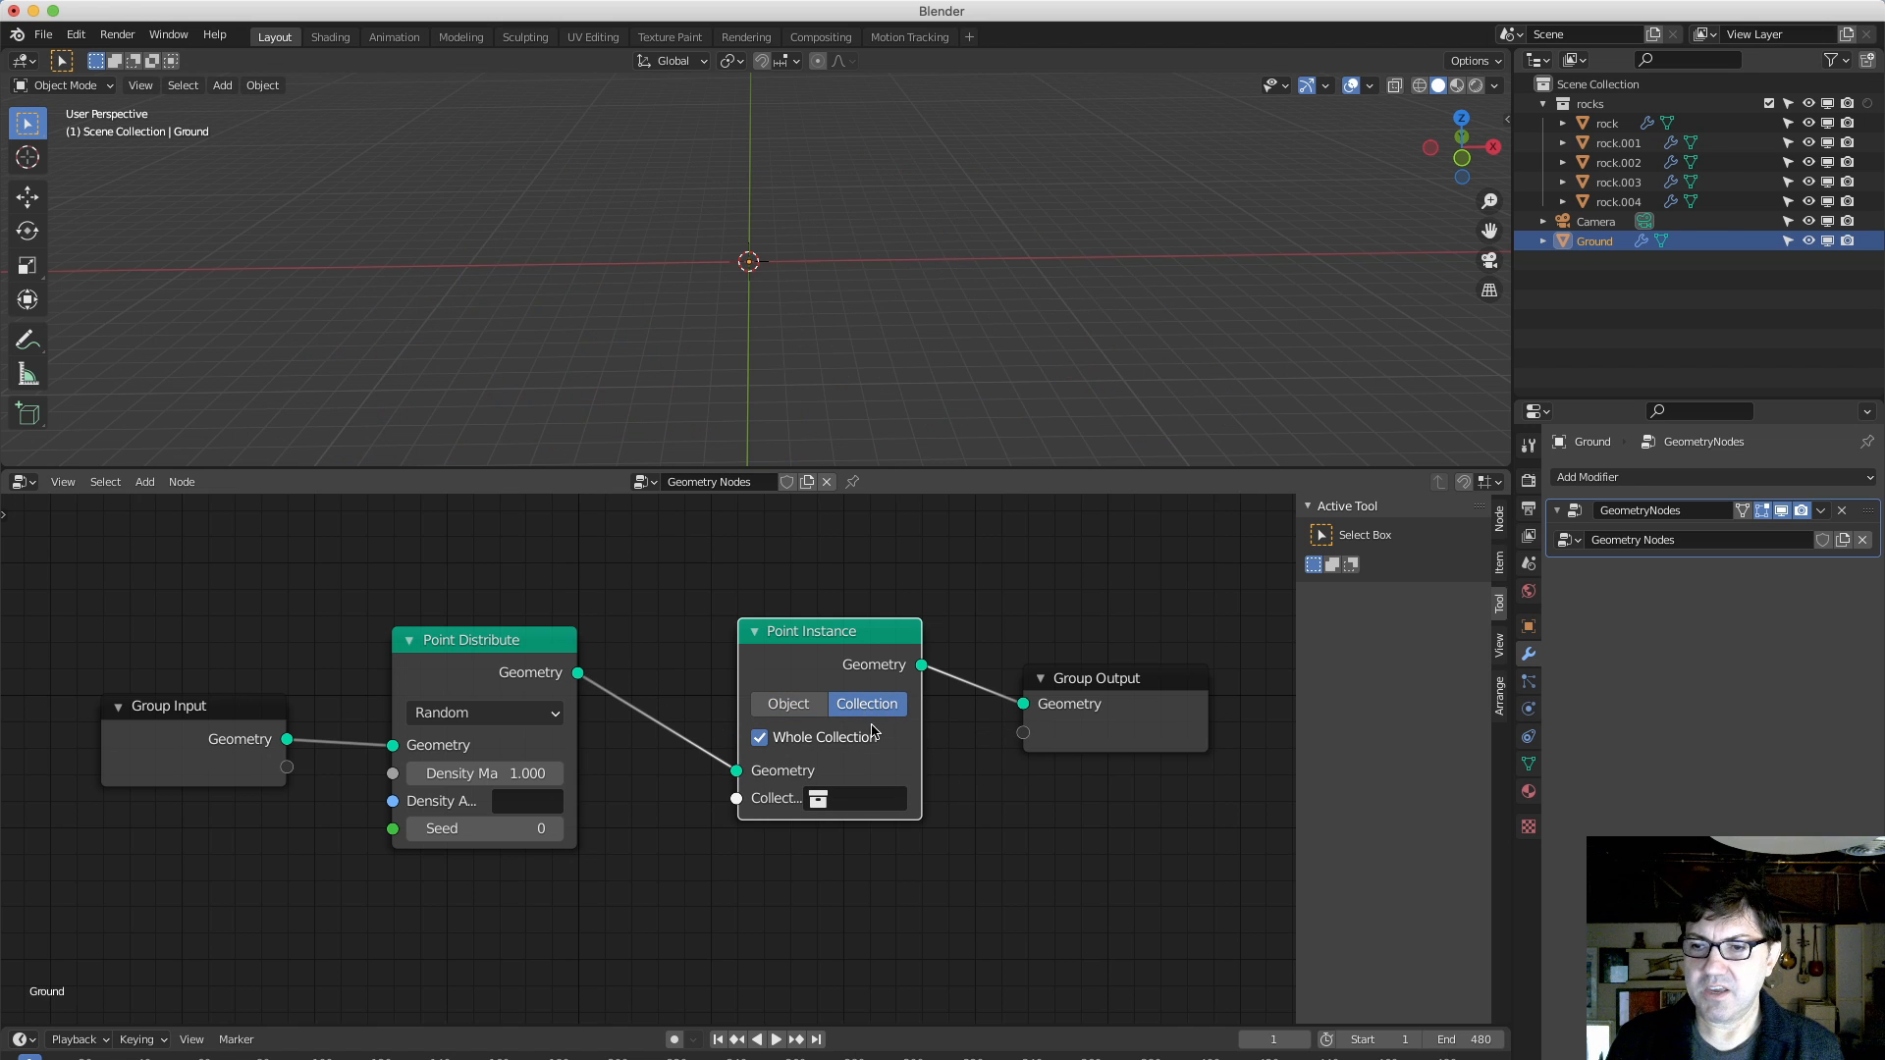
left_click(876, 802)
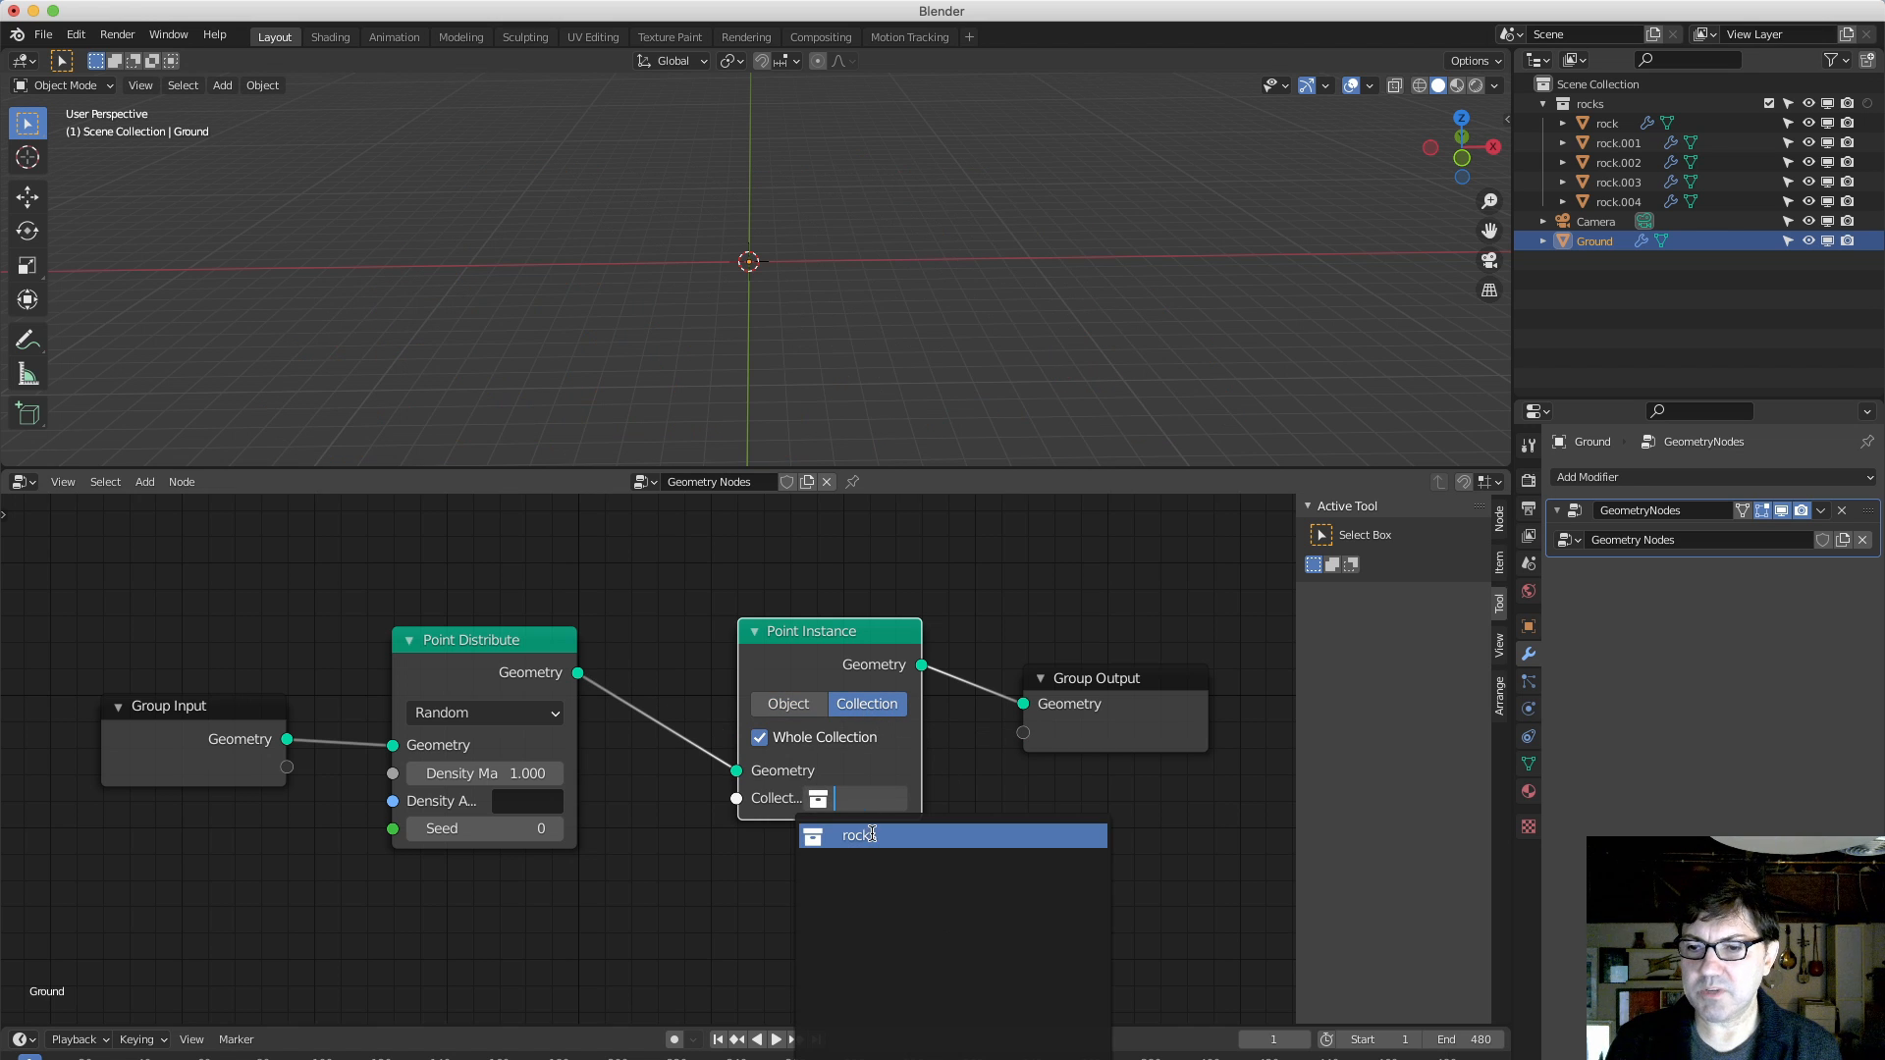
left_click(872, 835)
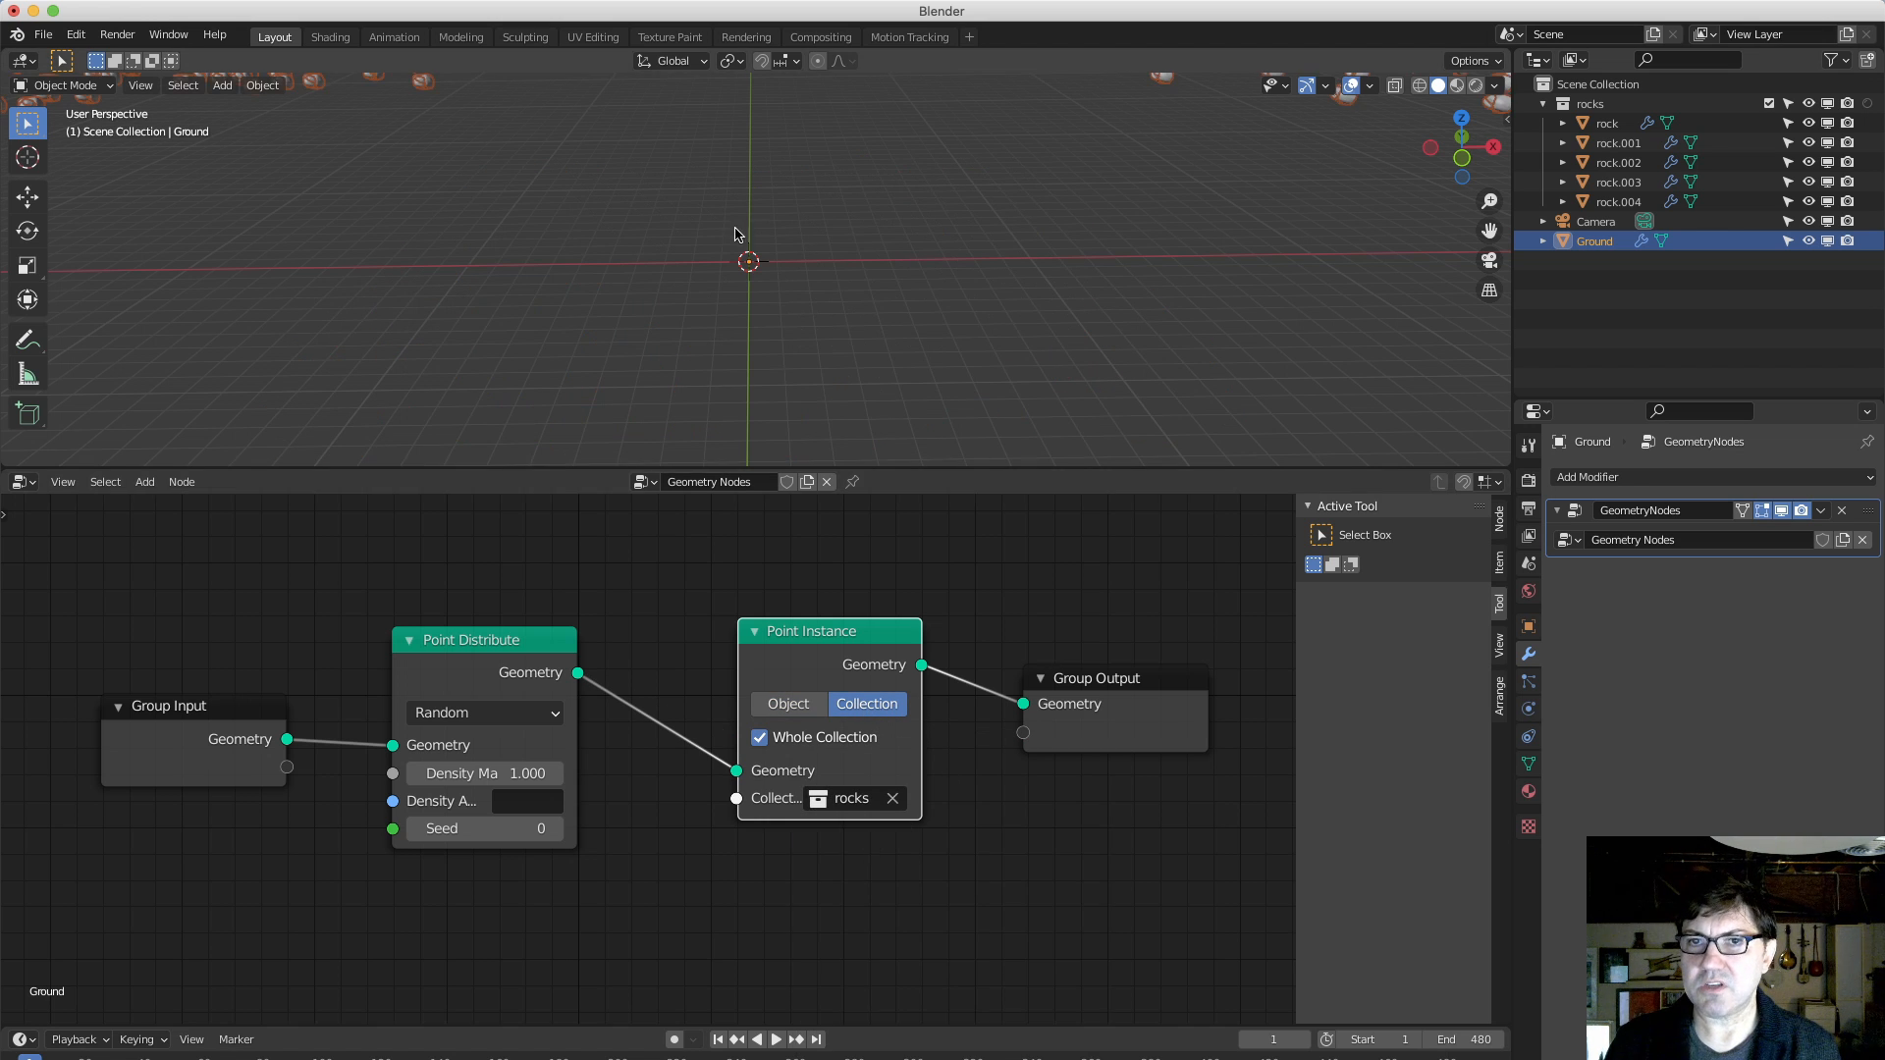
scroll(731, 259, "down", 6)
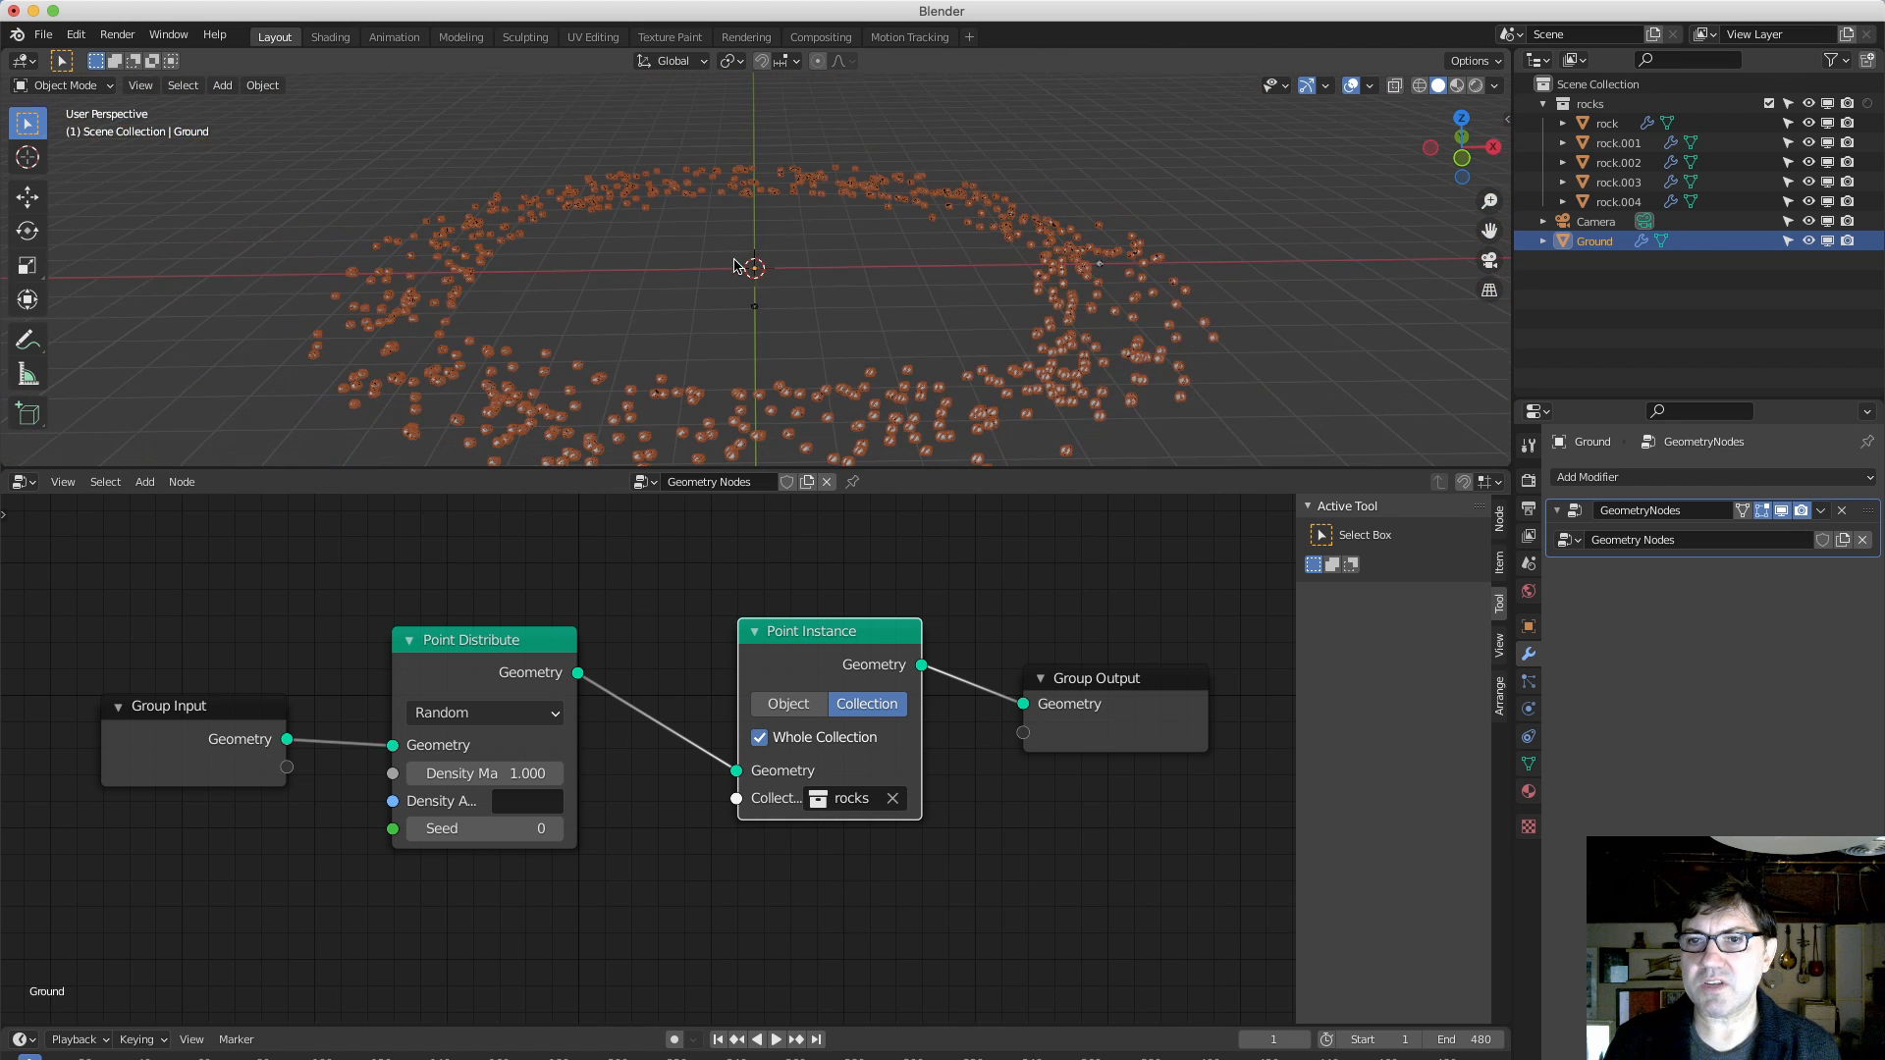
mouse_move(802, 313)
middle_mouse_down()
mouse_move(811, 294)
mouse_move(813, 325)
middle_mouse_up()
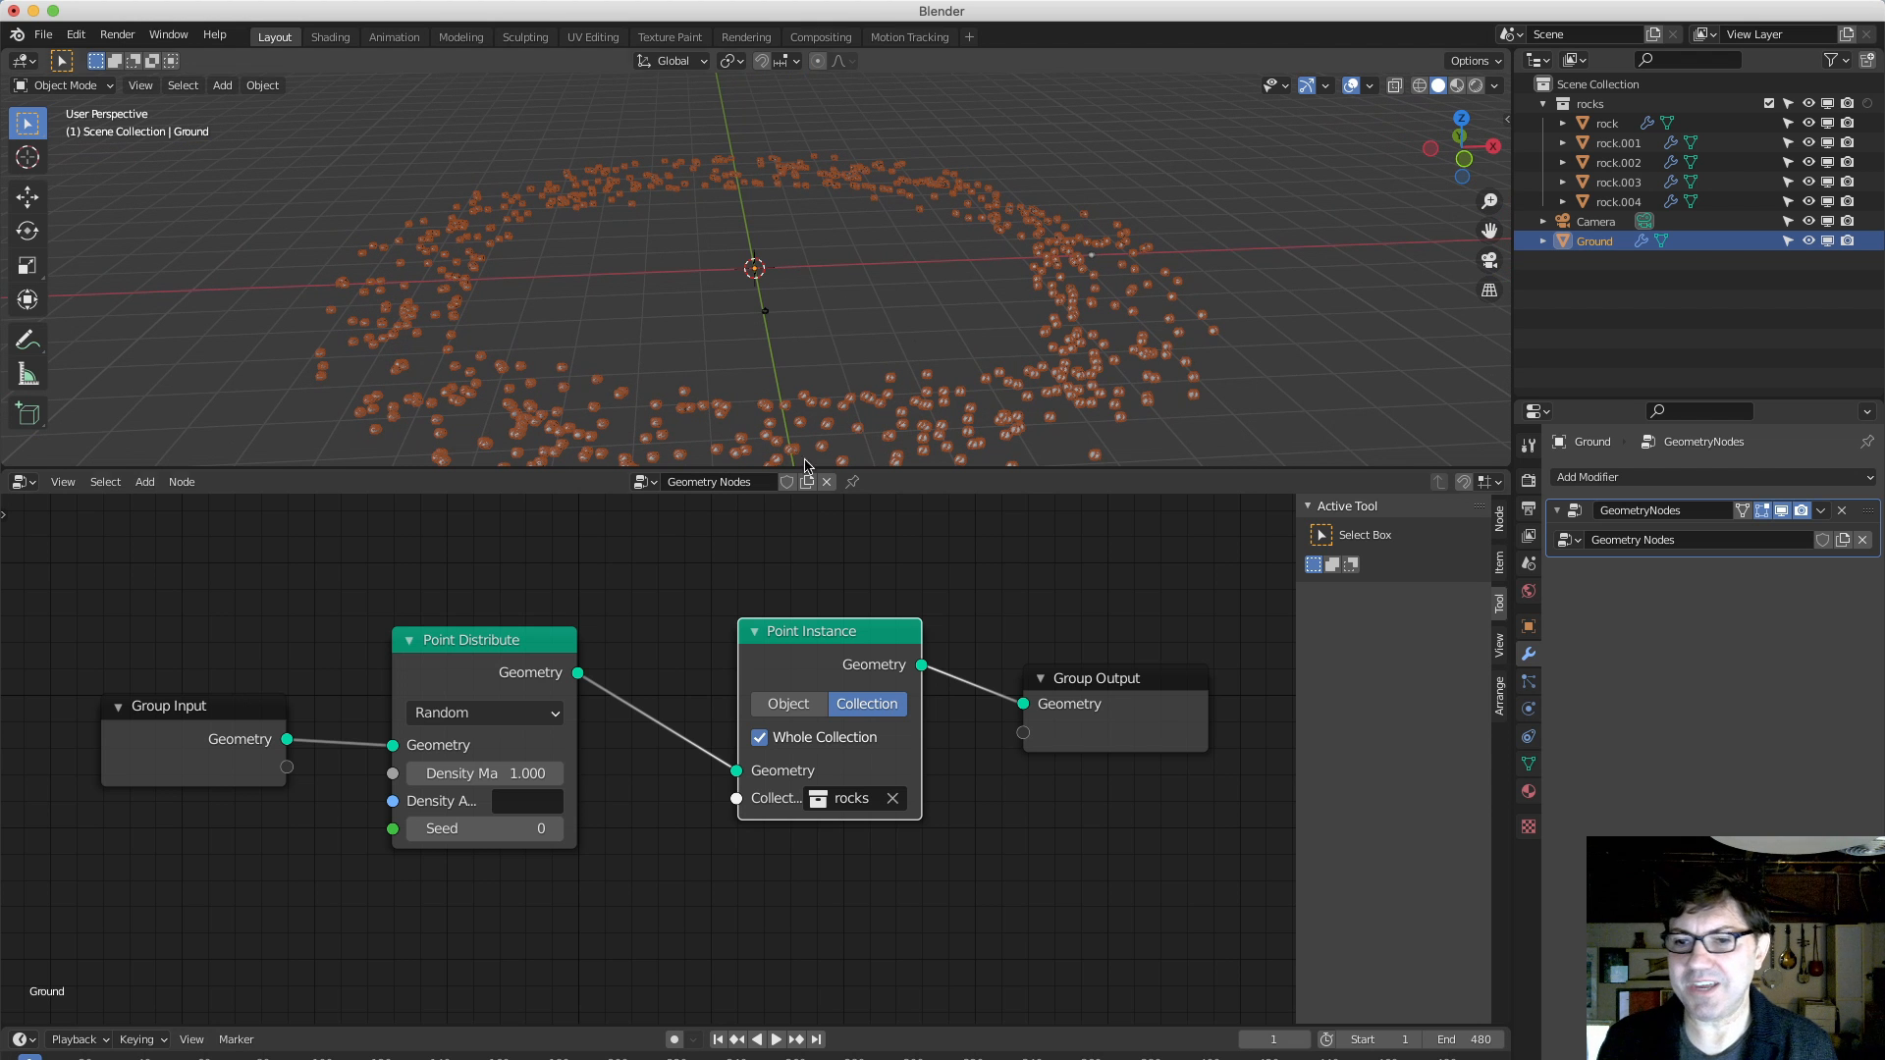
middle_click_drag(685, 618, 653, 589)
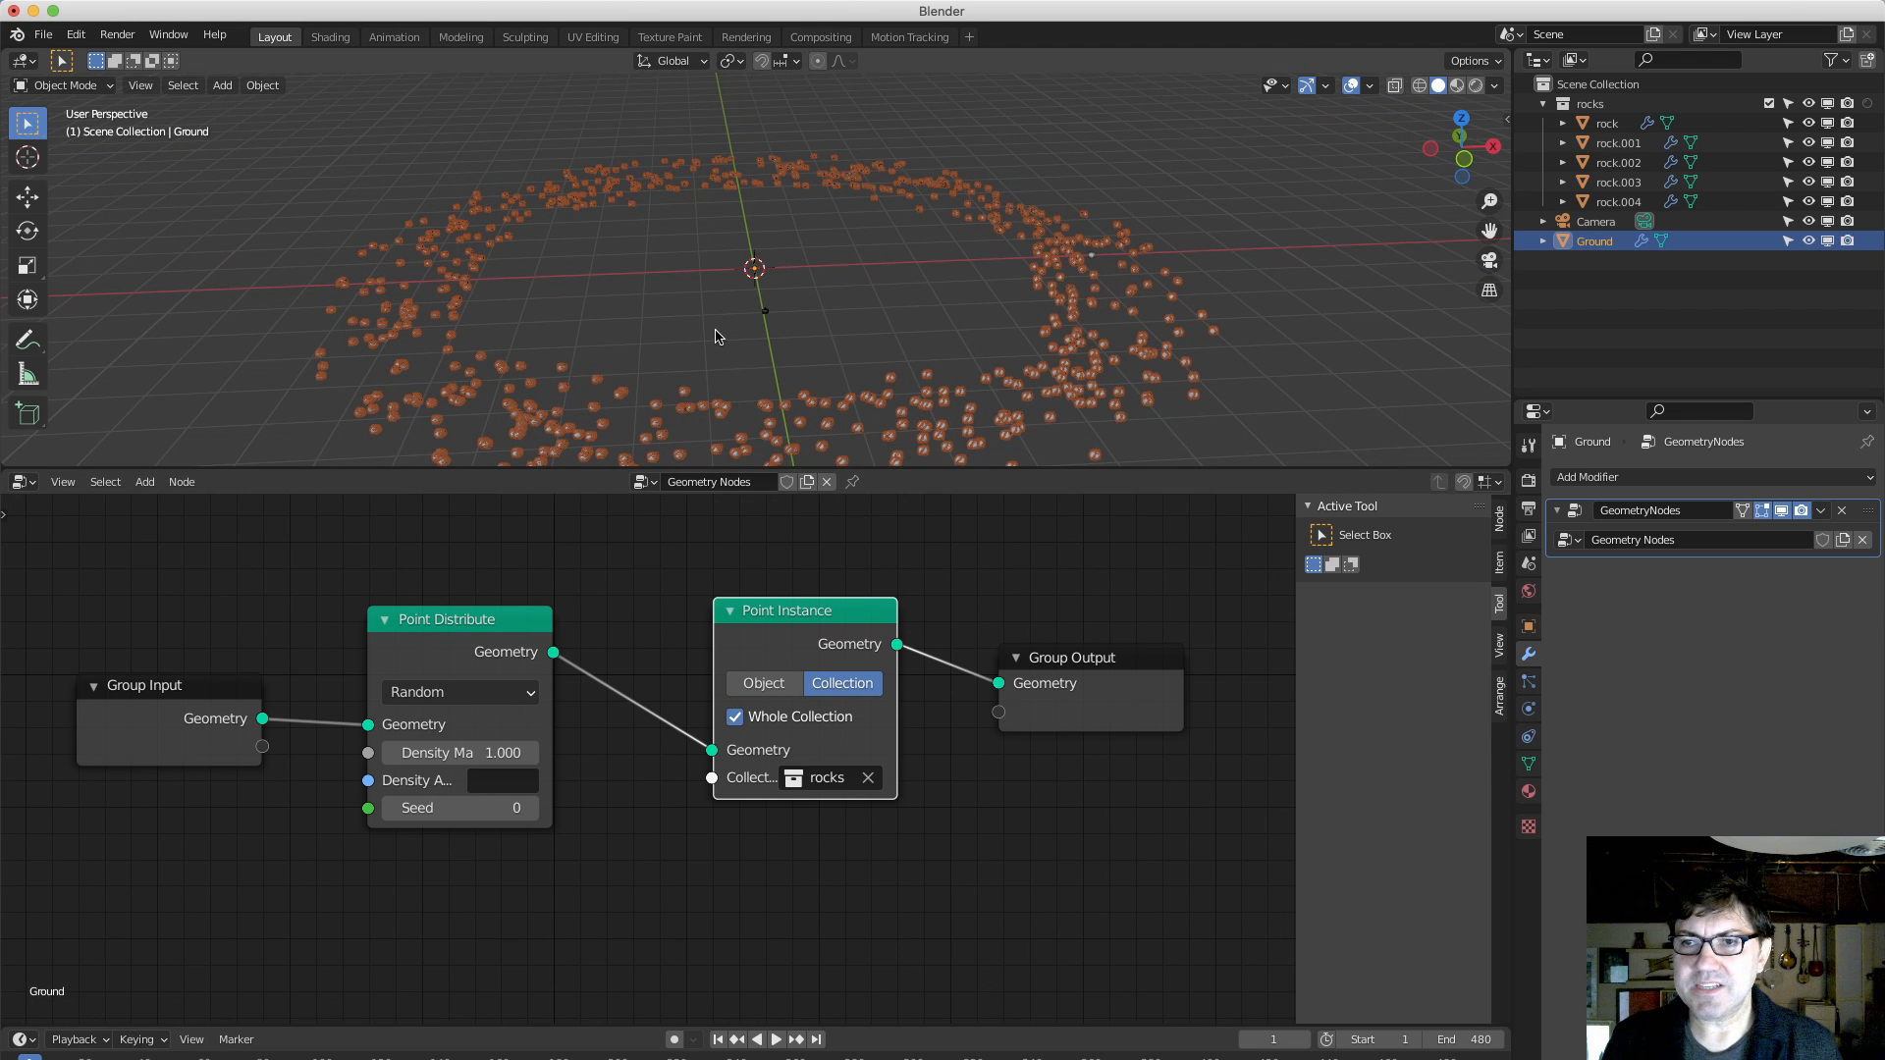
middle_click_drag(717, 332, 757, 320)
scroll(688, 352, "up", 2)
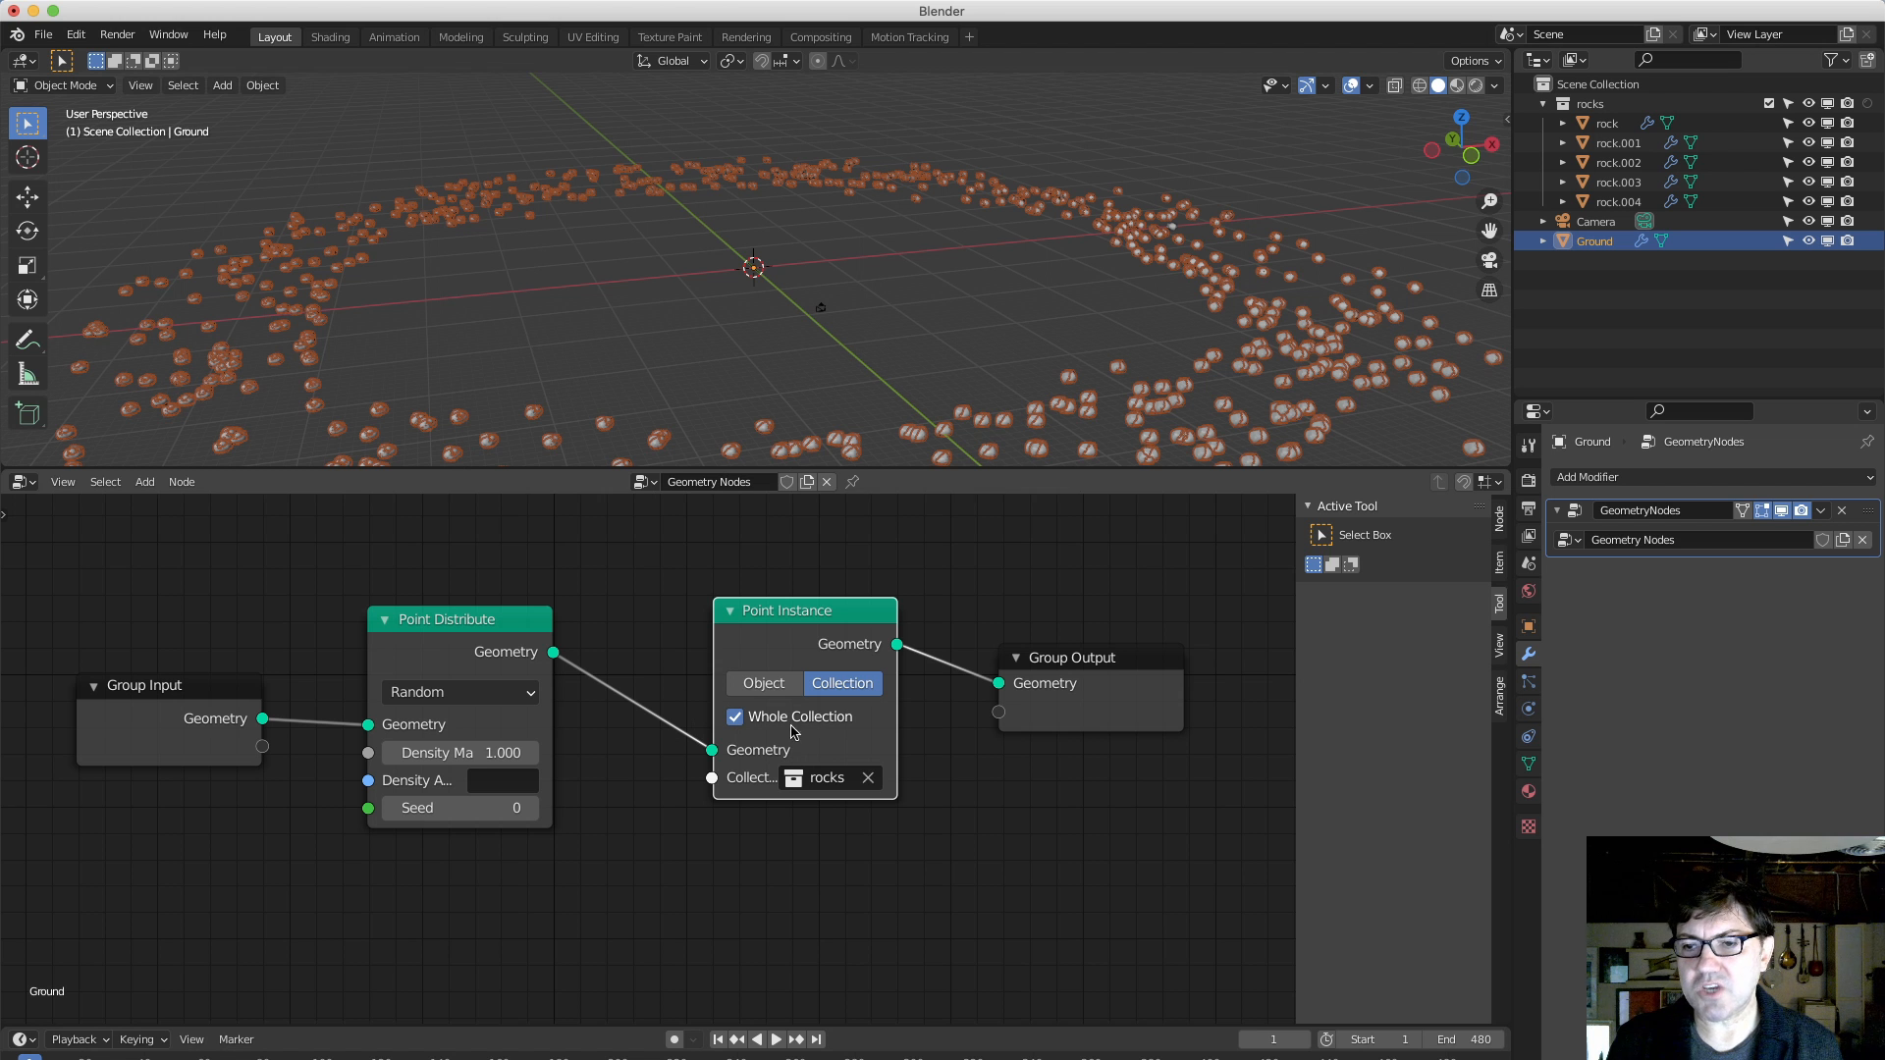
Disable Whole Collection on the Point Instance node so each point gets an individual rock, and inspect the scatter.
left_click(735, 717)
scroll(749, 287, "up", 2)
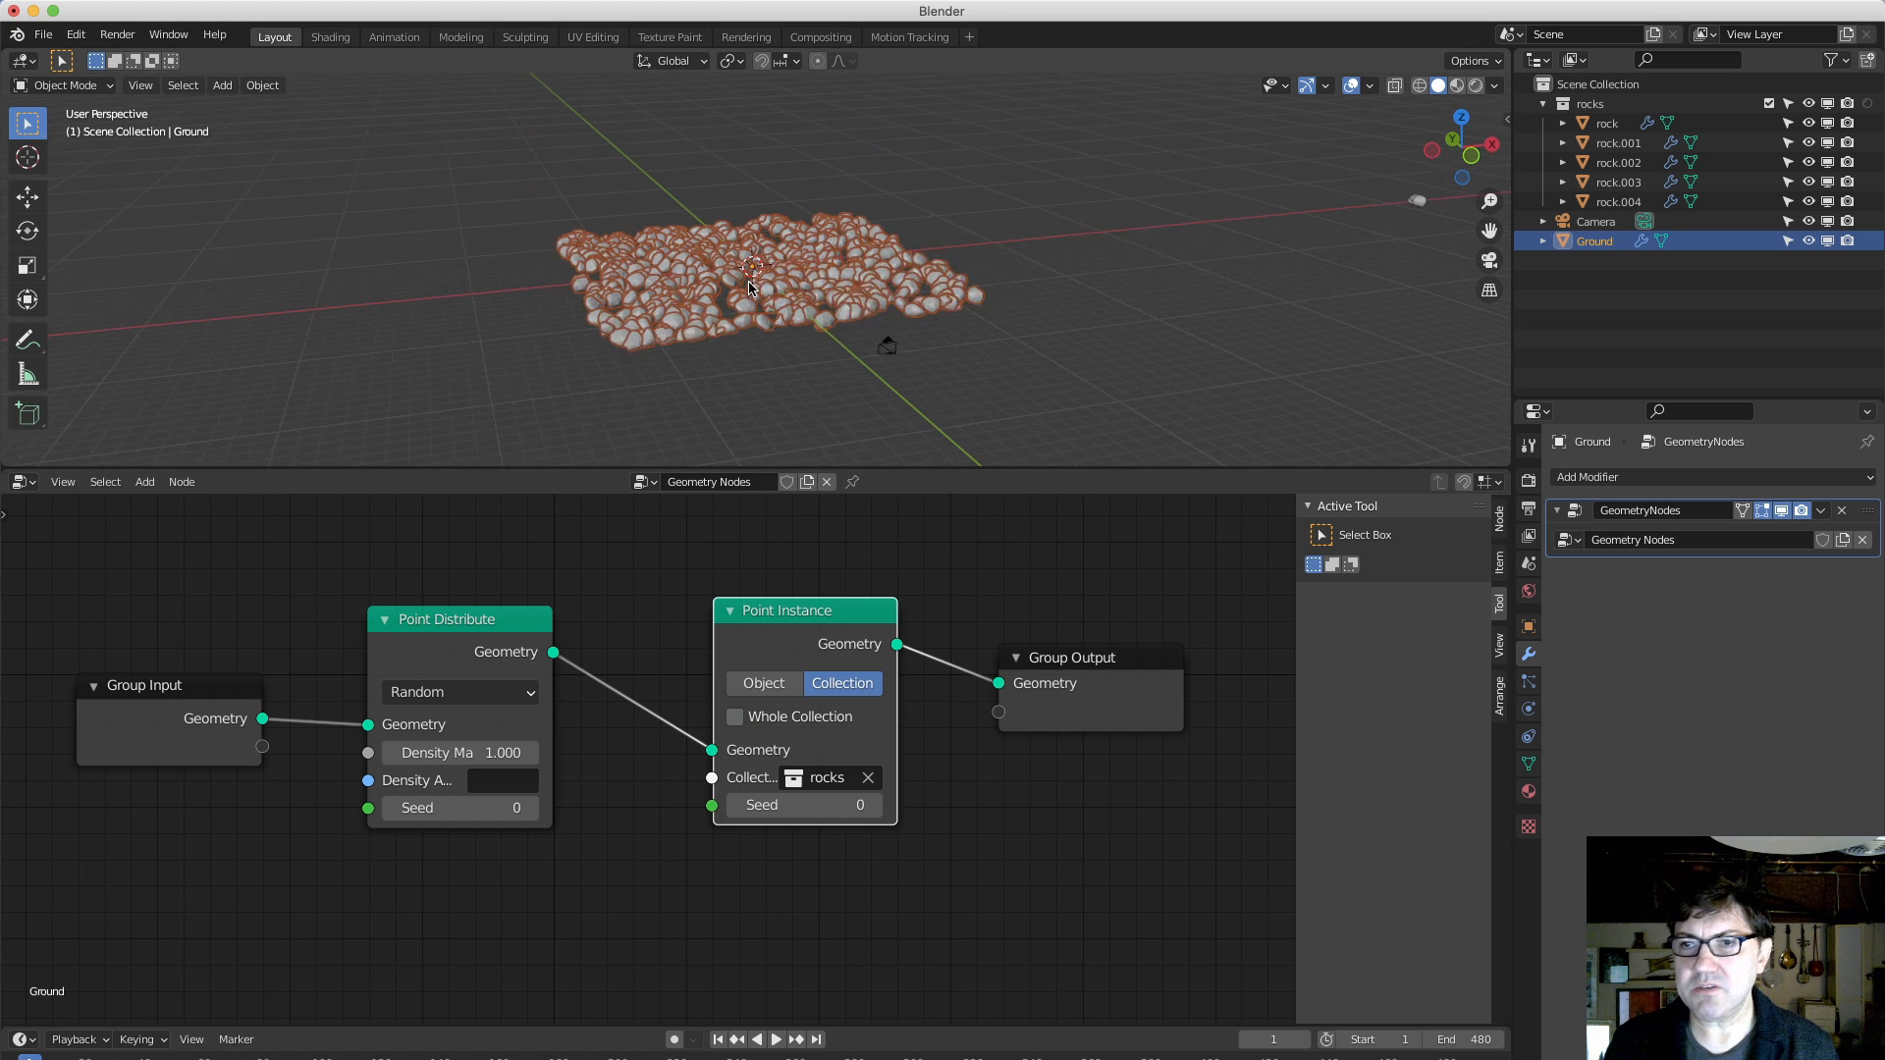
scroll(749, 288, "up", 4)
middle_click_drag(805, 287, 676, 386)
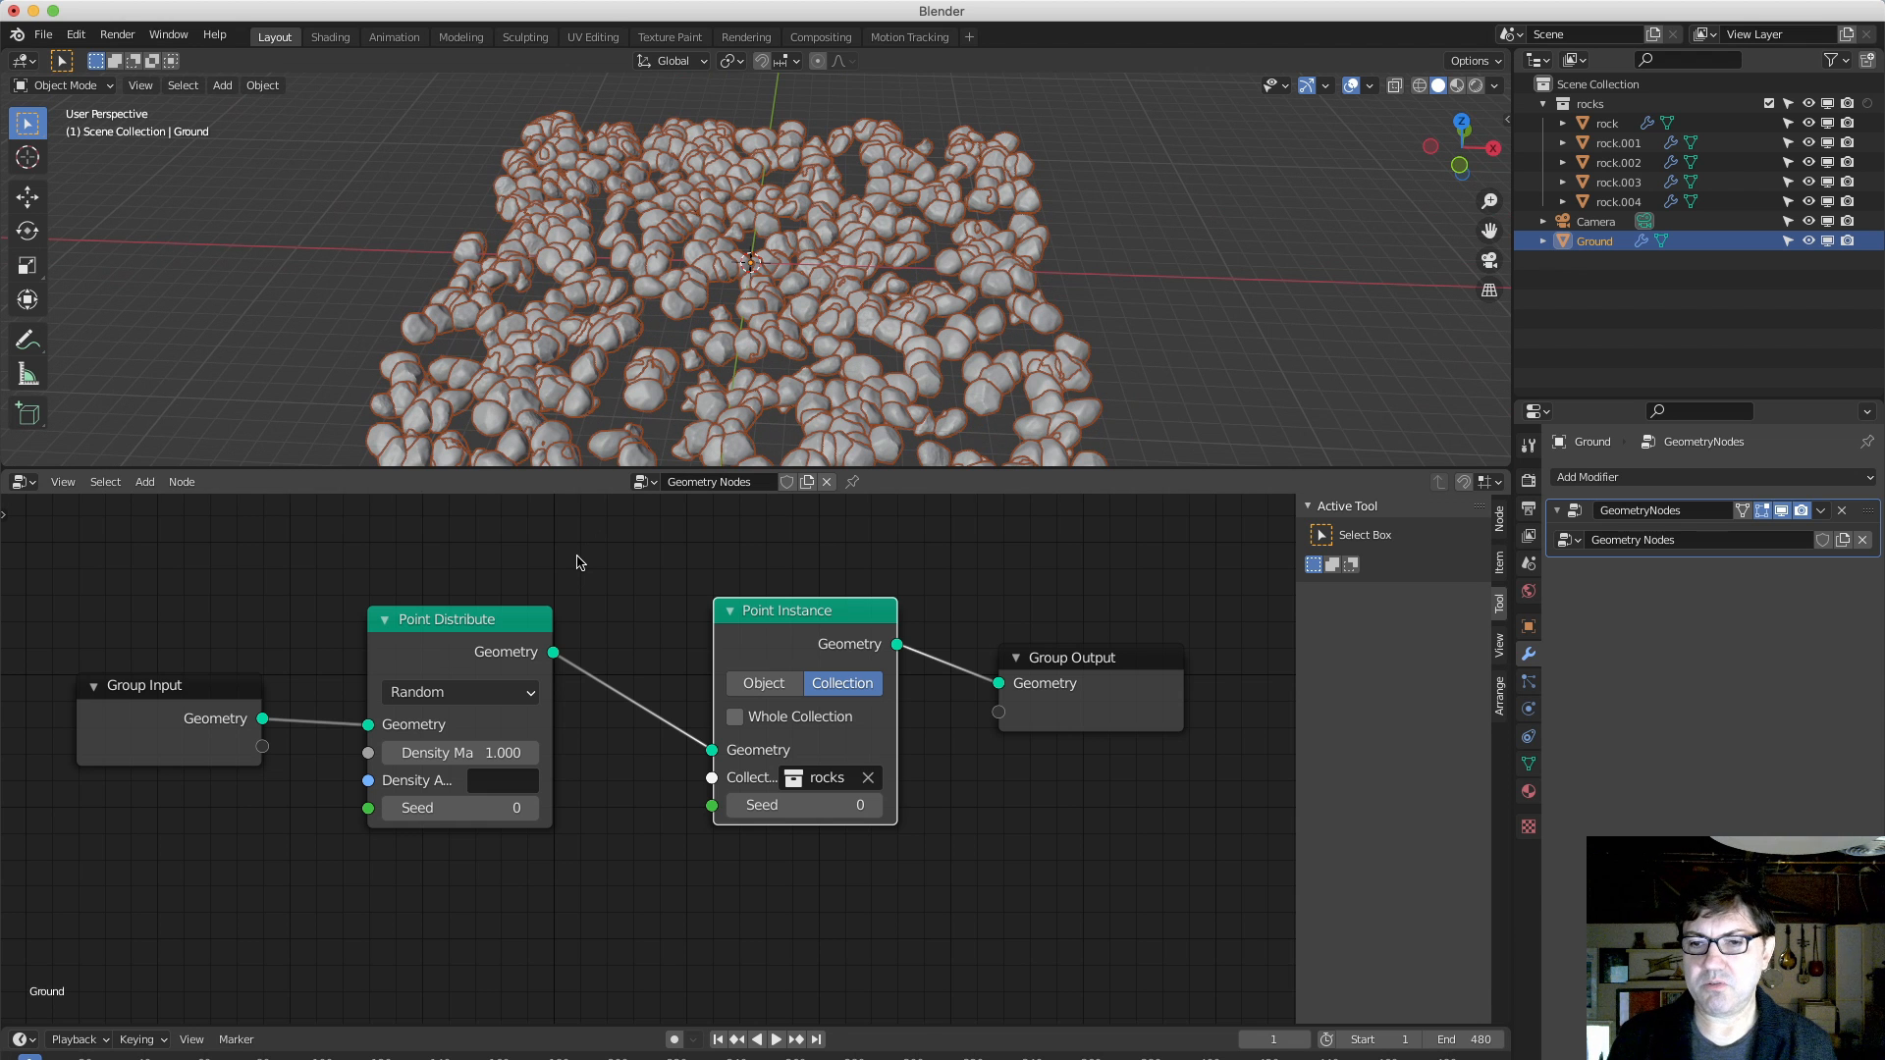
mouse_move(646, 369)
middle_mouse_down()
mouse_move(684, 358)
mouse_move(646, 336)
middle_mouse_up()
middle_click_drag(619, 587, 673, 583)
middle_click_drag(663, 365, 682, 381)
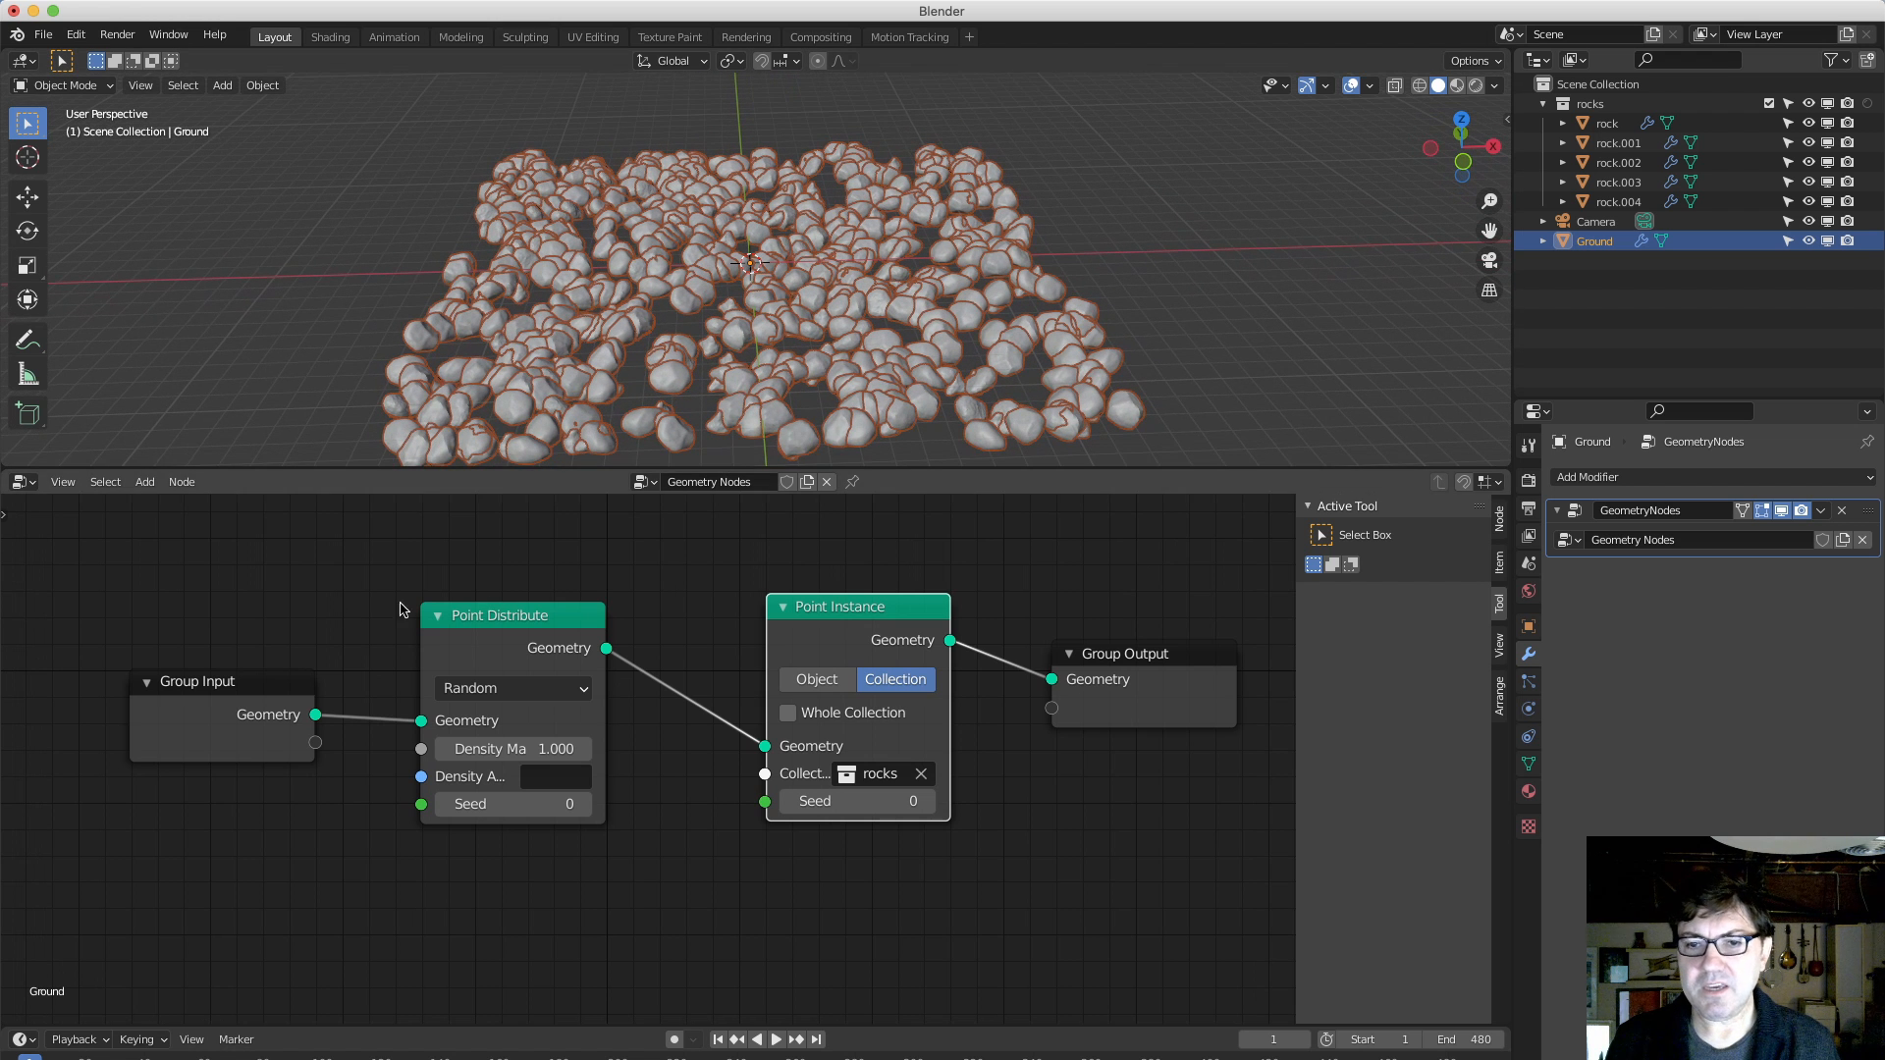
Spread the Group Input and Point Distribute nodes apart to make room for another node between them.
left_click_drag(236, 676, 101, 665)
left_click_drag(531, 627, 616, 616)
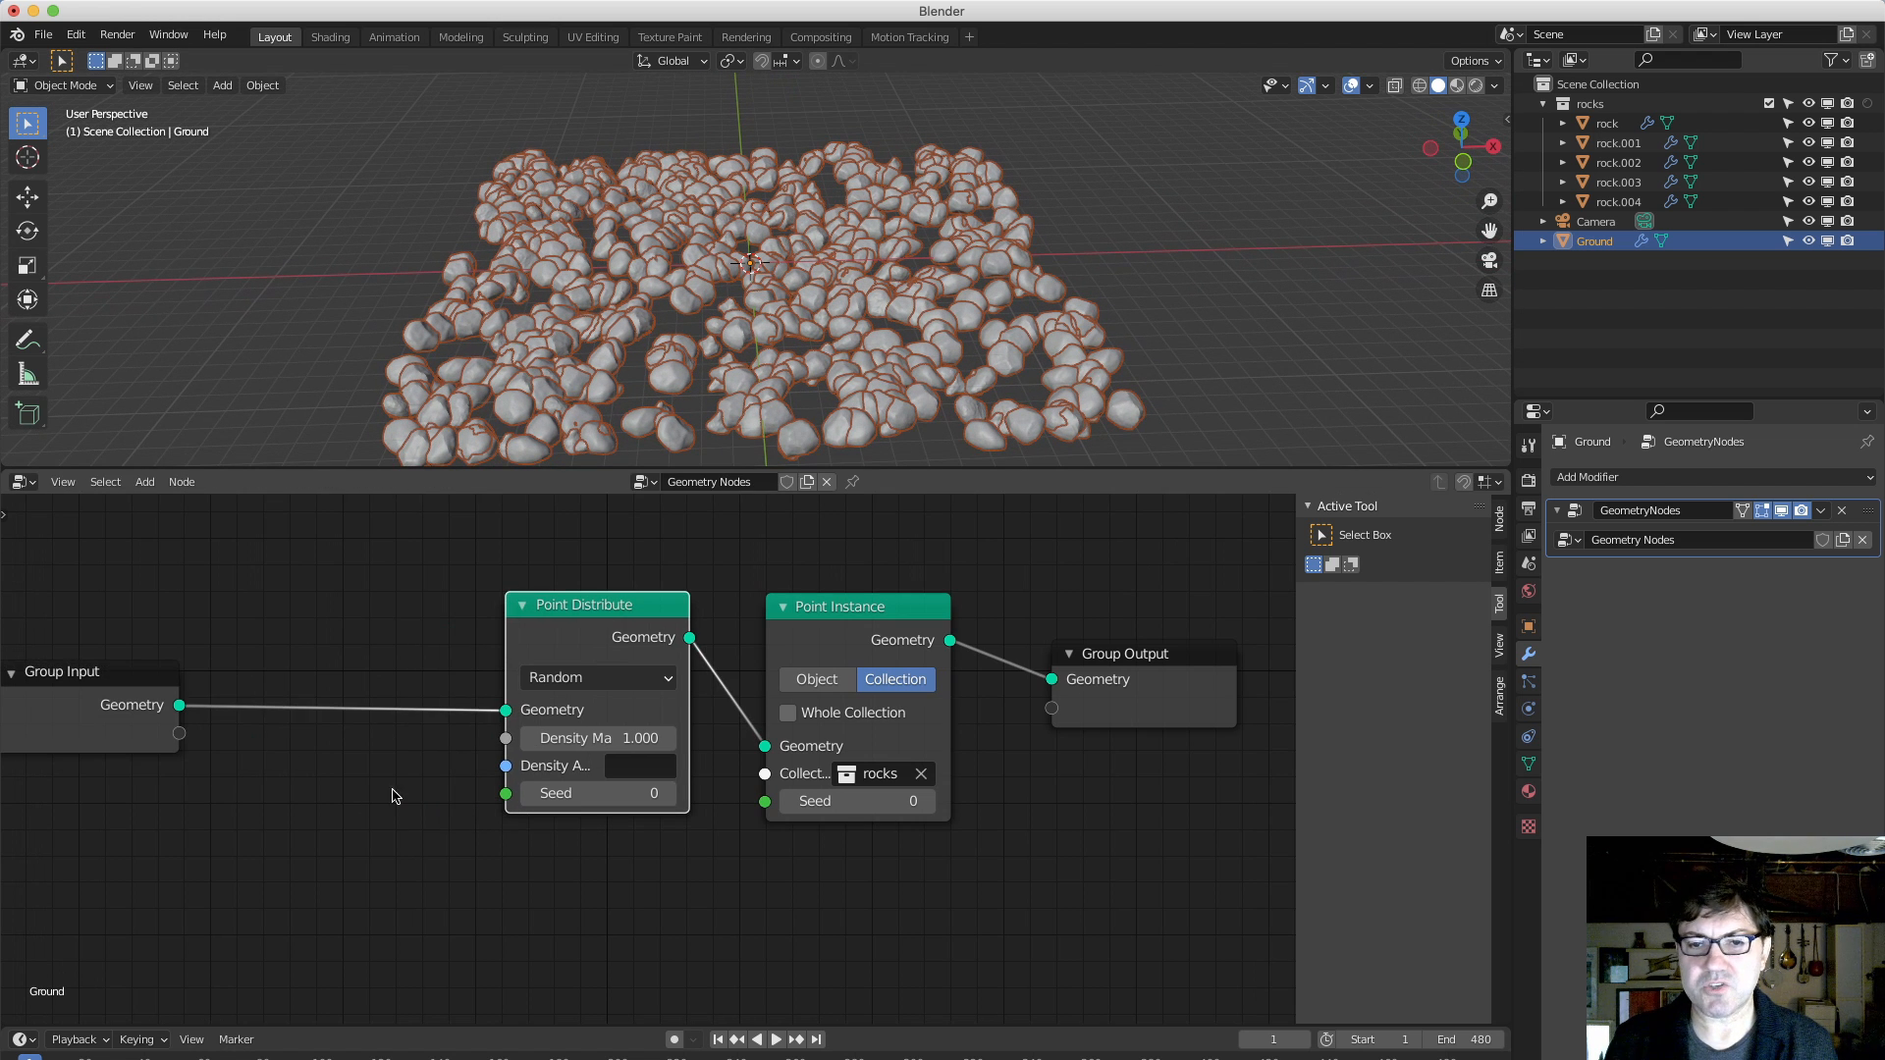
left_click_drag(88, 675, 135, 683)
left_click(329, 781)
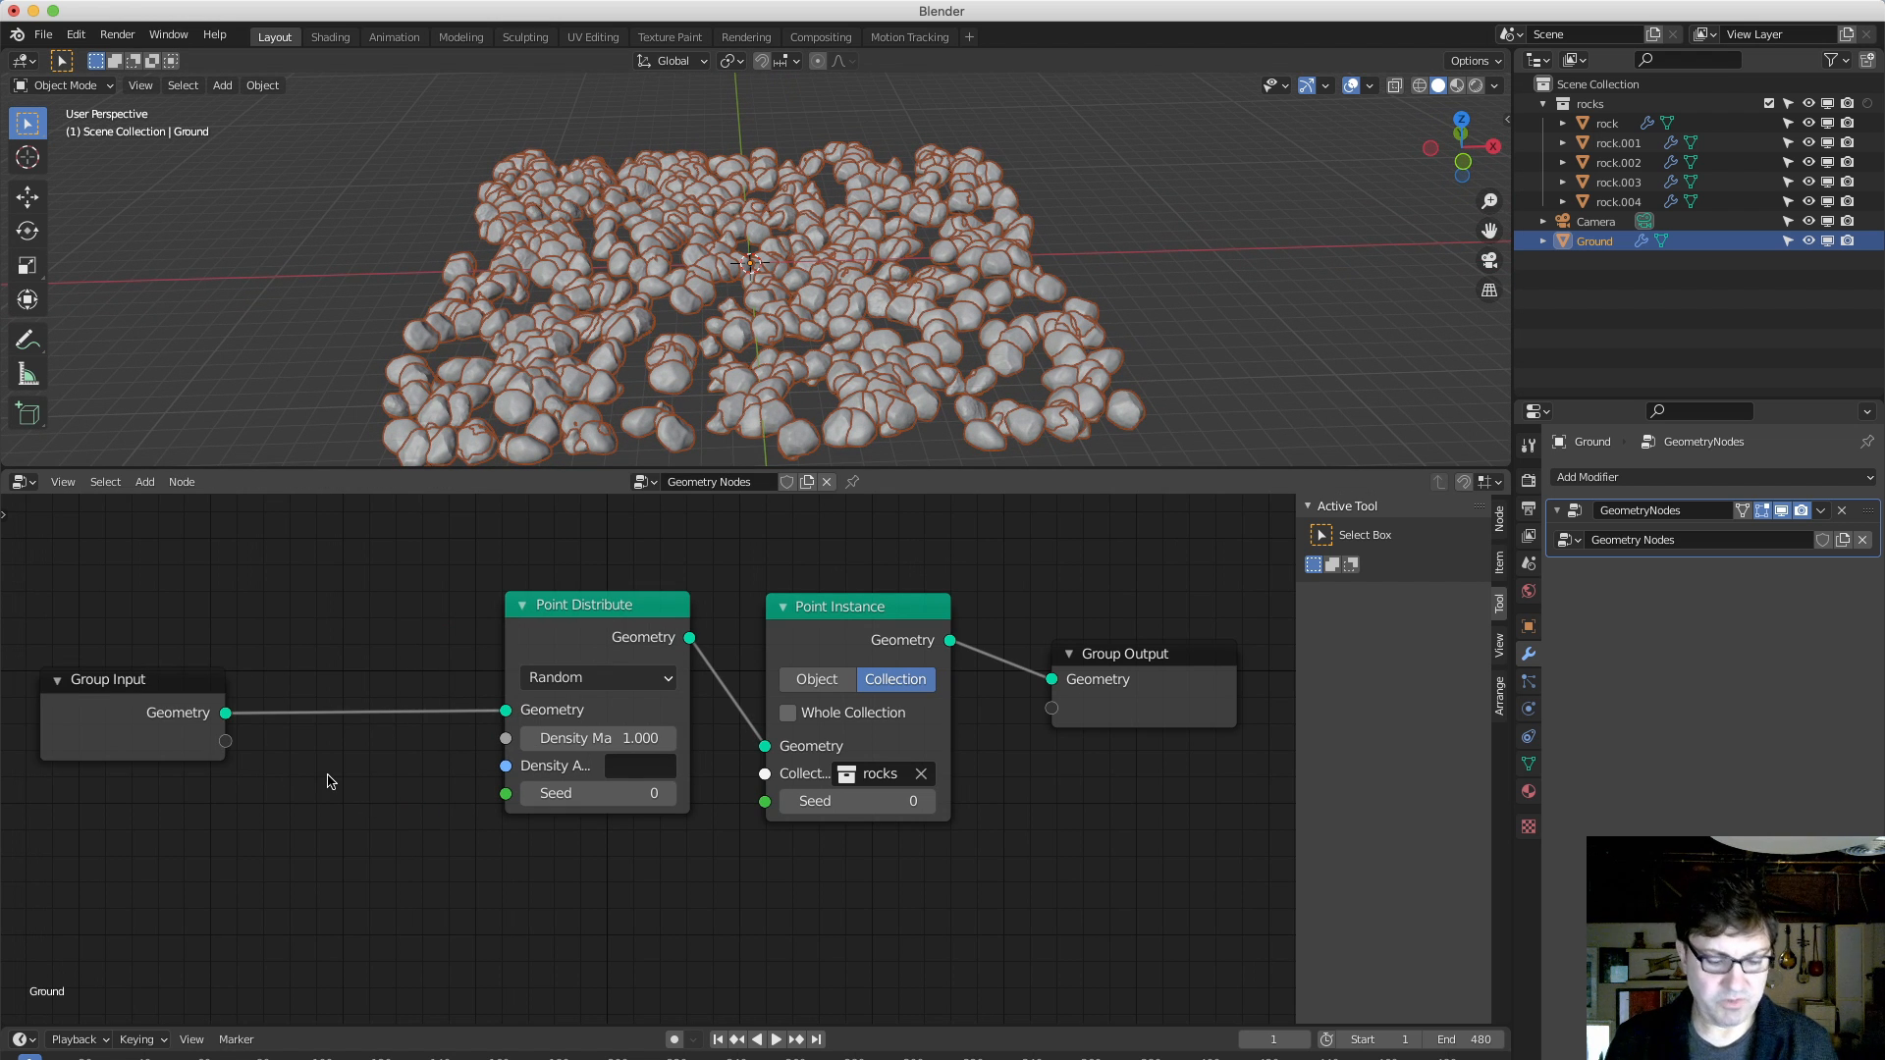
Insert an Attribute Randomize node on the link between Group Input and Point Distribute.
key("shift+a")
mouse_move(308, 684)
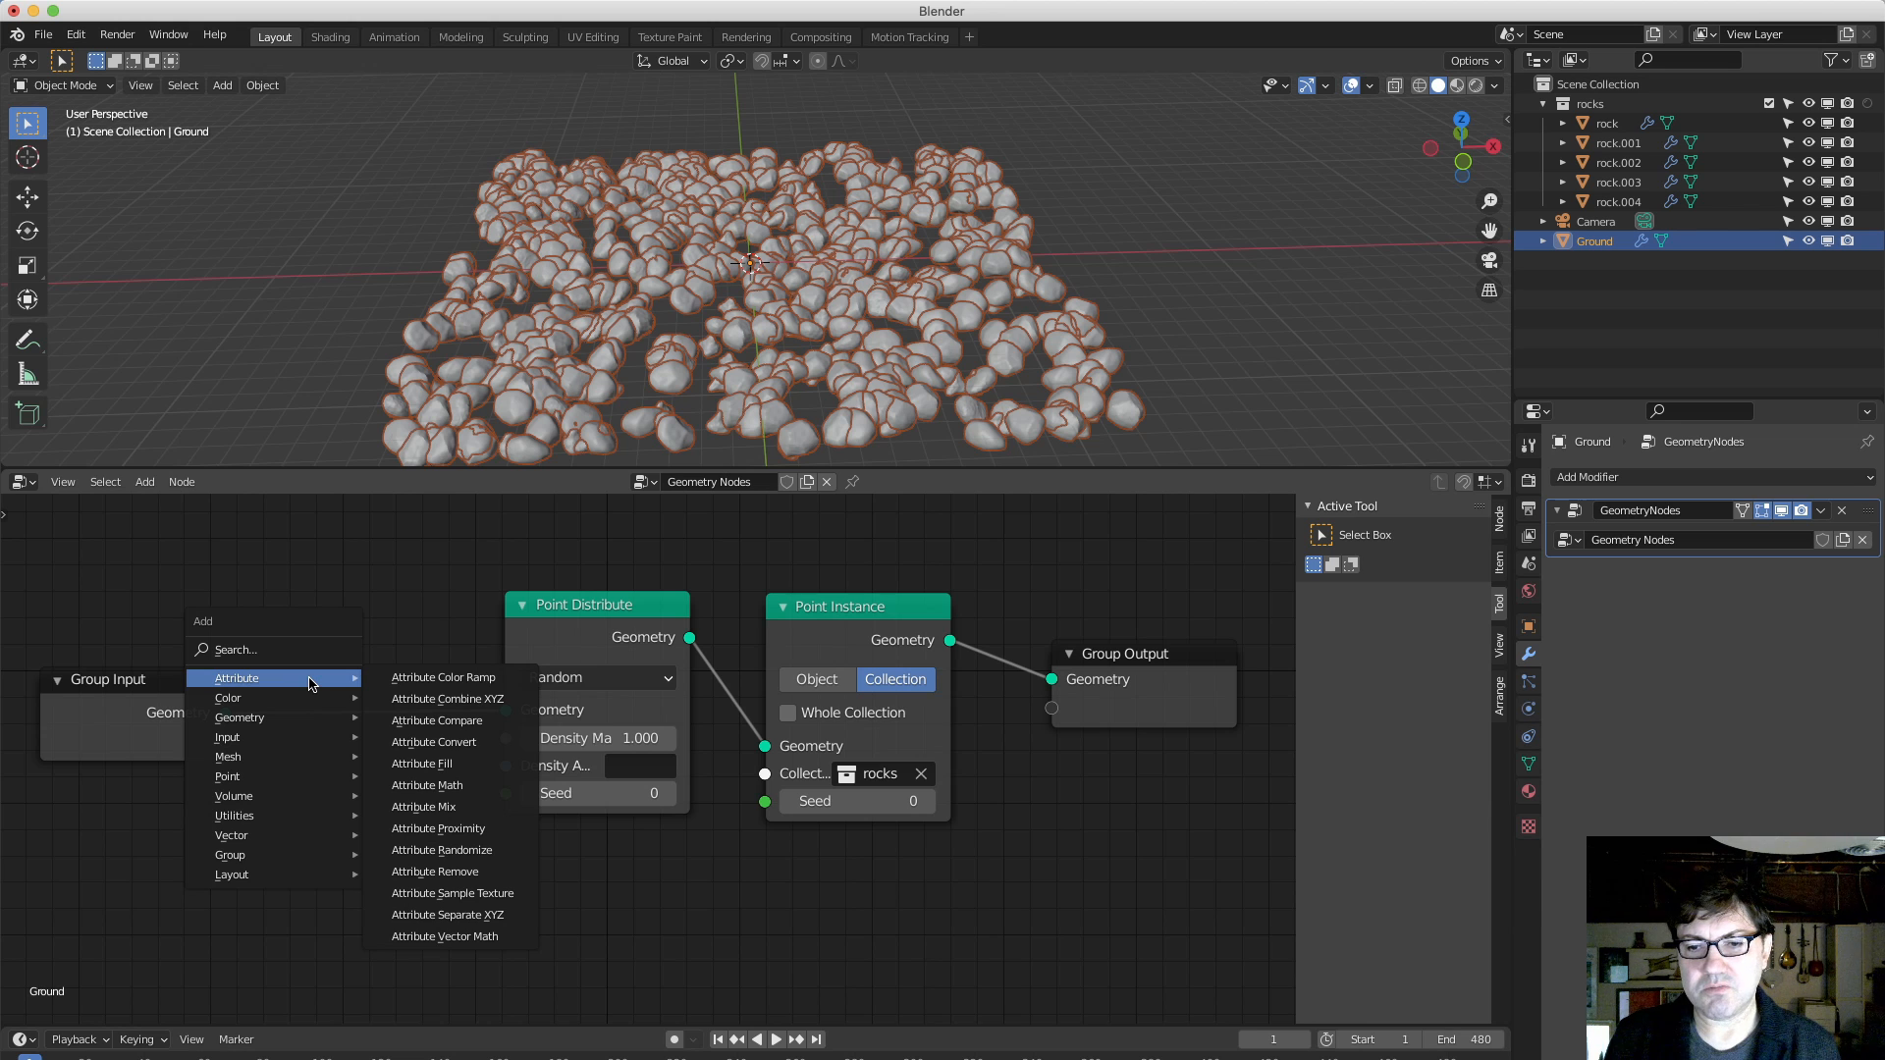
left_click(475, 860)
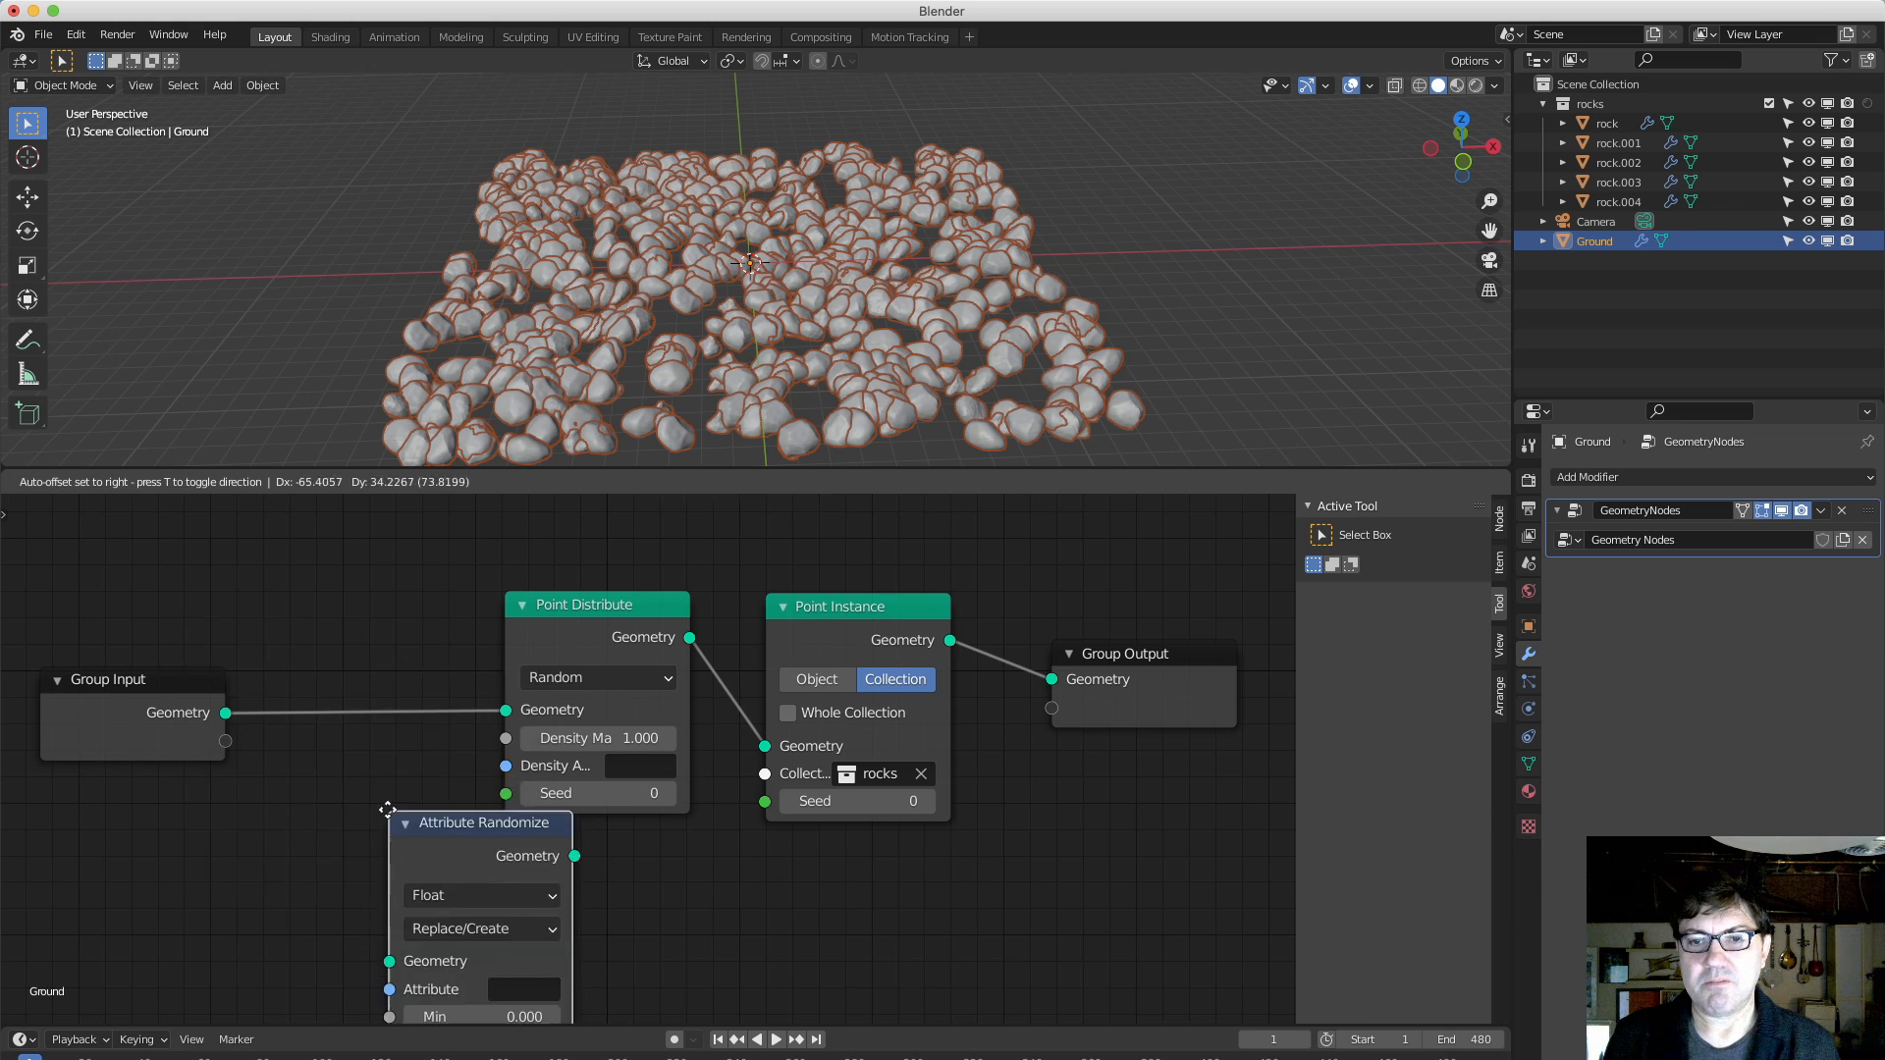
left_click(331, 589)
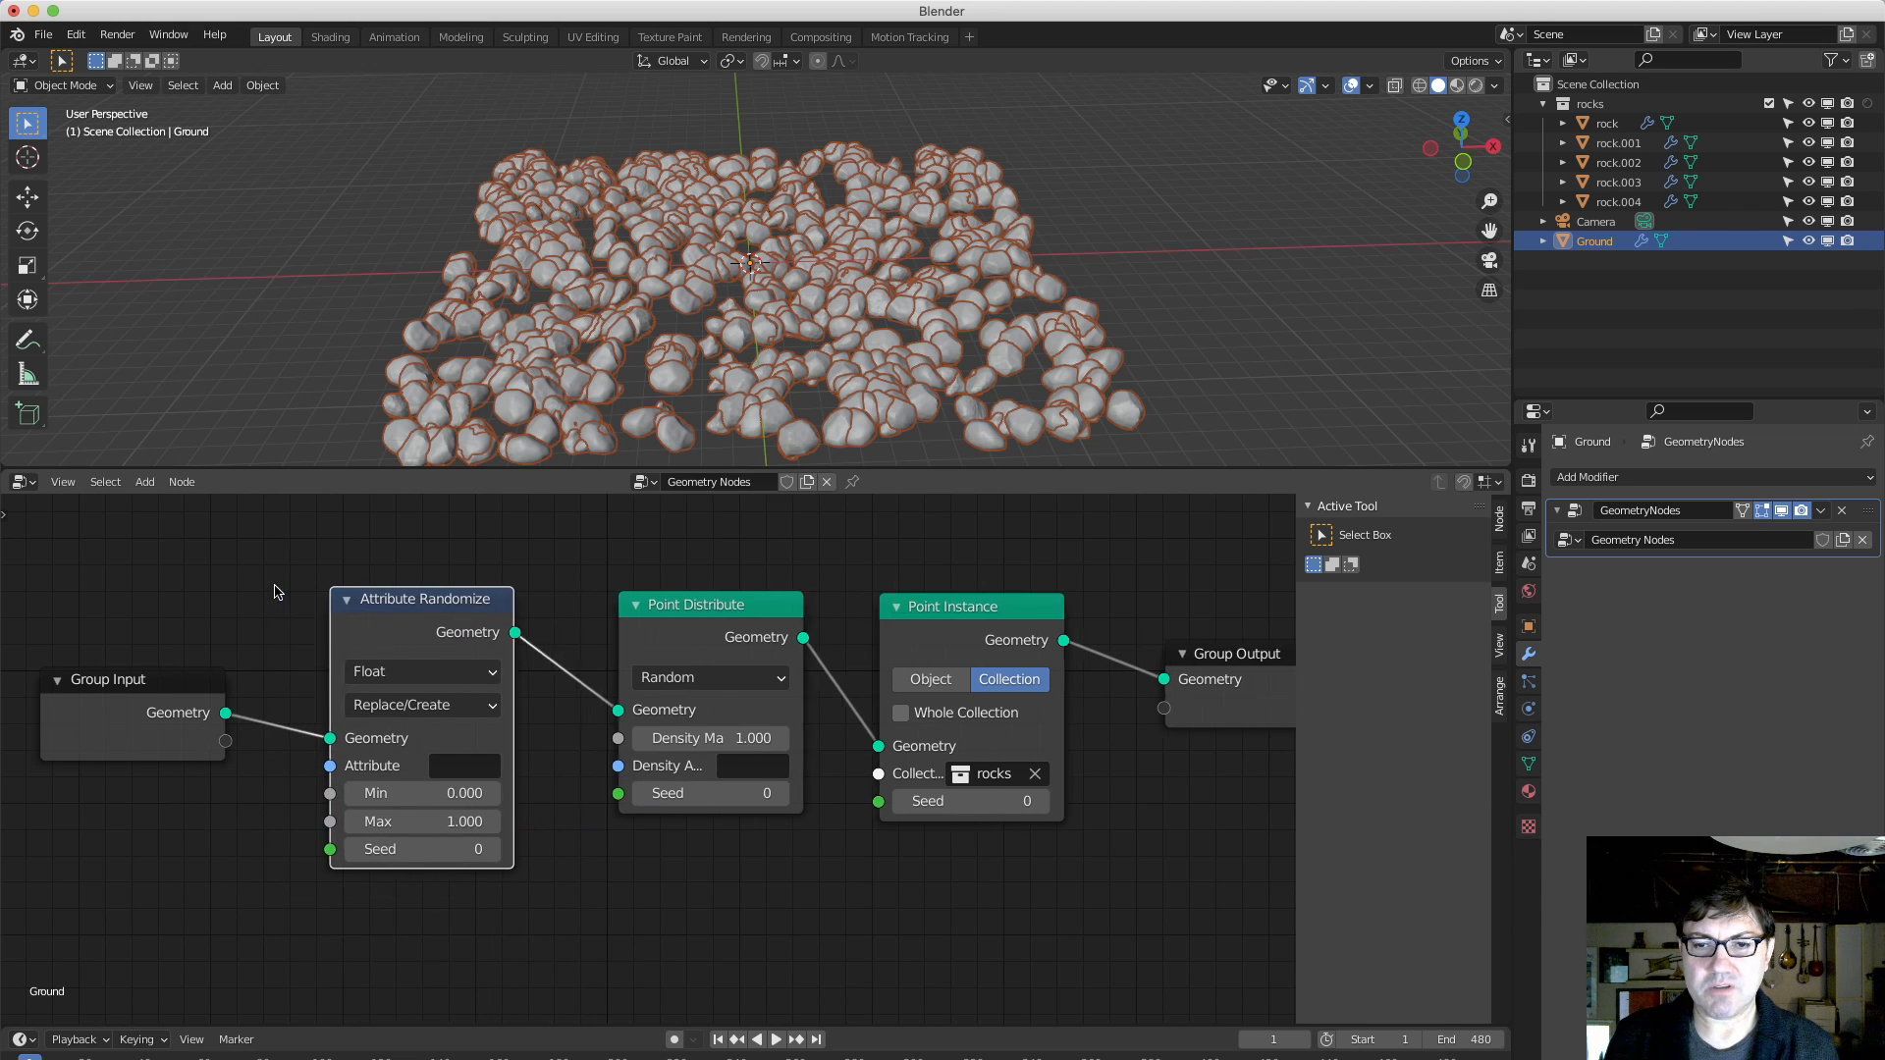
Set the Attribute Randomize node to randomize the "scale" attribute with a minimum of 0.1.
left_click(458, 765)
type("s")
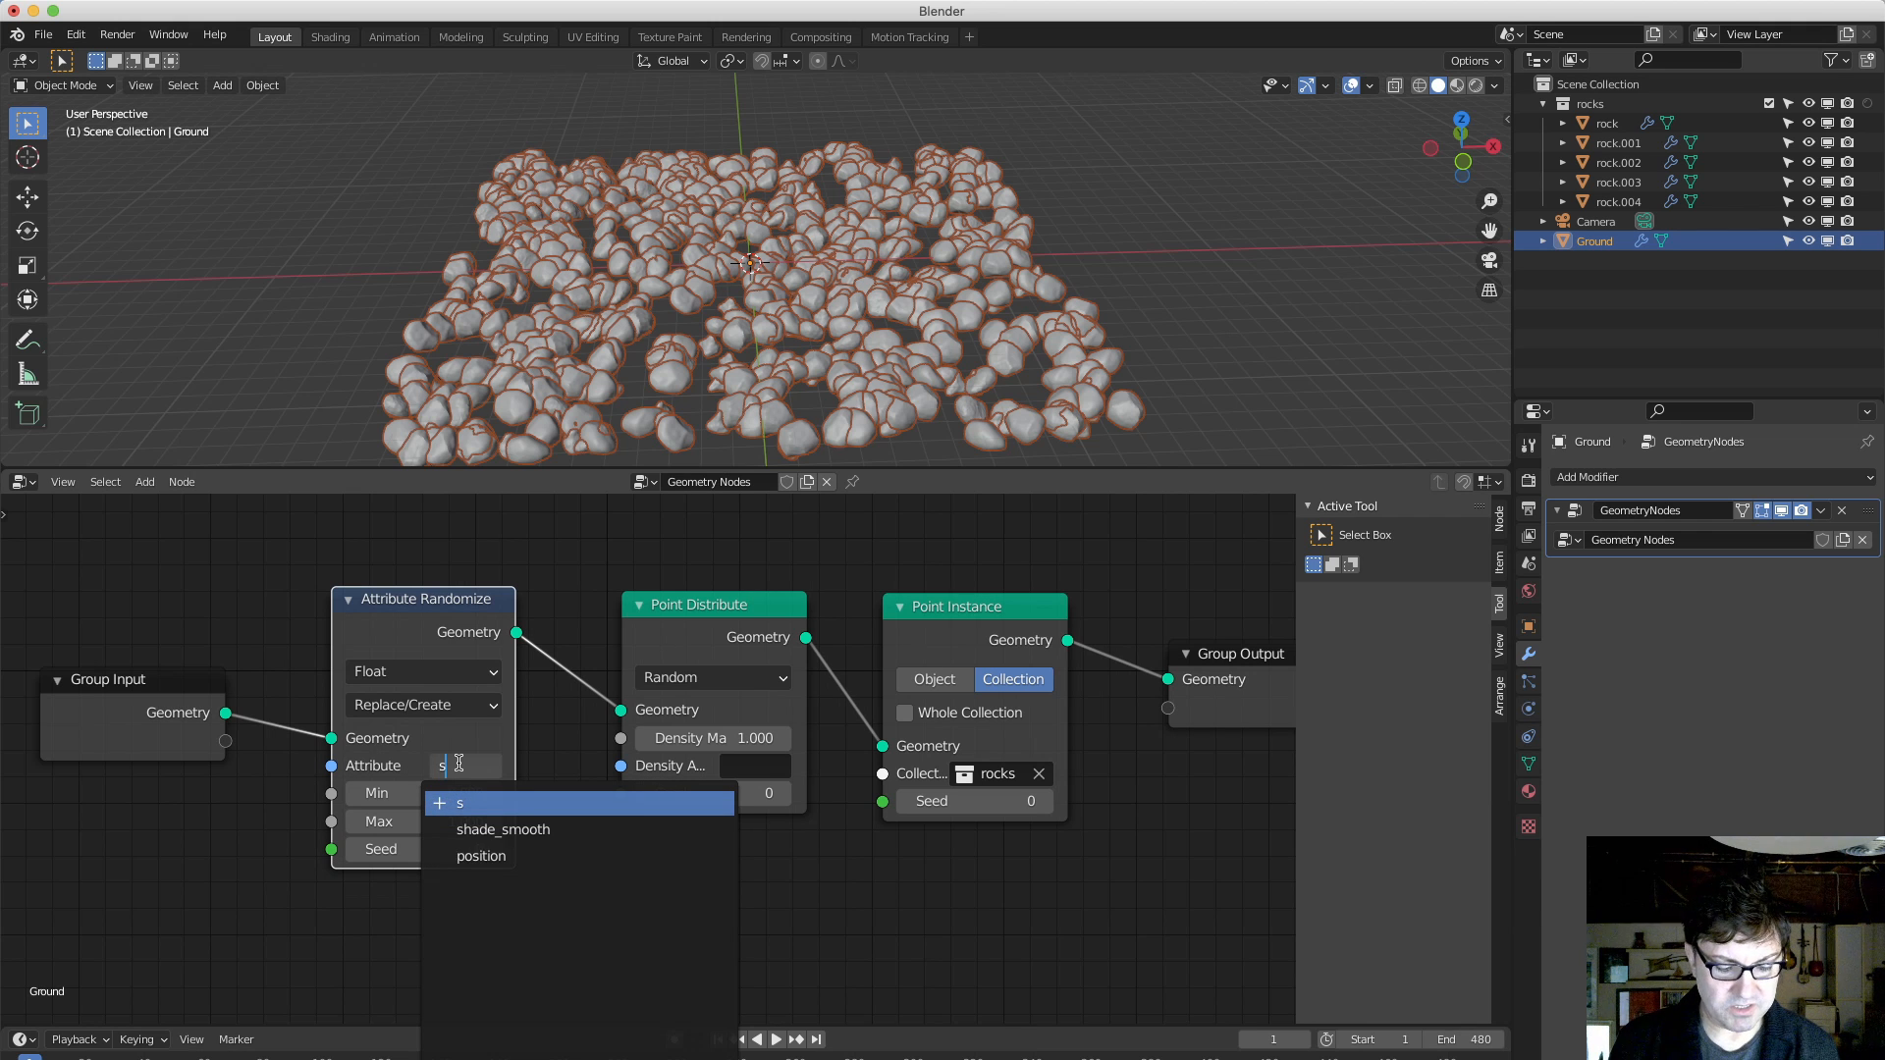
type("cale")
key("Return")
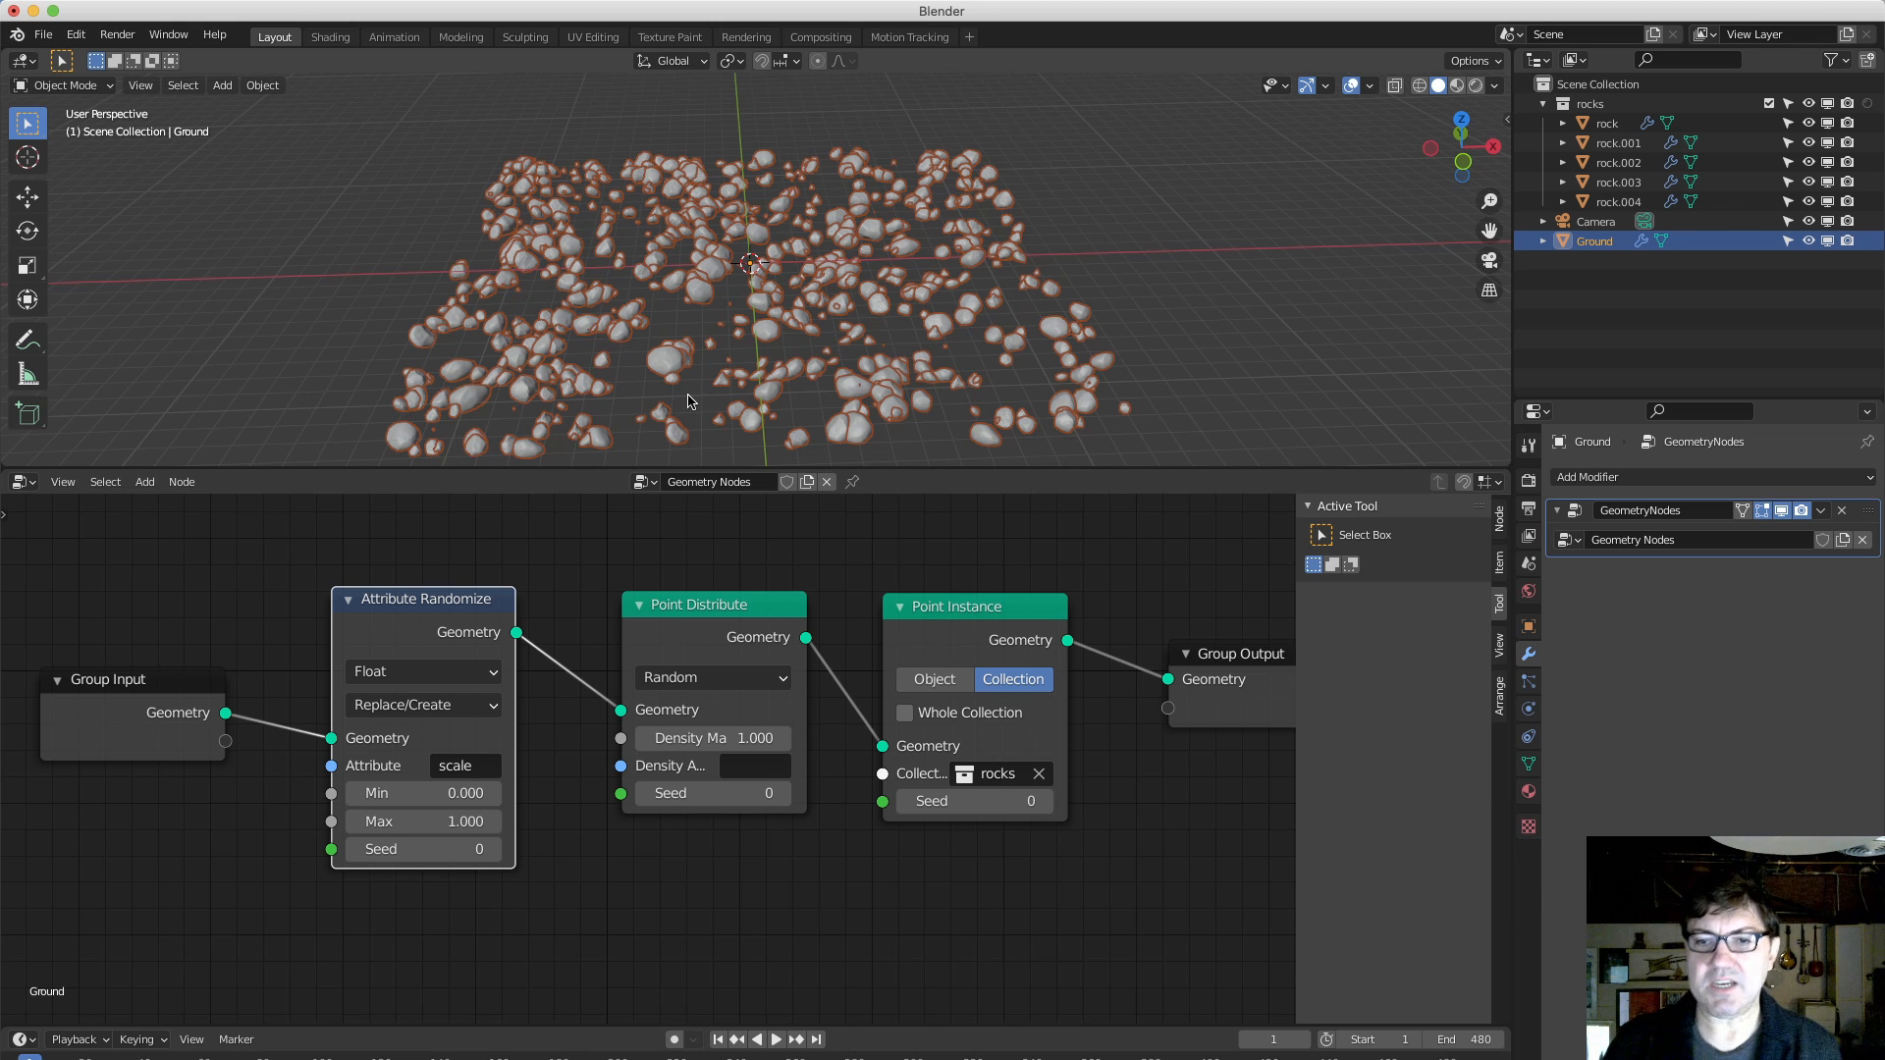
left_click(468, 793)
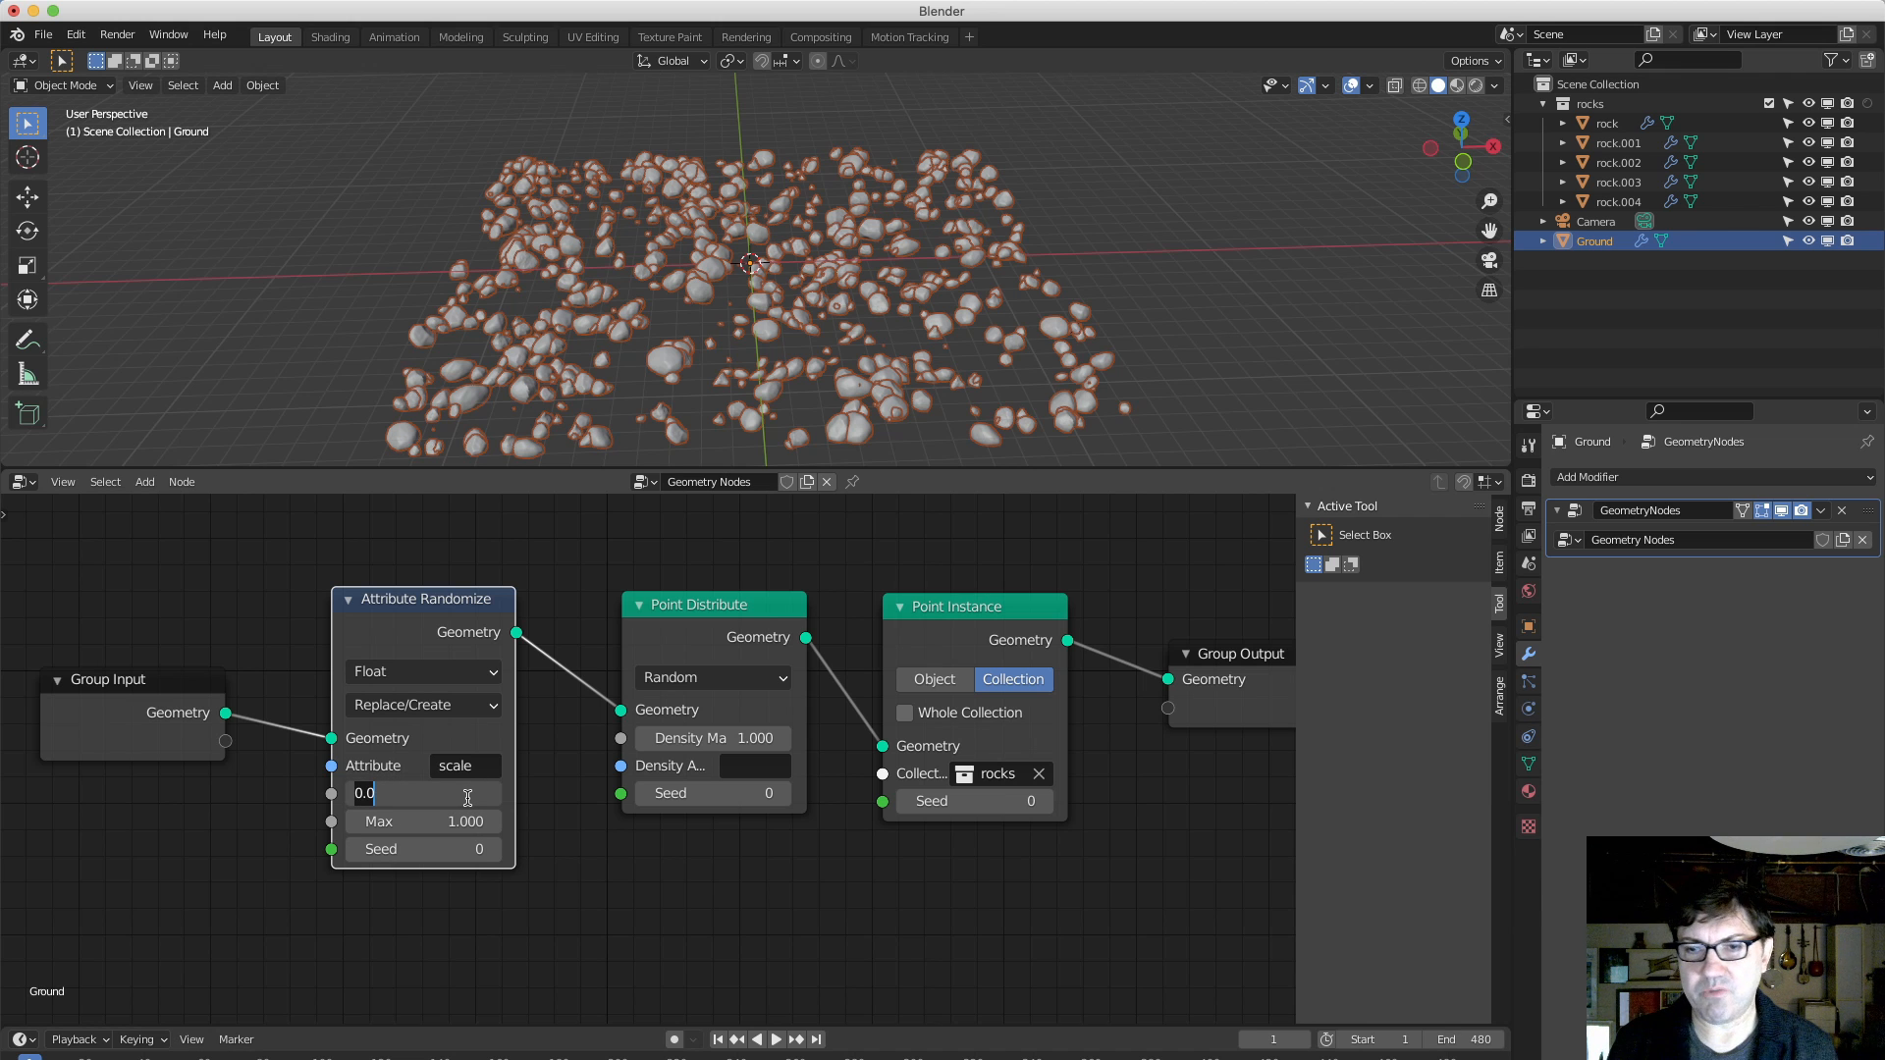
key("BackSpace")
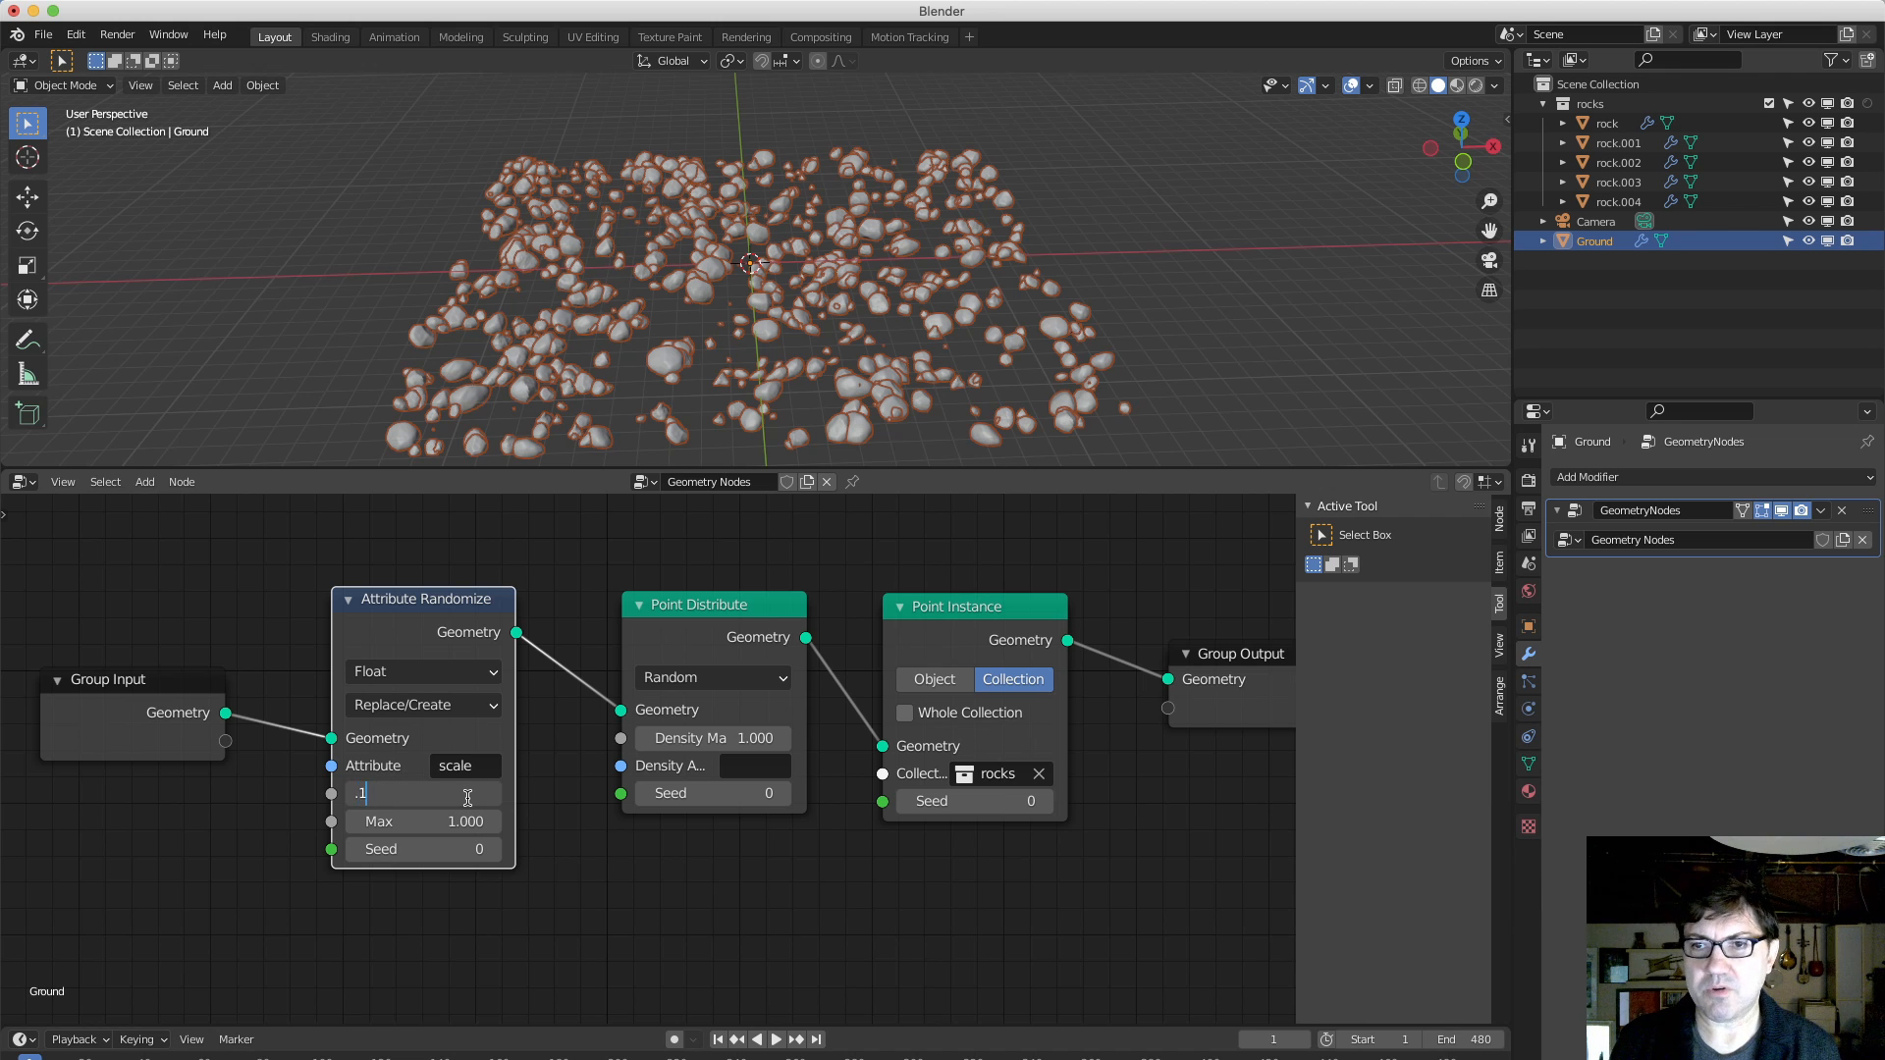
type(".1")
key("Return")
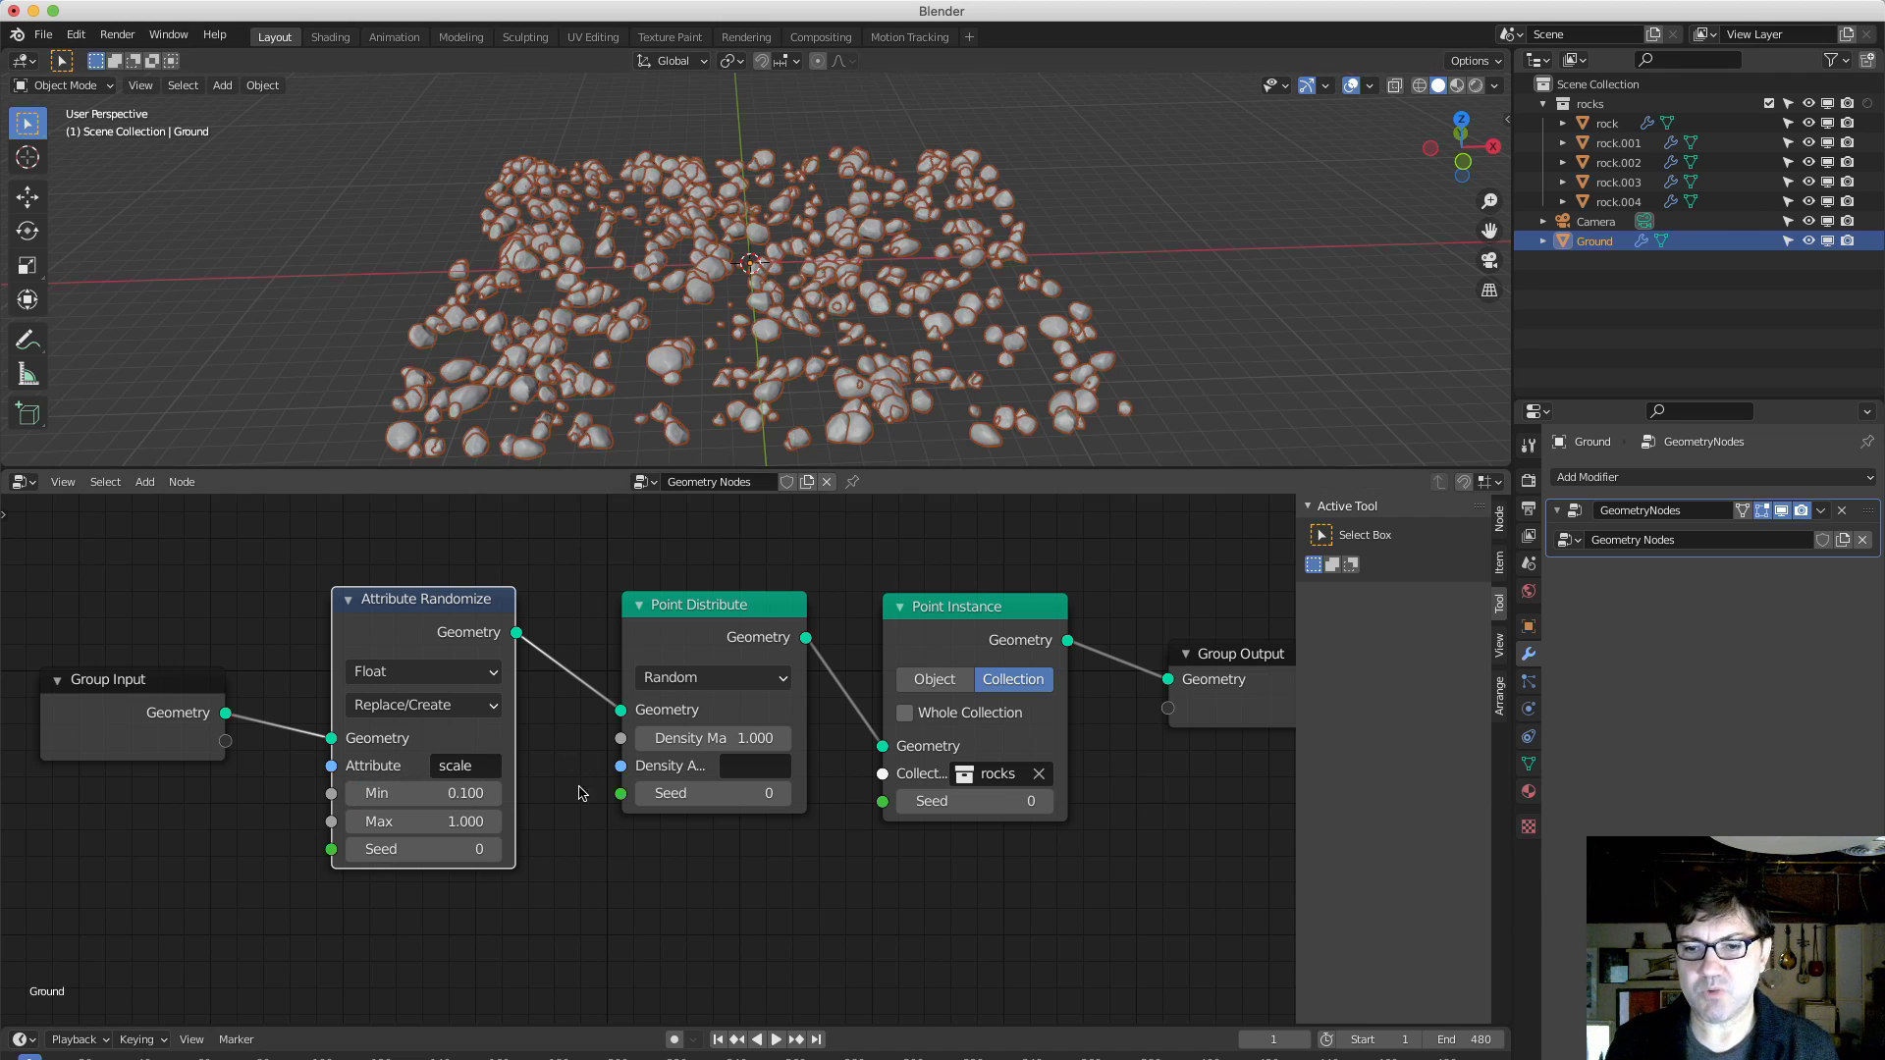
Set the Attribute Randomize node's maximum scale to 1.2.
left_click(466, 821)
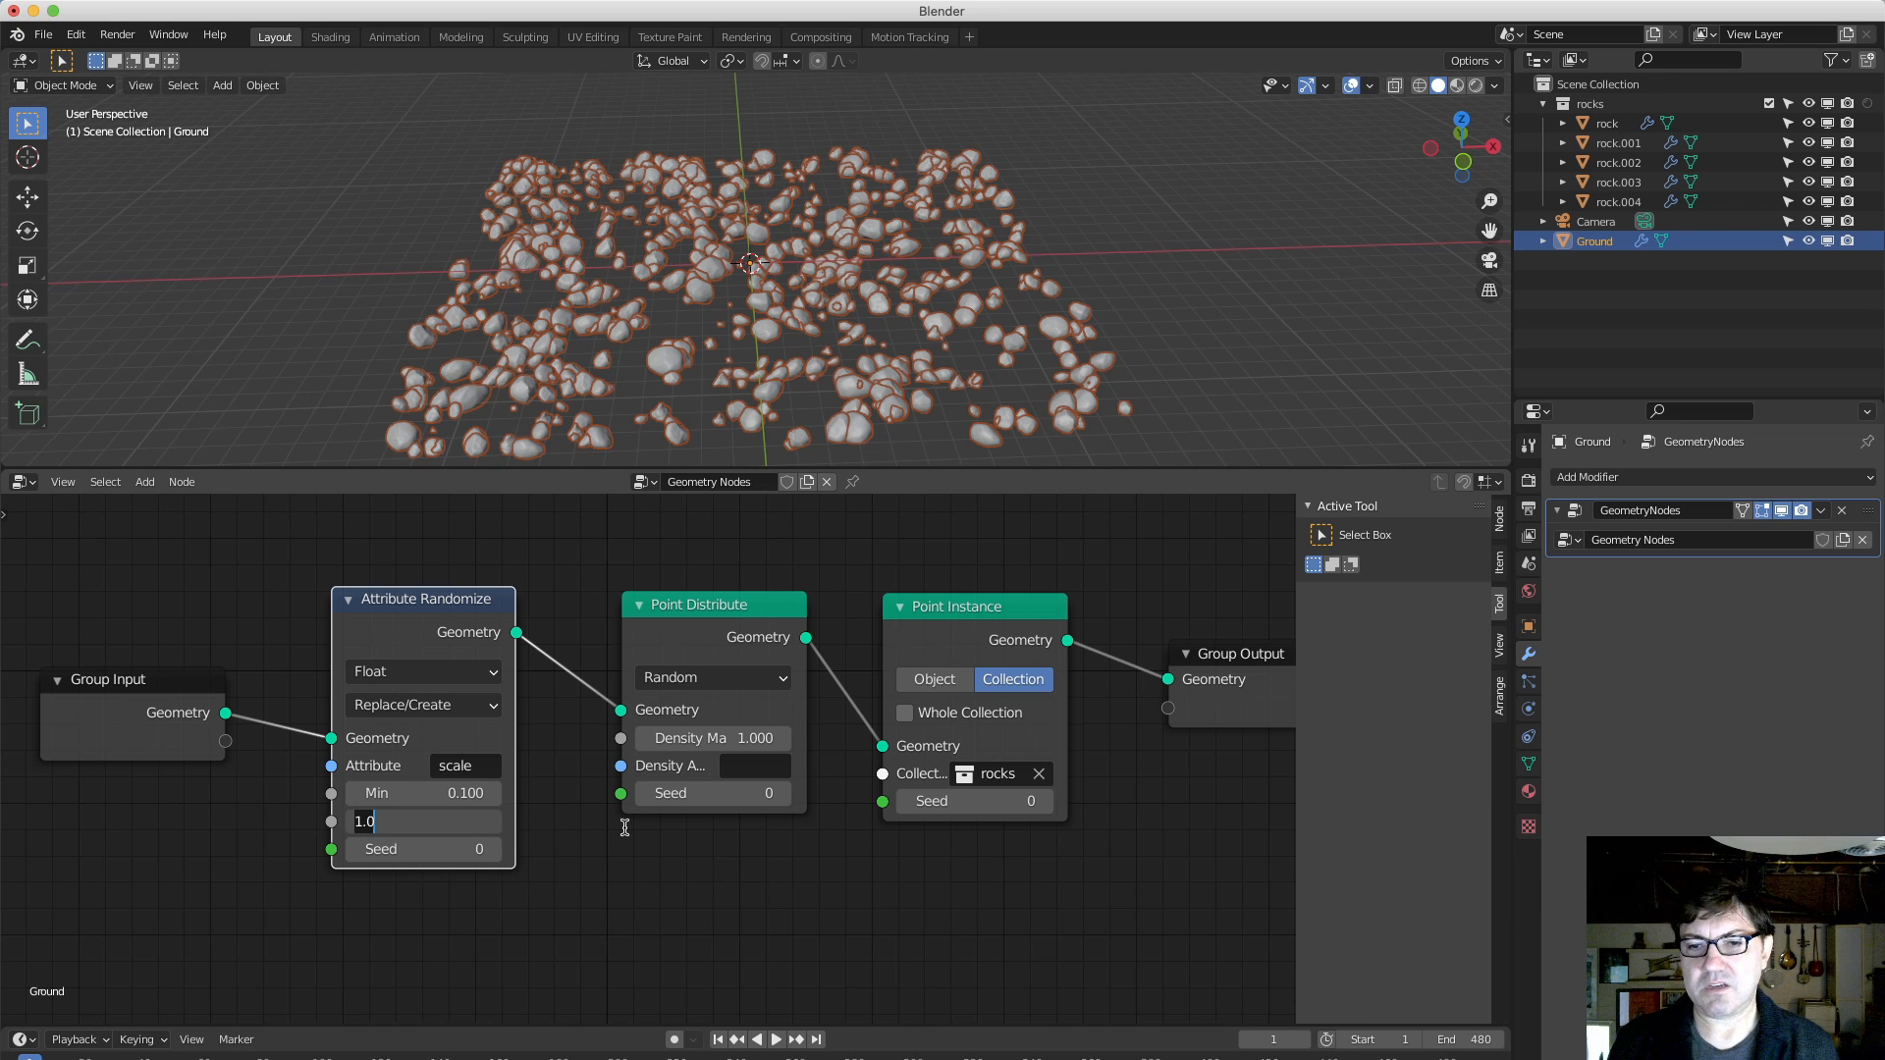
type("1.2")
key("Return")
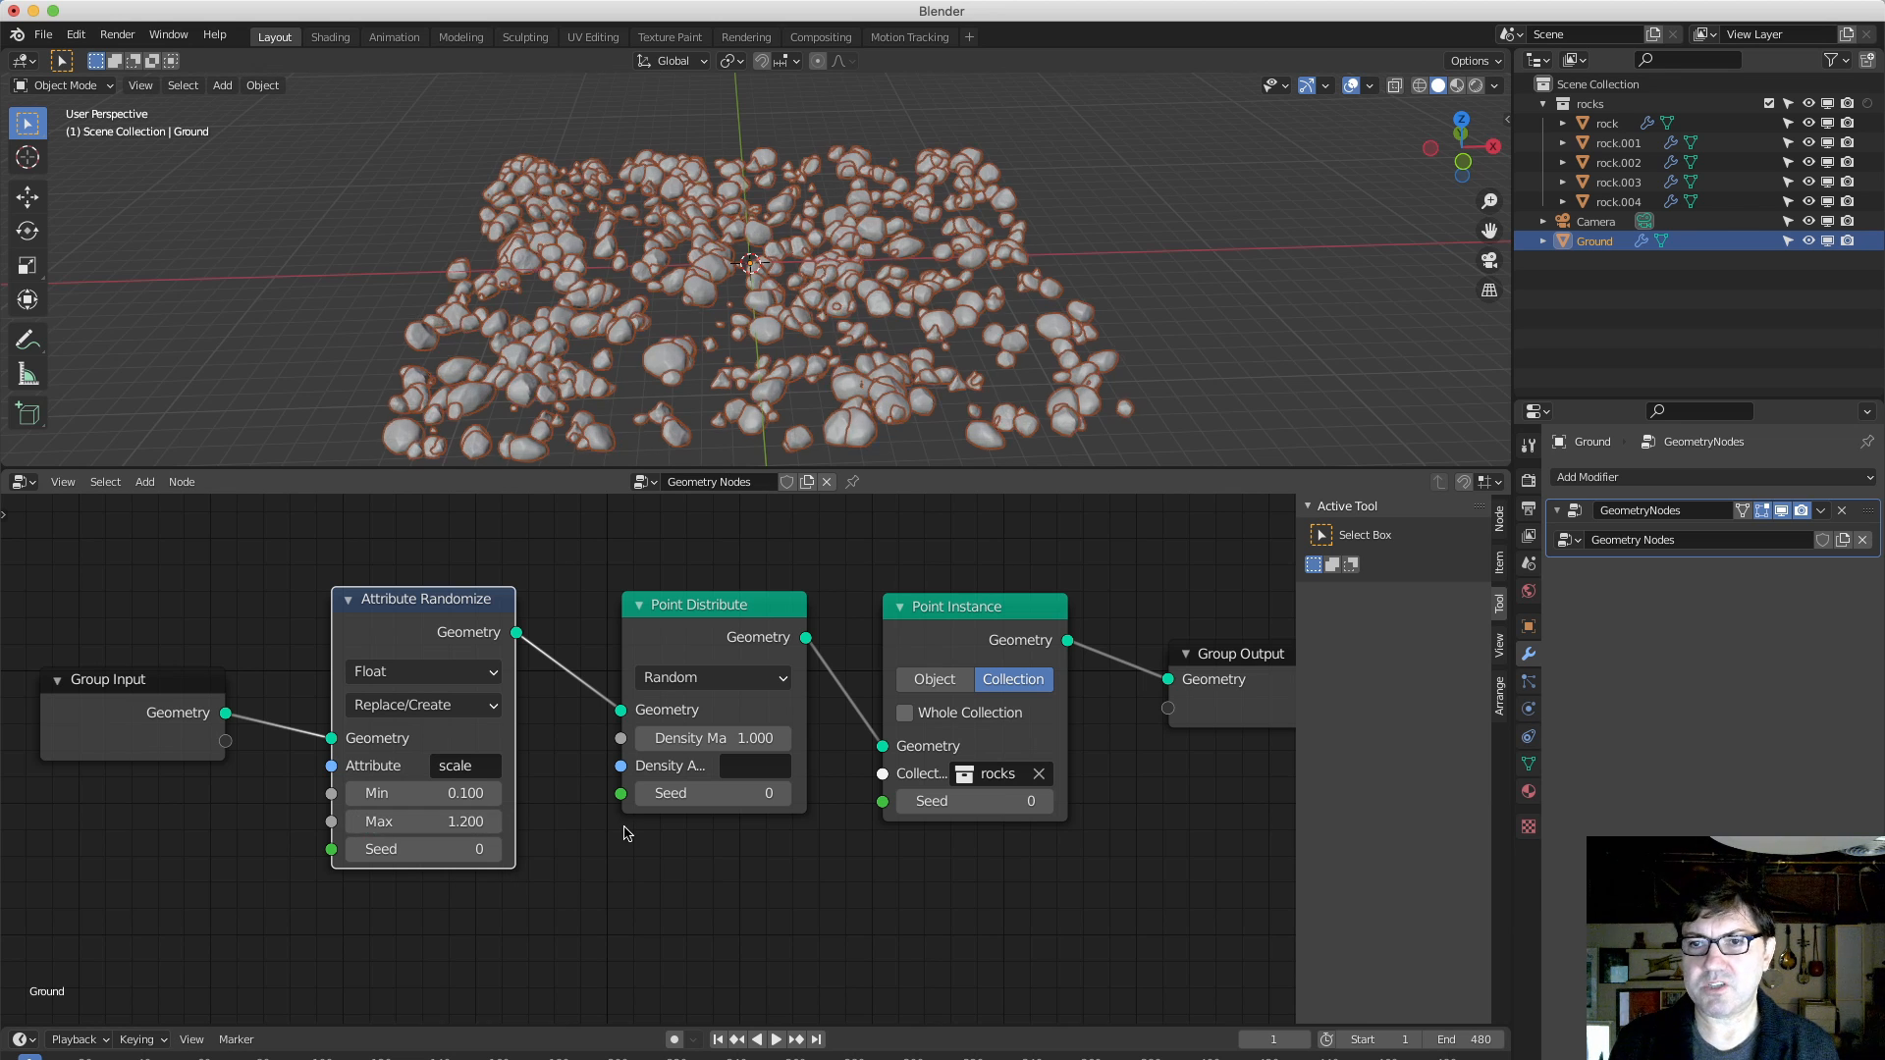
Set the Attribute Randomize node's maximum scale to 0.8.
left_click(470, 816)
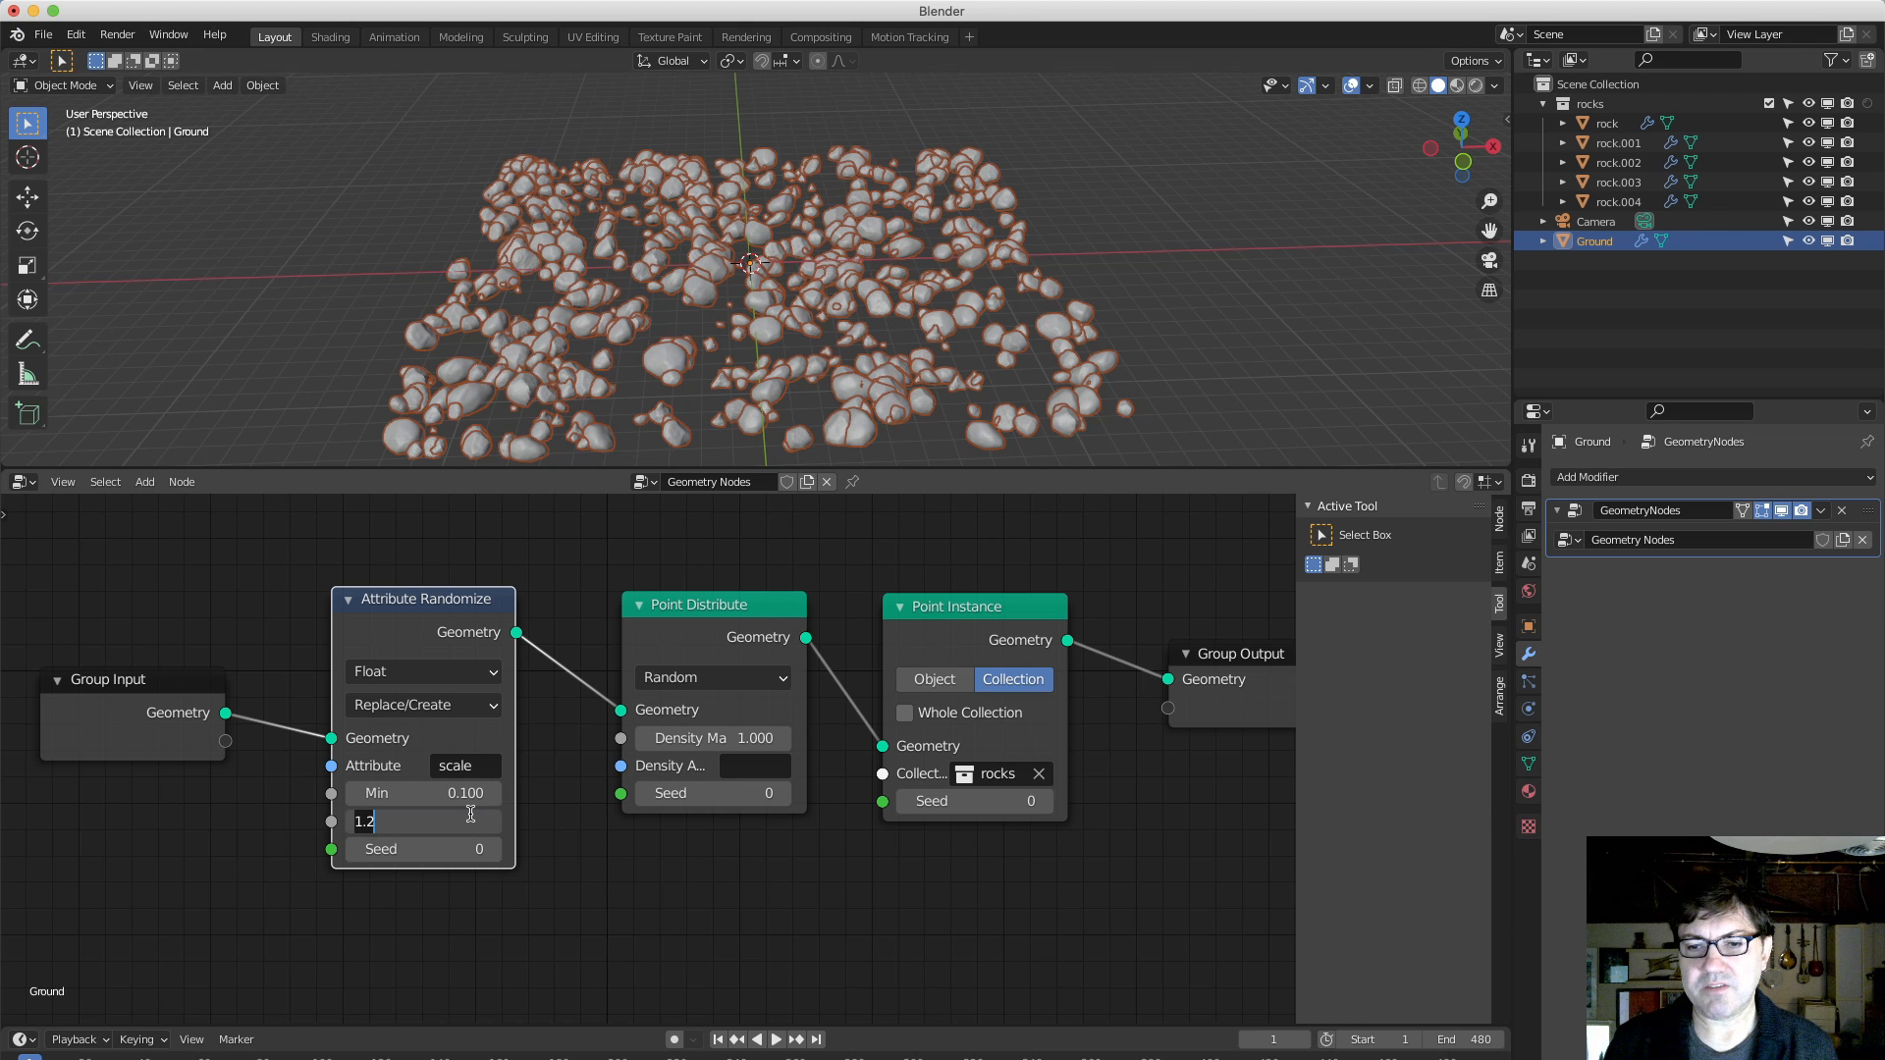
type("0.8")
key("Return")
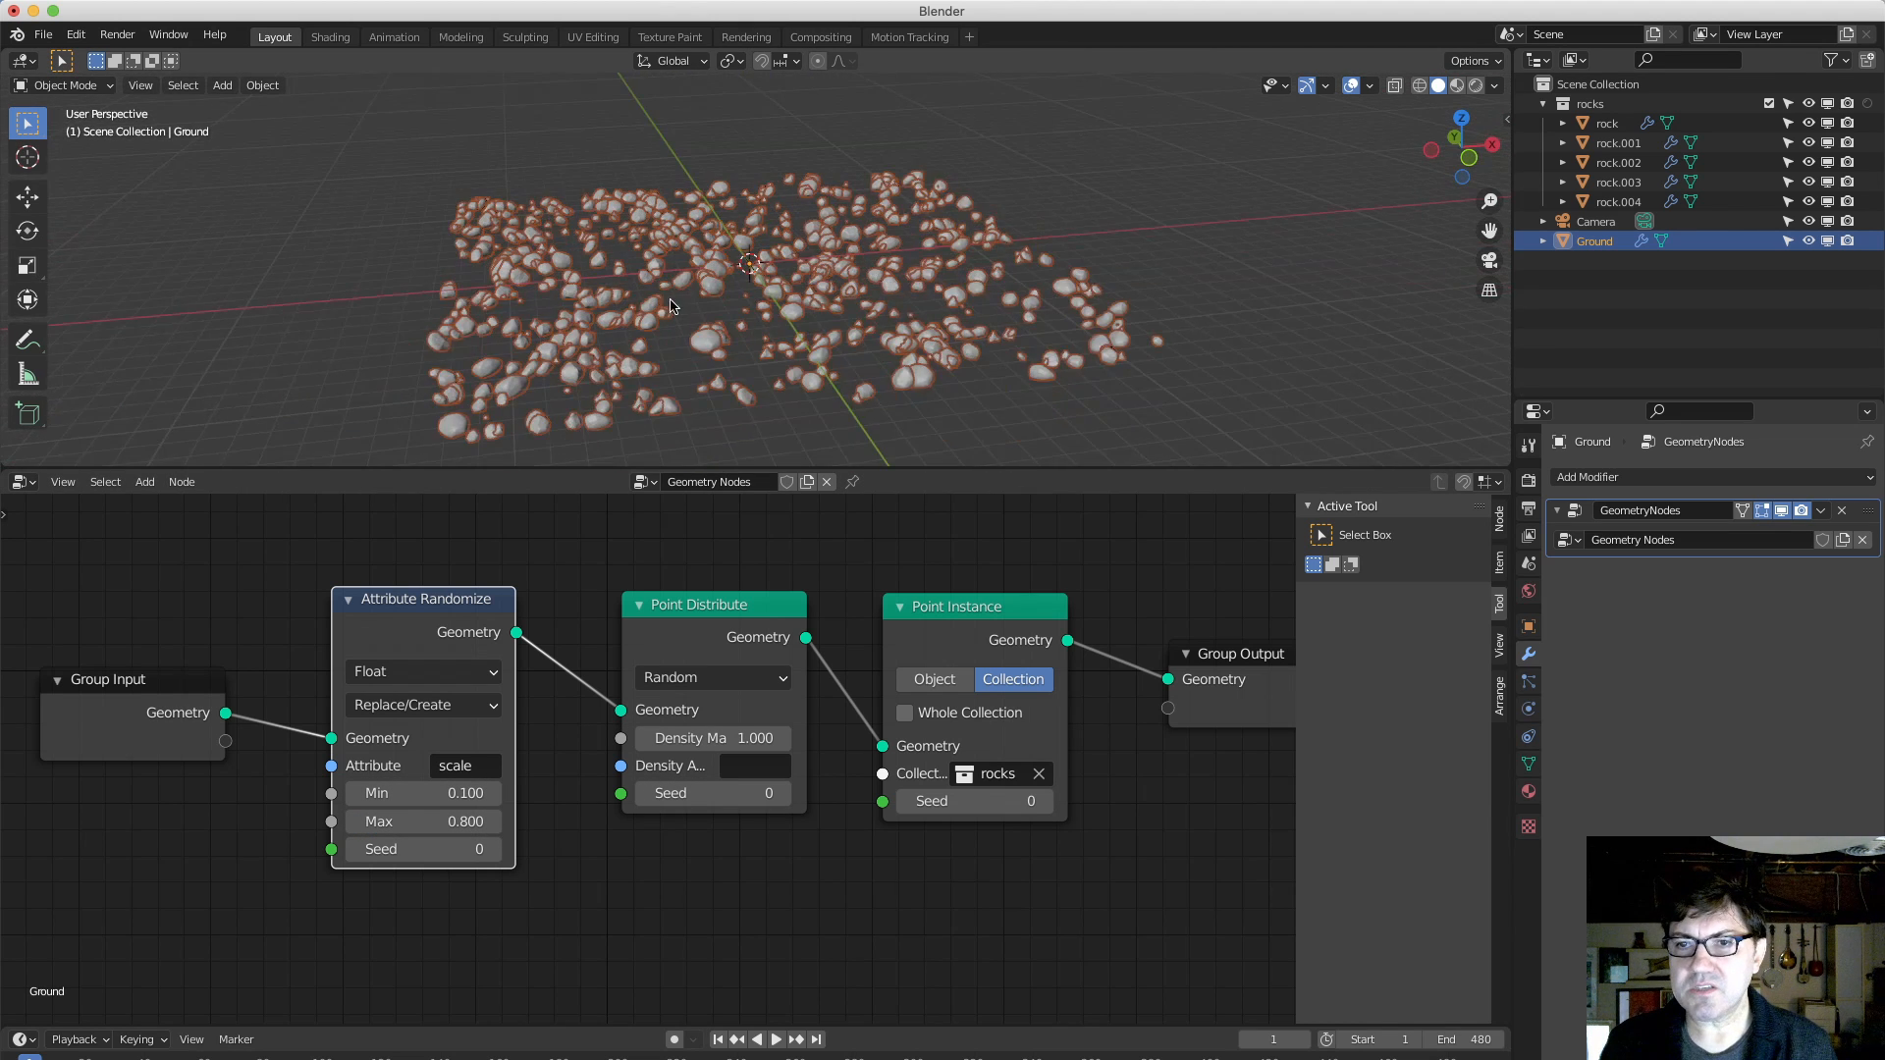
Examine the scattered rocks up close for overlapping instances, deselecting the Ground object to see them without outlines.
scroll(620, 356, "up", 3)
middle_click_drag(620, 355, 636, 450)
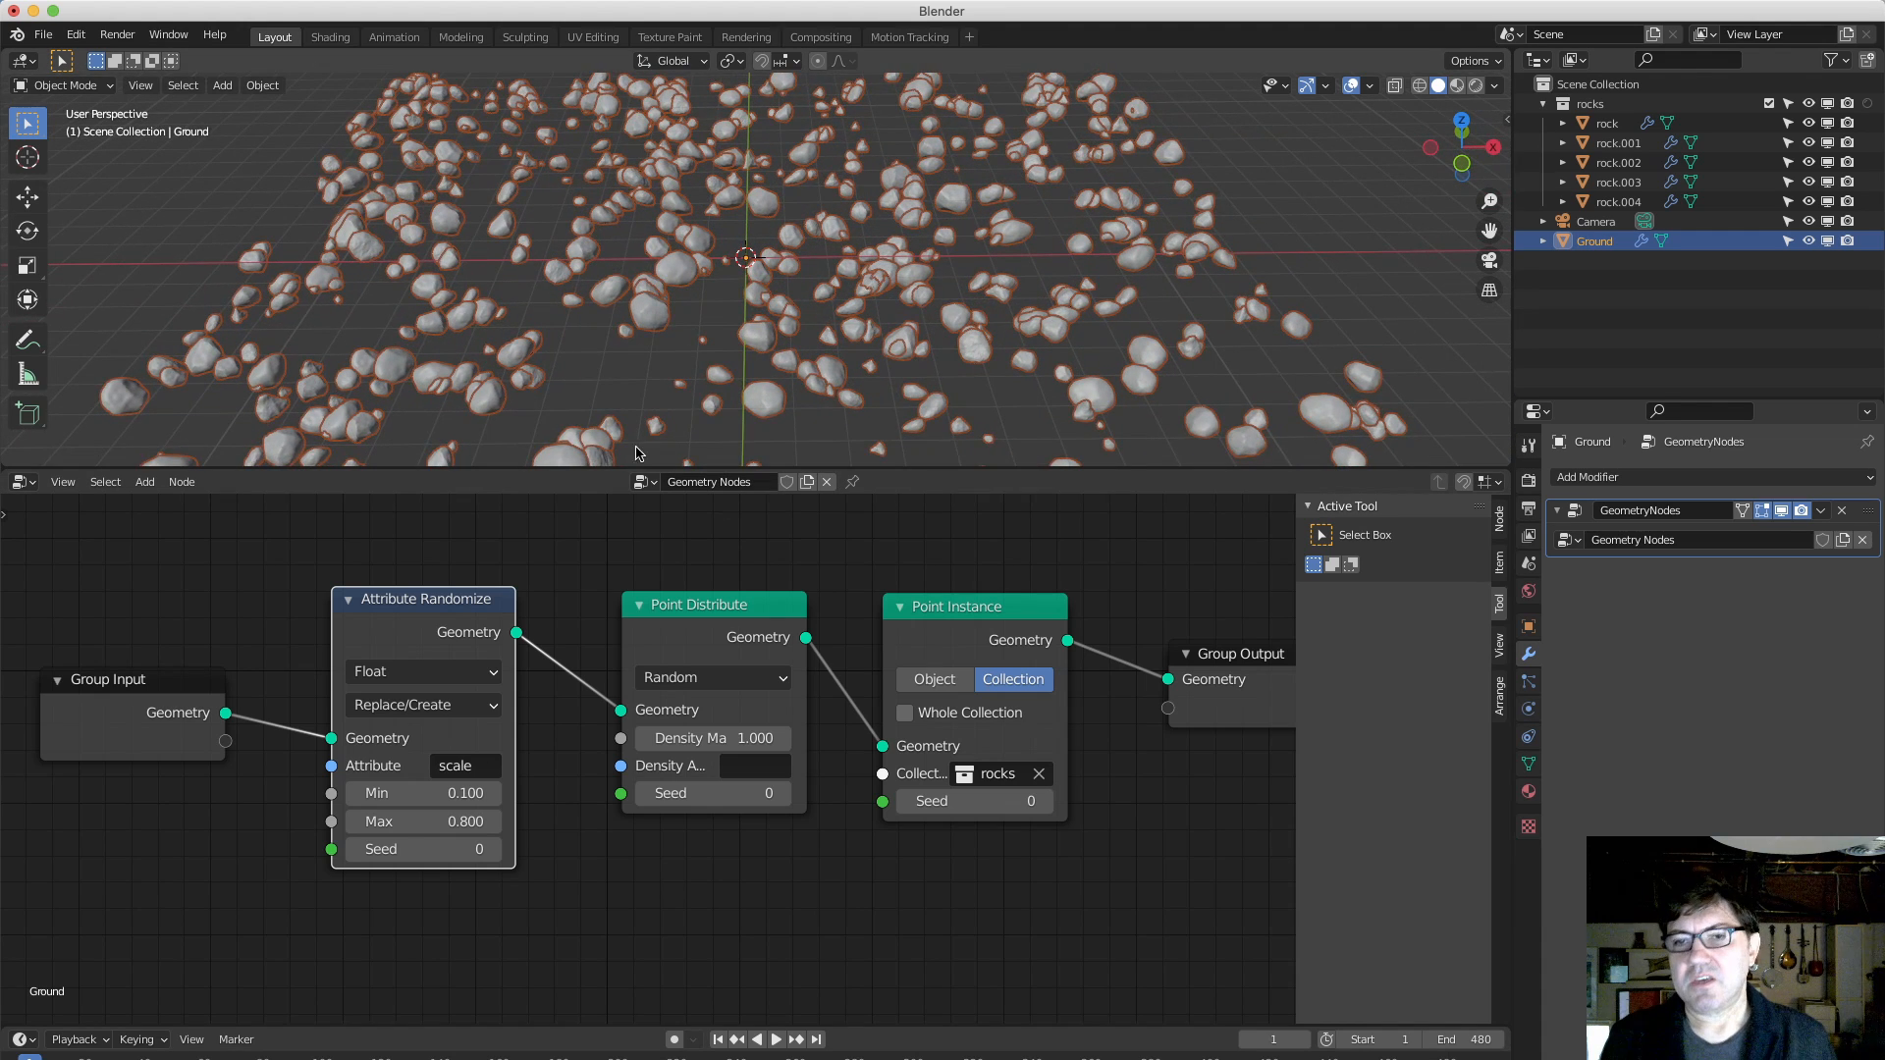
middle_click_drag(646, 257, 942, 388)
scroll(943, 387, "up", 3)
scroll(800, 329, "up", 4)
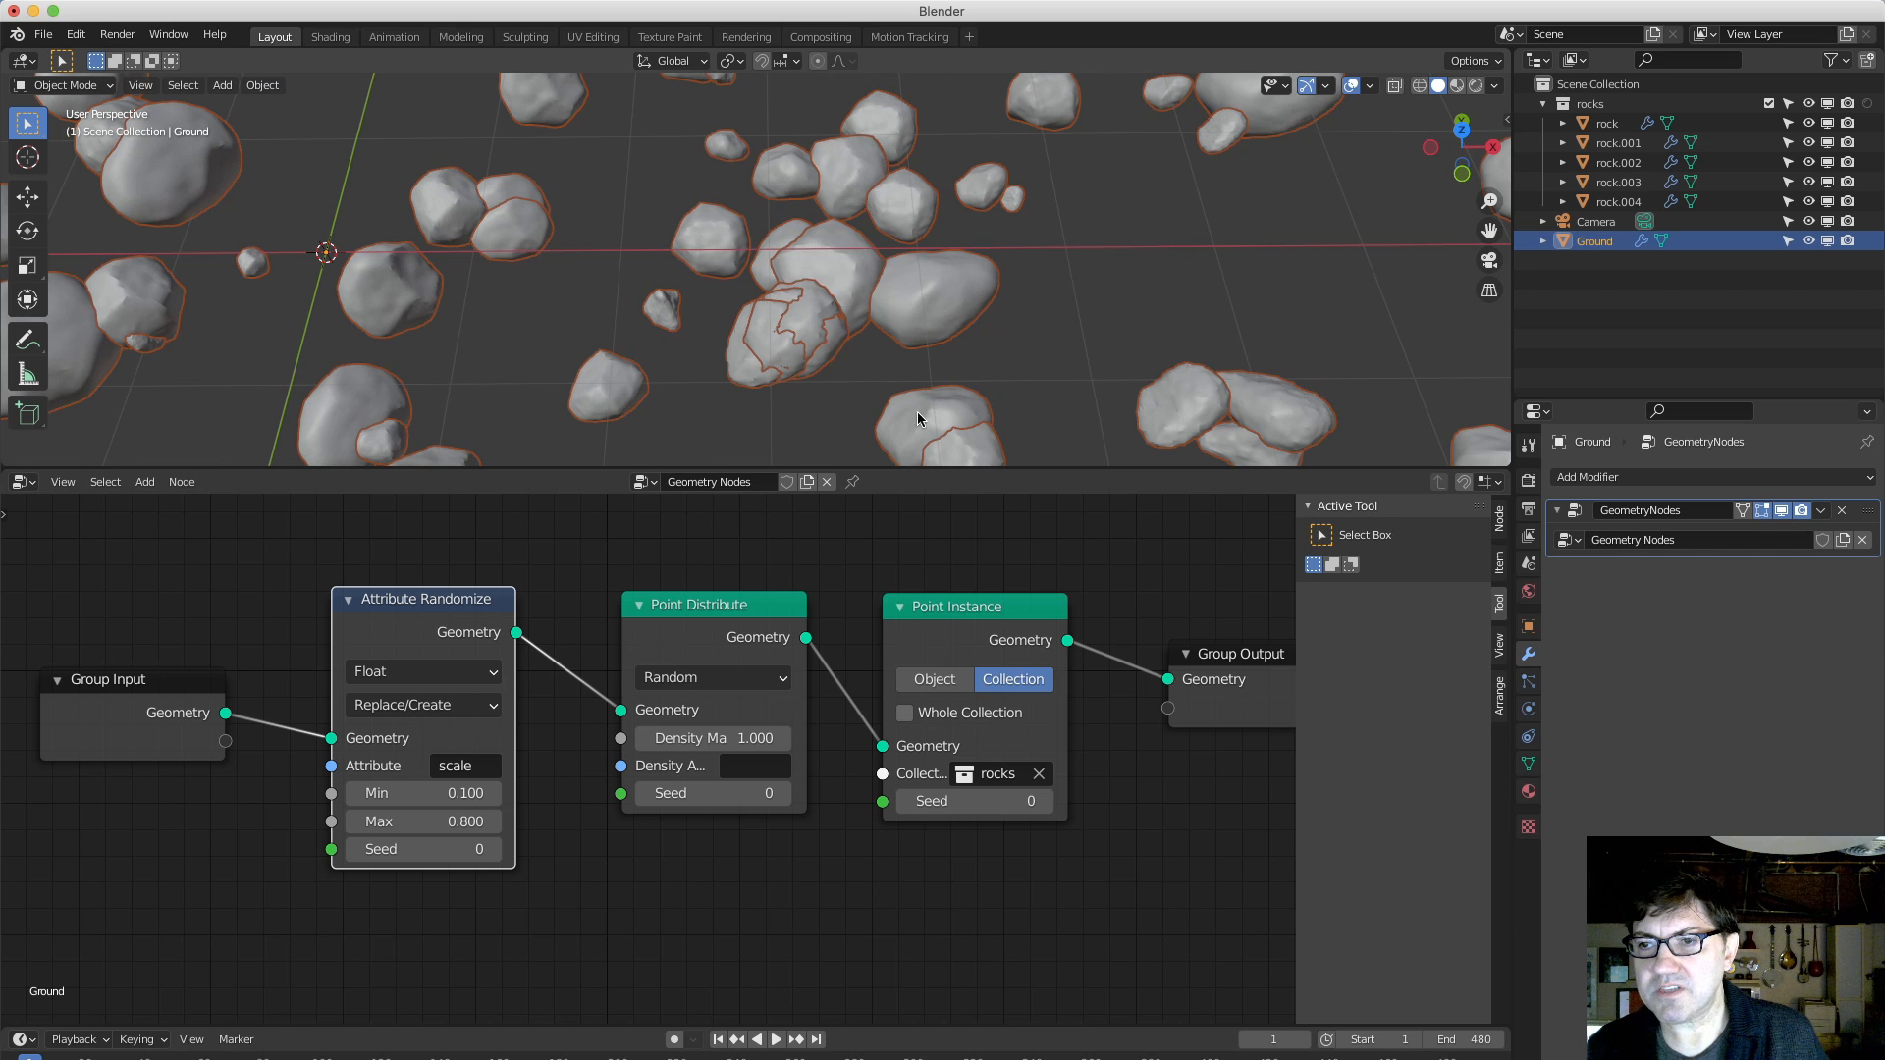
middle_click_drag(1030, 407, 856, 257)
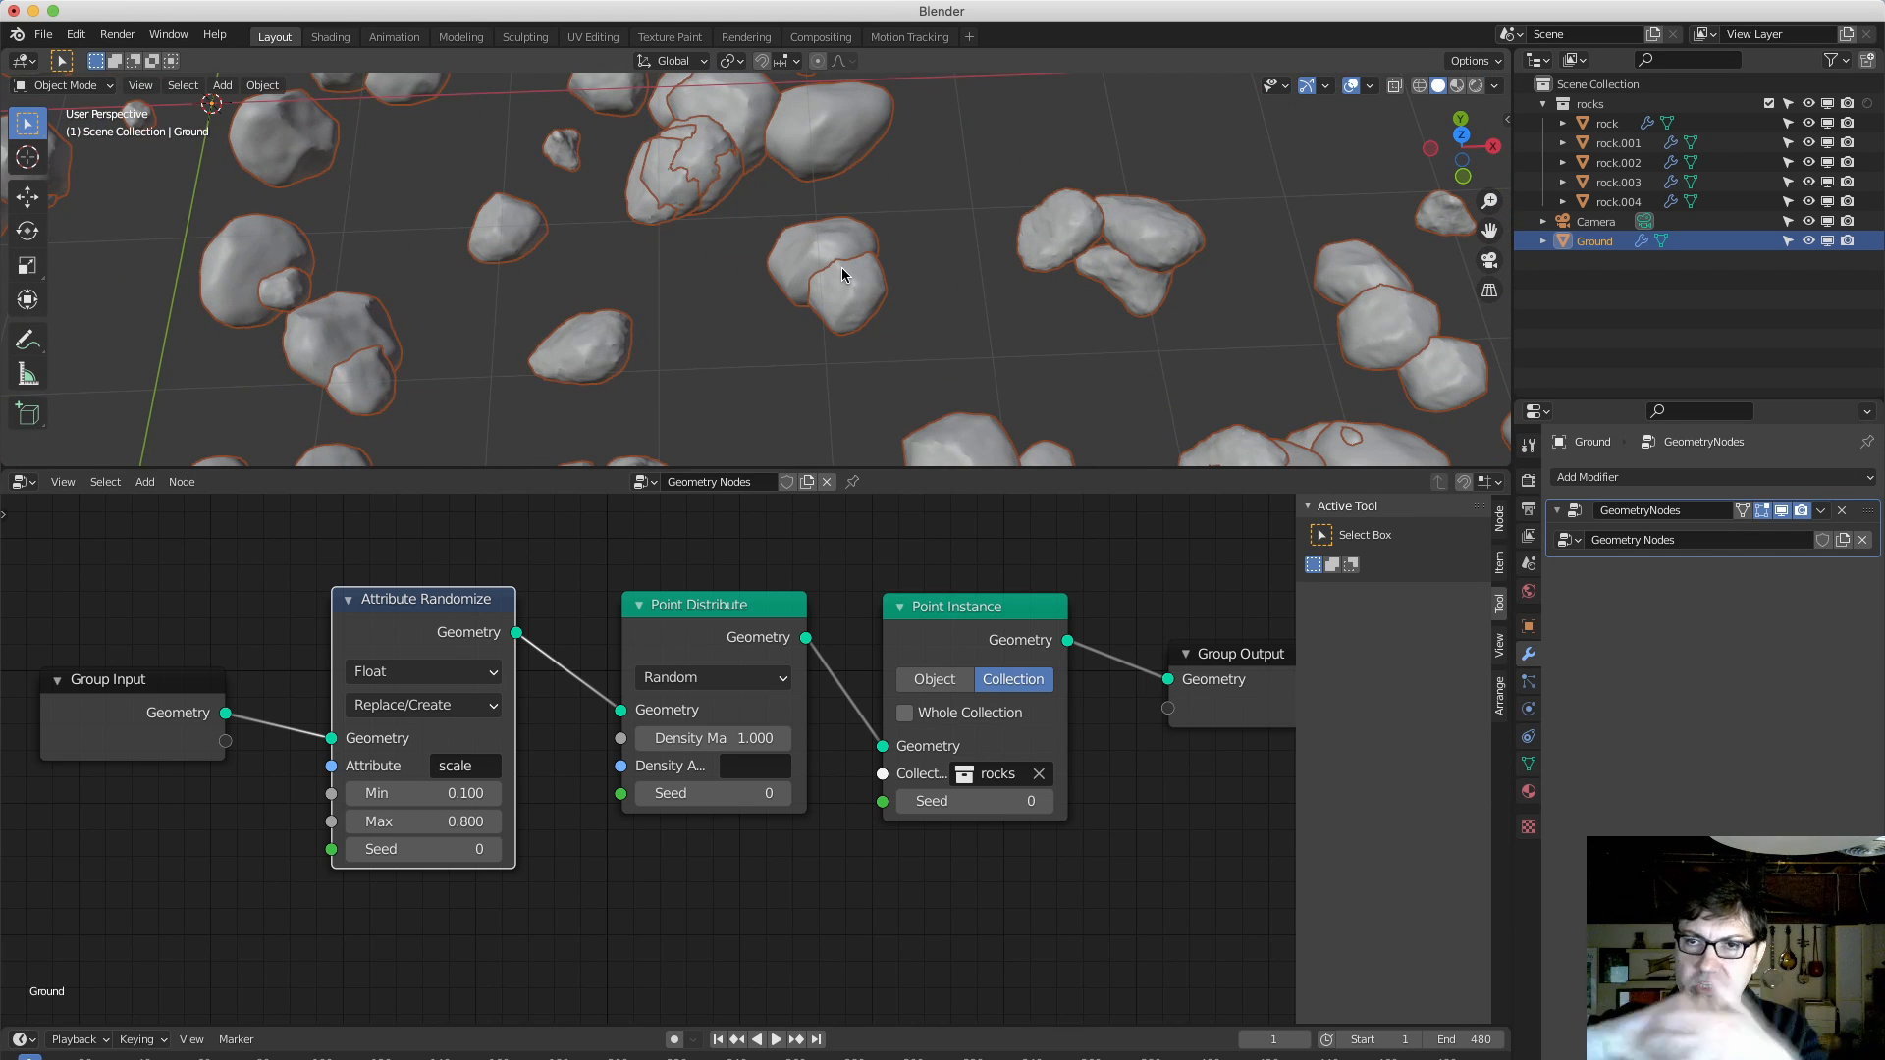
left_click(707, 319)
scroll(728, 320, "down", 3)
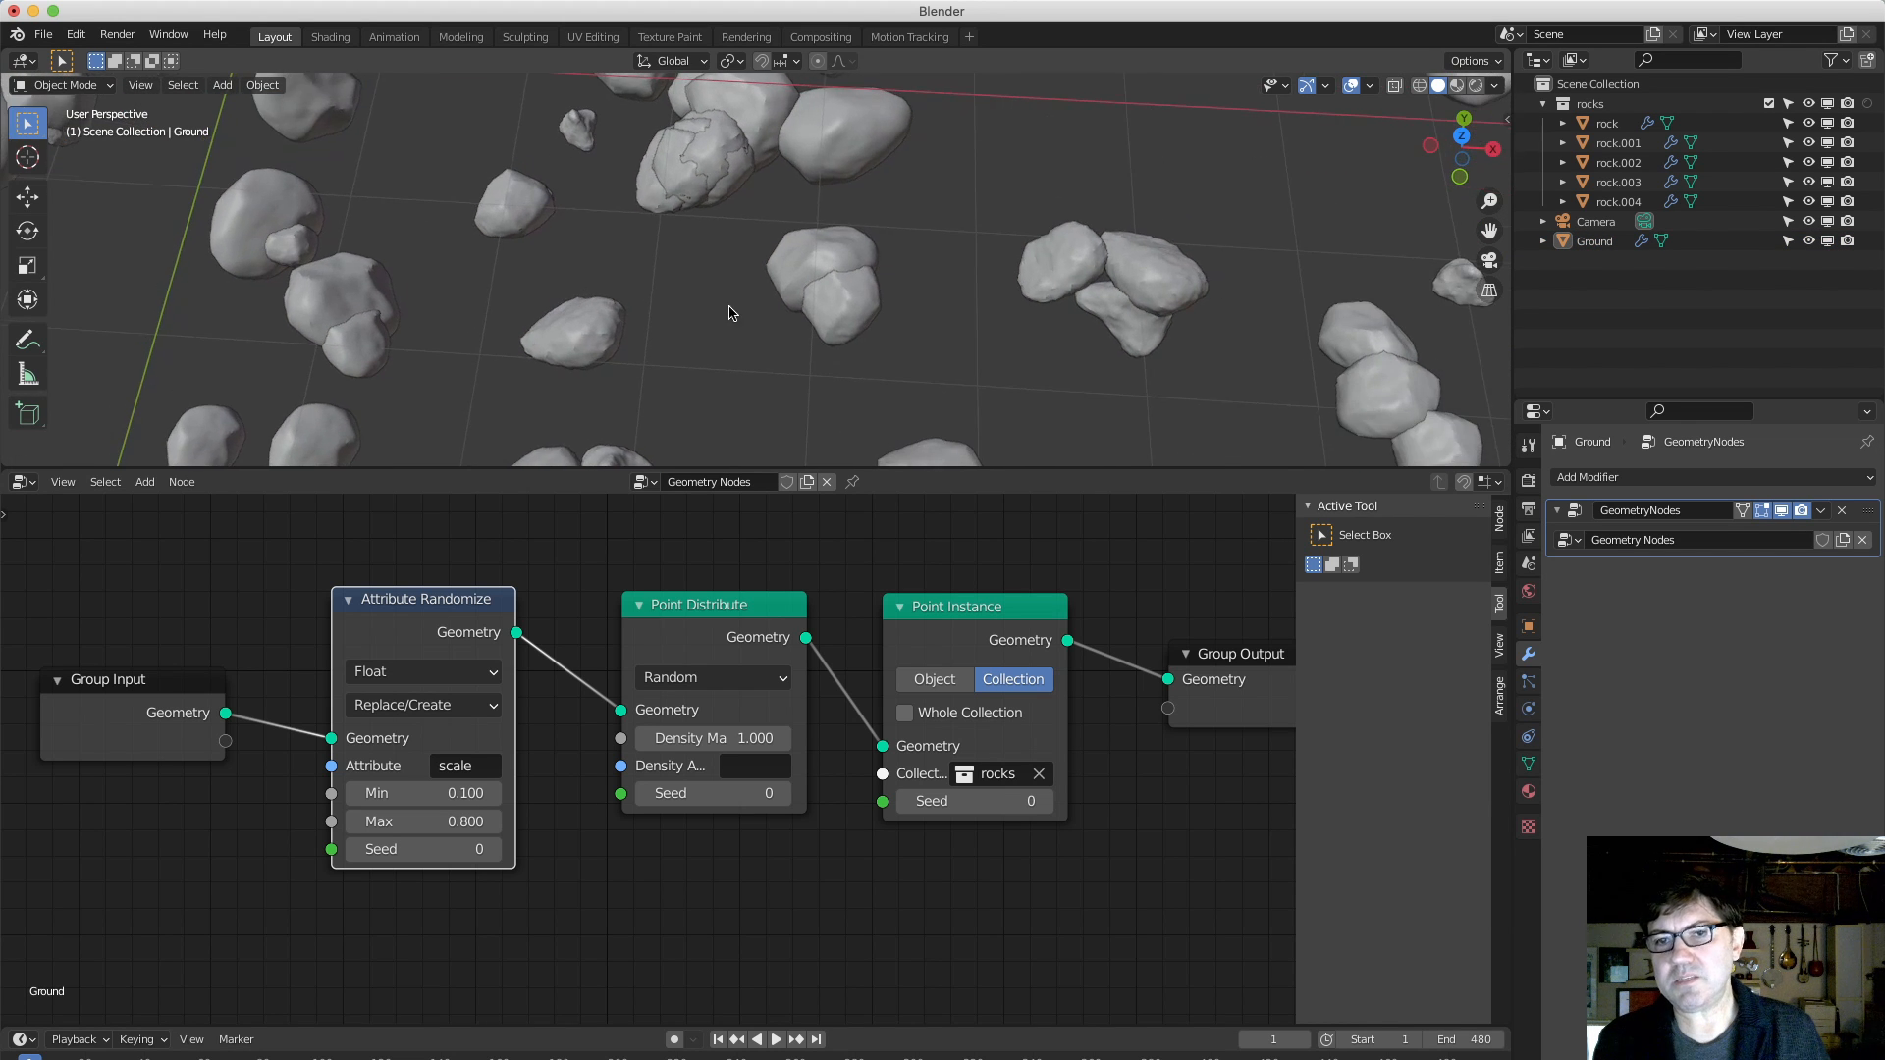
scroll(711, 324, "down", 3)
middle_click_drag(717, 336, 729, 300)
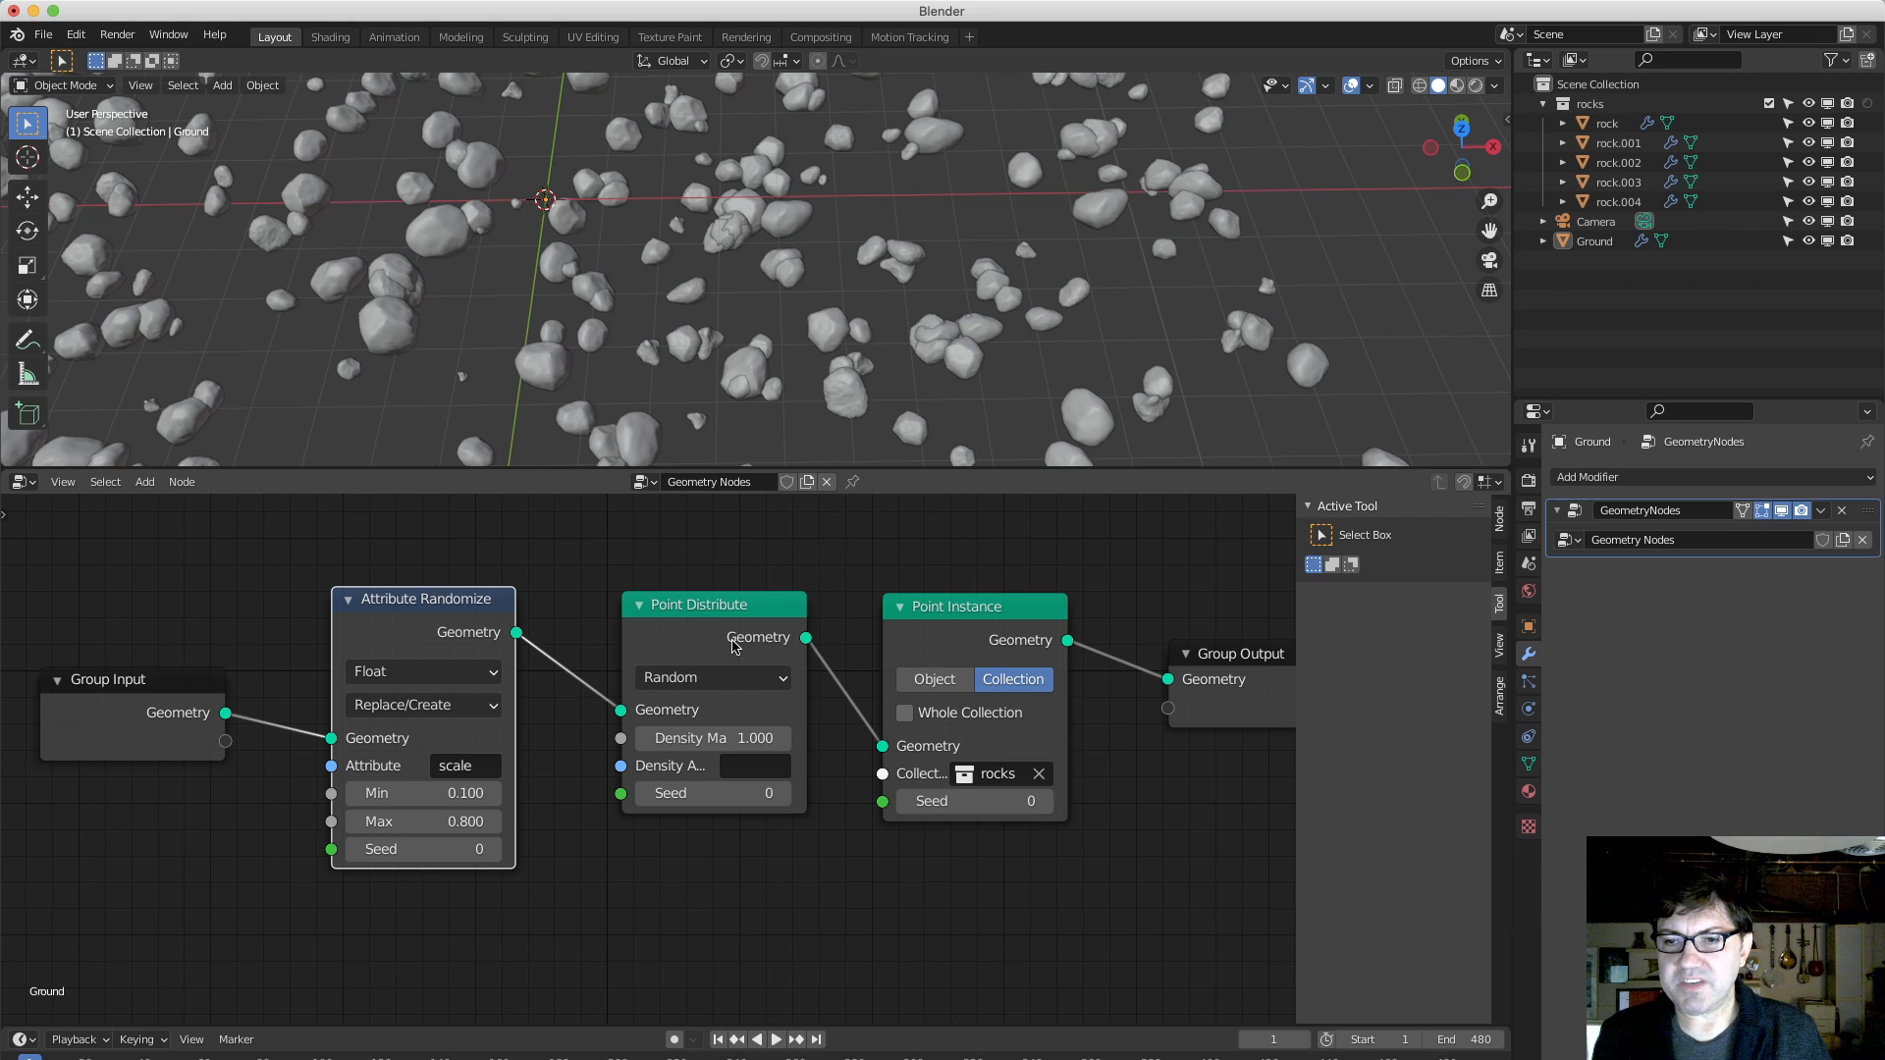
Move the Point Distribute node slightly away from Point Instance and switch its distribution method to Poisson Disk.
left_click_drag(721, 608, 686, 605)
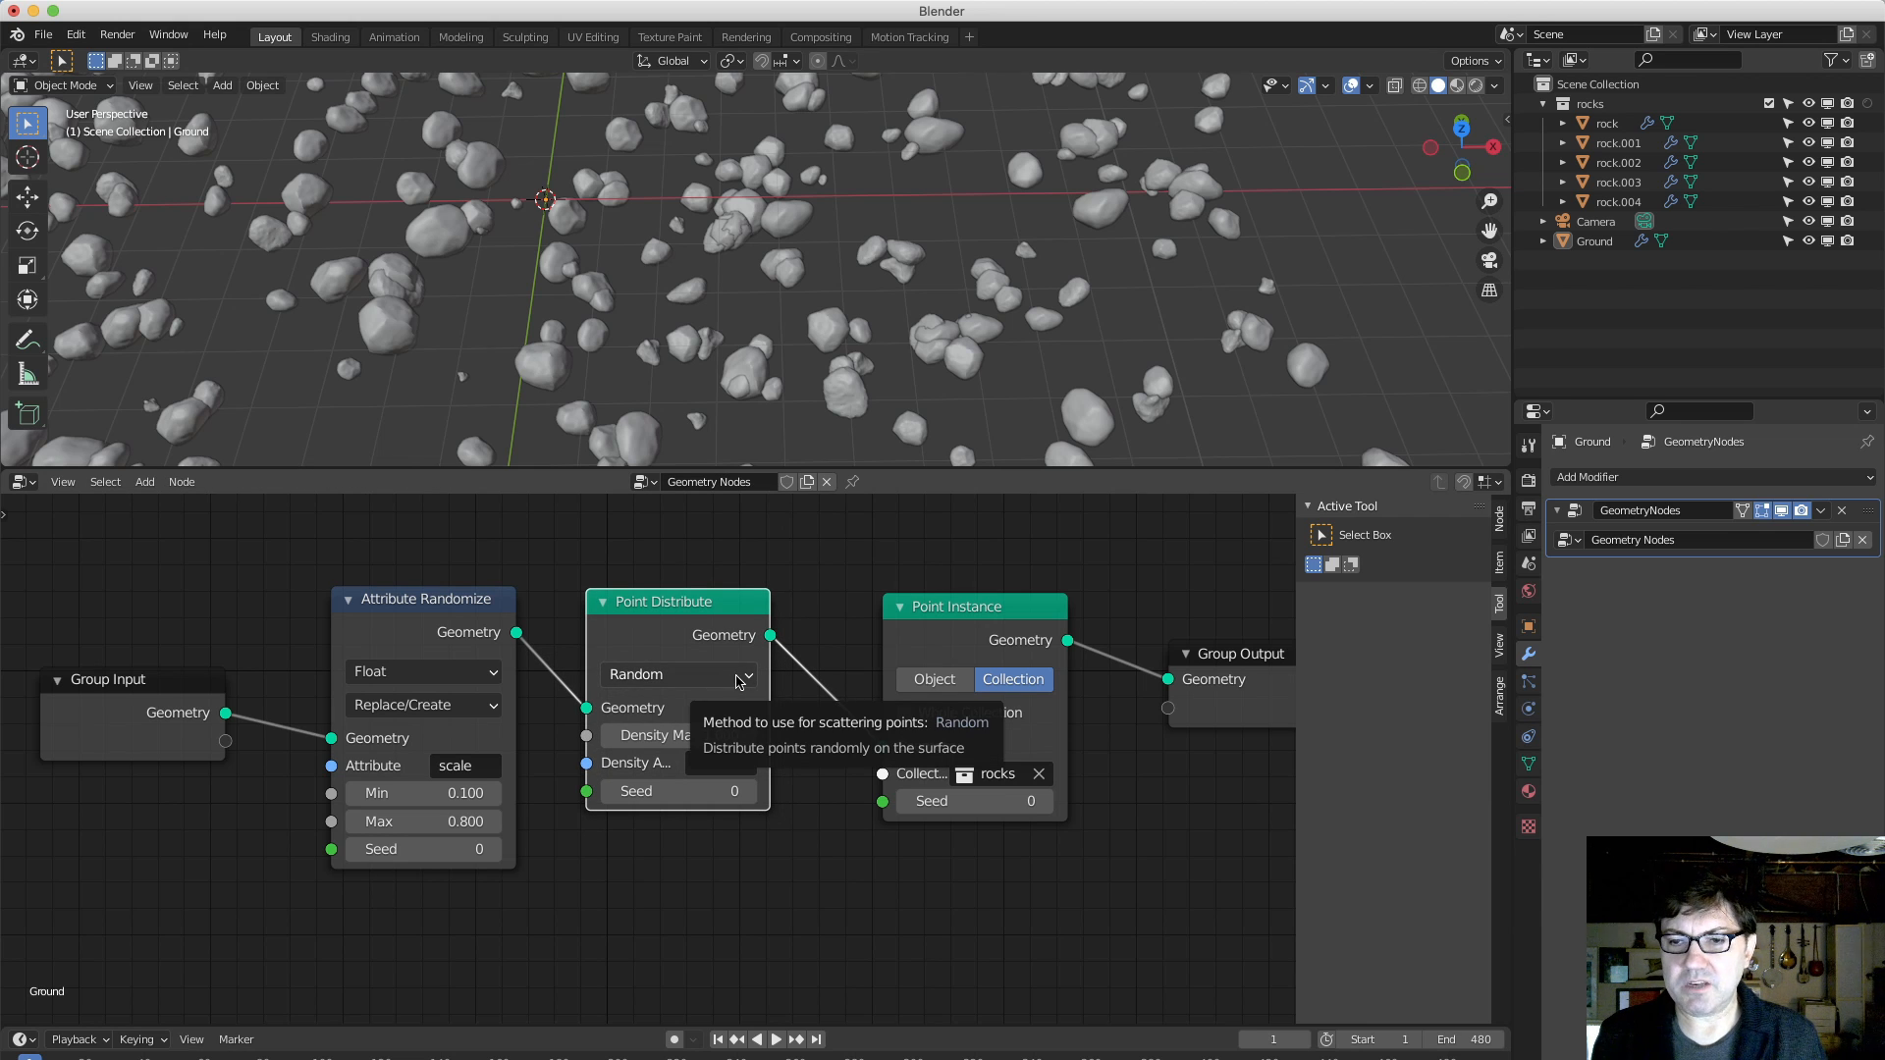
left_click(739, 679)
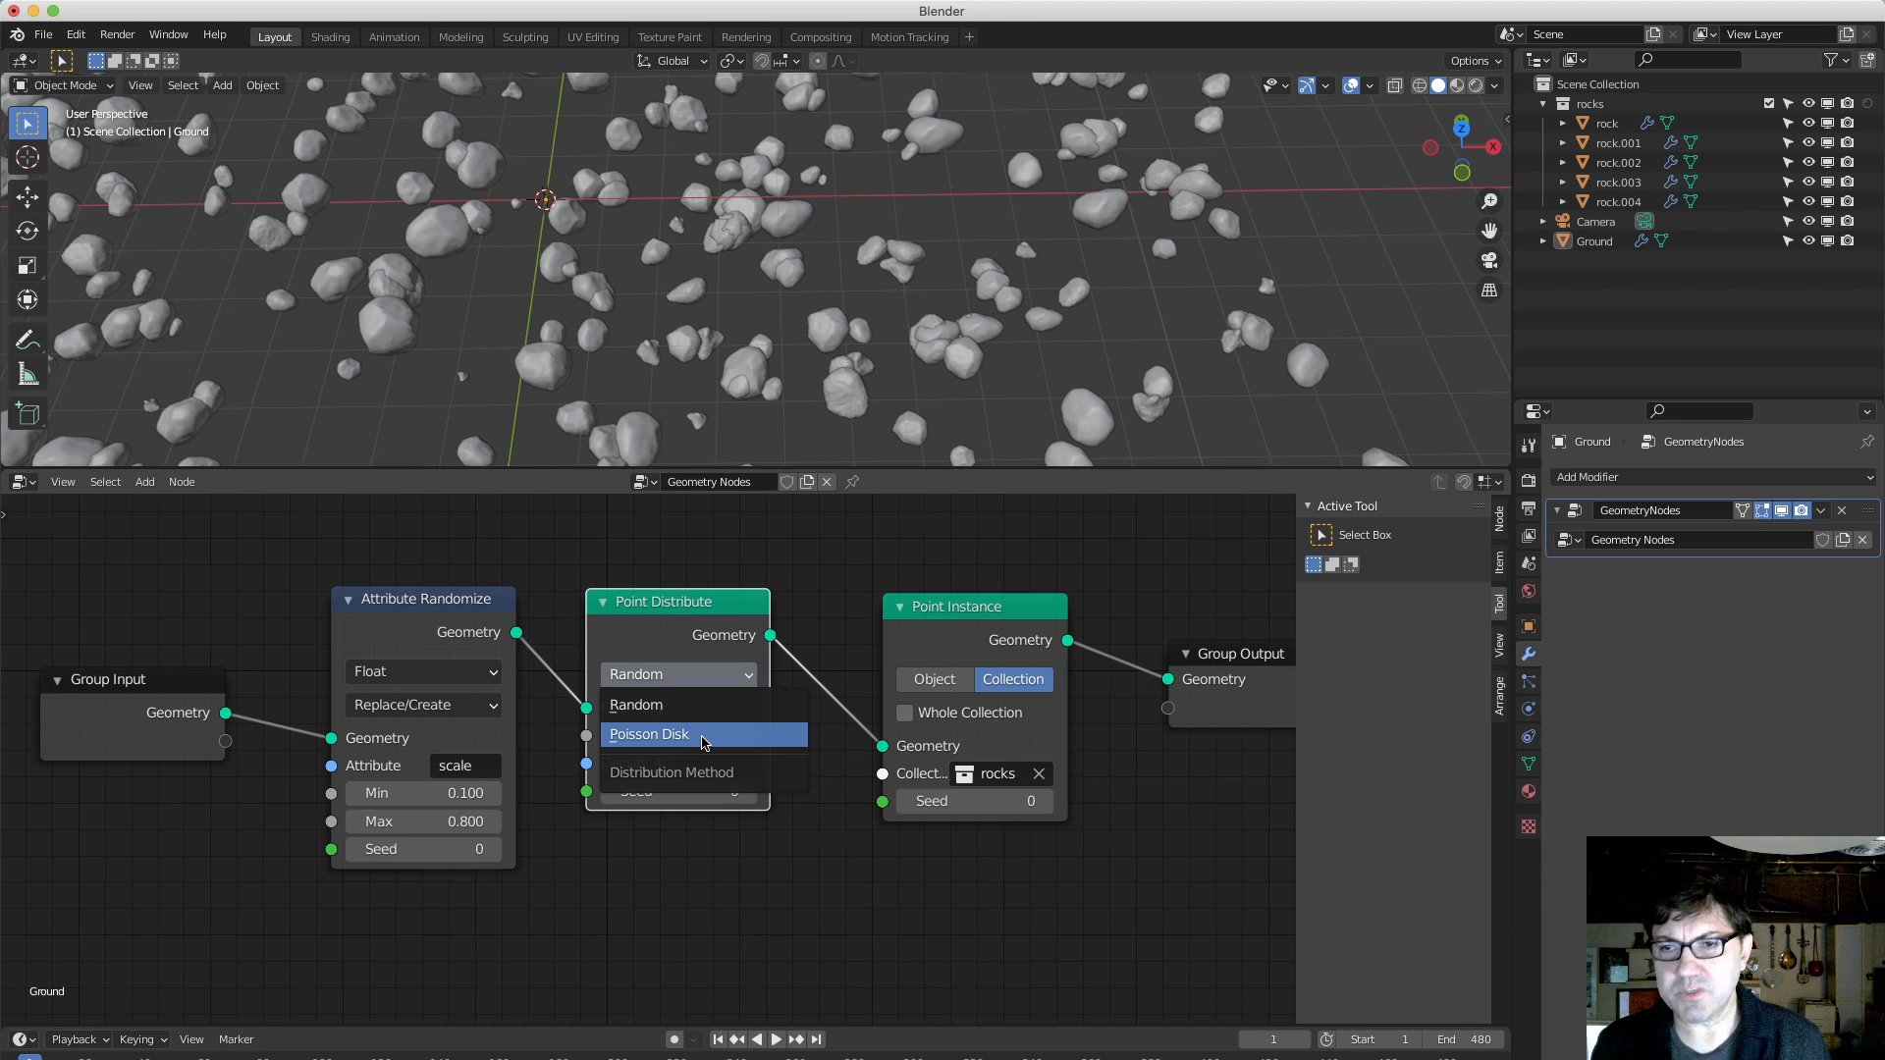
left_click(703, 738)
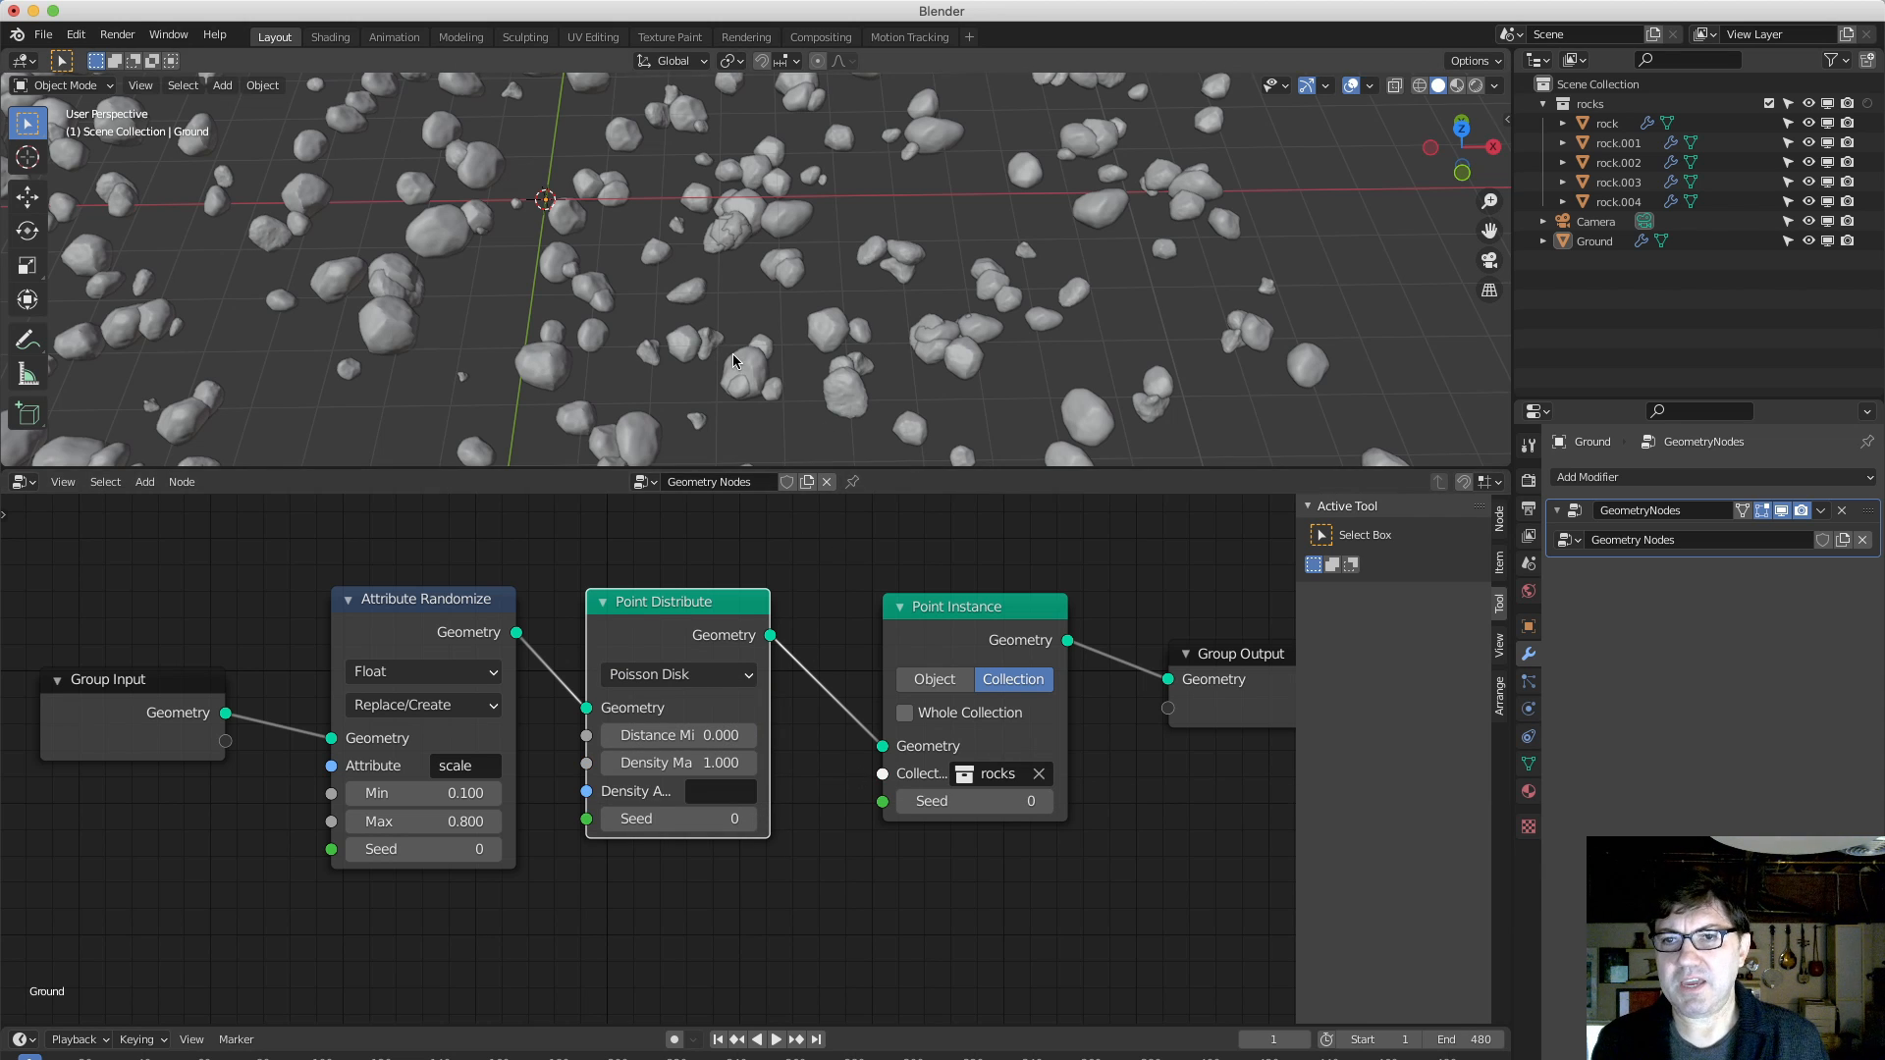
scroll(732, 353, "down", 5)
middle_click_drag(713, 369, 703, 411)
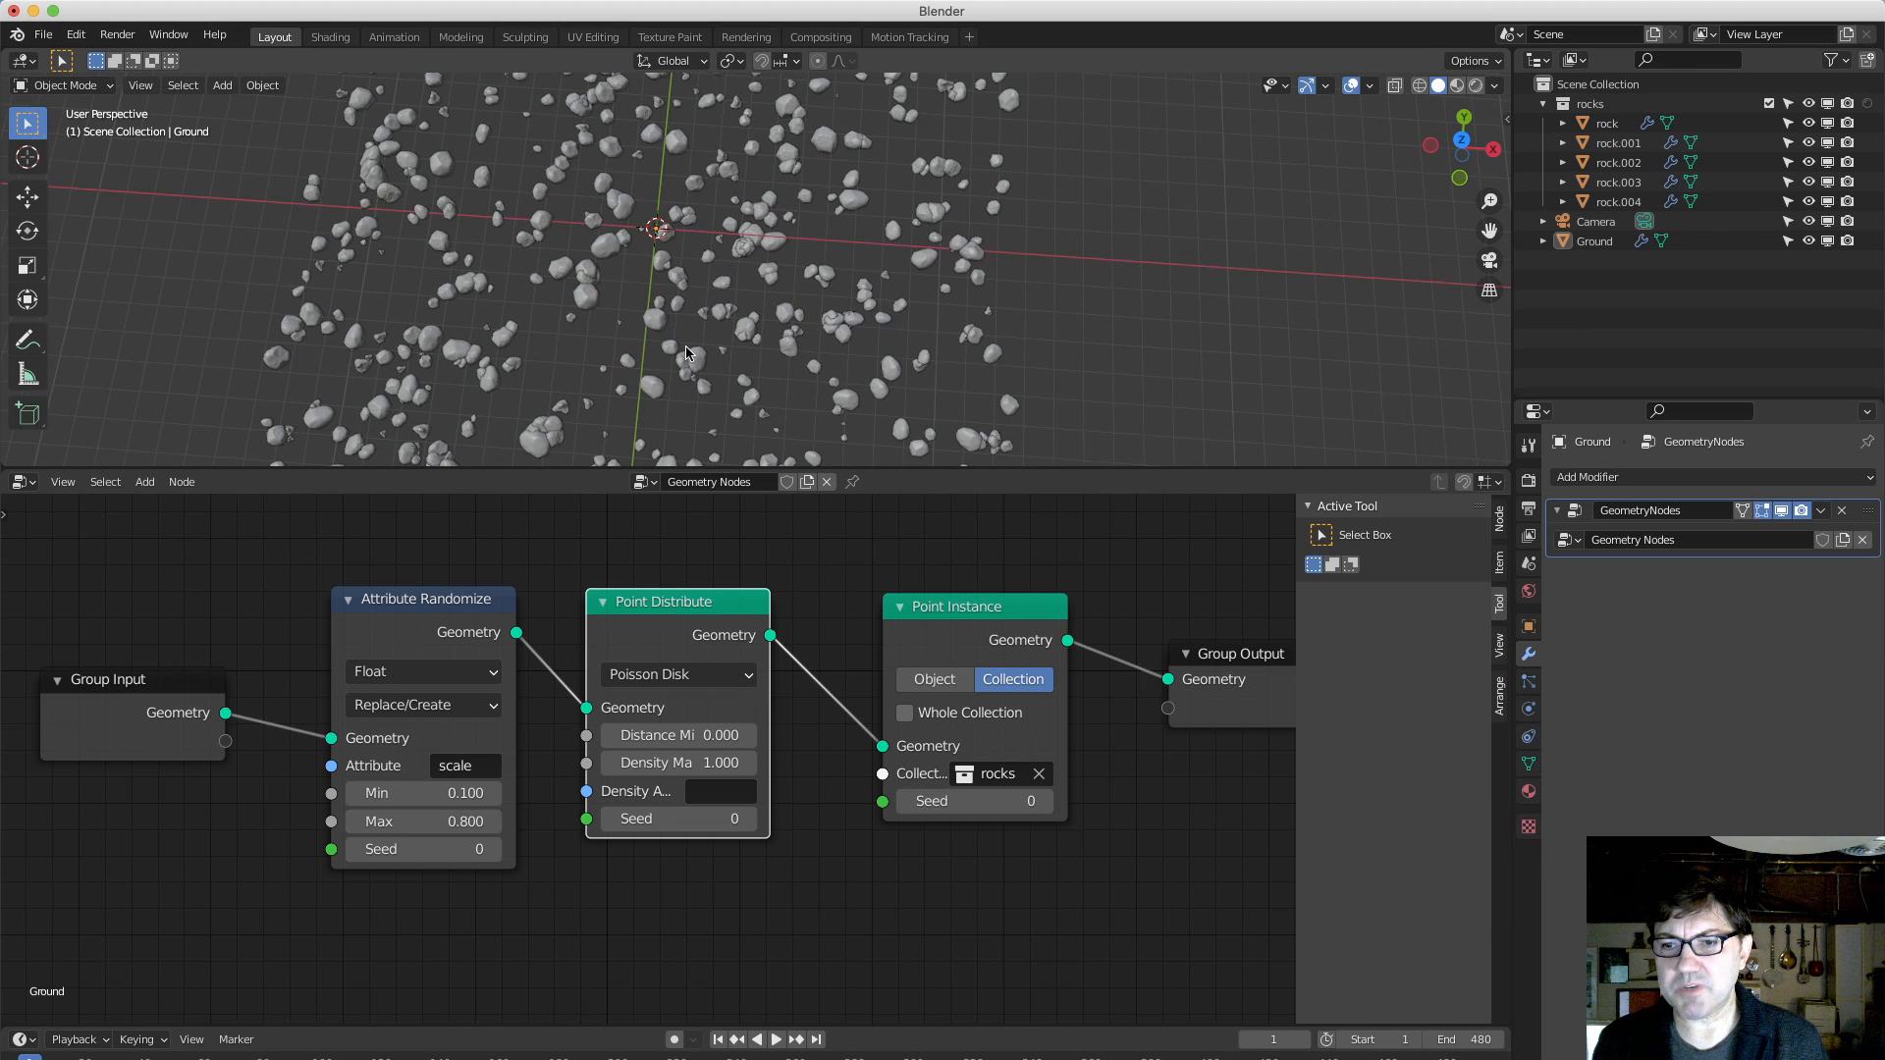
scroll(667, 310, "up", 8)
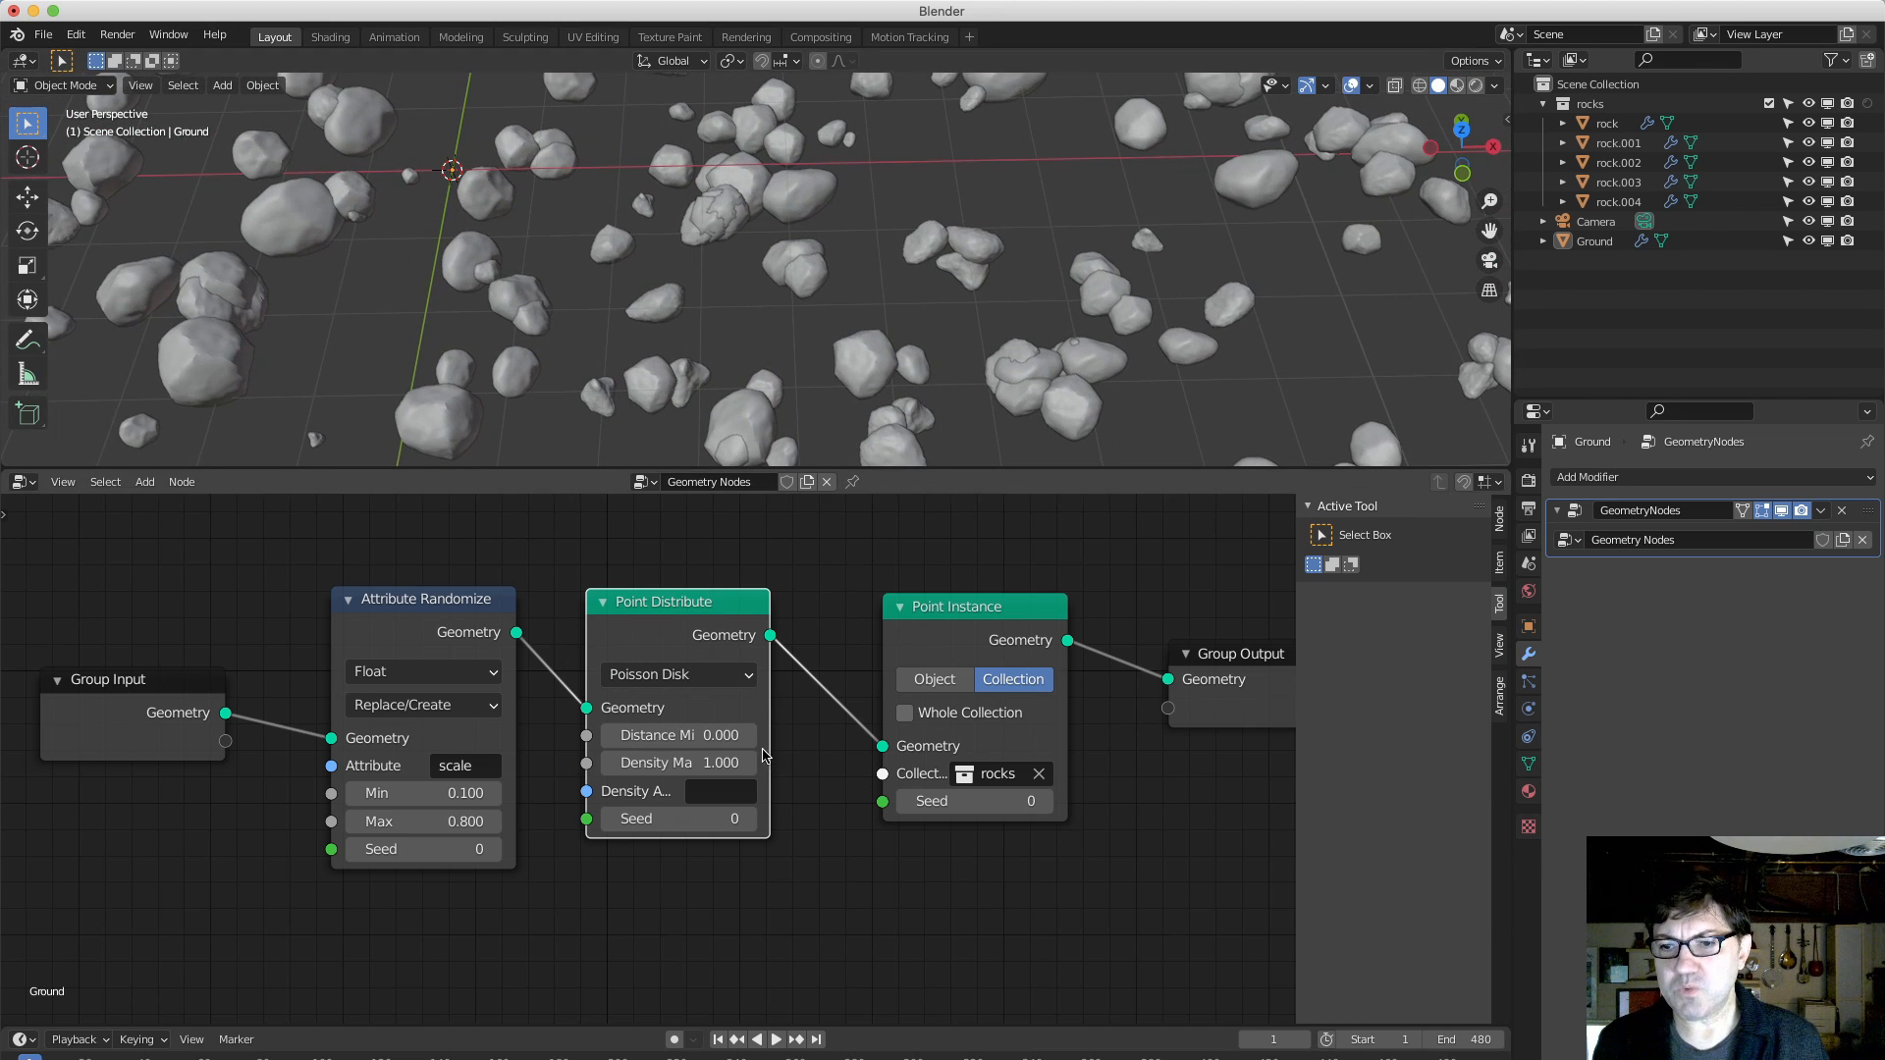
Set the Point Distribute node's minimum distance to 0.1.
left_click(725, 736)
key("BackSpace")
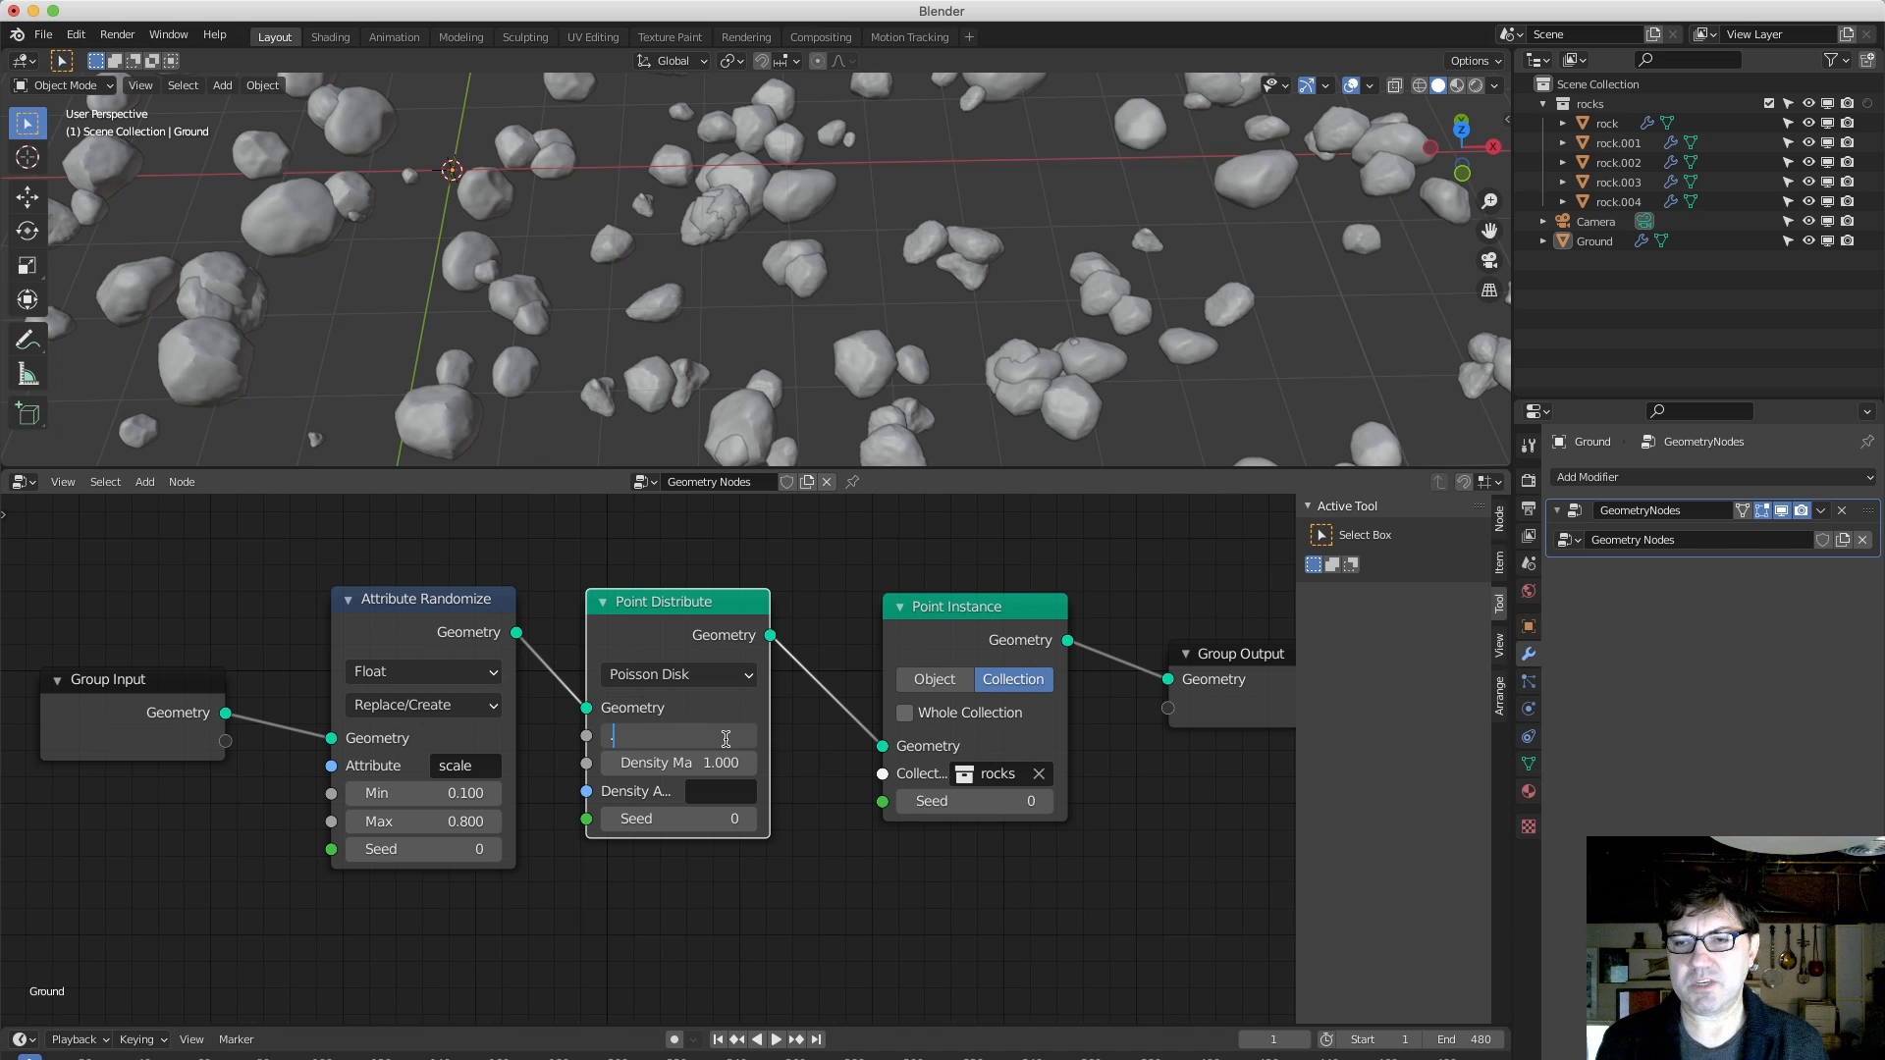
type("0.1")
key("Return")
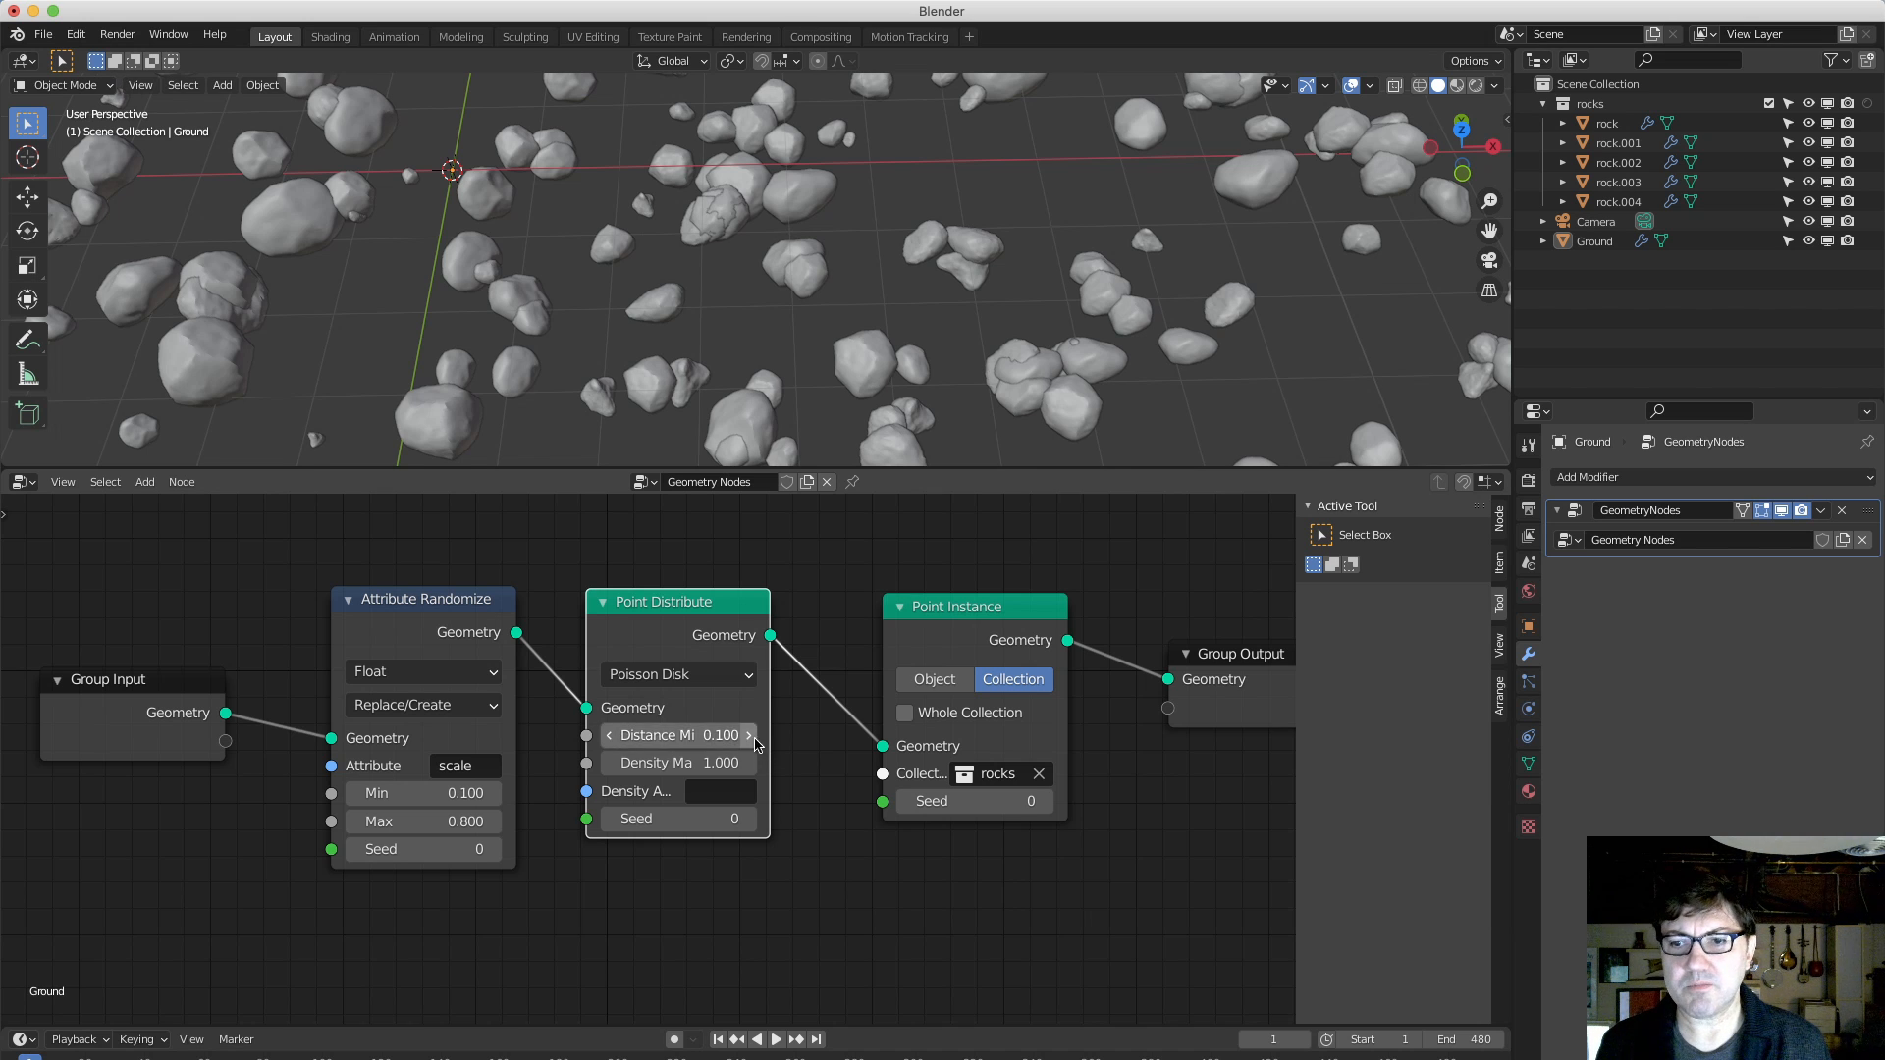
Raise the Point Distribute node's minimum distance to 1 and check the spacing of the rocks.
left_click(725, 736)
type("1")
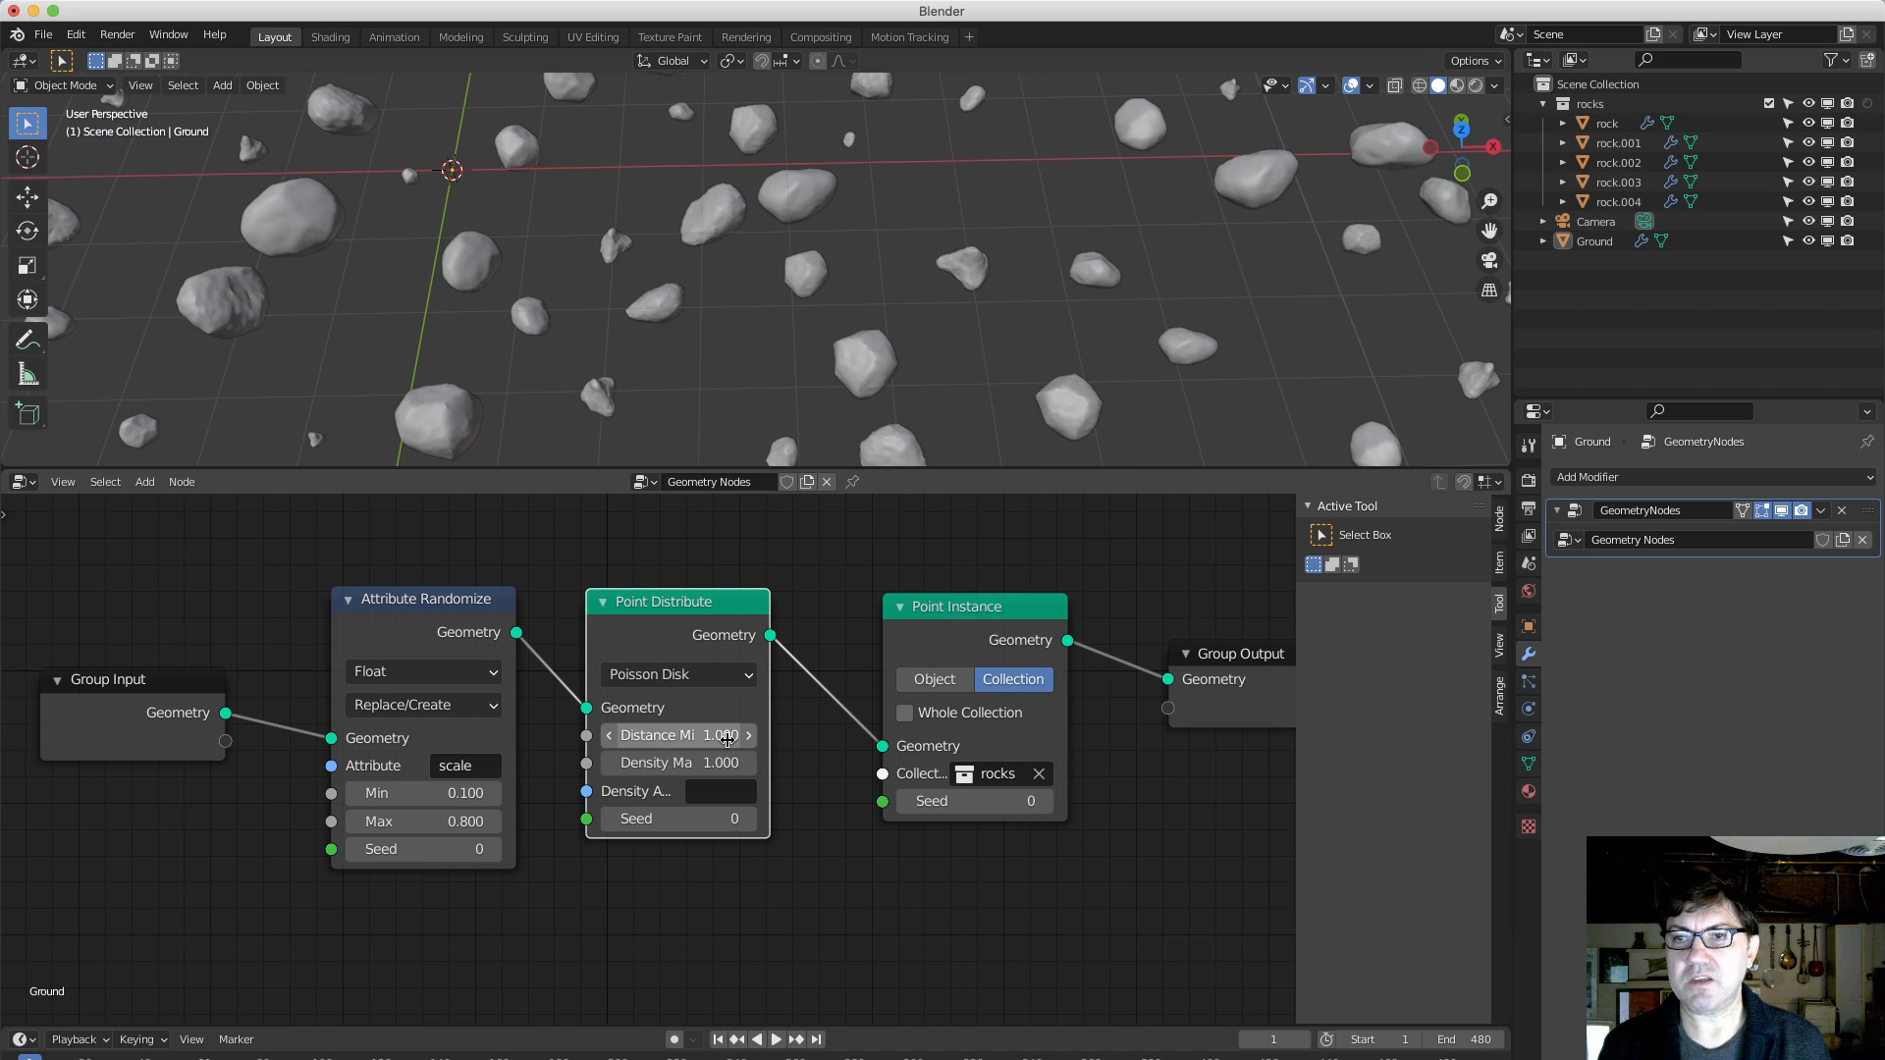
key("Return")
scroll(740, 357, "down", 3)
middle_click_drag(740, 357, 694, 173)
middle_click_drag(685, 238, 692, 272)
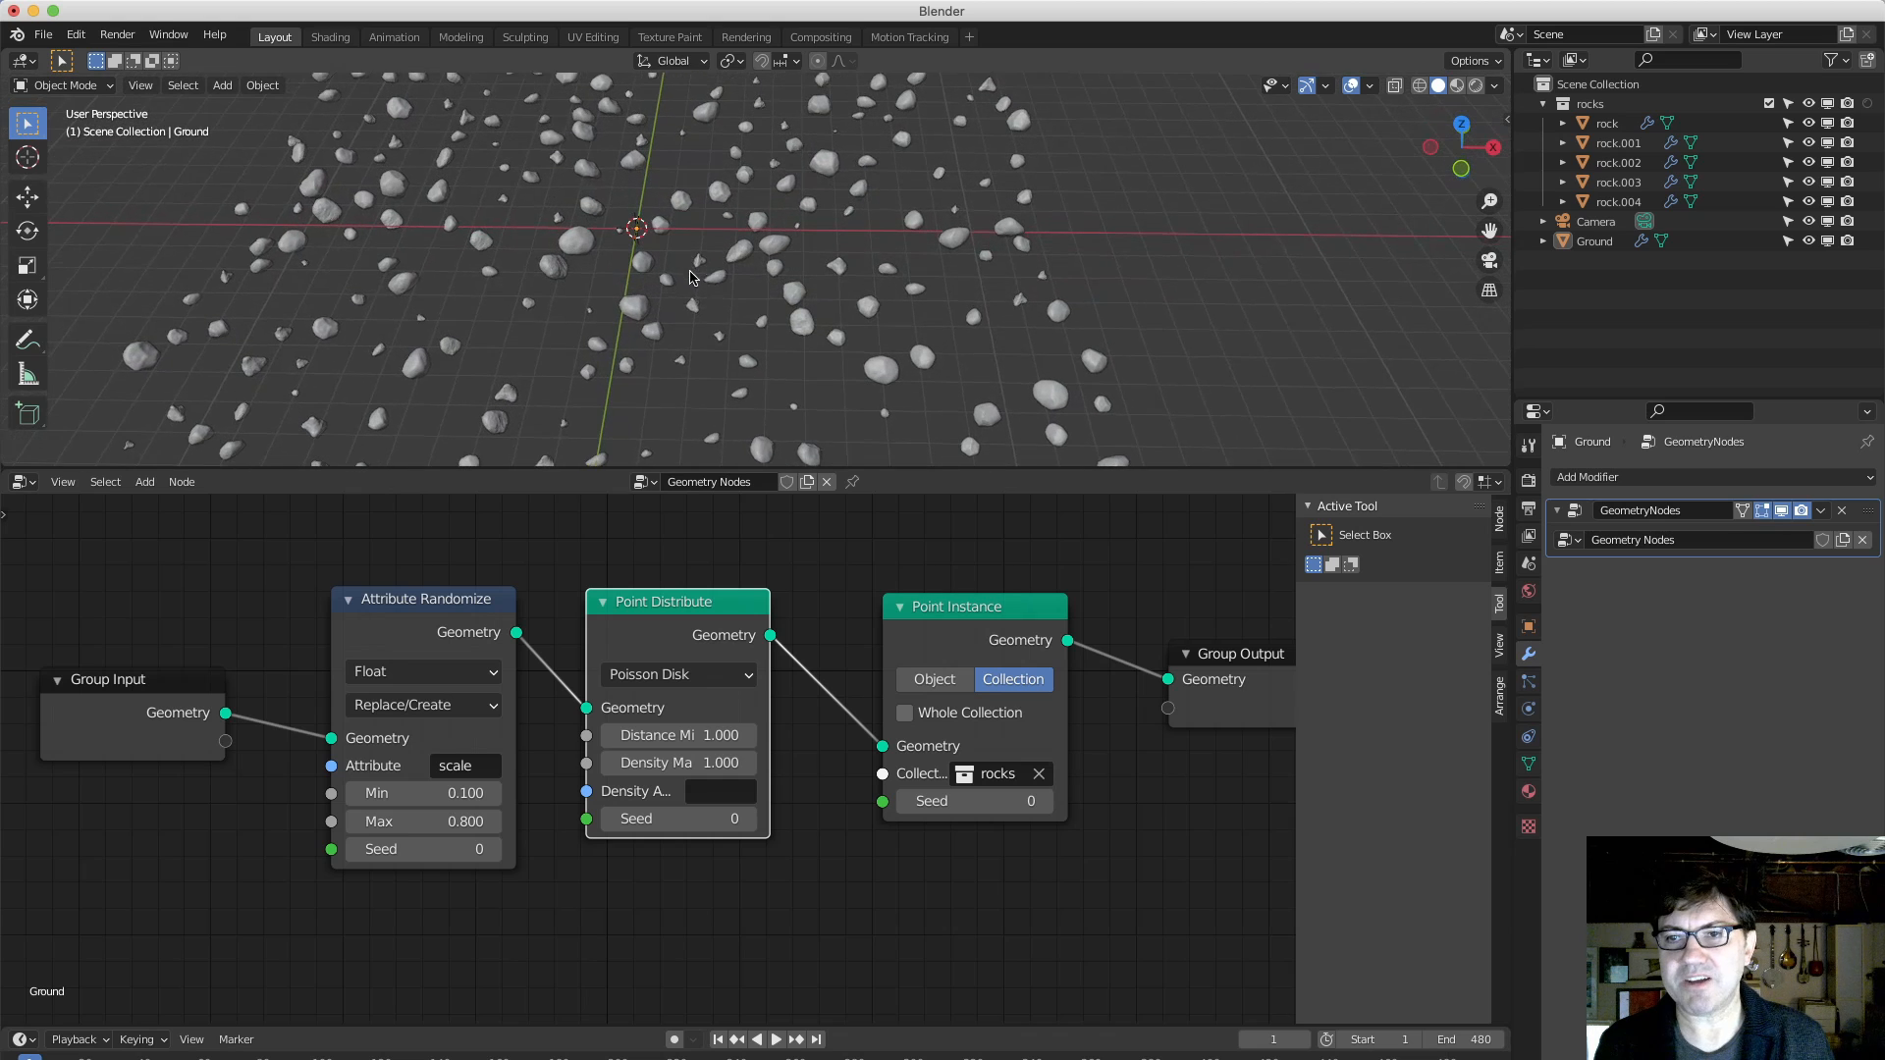
Reduce the Point Distribute node's minimum distance to 0.5 and inspect the rocks up close for overlaps.
left_click(708, 734)
type("0.5")
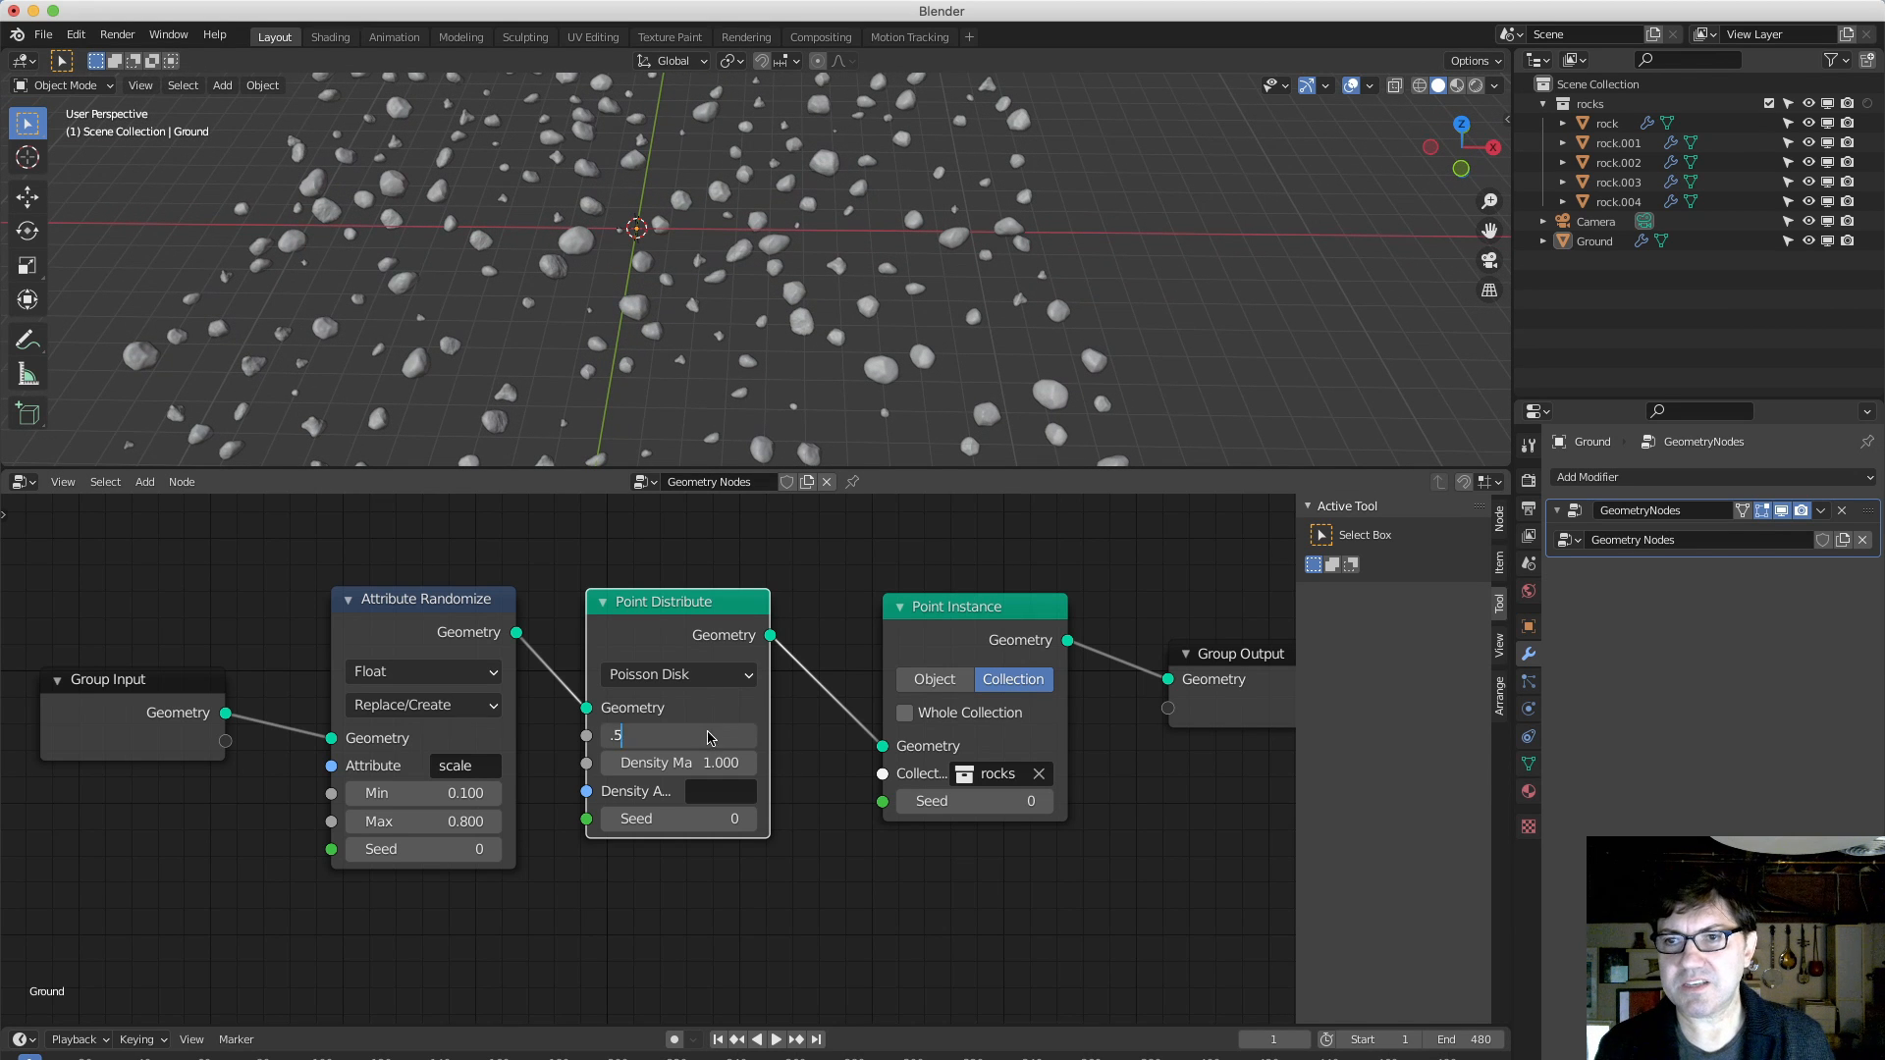
key("Return")
scroll(800, 344, "up", 3)
scroll(801, 338, "up", 3)
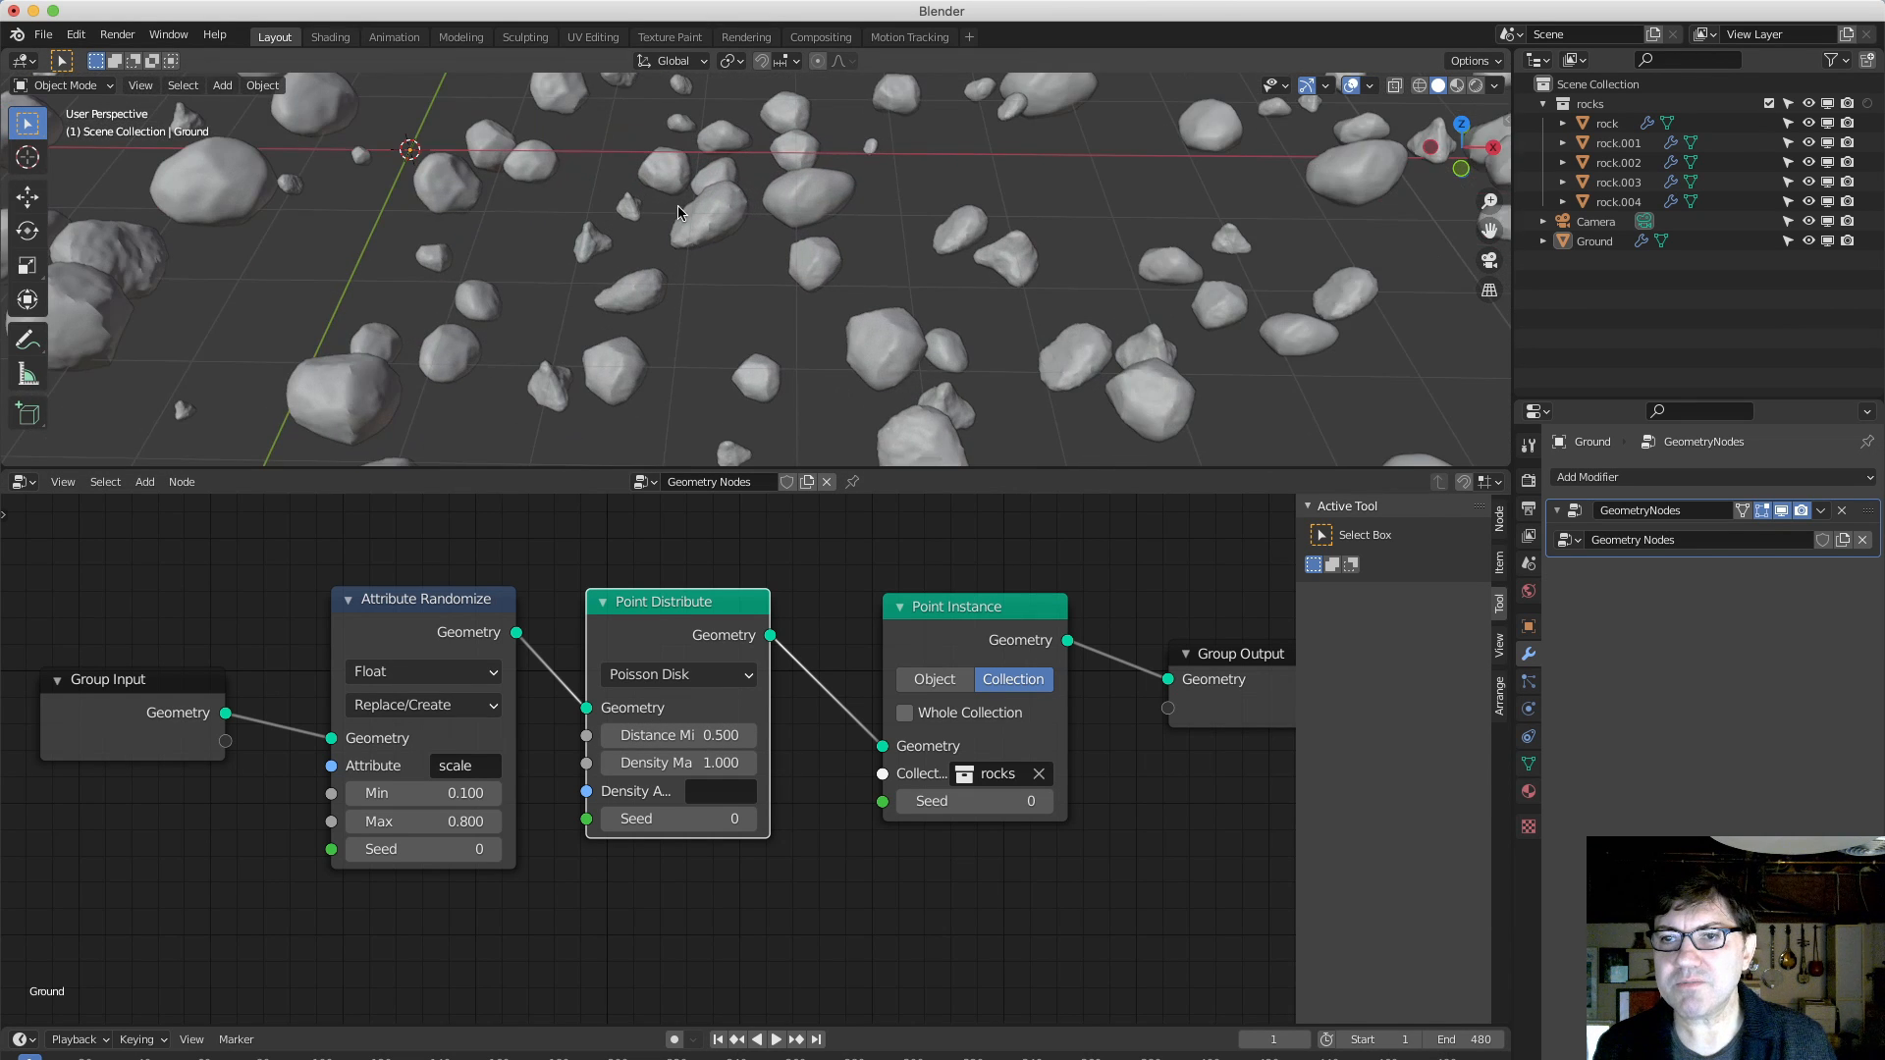
middle_click_drag(678, 204, 682, 329)
middle_click_drag(713, 125, 720, 396)
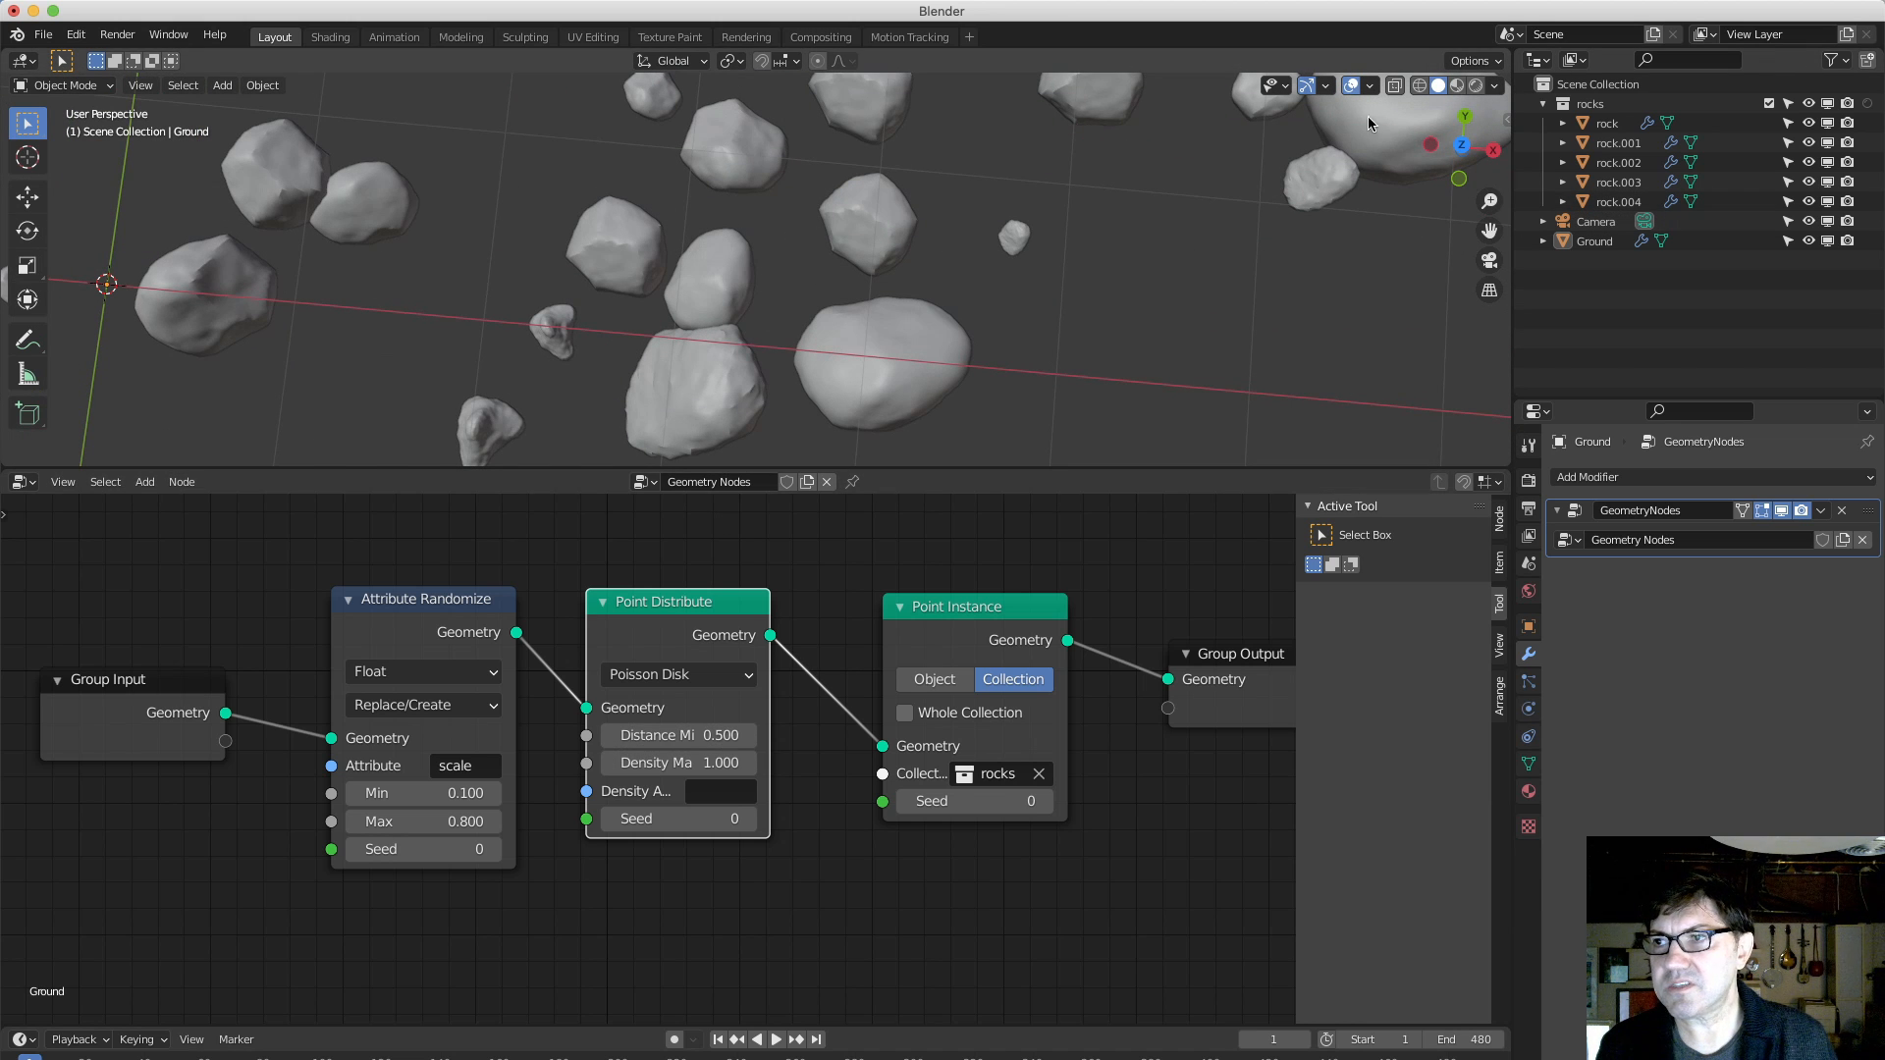
Set the Point Distribute node's minimum distance to 0.55.
left_click(715, 735)
type("0.5")
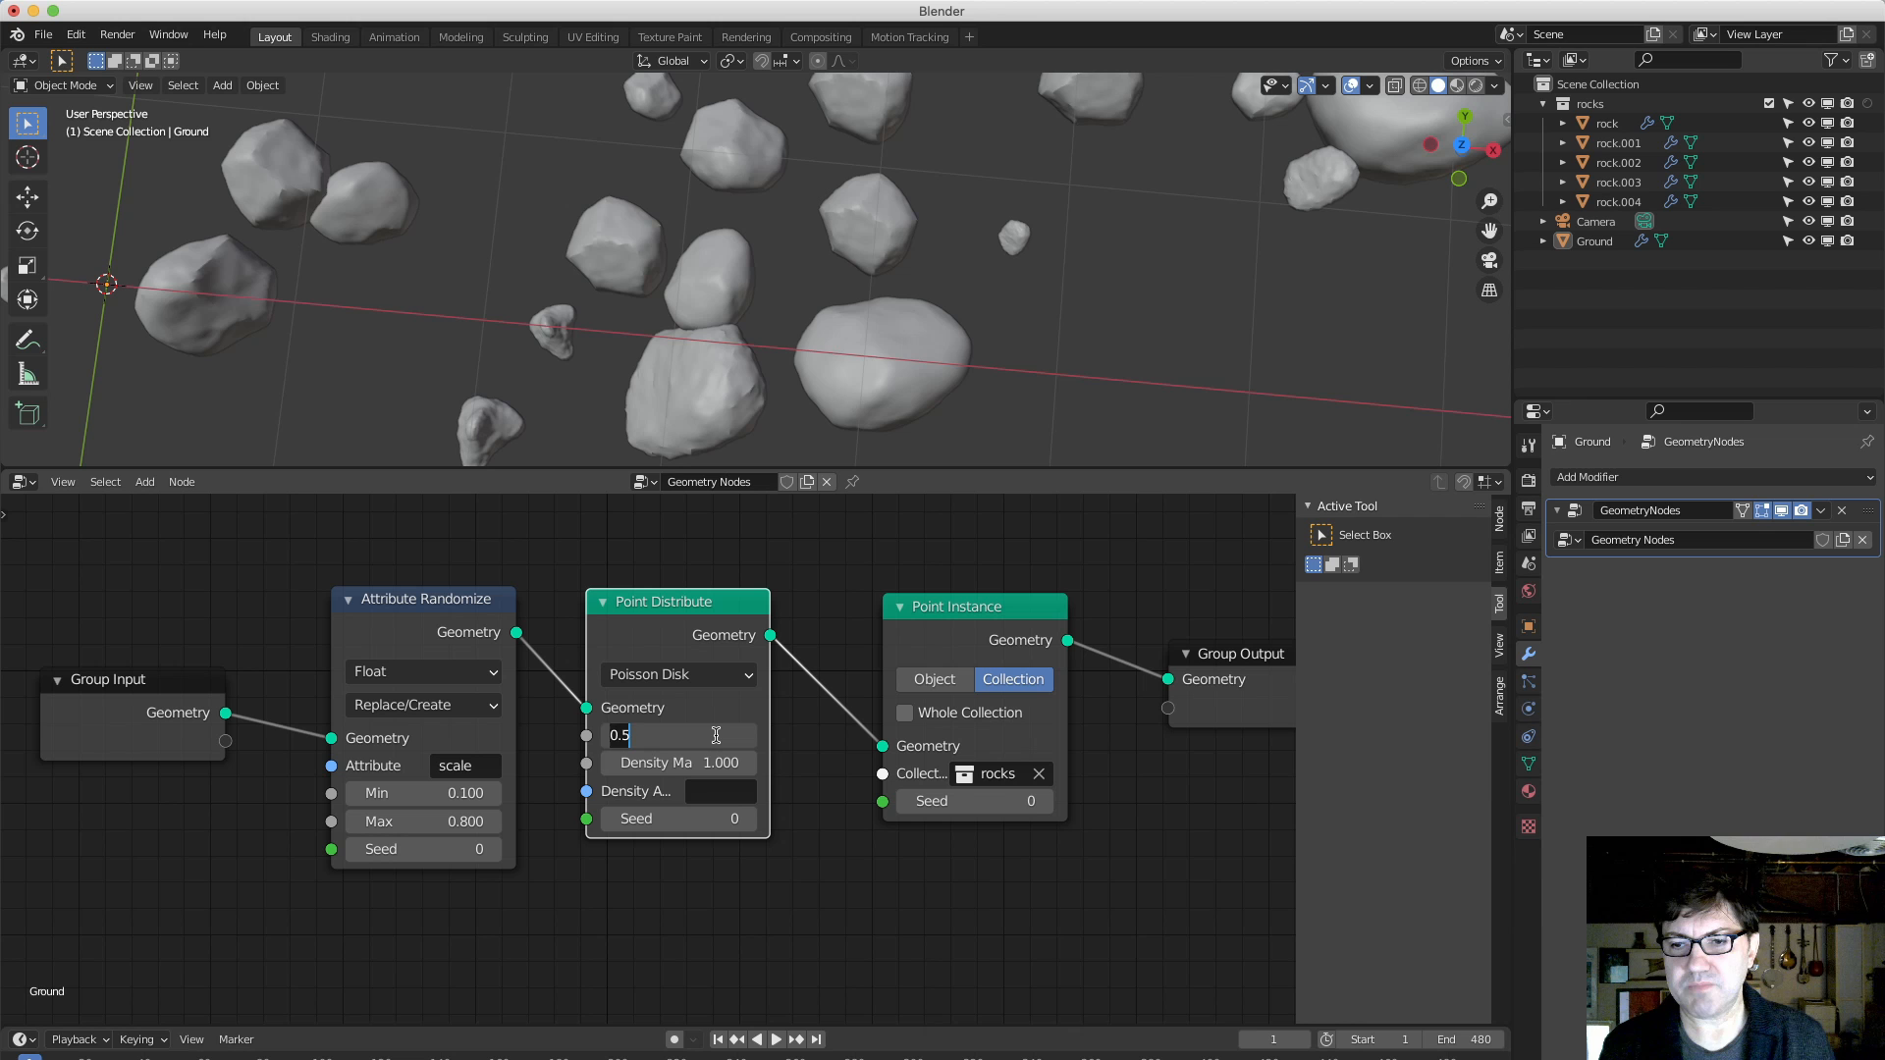
type("5")
key("Return")
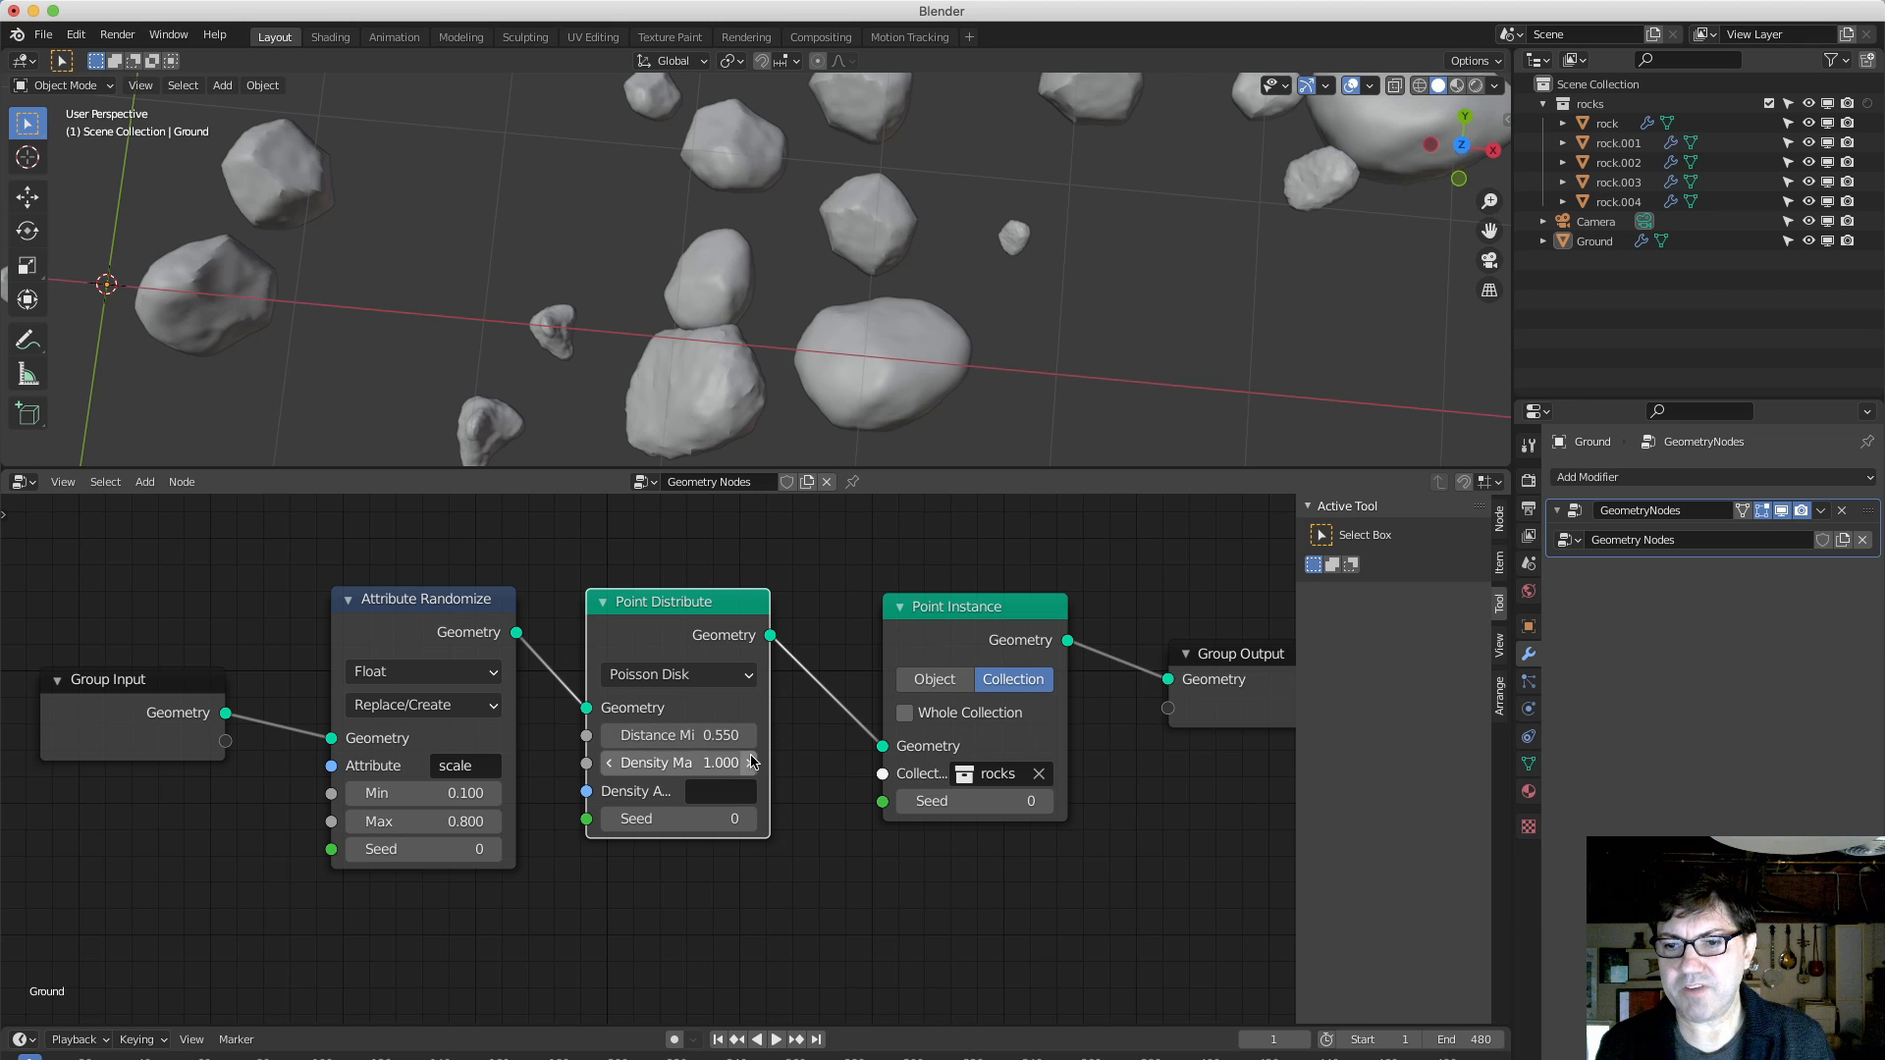
Set the Point Distribute node's minimum distance to 0.6 and check the neighbouring rocks for overlaps.
left_click(725, 736)
type("0.45")
key("Return")
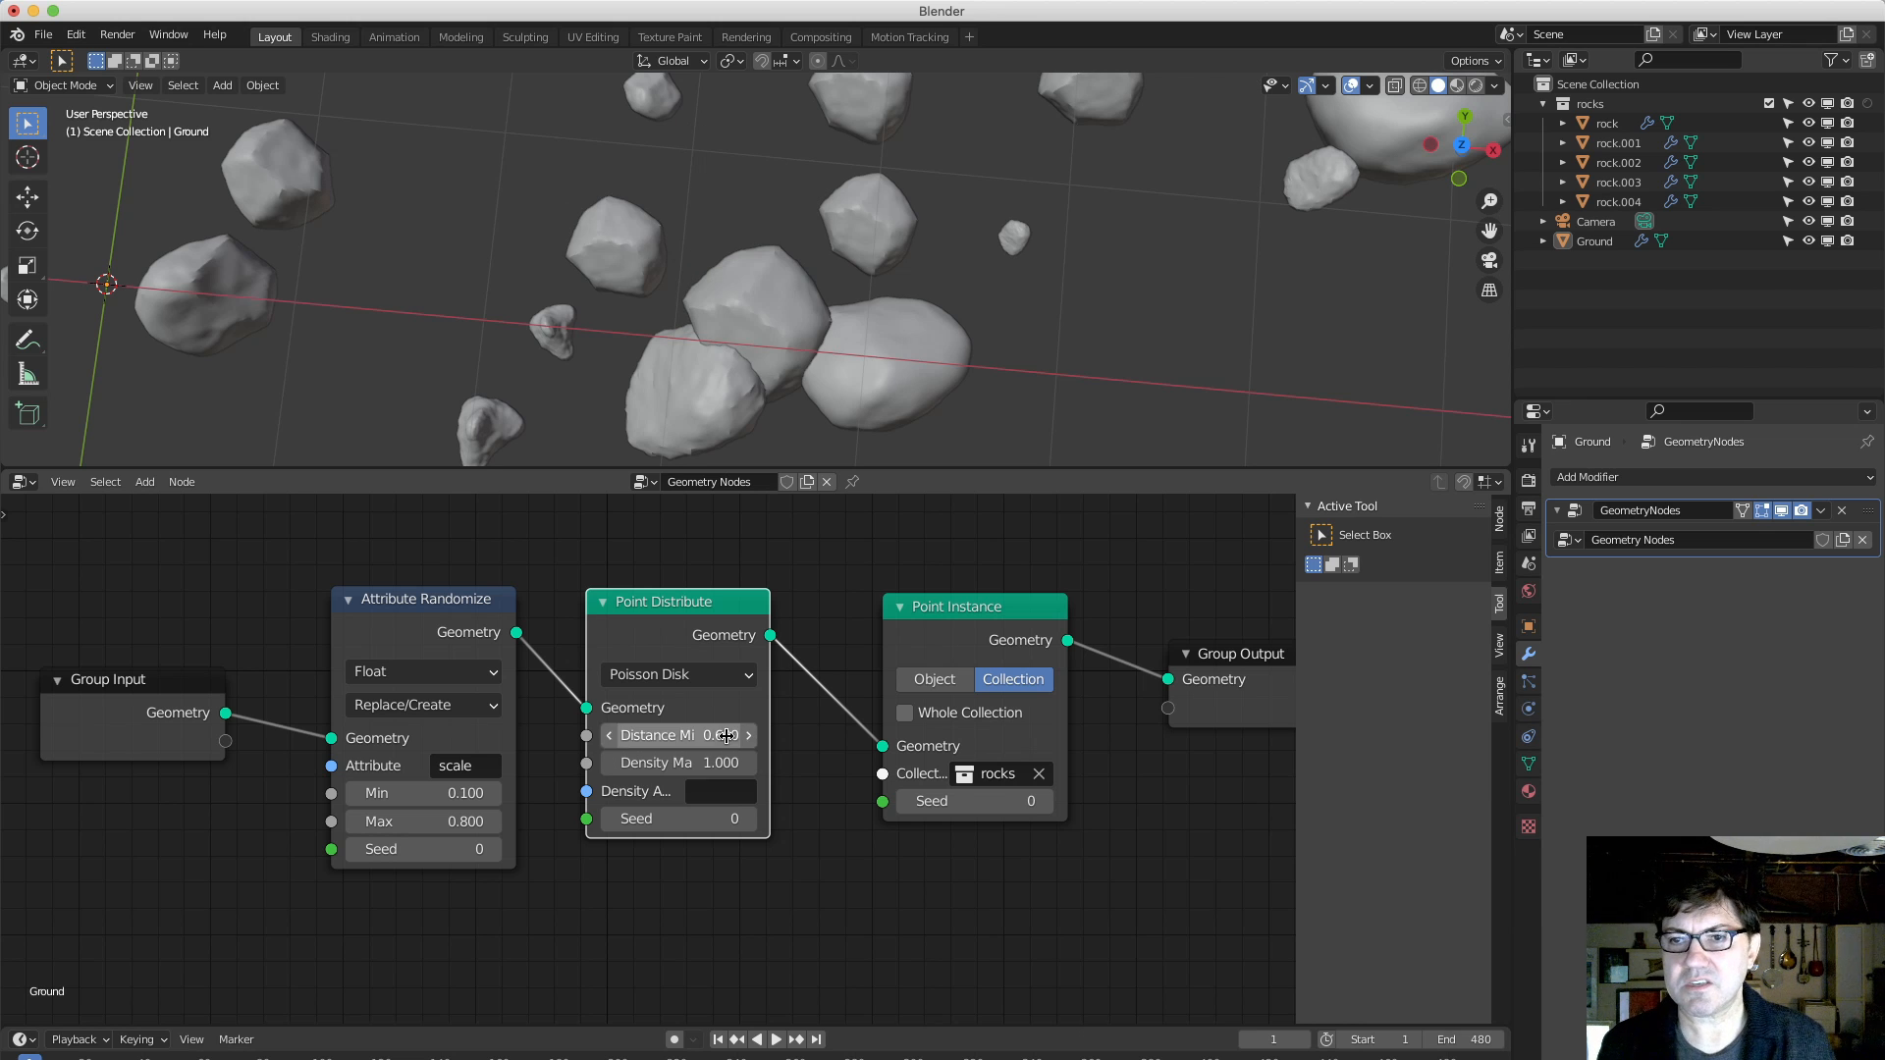
mouse_move(708, 380)
middle_mouse_down()
mouse_move(746, 299)
mouse_move(721, 387)
middle_mouse_up()
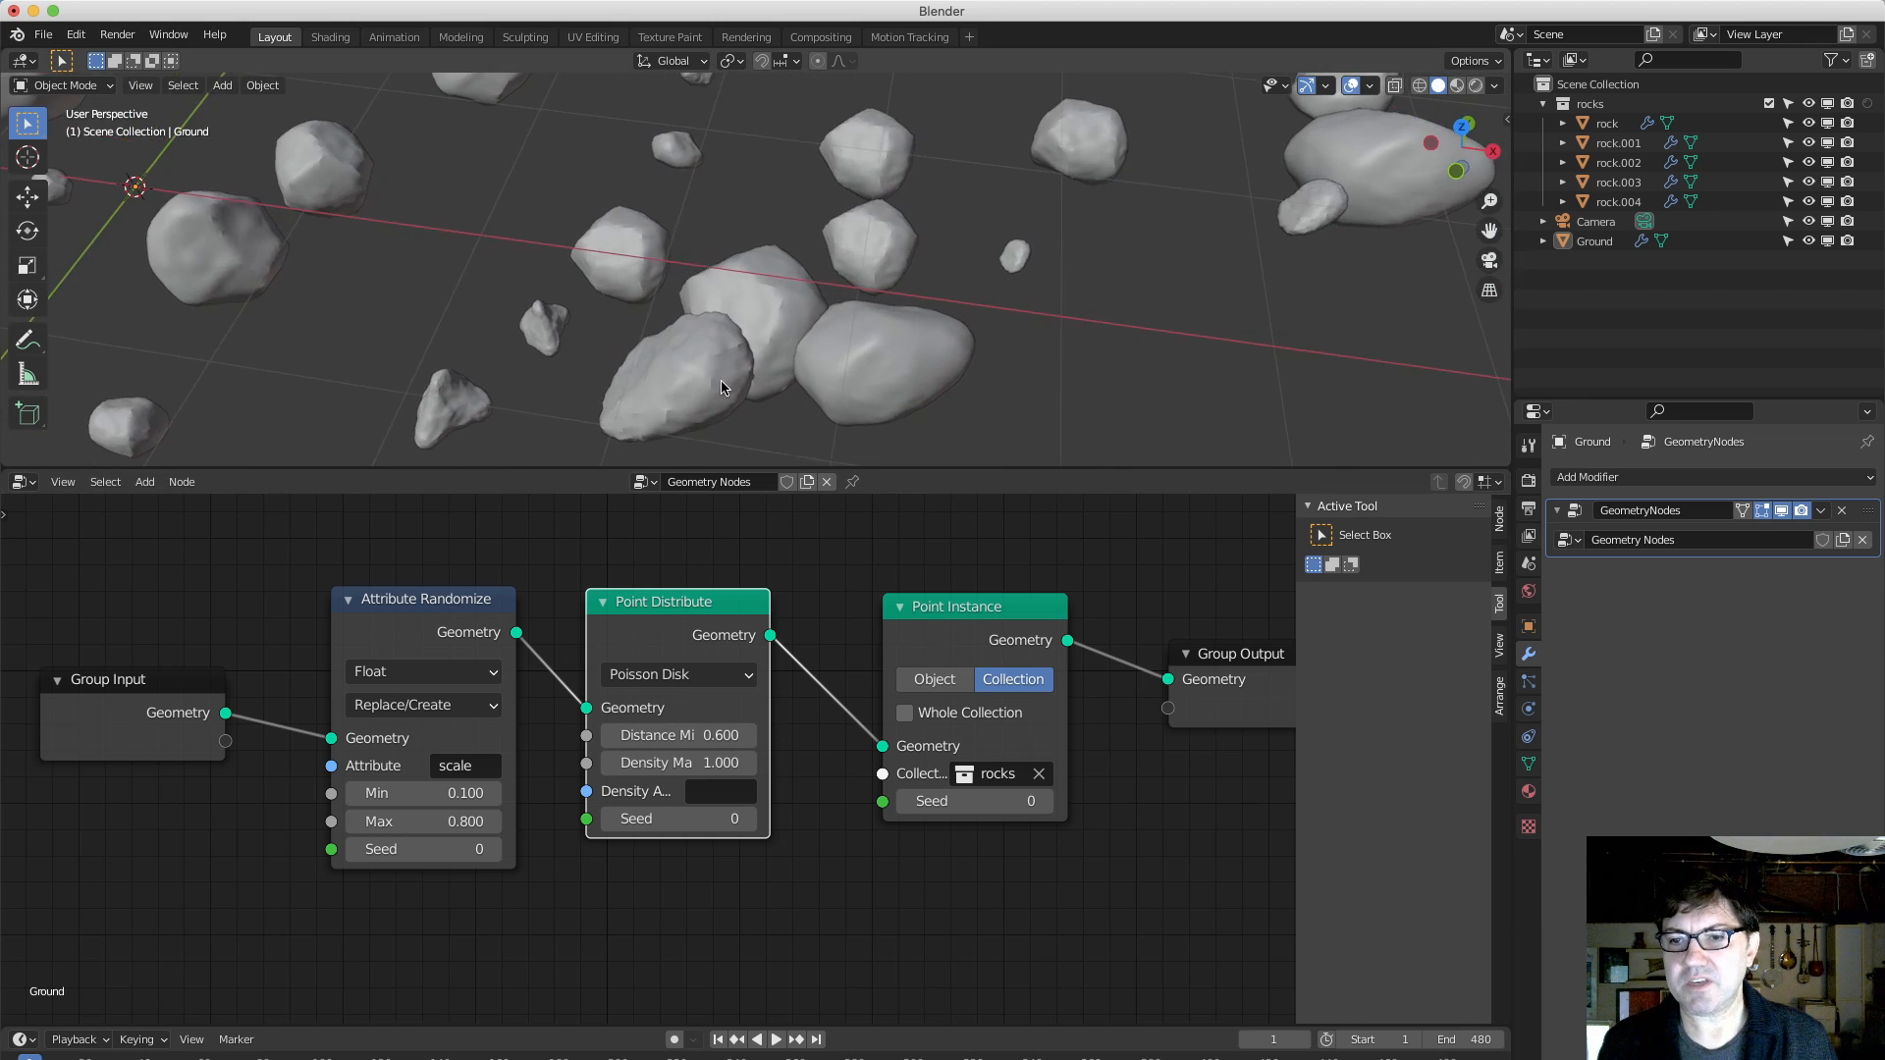
Set the Point Distribute node's minimum distance to 0.7 and review the whole scatter.
left_click(734, 736)
type("0.6")
key("BackSpace")
type("7")
key("Return")
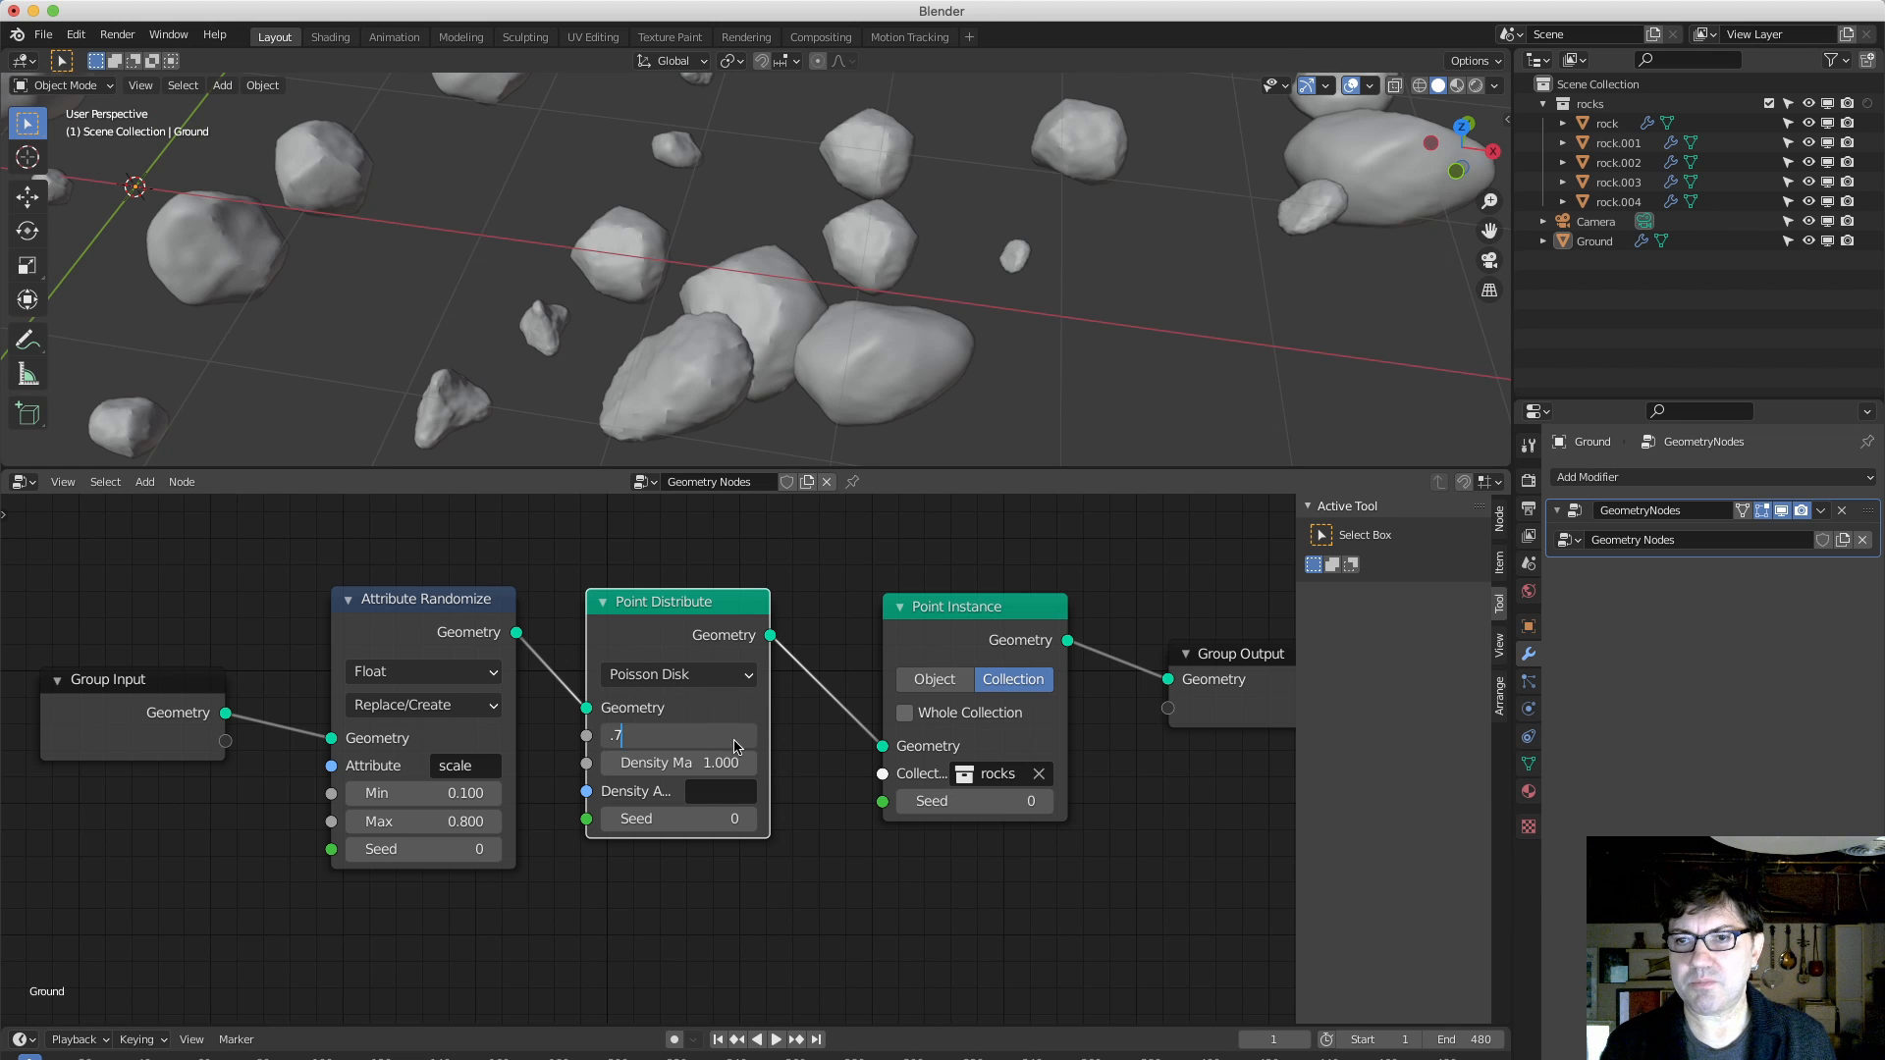
middle_click_drag(652, 363, 615, 433)
scroll(701, 373, "down", 8)
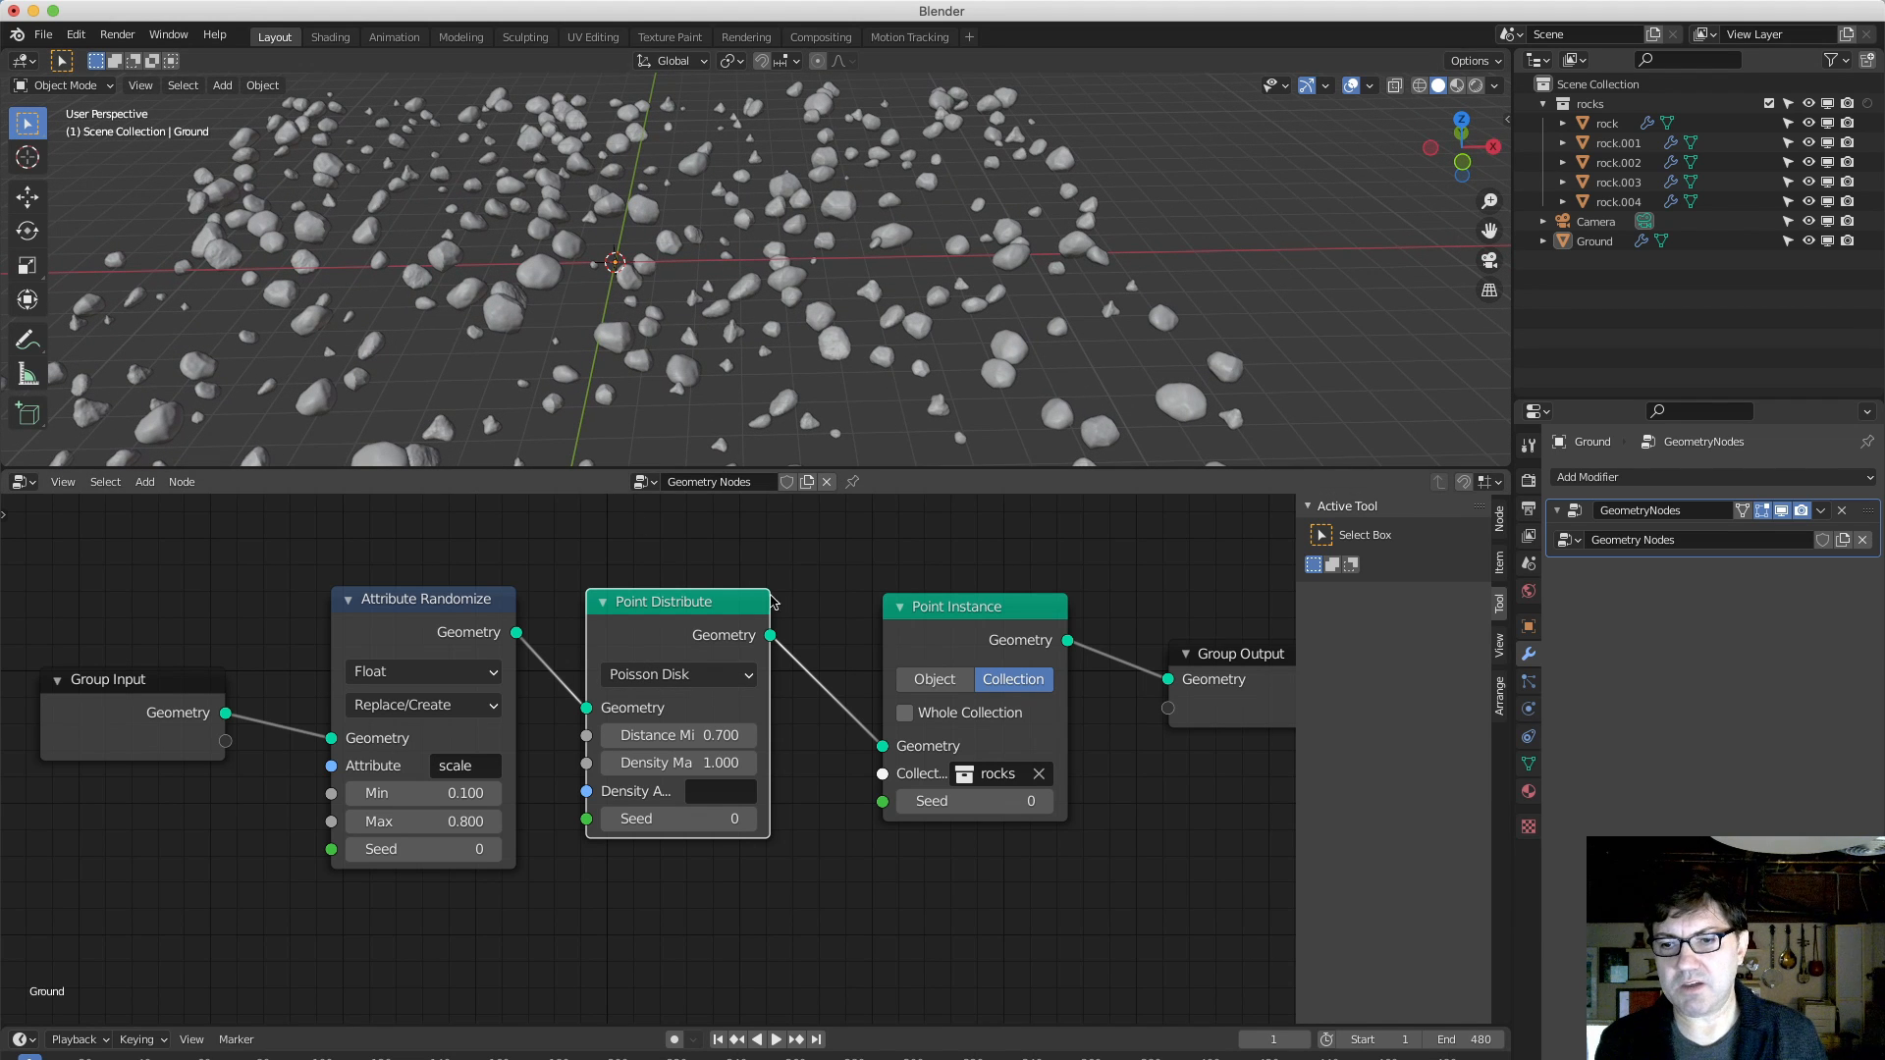
Set the Point Distribute node's maximum density to 0.8 and view the scatter from a lower angle.
left_click(717, 765)
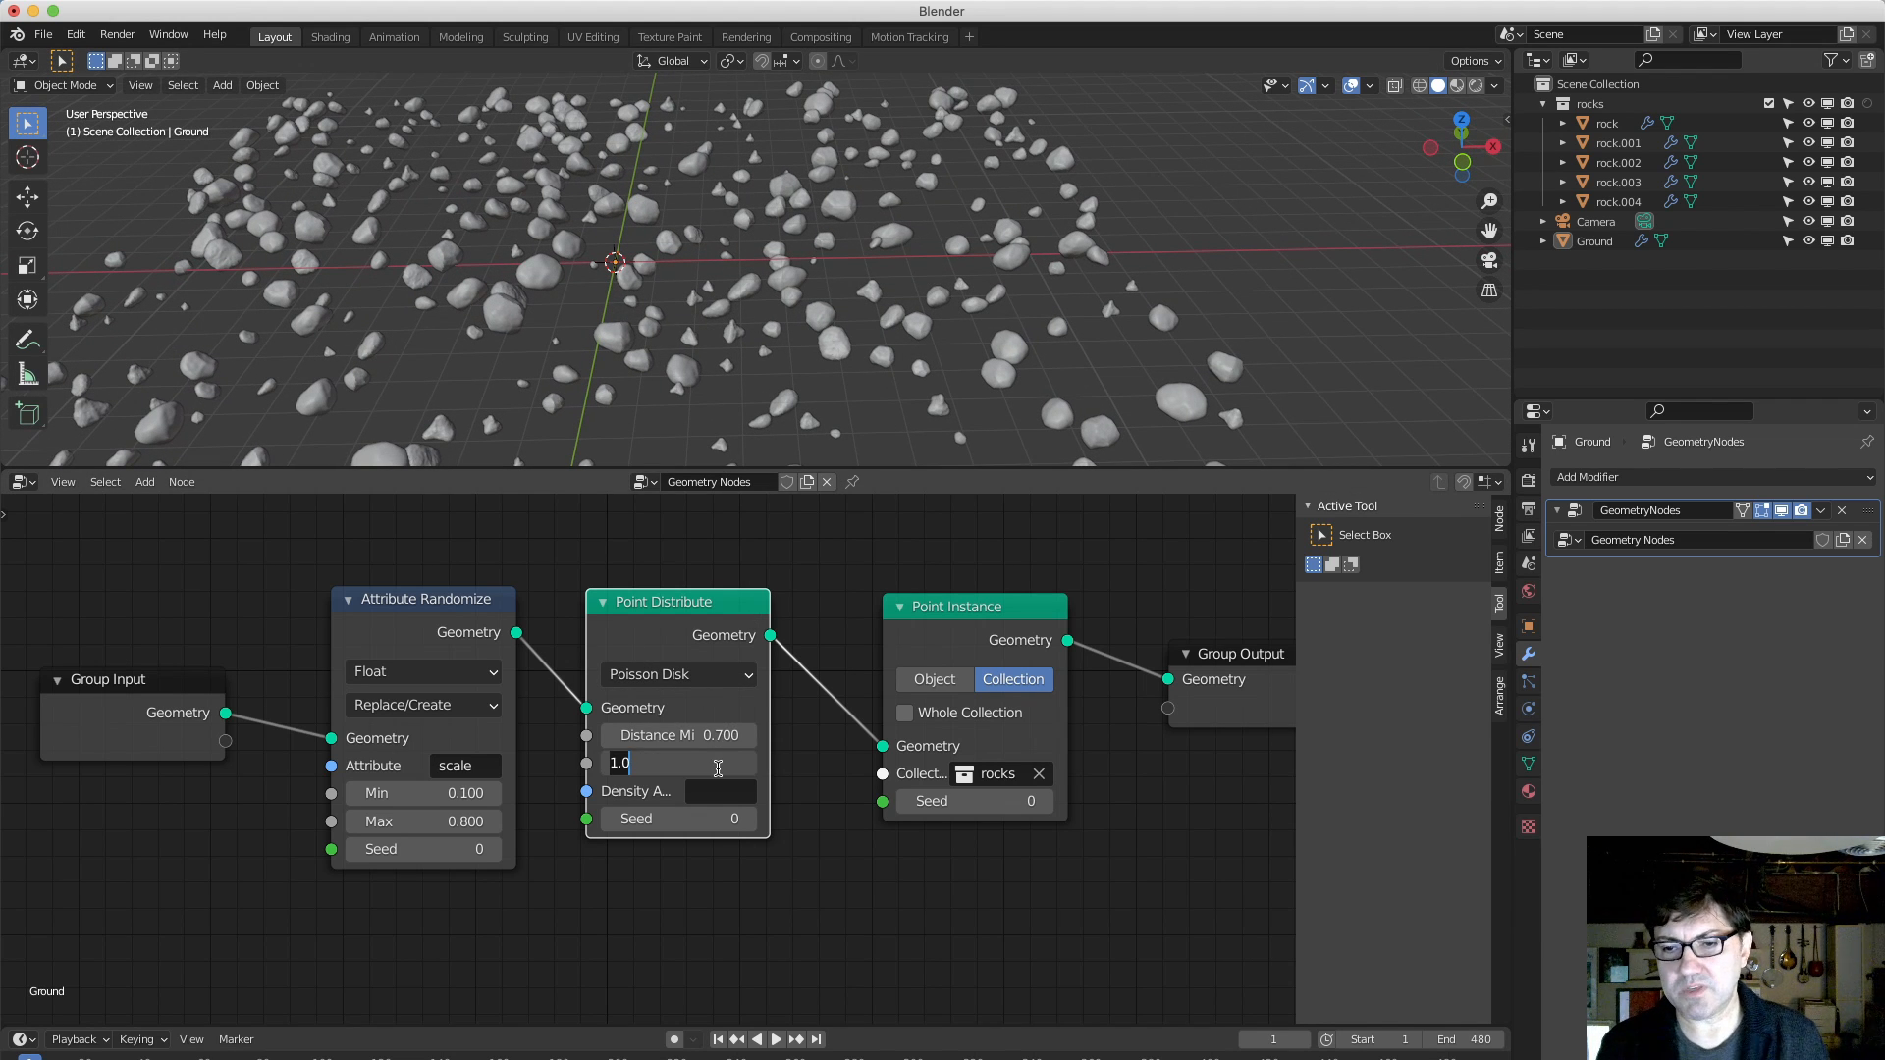
type(".8")
key("Return")
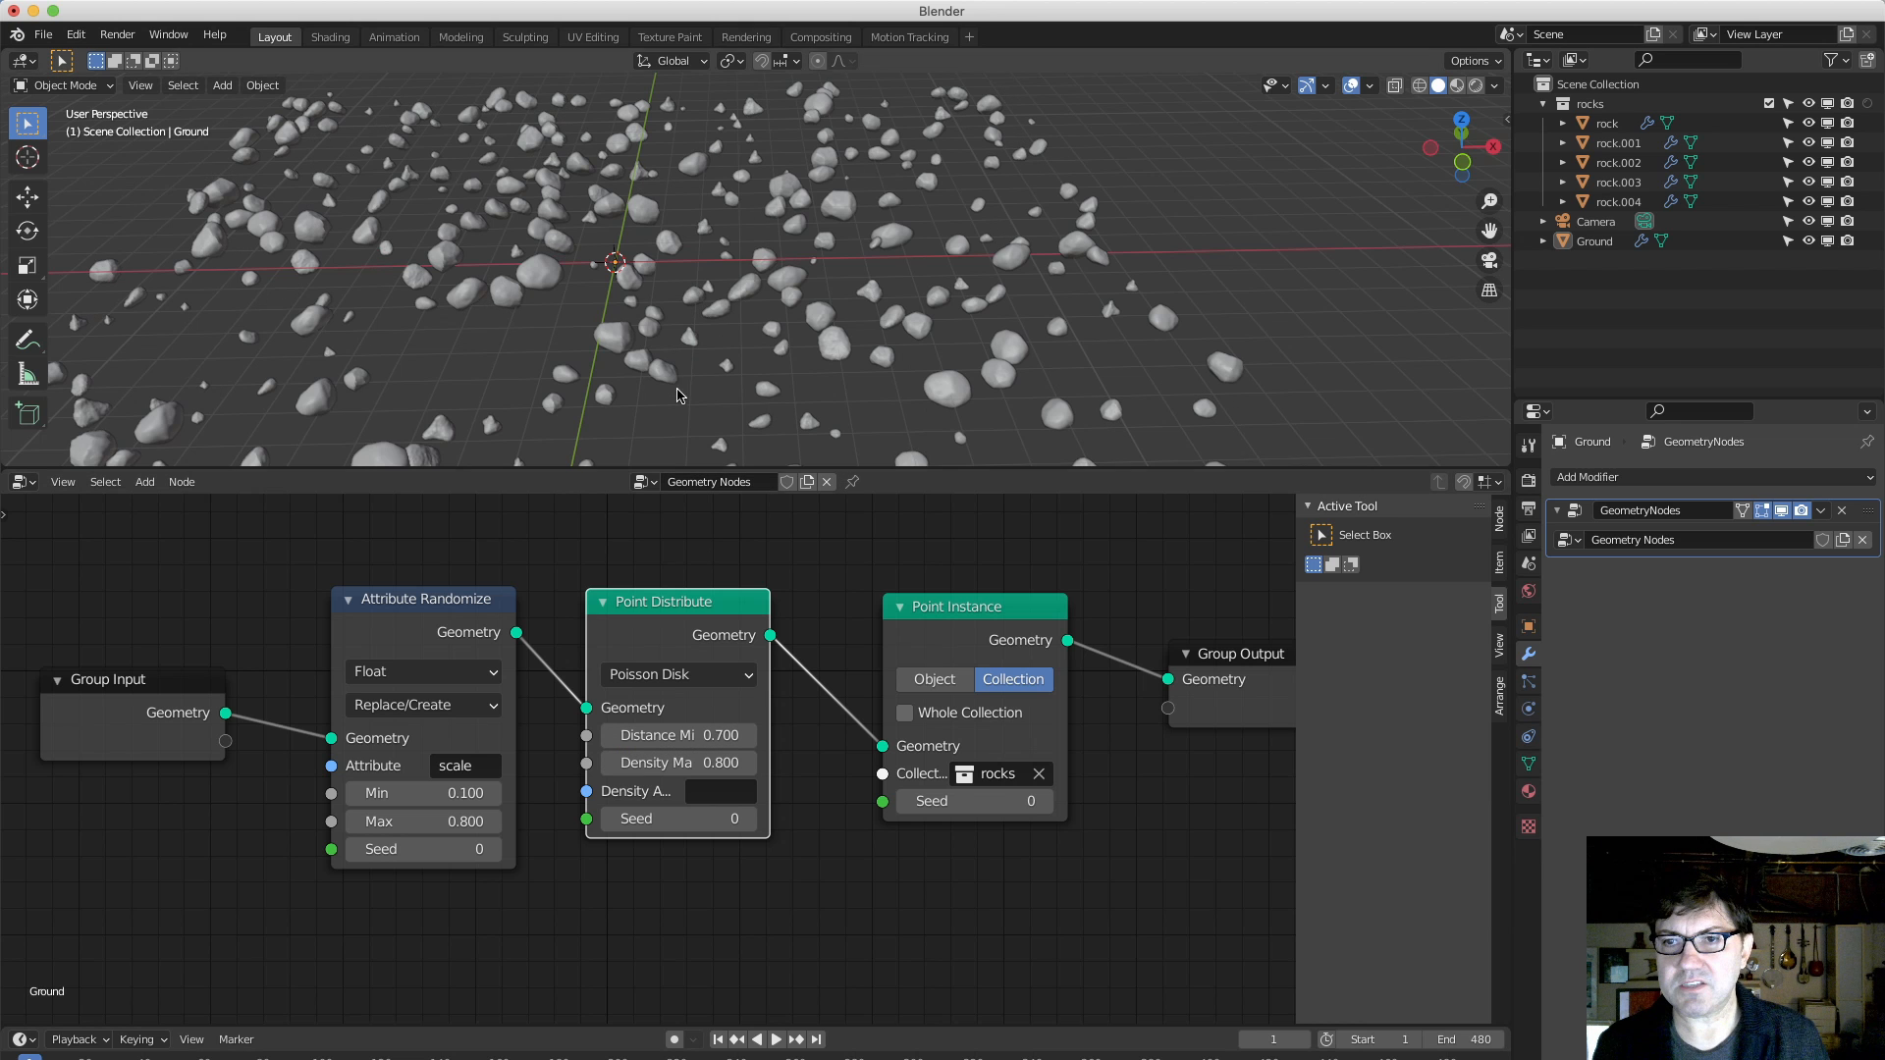
middle_click_drag(678, 395, 640, 337)
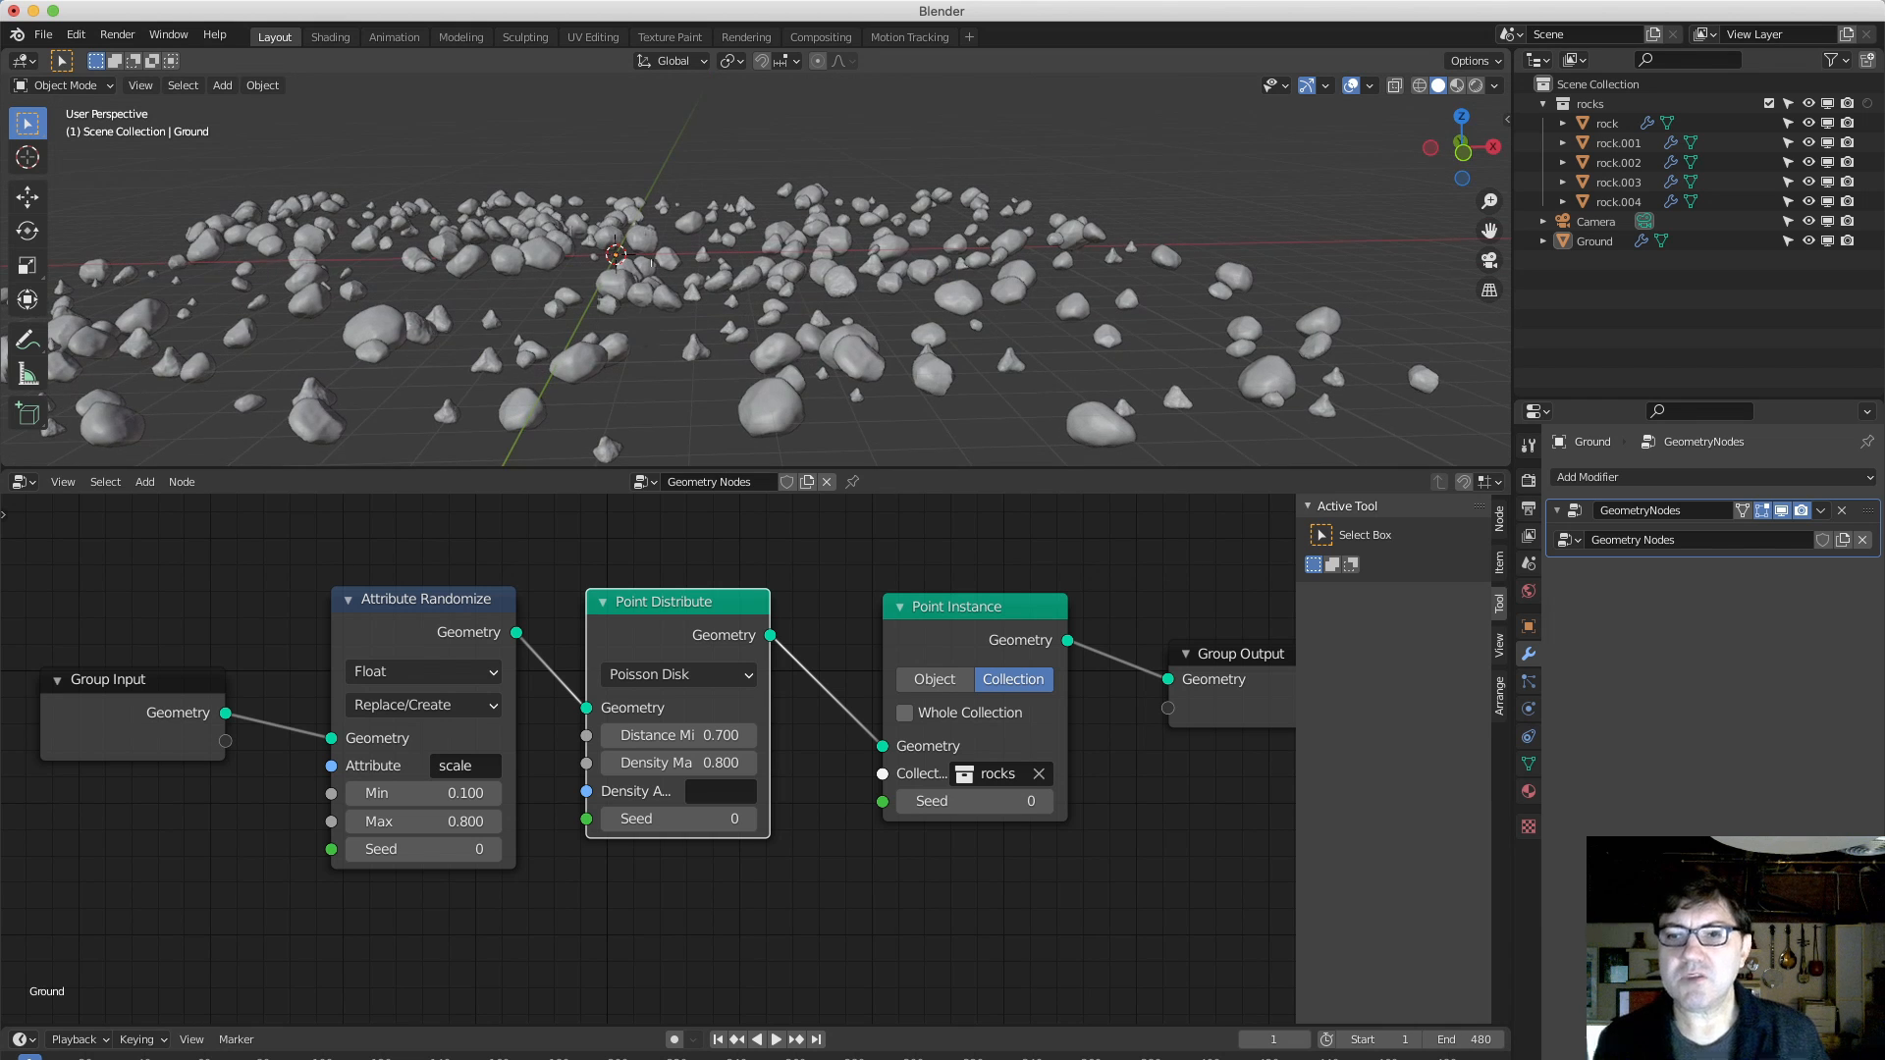
middle_click_drag(651, 263, 641, 312)
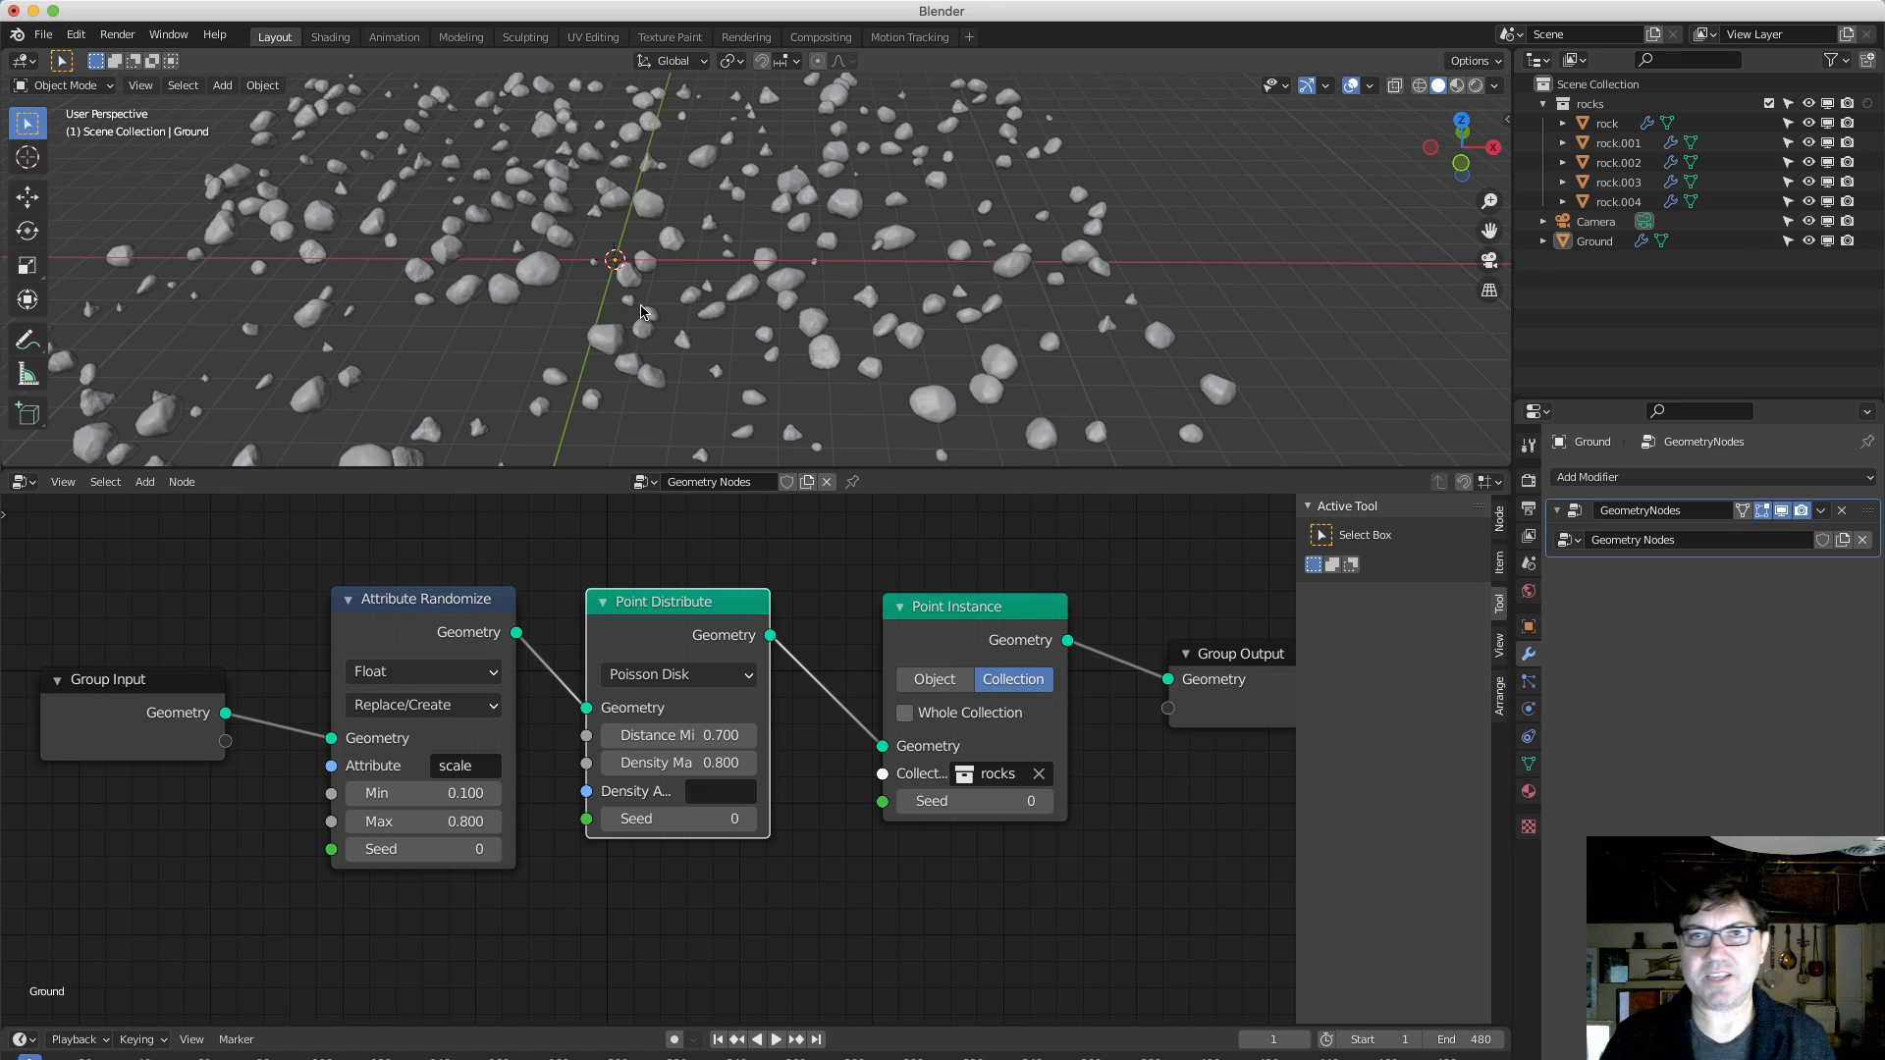
middle_click_drag(654, 281, 603, 281)
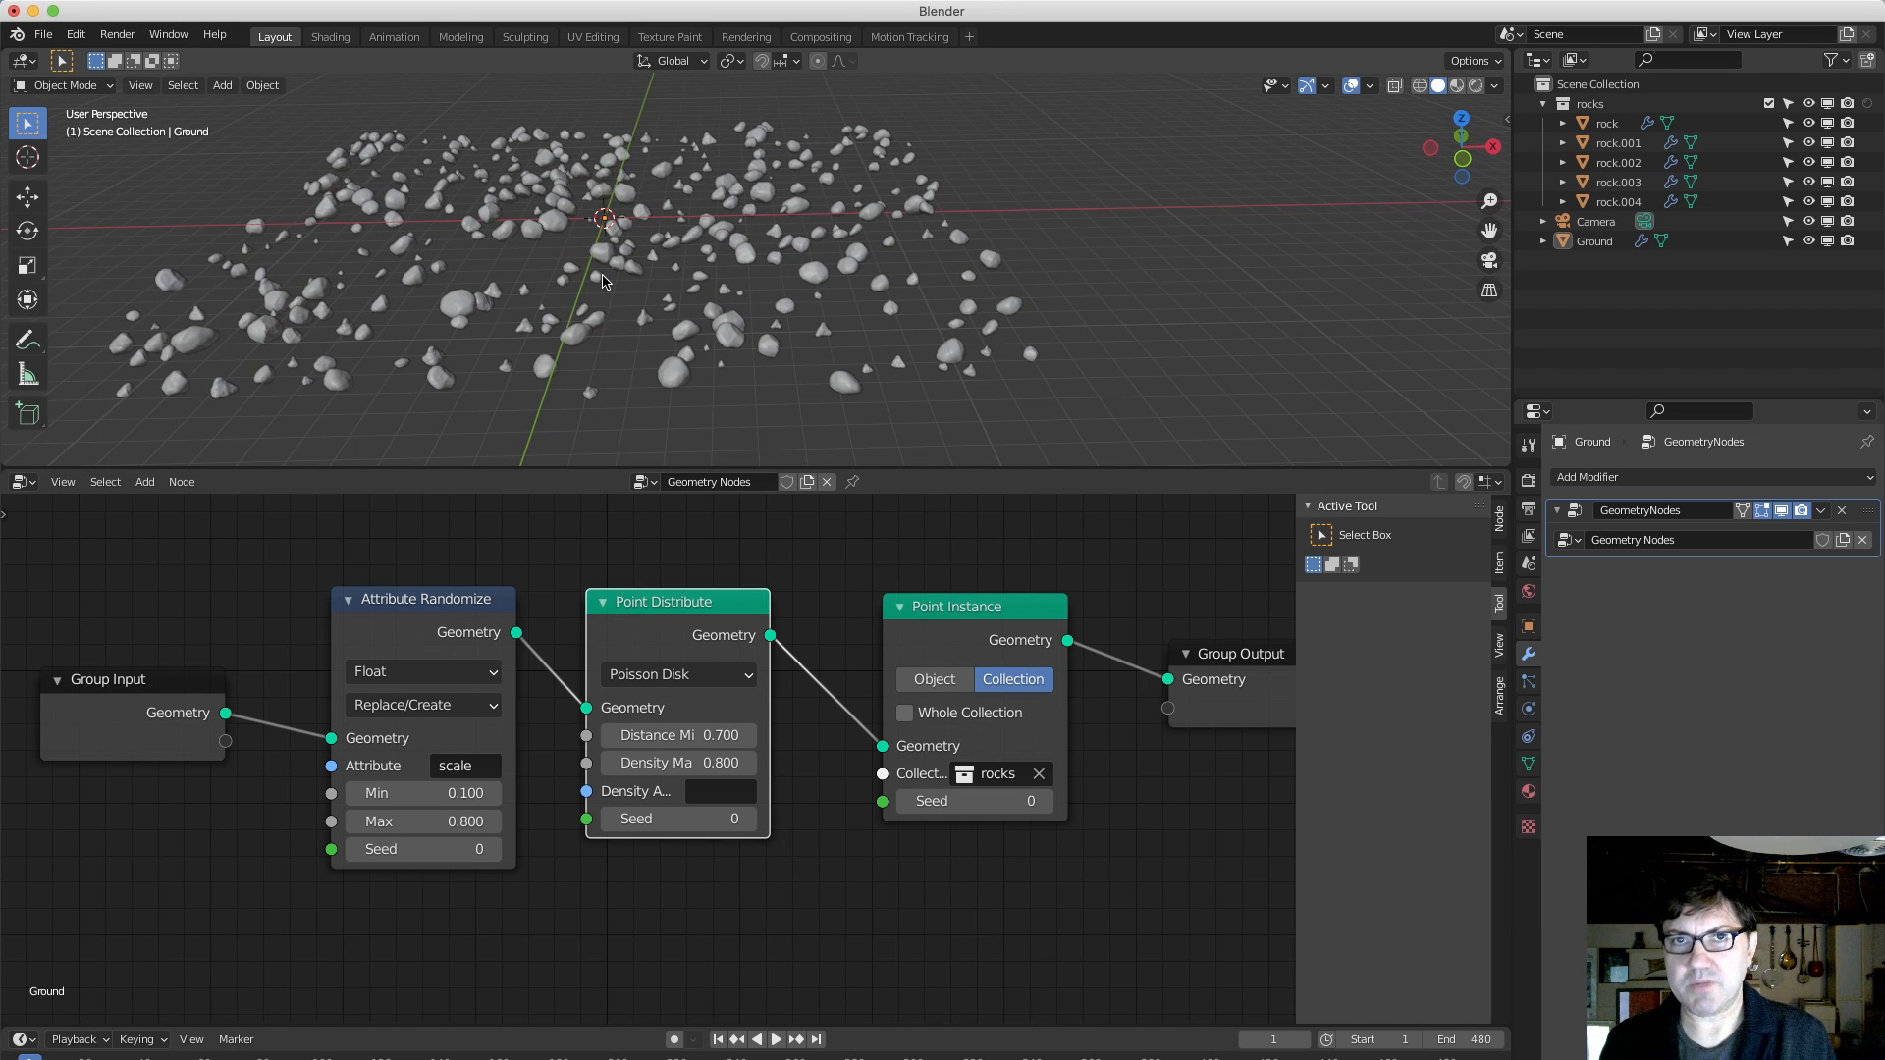
left_click(1595, 243)
right_click(1595, 246)
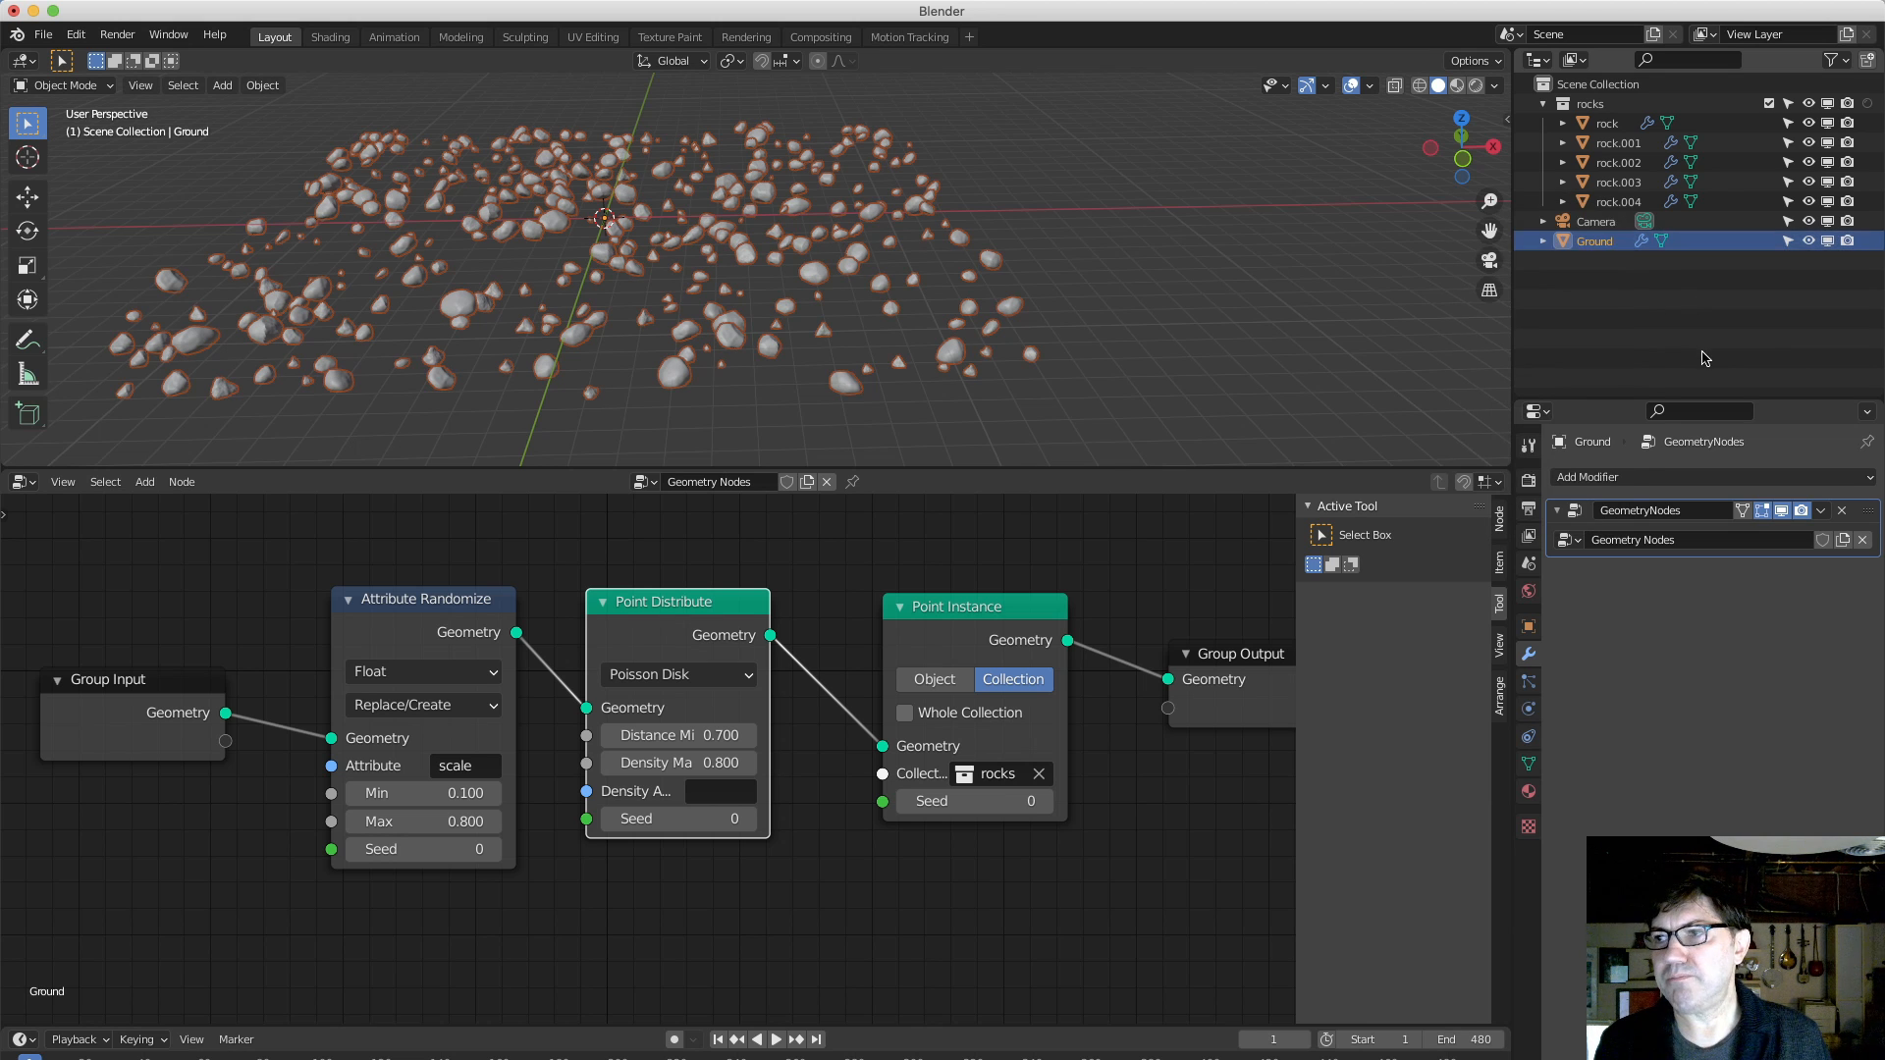
left_click(1367, 280)
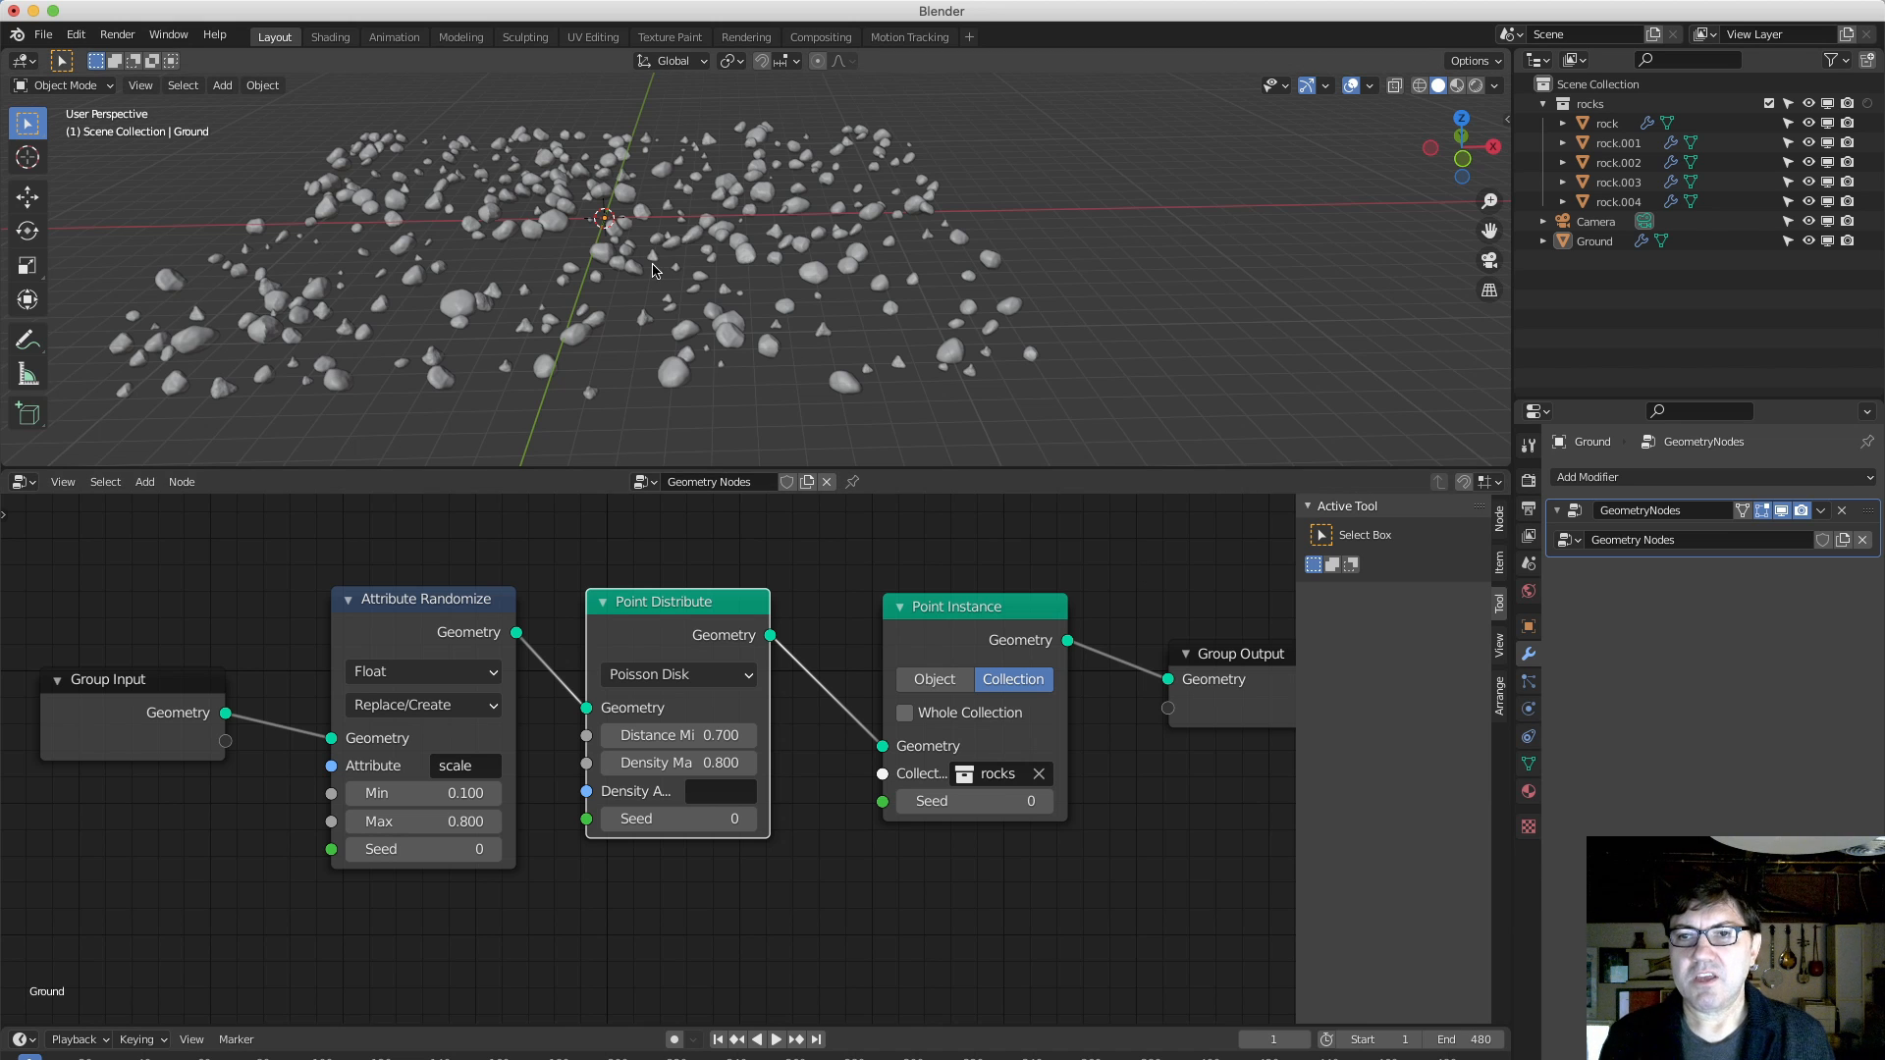
Rearrange the outer nodes to make room and insert a Join Geometry node between Point Instance and Group Output.
scroll(818, 583, "down", 2)
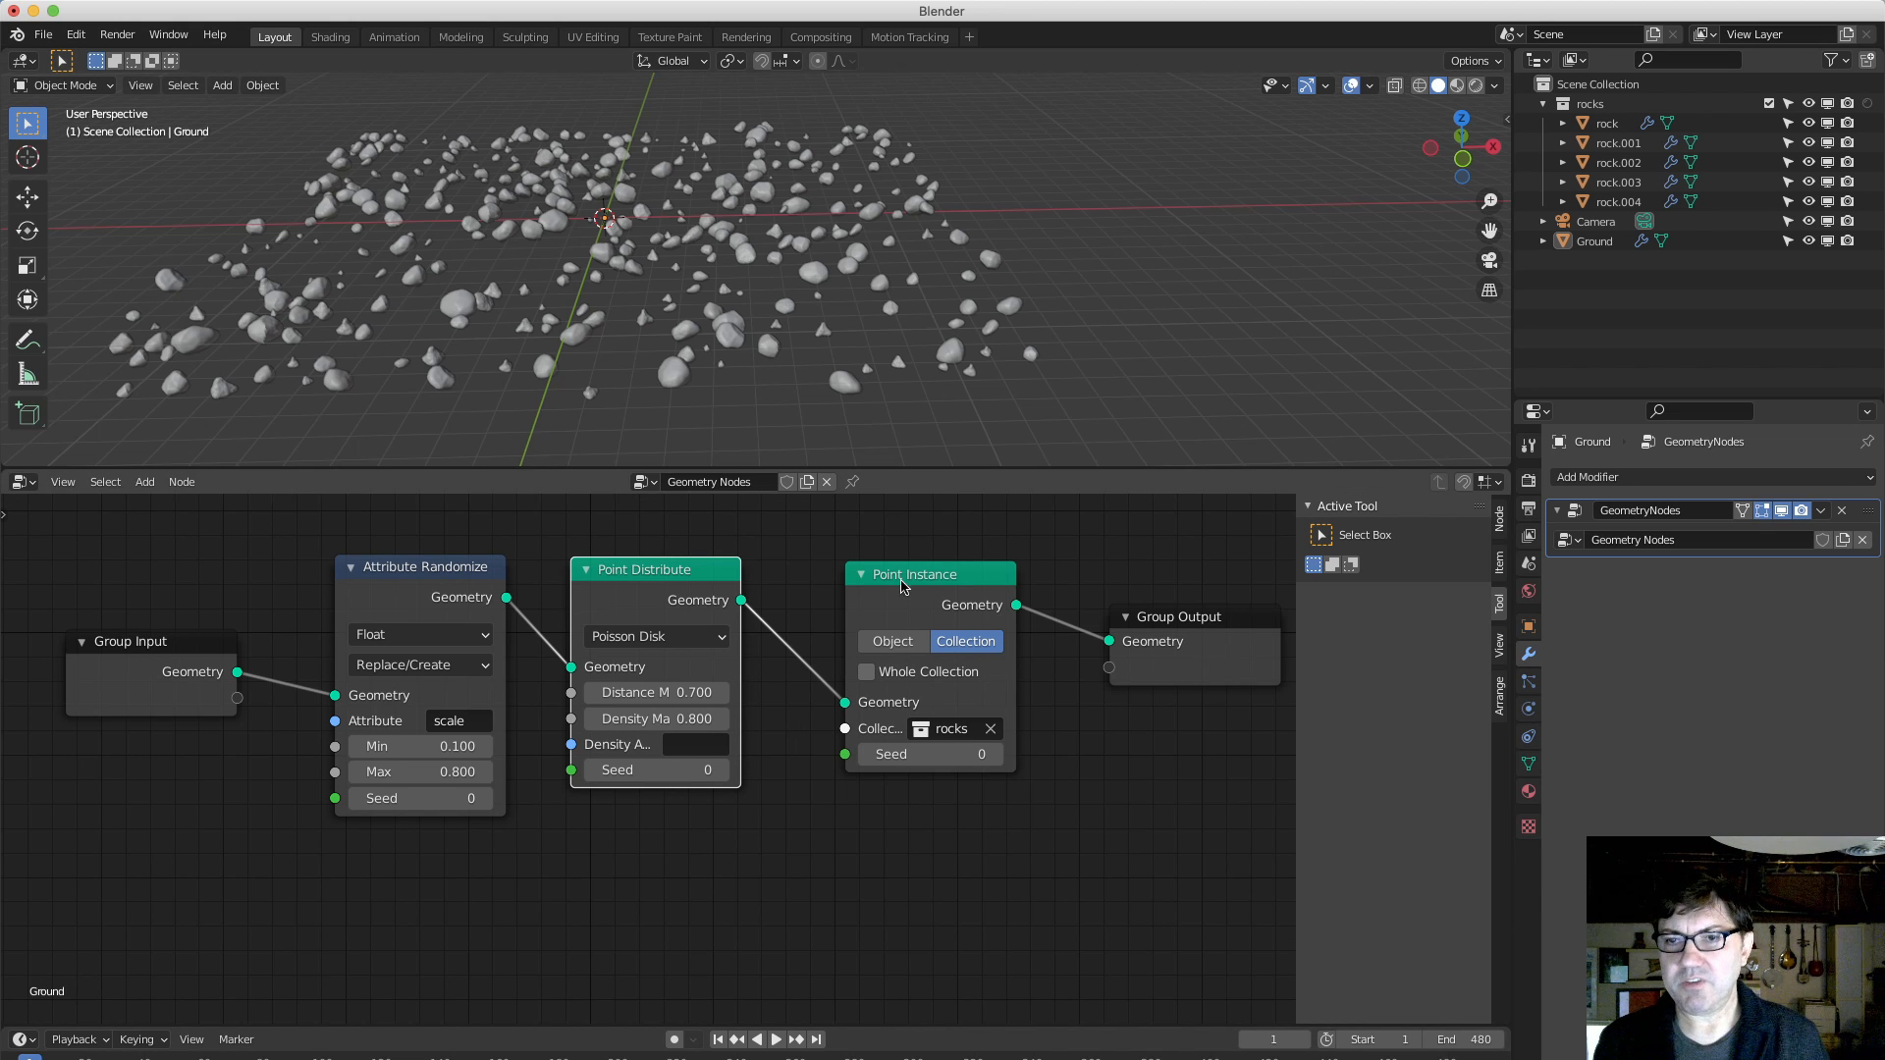
left_click_drag(139, 654, 125, 770)
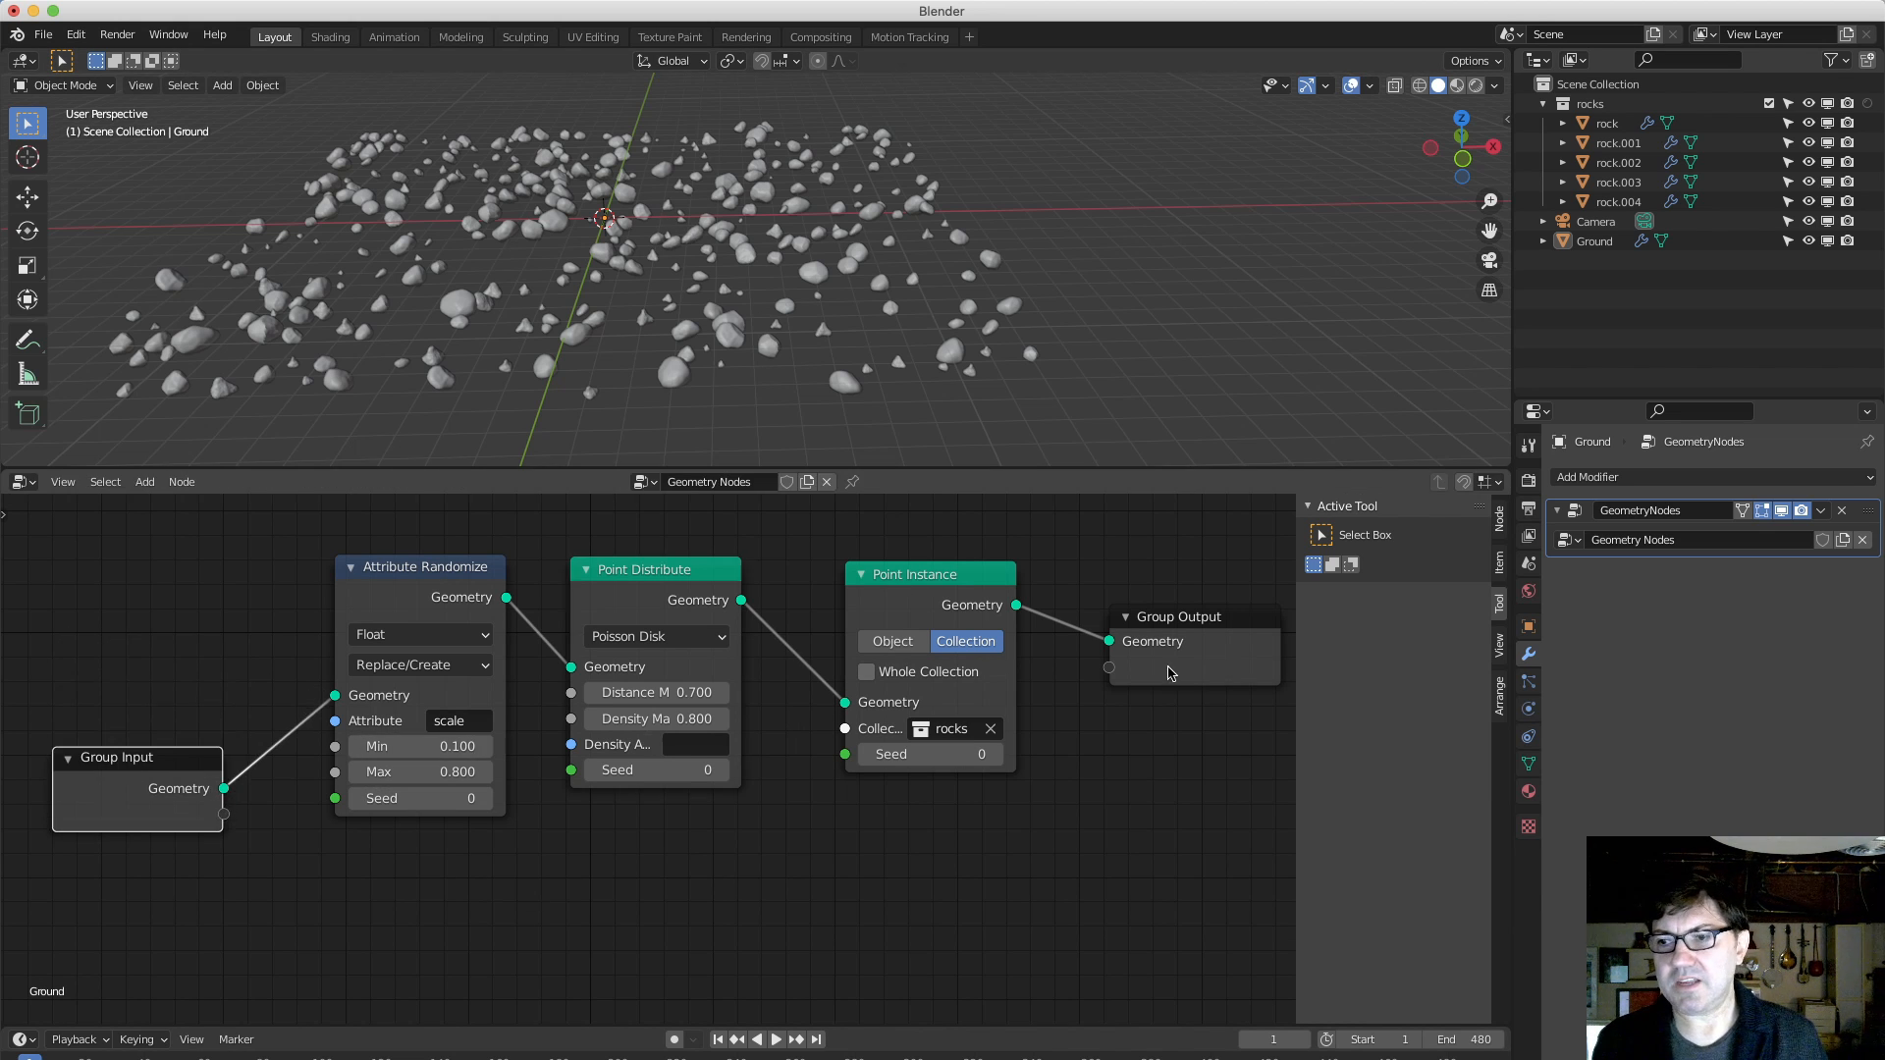
left_click_drag(1193, 614, 1242, 629)
left_click_drag(914, 584, 851, 574)
key("shift+a")
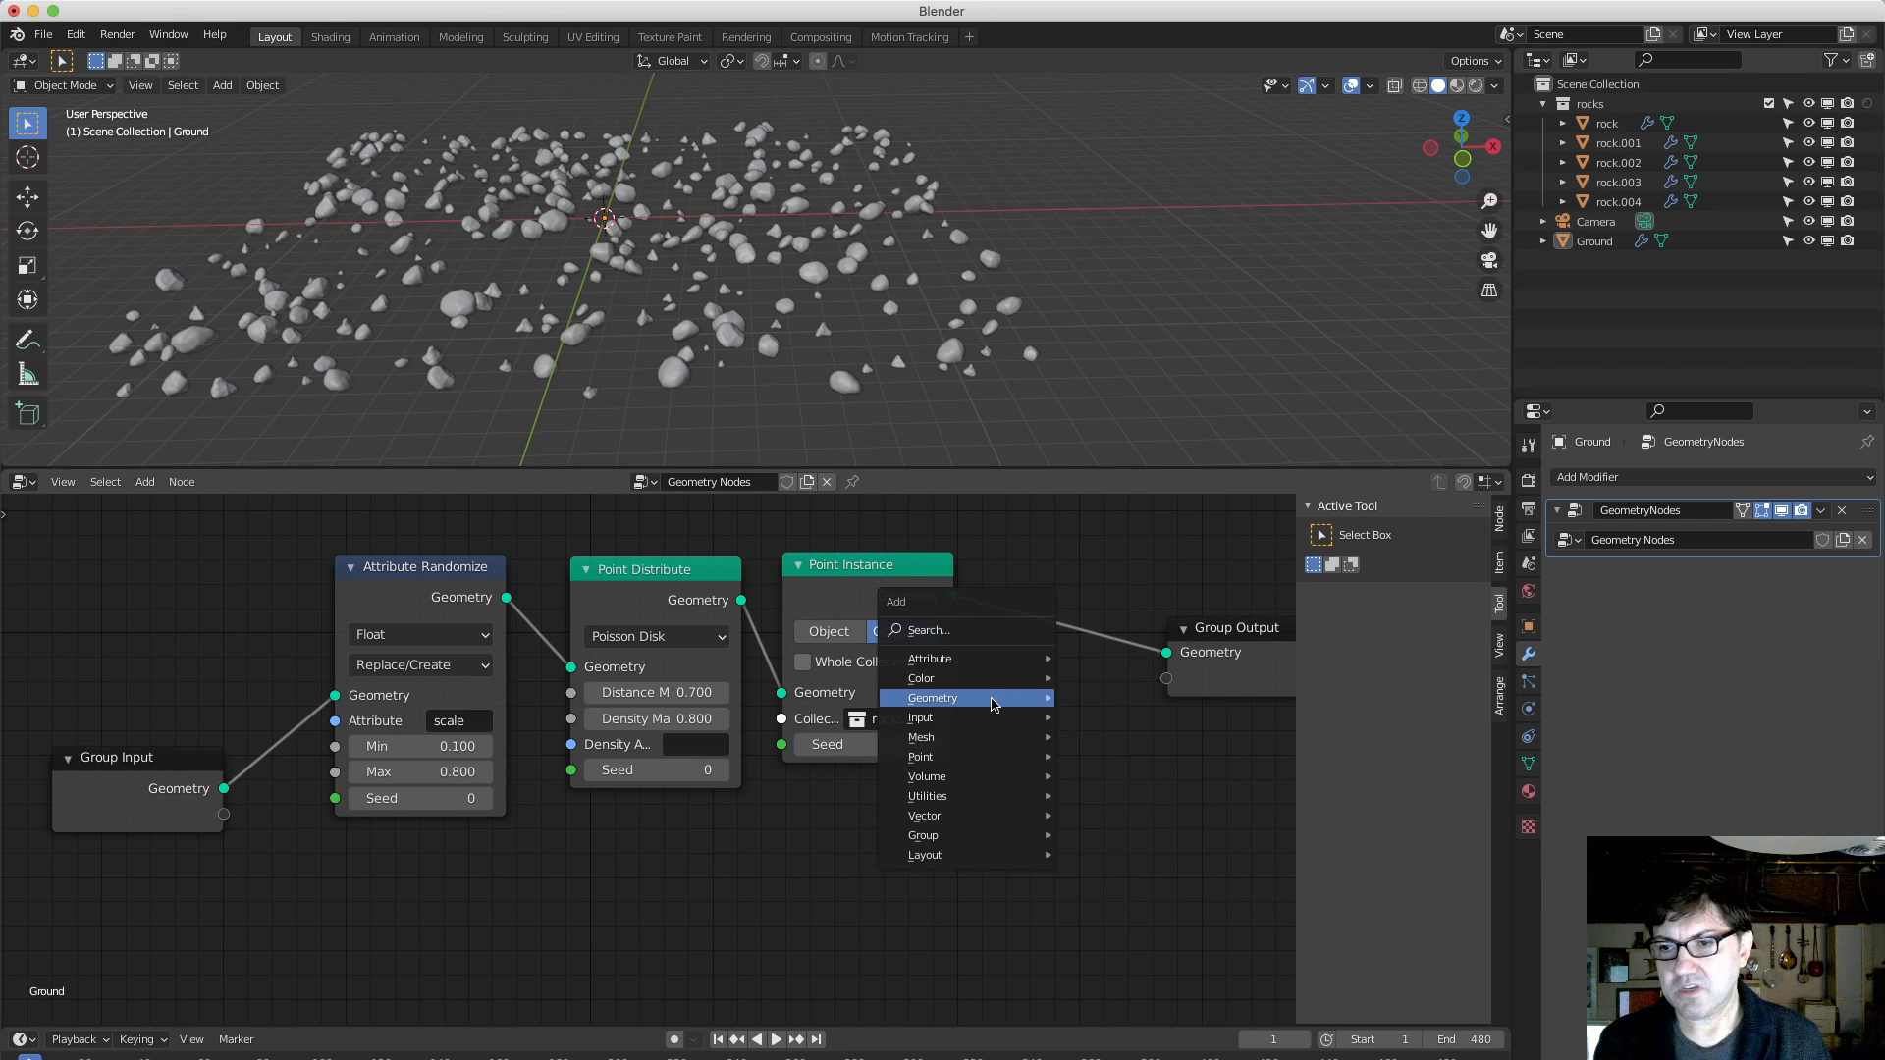
mouse_move(997, 696)
left_click(1108, 695)
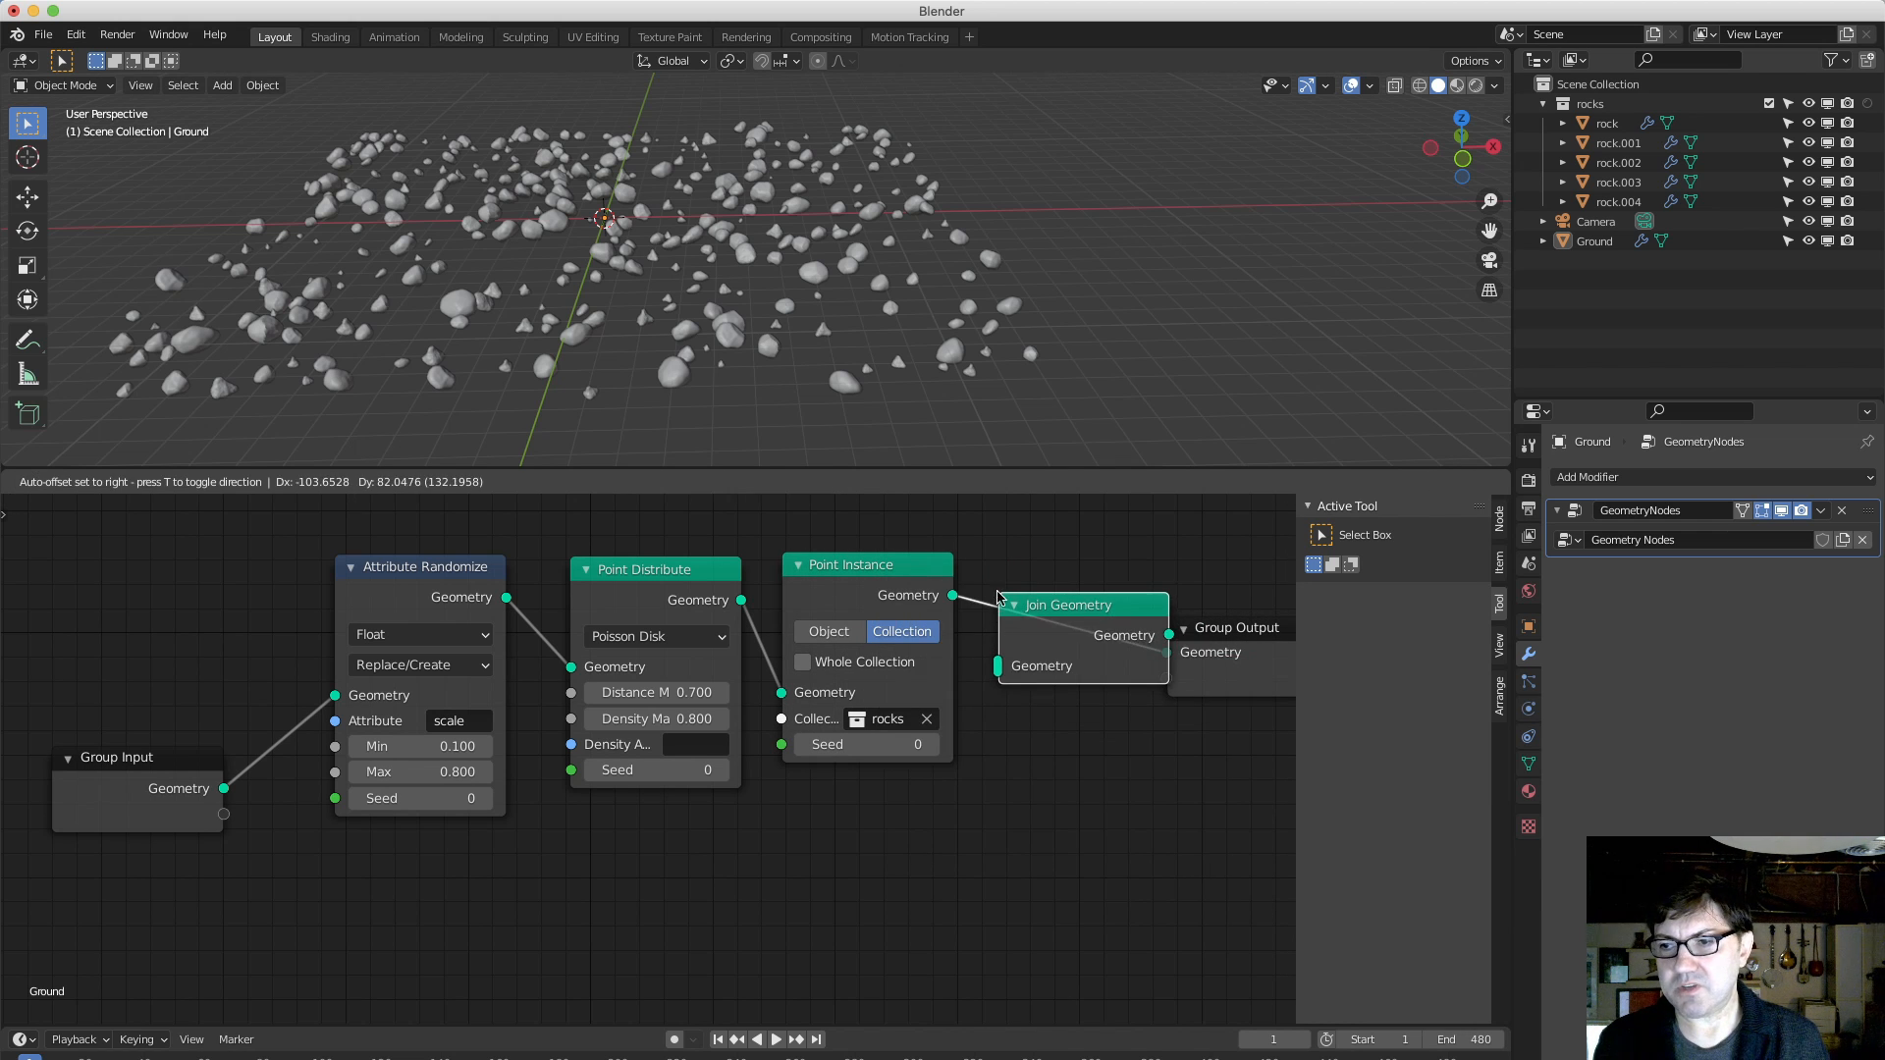
left_click(997, 593)
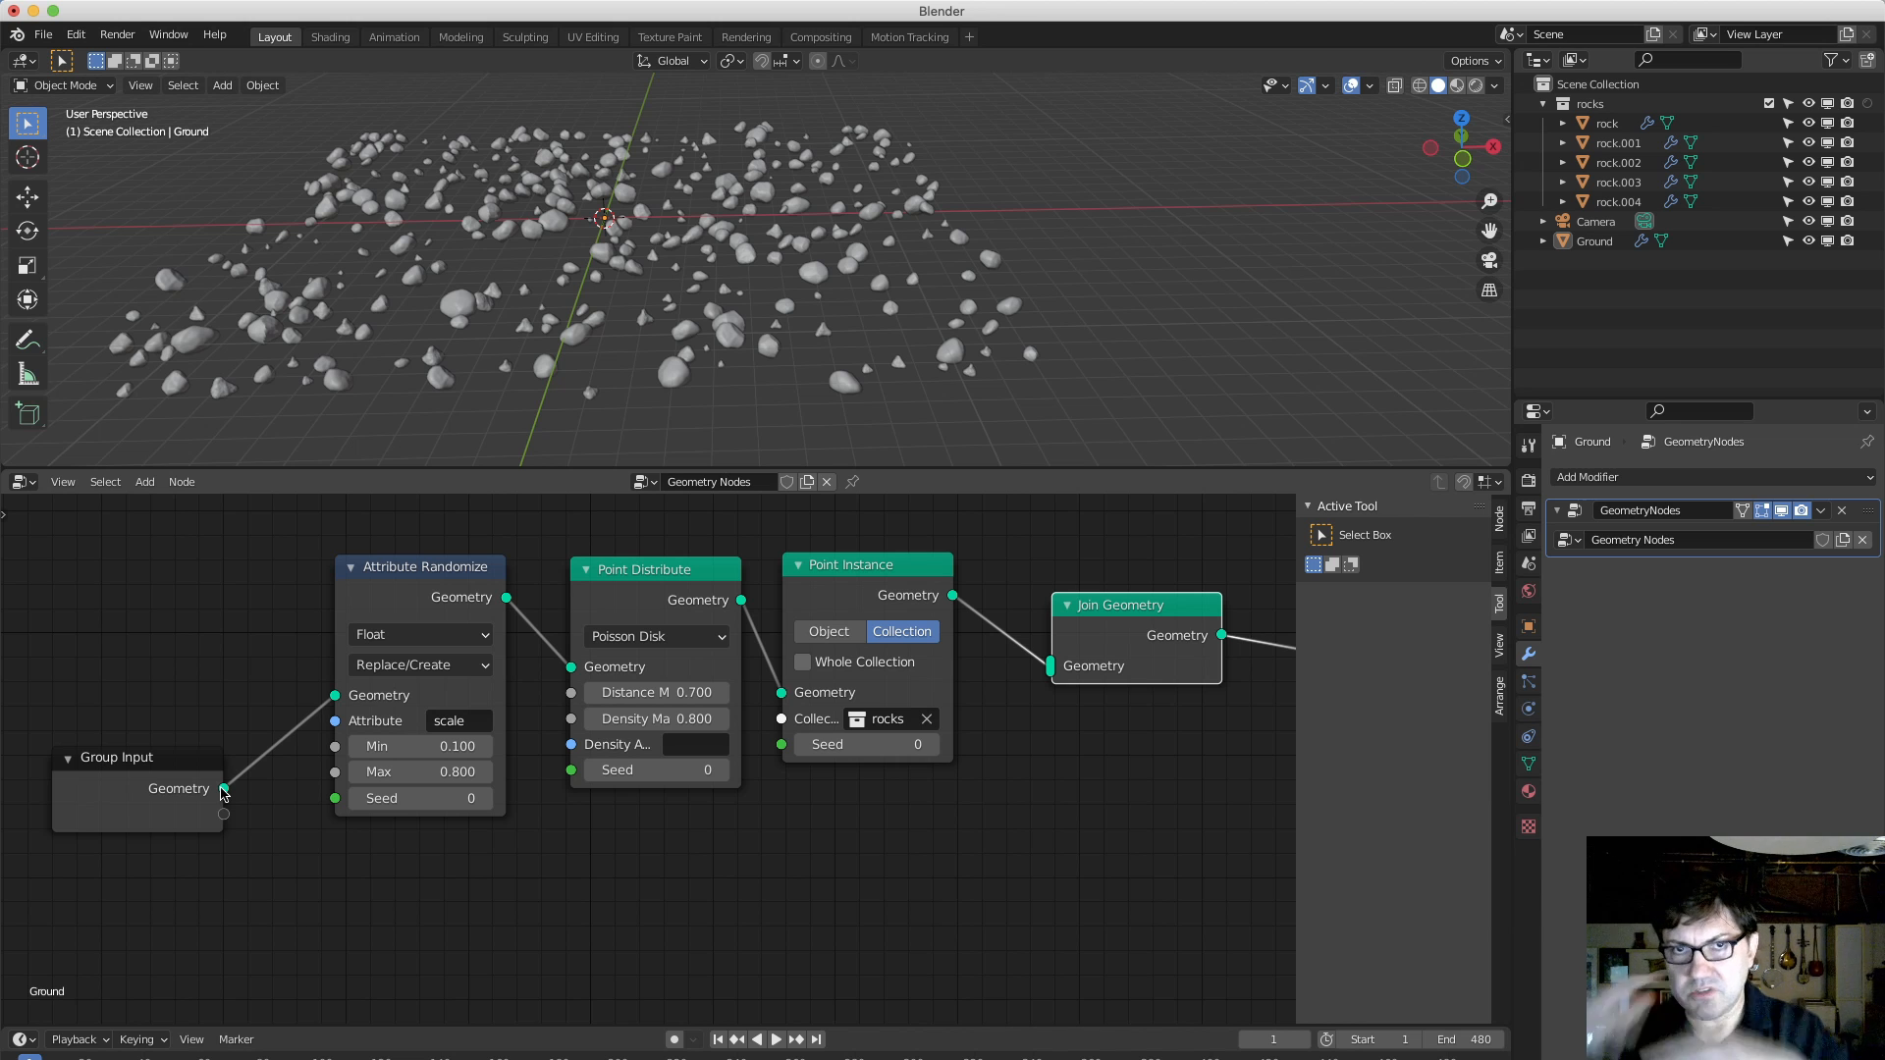
Connect the Group Input geometry to Join Geometry to show the ground together with the rocks, and view the terrain closer.
left_click_drag(224, 788, 1042, 684)
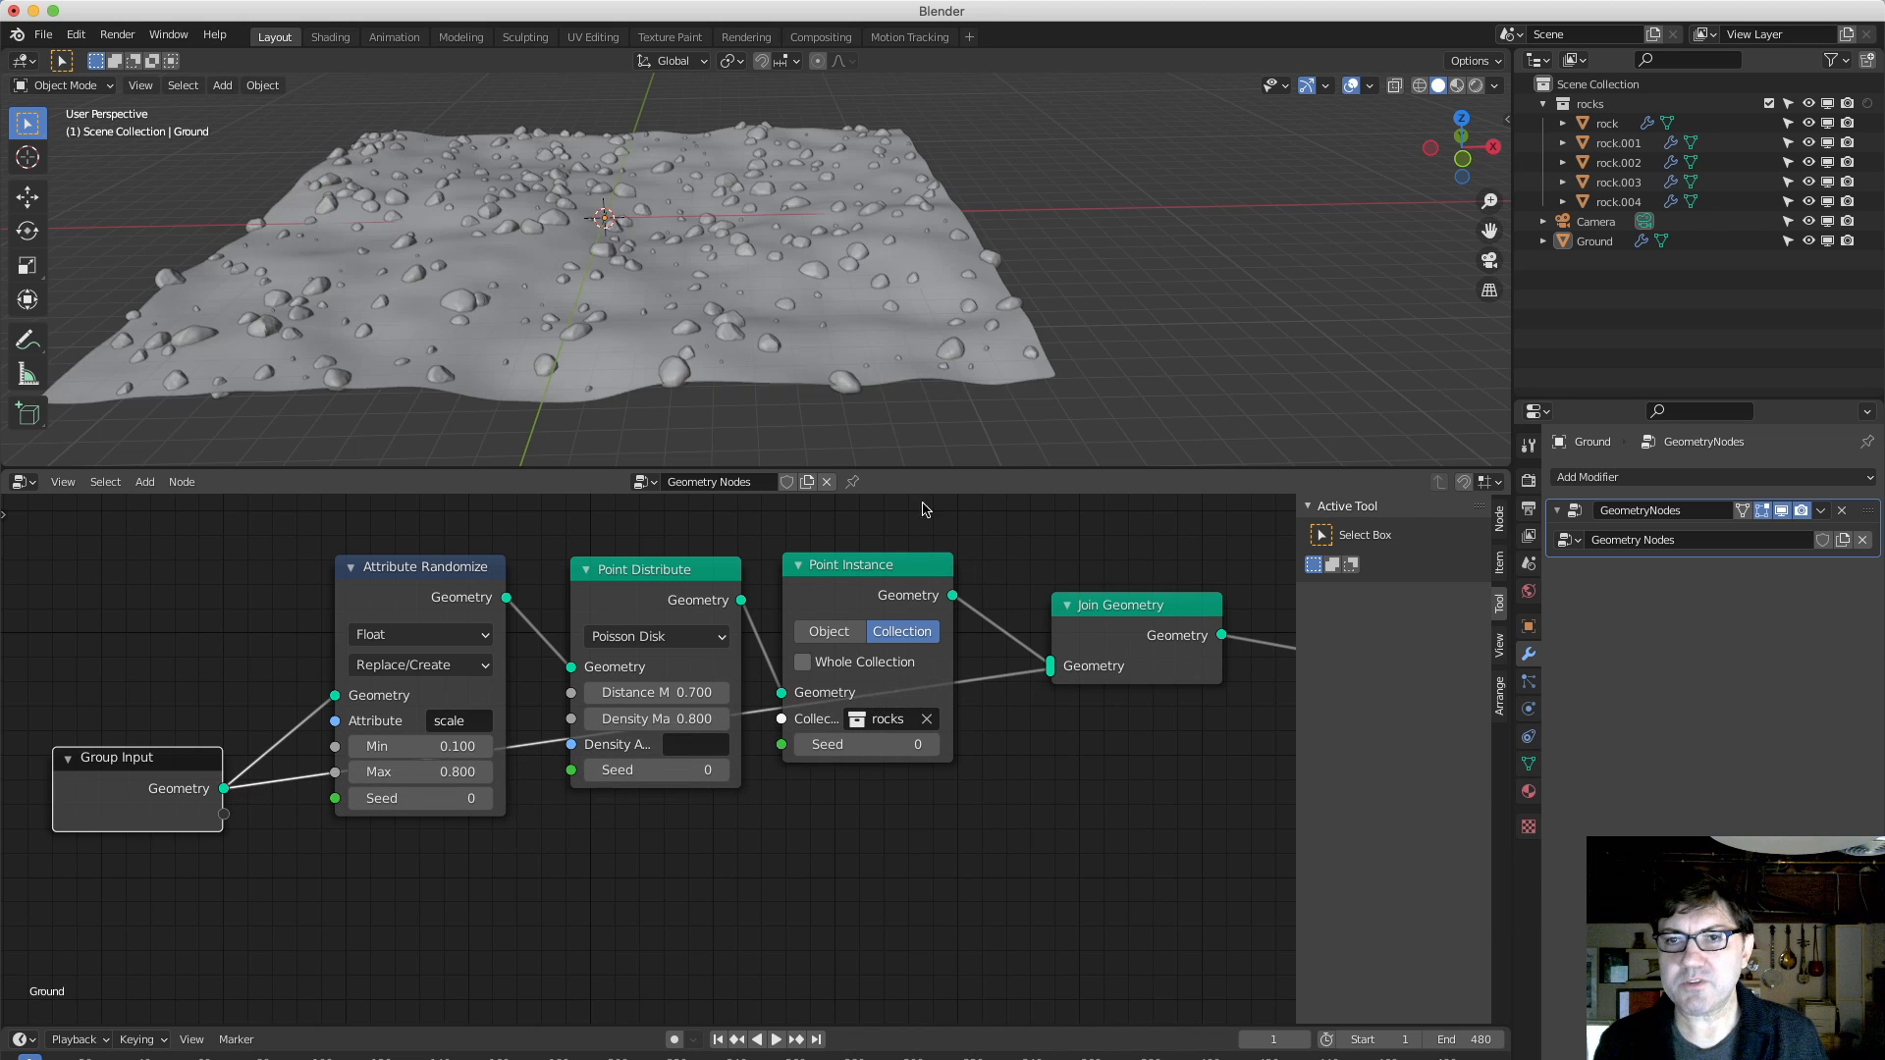
middle_click_drag(560, 252, 668, 261, "shift")
scroll(668, 261, "up", 1)
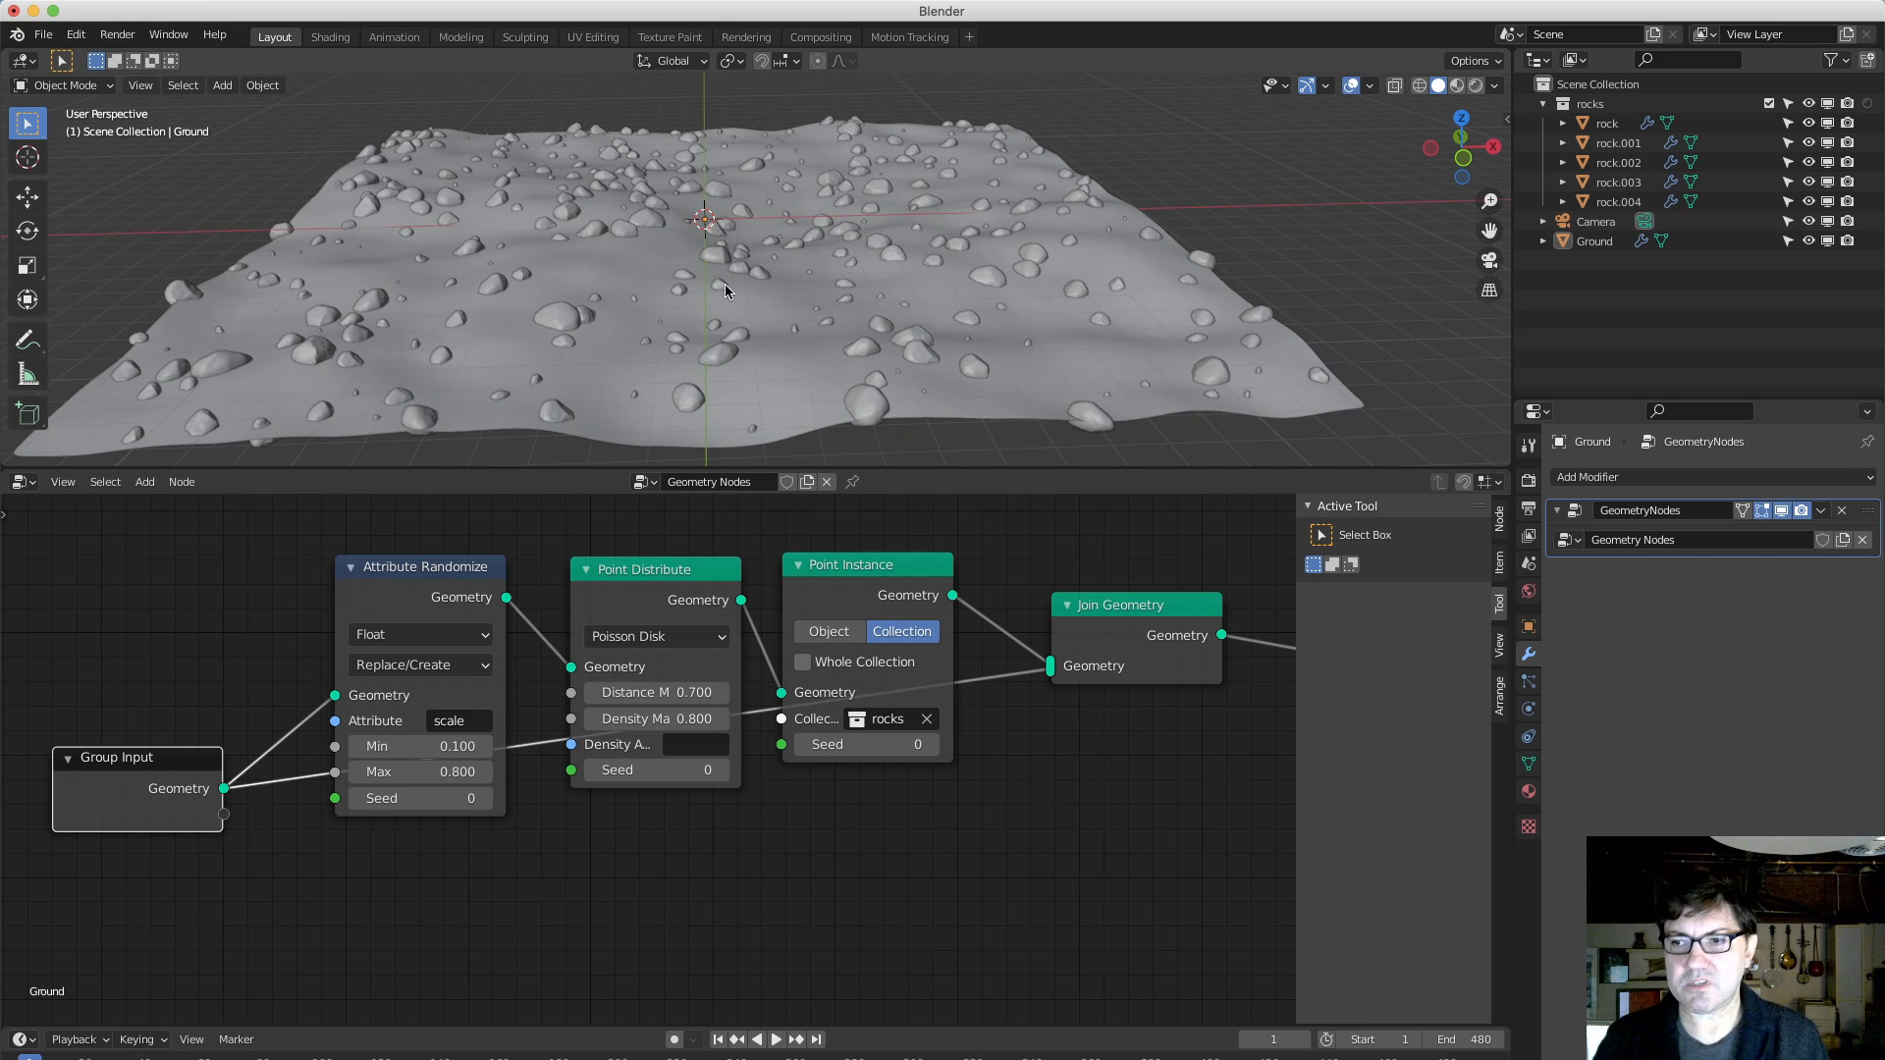
Move the Join Geometry node lower so the Group Input link runs clear of the Point Distribute and Point Instance nodes.
left_click(1146, 613)
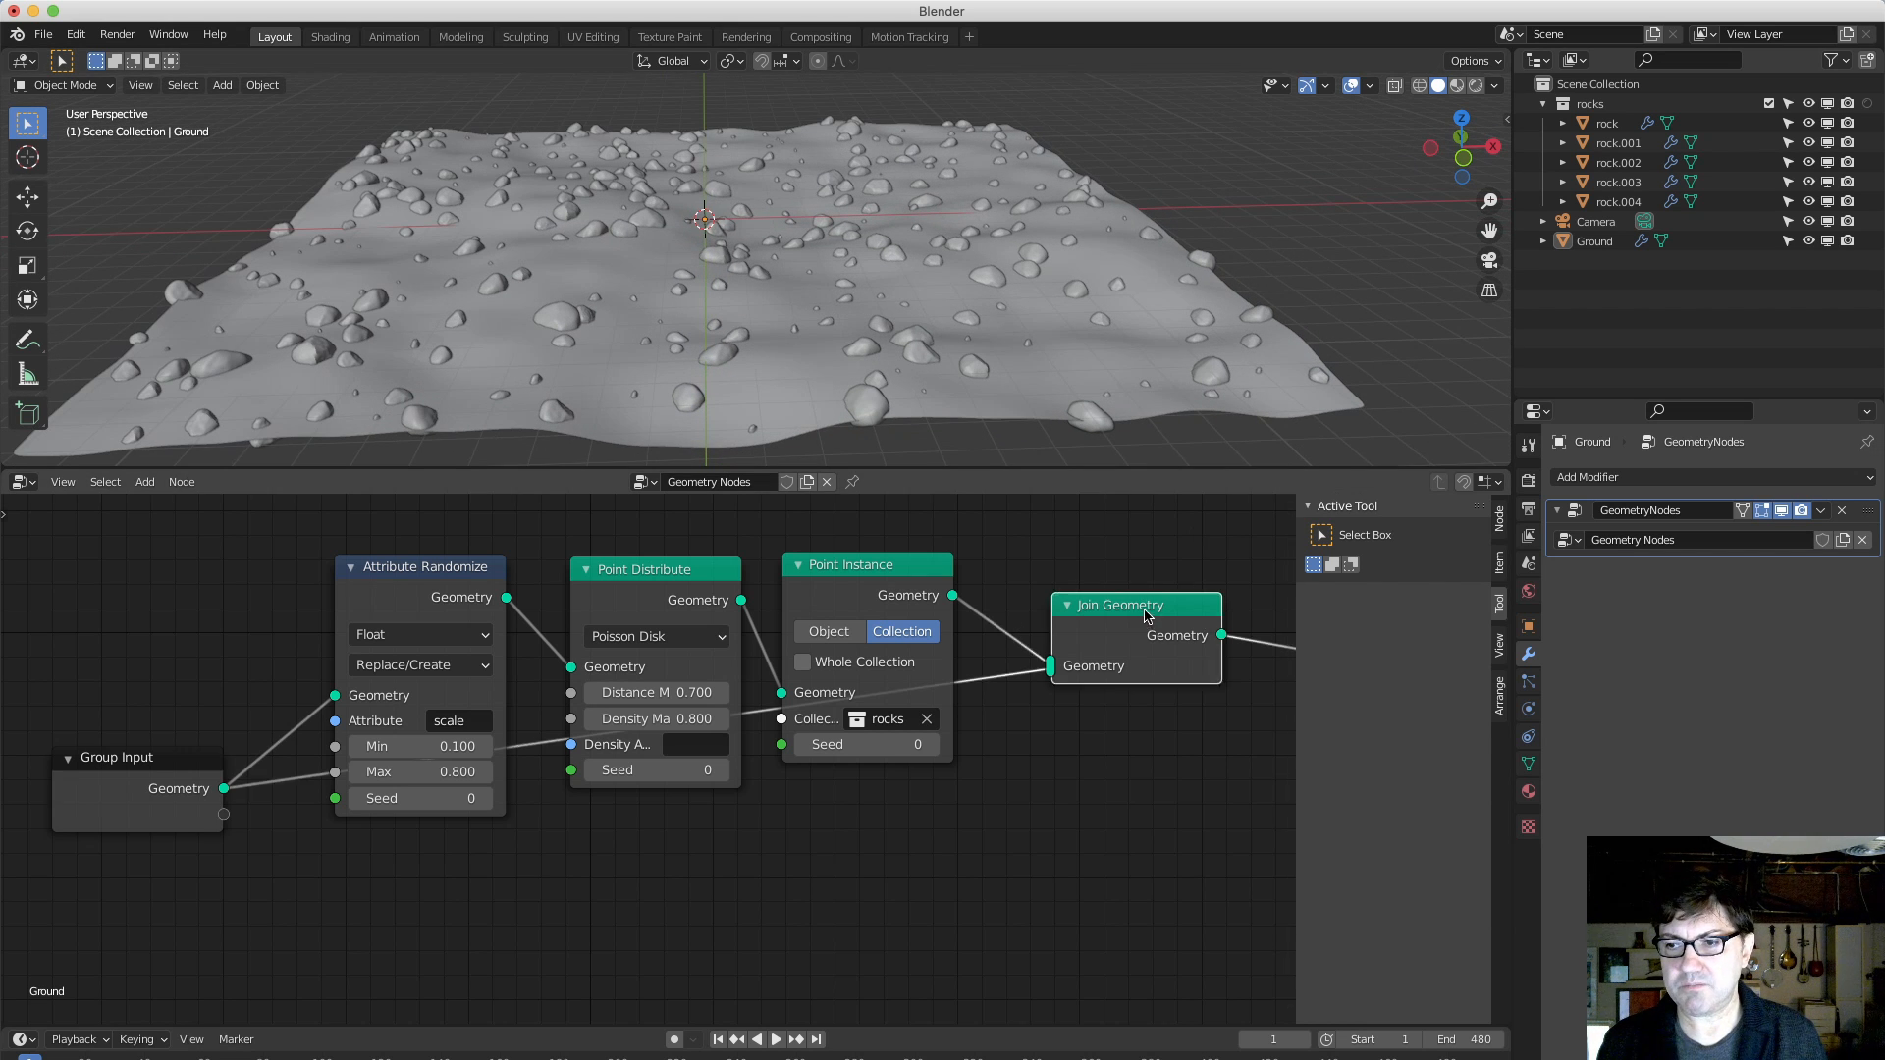
left_click_drag(1145, 614, 1179, 752)
mouse_move(608, 308)
middle_mouse_down()
mouse_move(554, 312)
mouse_move(640, 305)
middle_mouse_up()
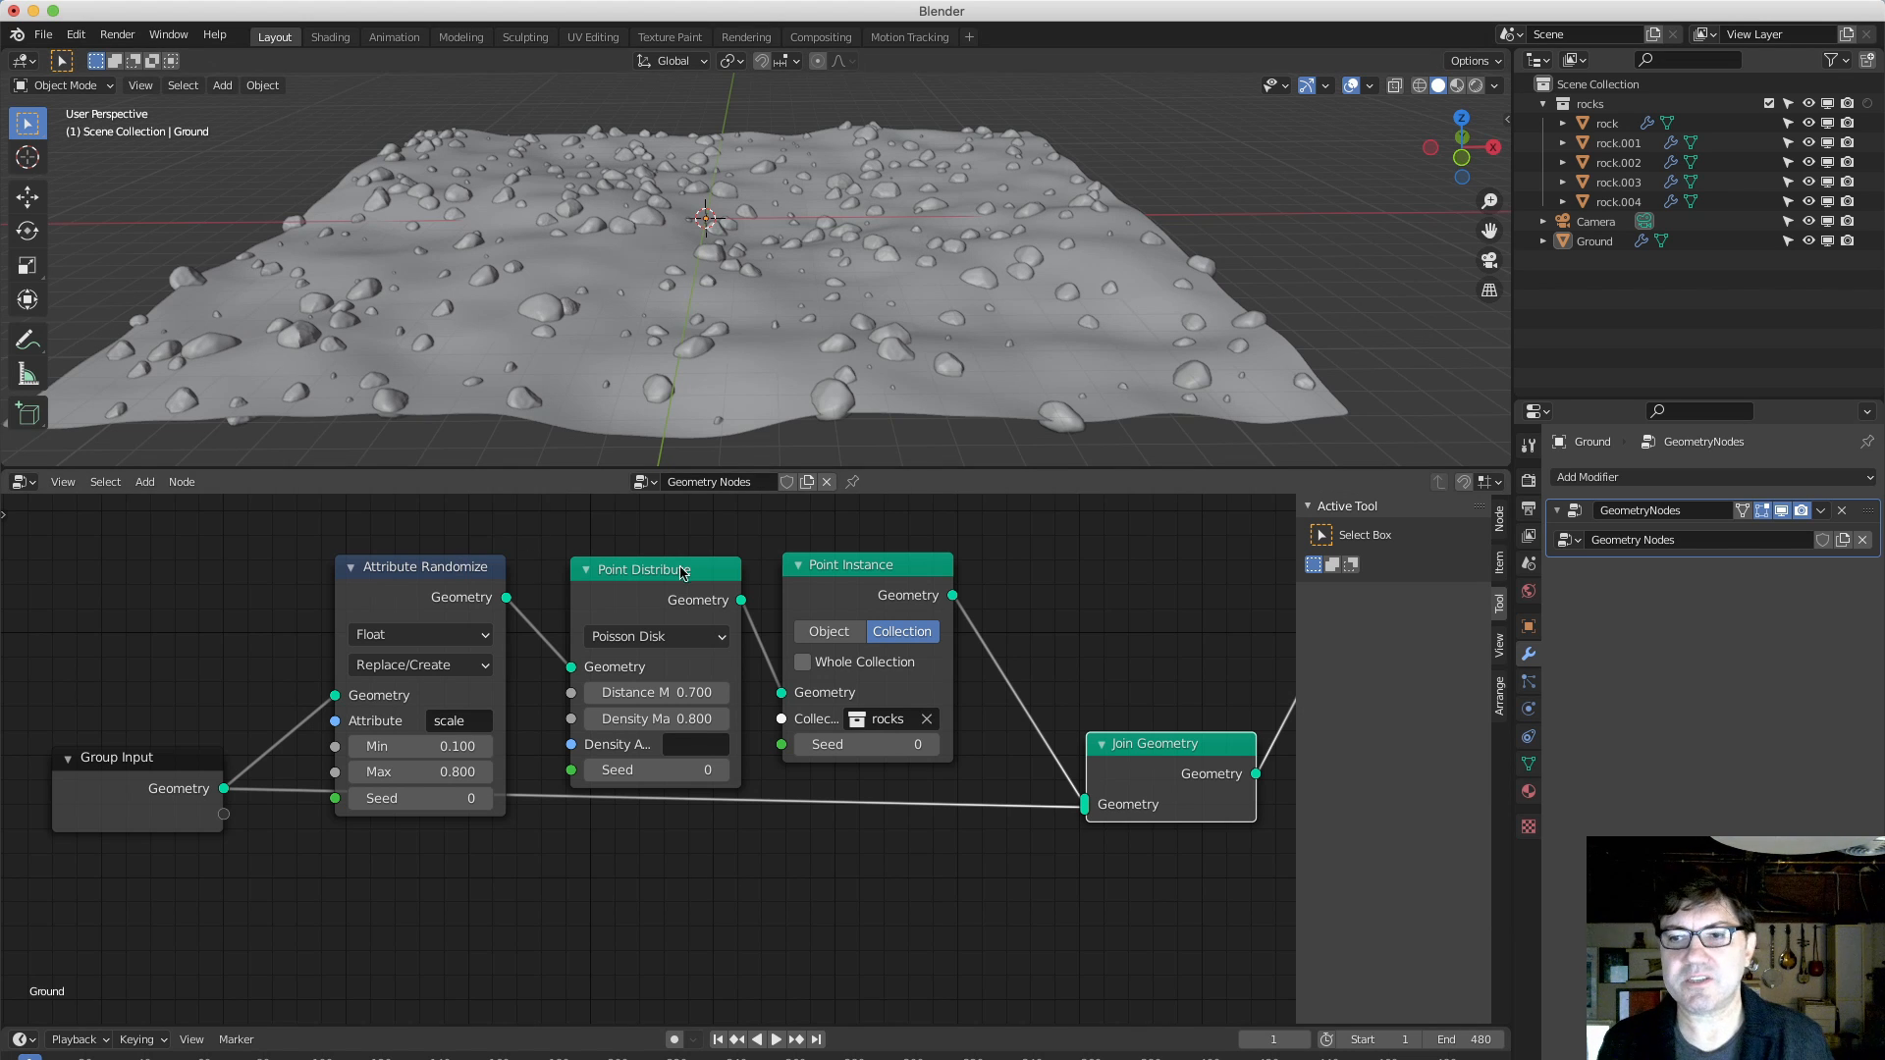
Spread the nodes apart to open a wide gap between Point Distribute and Point Instance.
left_click_drag(887, 561, 923, 559)
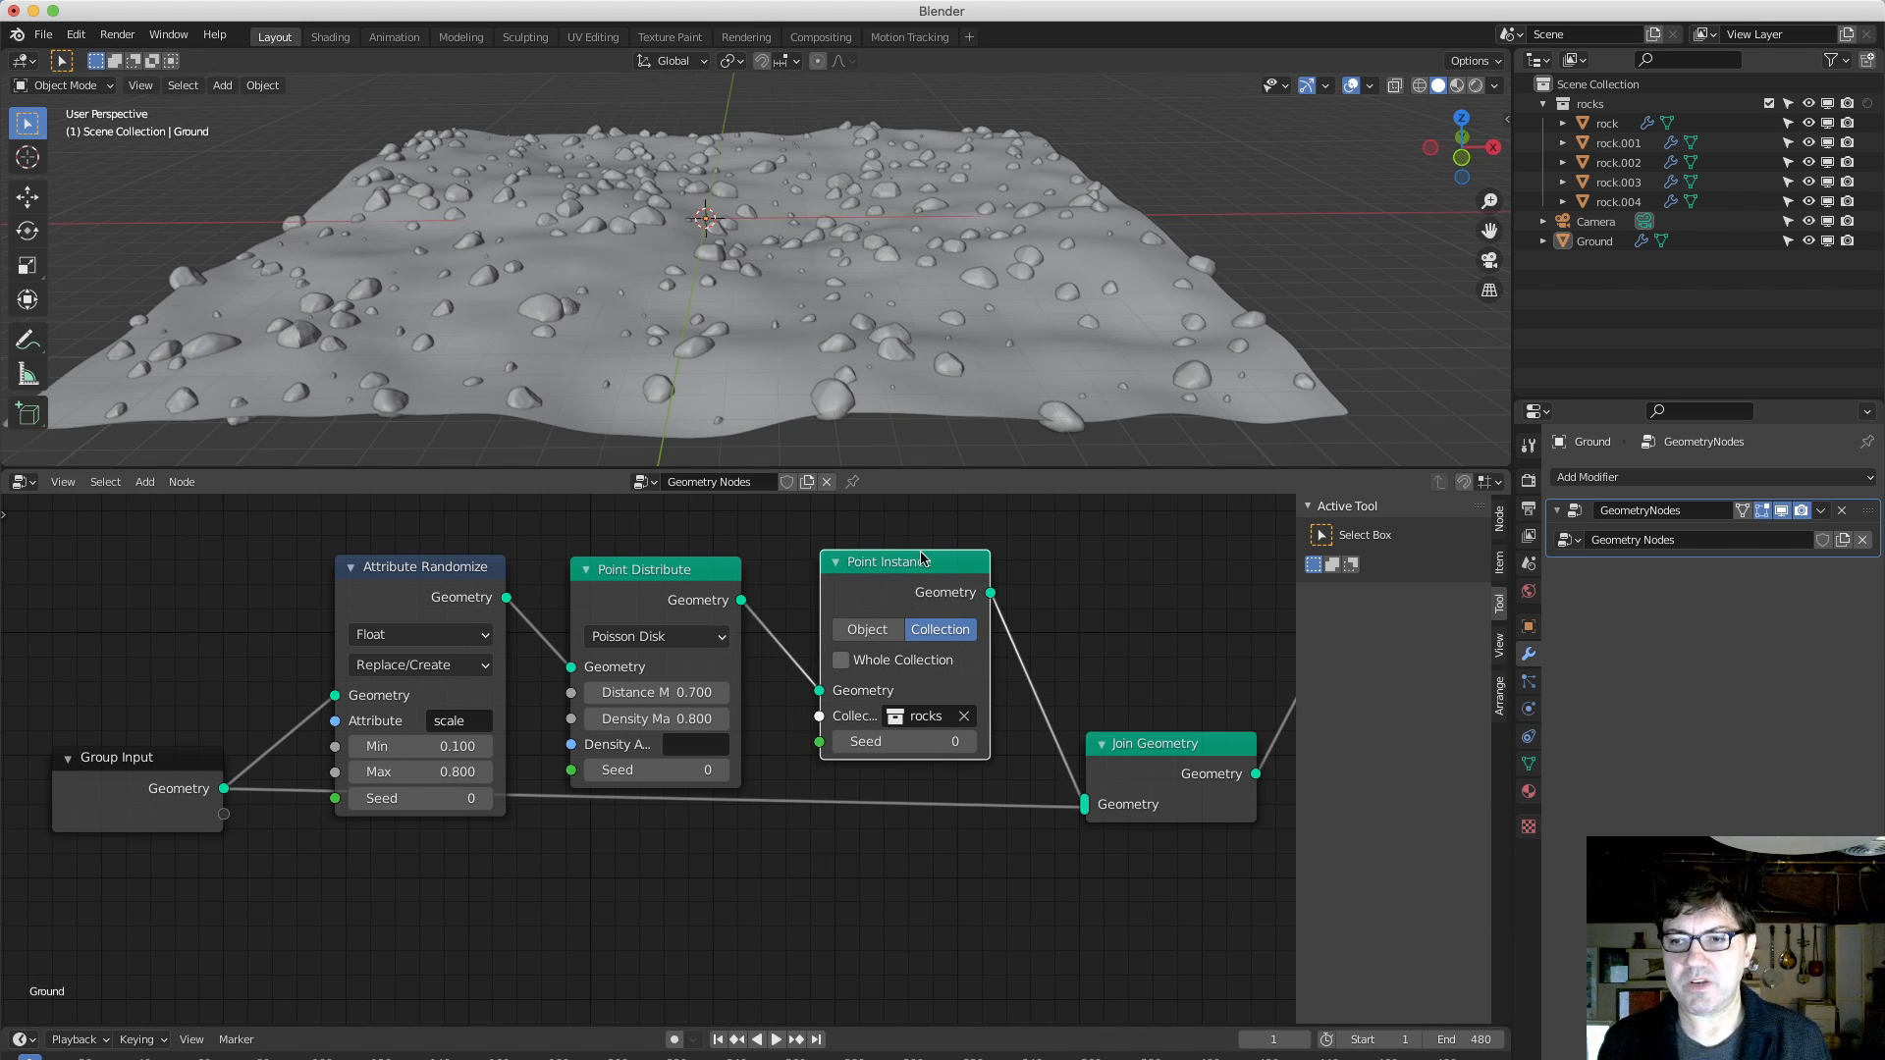
left_click(587, 569)
left_click(441, 568, "shift")
left_click_drag(441, 568, 351, 552)
left_click_drag(137, 757, 30, 791)
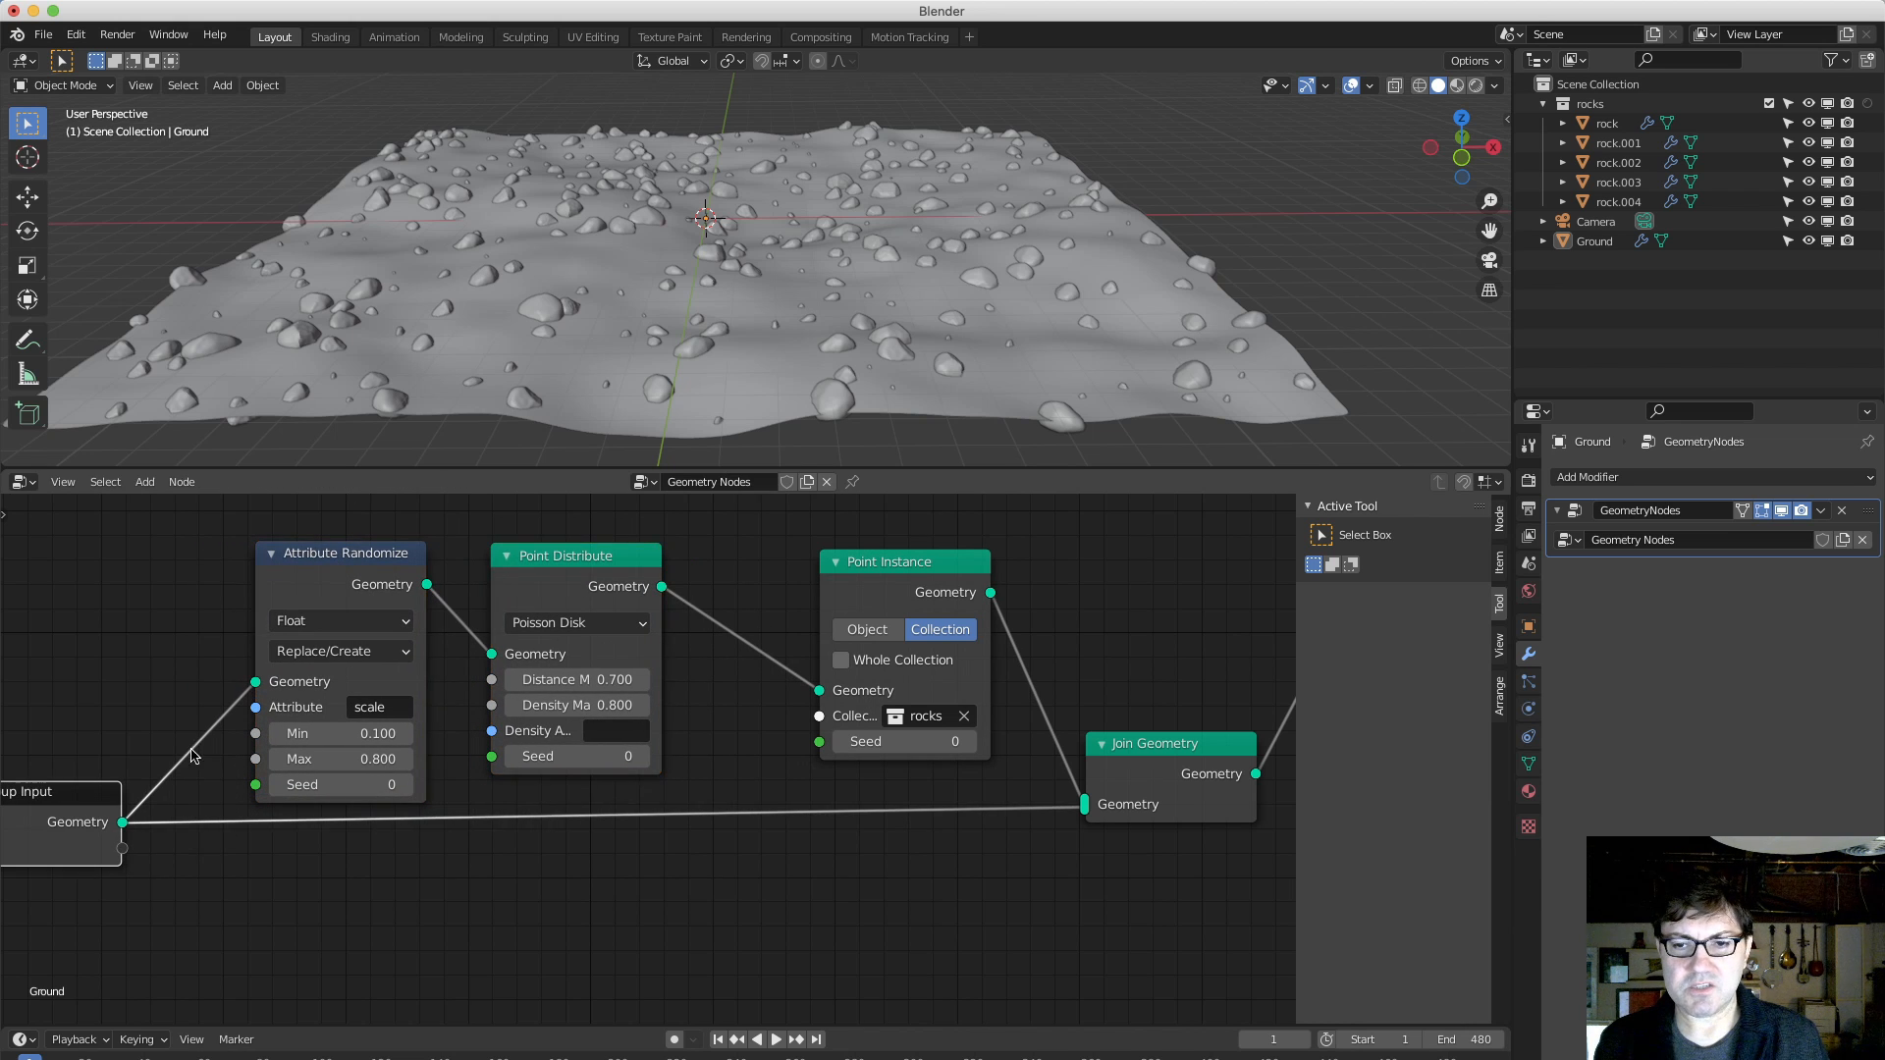
left_click(584, 547)
left_click(354, 565, "shift")
left_click_drag(354, 565, 267, 563)
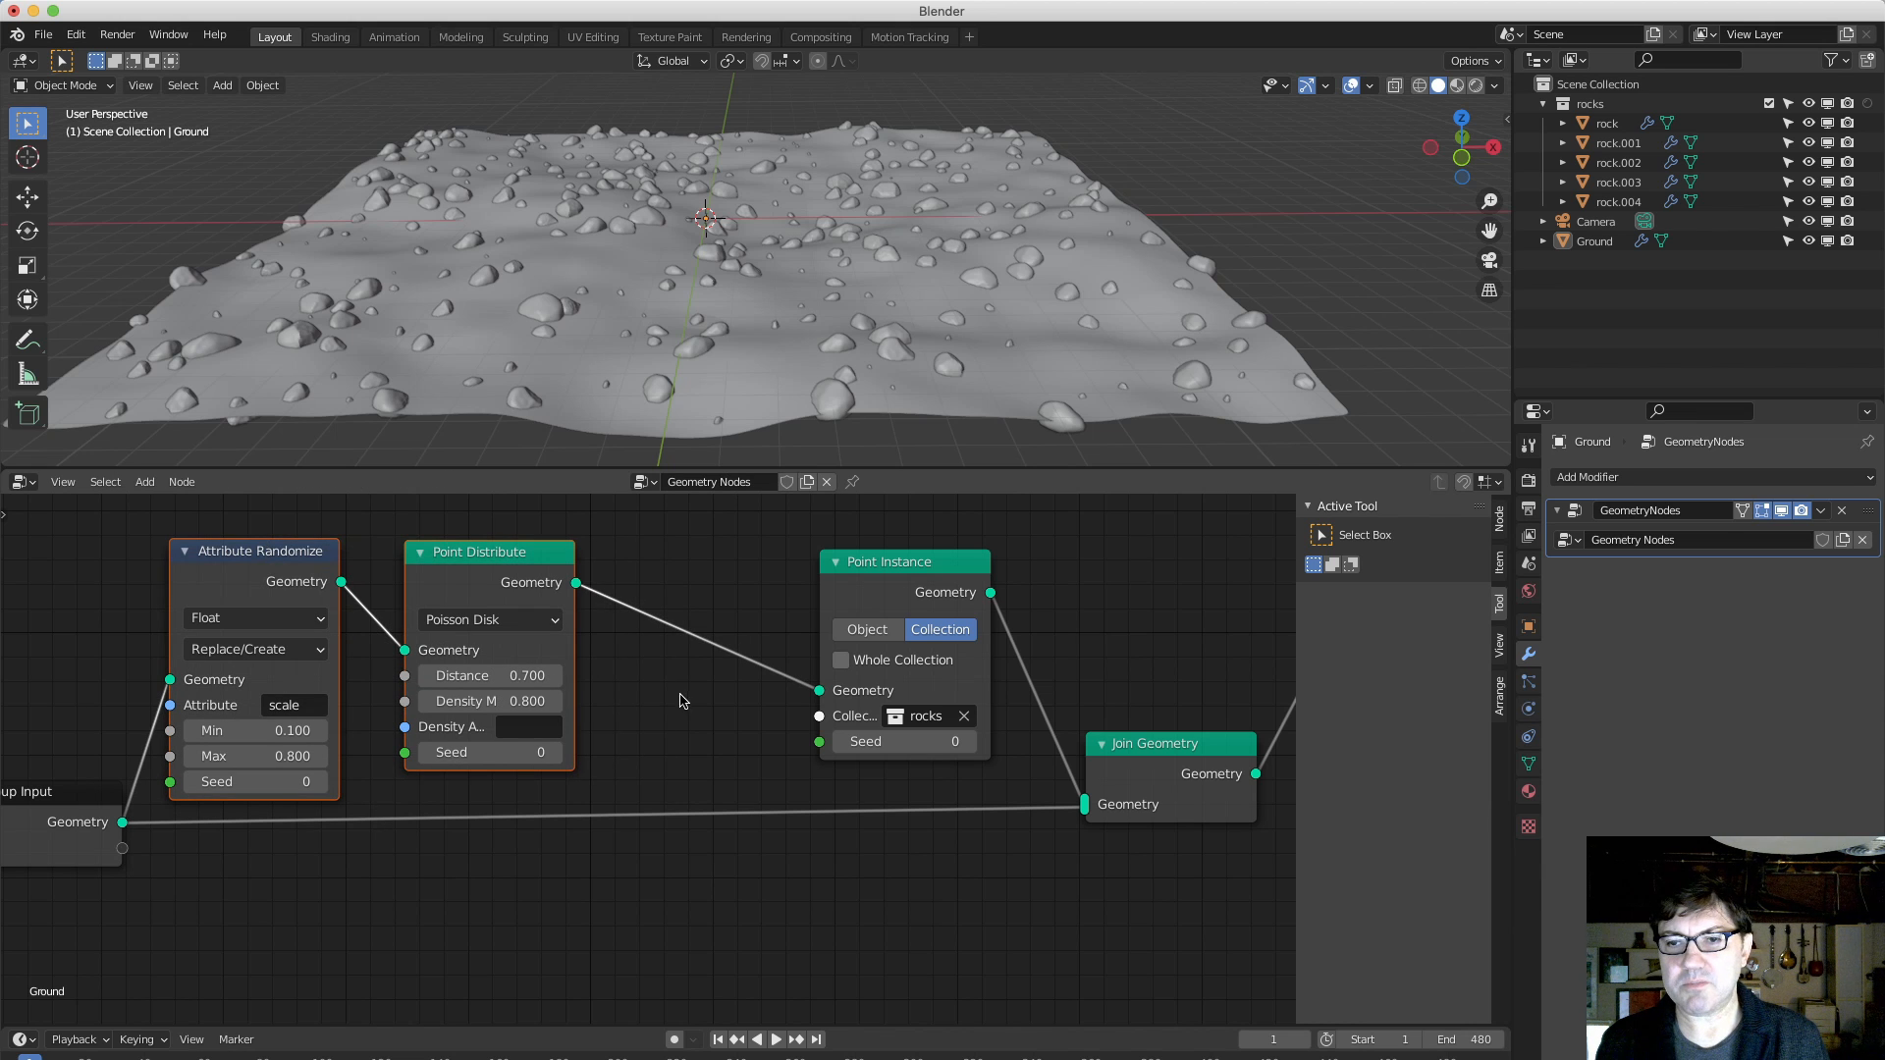
left_click(682, 700)
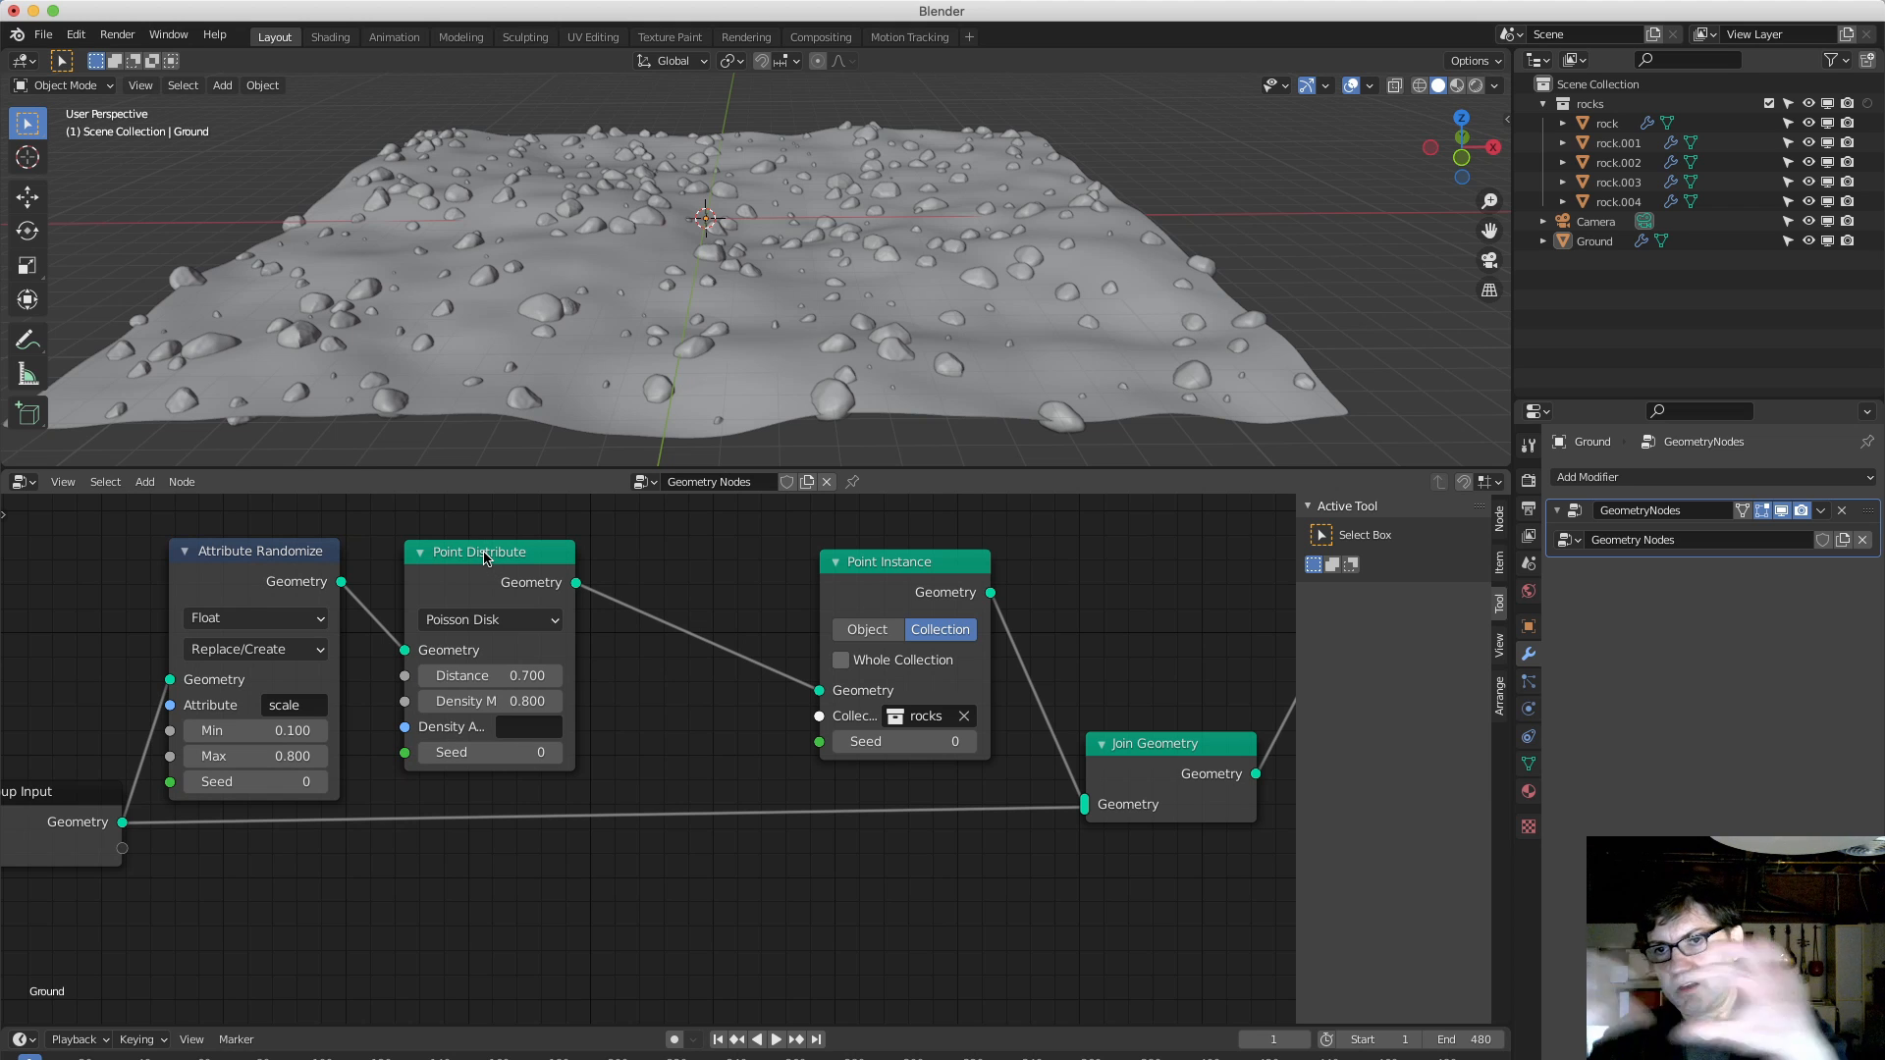
left_click_drag(934, 562, 980, 560)
left_click(729, 679)
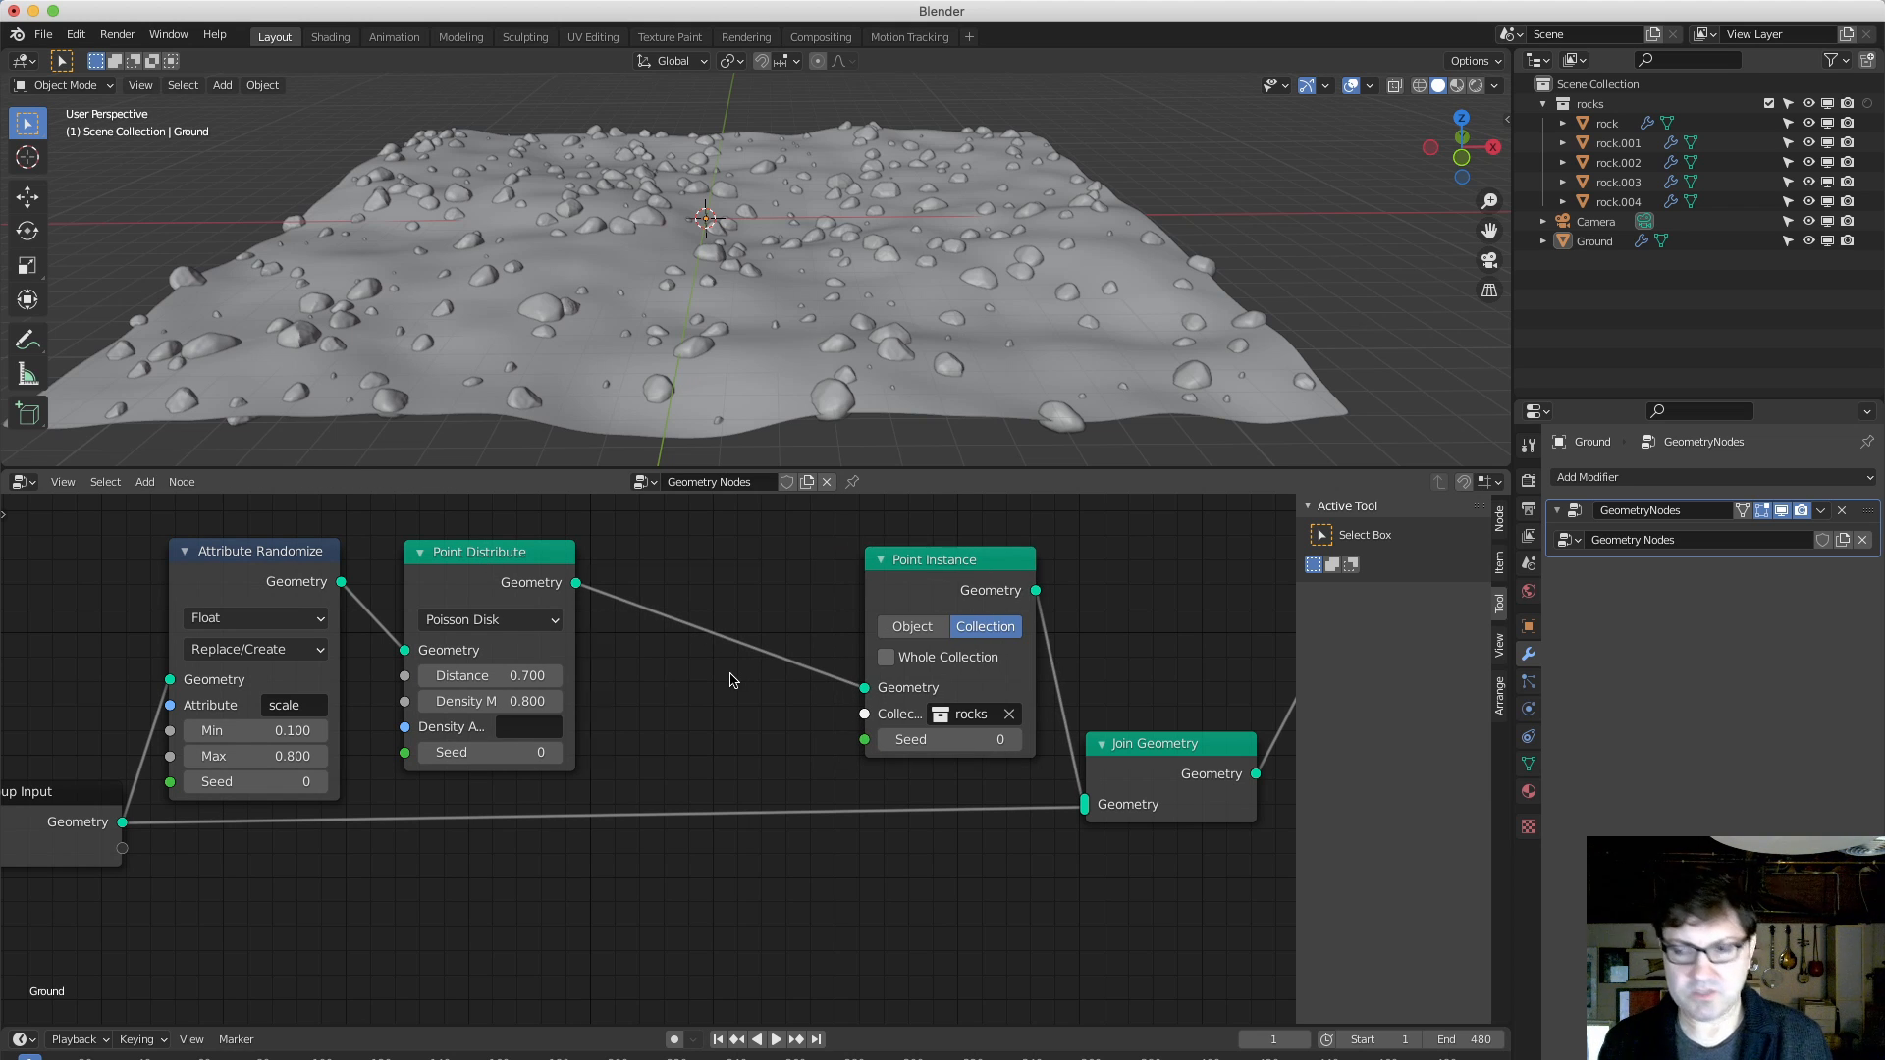
Insert a second Attribute Randomize node between Point Distribute and Point Instance.
key("shift+a")
mouse_move(697, 635)
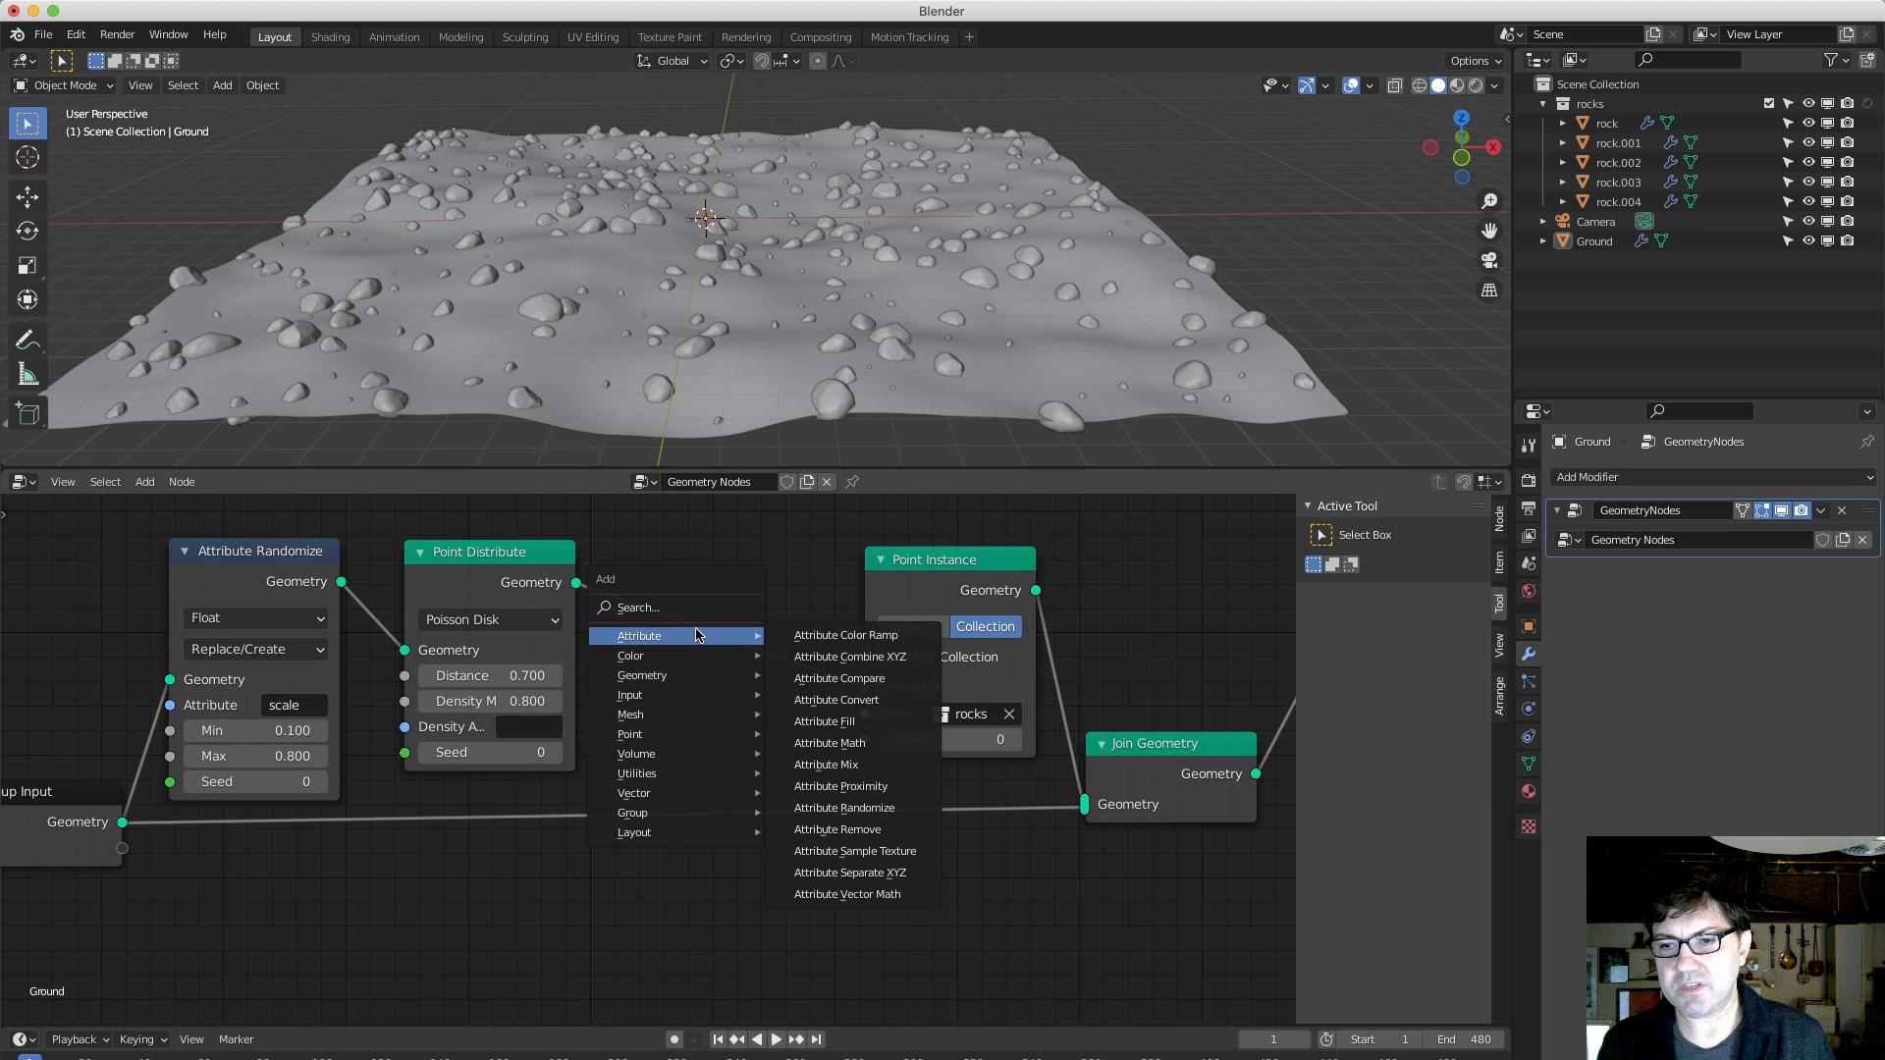
left_click(884, 807)
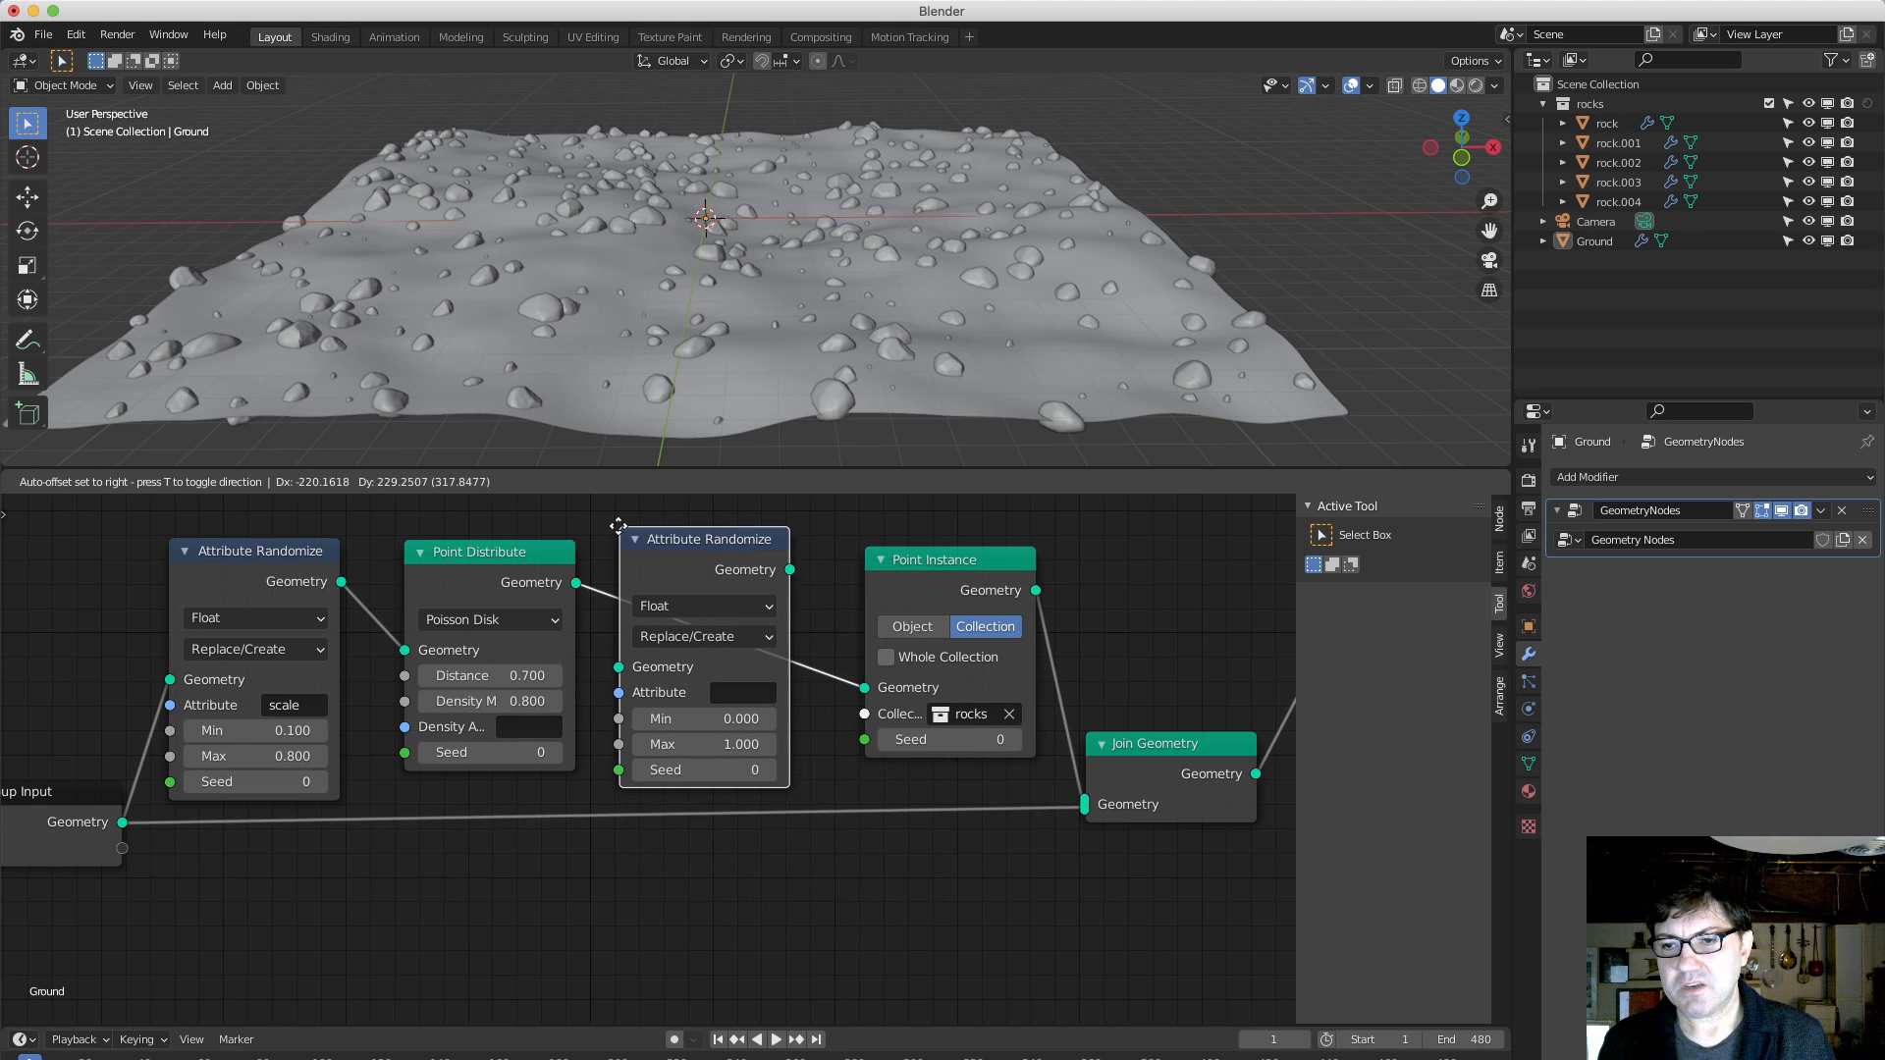
left_click(675, 535)
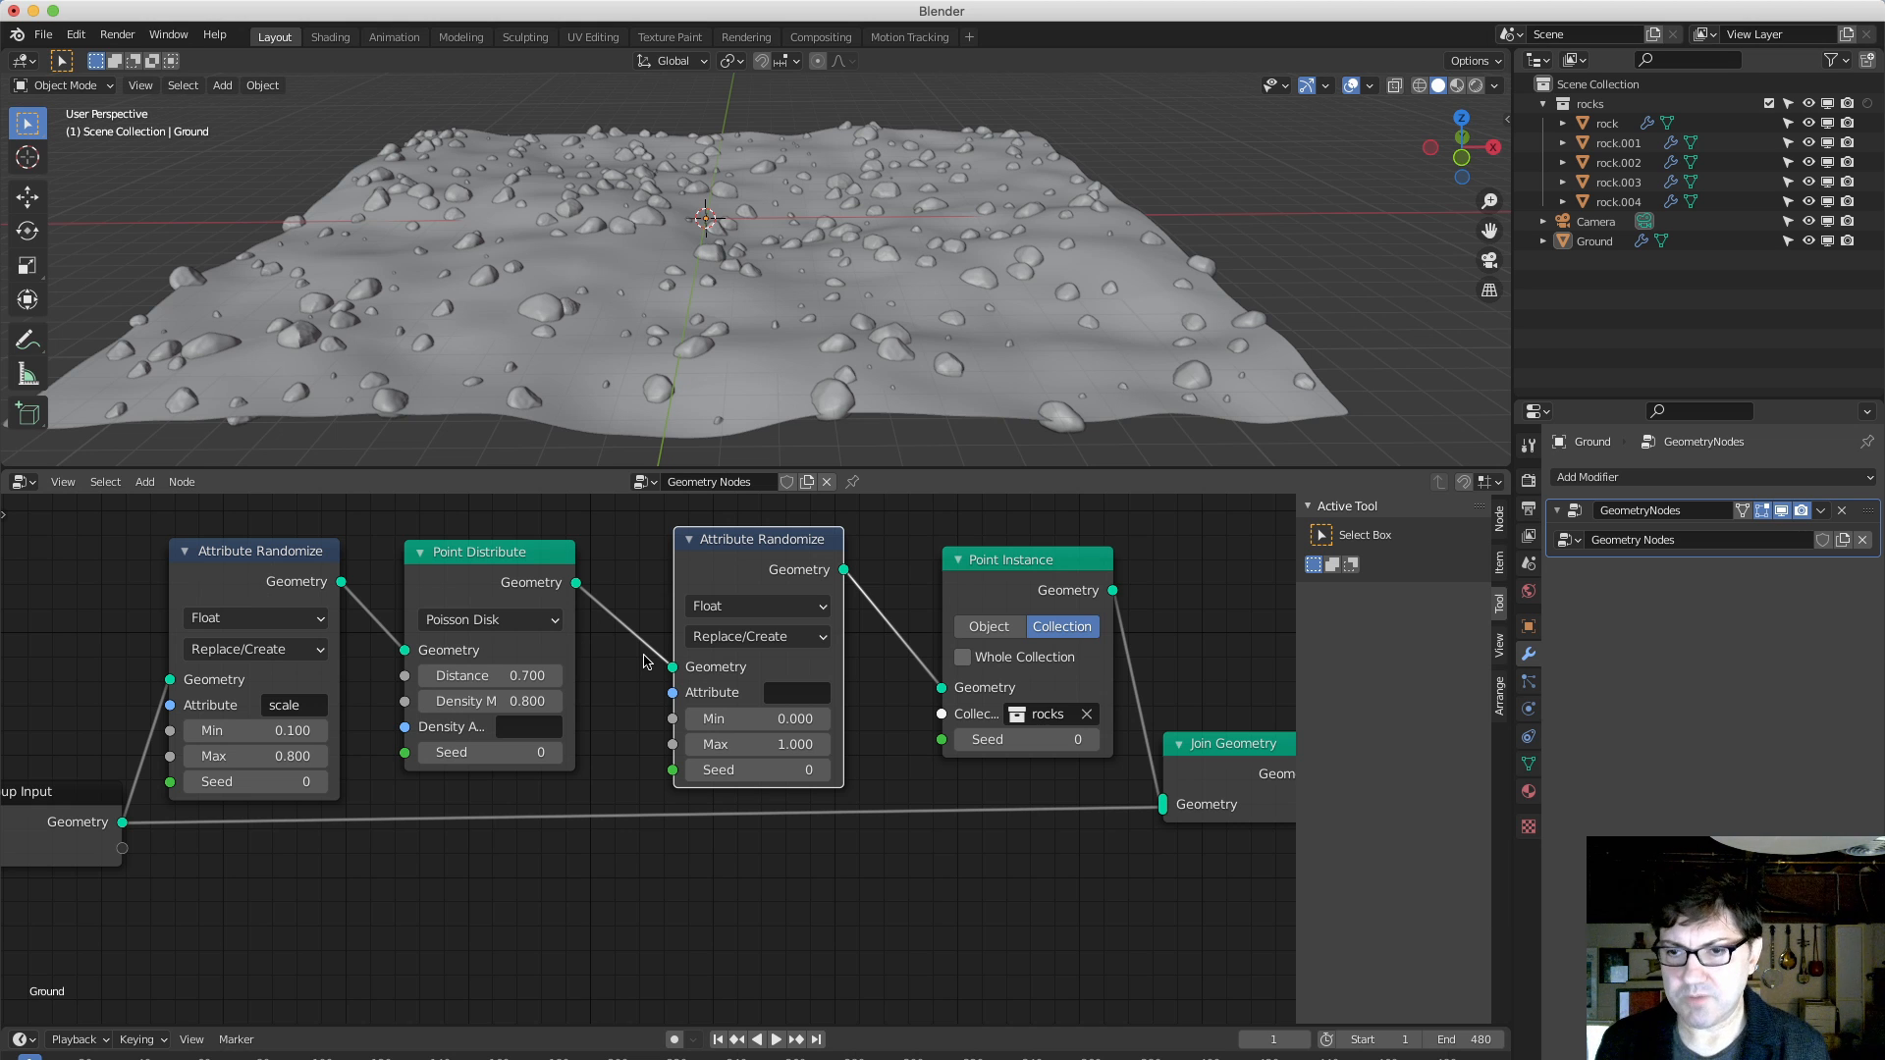
Set the second Attribute Randomize node's operation to Add and its attribute to scale.
left_click(813, 638)
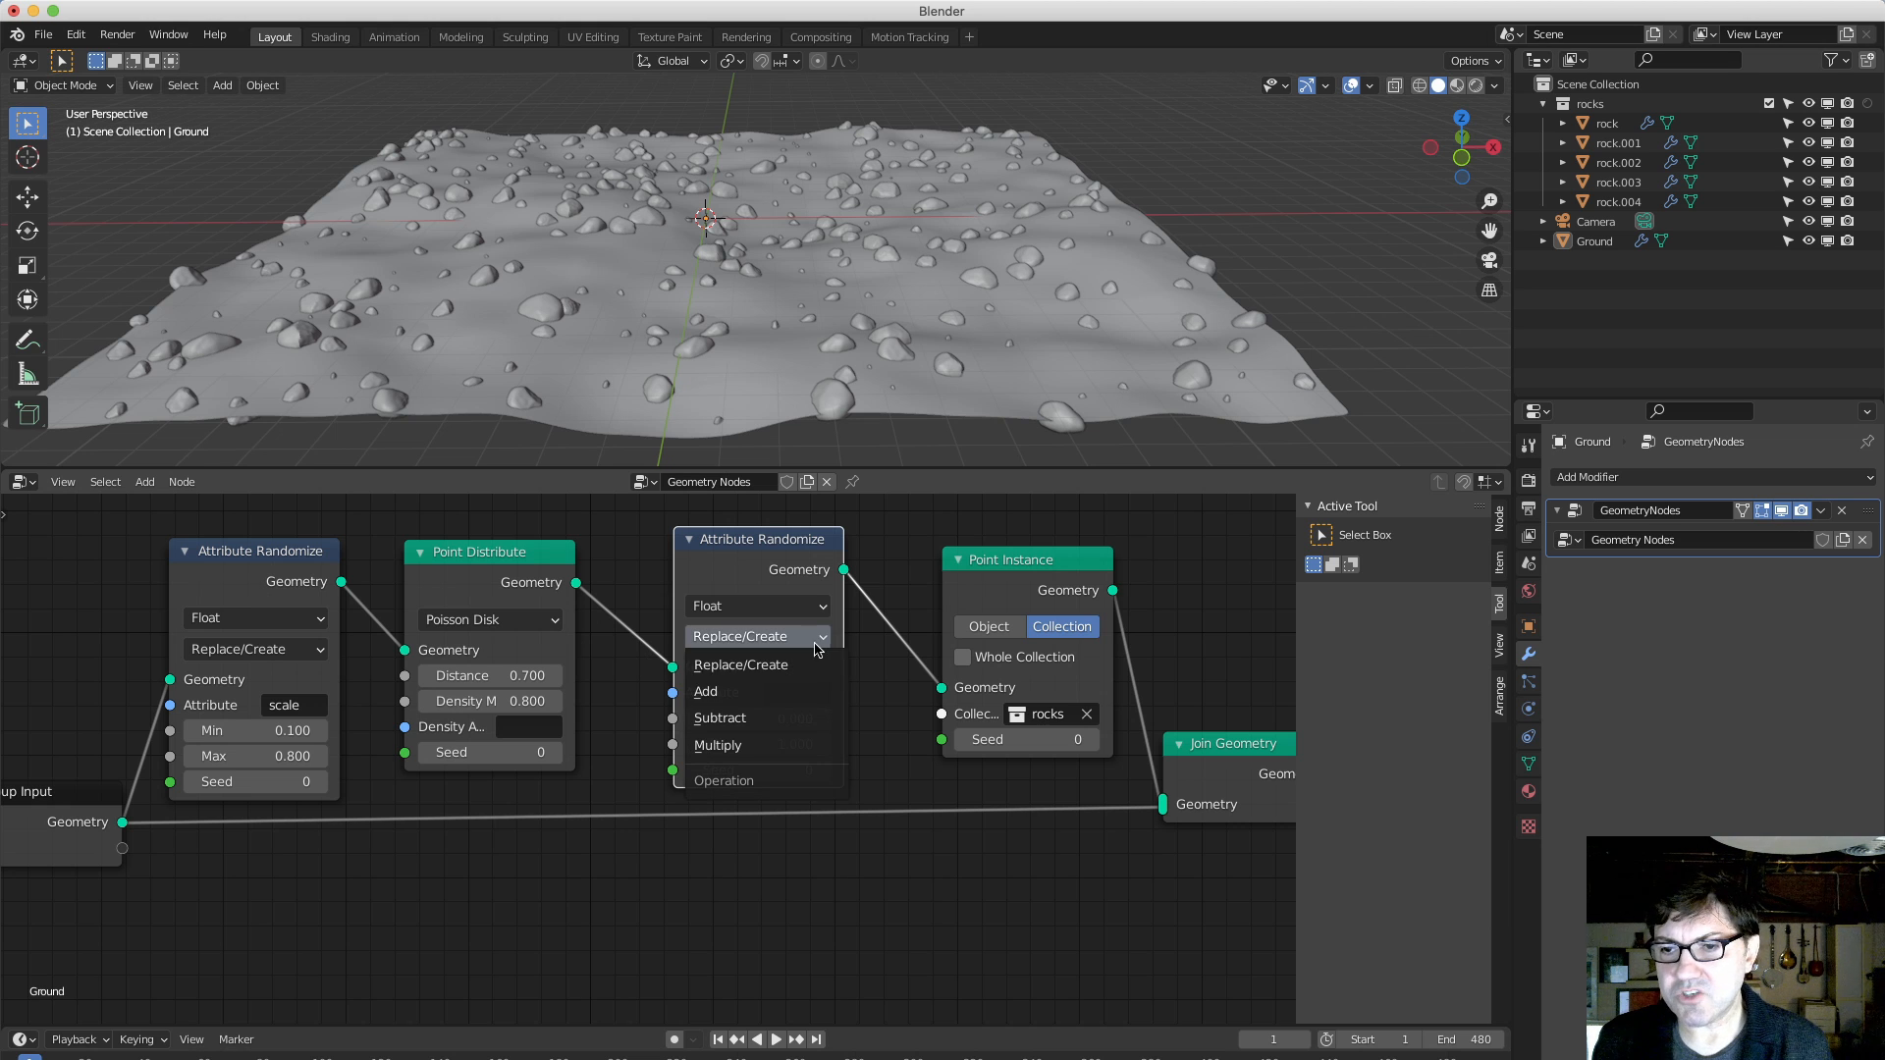
left_click(778, 693)
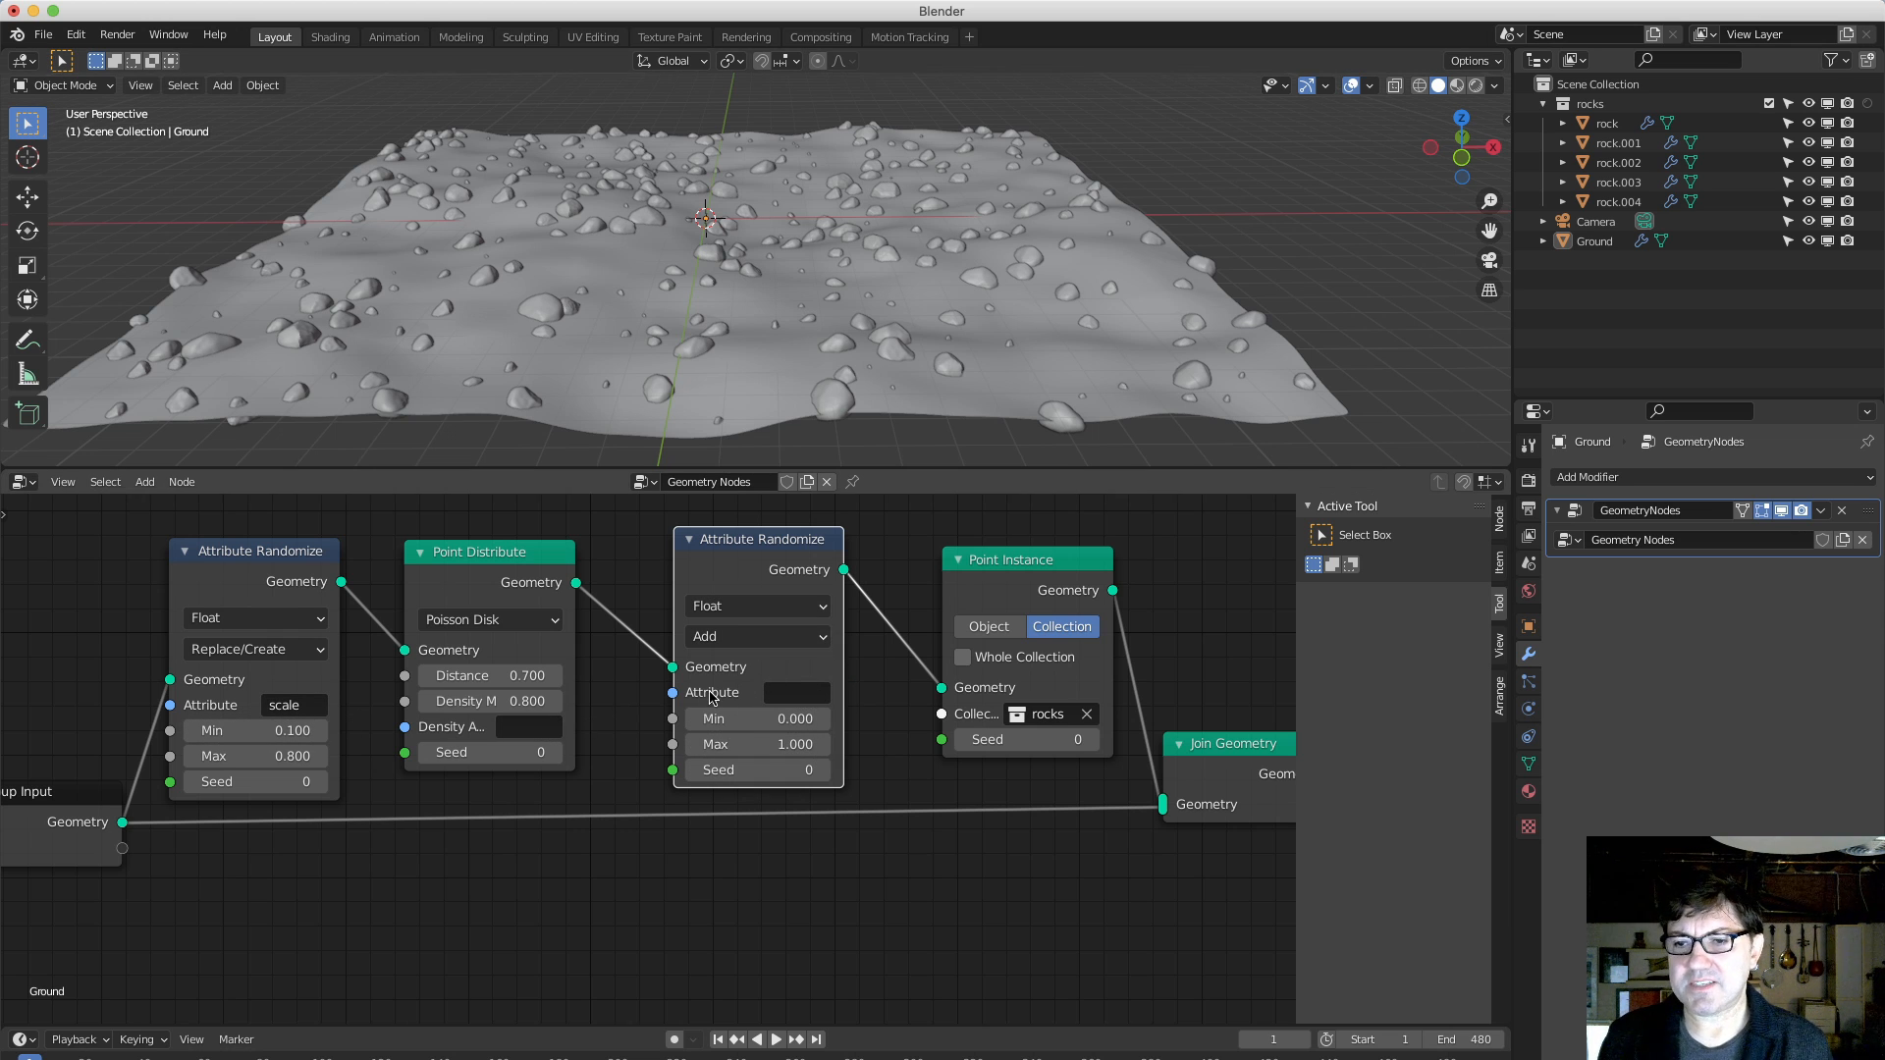
left_click(796, 695)
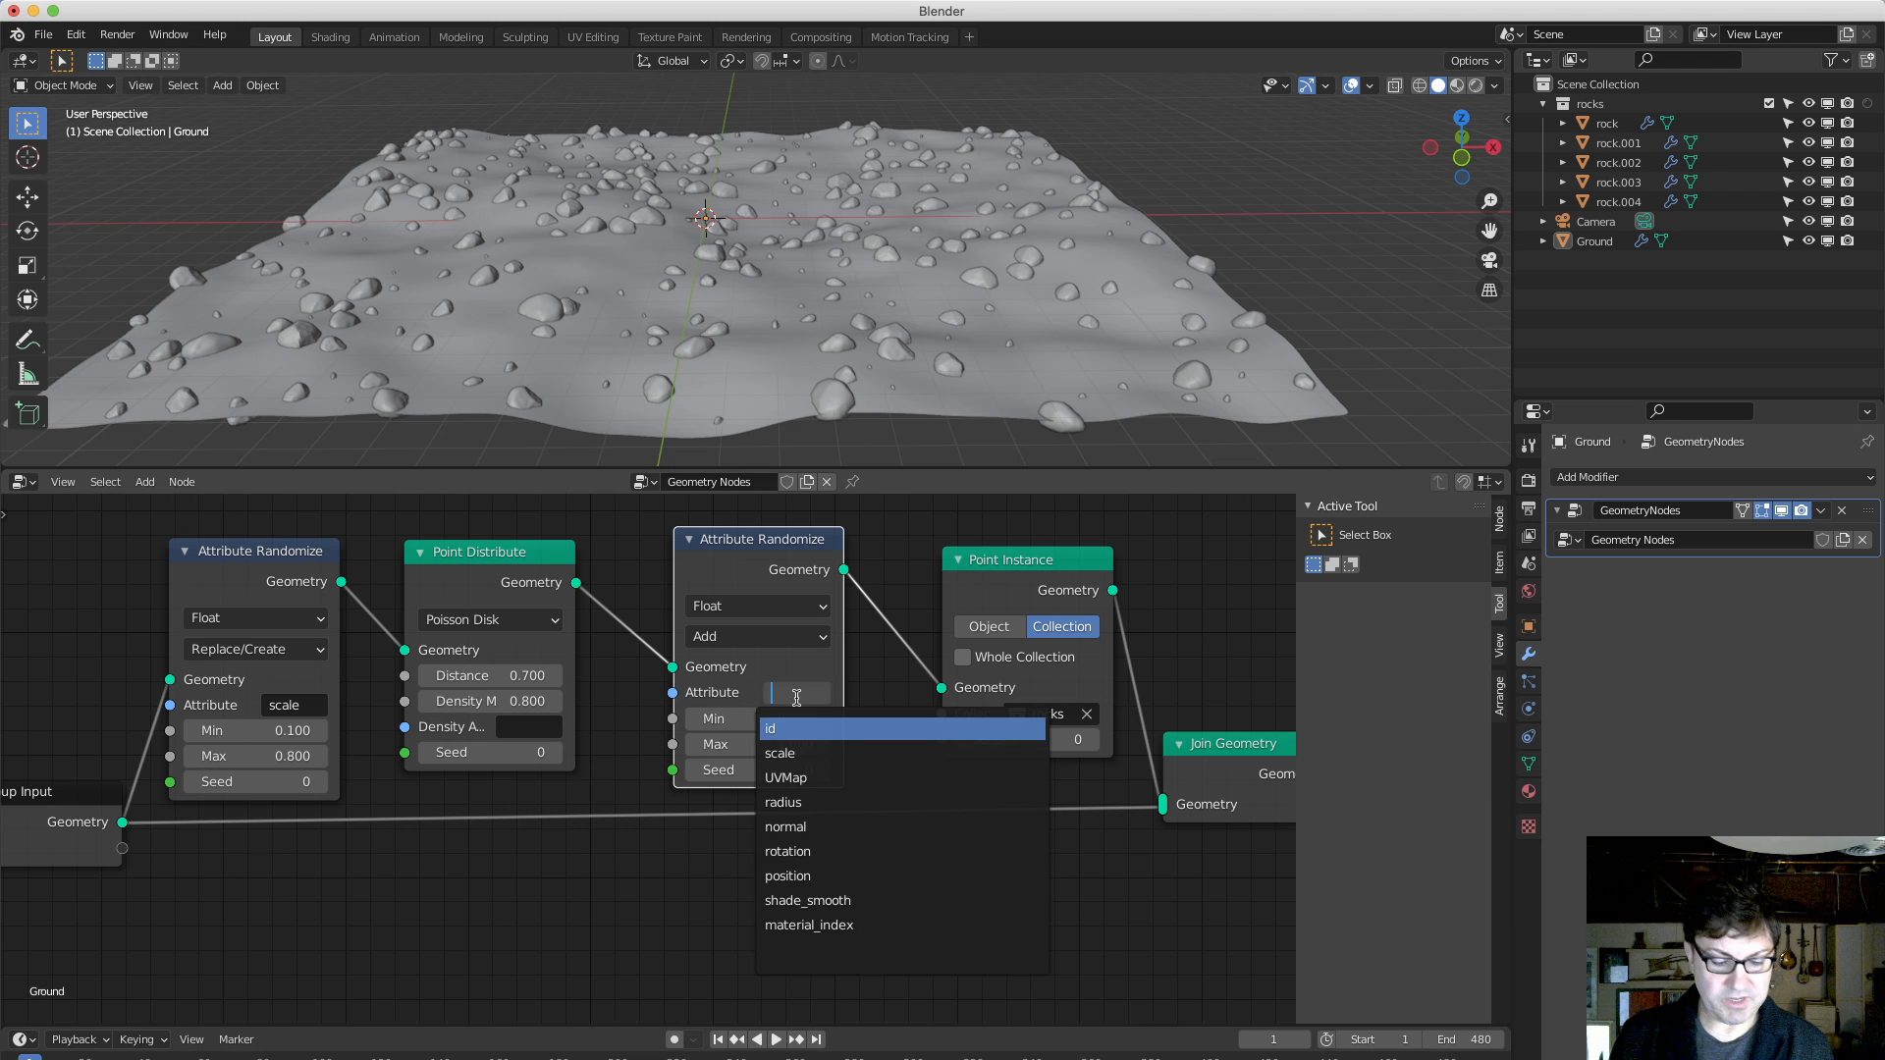
type("scale")
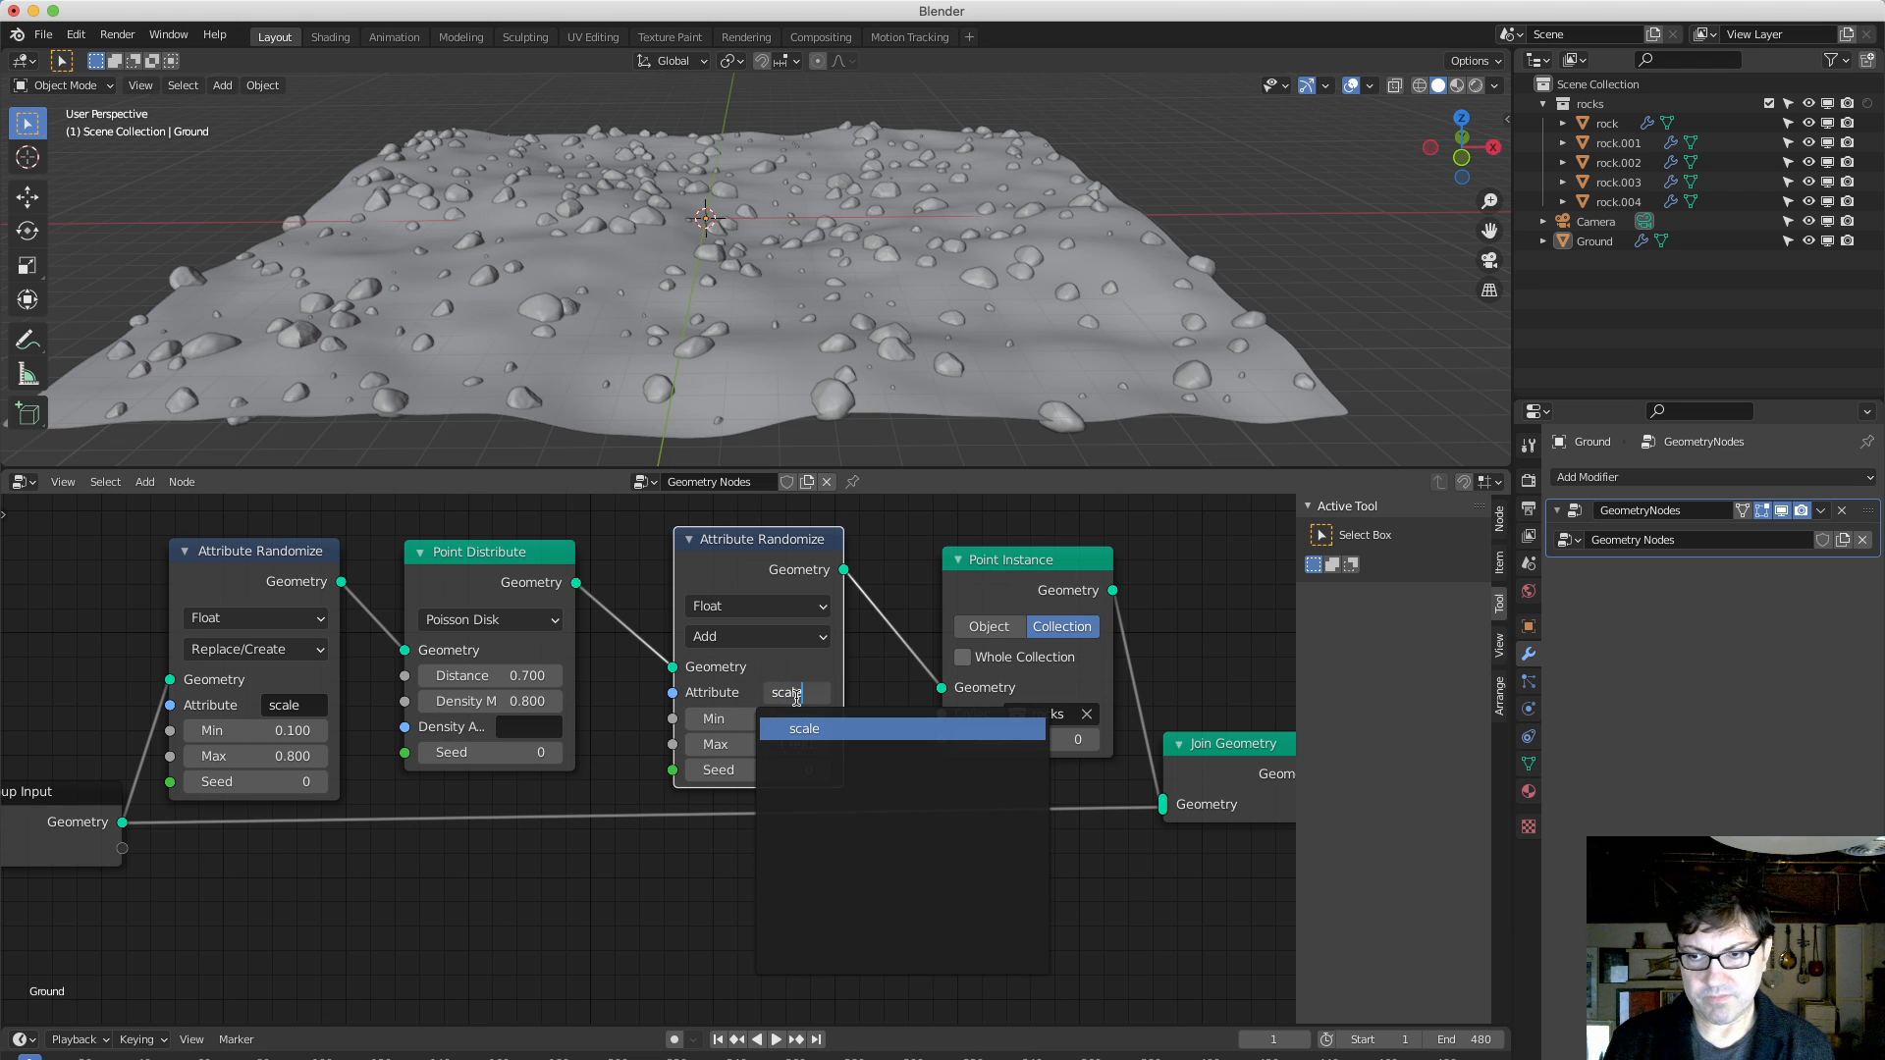
key("Return")
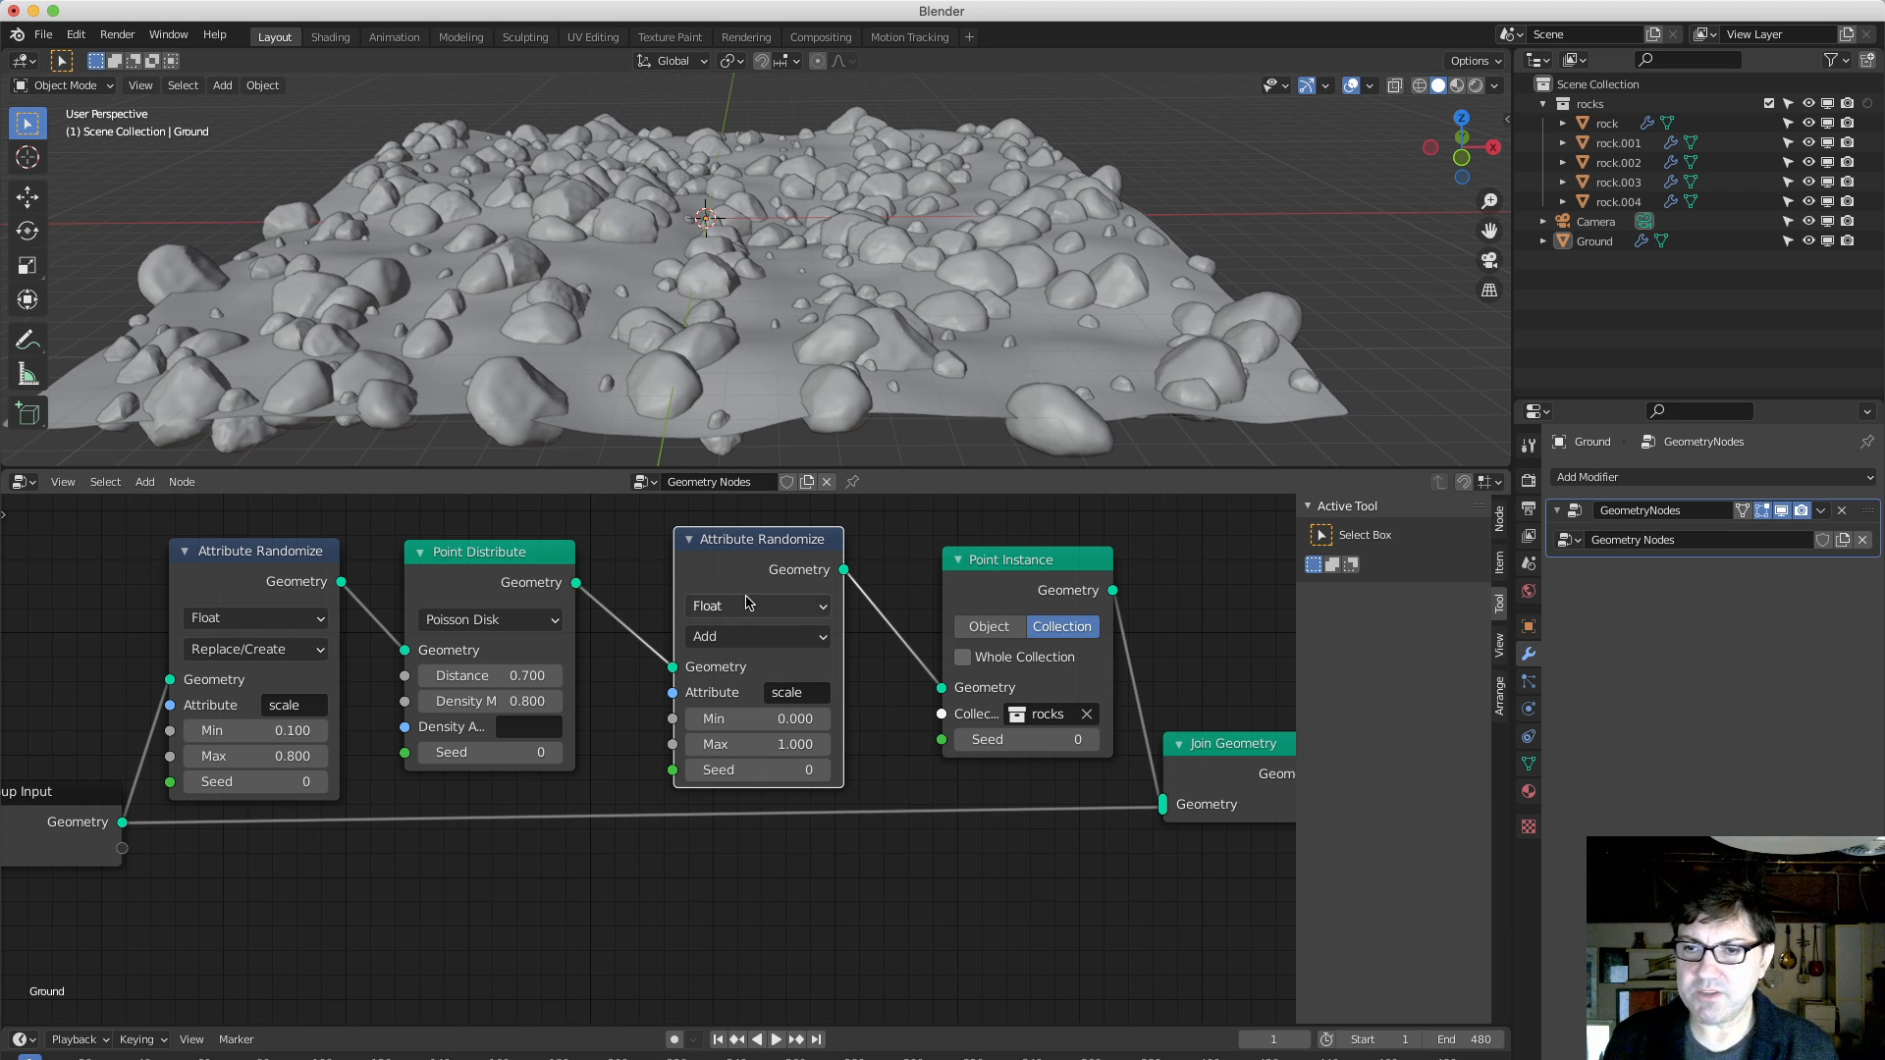
Shift the second Attribute Randomize and Group Input nodes for clearance and set the second randomizer's data type to Vector.
left_click_drag(756, 538, 728, 528)
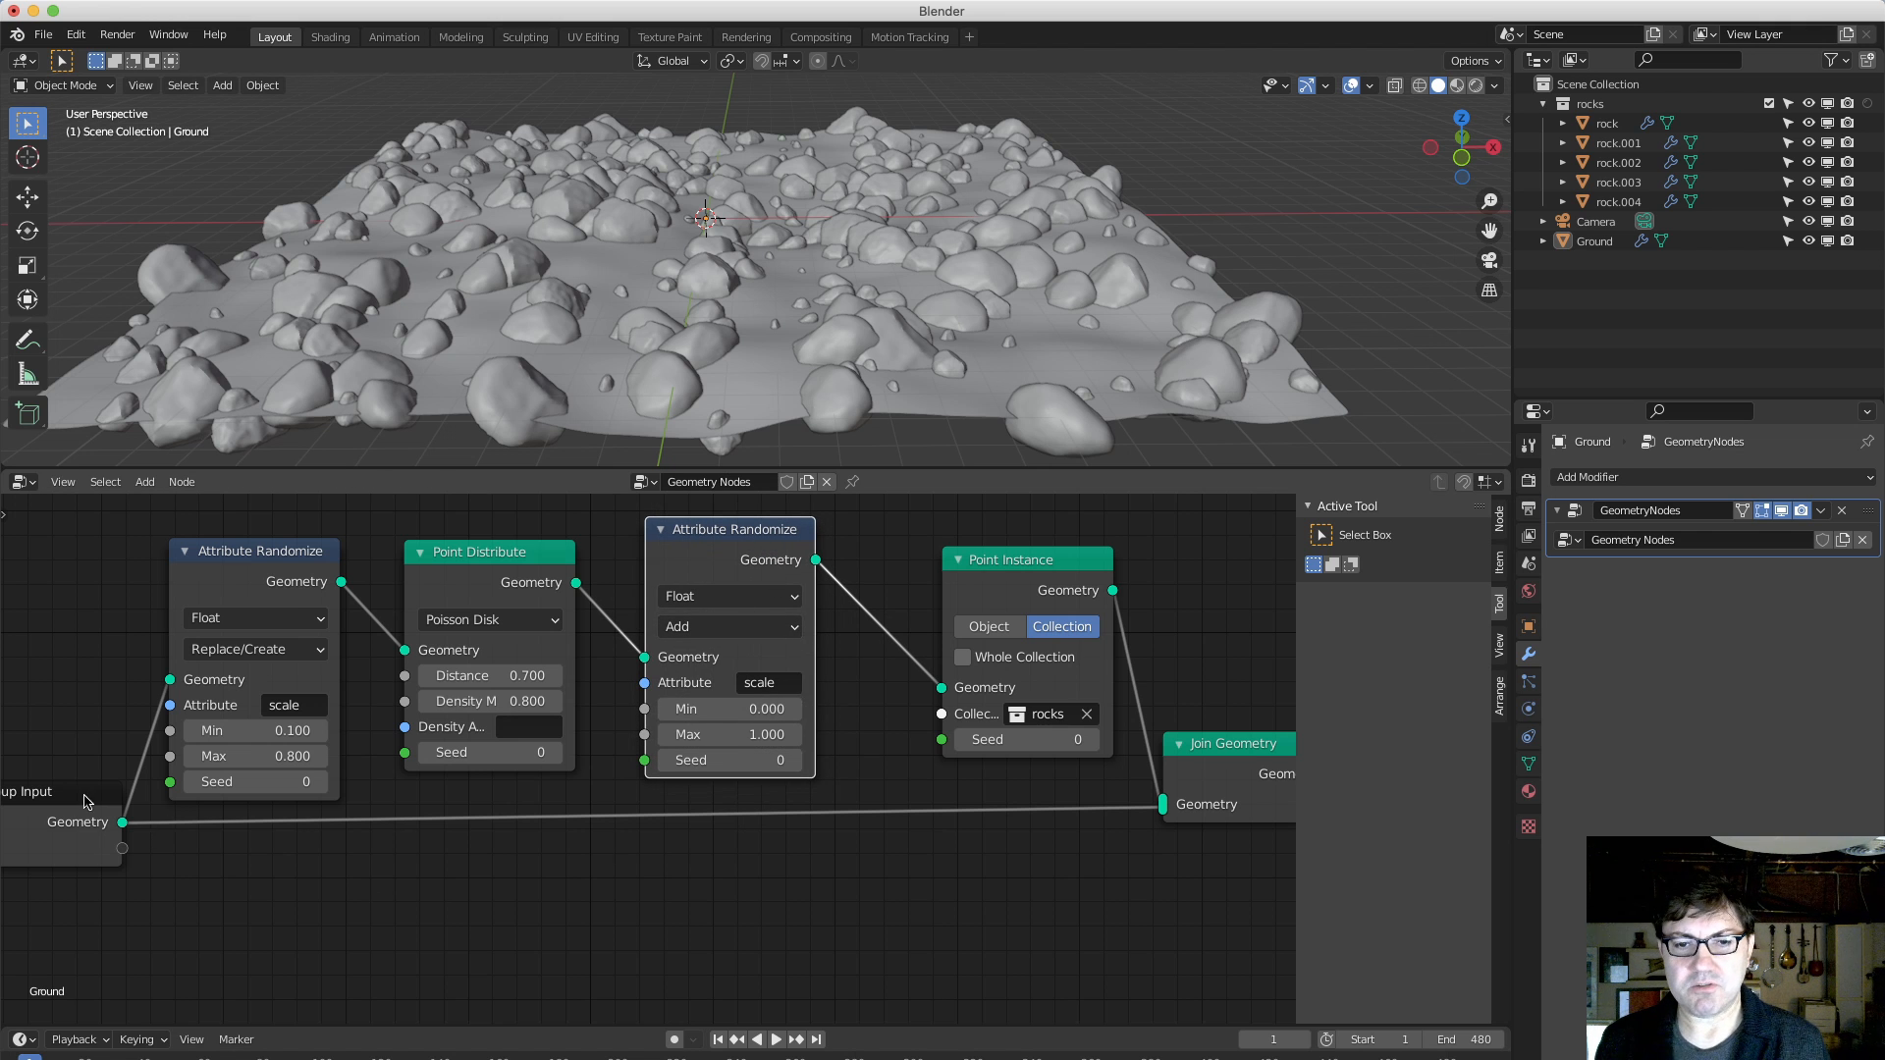
left_click_drag(68, 797, 61, 871)
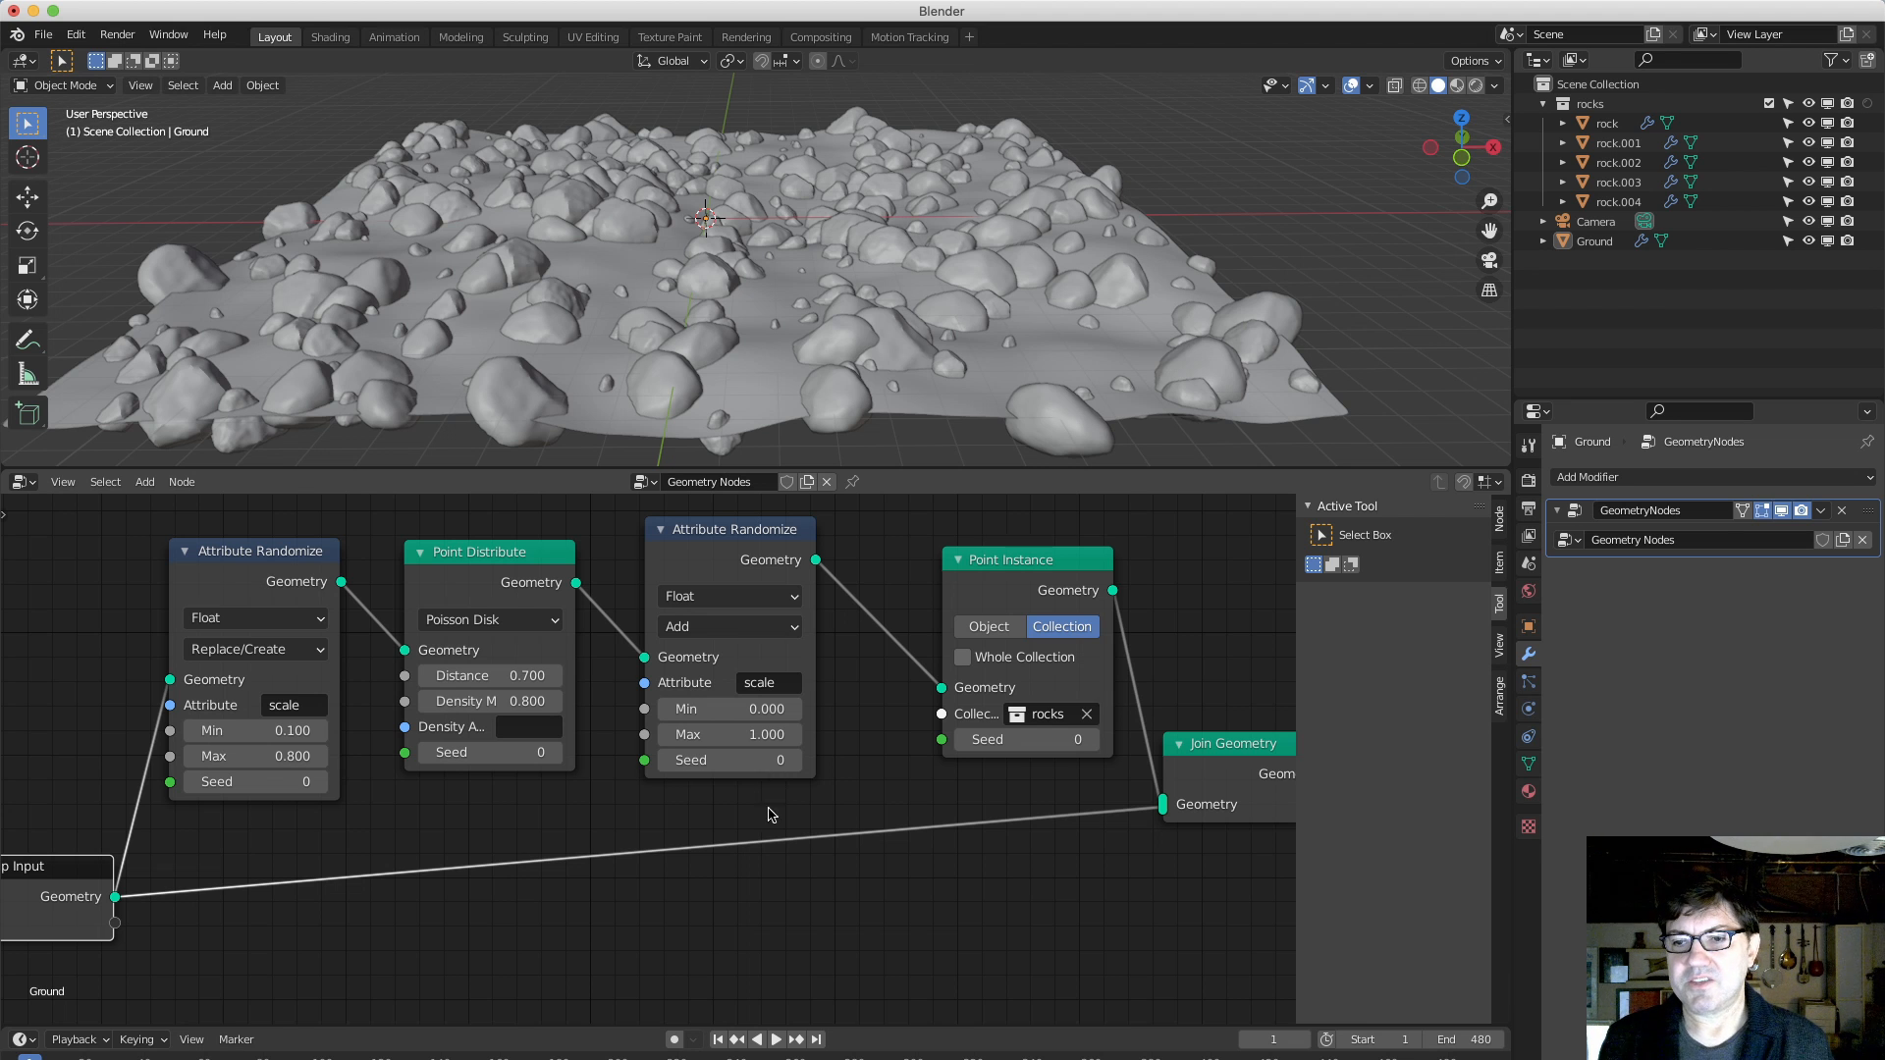
left_click(769, 597)
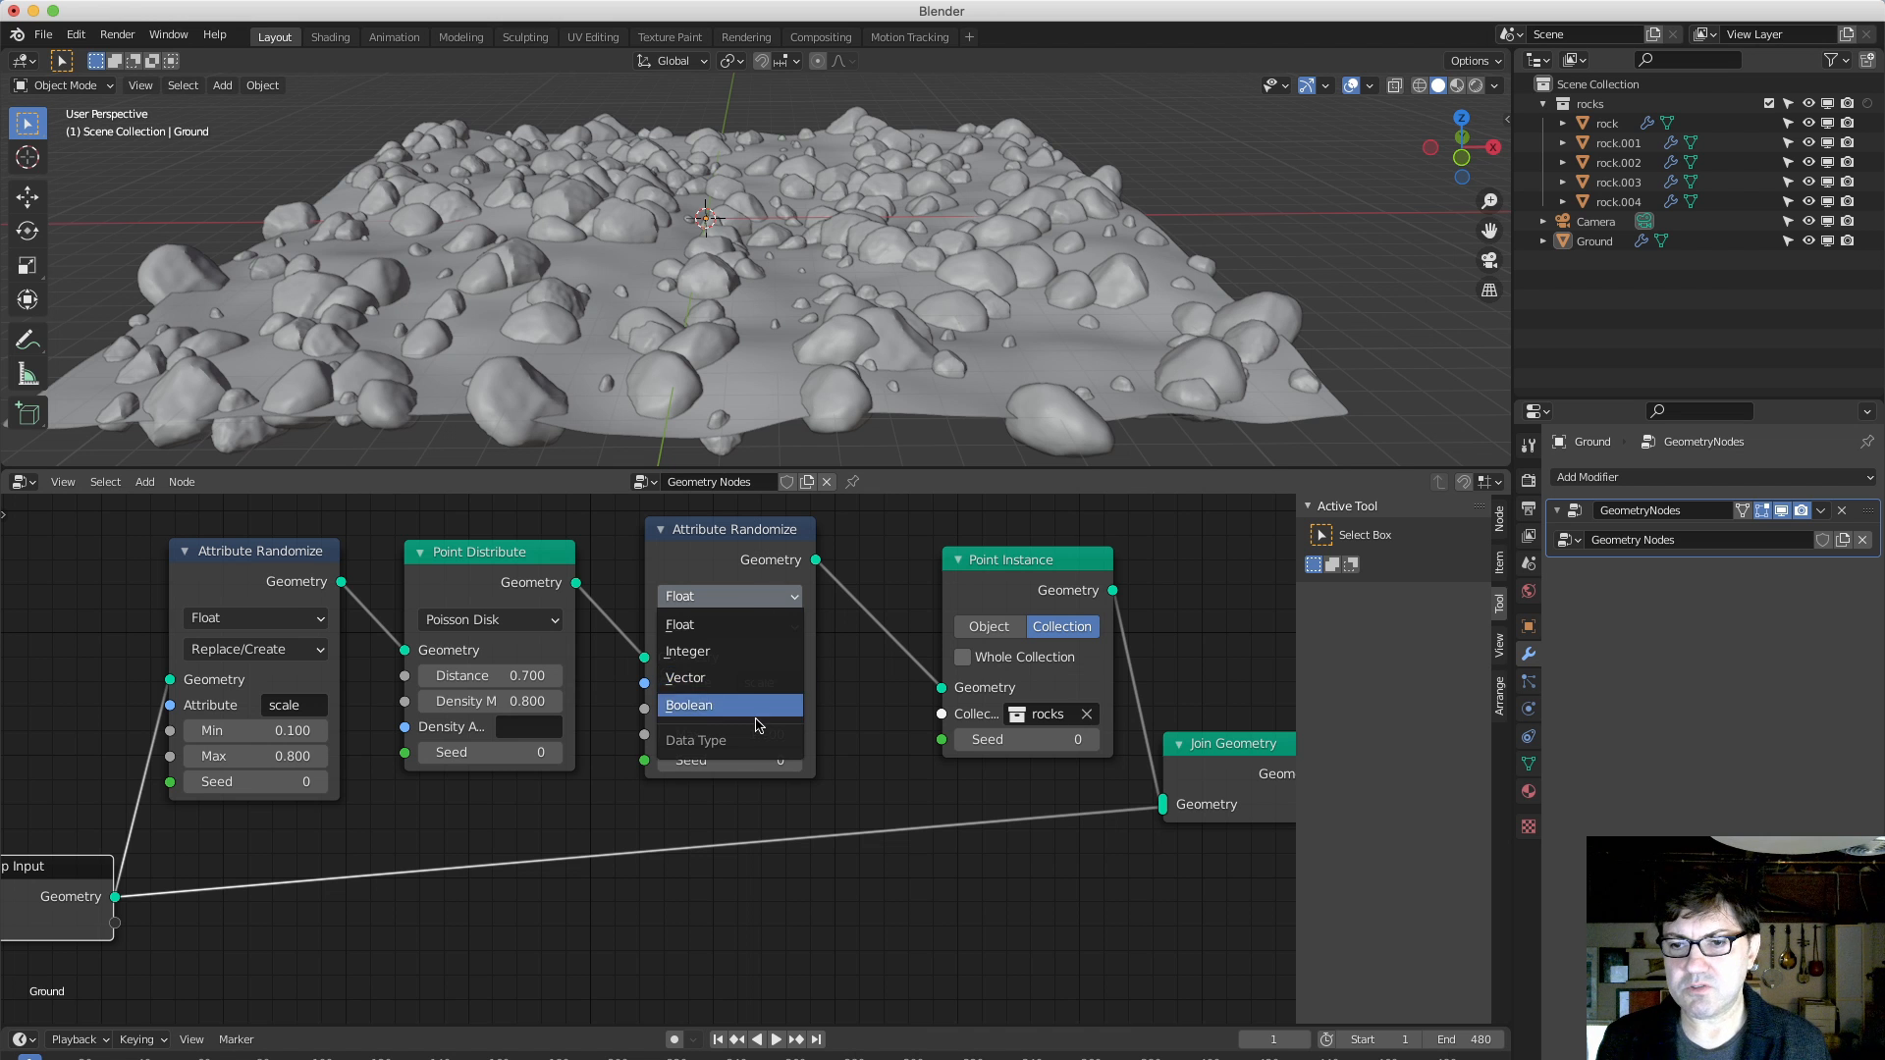
left_click(762, 677)
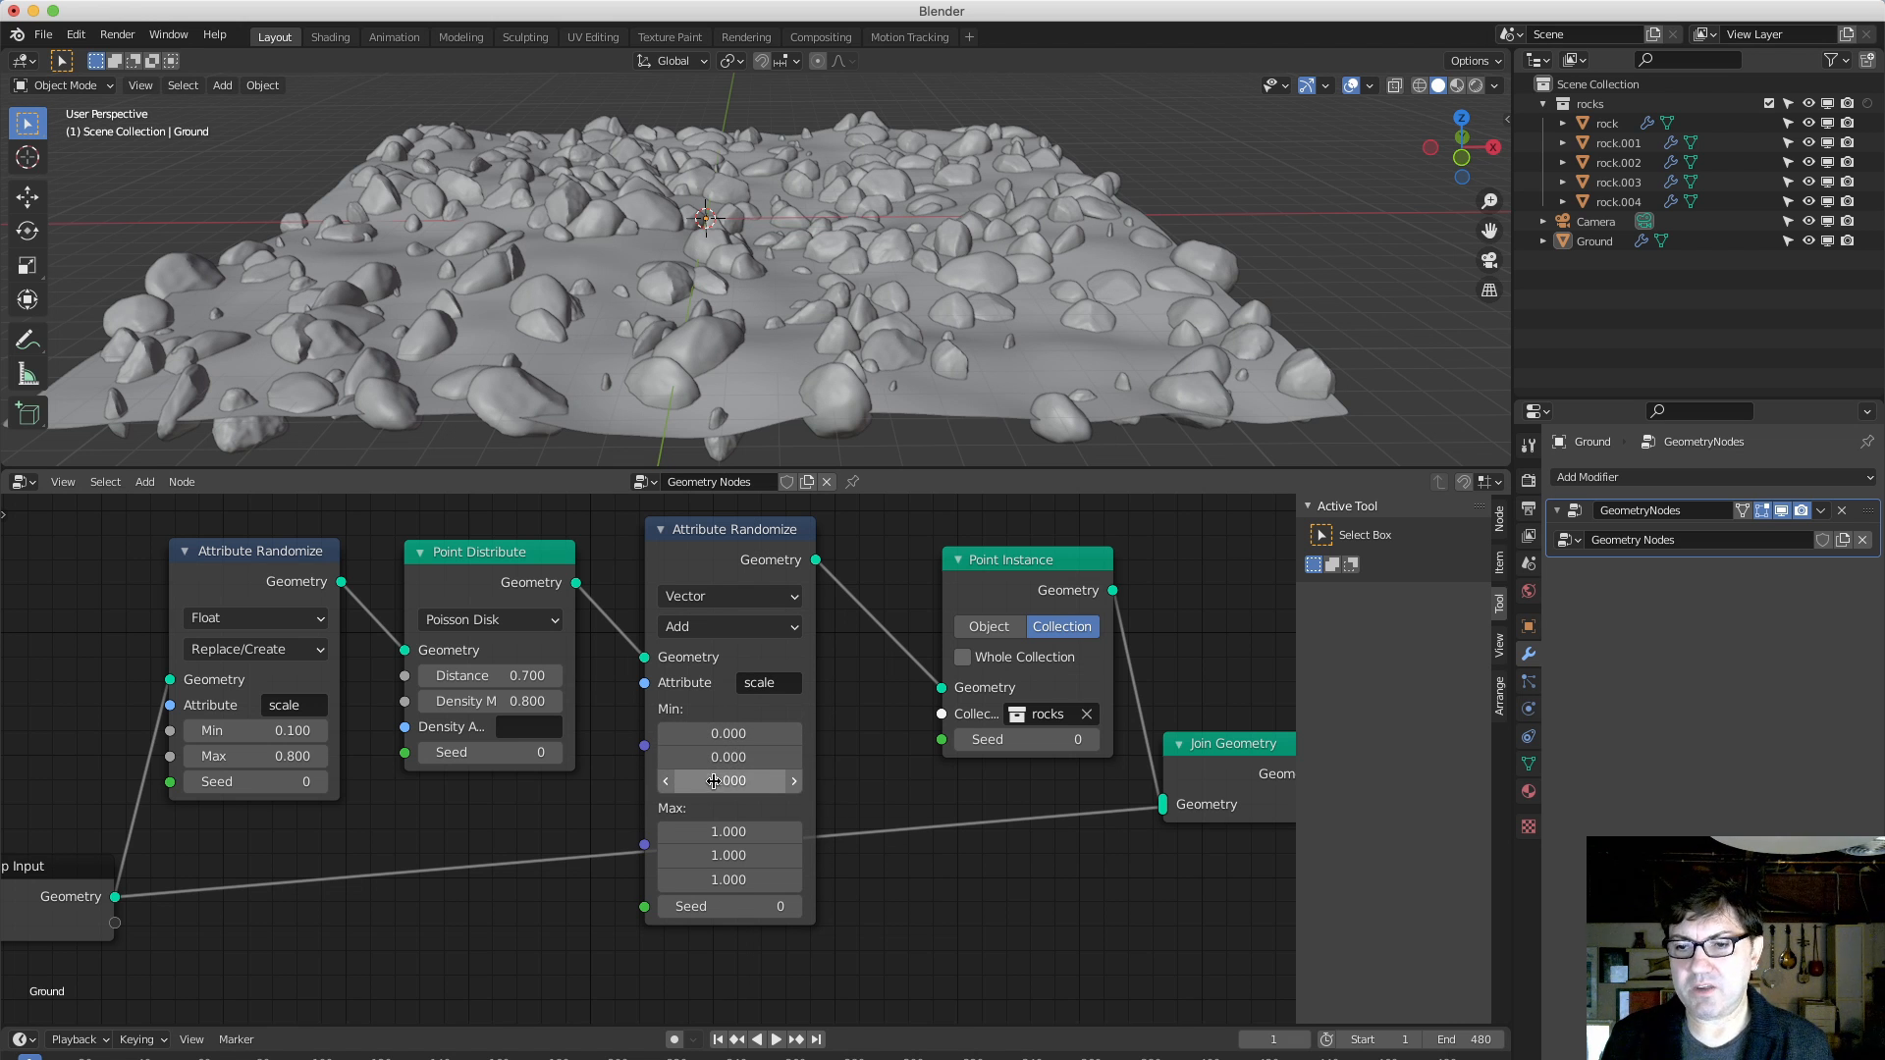
Set all three Max components of the vector Attribute Randomize node to 0.
left_click(746, 832)
type("0")
key("Tab")
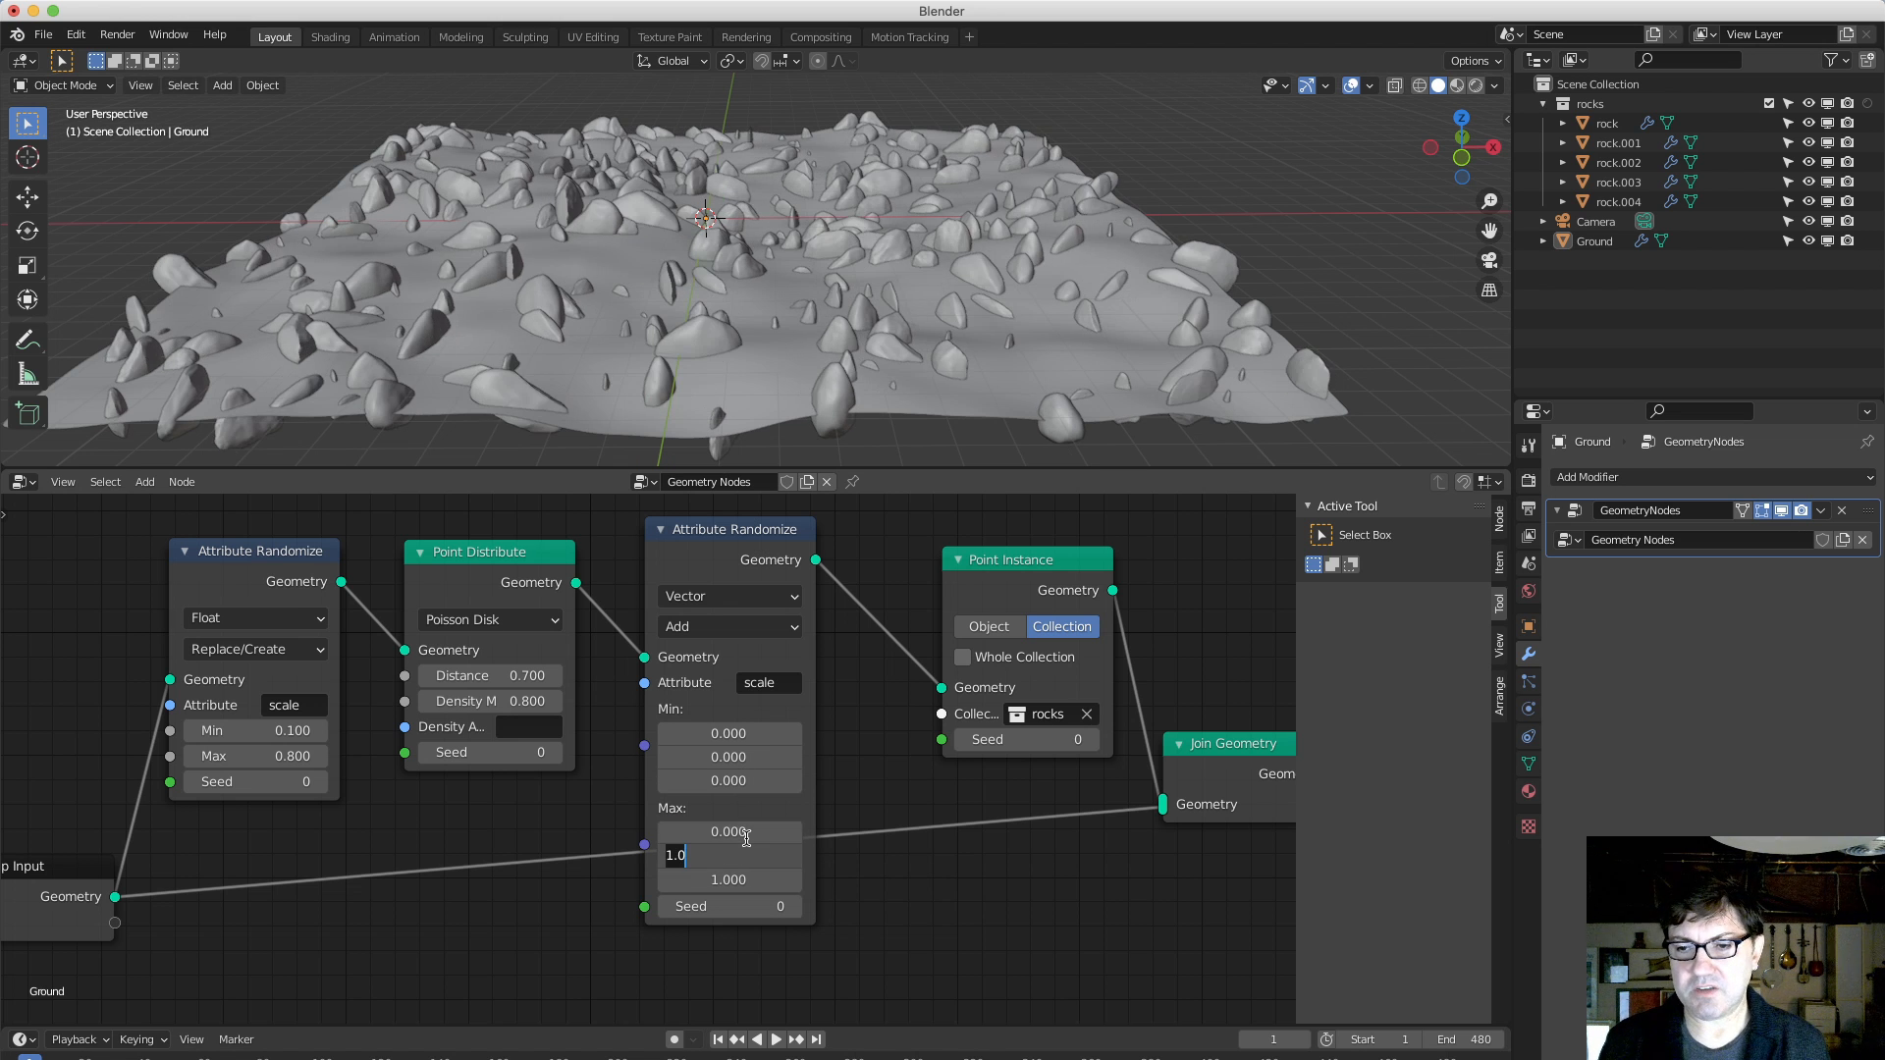
type("0")
key("Tab")
type("0")
key("Return")
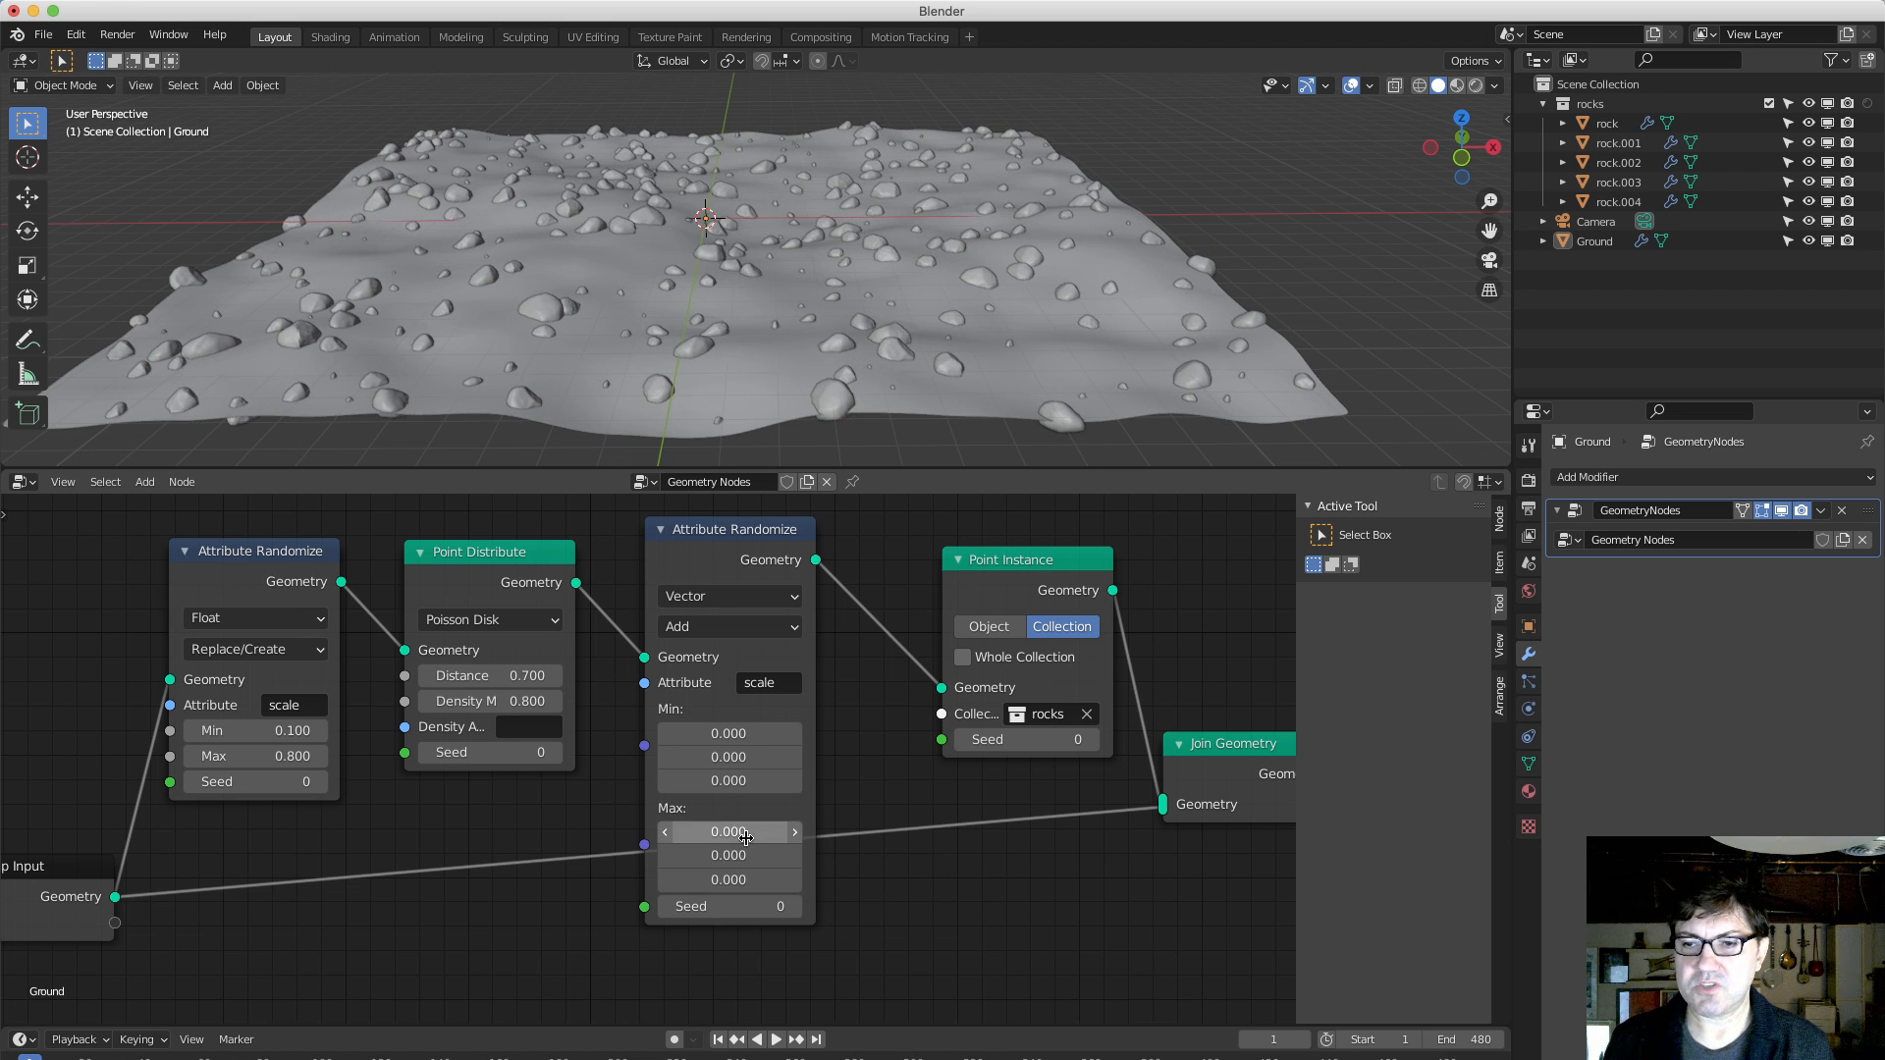
Mute and unmute the vector Attribute Randomize node to compare the rocks with and without it.
left_click(753, 531)
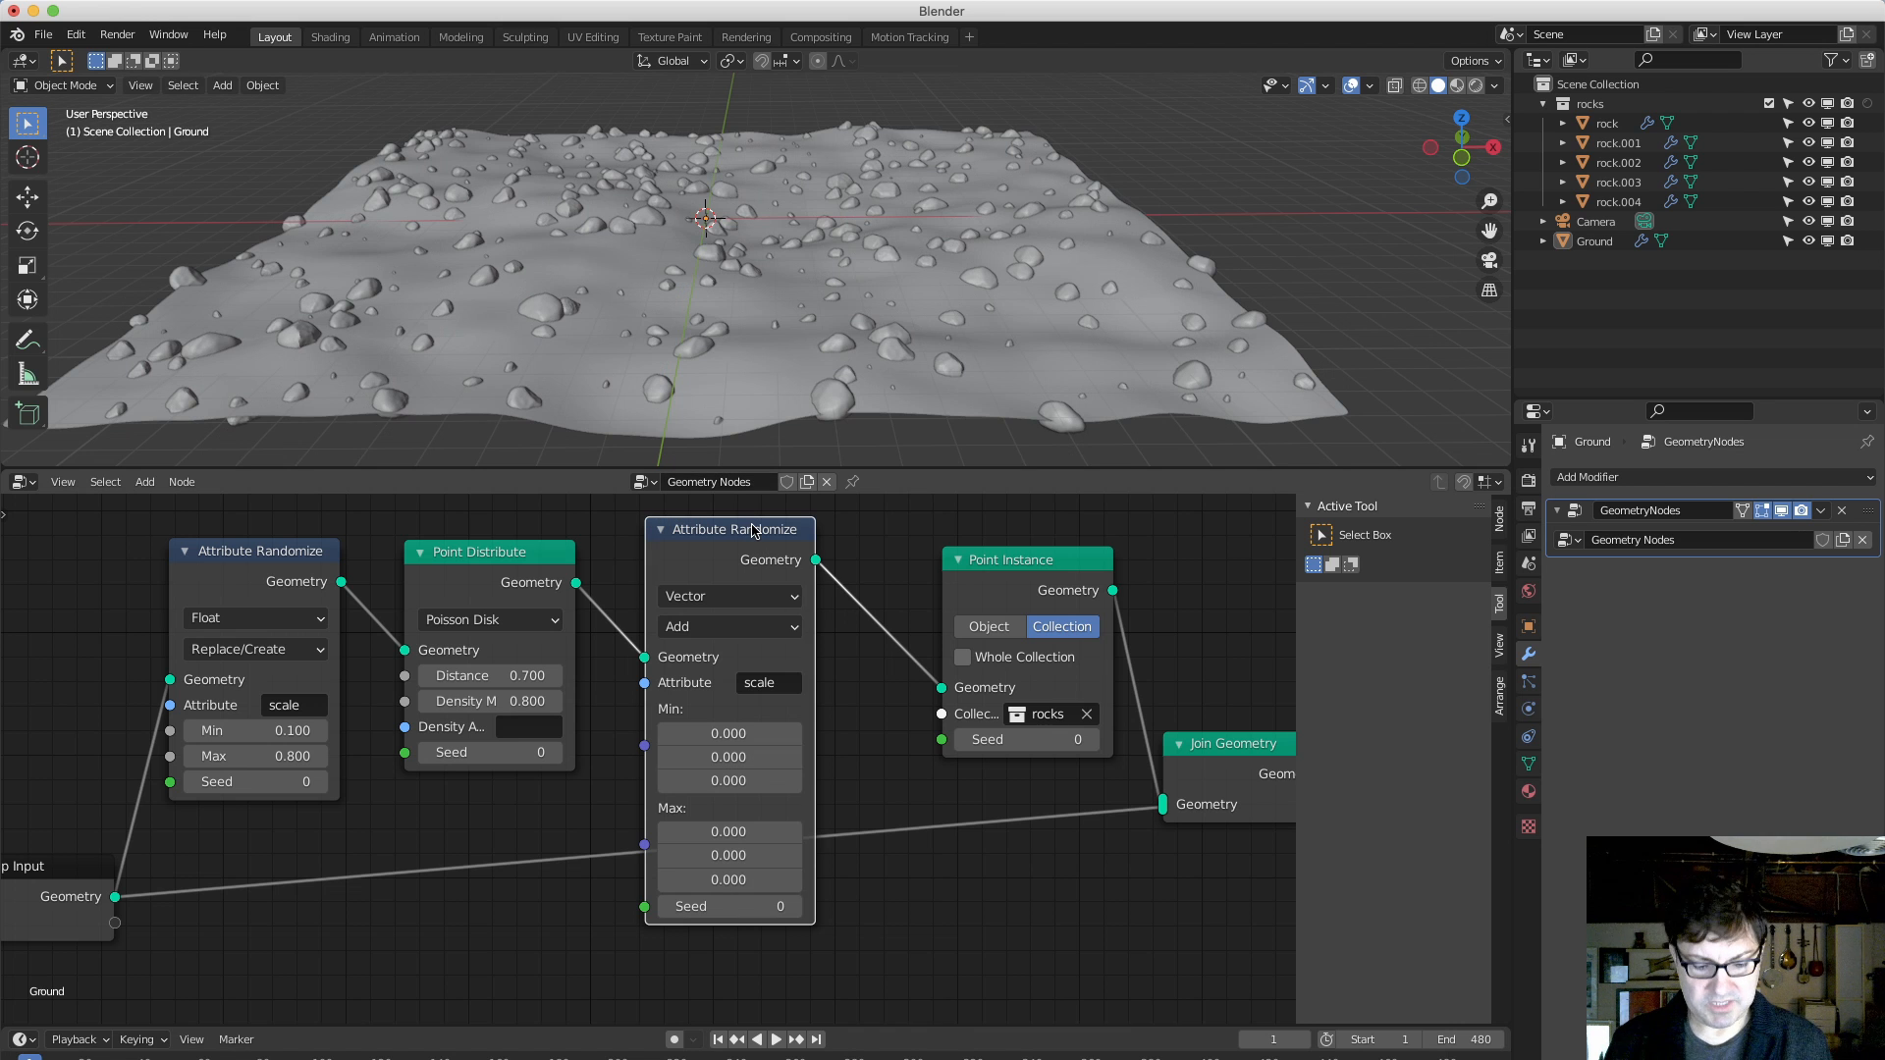
key("m")
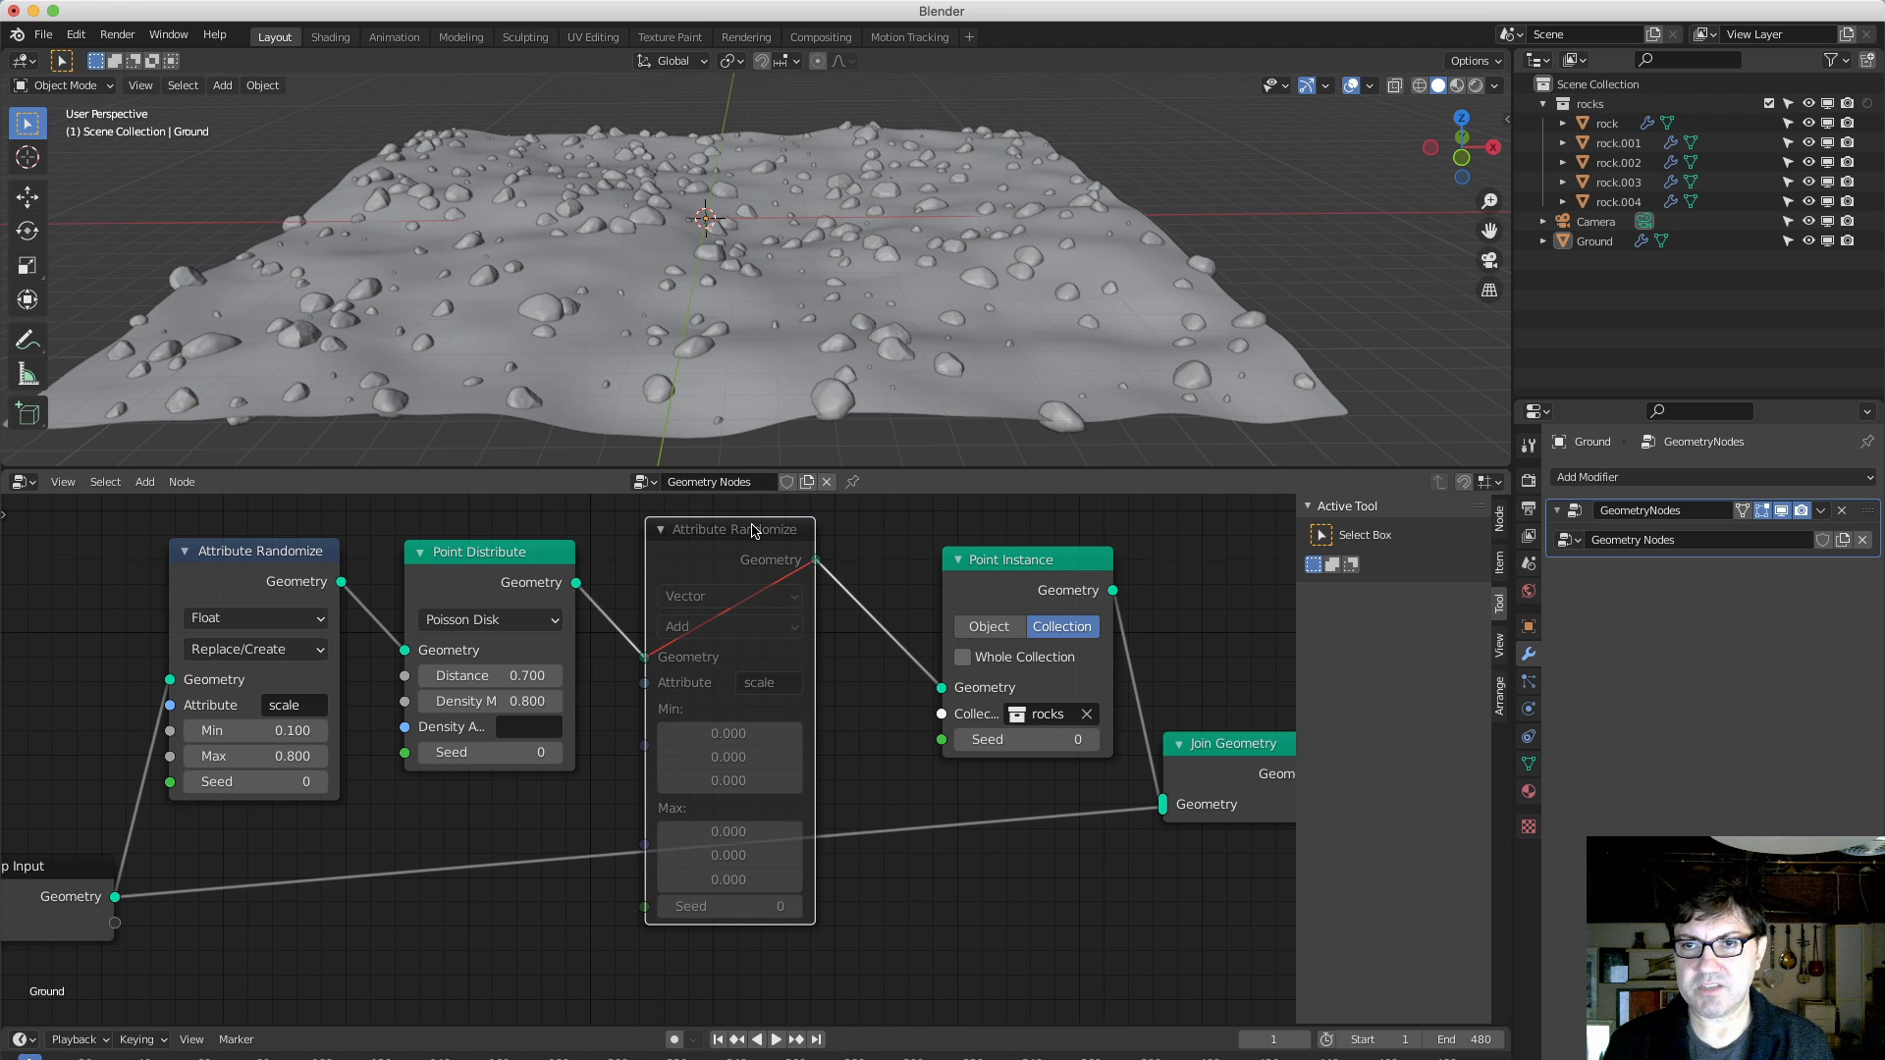
key("m")
key("m")
key("m")
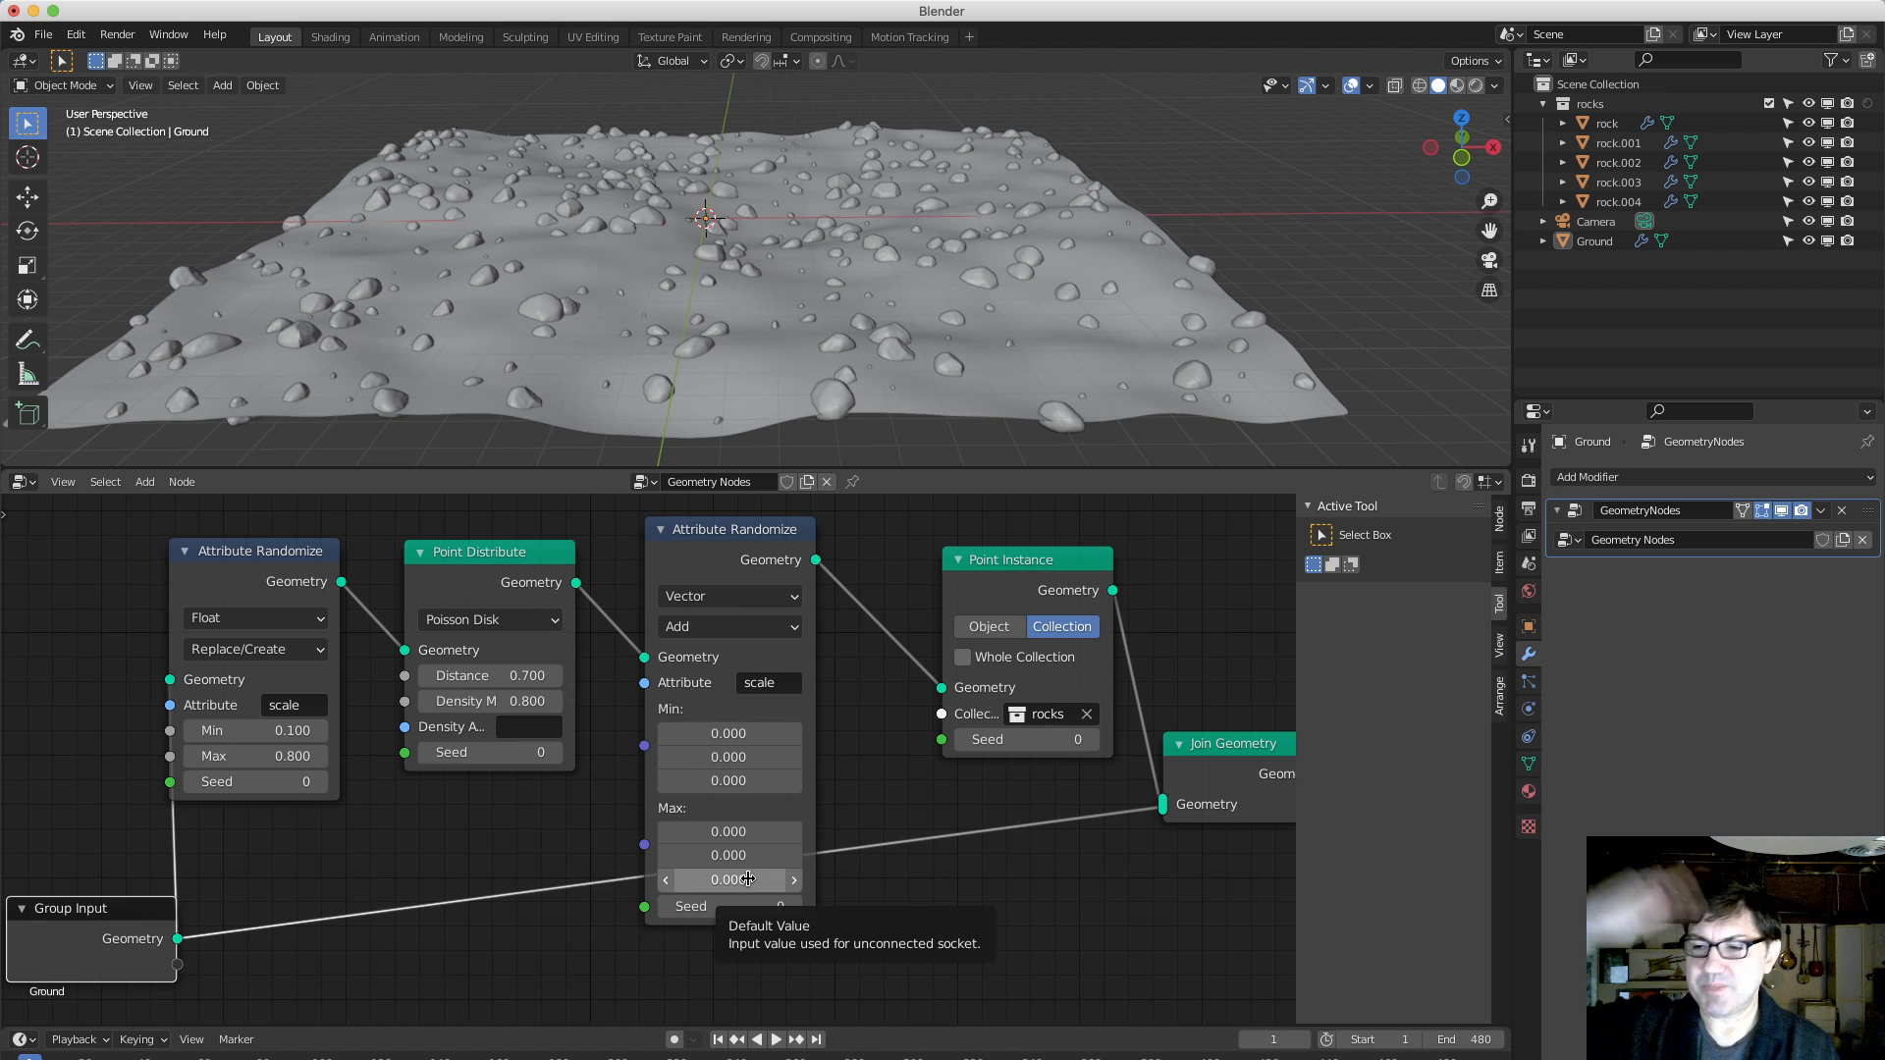
Set the vector Attribute Randomize node's Max Z to 0.5 and its operation to Subtract.
left_click(748, 879)
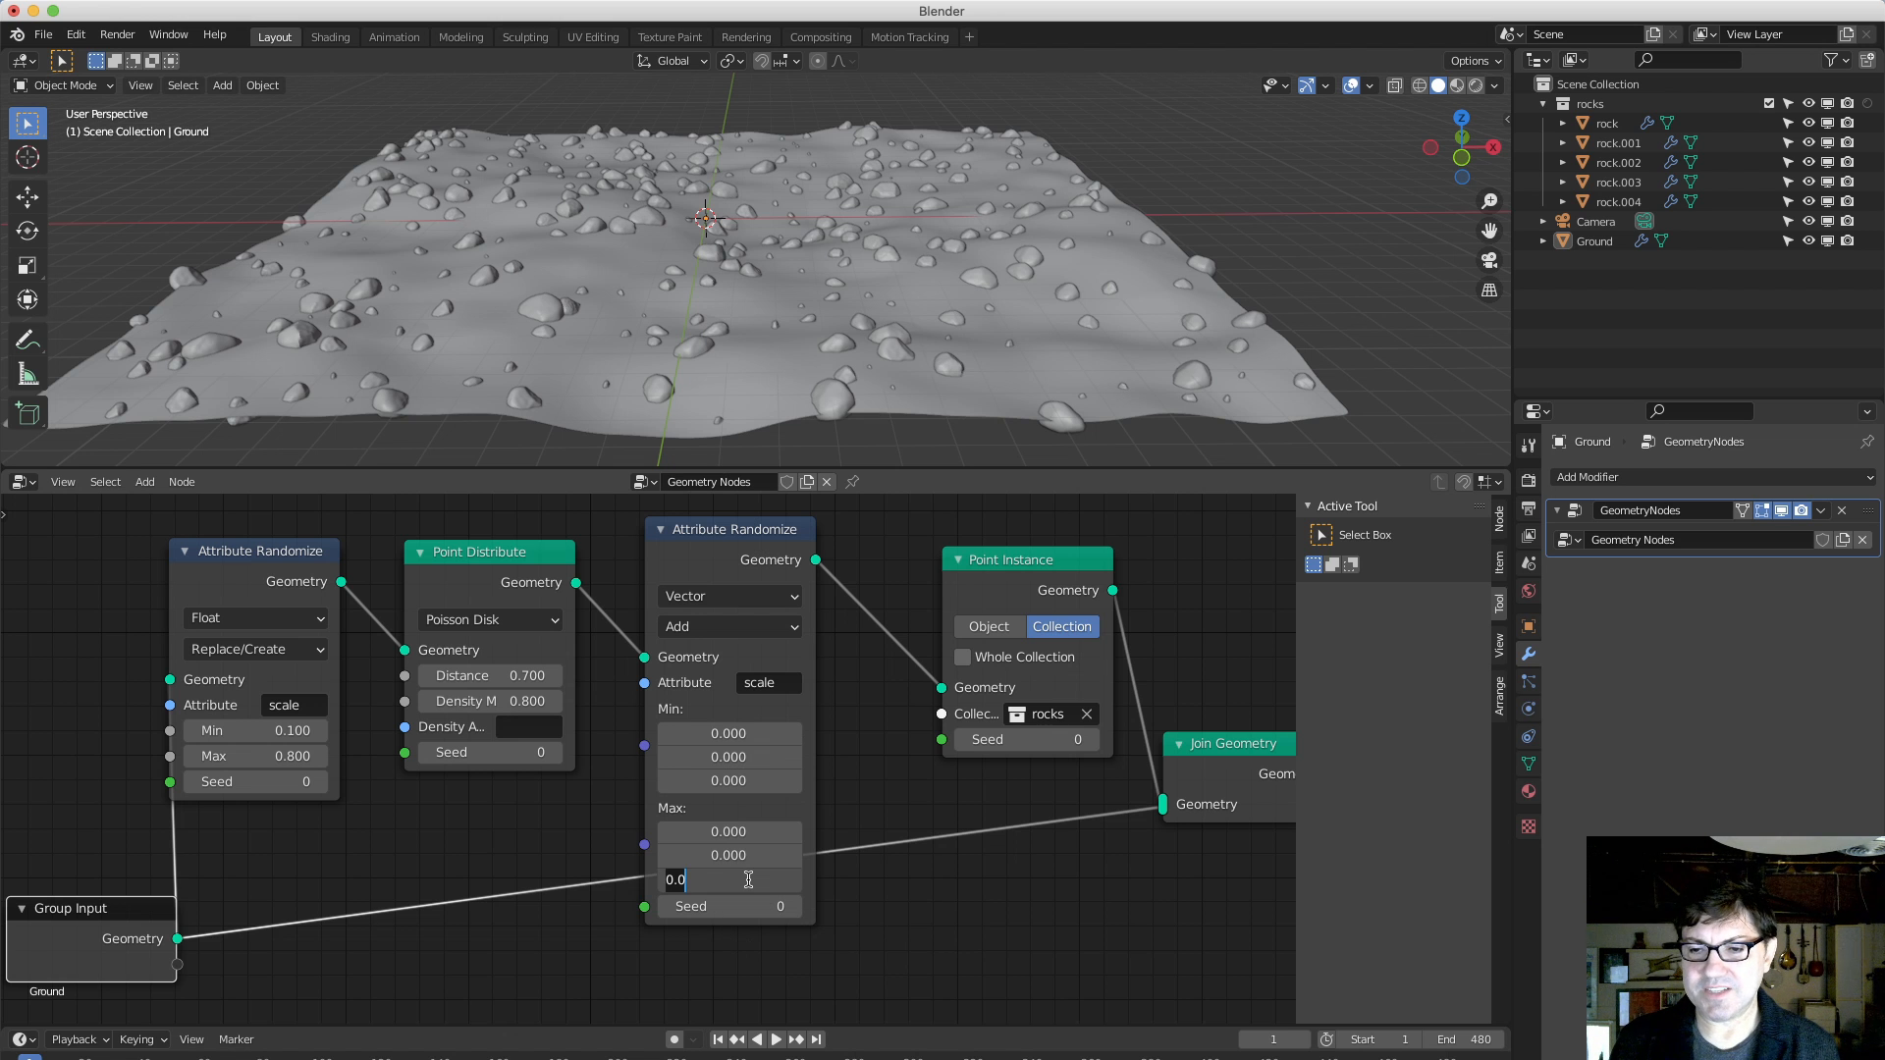
key("BackSpace")
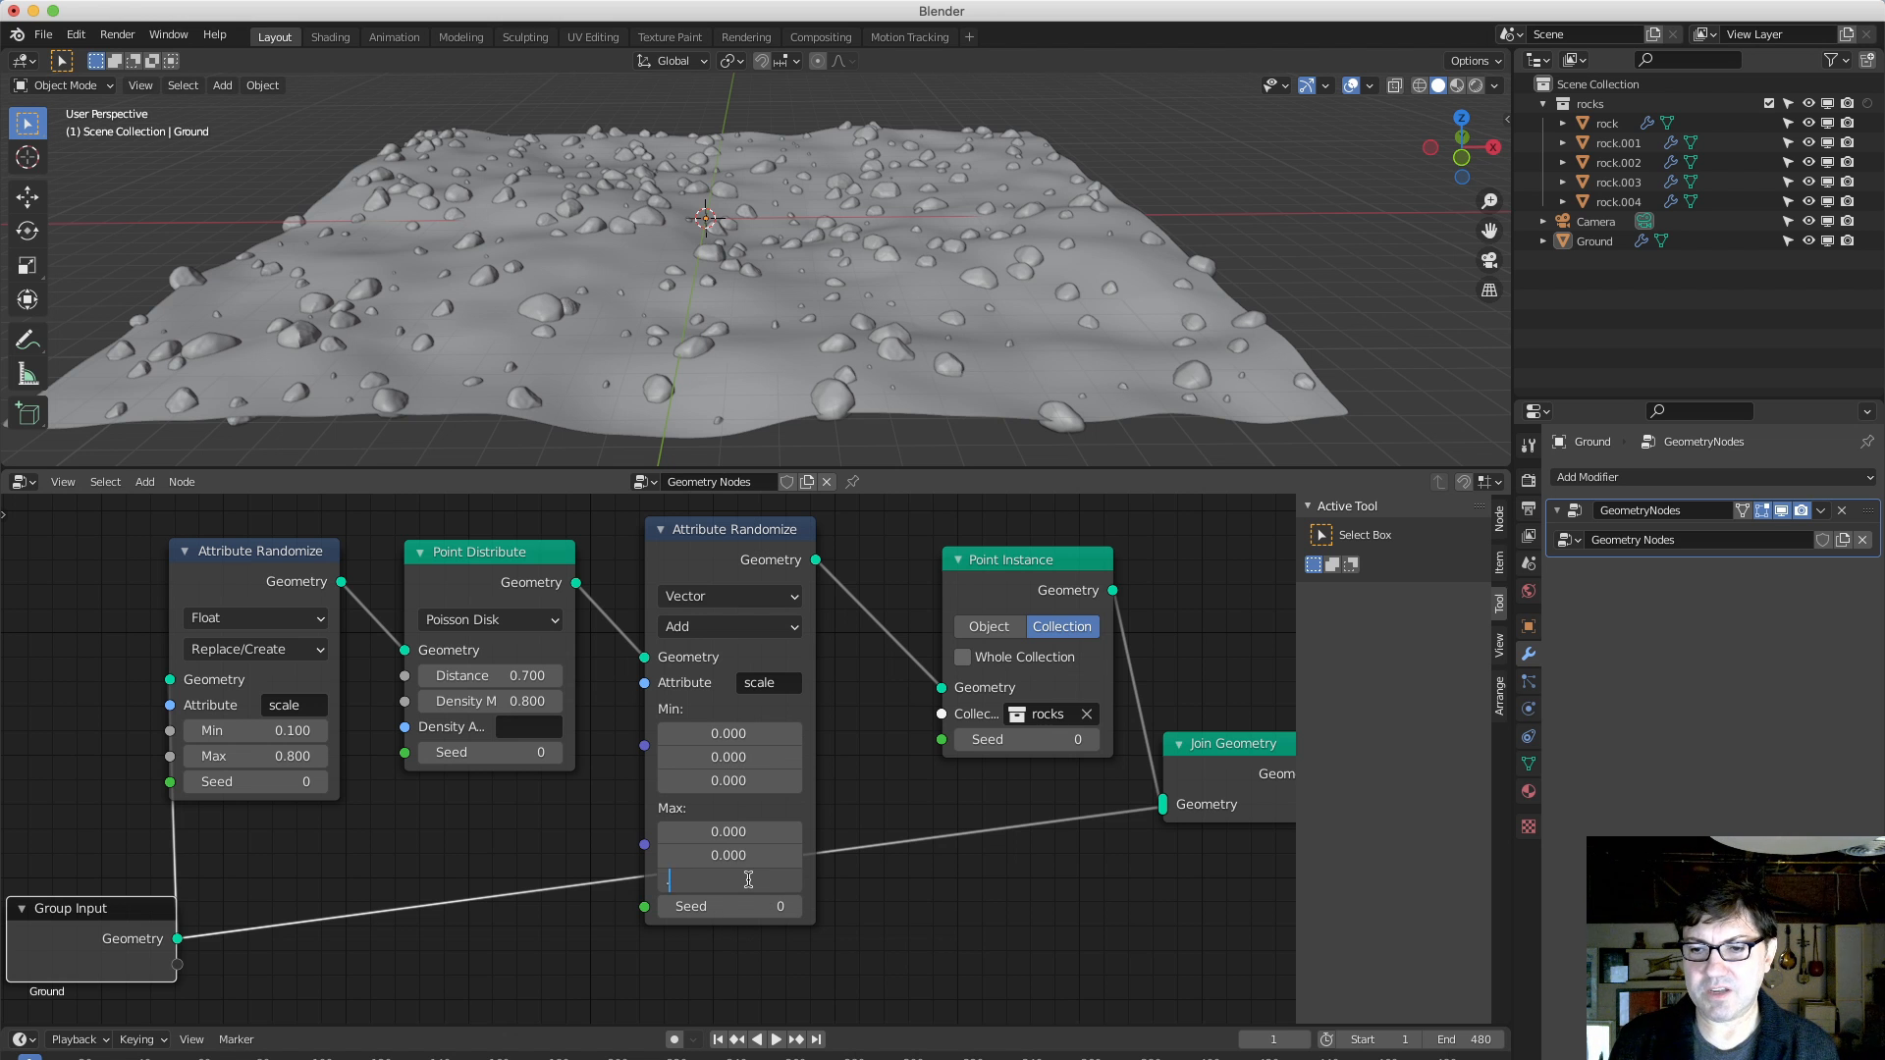
type(".5")
key("Return")
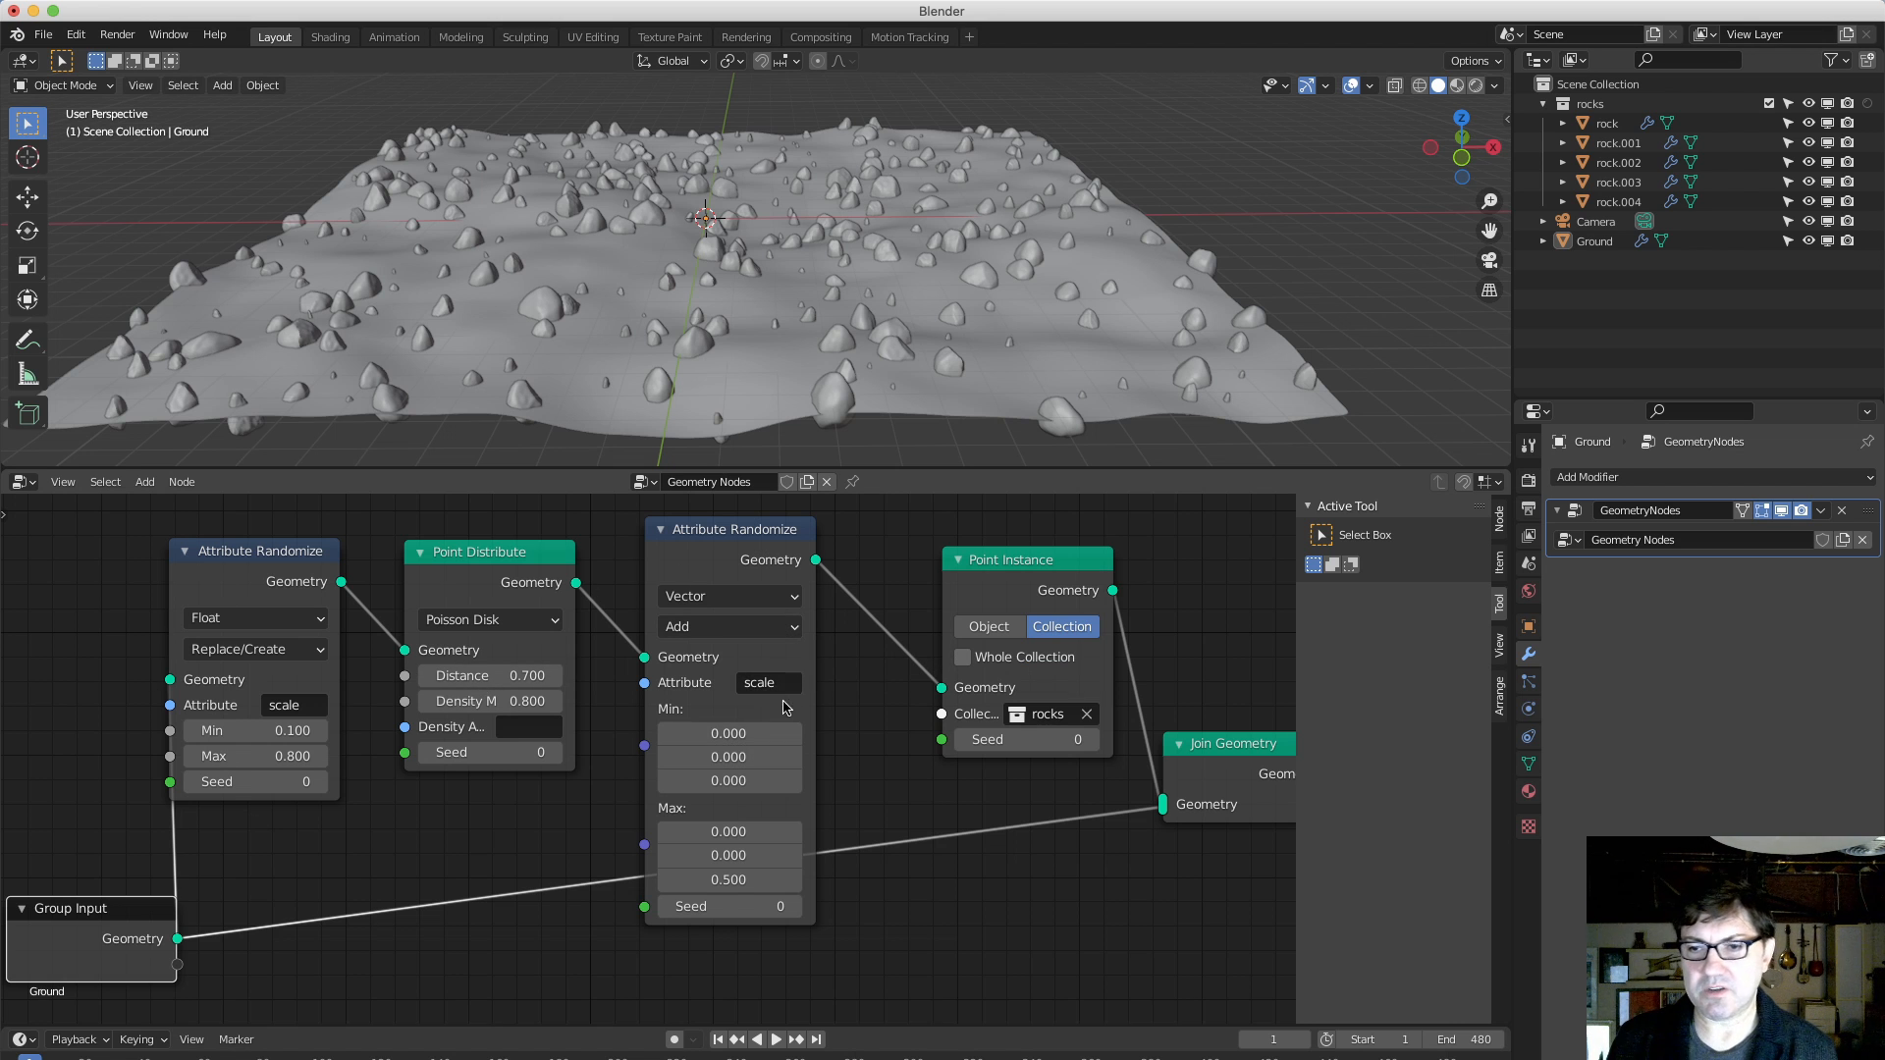
left_click(762, 630)
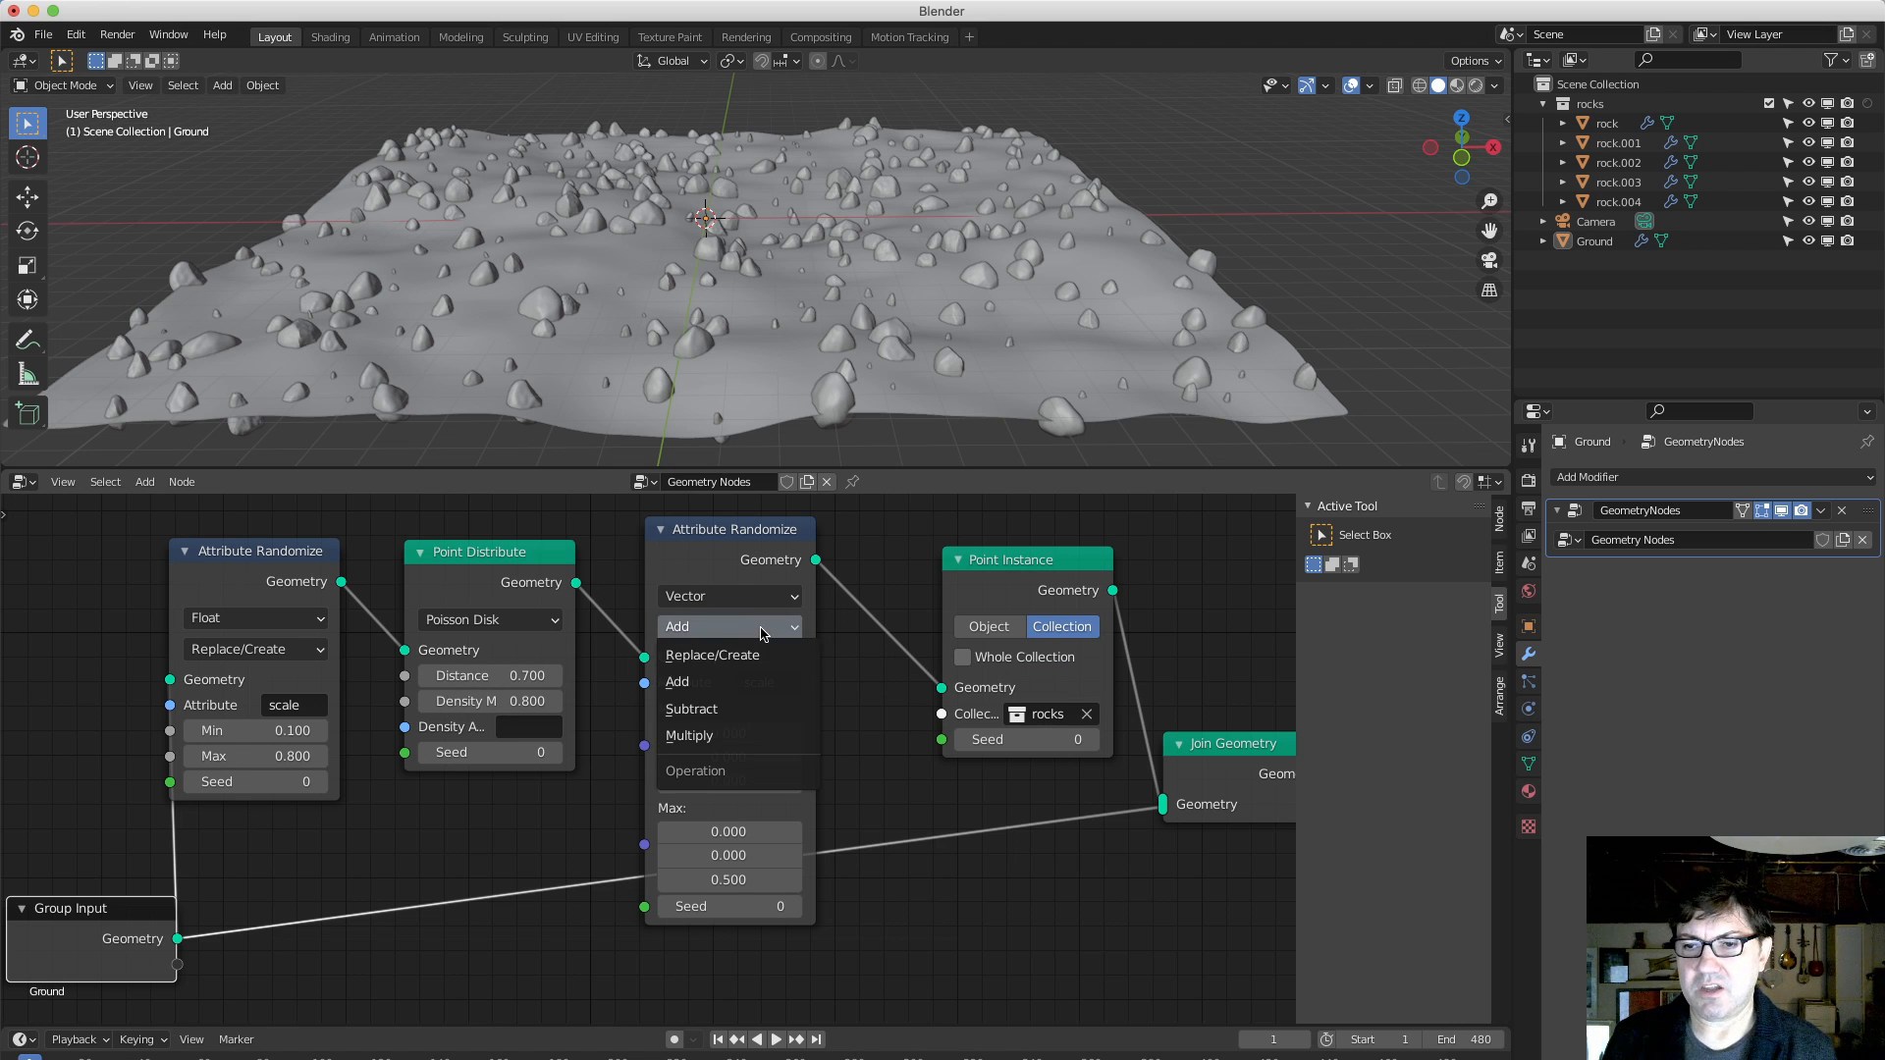
left_click(738, 711)
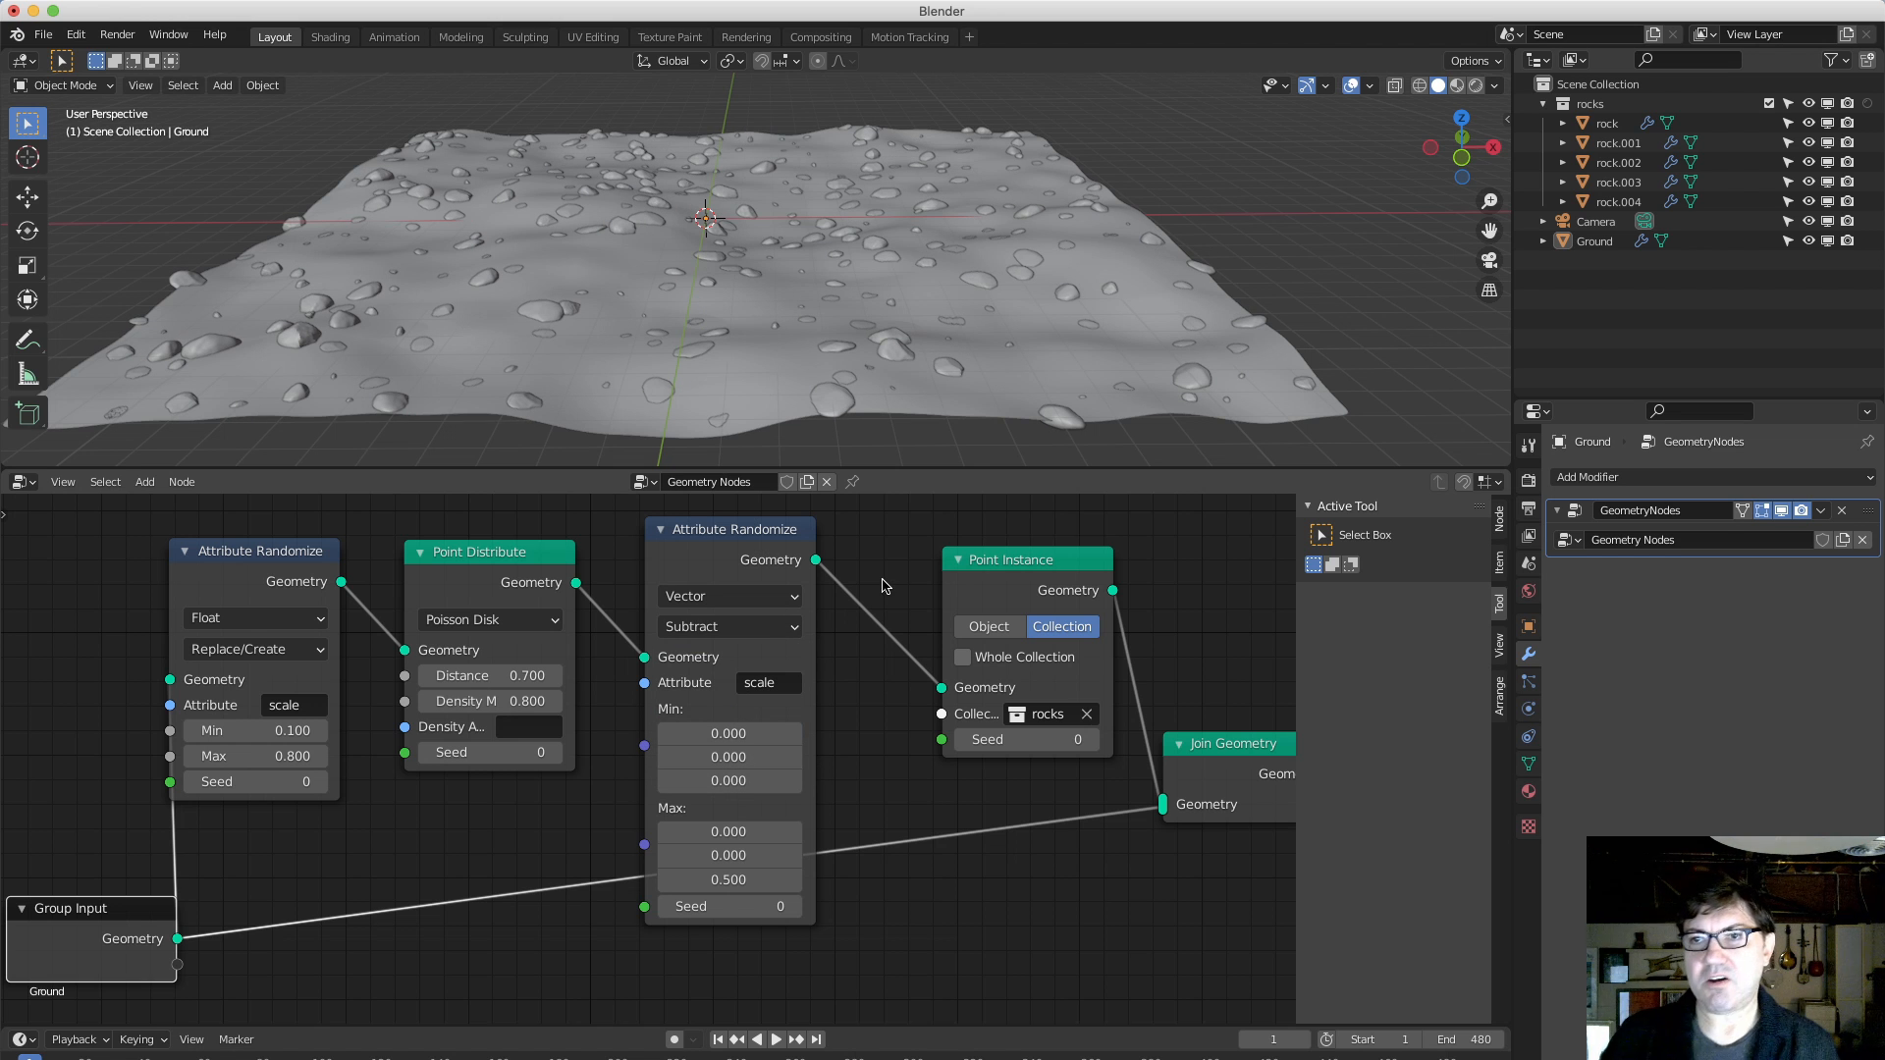
Mute and unmute the subtracting scale randomizer to compare the flattened rocks with the originals.
left_click(754, 531)
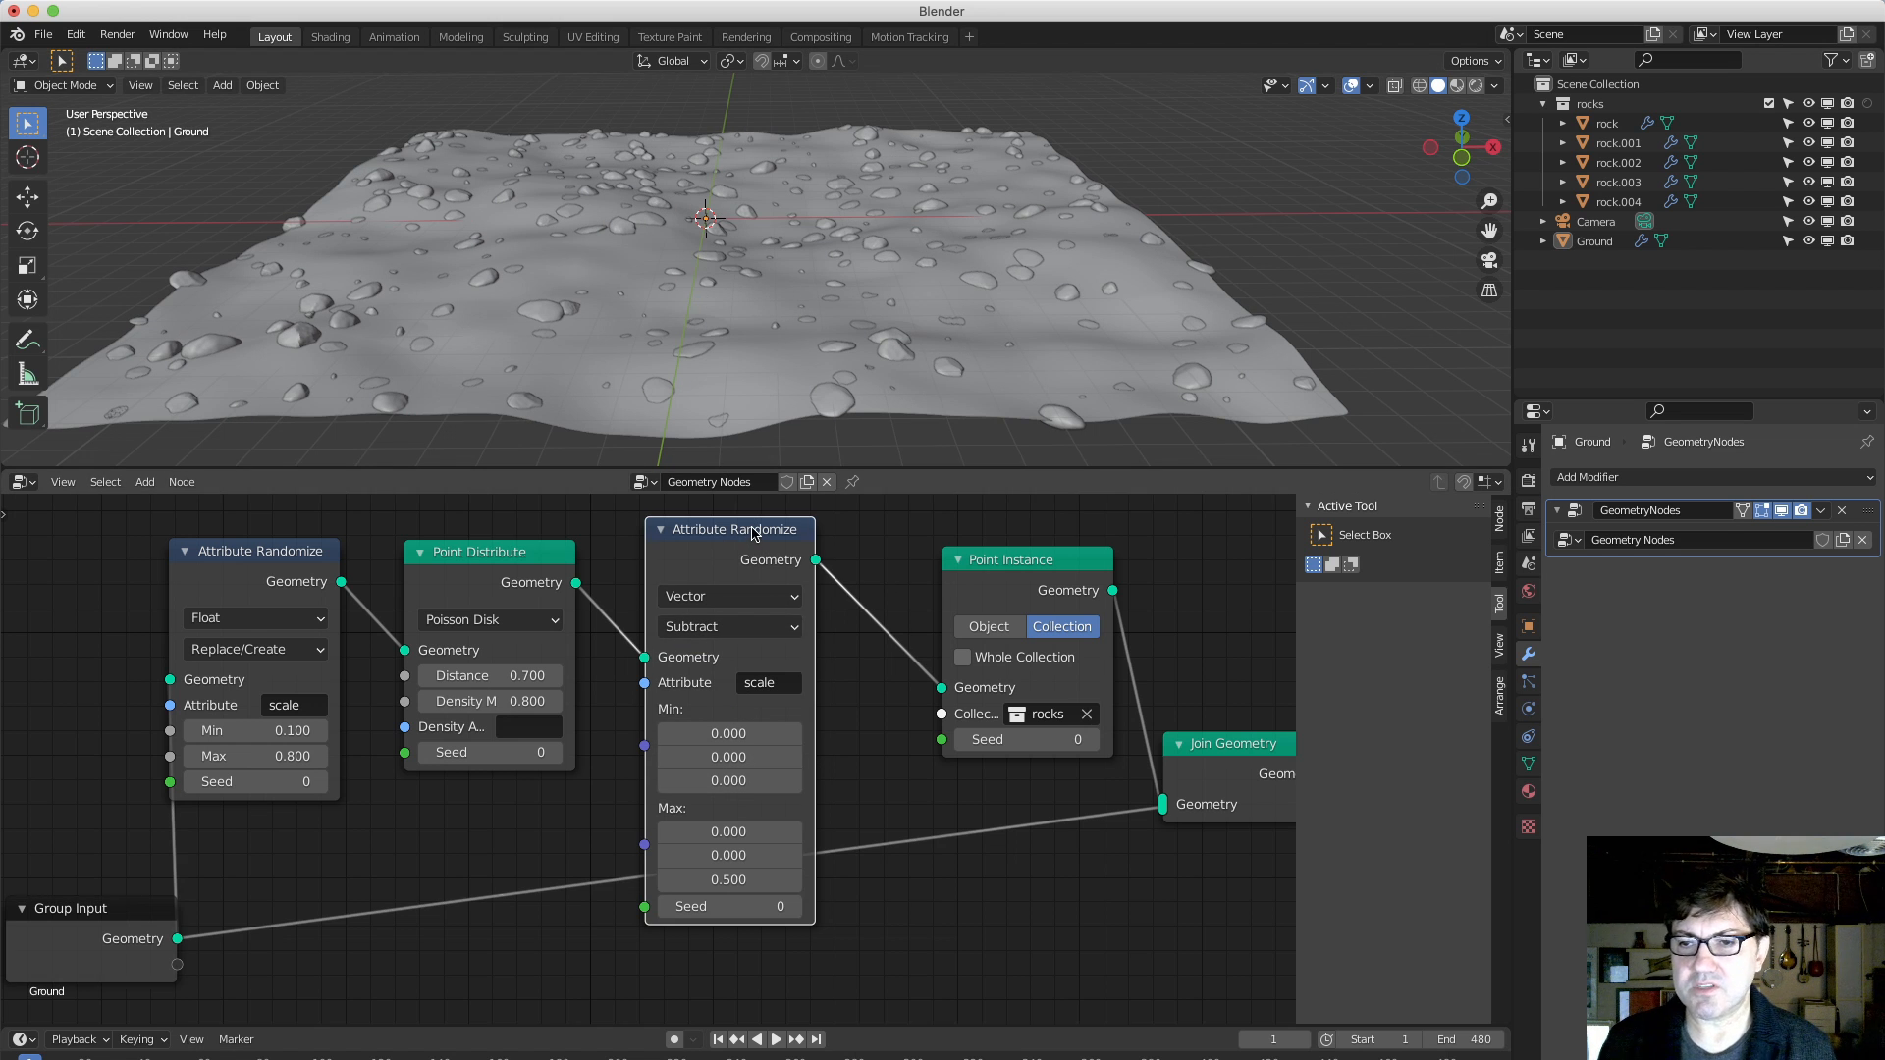
key("m")
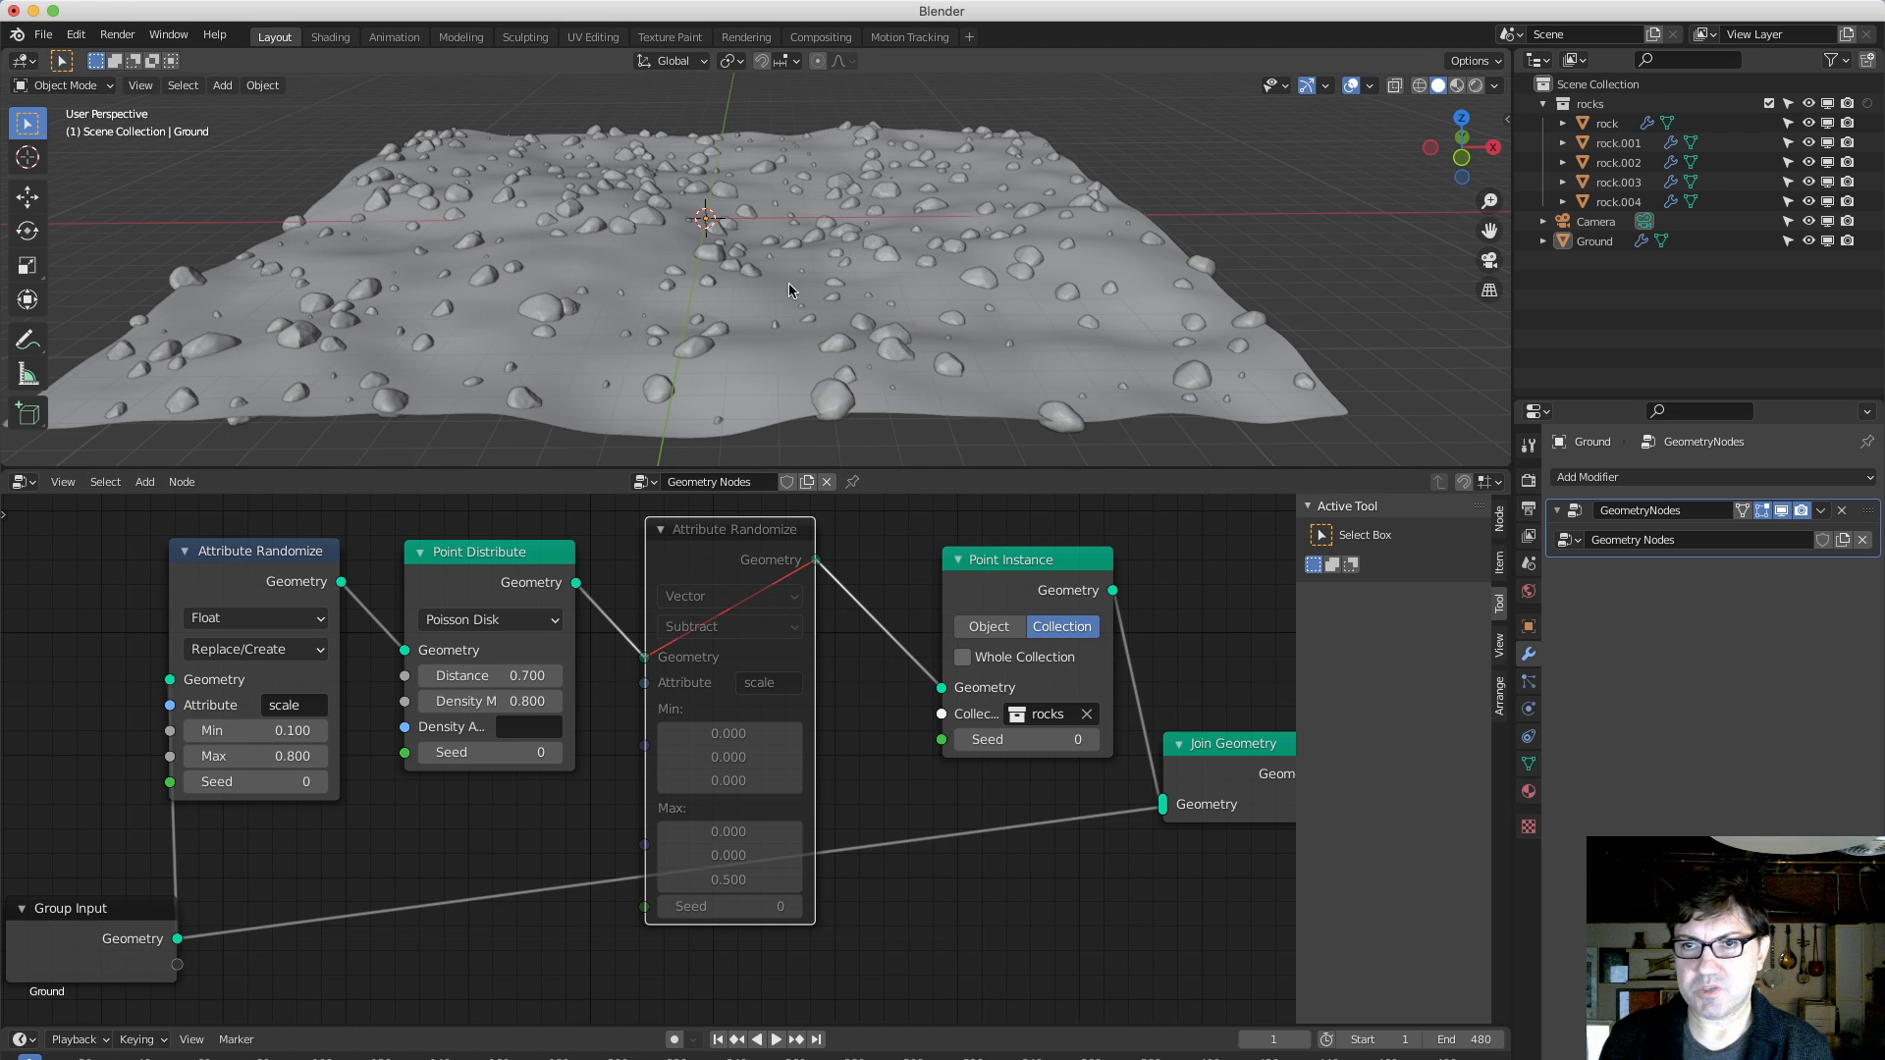
key("m")
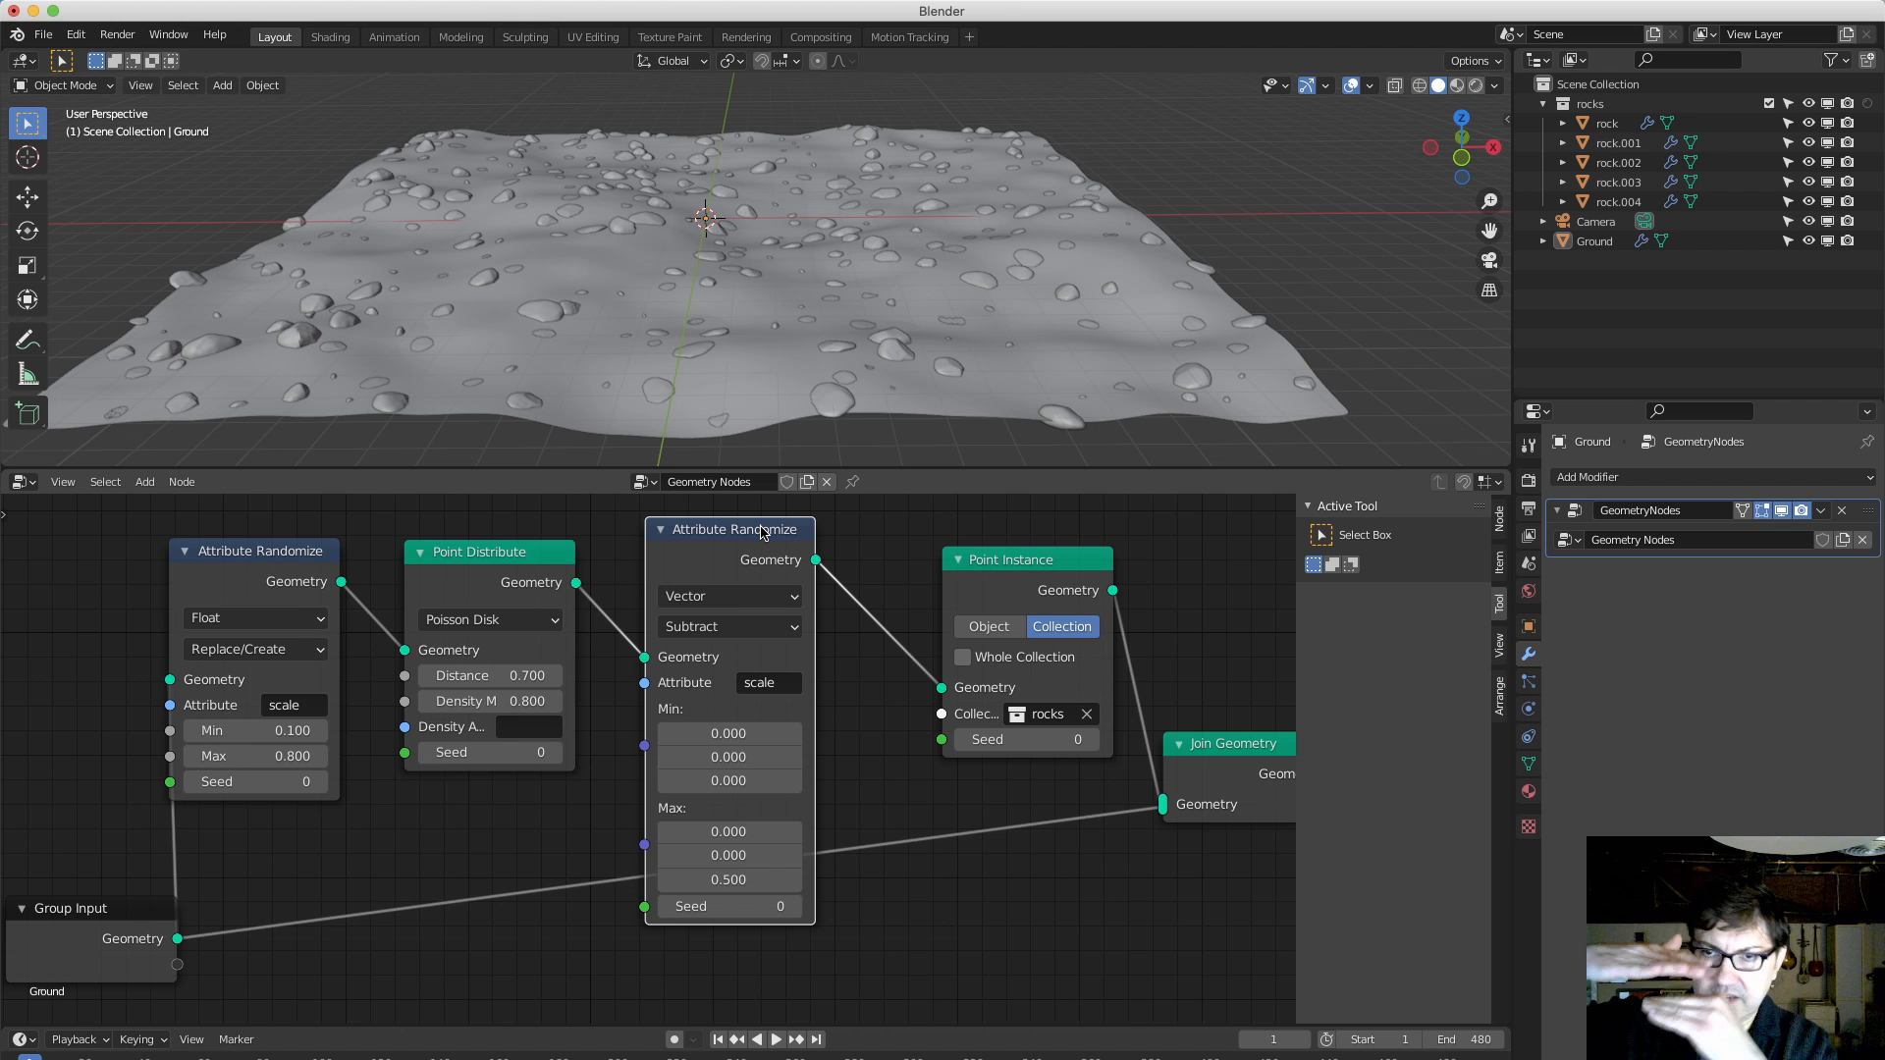
Set the Max Z of the vector scale randomizer to 0.75.
mouse_move(748, 316)
middle_mouse_down()
mouse_move(821, 299)
mouse_move(754, 306)
middle_mouse_up()
scroll(754, 306, "up", 3)
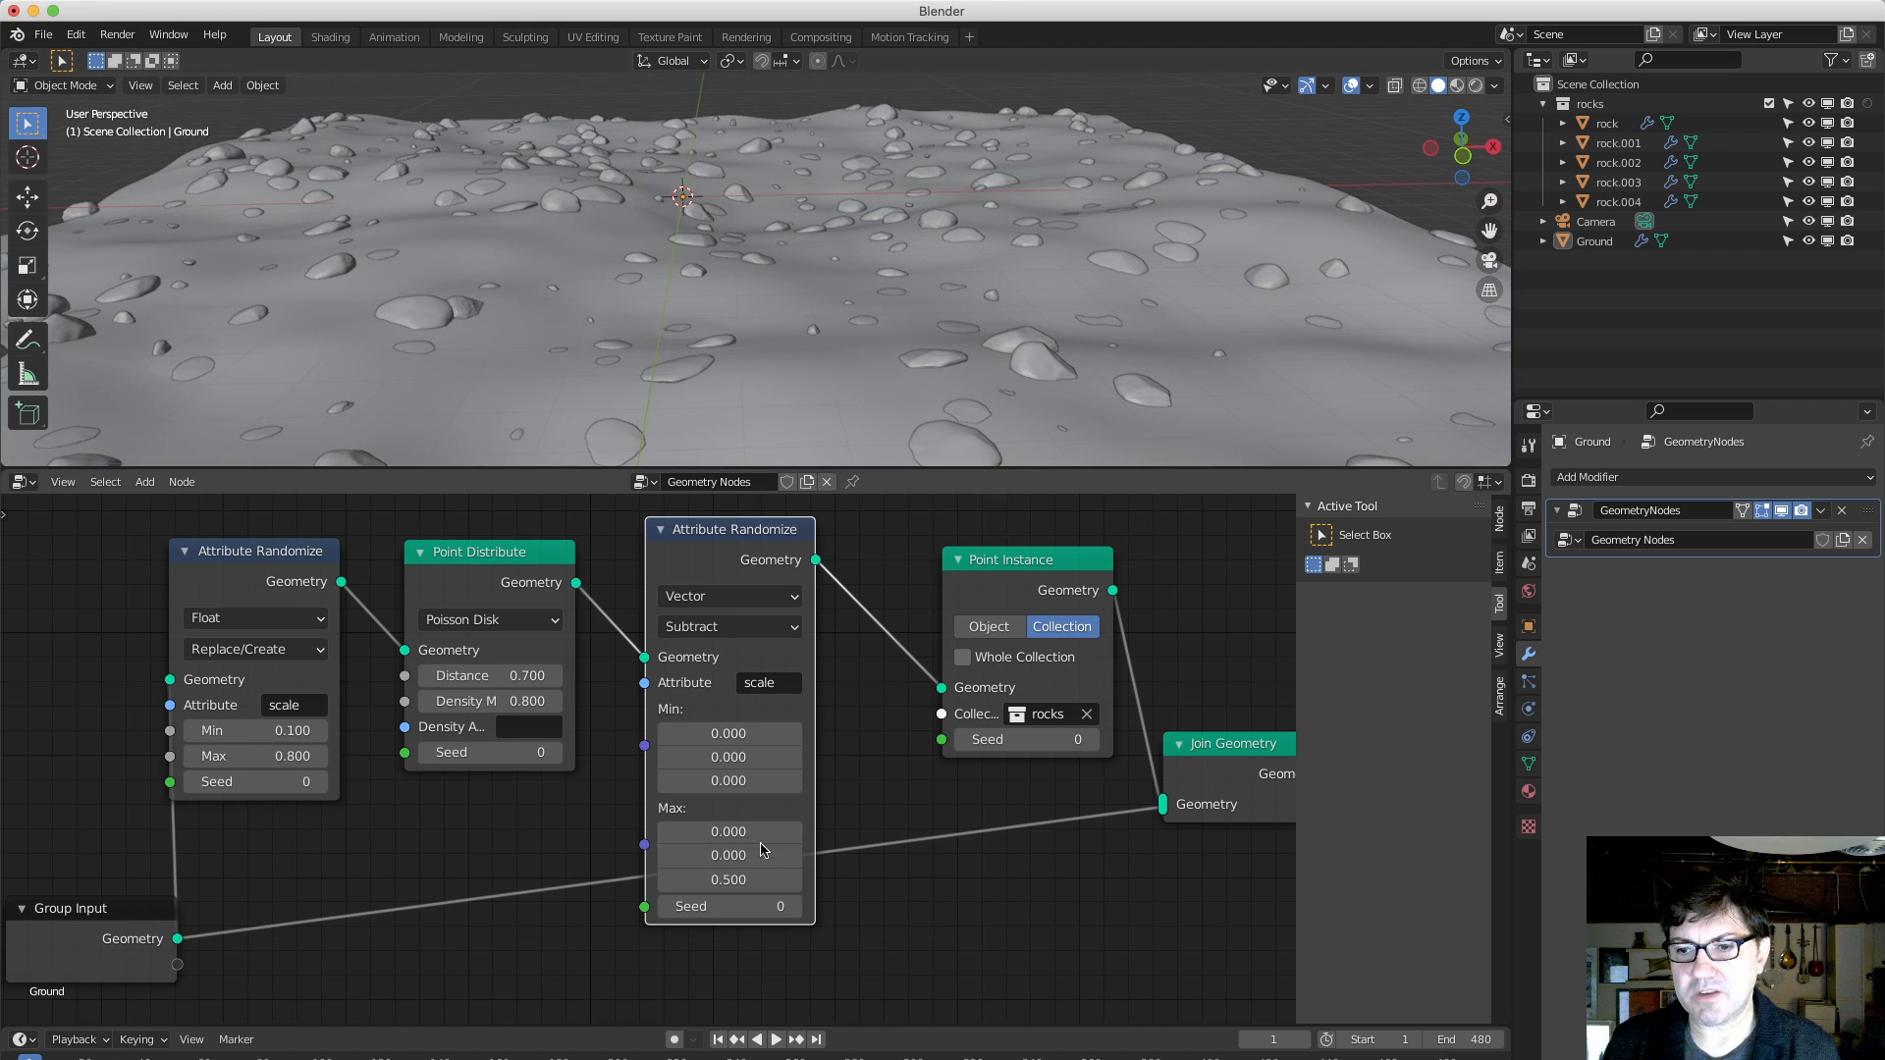
left_click(746, 877)
key("BackSpace")
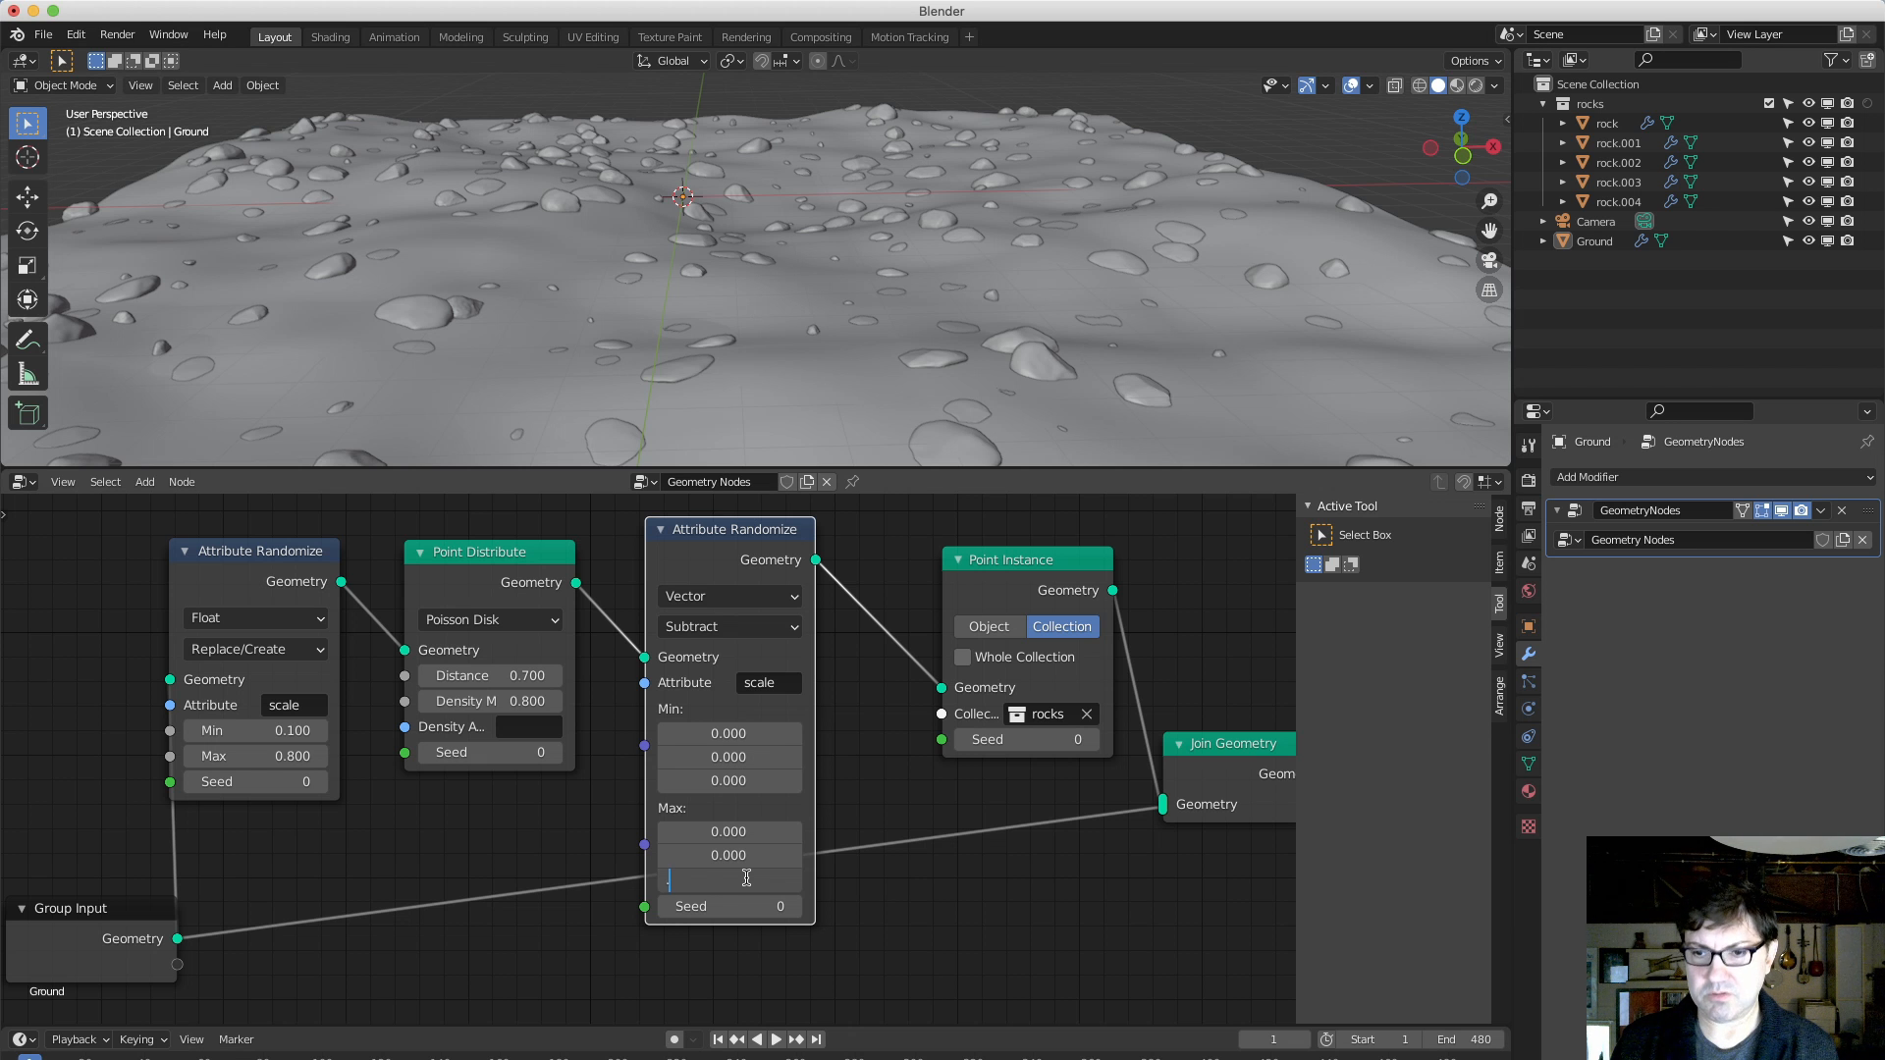
key("Return")
middle_click_drag(634, 353, 720, 300)
scroll(744, 324, "down", 1)
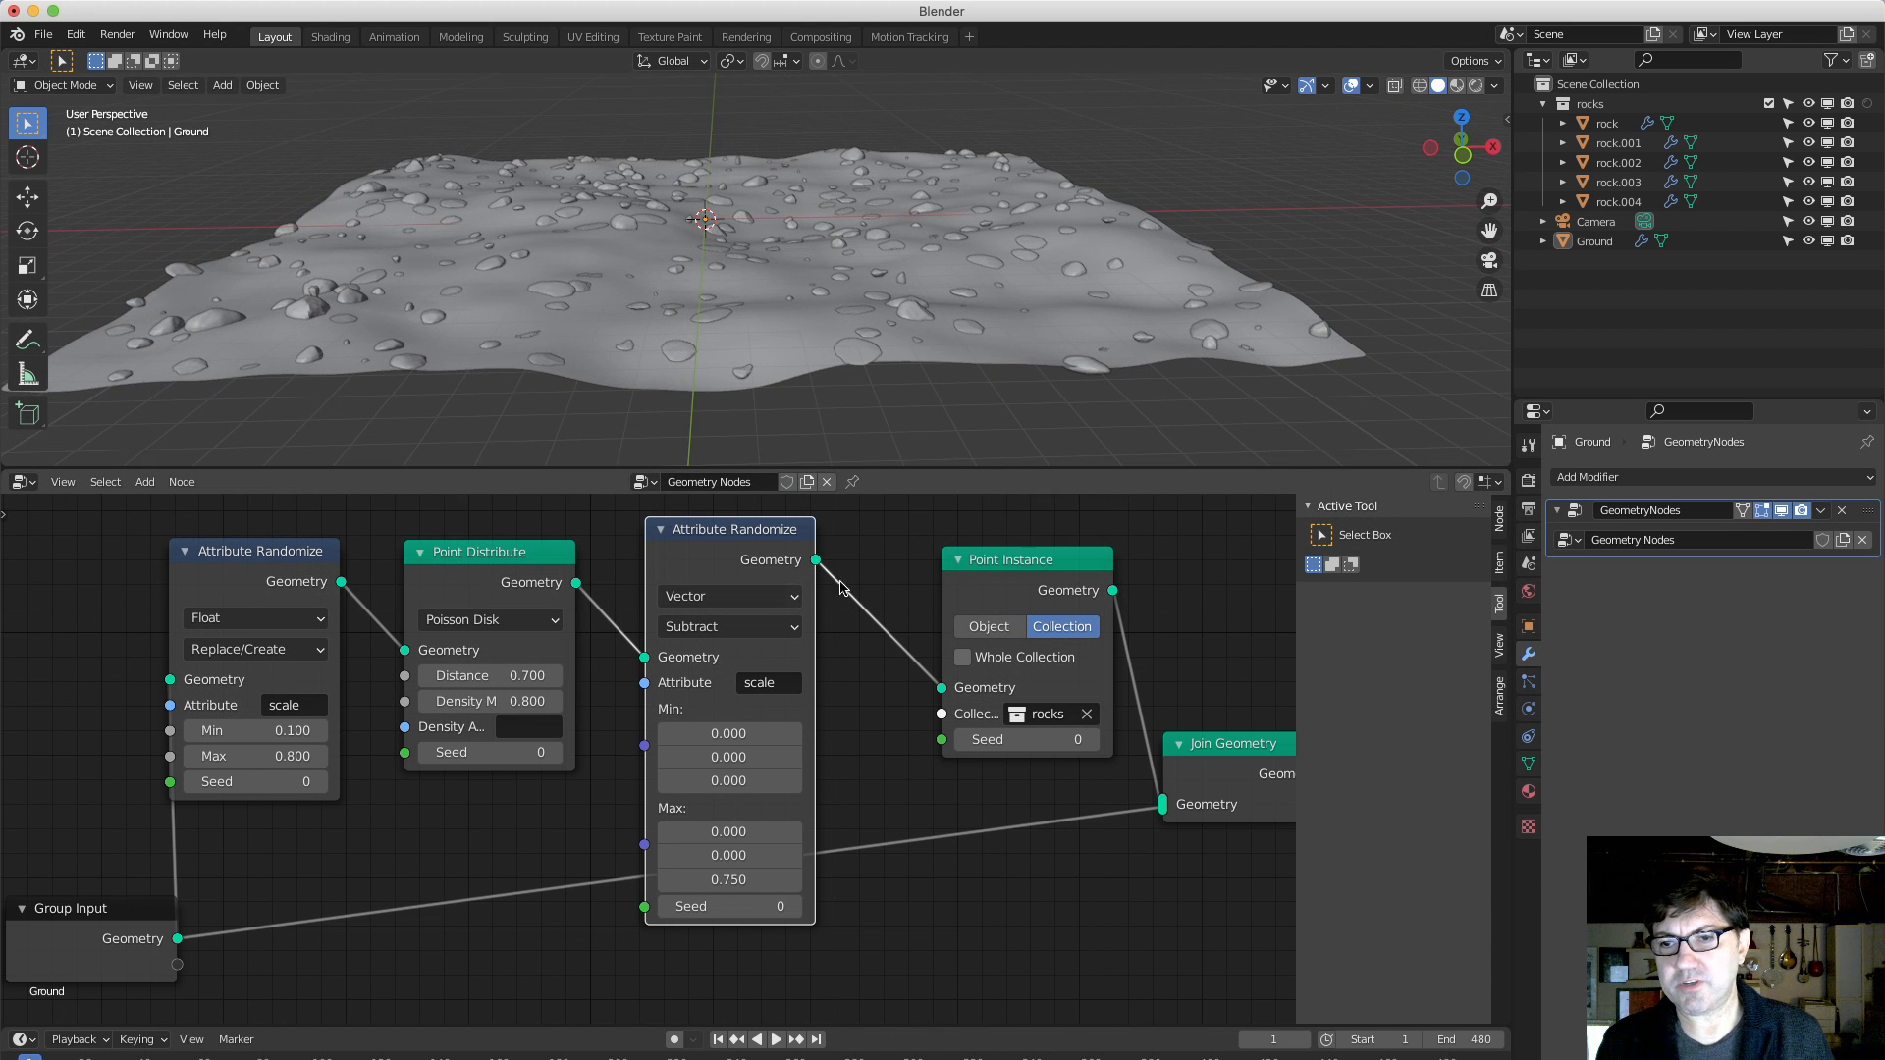
Move the downstream nodes aside and insert a third Attribute Randomize node between the vector scale randomizer and Point Instance.
scroll(849, 746, "down", 1)
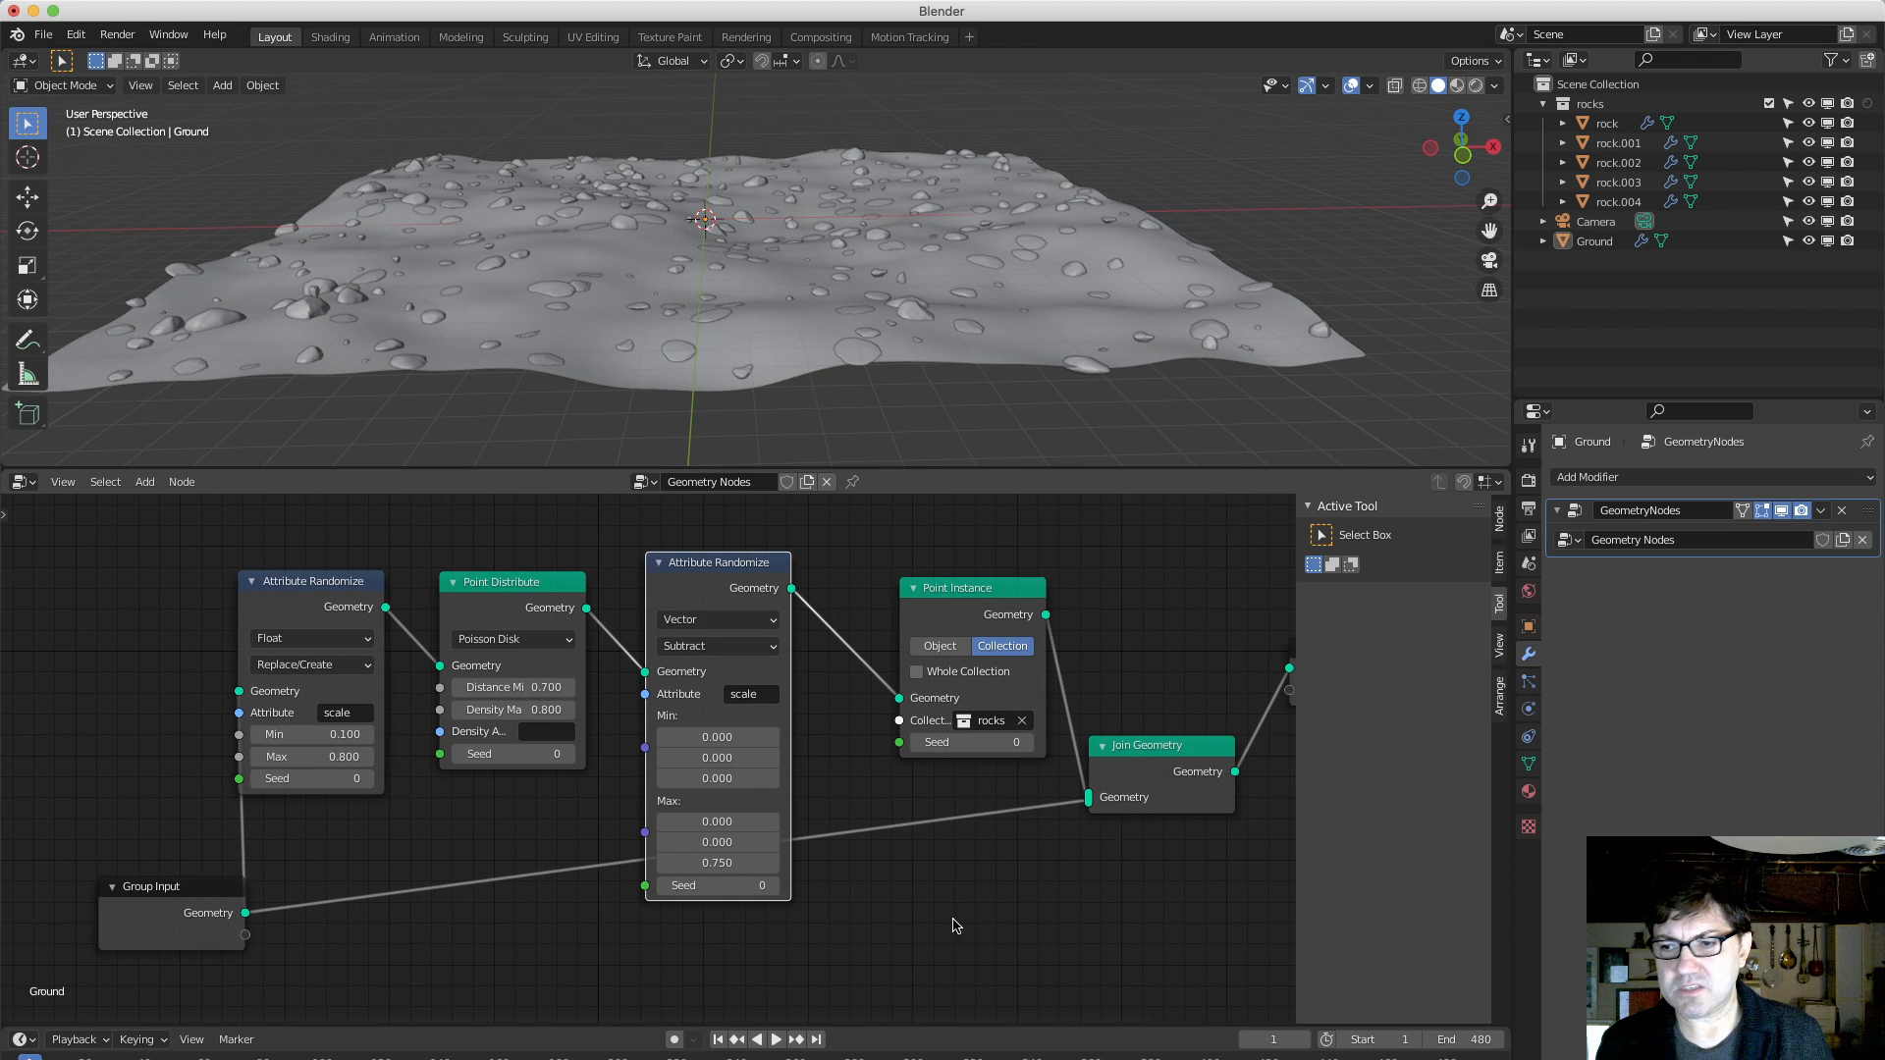
middle_click_drag(957, 925, 665, 934)
left_click_drag(1143, 594, 1095, 771)
left_click_drag(674, 630, 874, 605)
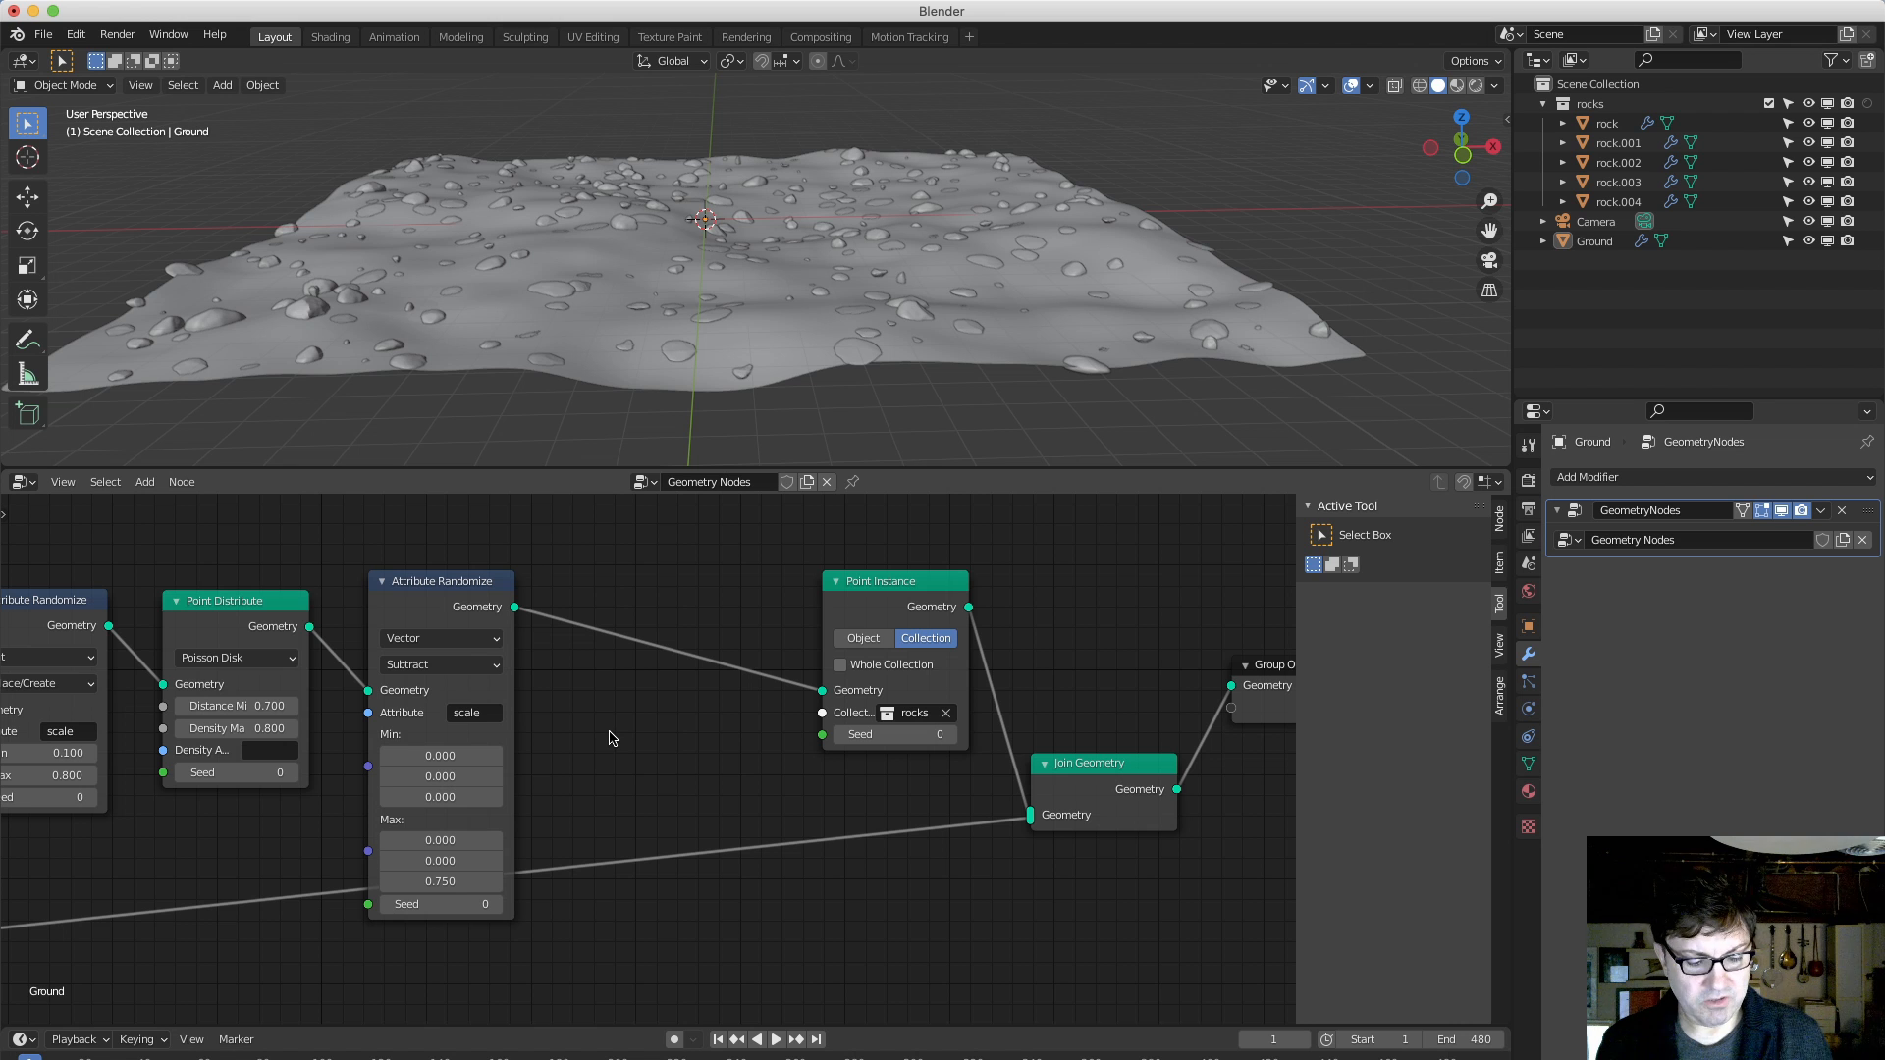
key("shift+a")
mouse_move(611, 738)
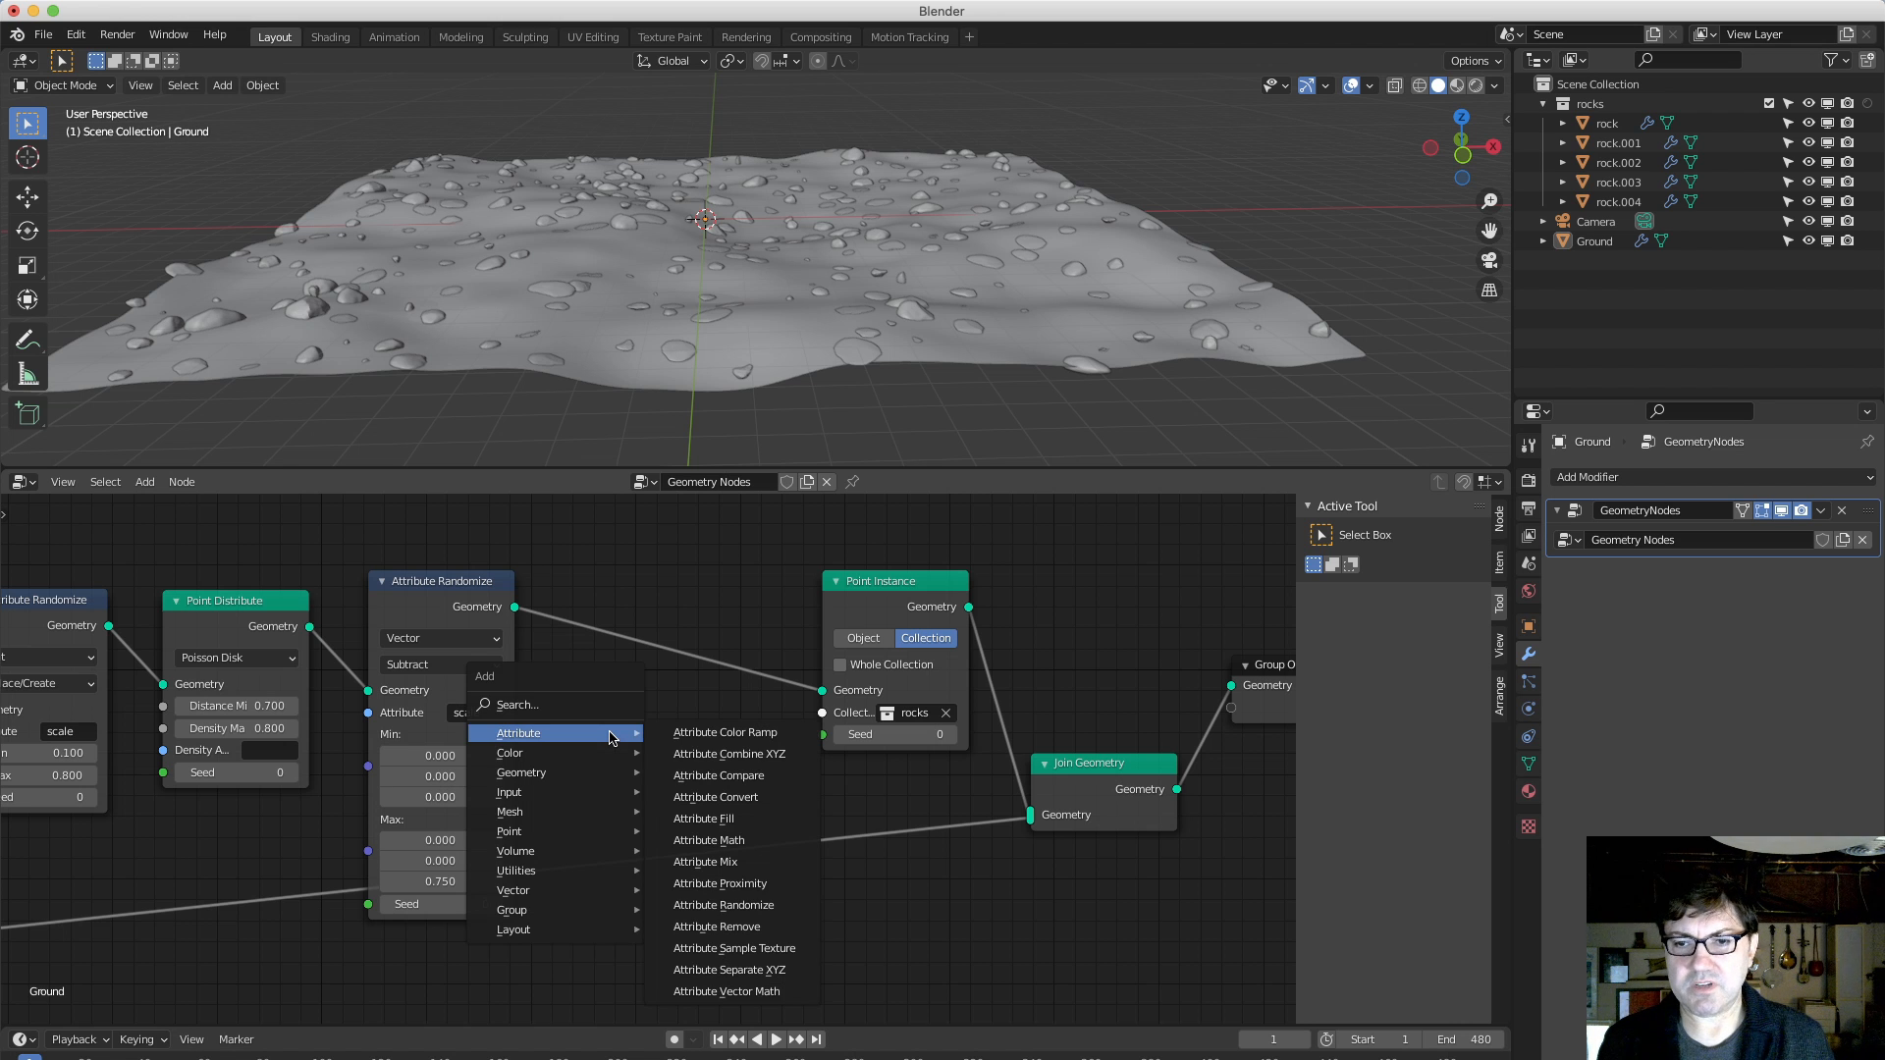
left_click(773, 907)
left_click(615, 589)
left_click_drag(681, 589, 664, 584)
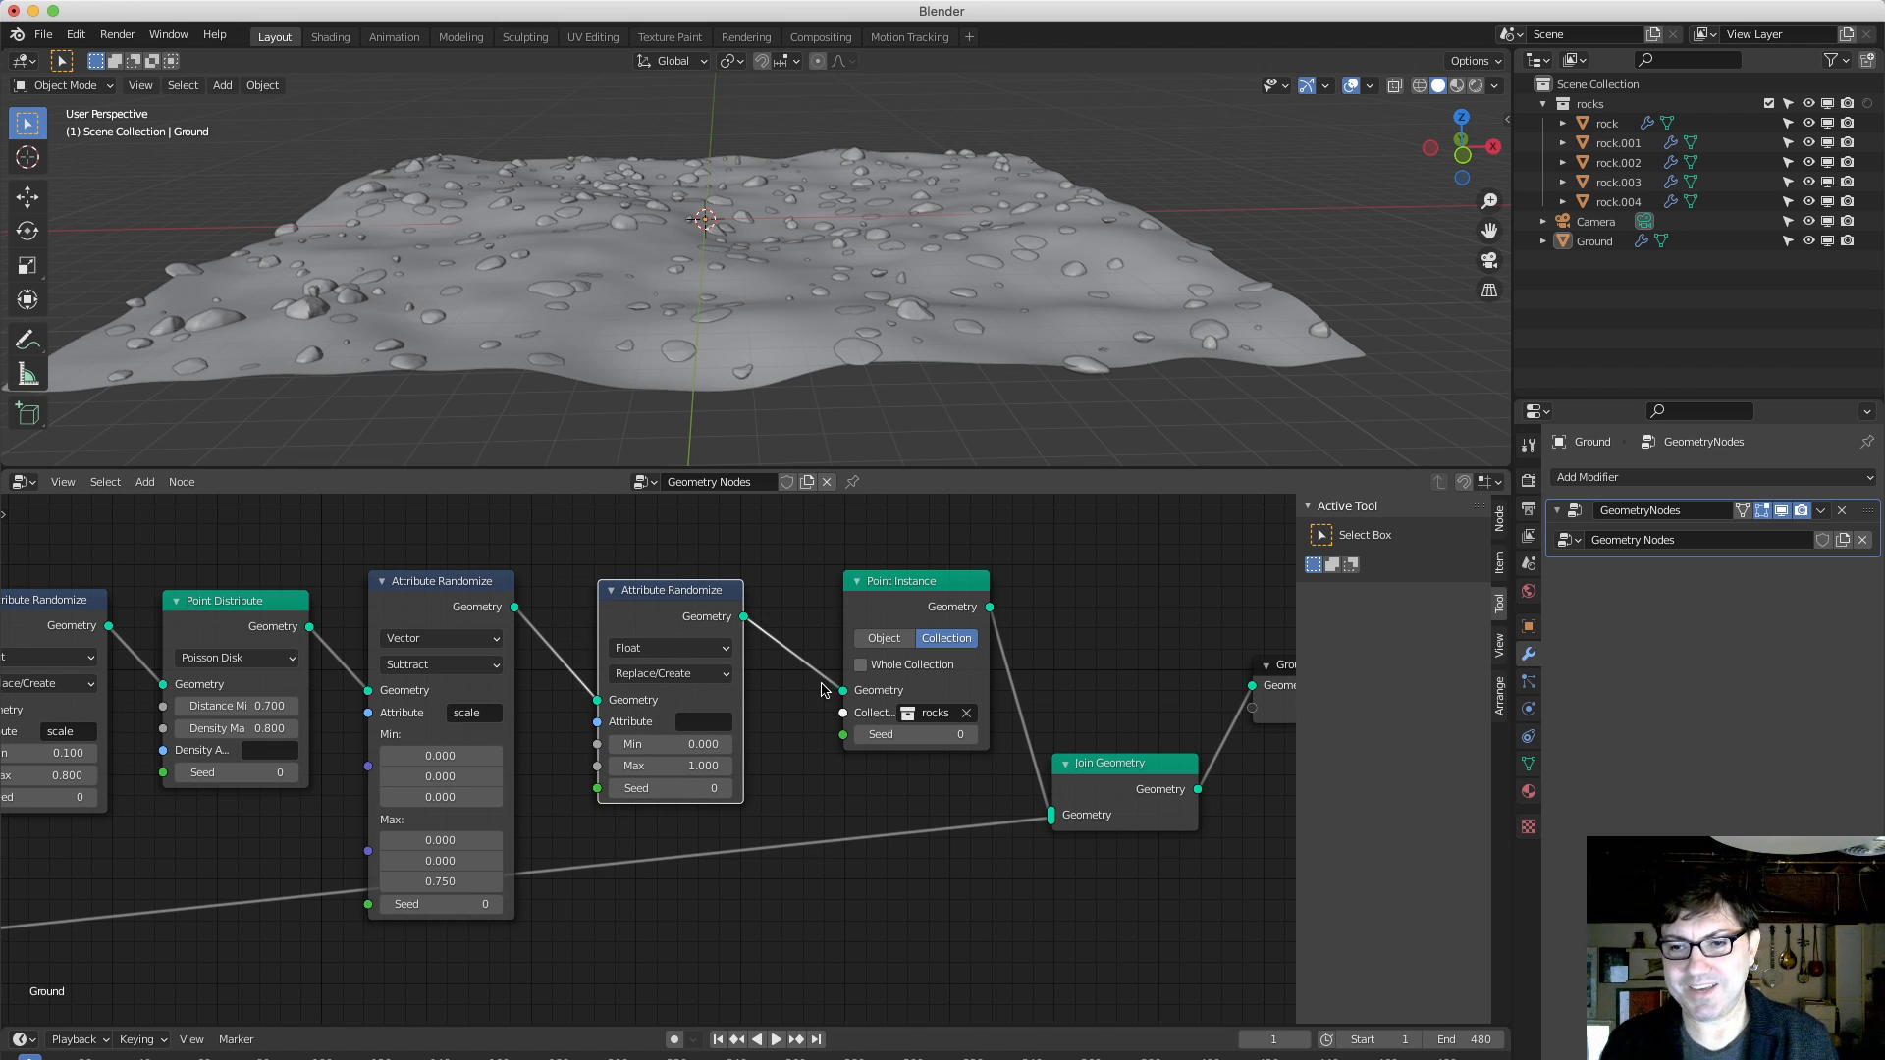
Set the third Attribute Randomize node's data type to Vector, its operation to Add and its attribute to position.
left_click(722, 650)
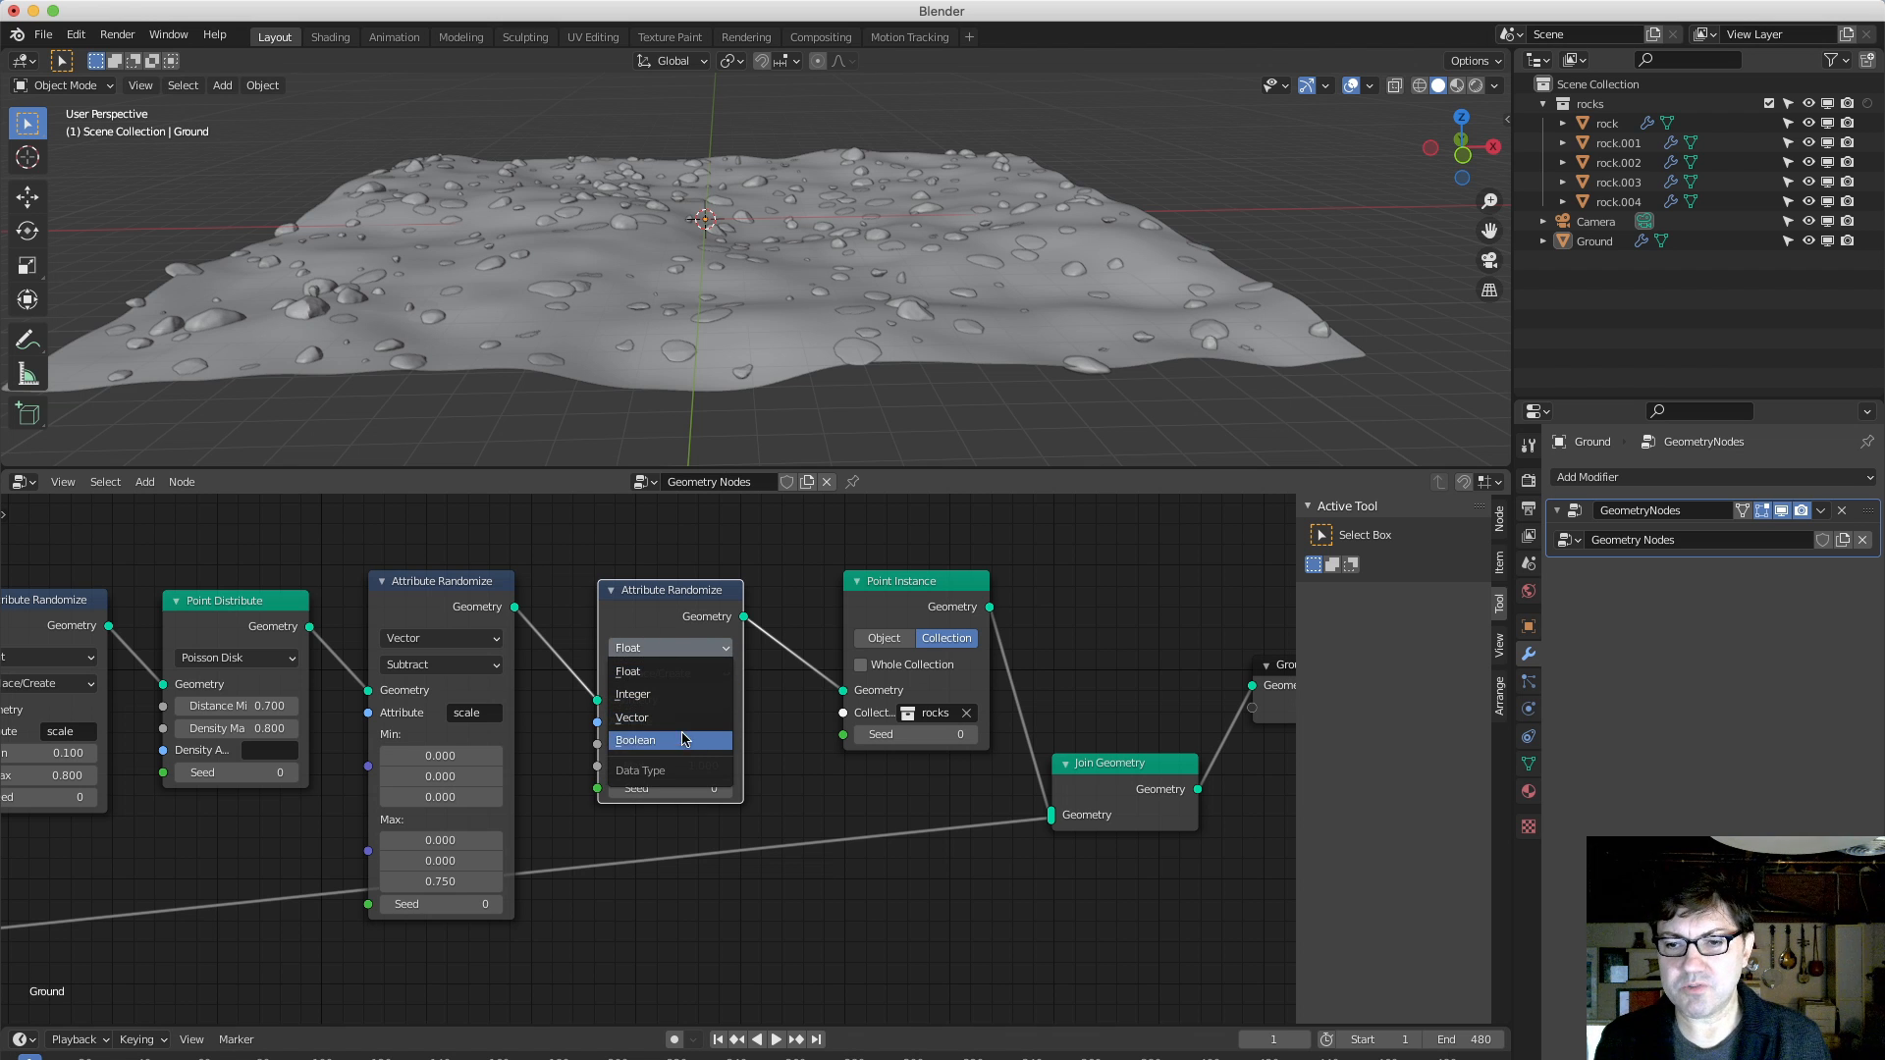
left_click(681, 717)
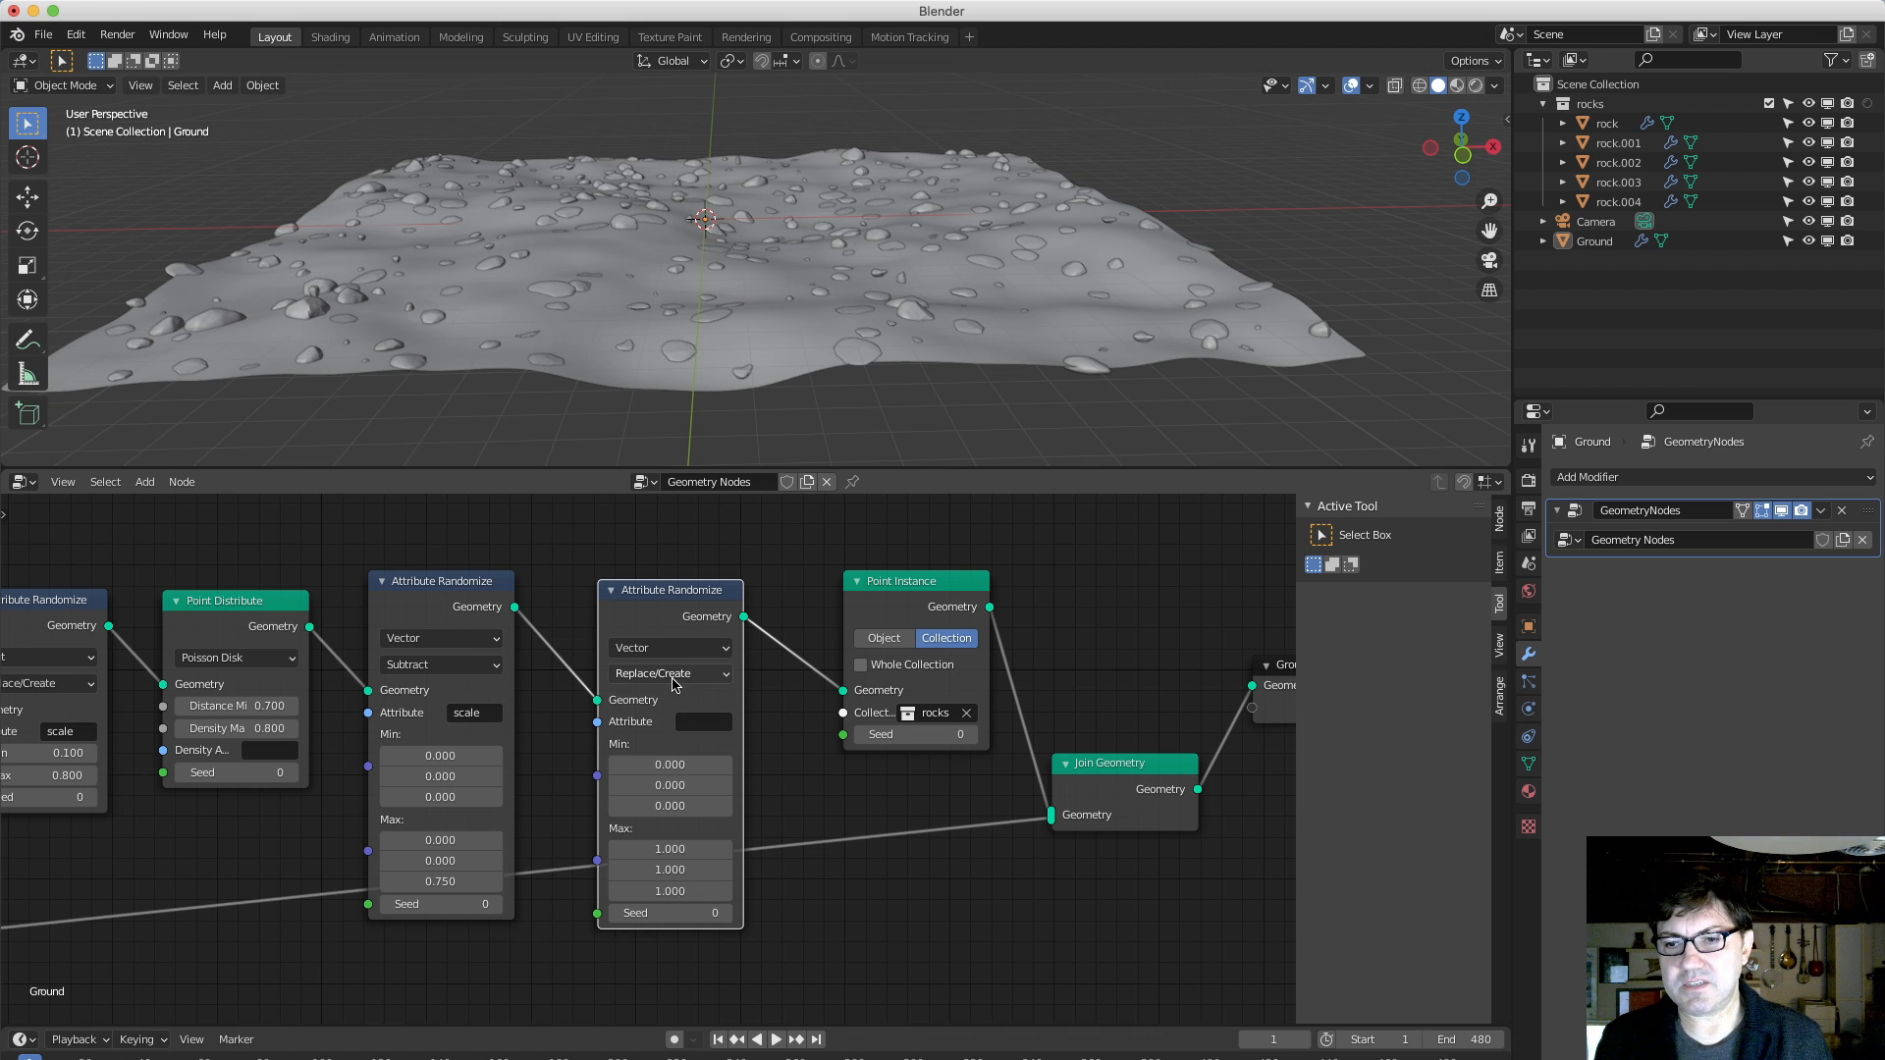
left_click(676, 678)
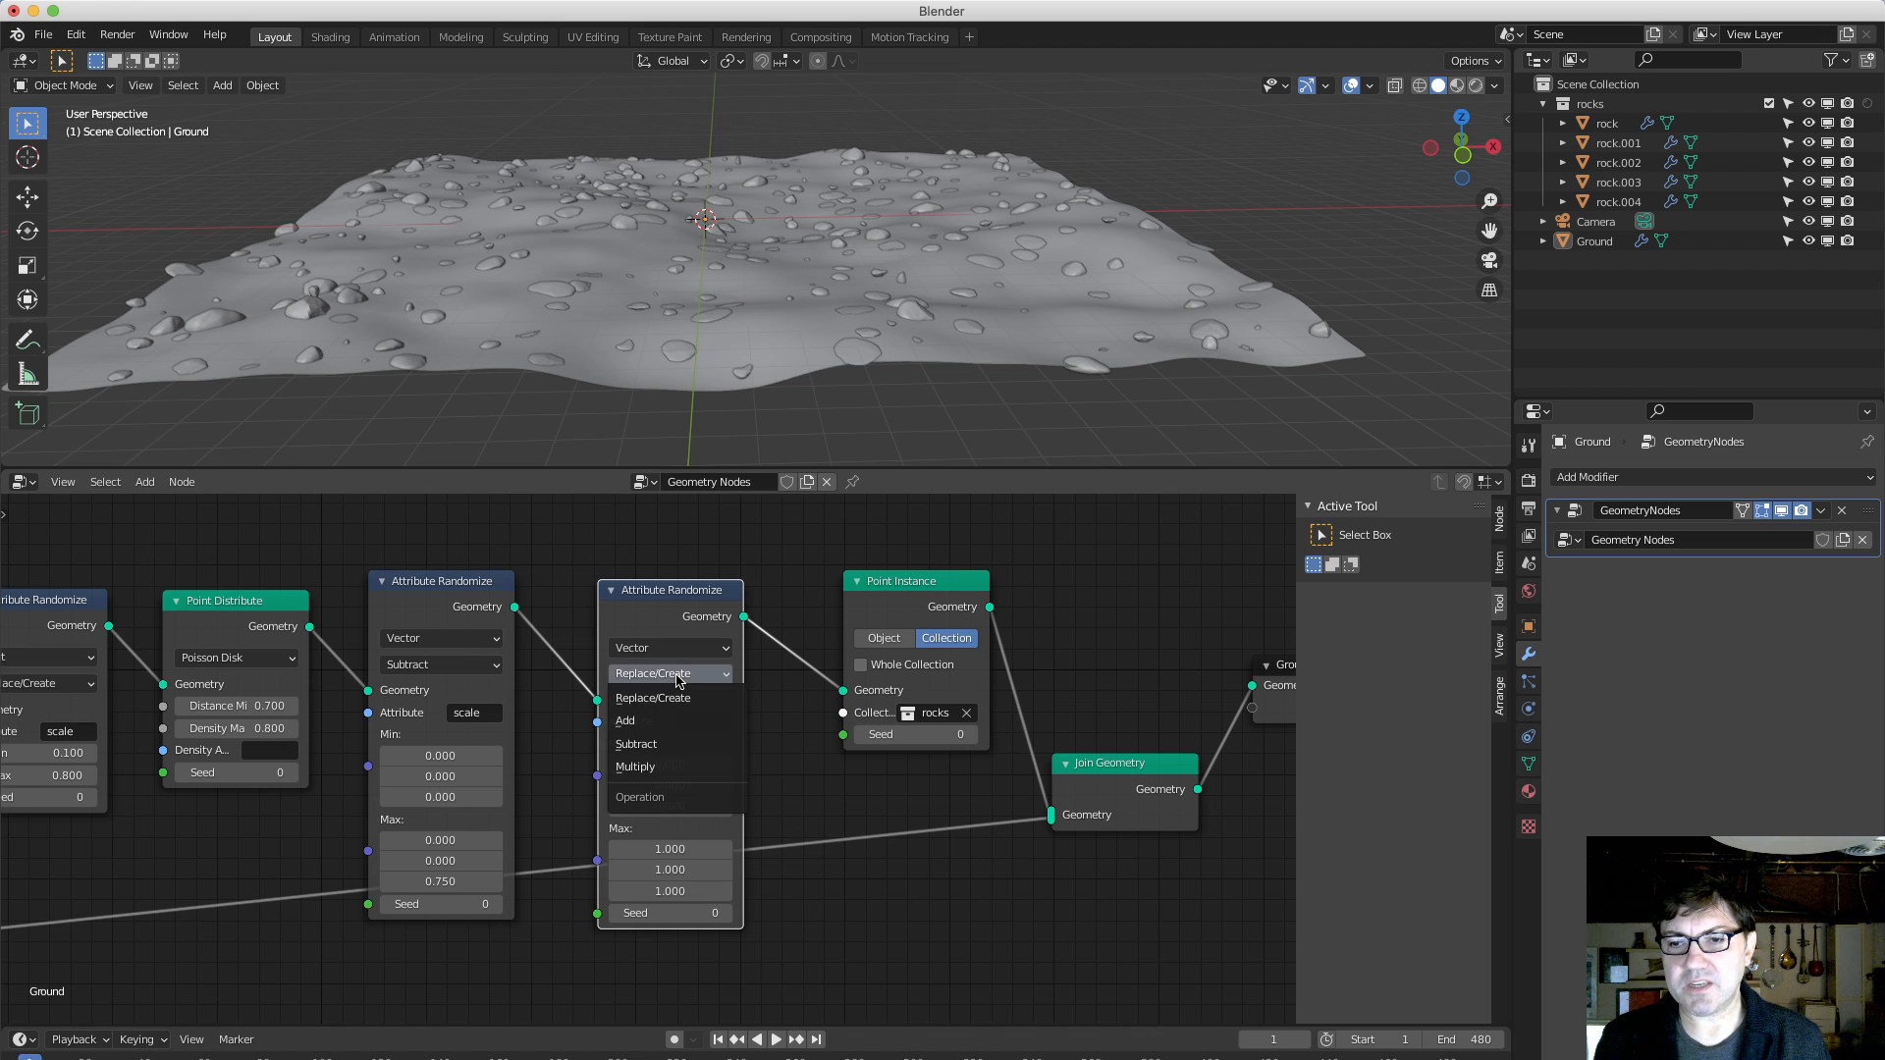
left_click(662, 723)
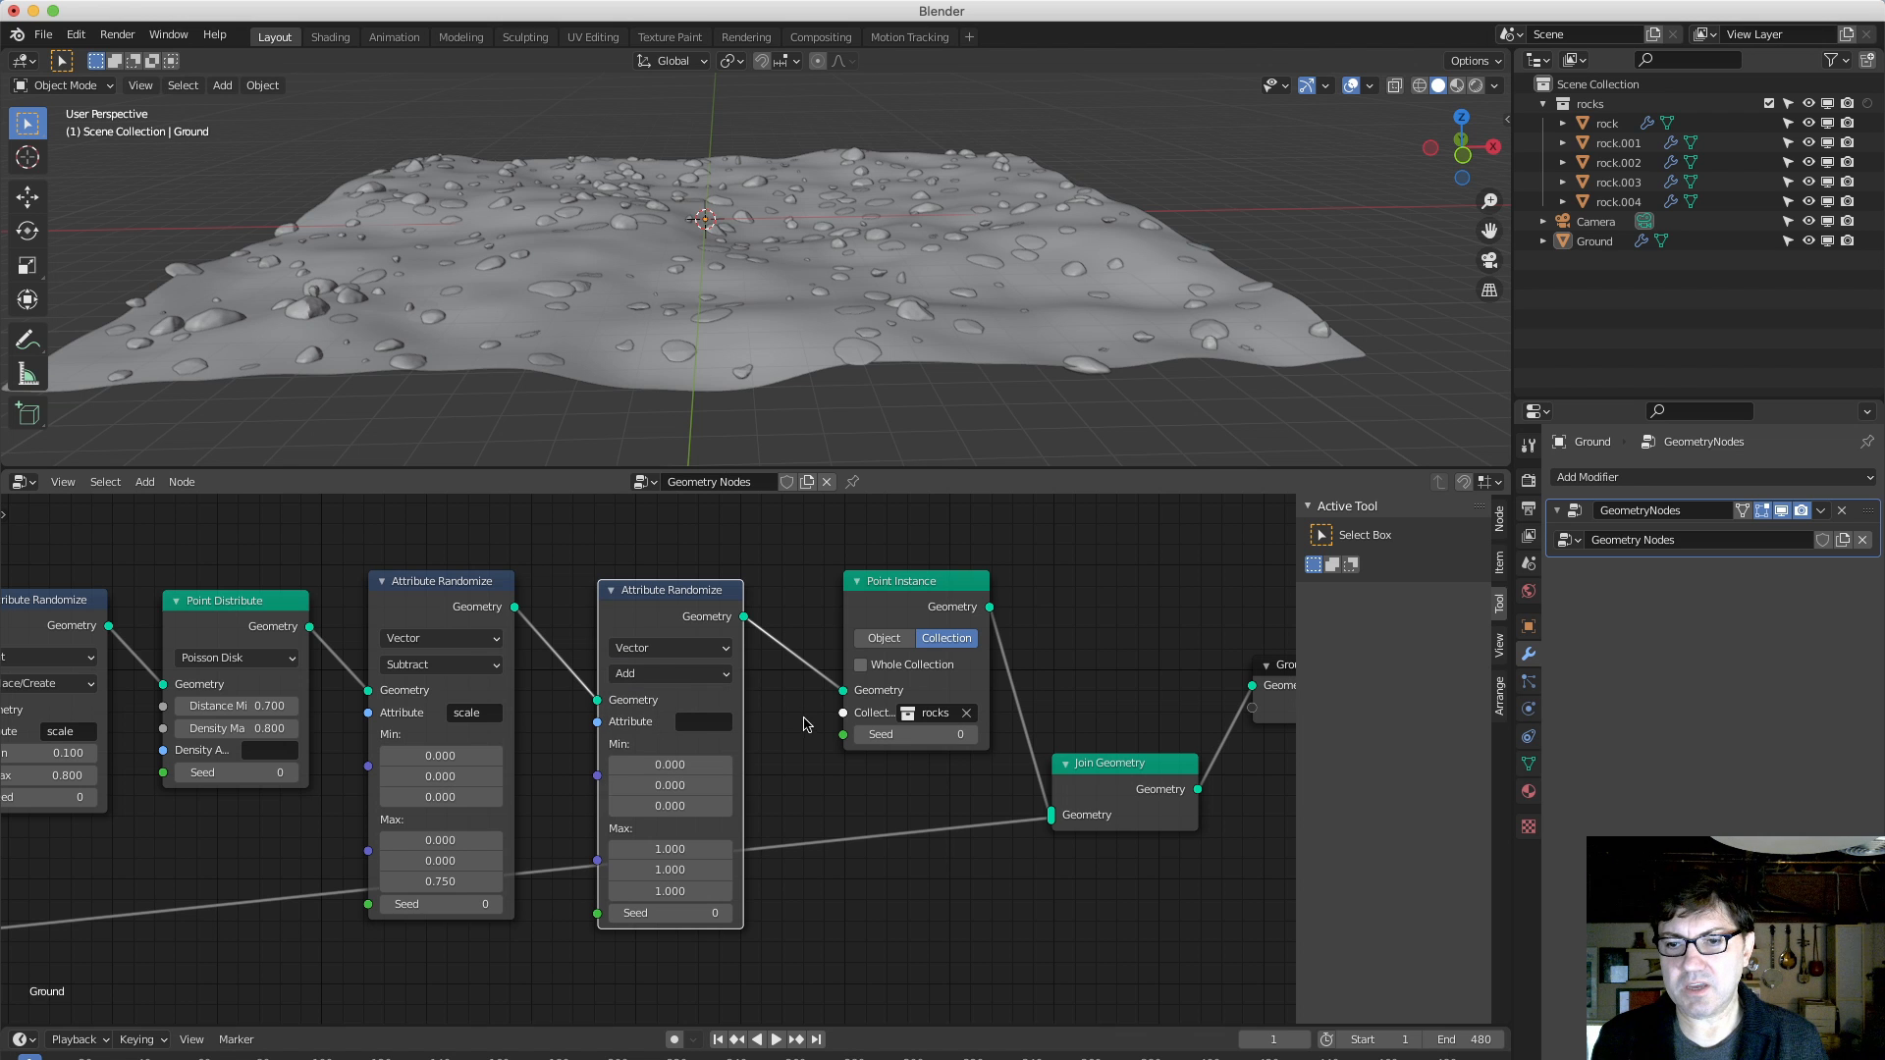
left_click(703, 724)
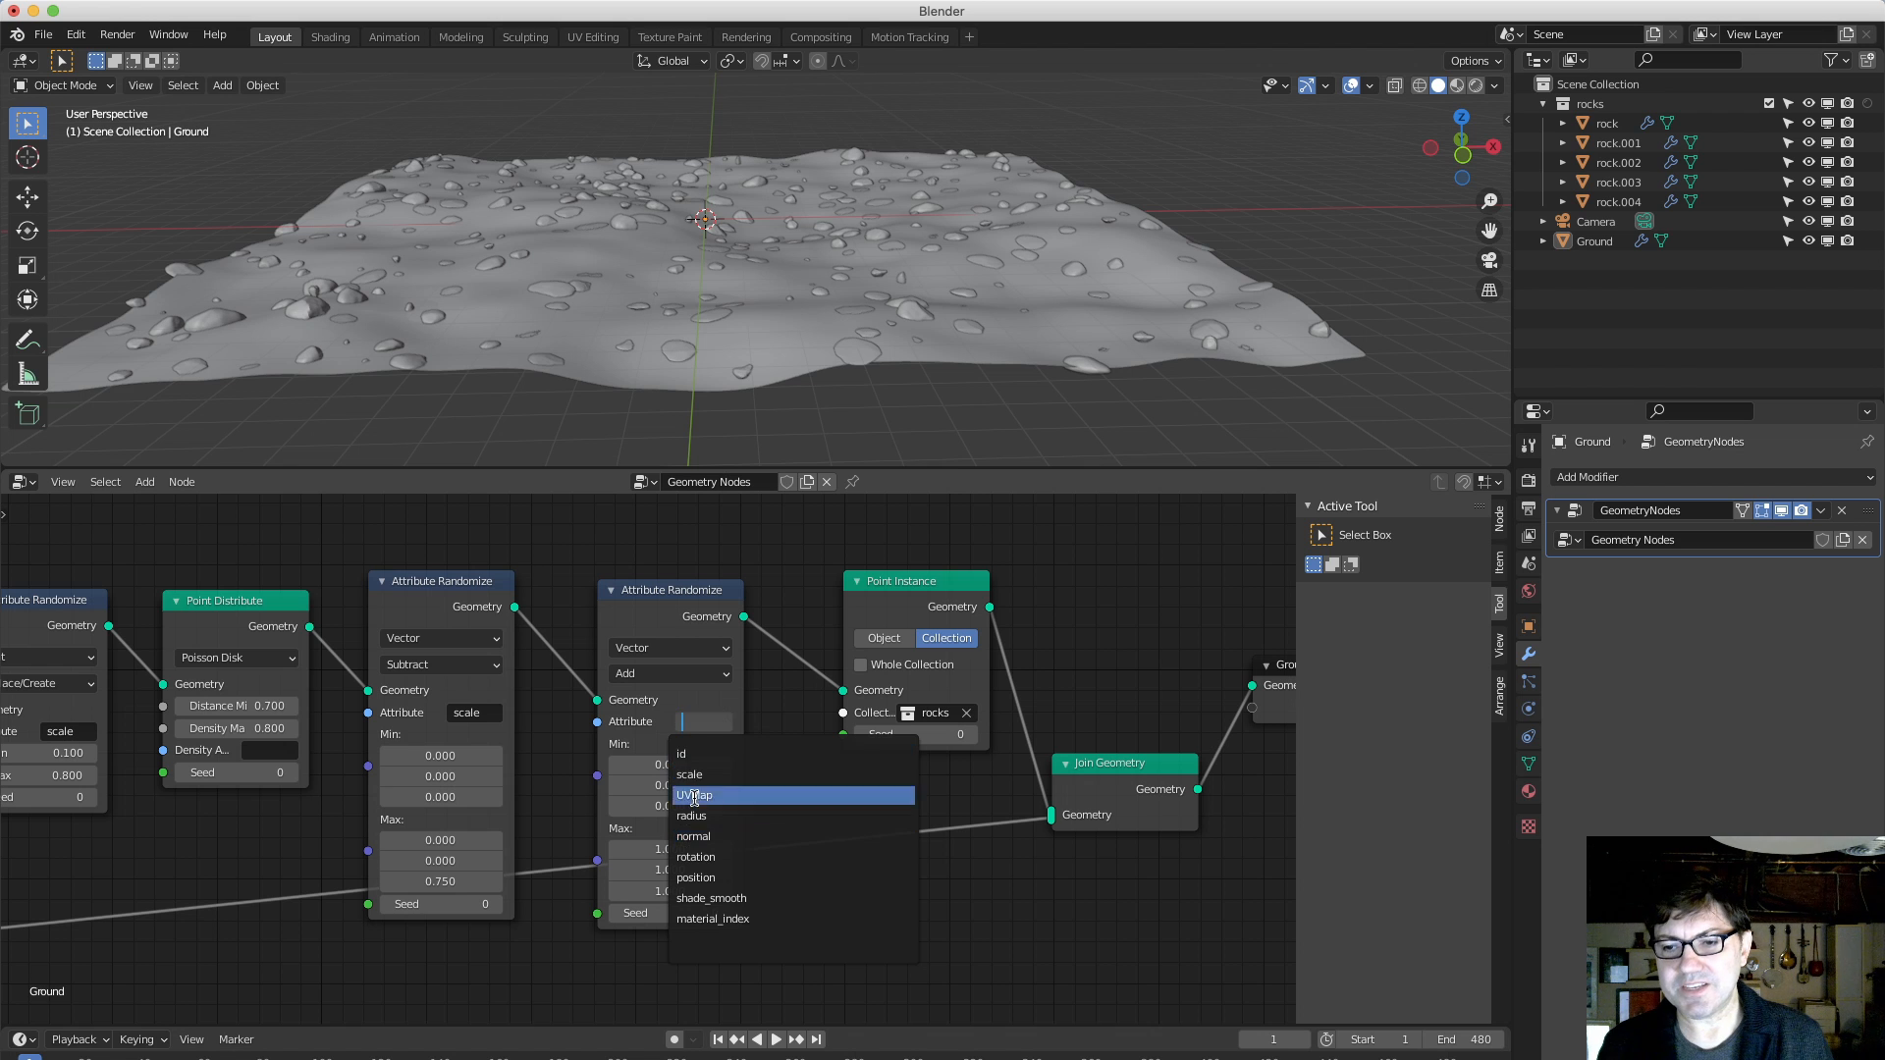
left_click(720, 878)
Set all three Max components of the position randomizer to 0.
middle_click_drag(810, 745, 814, 740)
middle_click_drag(776, 250, 795, 223)
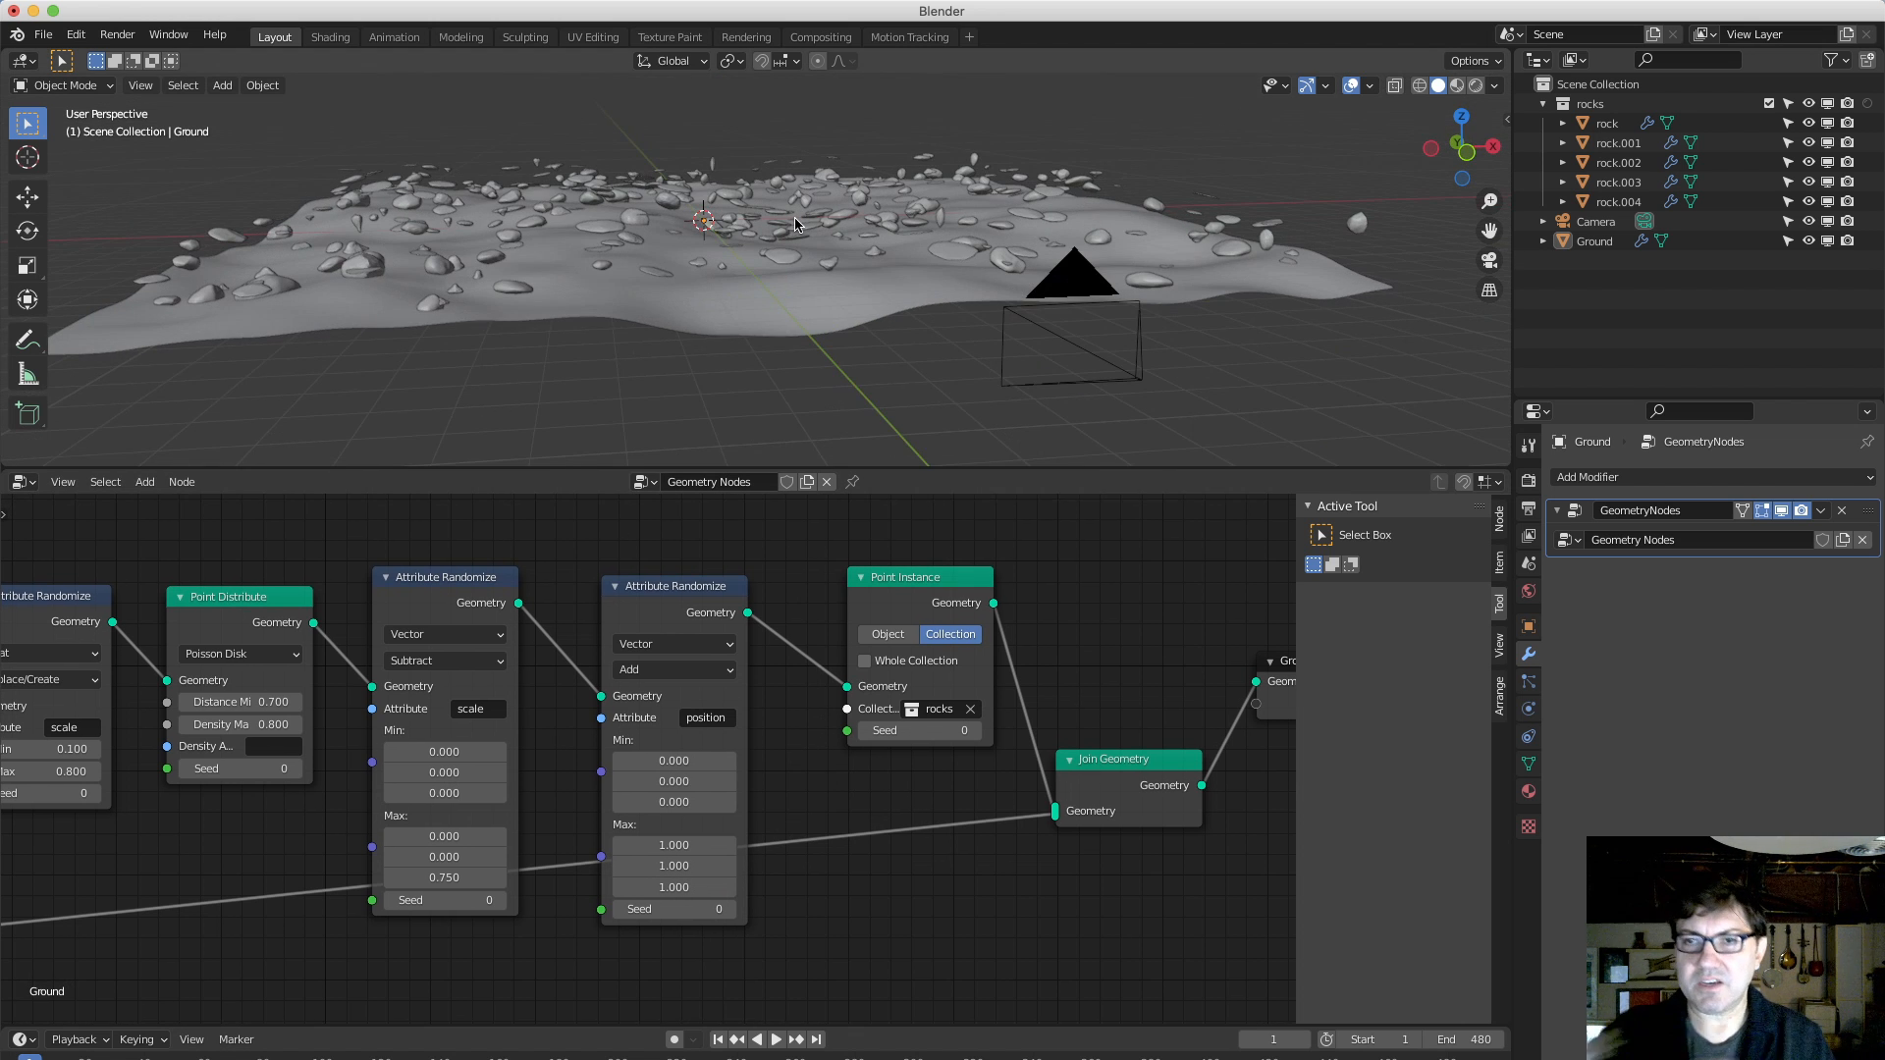
left_click(688, 846)
type("0")
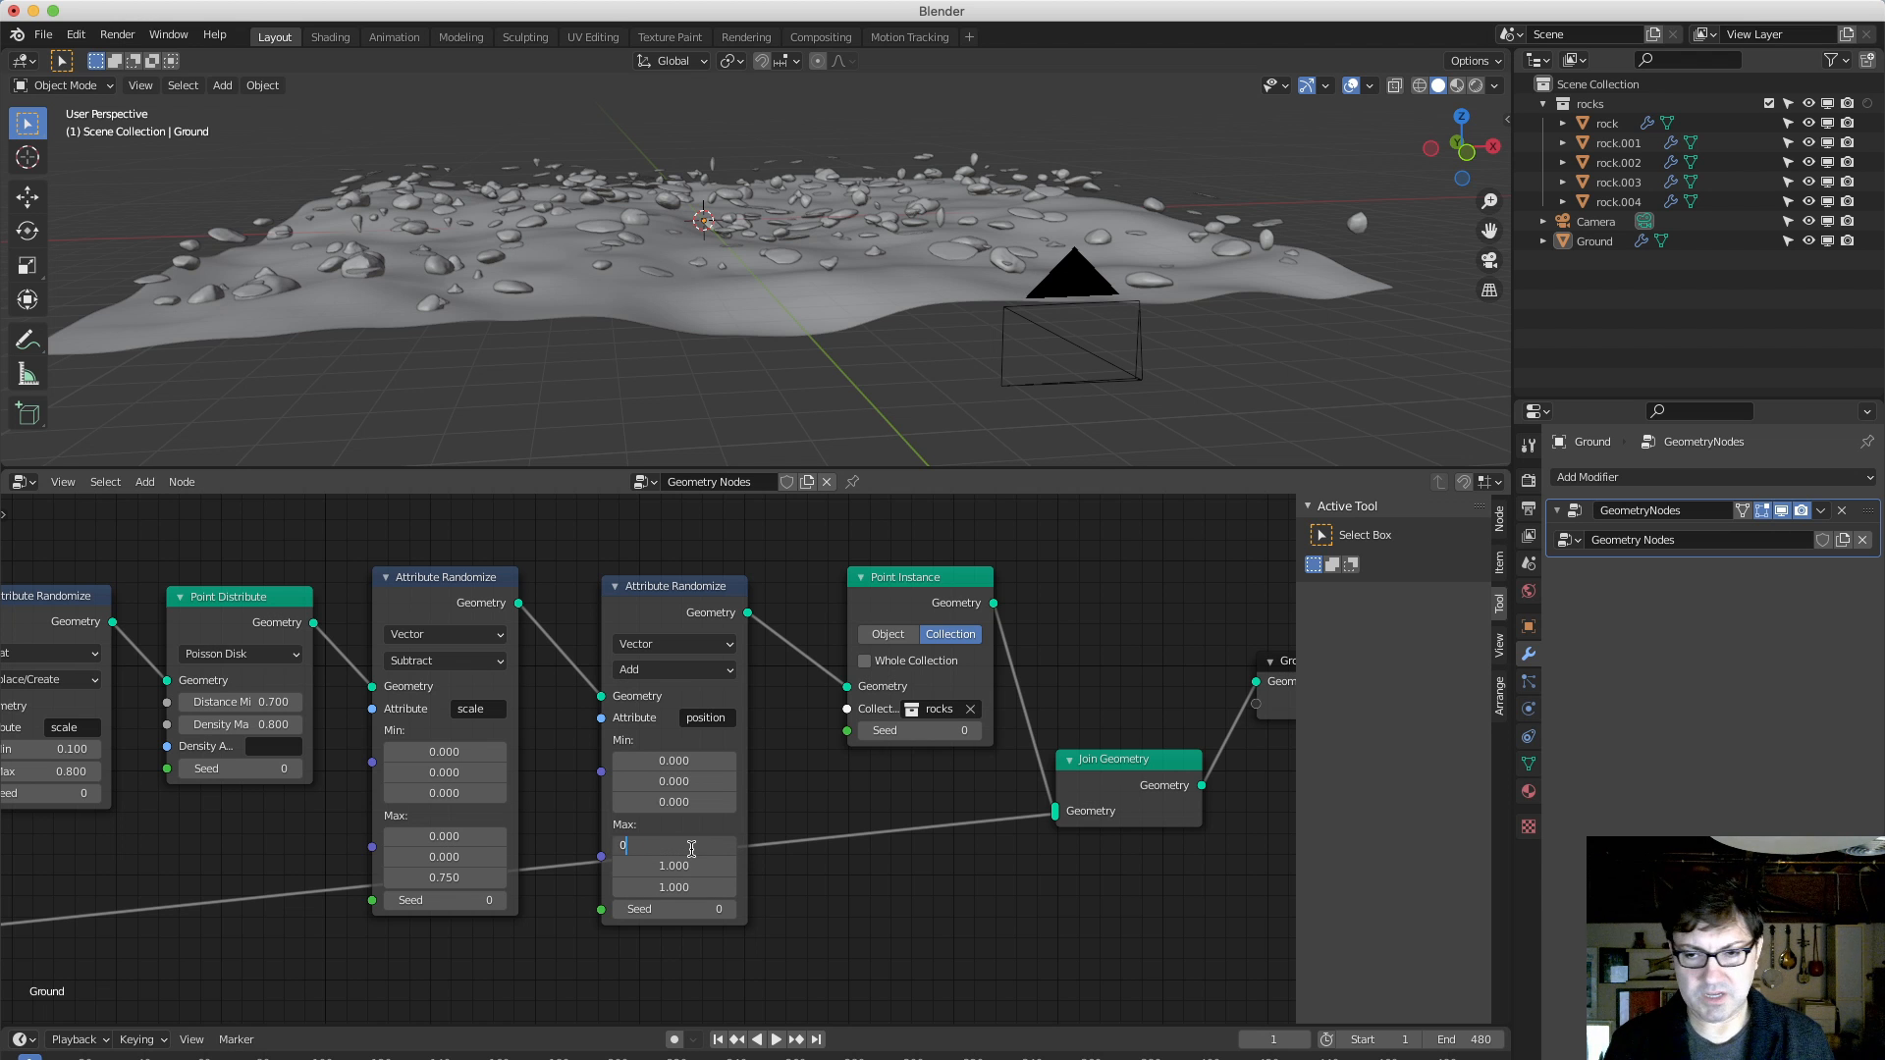
key("Tab")
type("0")
key("Tab")
type("0")
key("Return")
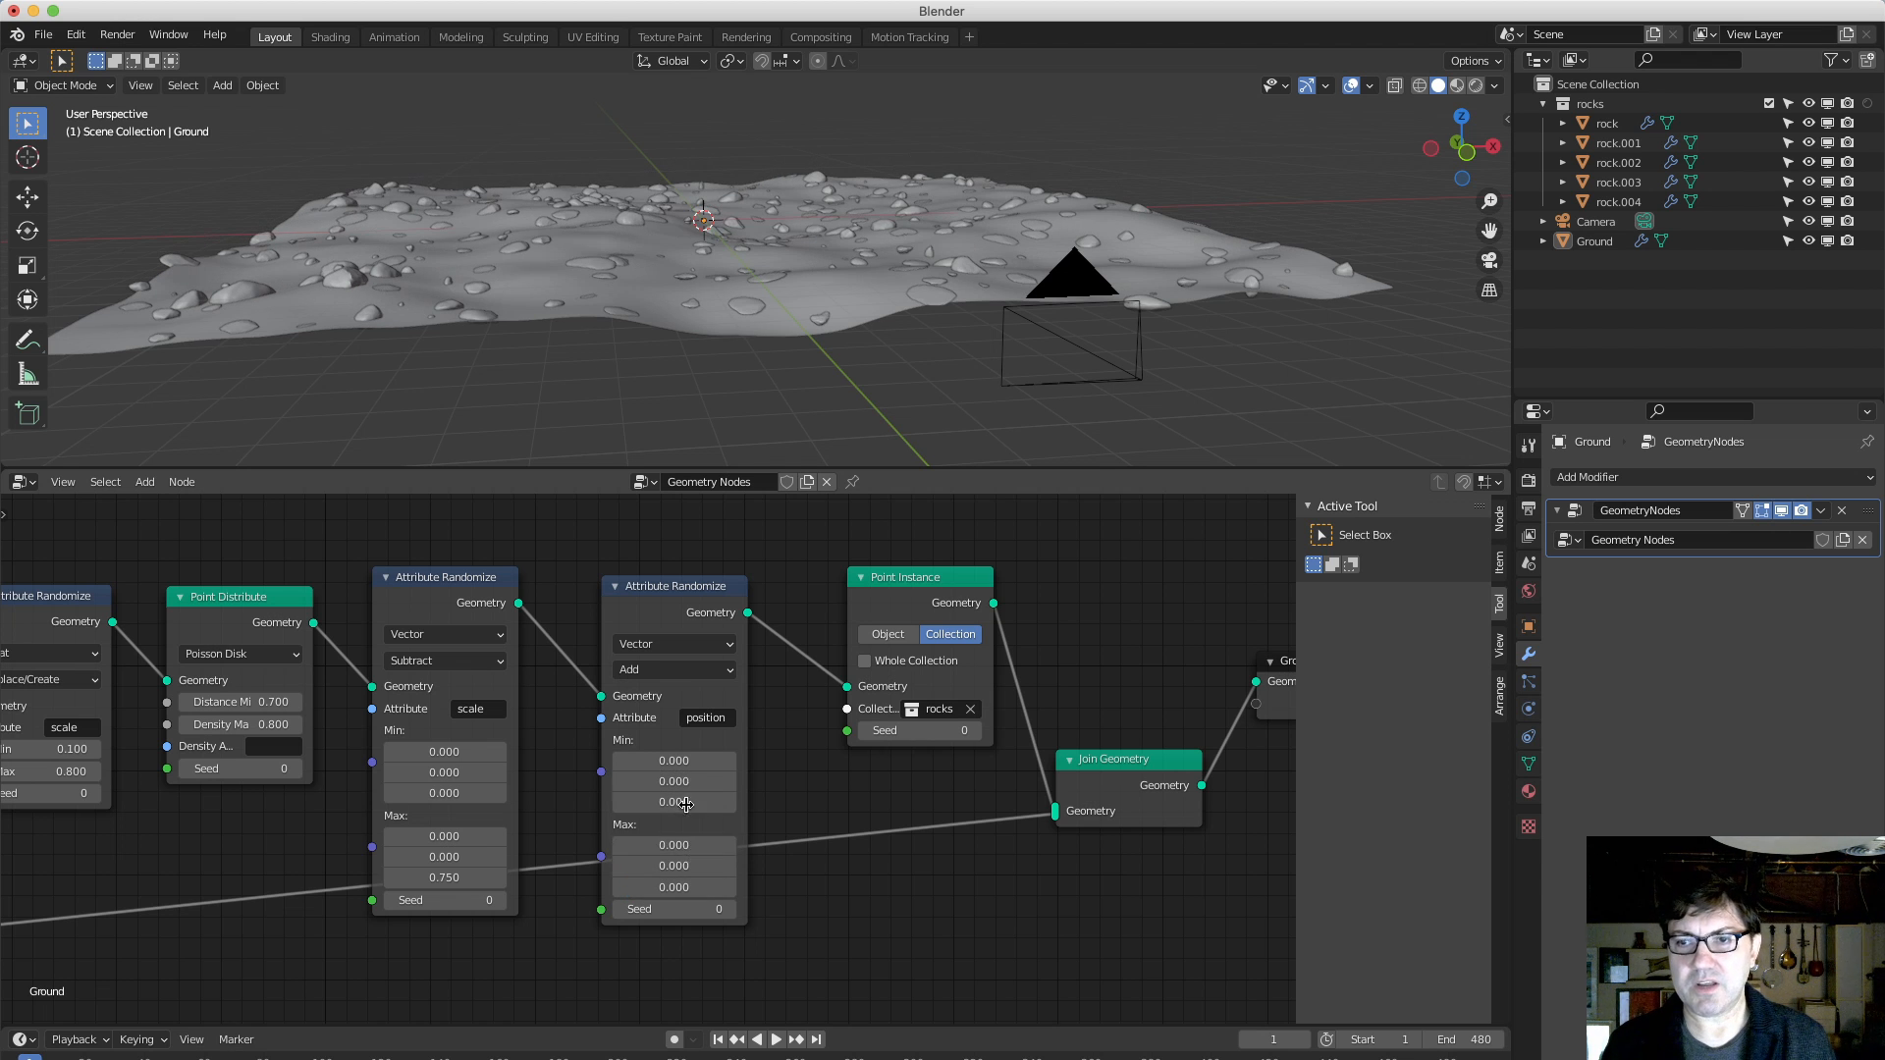
Shift the position randomizer slightly and set its Max Z to 0.1 with the Subtract operation.
left_click_drag(681, 586, 684, 563)
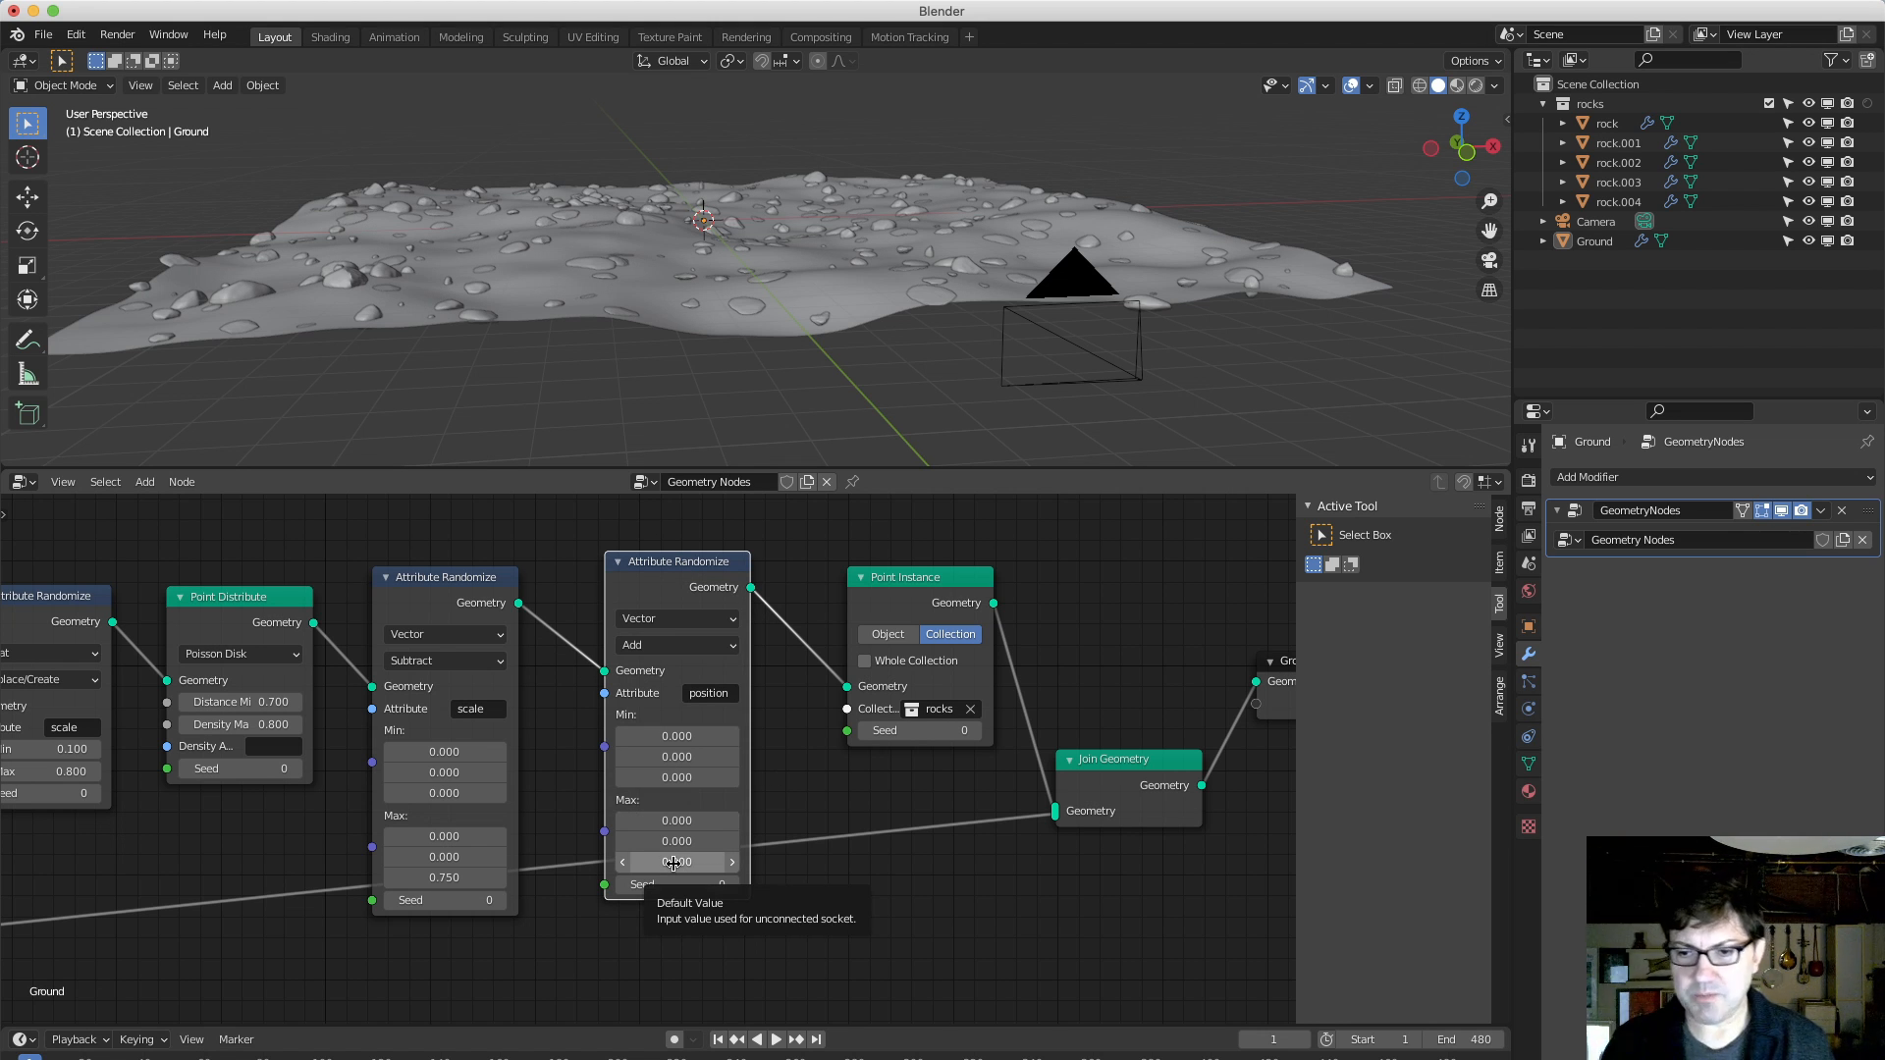
mouse_move(673, 863)
left_mouse_down()
mouse_move(791, 862)
mouse_move(674, 863)
left_mouse_up()
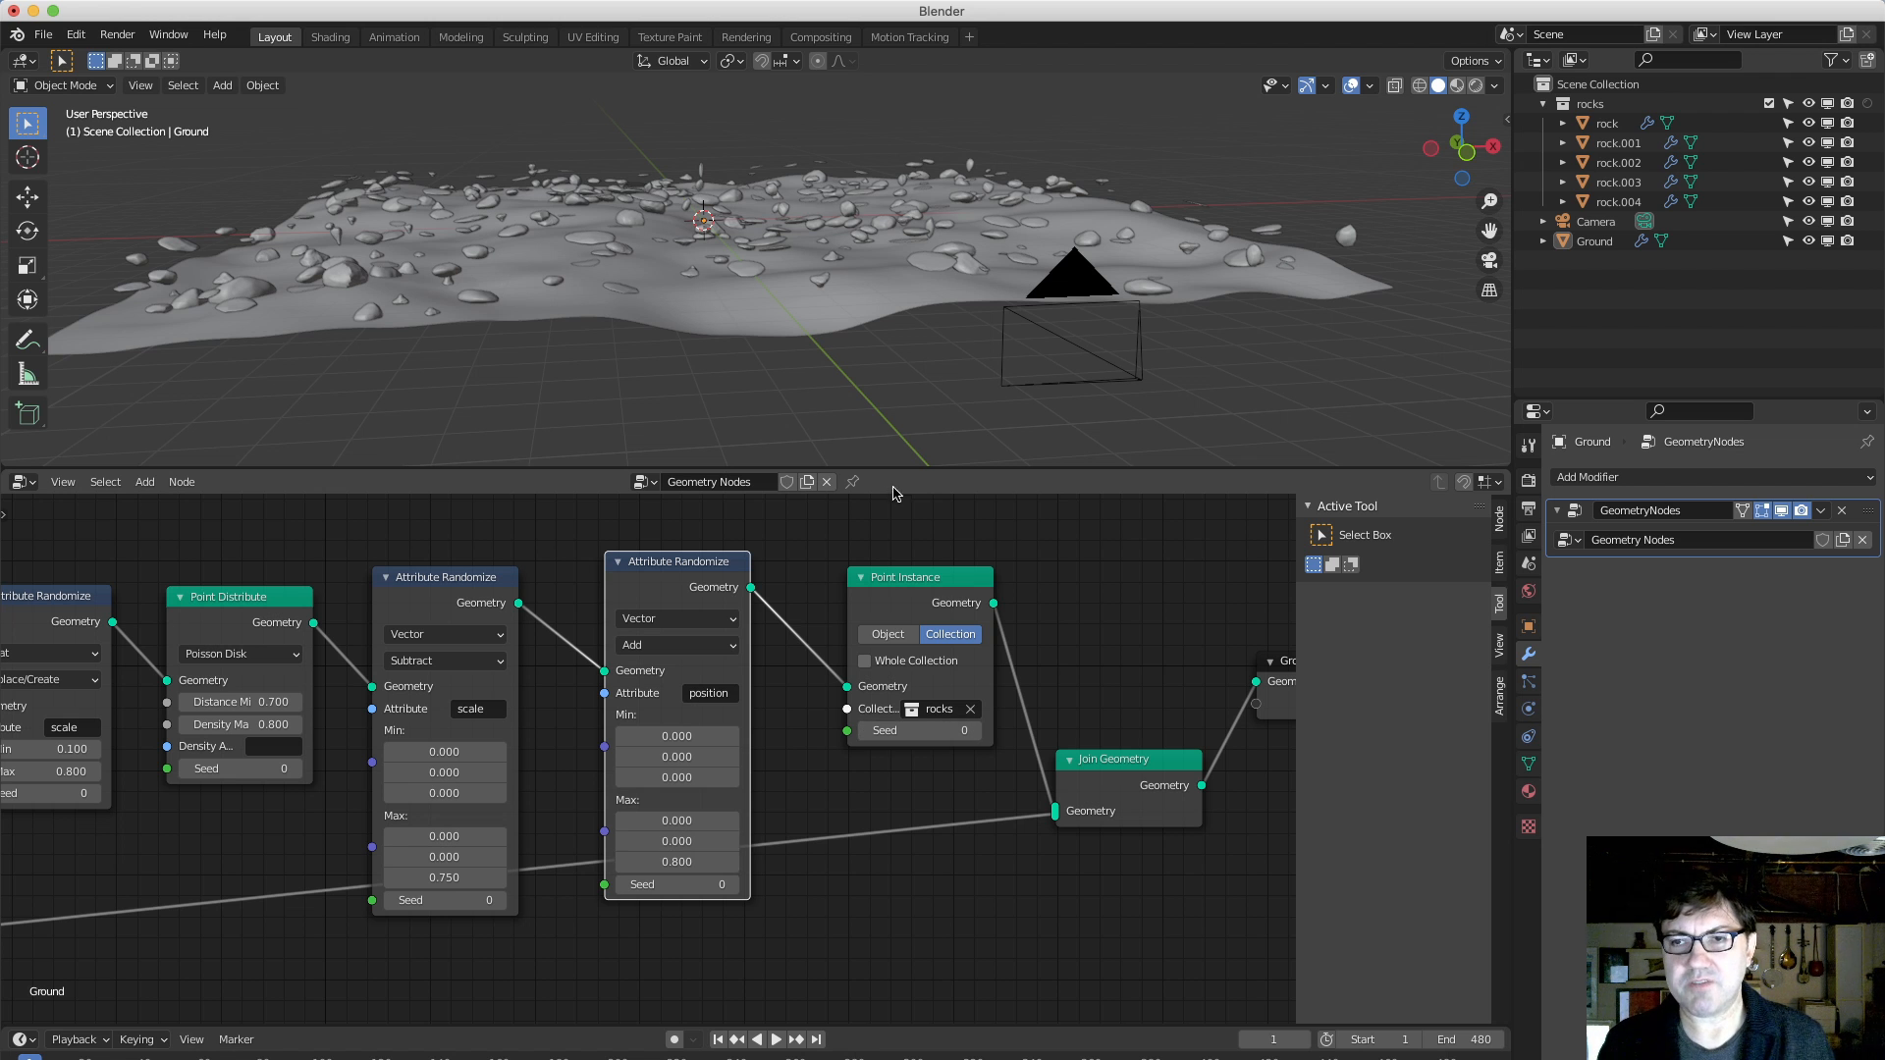
mouse_move(746, 325)
middle_mouse_down()
mouse_move(714, 333)
mouse_move(741, 318)
middle_mouse_up()
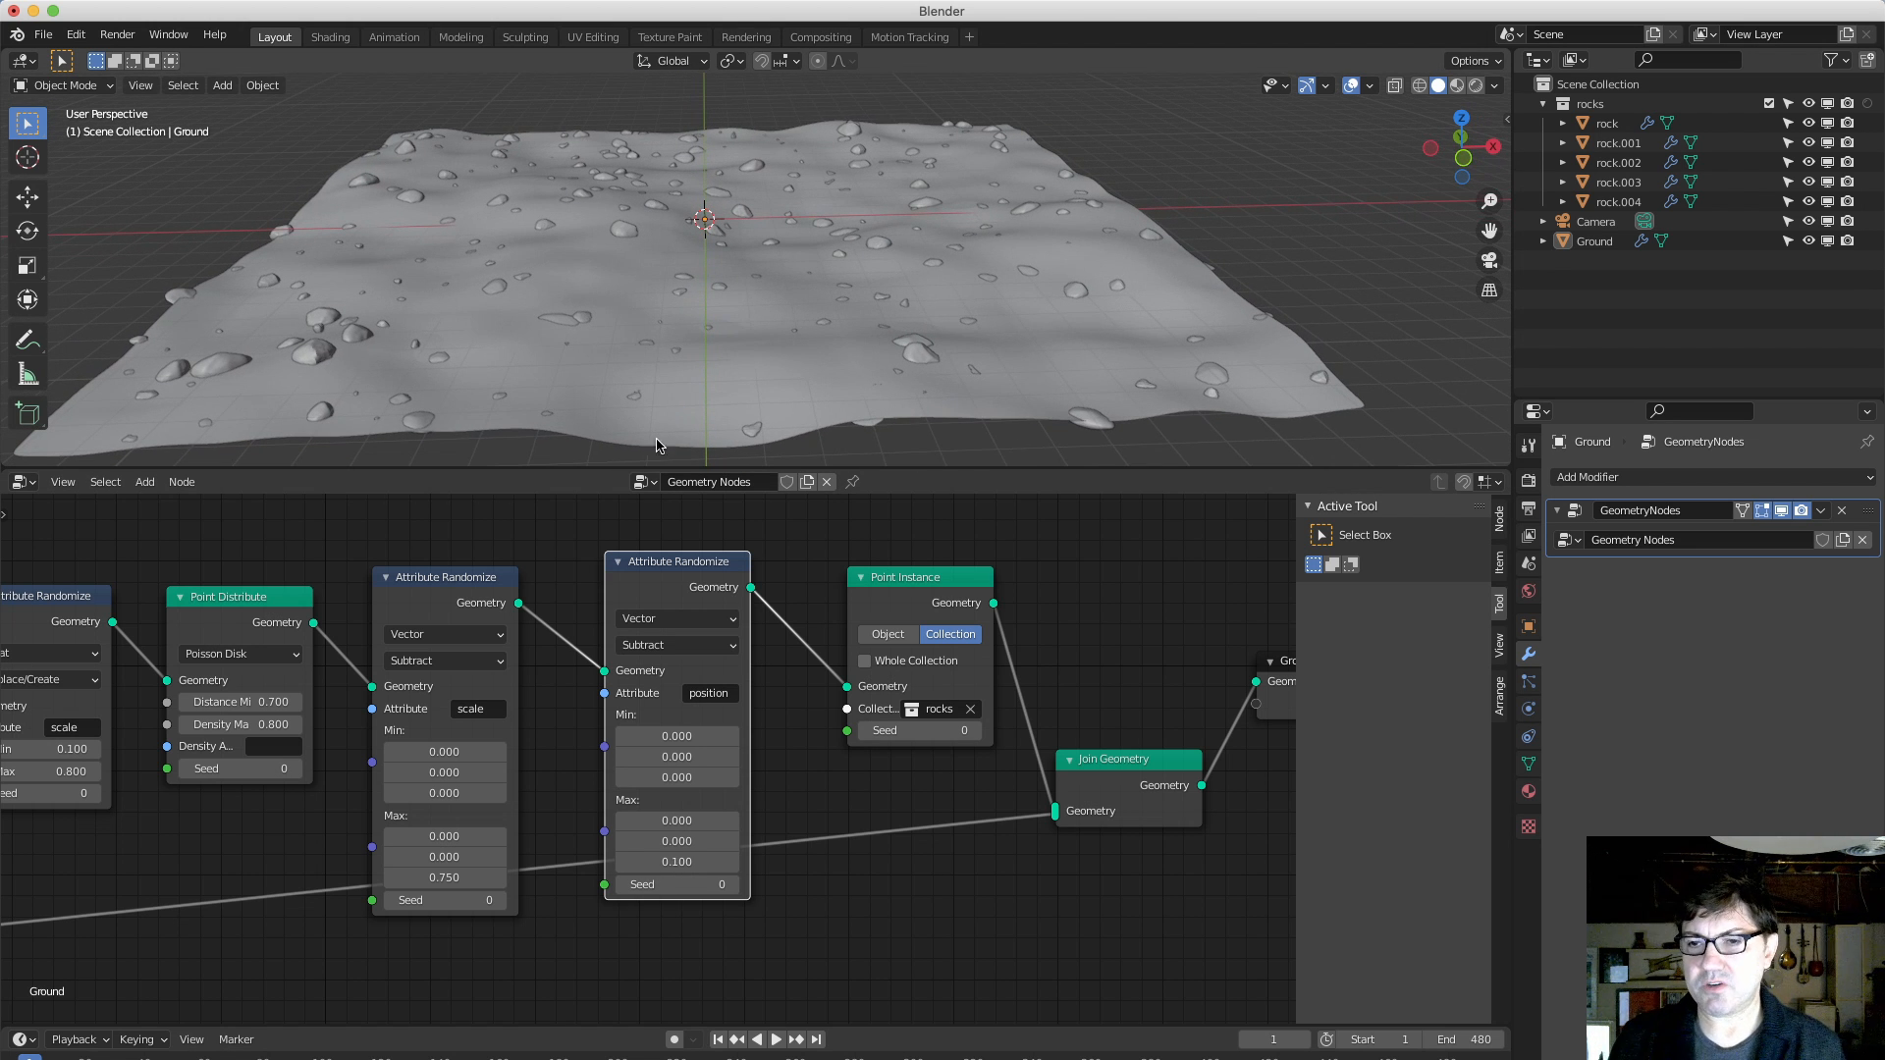
Move Point Instance and the nodes after it aside, and insert a fourth Attribute Randomize node after the position randomizer.
middle_click_drag(792, 763, 697, 760)
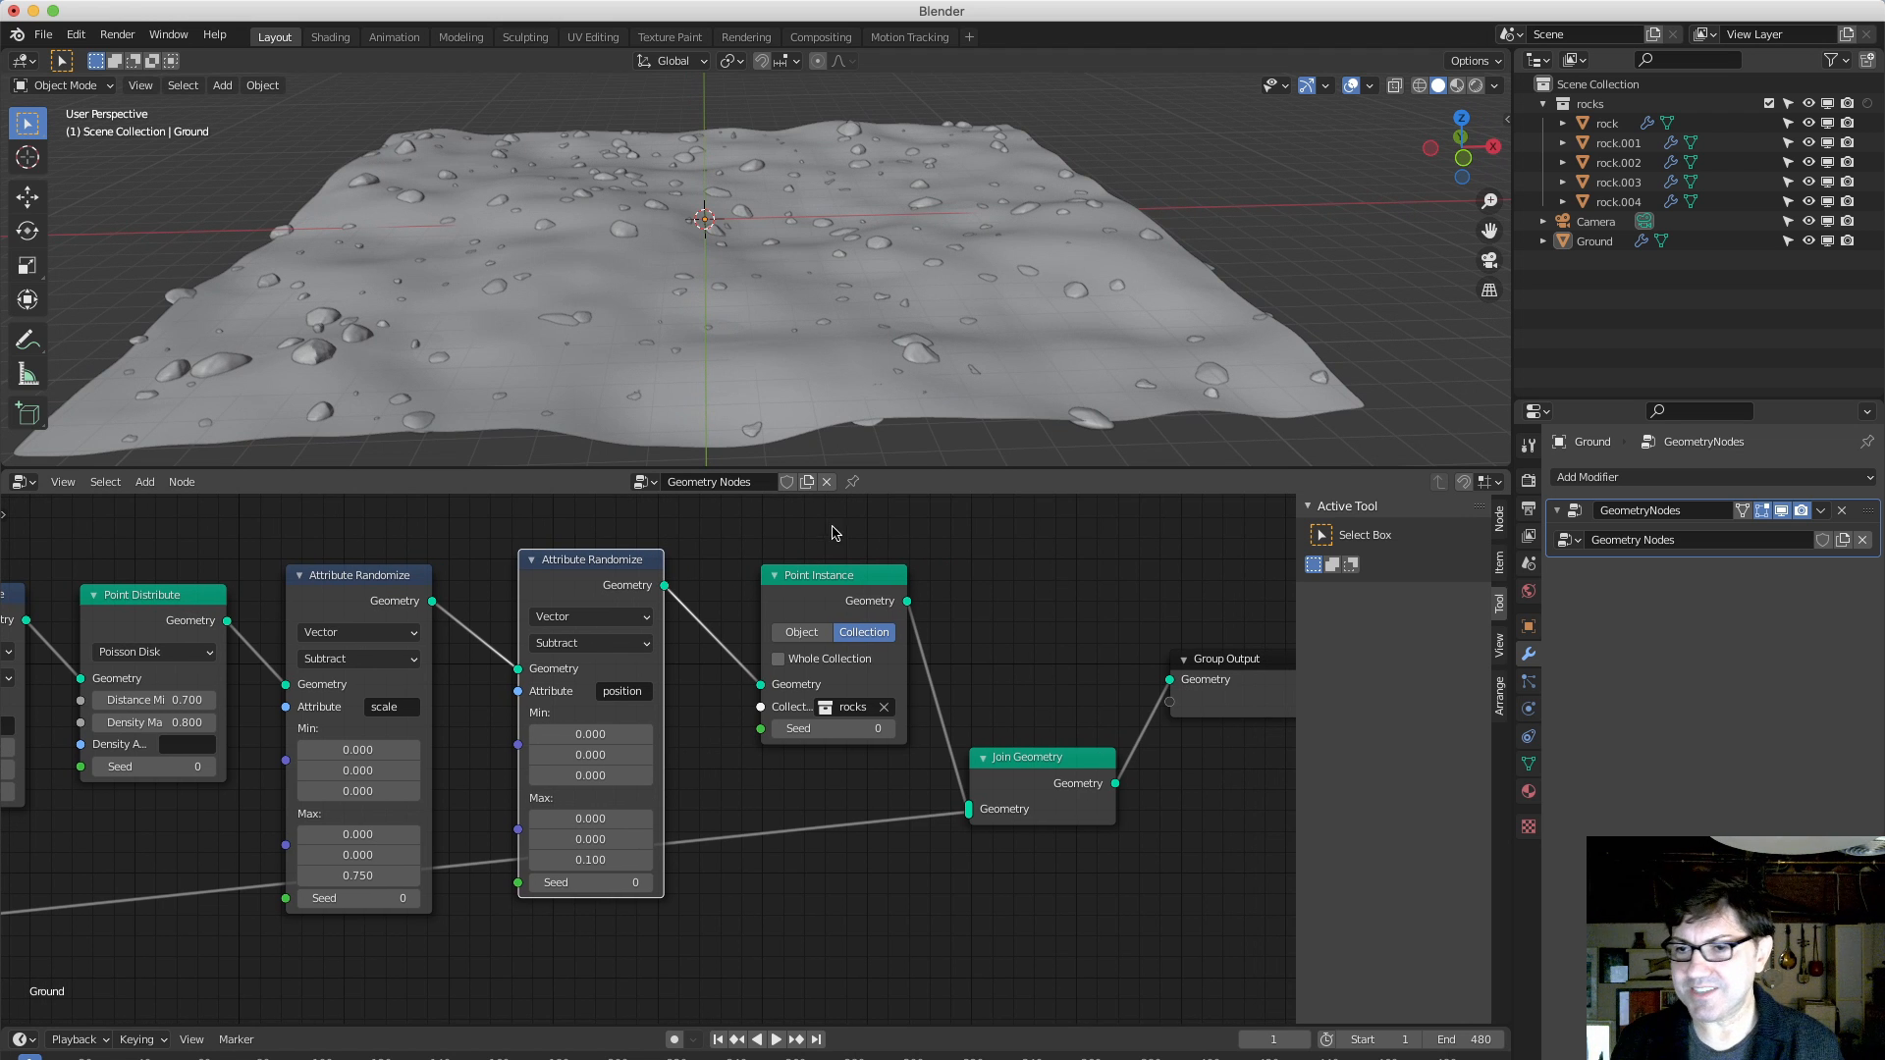
left_click_drag(829, 532, 1254, 800)
left_click_drag(842, 586, 1149, 610)
key("shift+a")
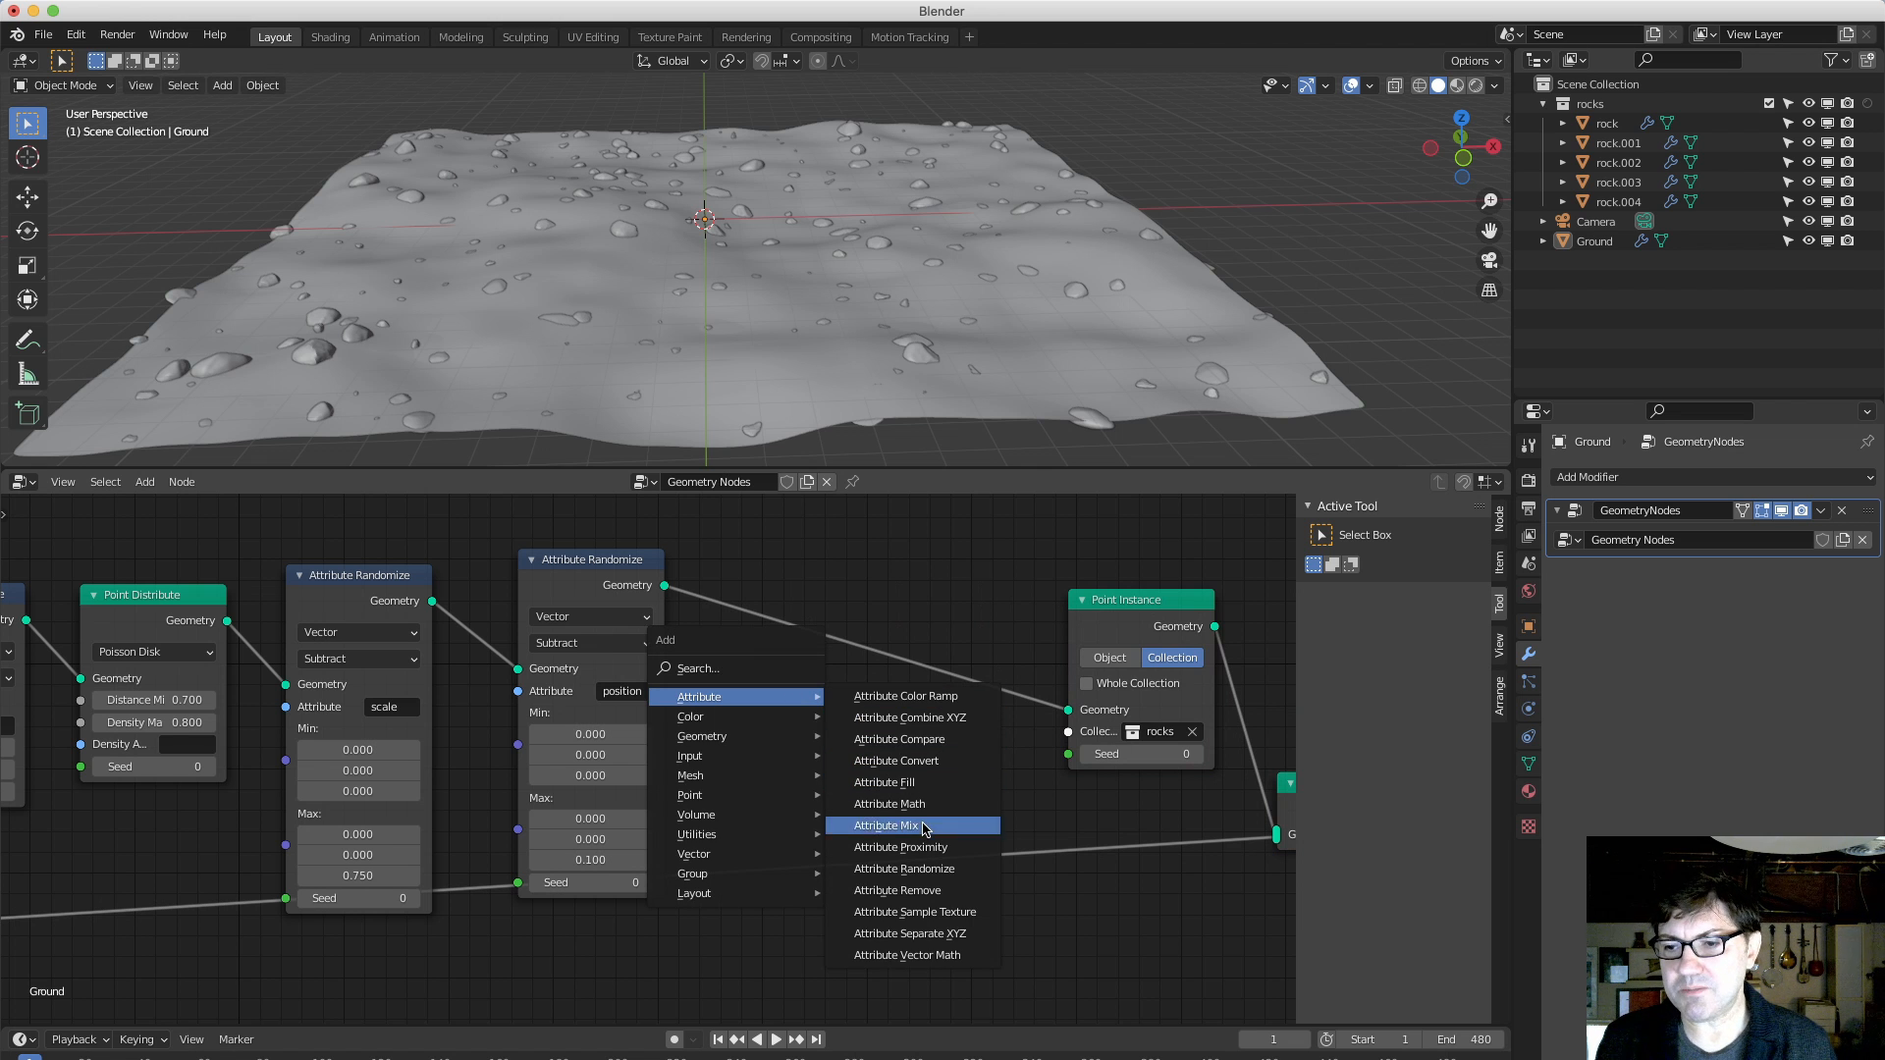
left_click(932, 869)
left_click(854, 687)
Set the fourth Attribute Randomize node's attribute to rotation and its data type to Vector, and shift the node for clearance.
left_click(872, 700)
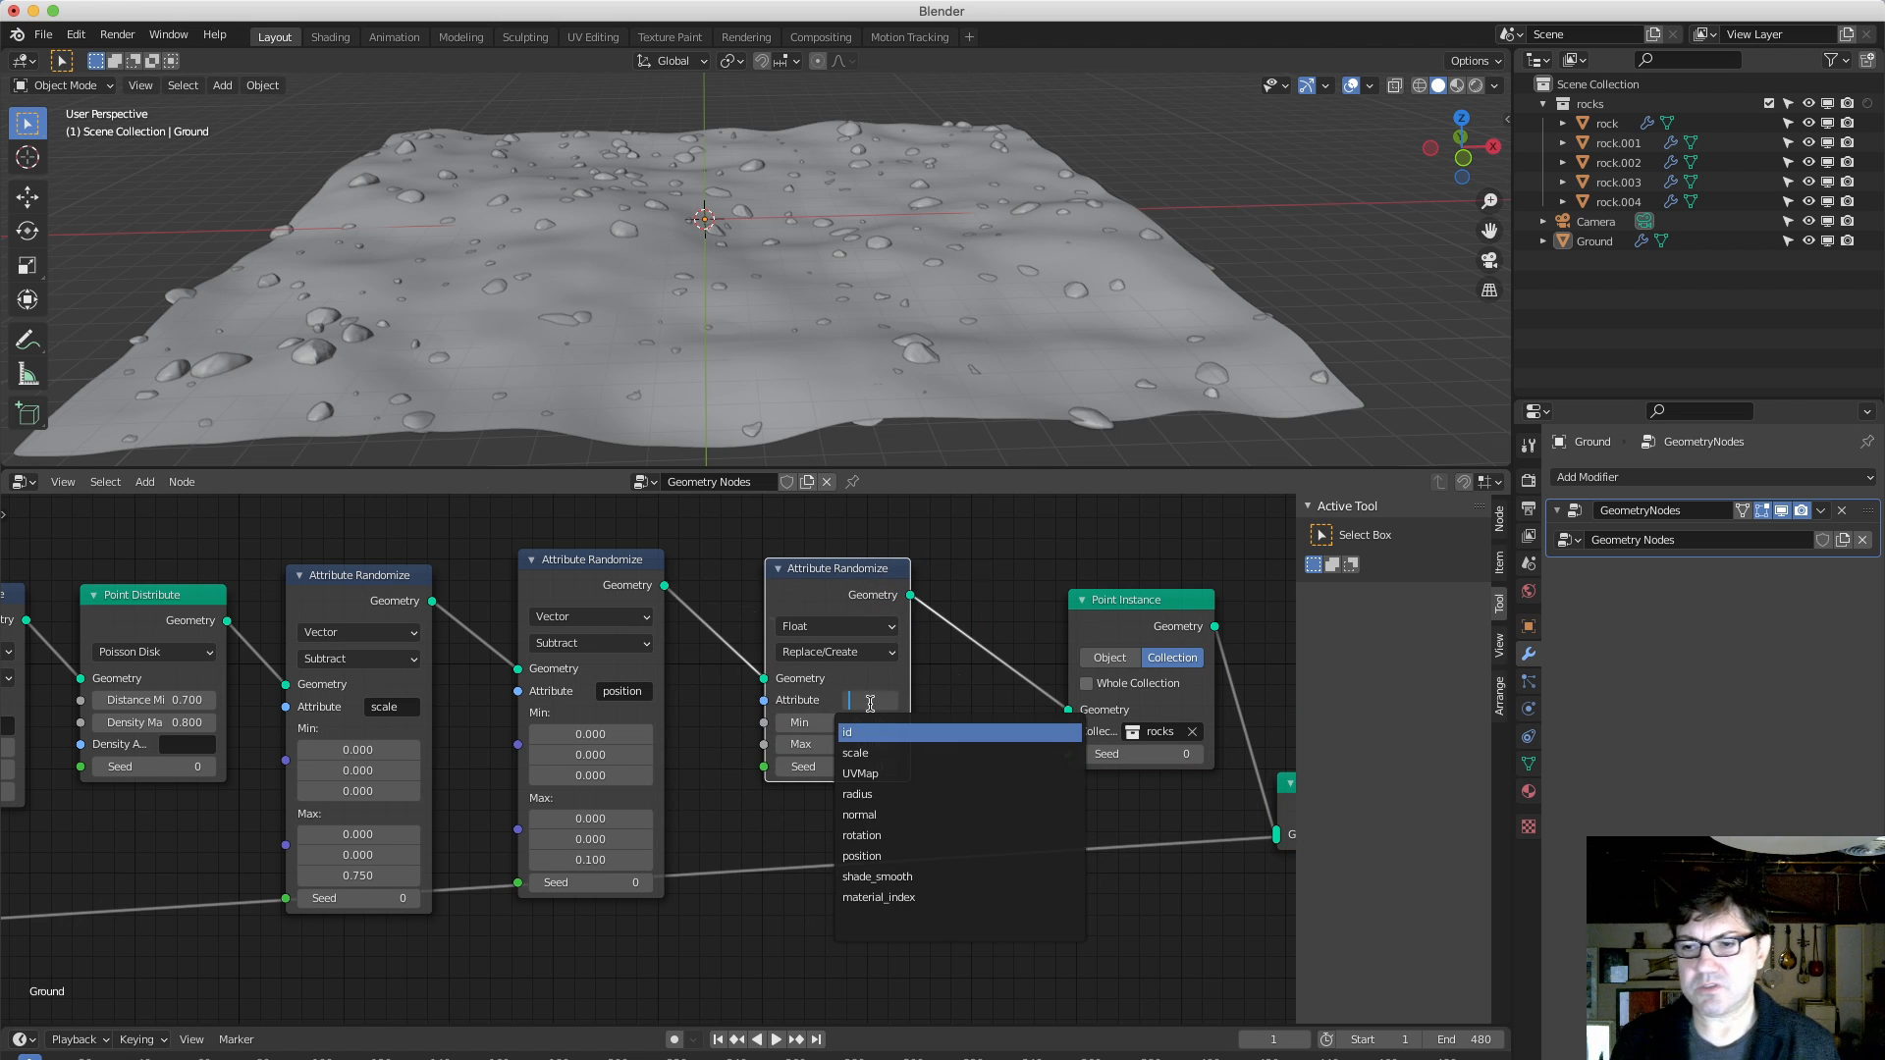
left_click(907, 840)
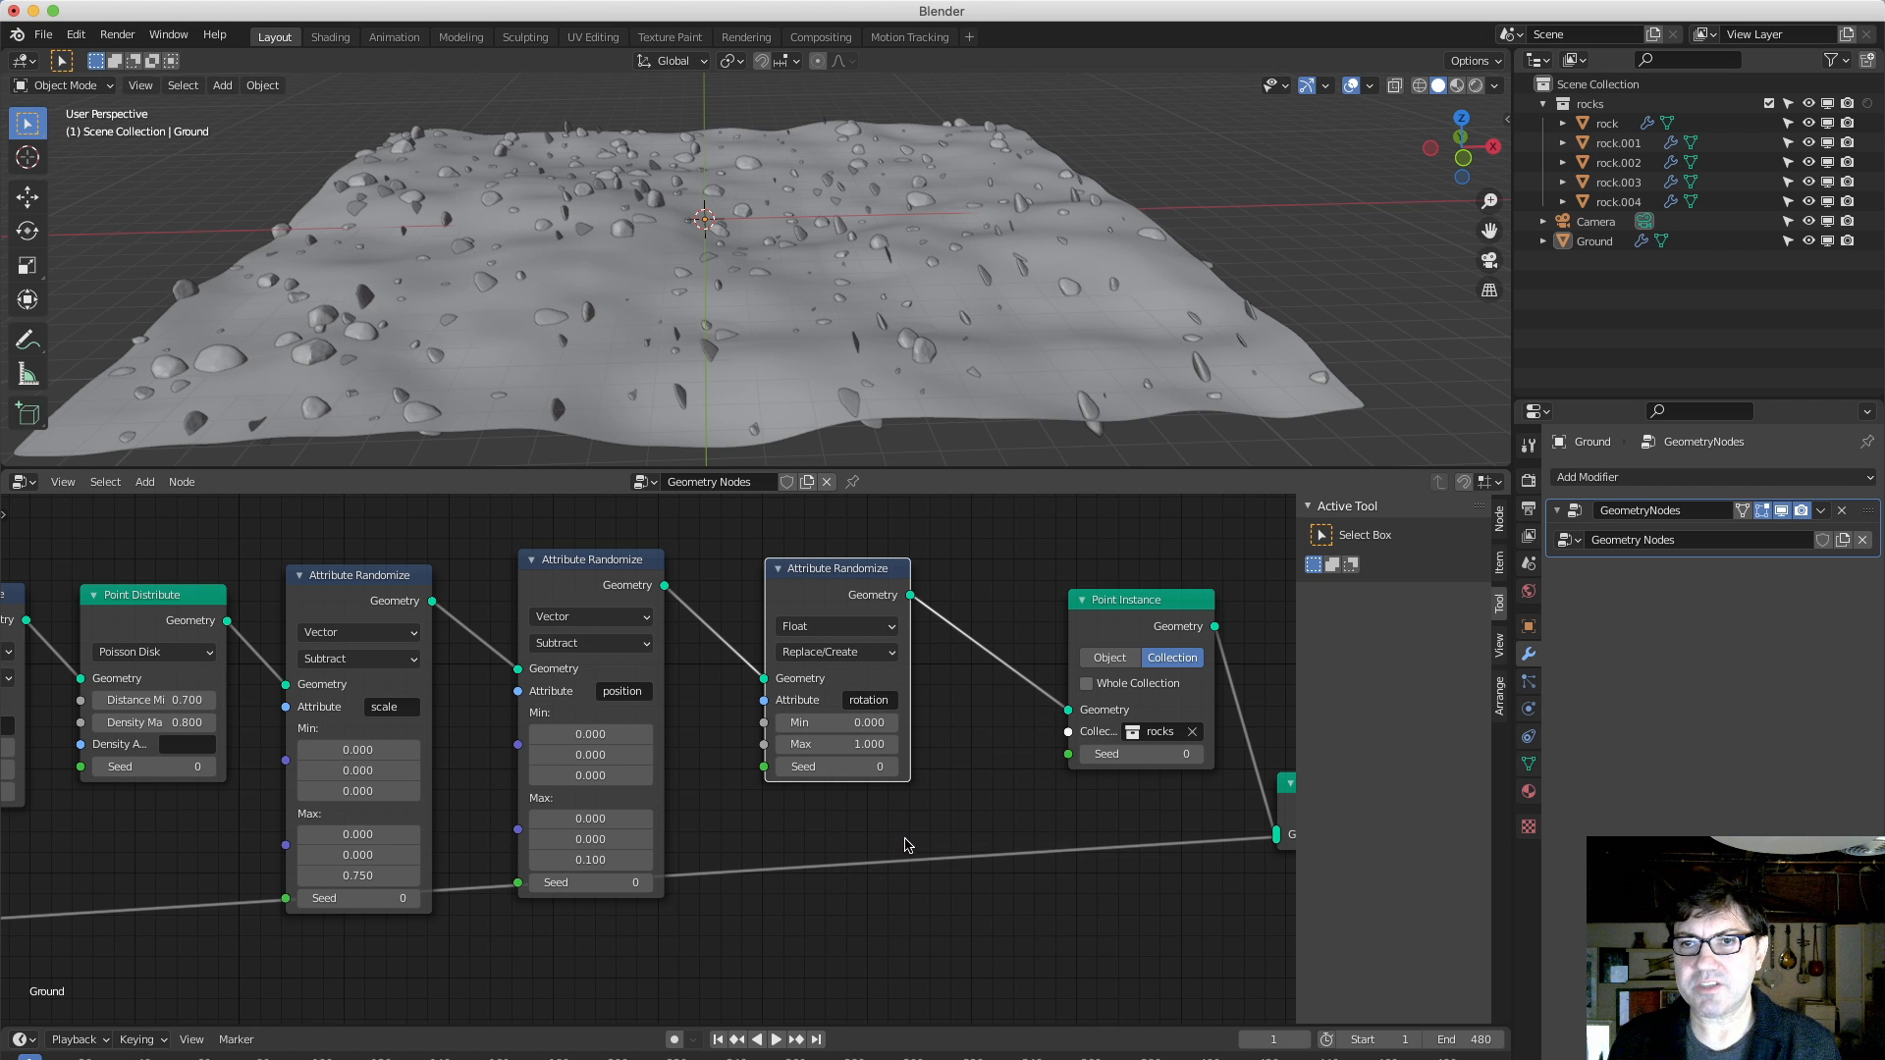
middle_click_drag(696, 250, 676, 257)
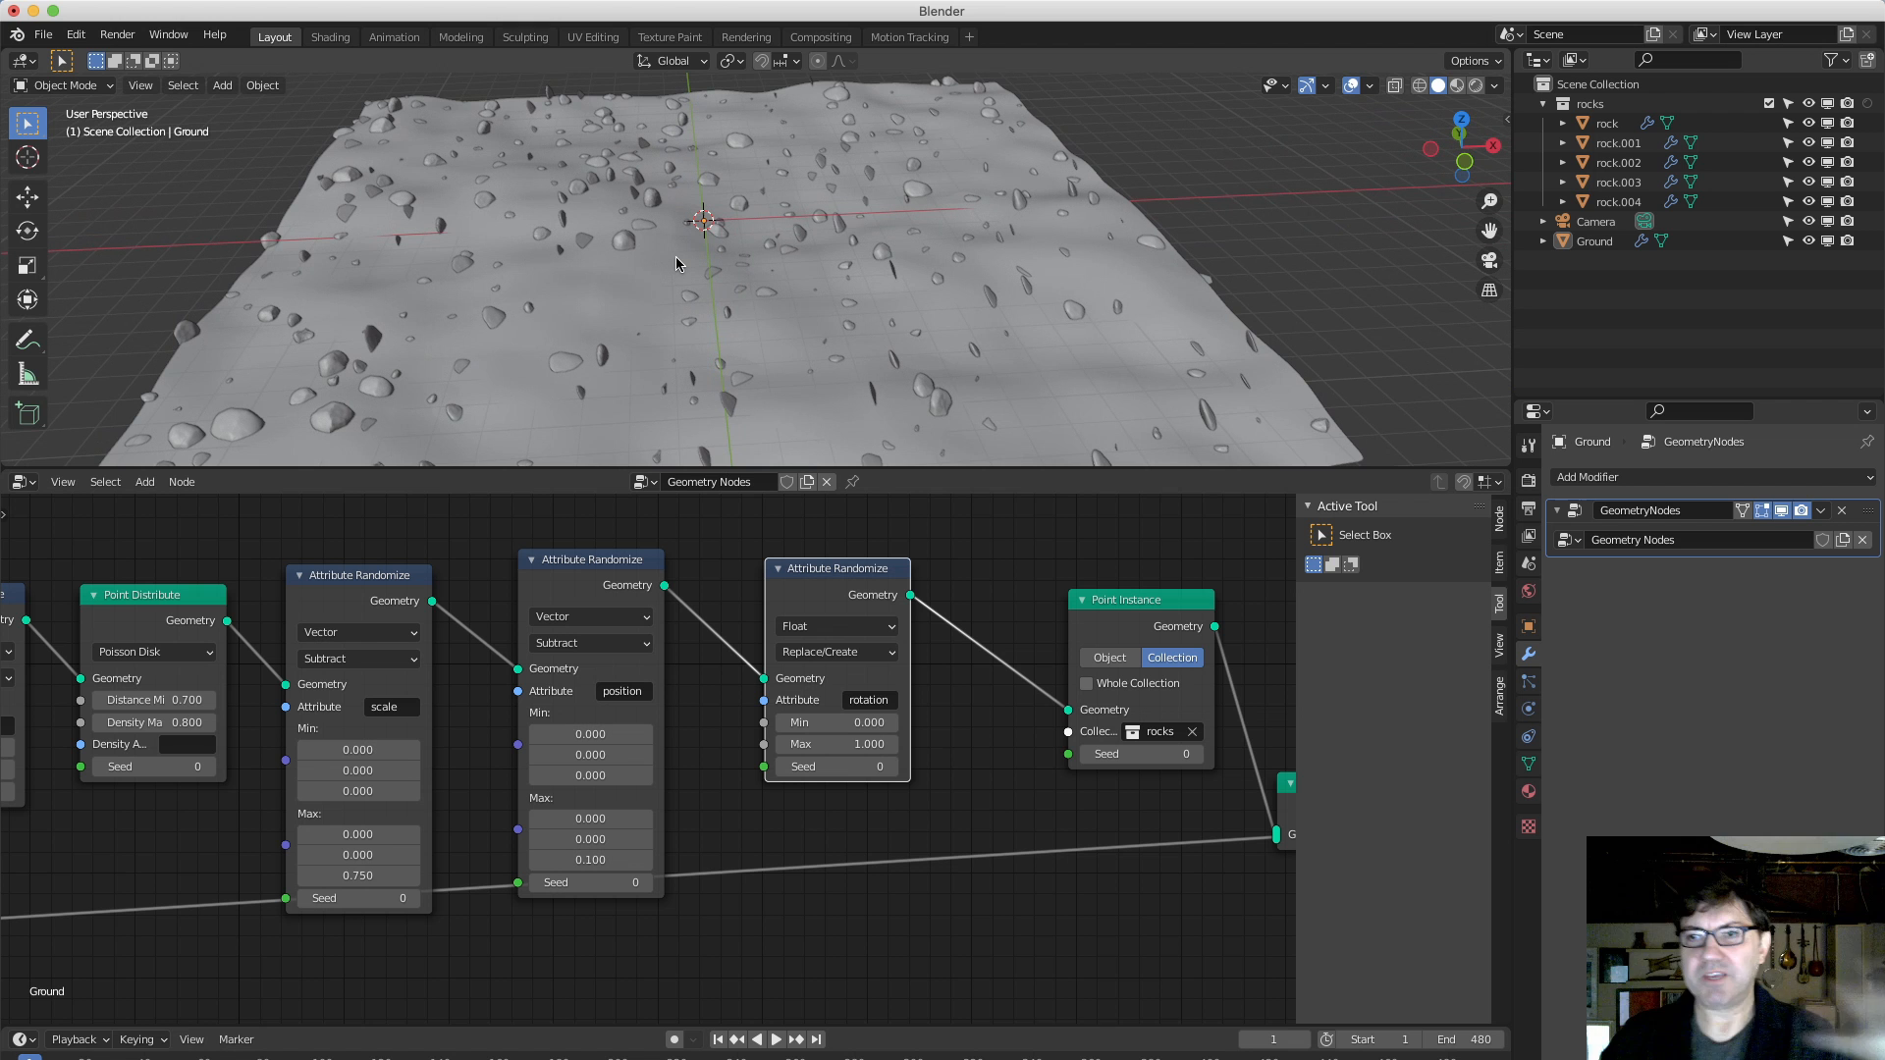
middle_click_drag(612, 307, 613, 298)
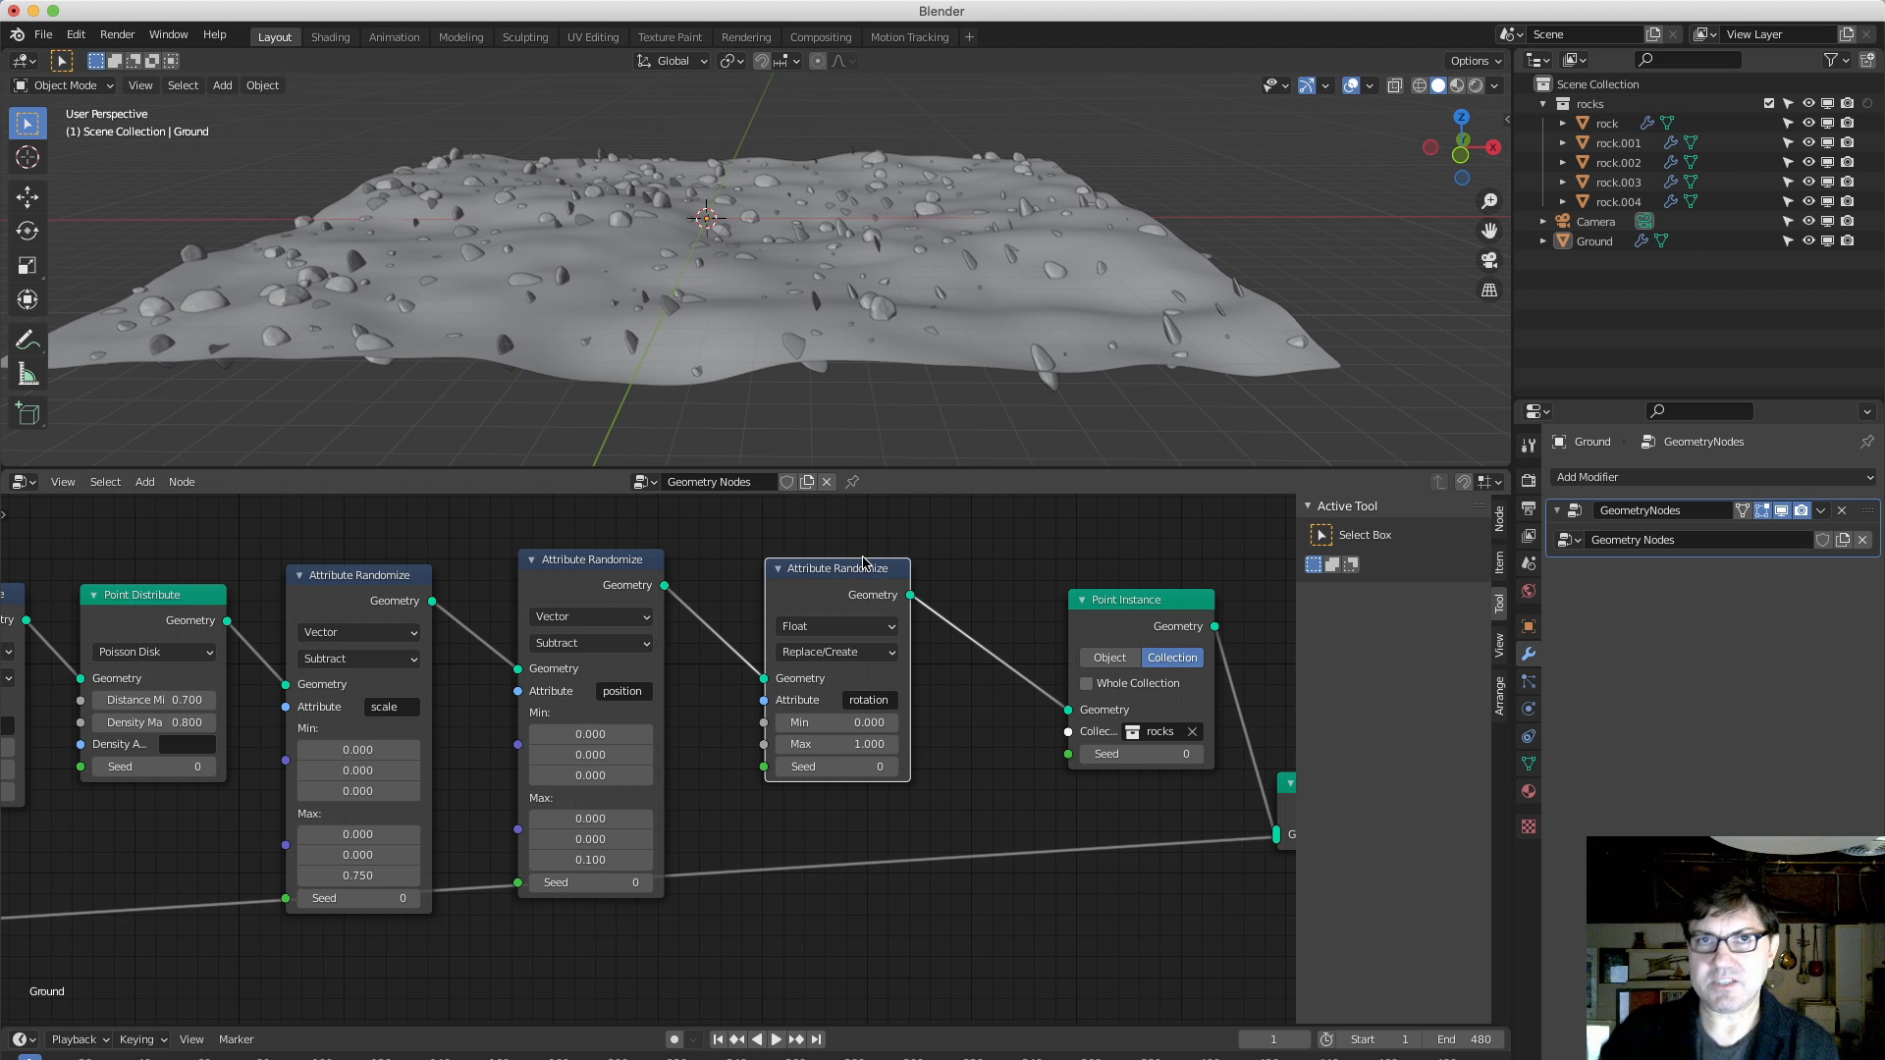
left_click(835, 628)
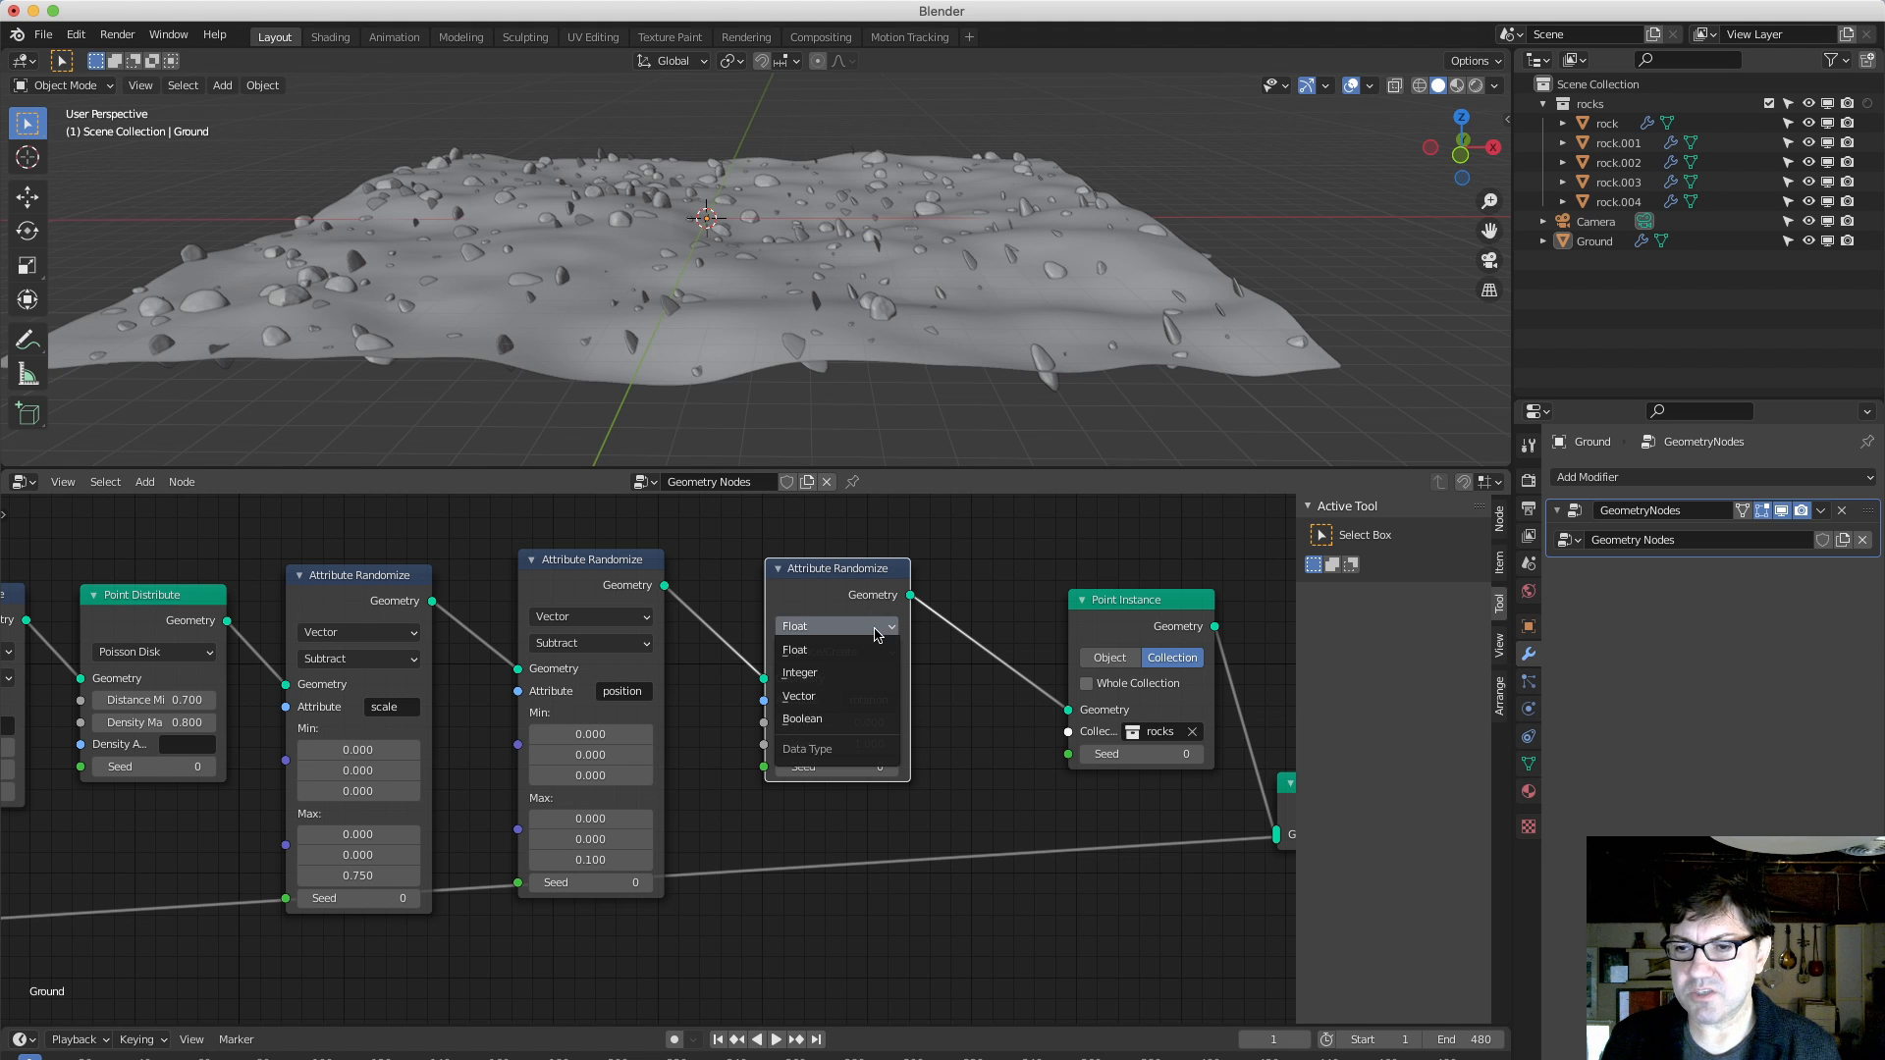
left_click(837, 704)
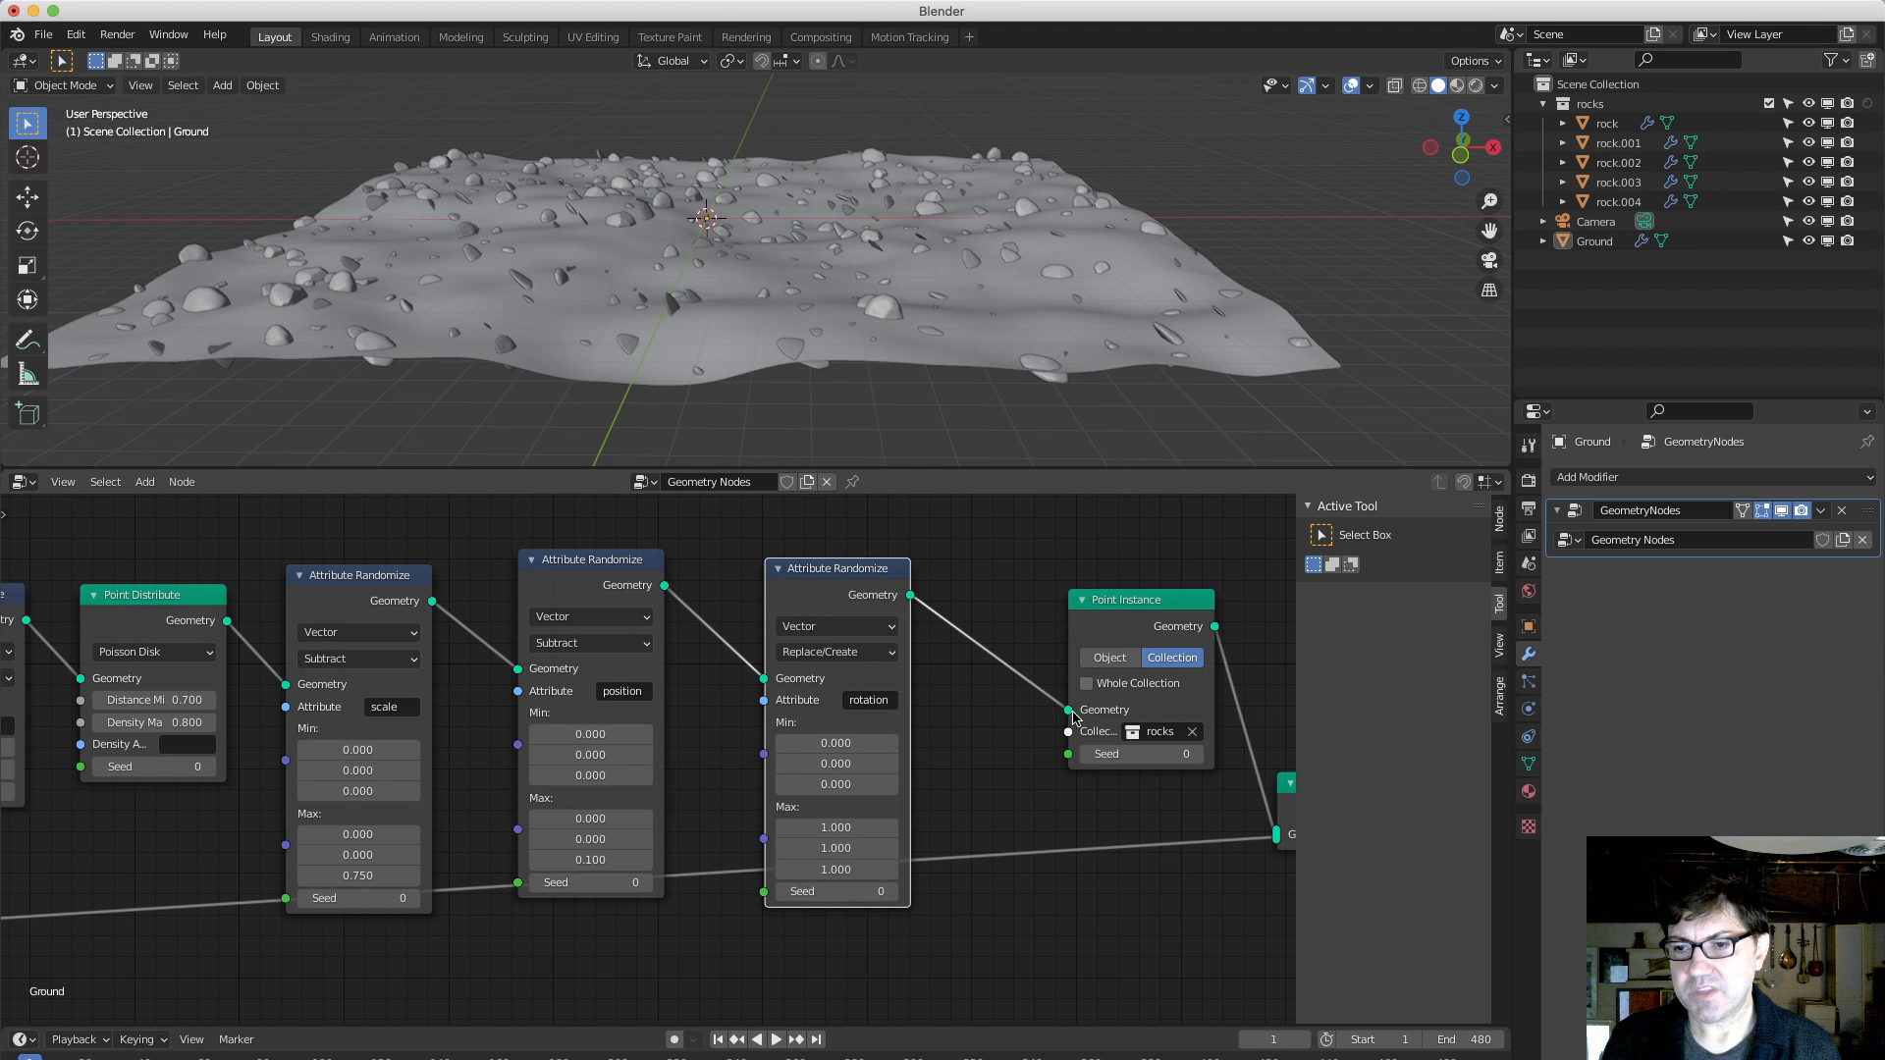
left_click_drag(835, 574, 815, 546)
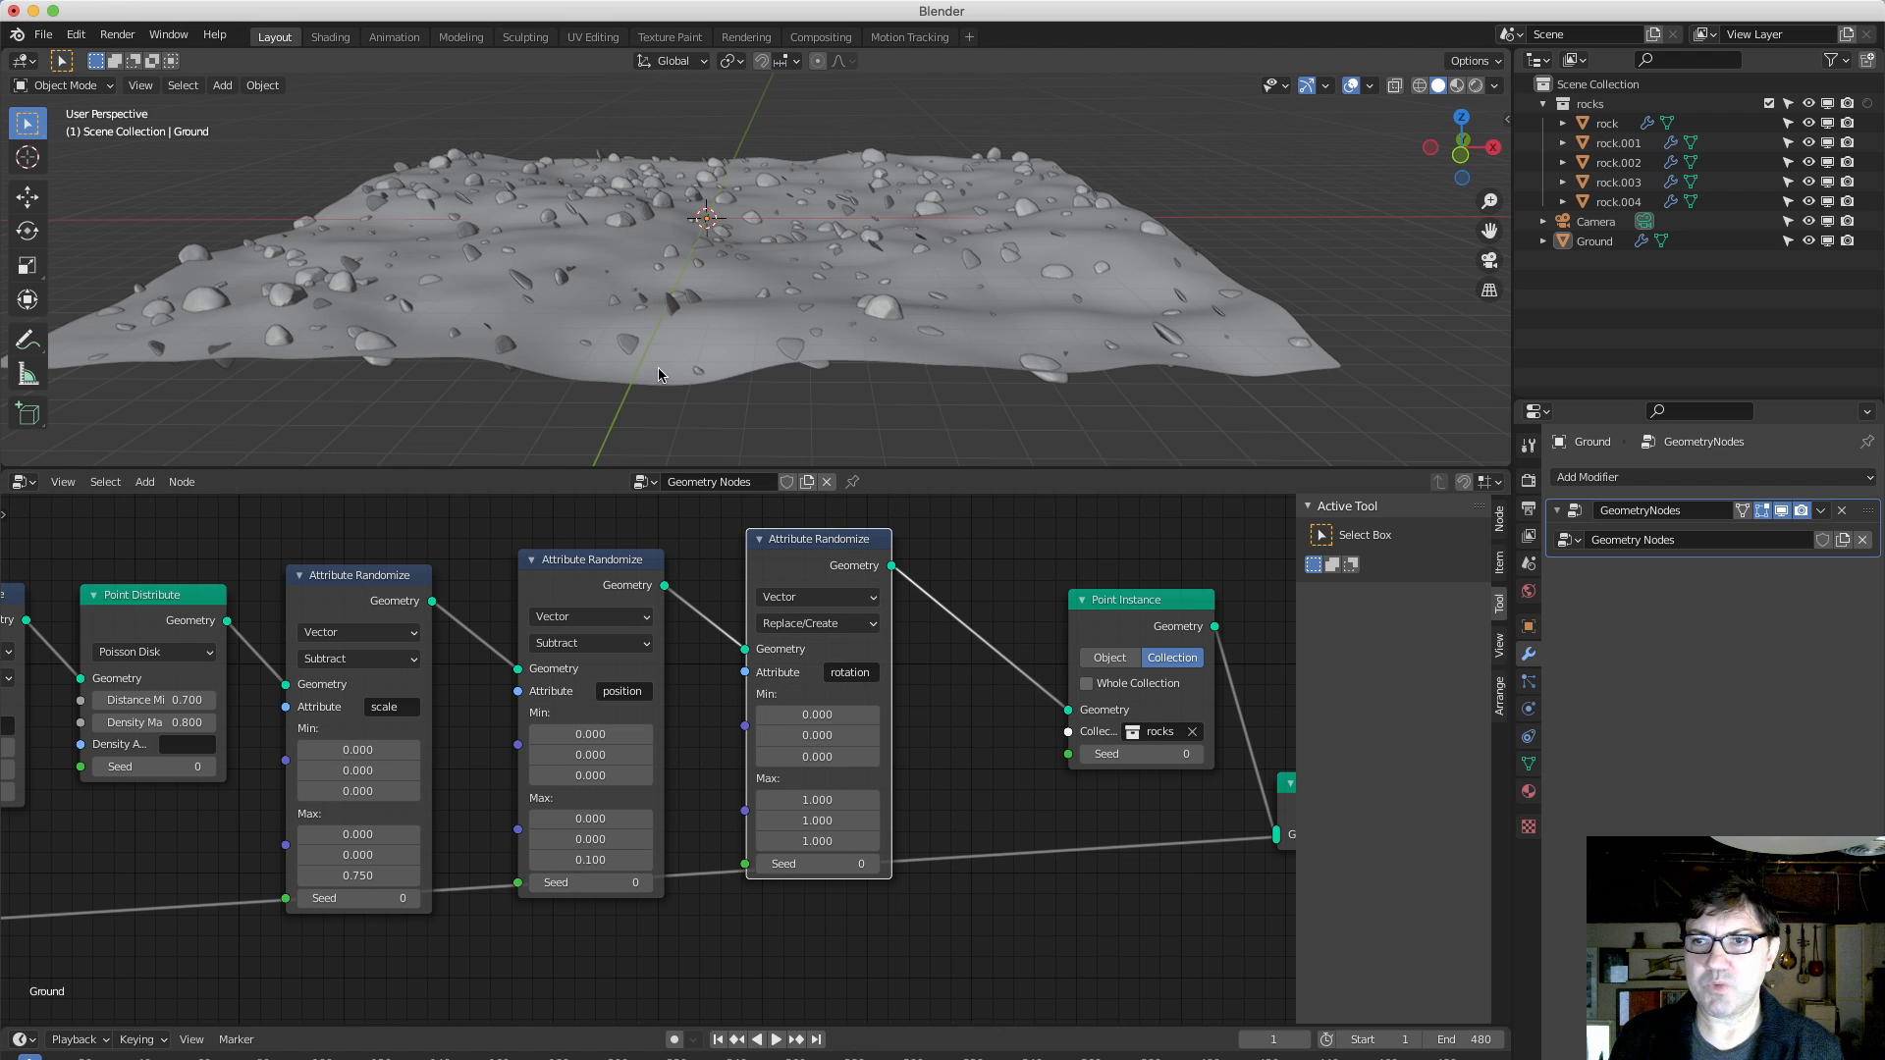
Set all three Max components of the rotation randomizer to 0.
left_click(814, 799)
type("0")
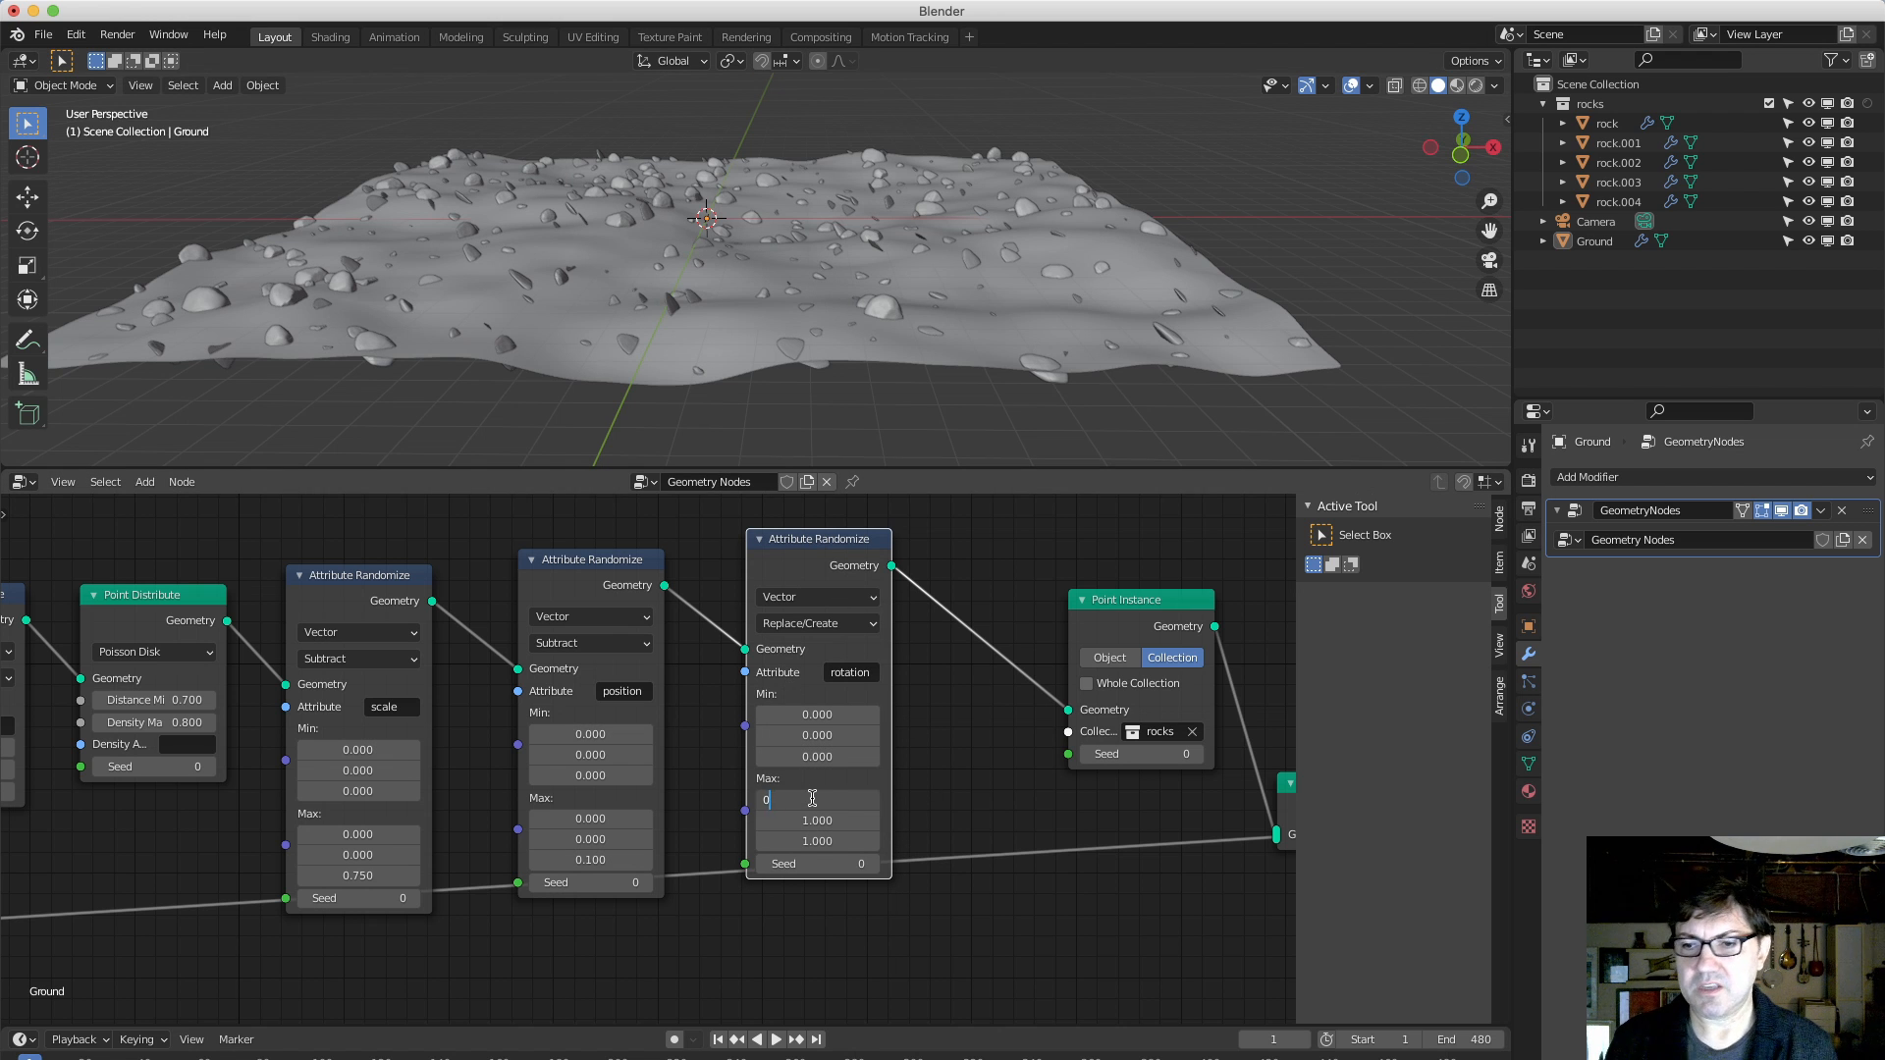
key("Tab")
type("0")
key("Tab")
type("0")
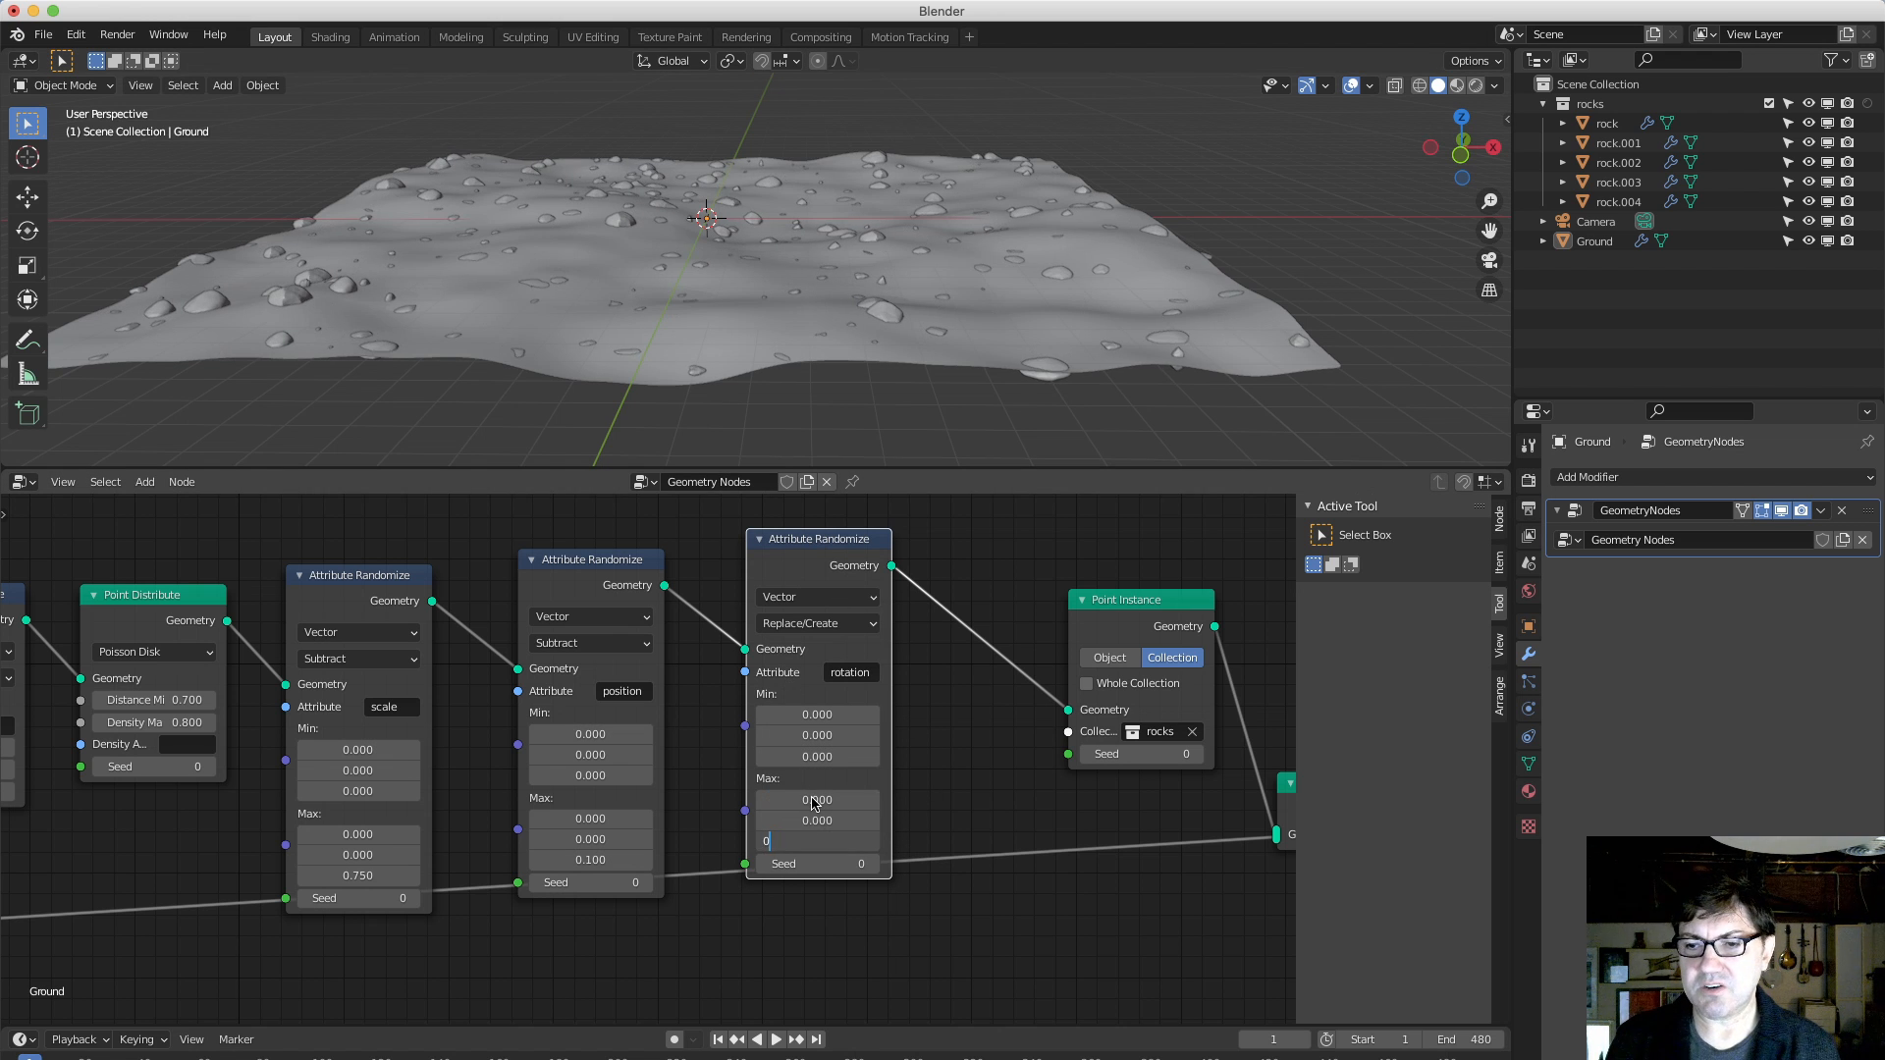
key("Return")
Set the rotation randomizer's Z range to a Min of -90 and a Max of 90.
middle_click_drag(605, 259, 609, 287)
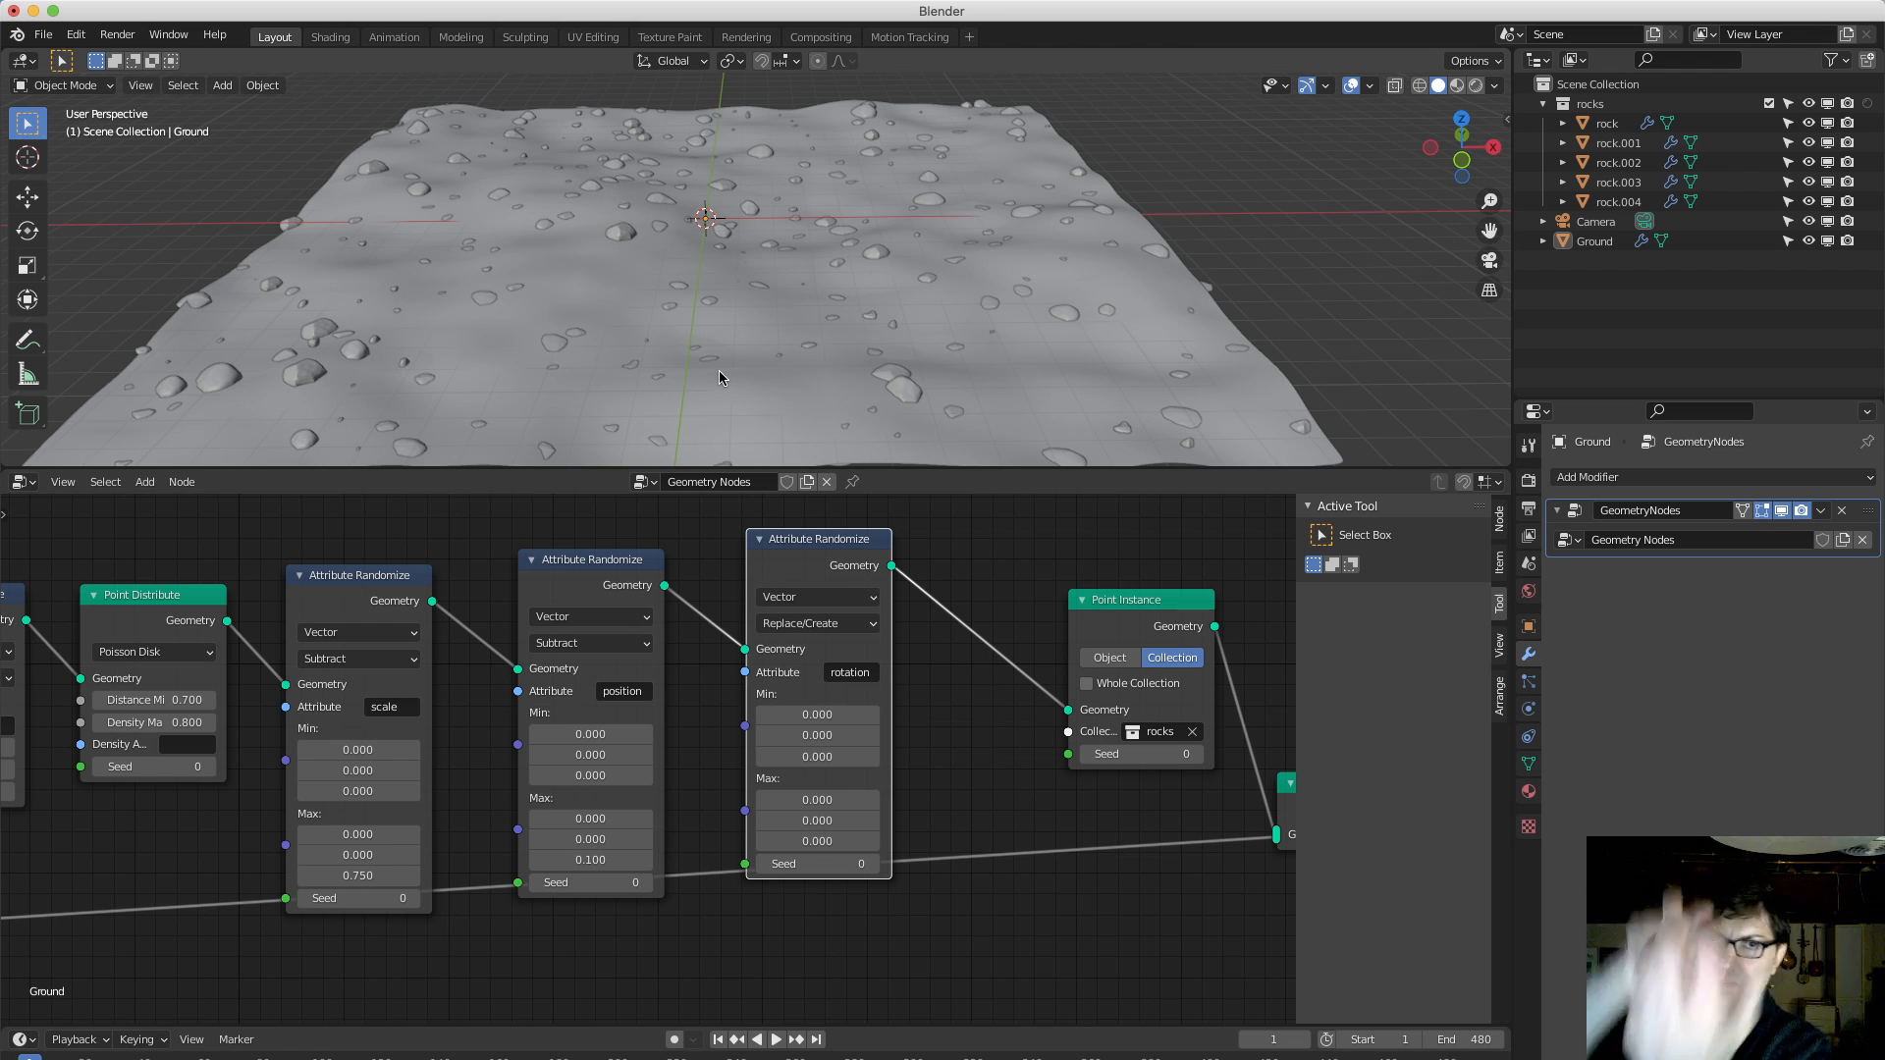
left_click(829, 757)
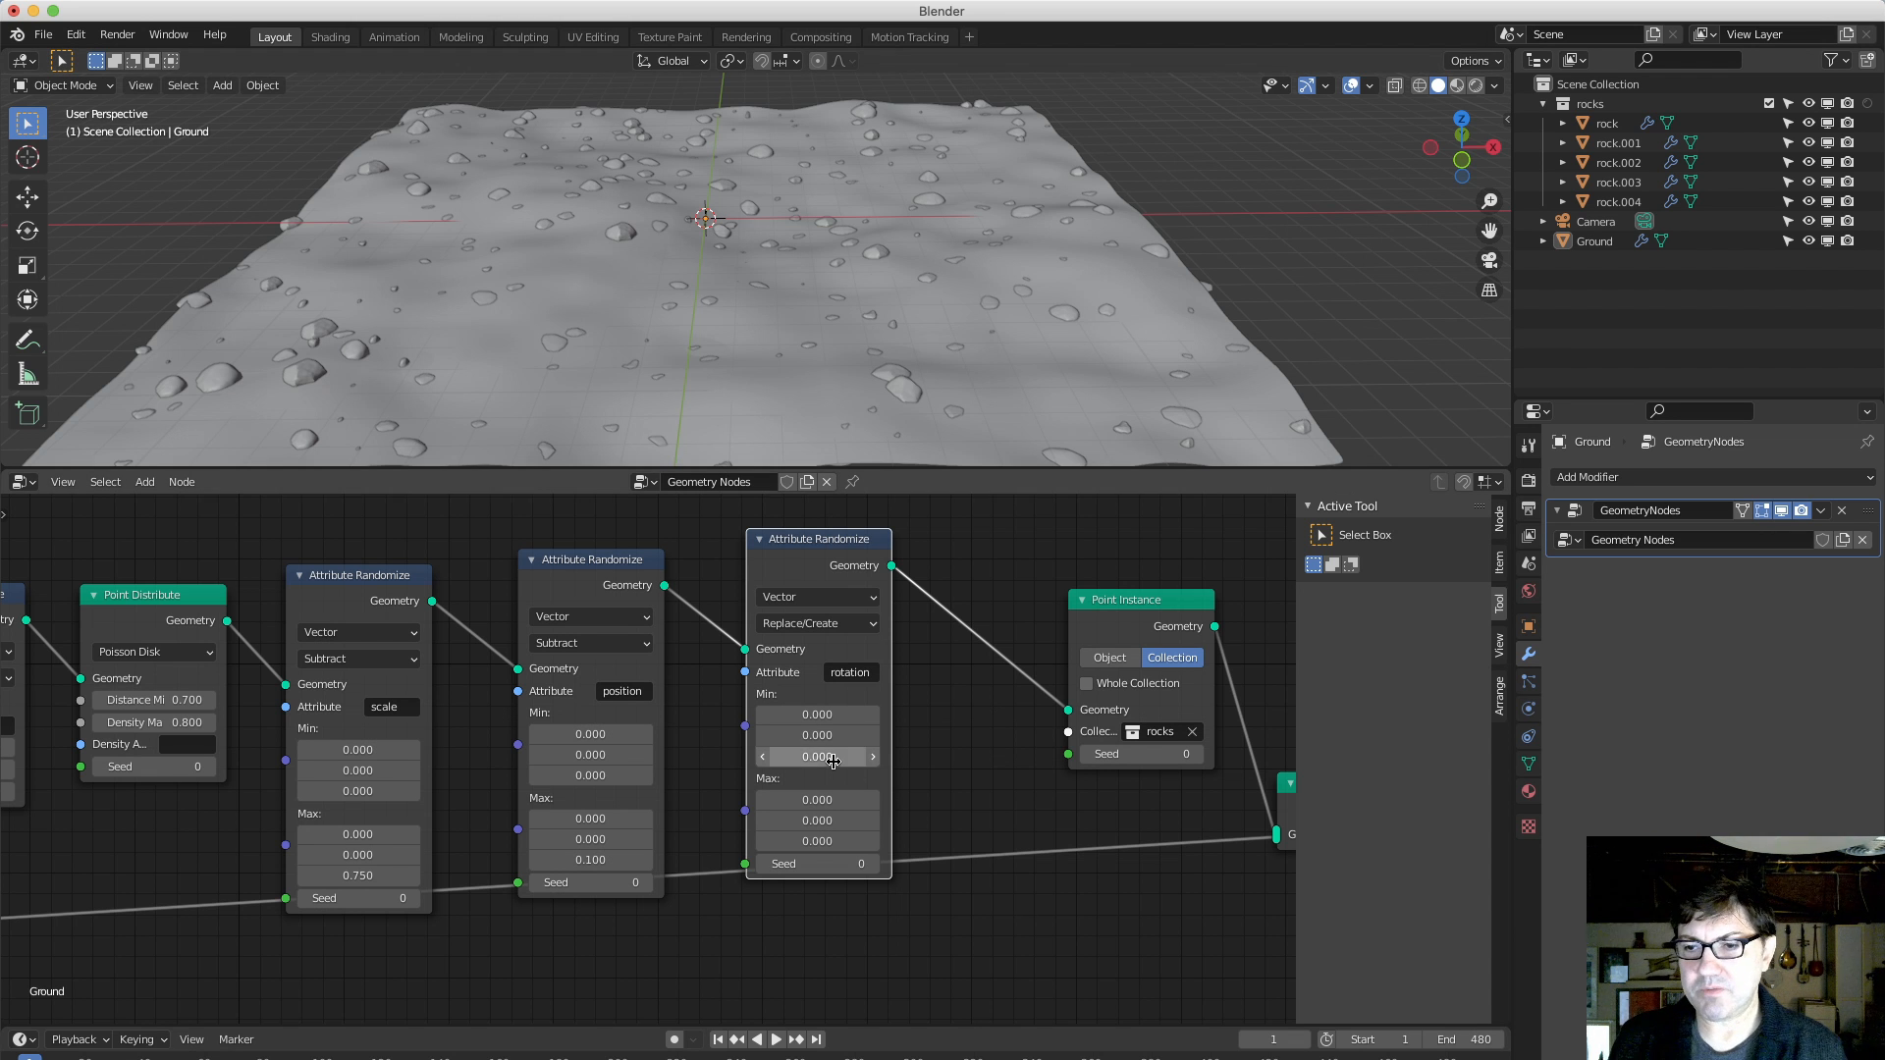
type("0.0")
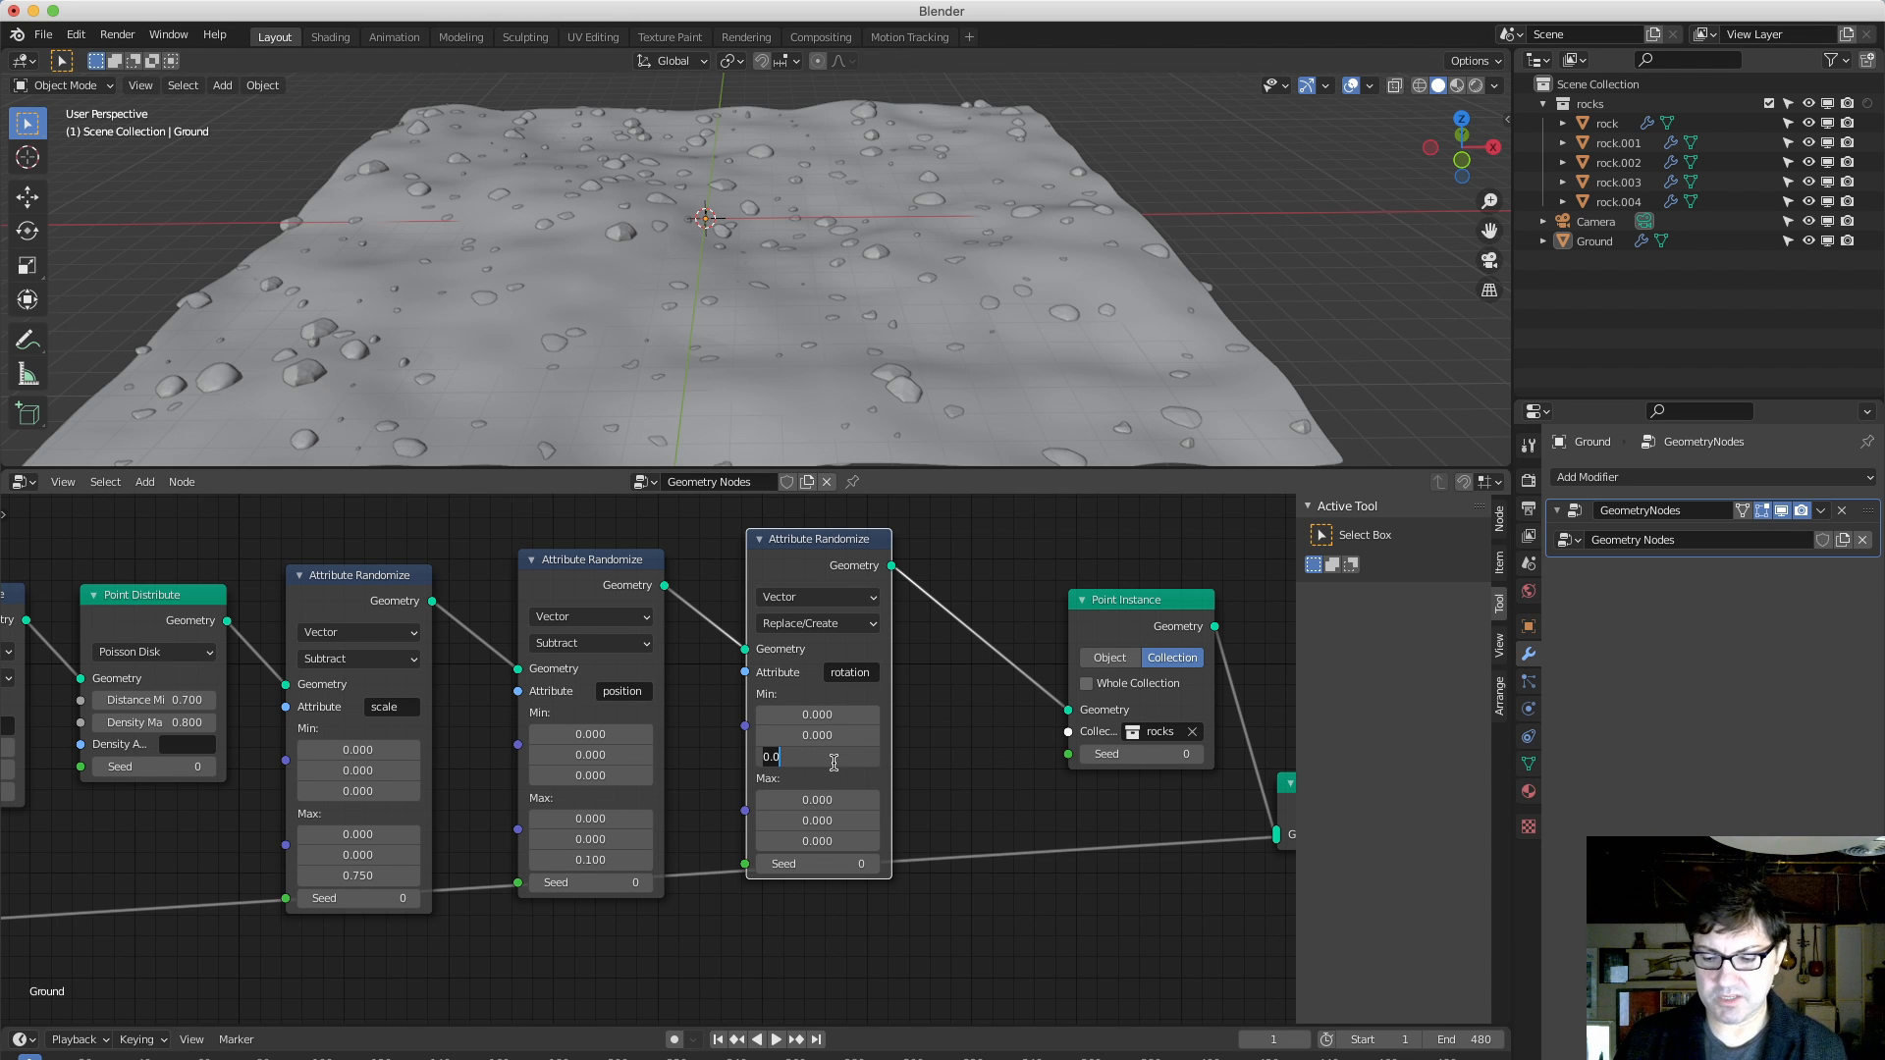
type("-90")
key("Return")
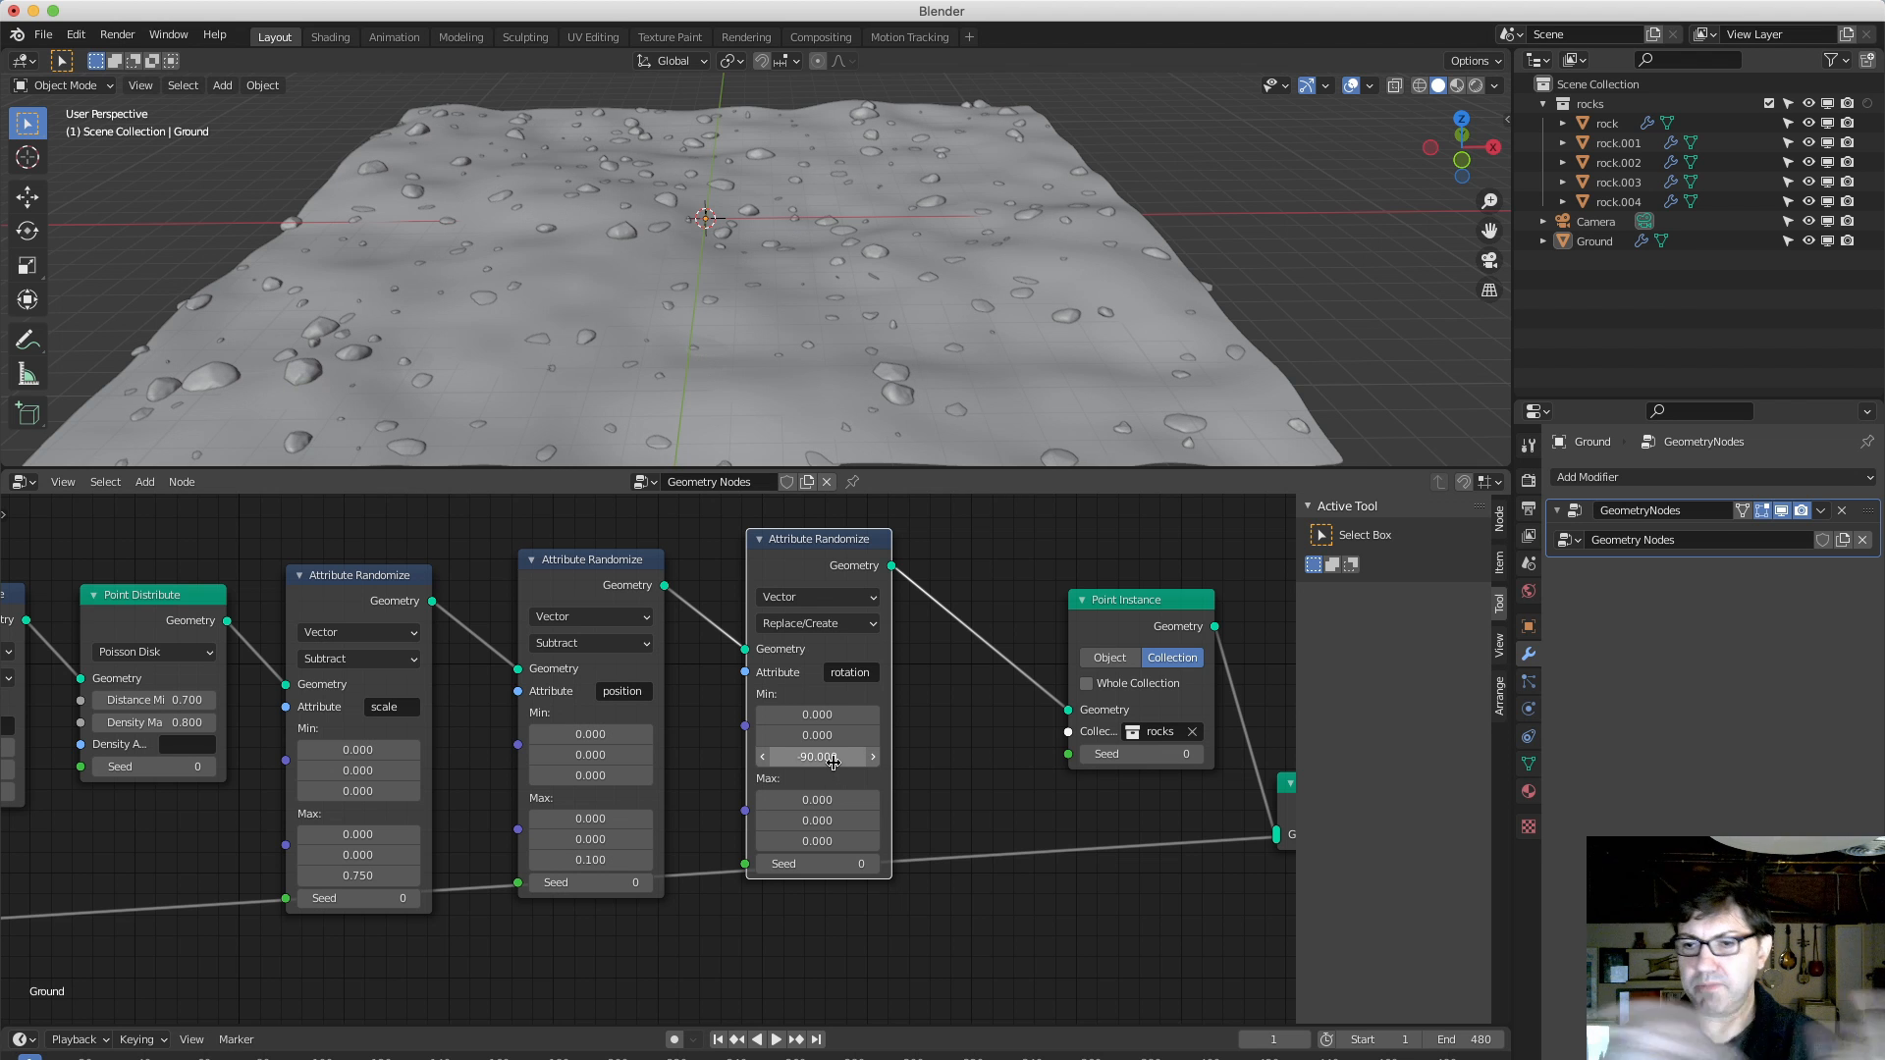
left_click(801, 844)
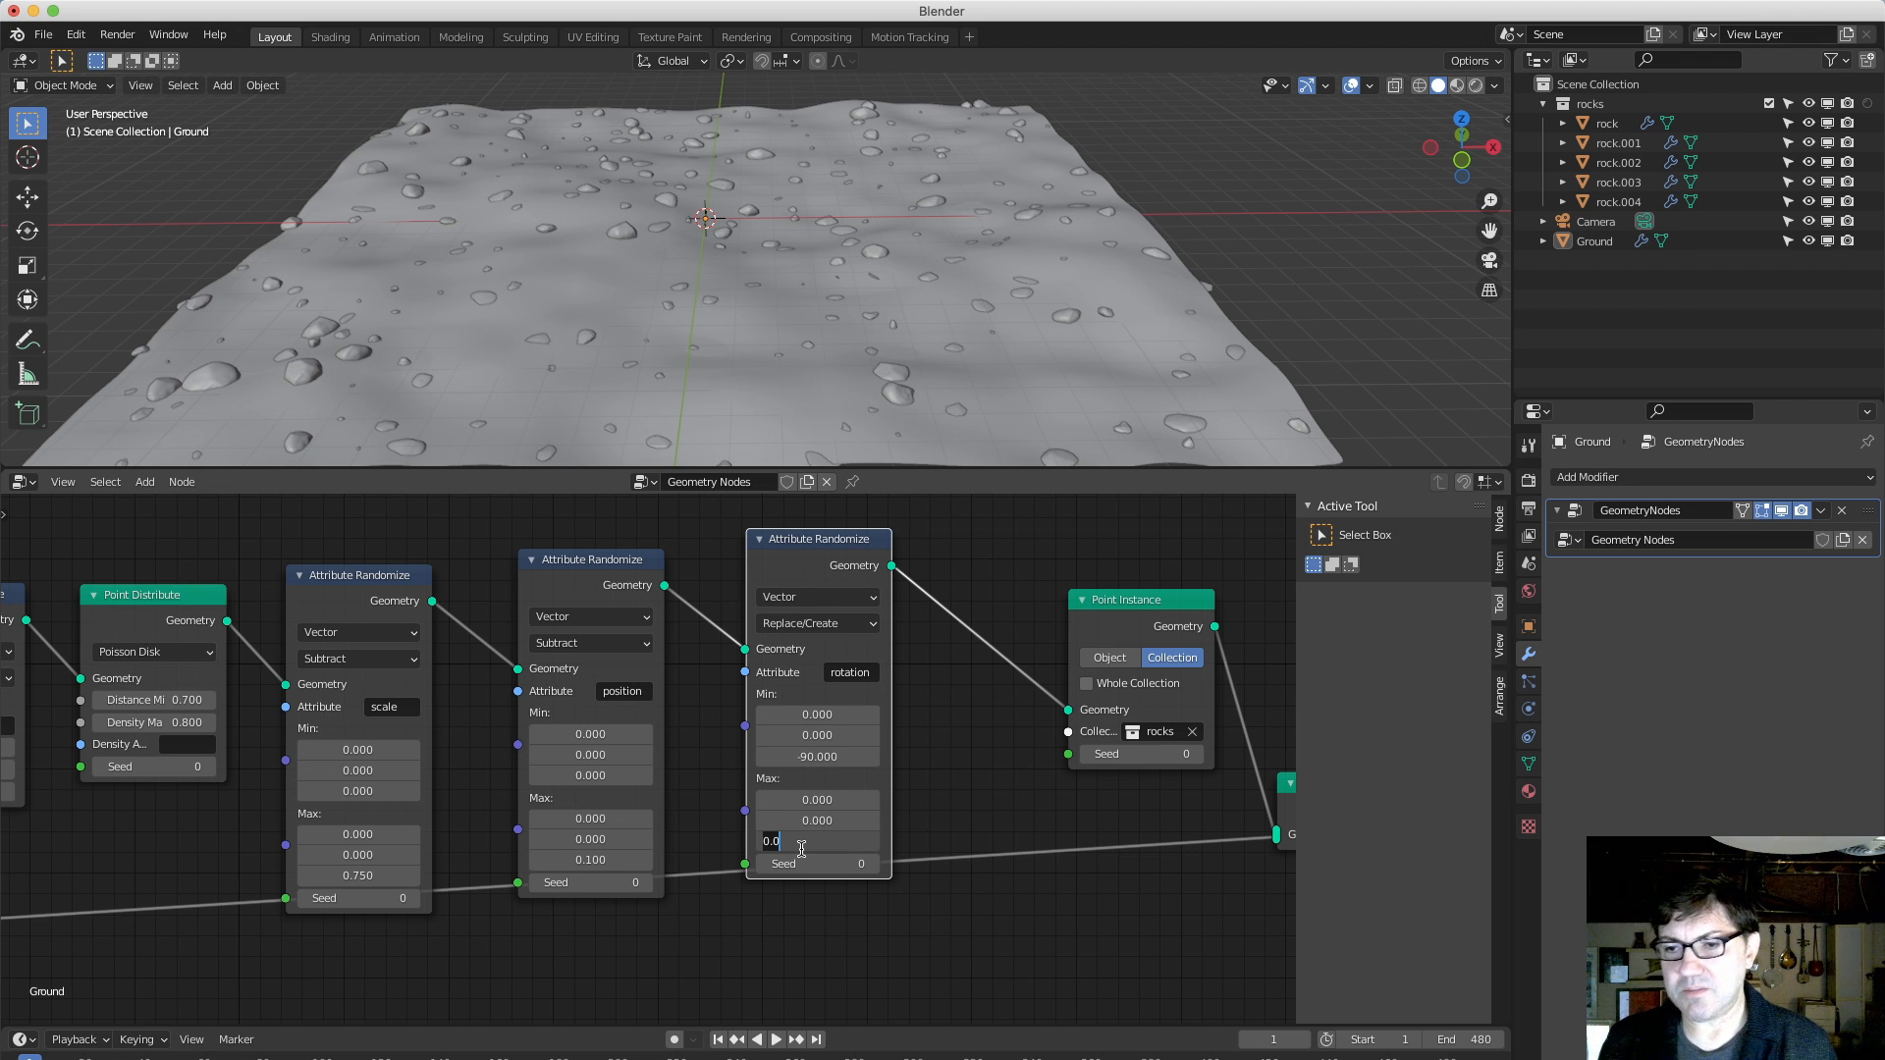
type("90")
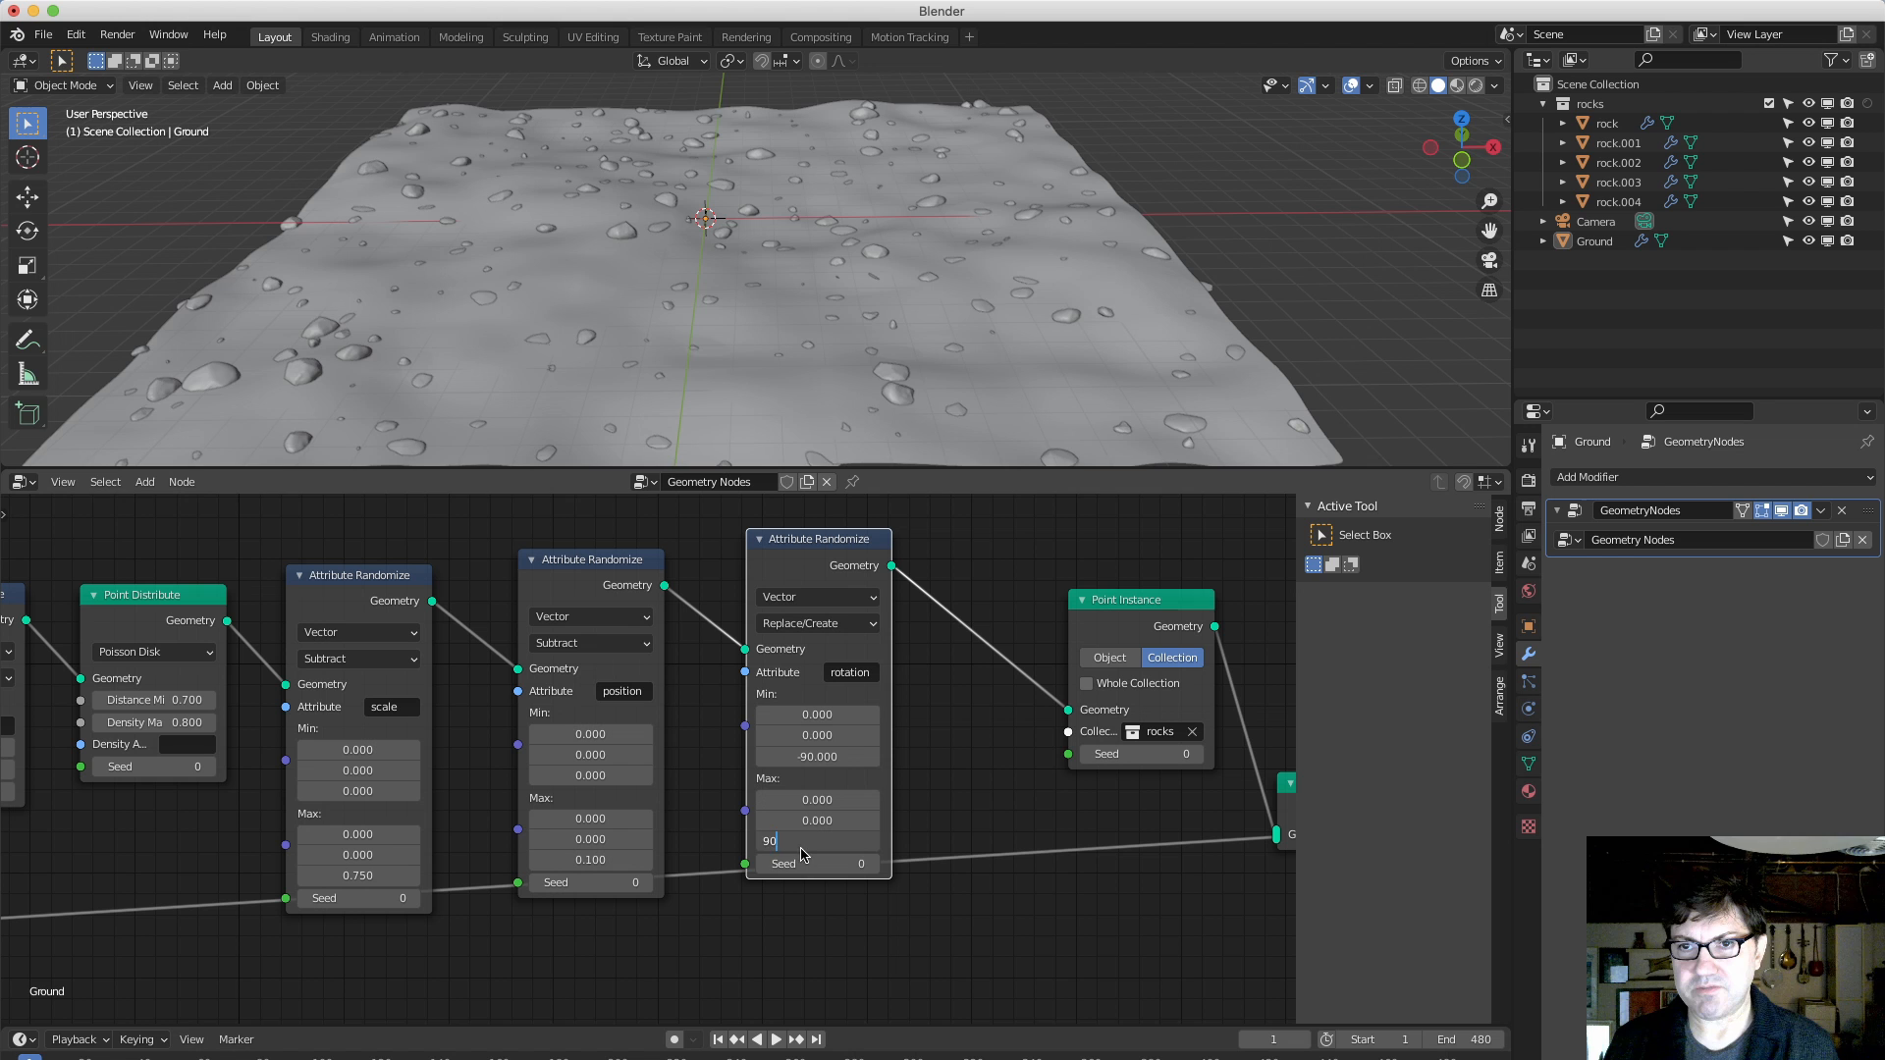
key("Return")
middle_click_drag(759, 269, 638, 267)
scroll(638, 271, "up", 2)
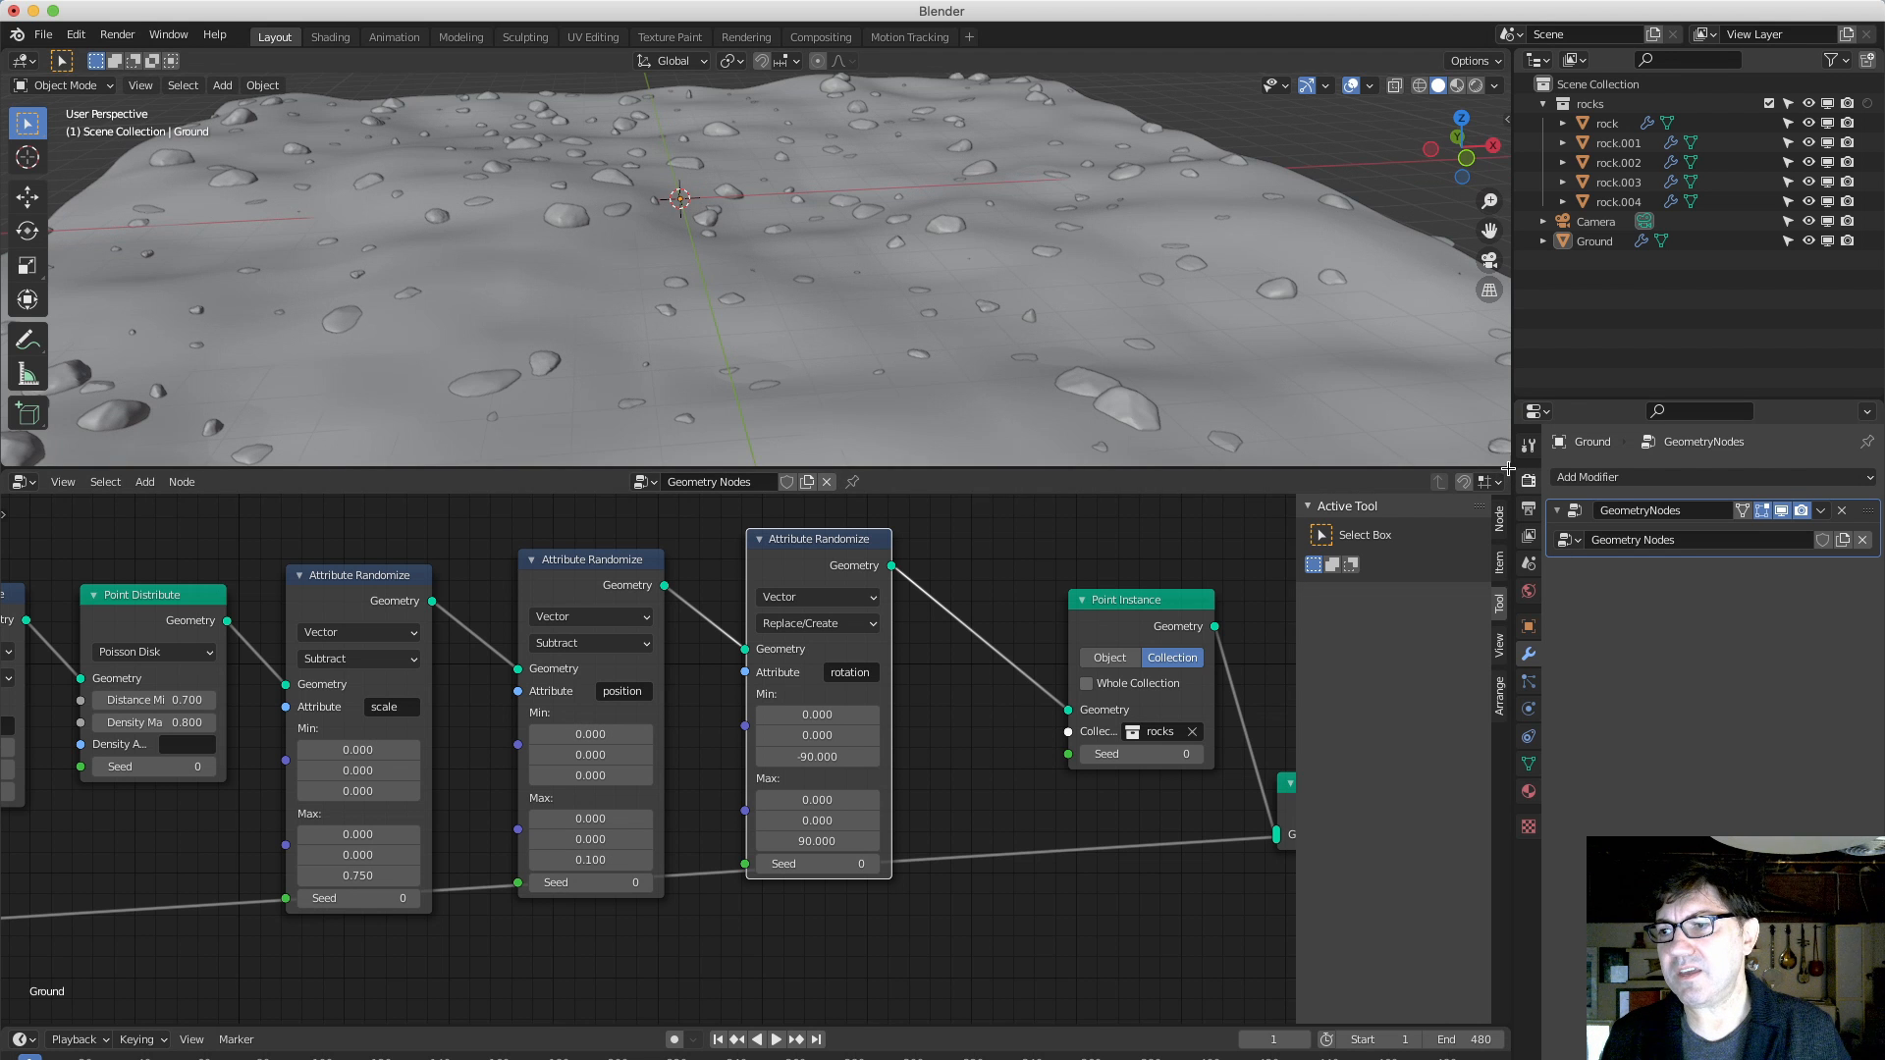
scroll(960, 759, "down", 2)
scroll(829, 895, "down", 1)
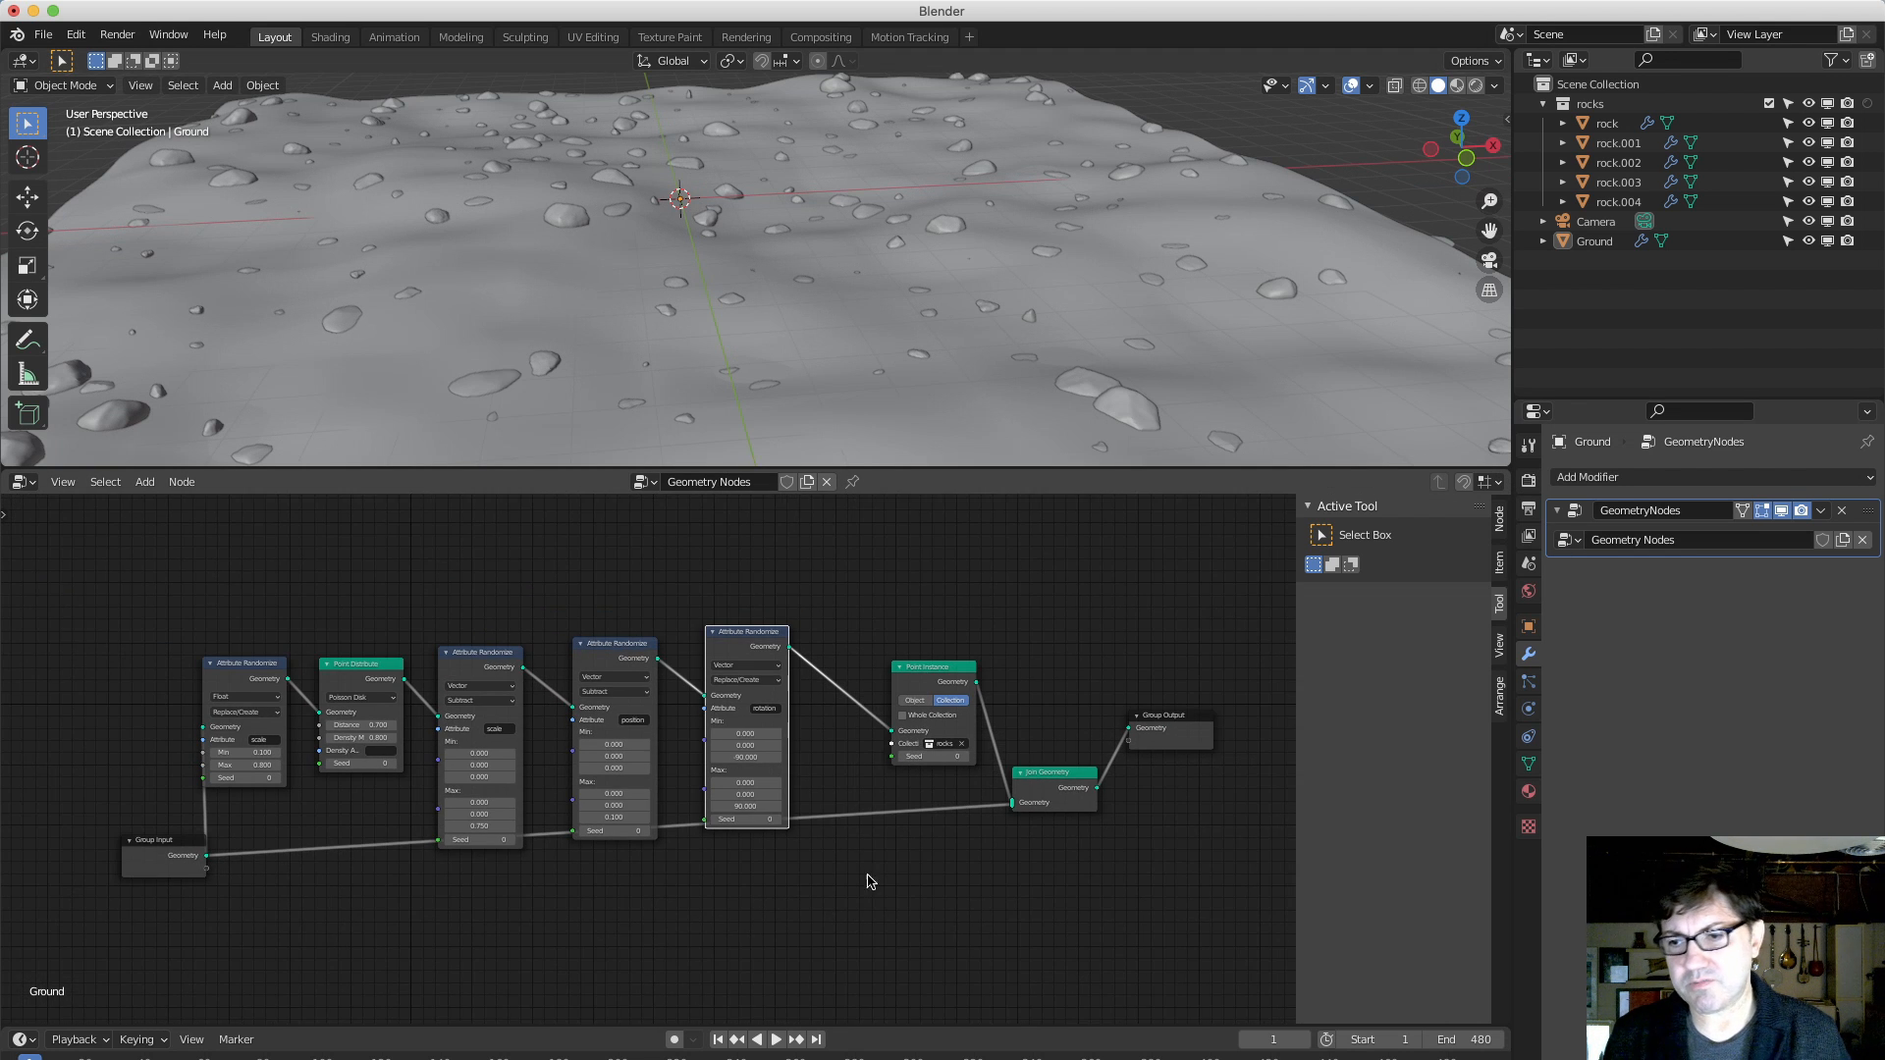
middle_click_drag(871, 875, 742, 854)
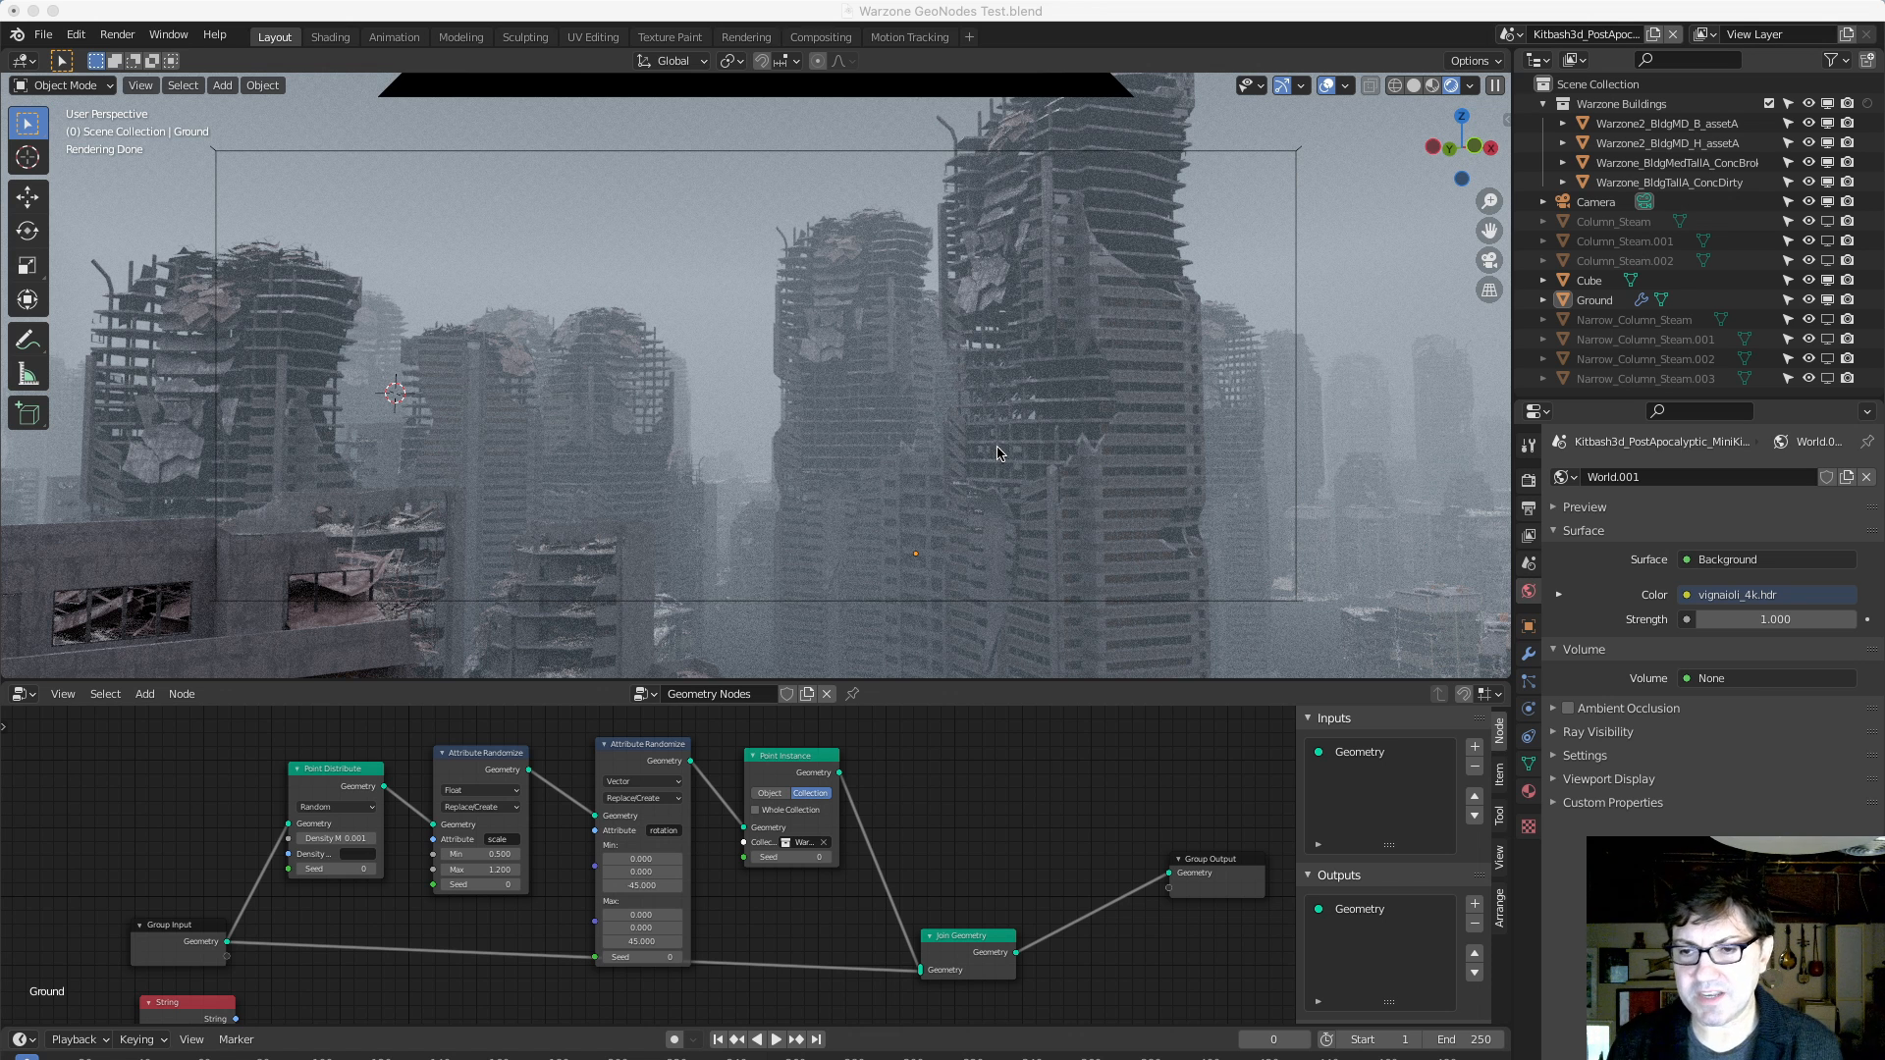
Examine the other Geometry Nodes example files: the ruined Warzone city, the cubes scattered over a plane, and the cheese wedge with holes.
mouse_move(785, 958)
middle_mouse_down()
mouse_move(832, 932)
mouse_move(793, 953)
middle_mouse_up()
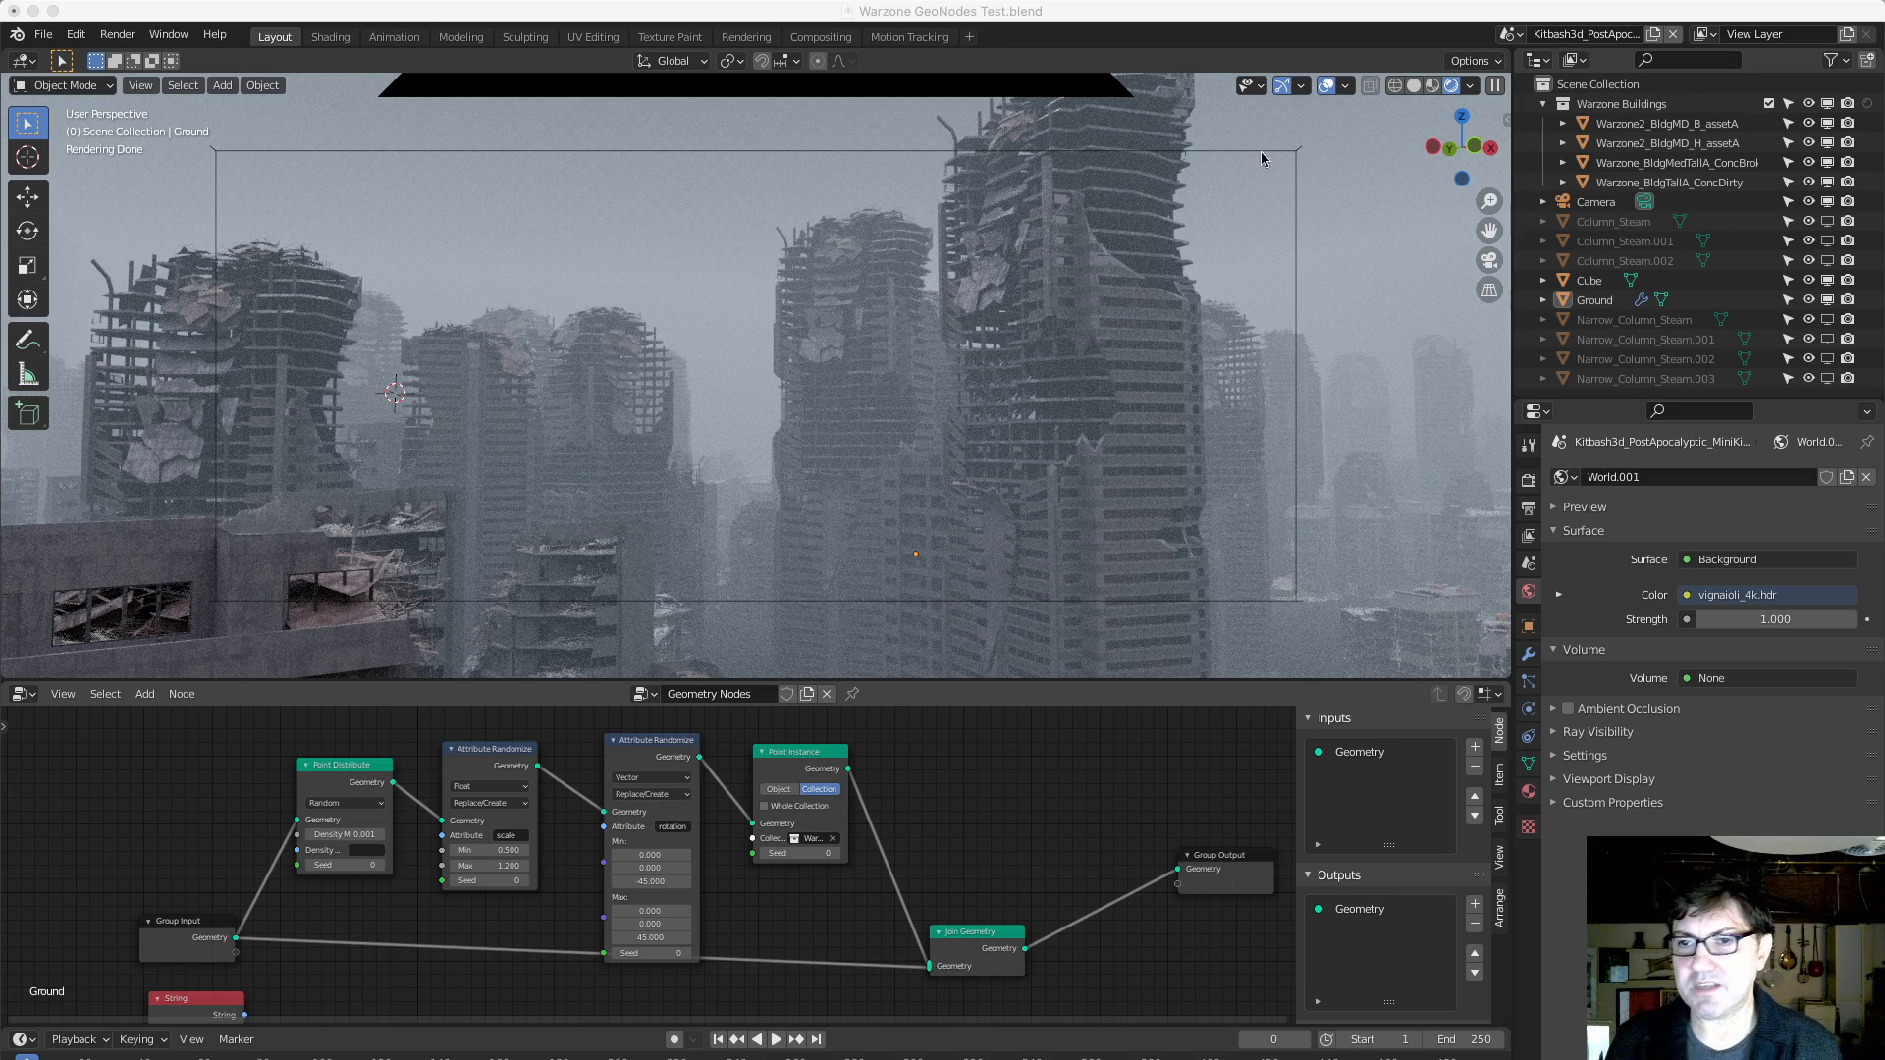
scroll(797, 441, "up", 3)
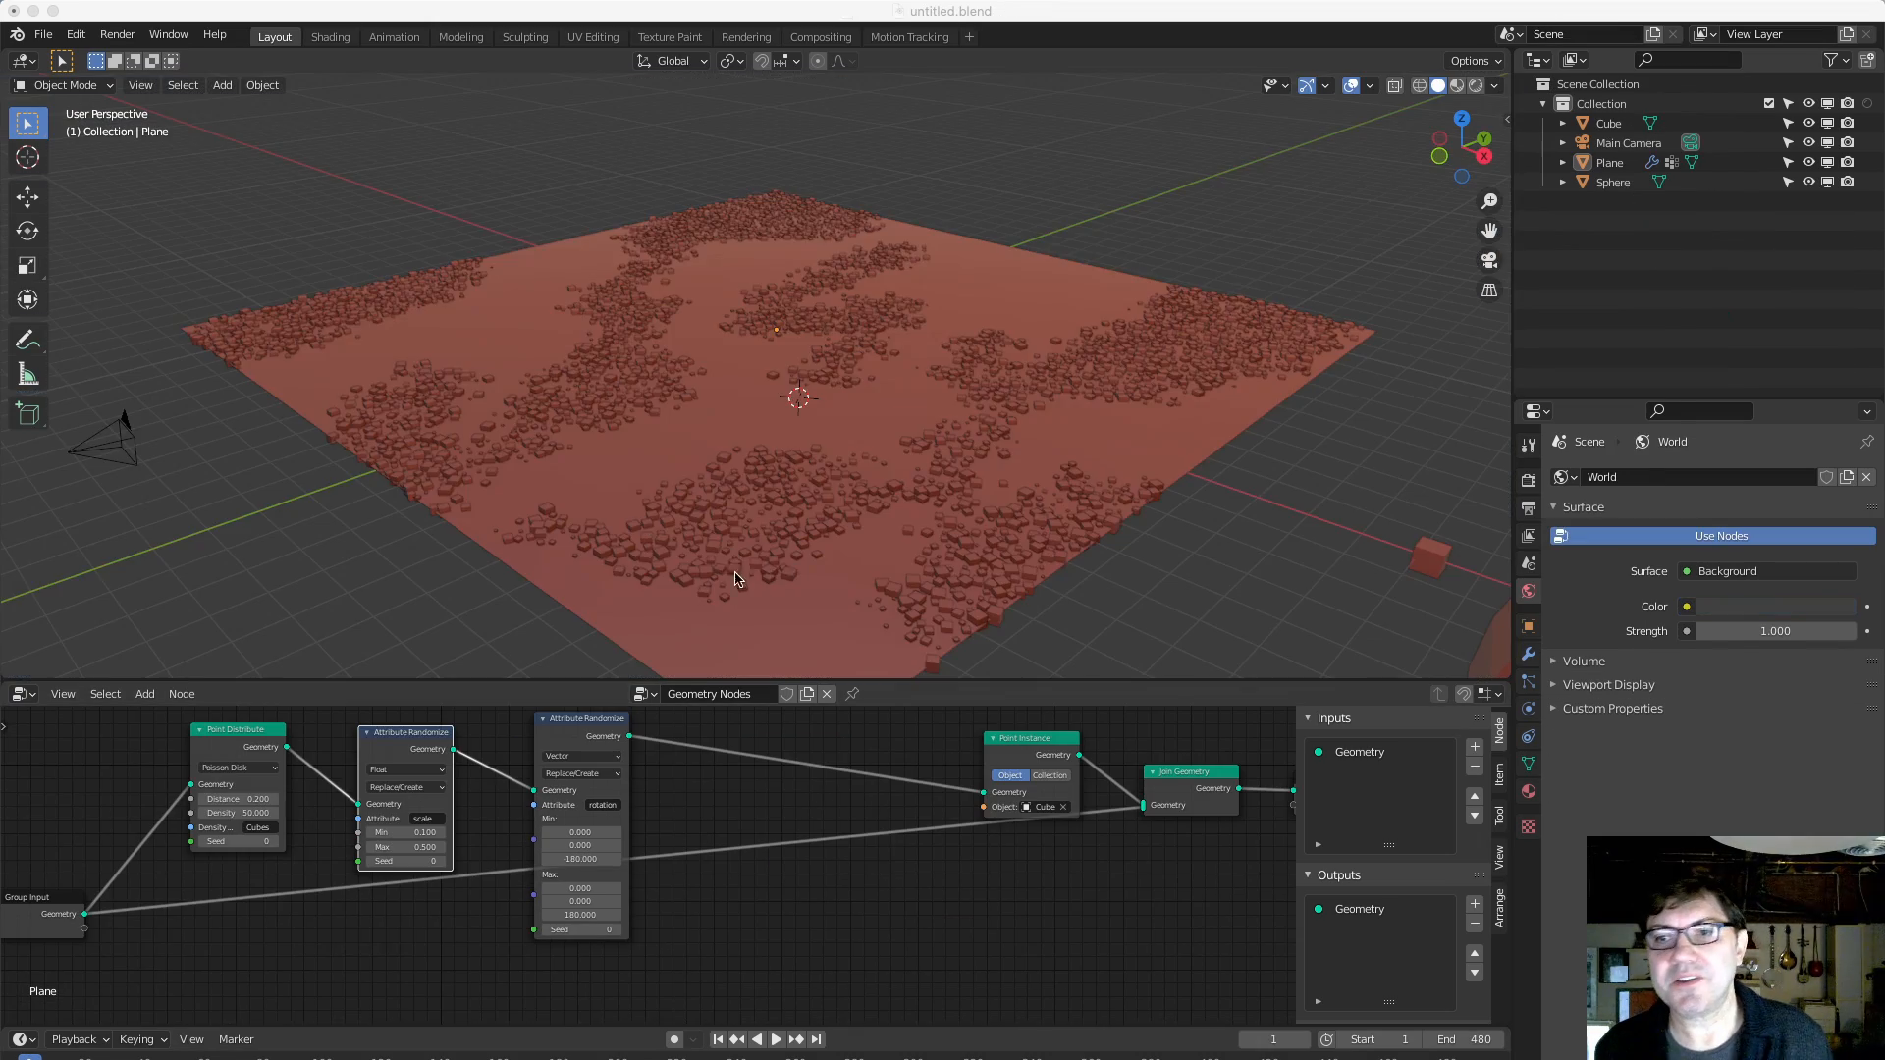
middle_click_drag(738, 546, 793, 550)
scroll(720, 530, "up", 5)
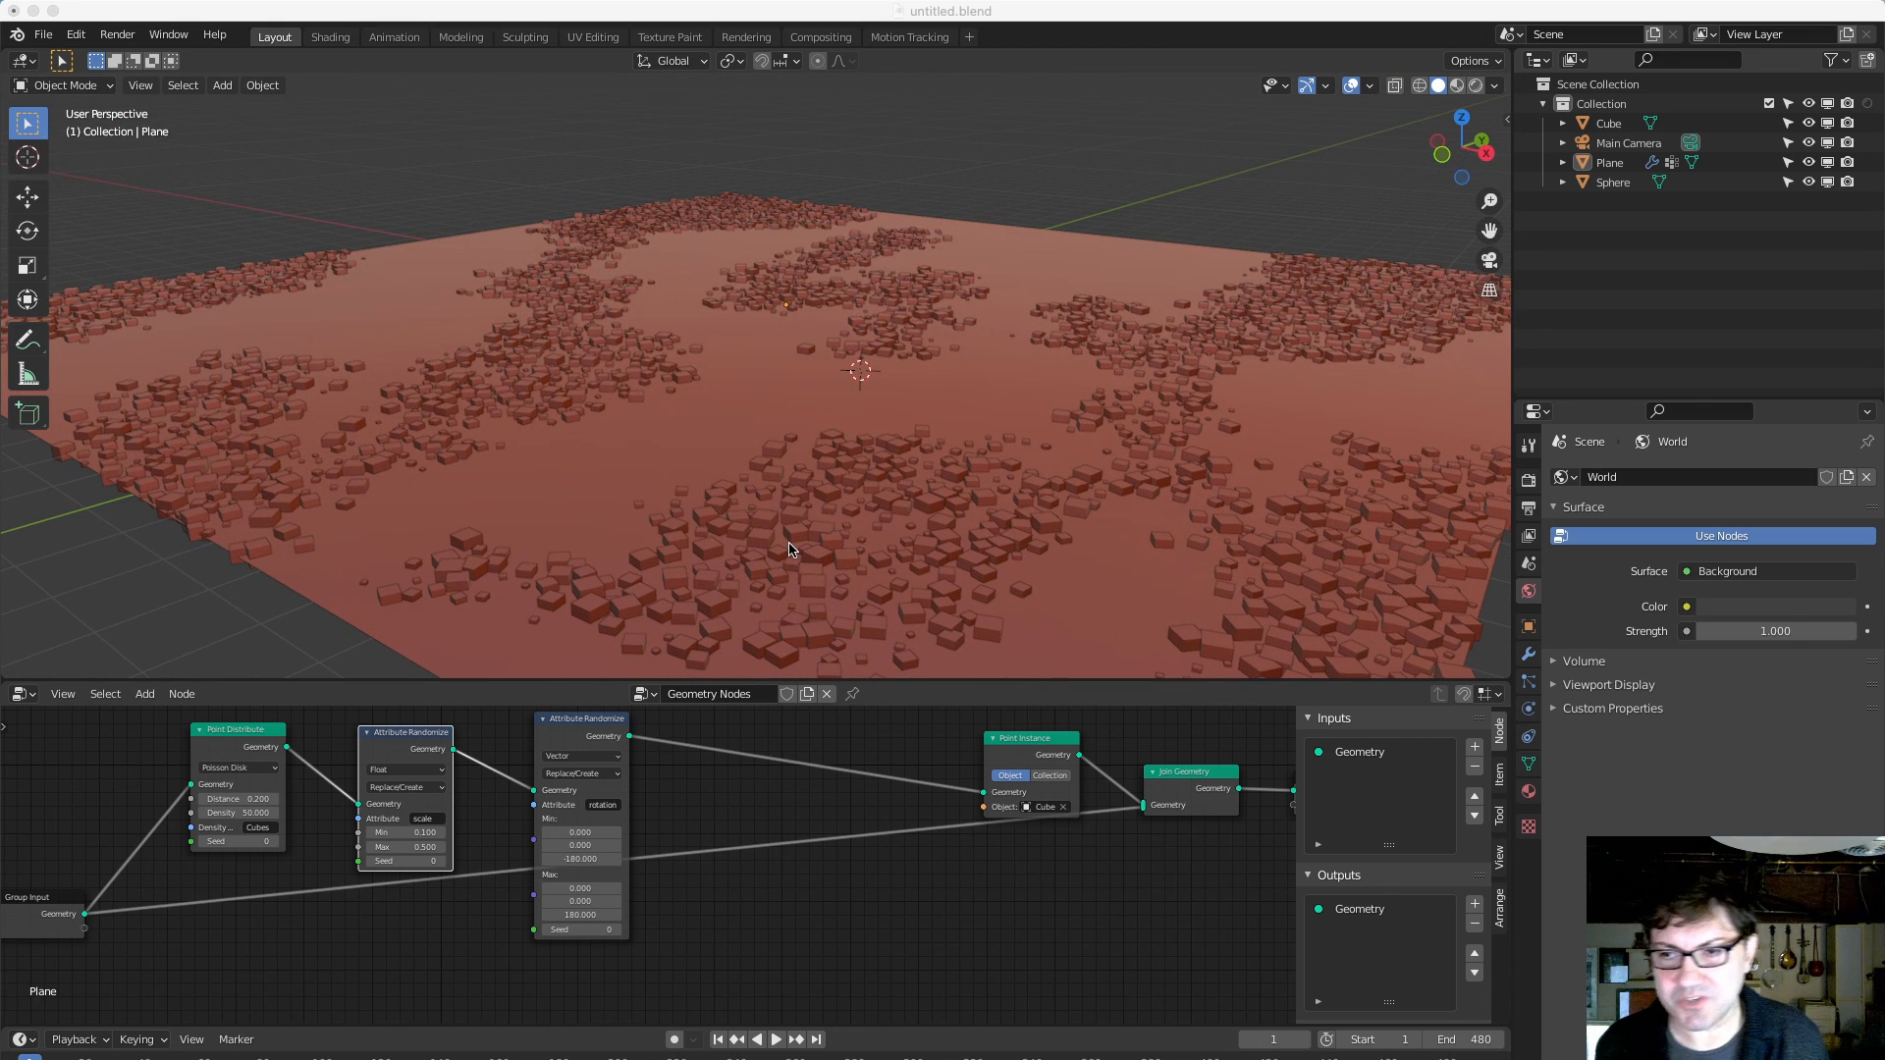
scroll(783, 512, "down", 3)
scroll(787, 491, "up", 2)
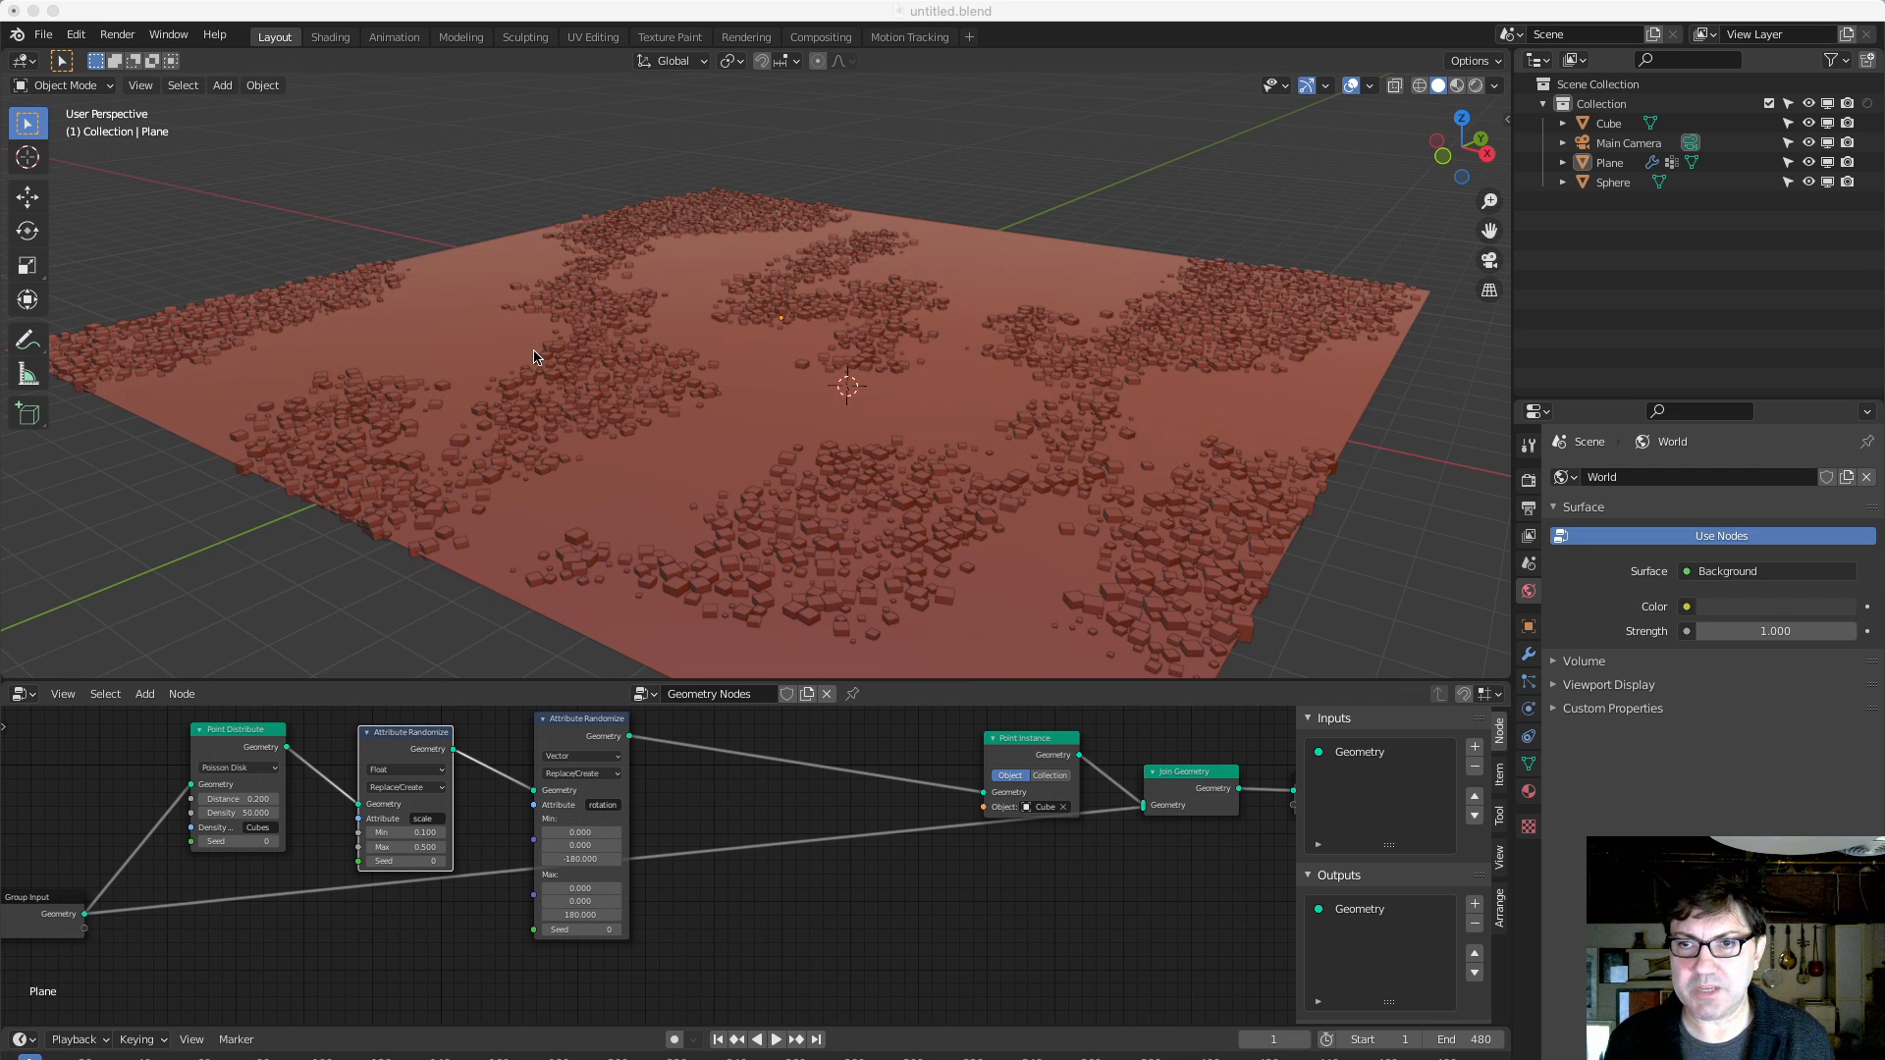
middle_click_drag(843, 513, 850, 525)
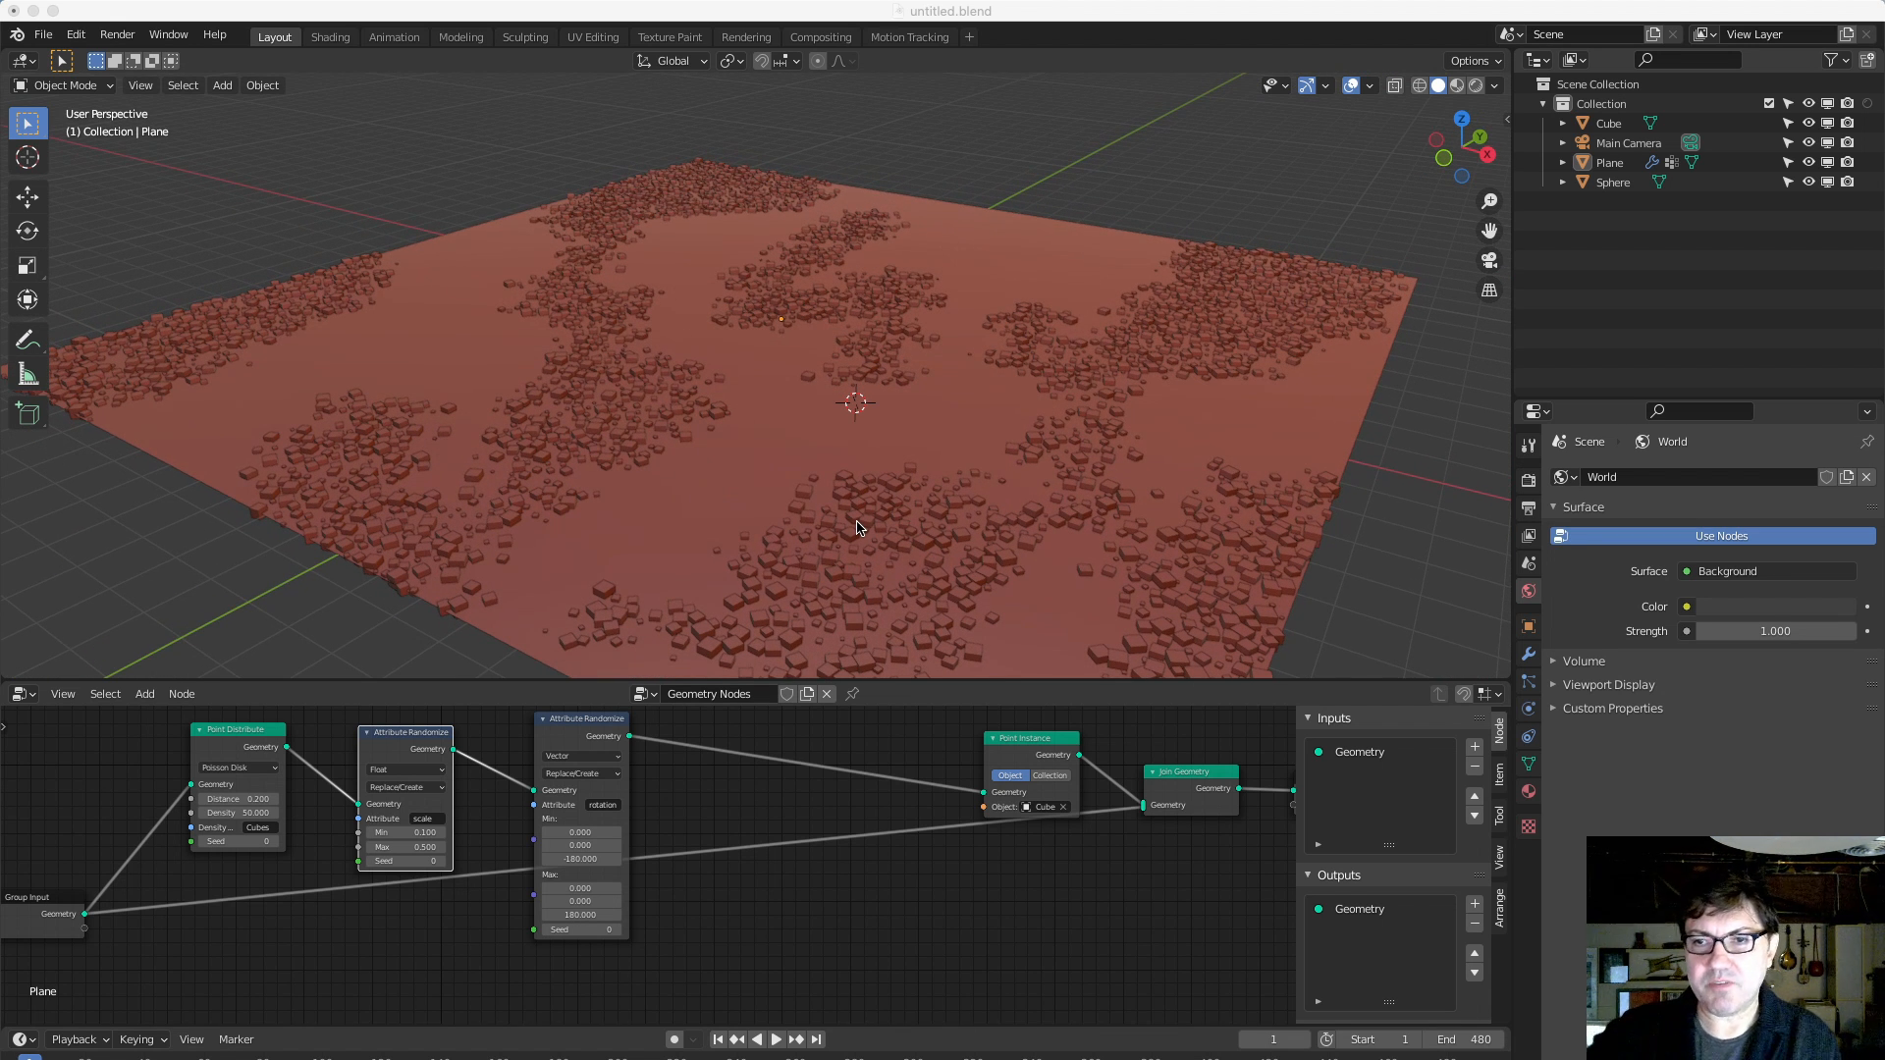
middle_click_drag(866, 593, 851, 586)
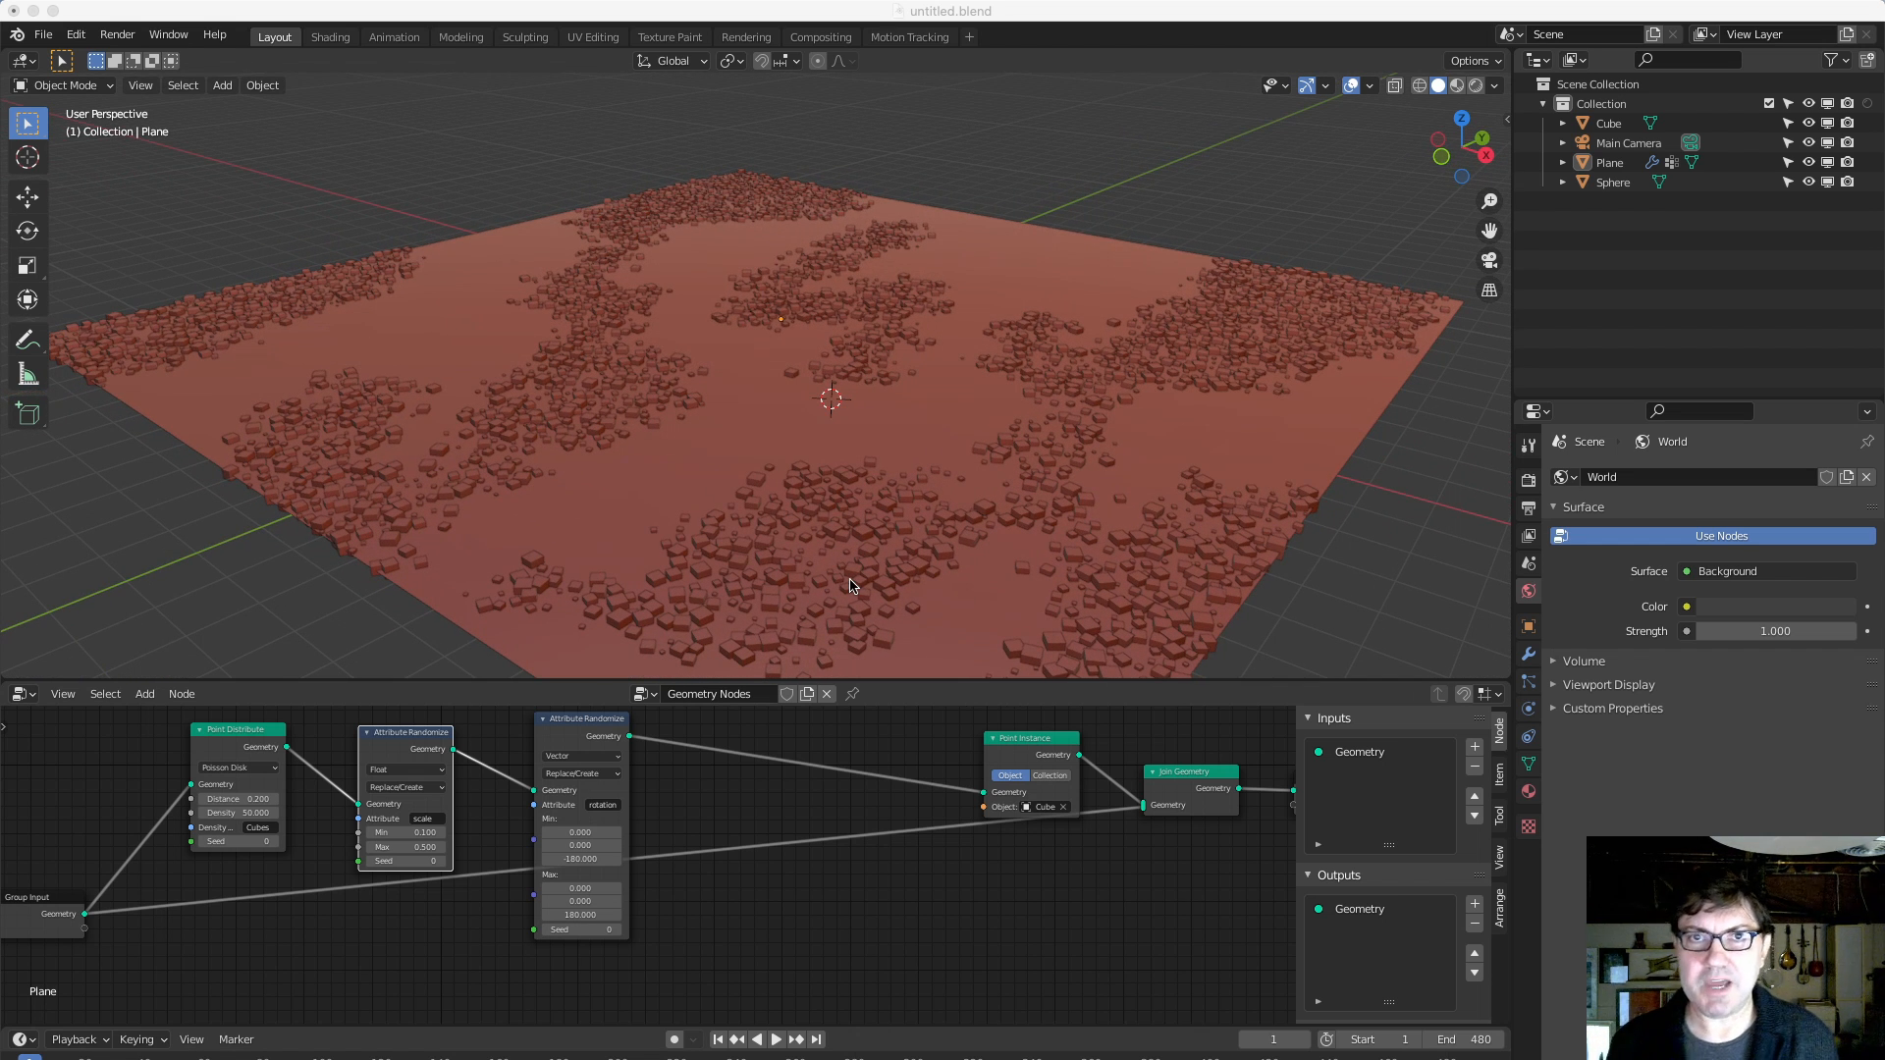
middle_click_drag(789, 530, 759, 519)
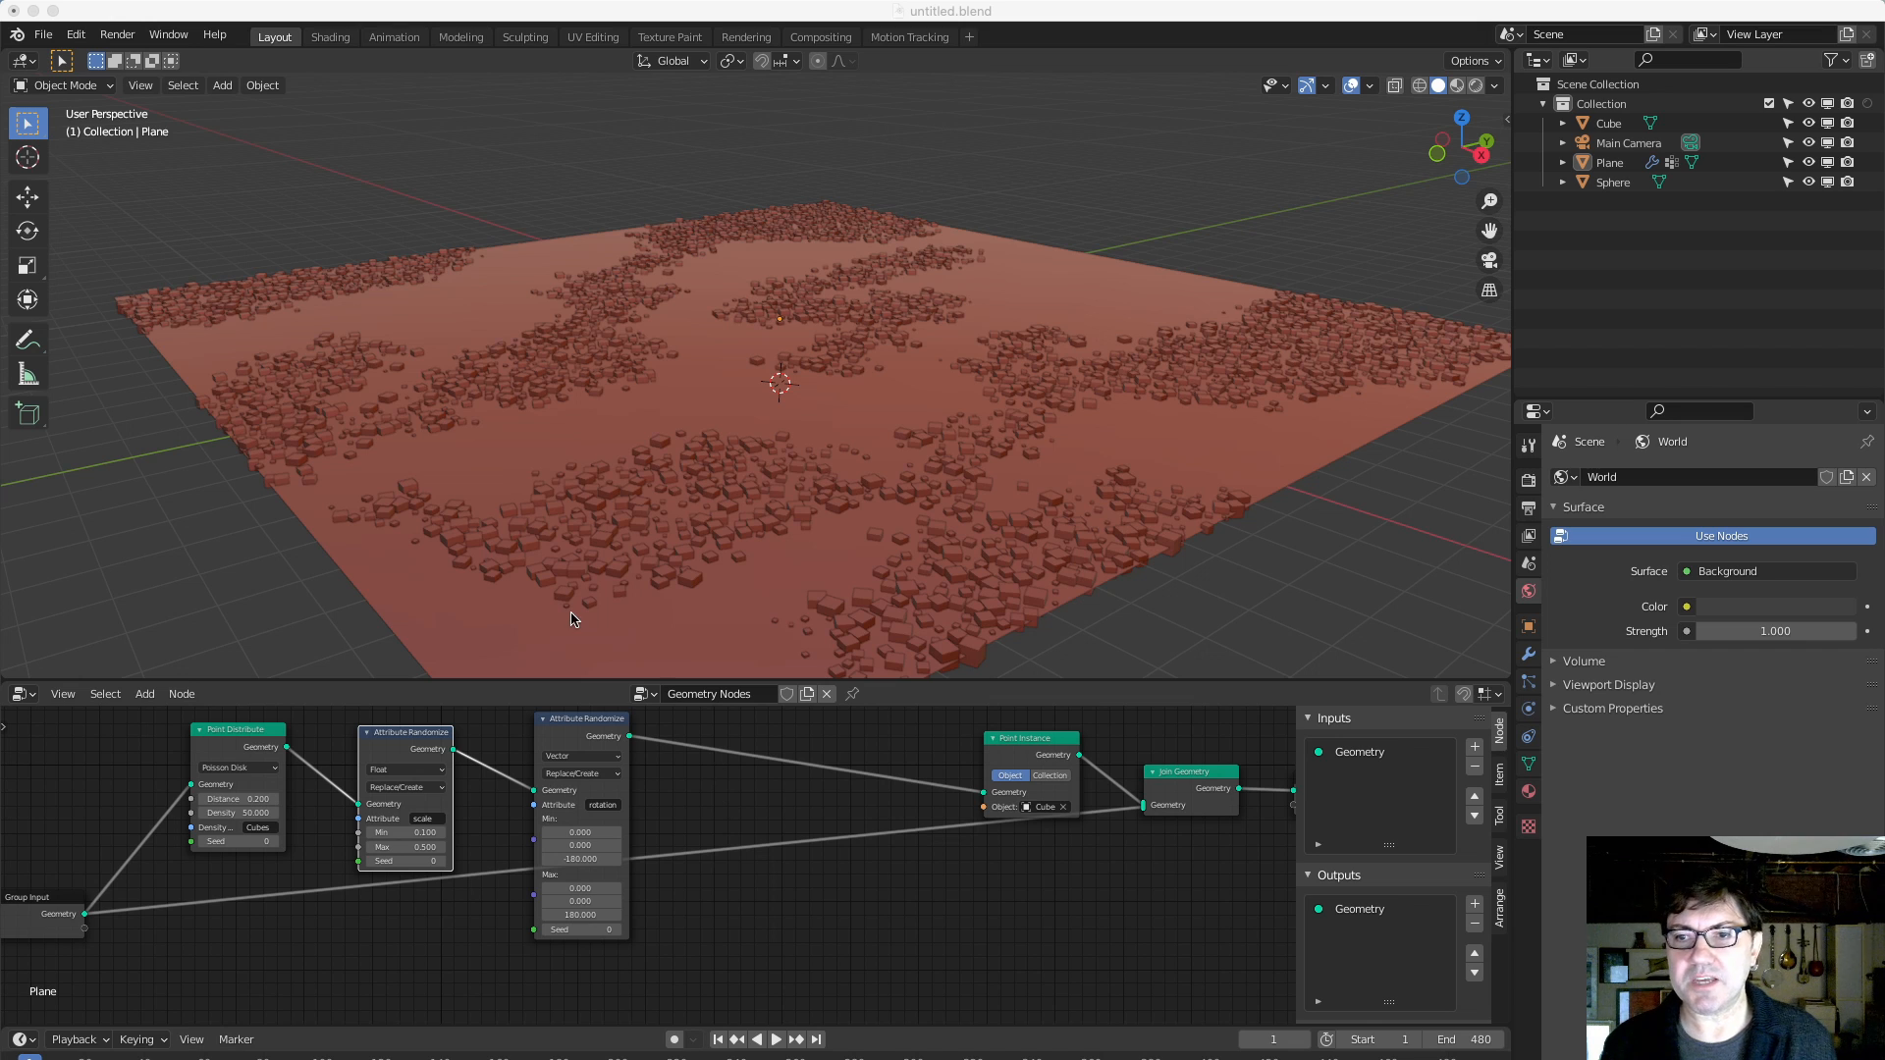
mouse_move(613, 560)
middle_mouse_down()
mouse_move(623, 530)
mouse_move(665, 539)
mouse_move(609, 533)
middle_mouse_up()
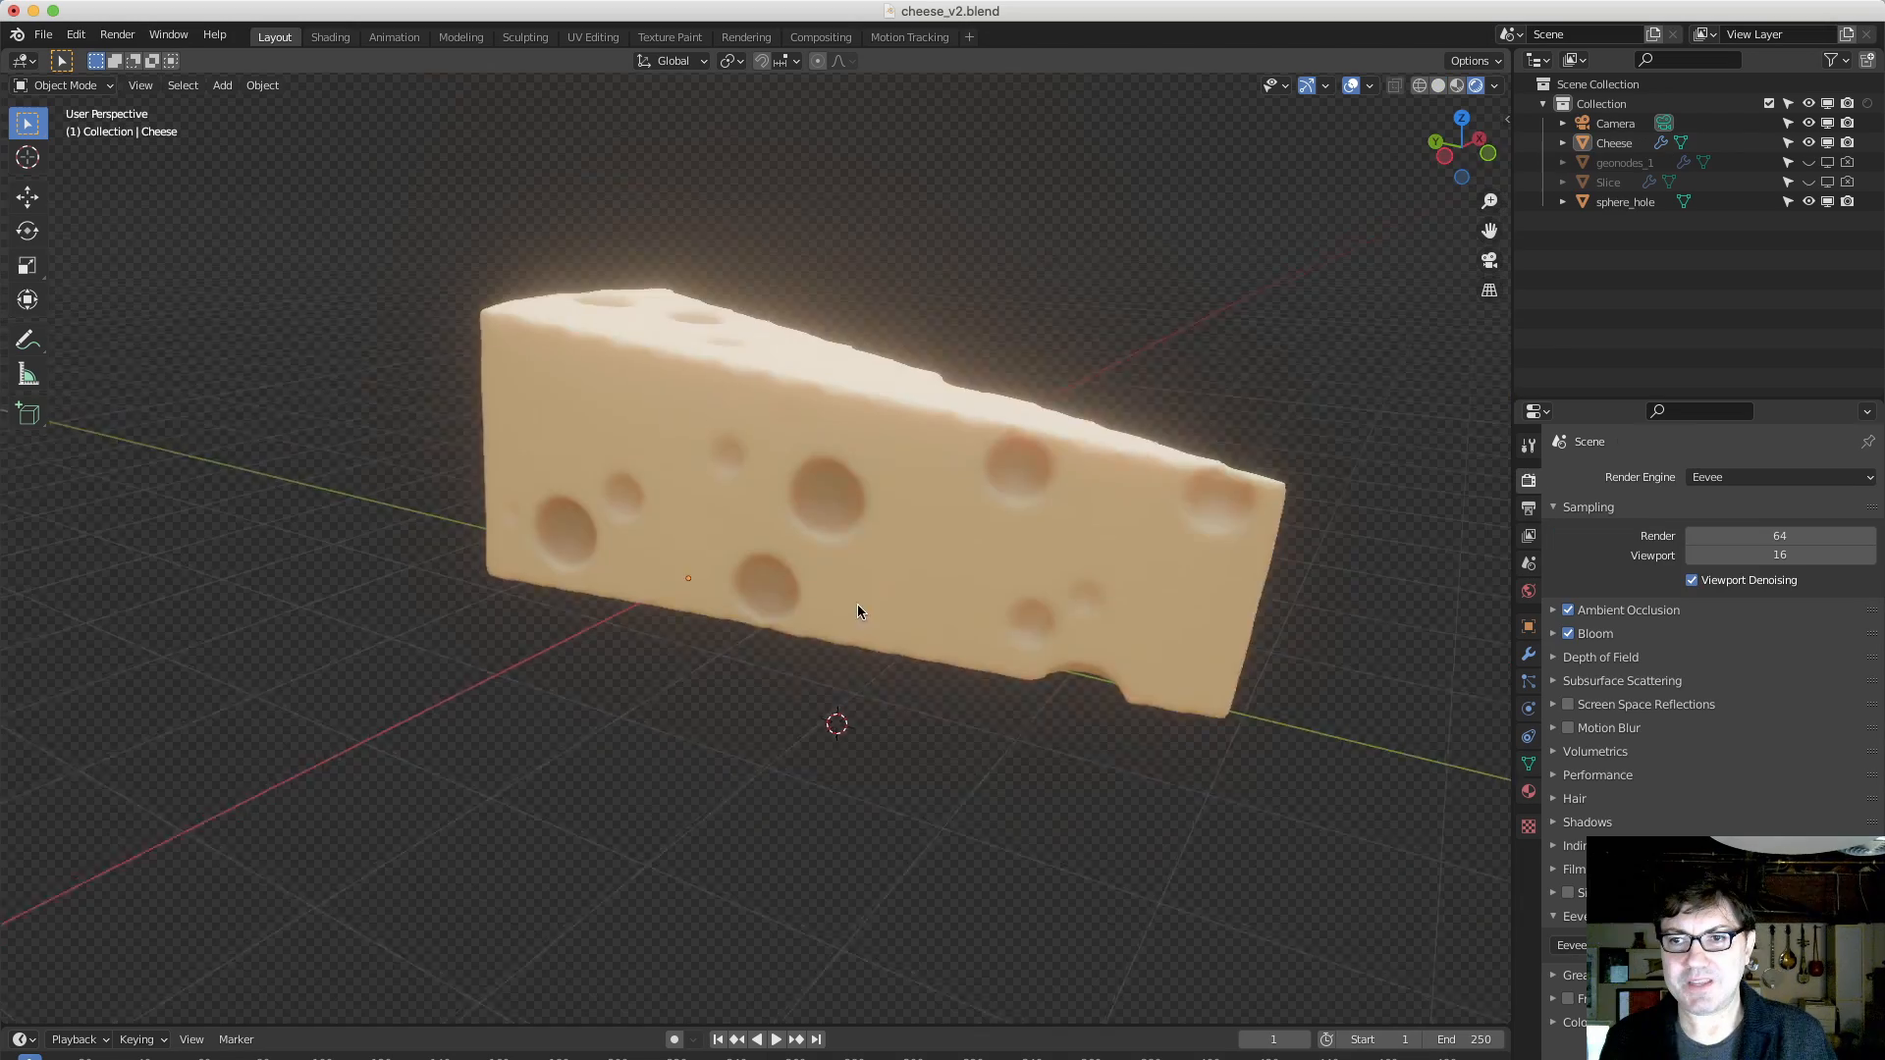
mouse_move(857, 604)
middle_mouse_down()
mouse_move(753, 628)
mouse_move(856, 615)
middle_mouse_up()
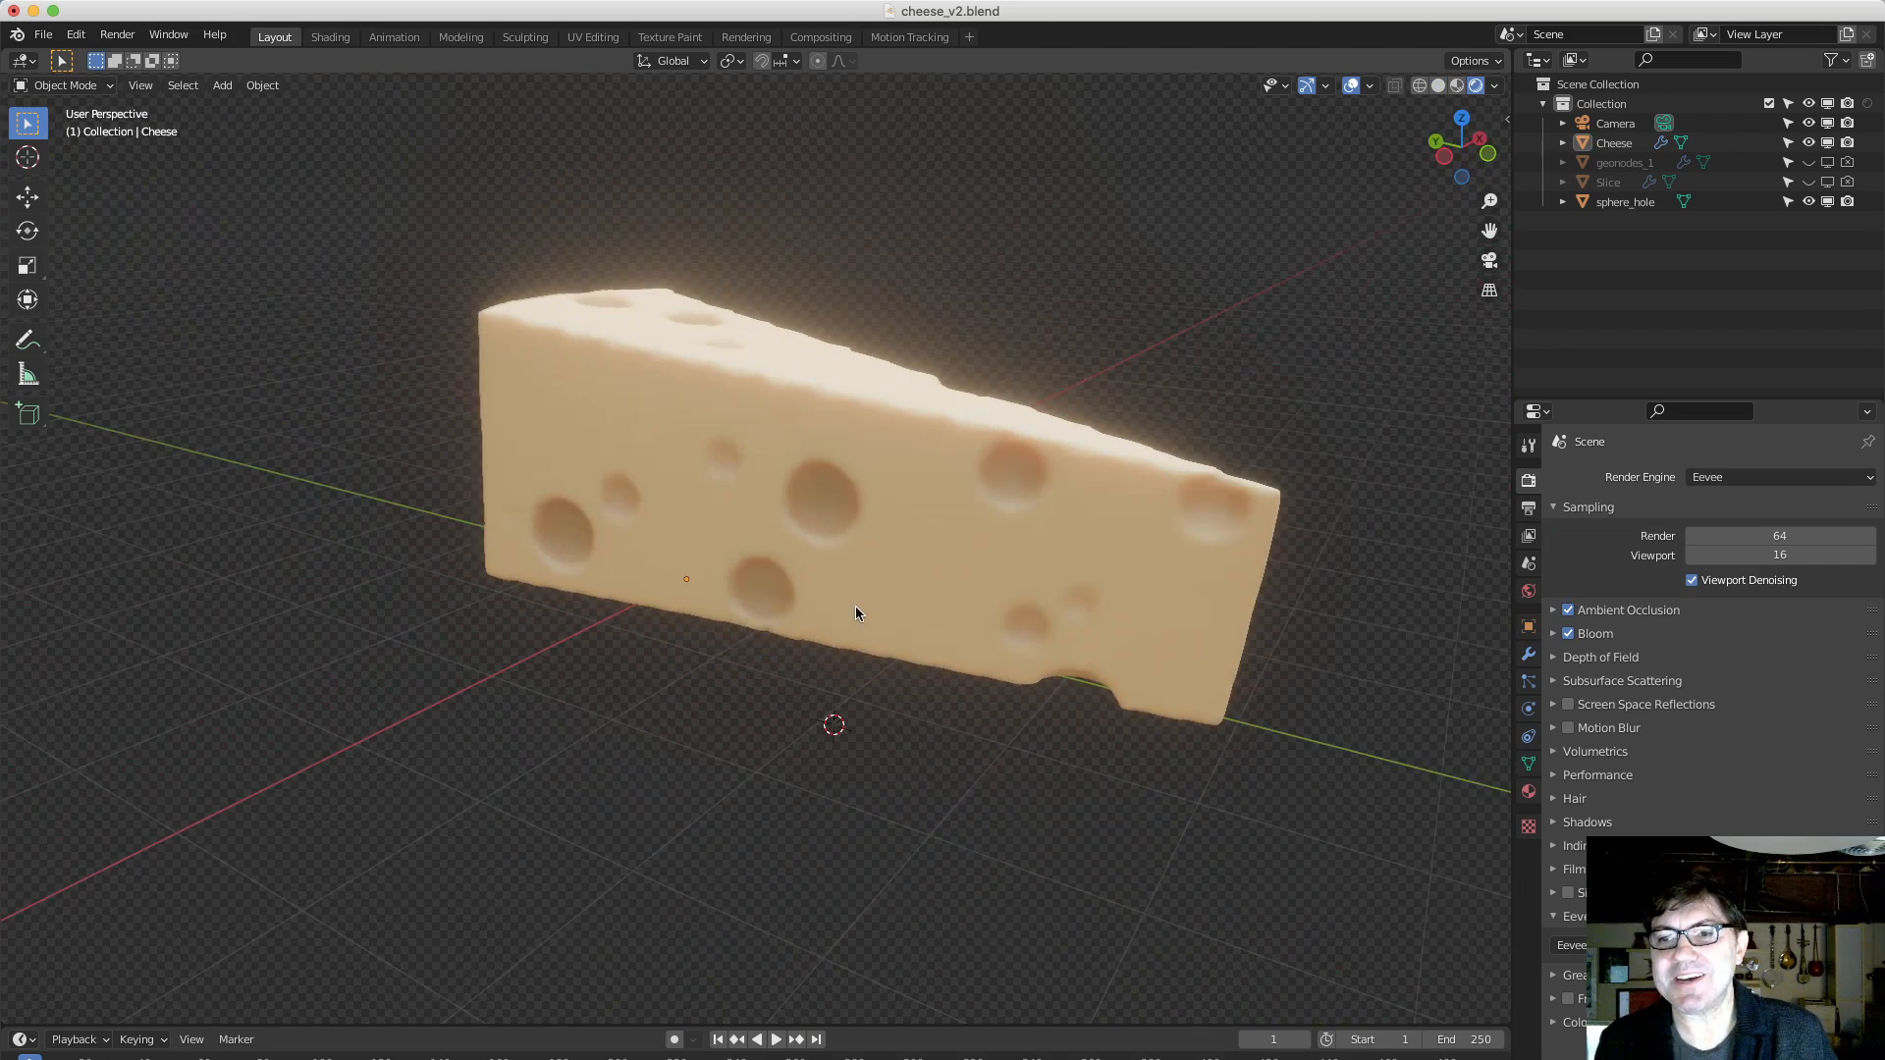